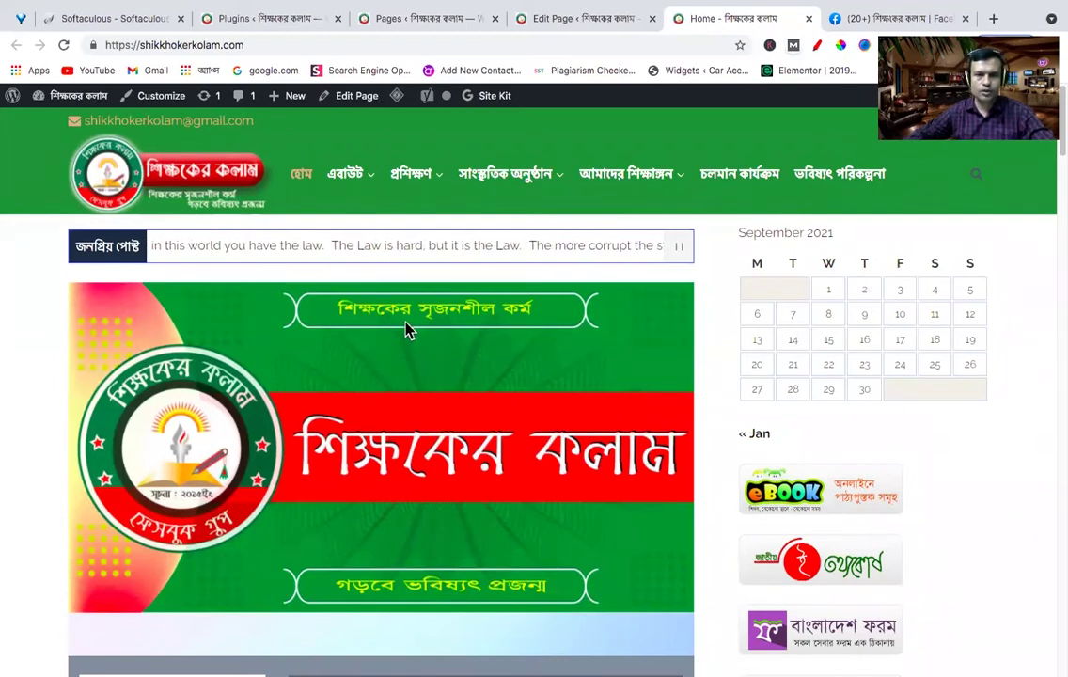
# Step: Look through the slides of the monthly best-performer carousel on the site's home page
pyautogui.scroll(-1, 406, 329)
pyautogui.scroll(-3, 406, 329)
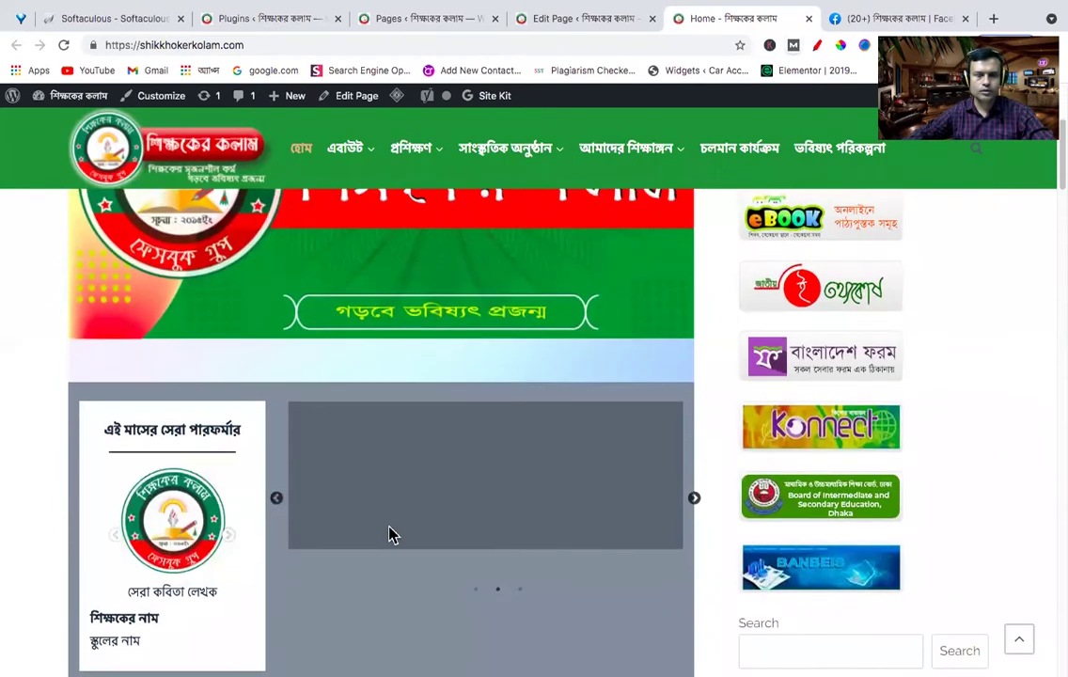
pyautogui.click(228, 536)
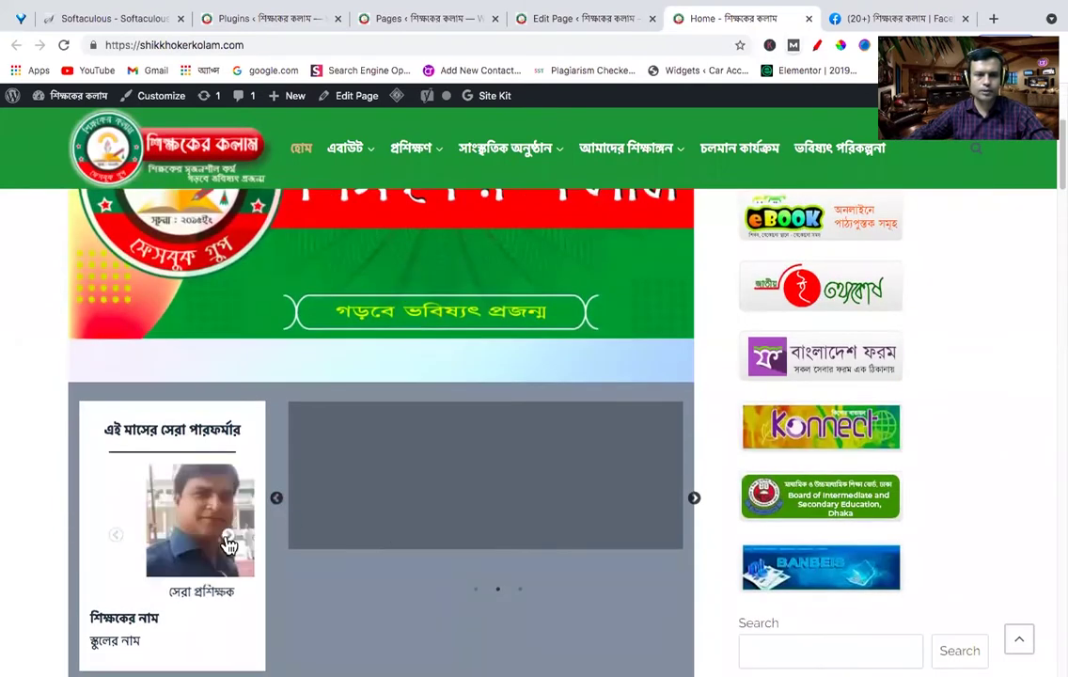
pyautogui.click(229, 536)
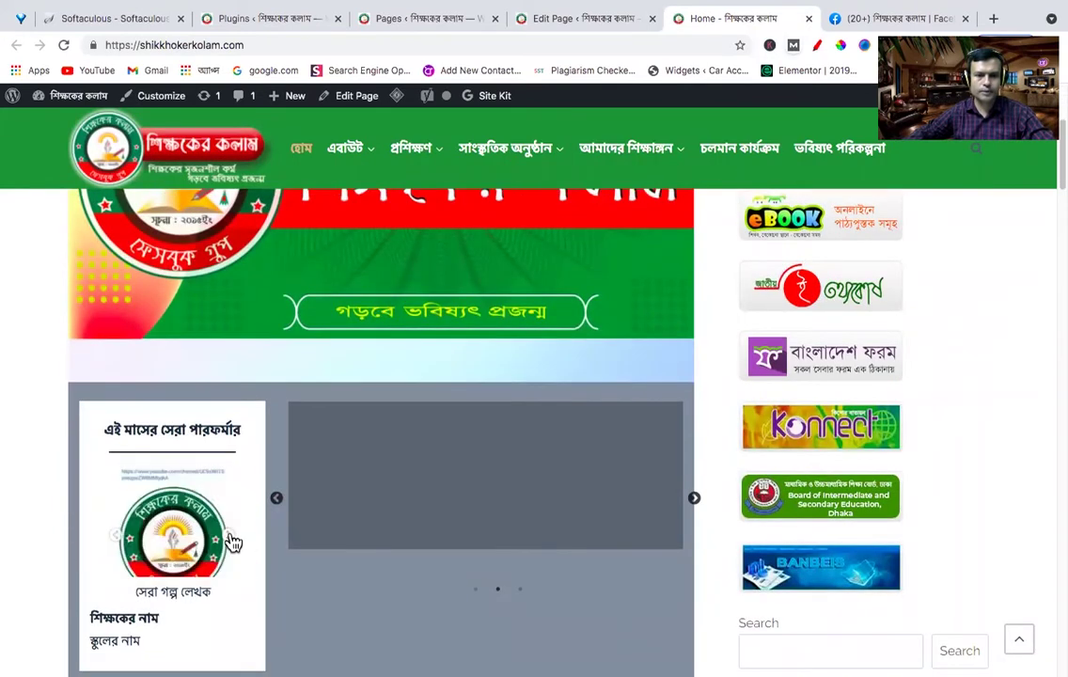
pyautogui.click(231, 540)
pyautogui.click(229, 538)
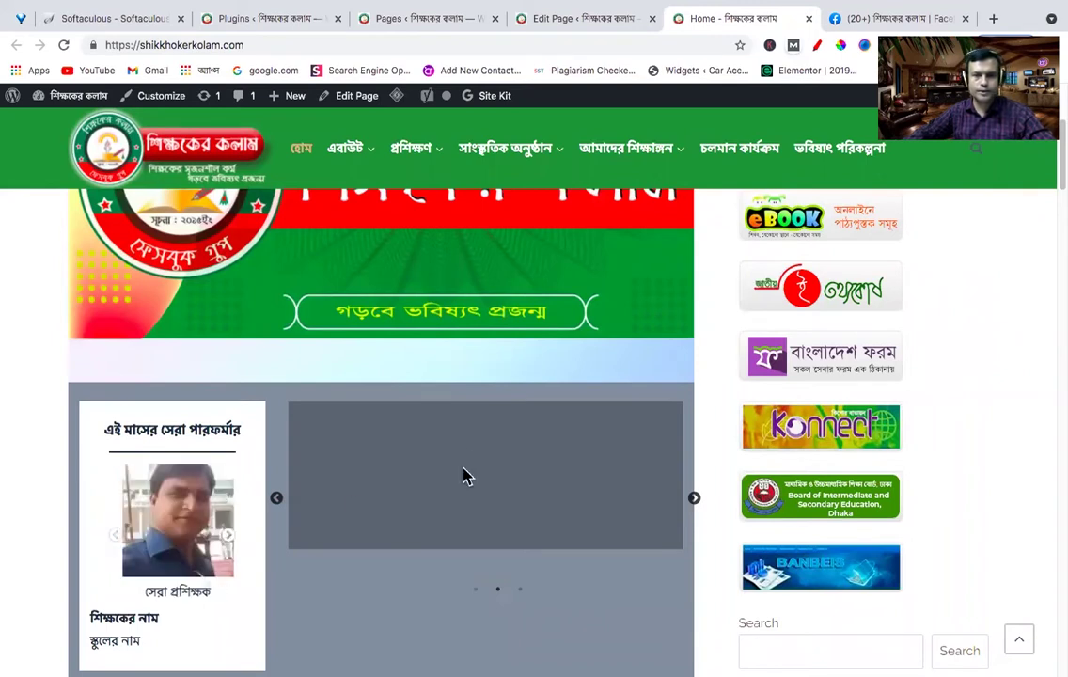
pyautogui.scroll(-1, 467, 458)
pyautogui.scroll(3, 462, 458)
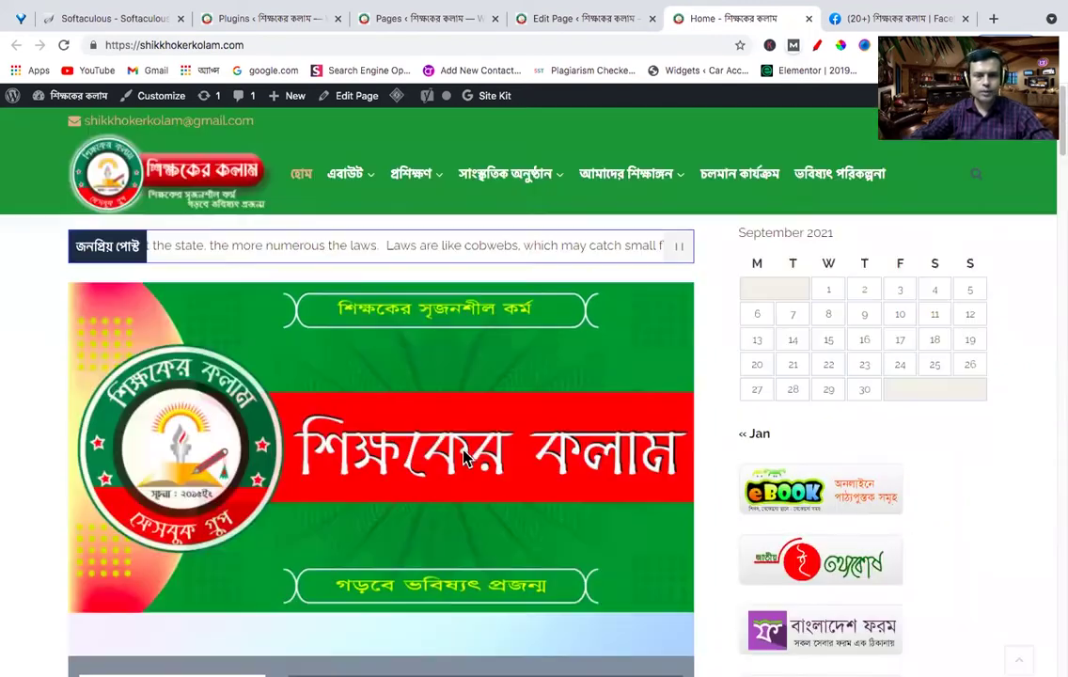
# Step: Switch to the WordPress plugin administration and search the plugins available to add for "getwid"
pyautogui.click(251, 21)
pyautogui.scroll(3, 329, 292)
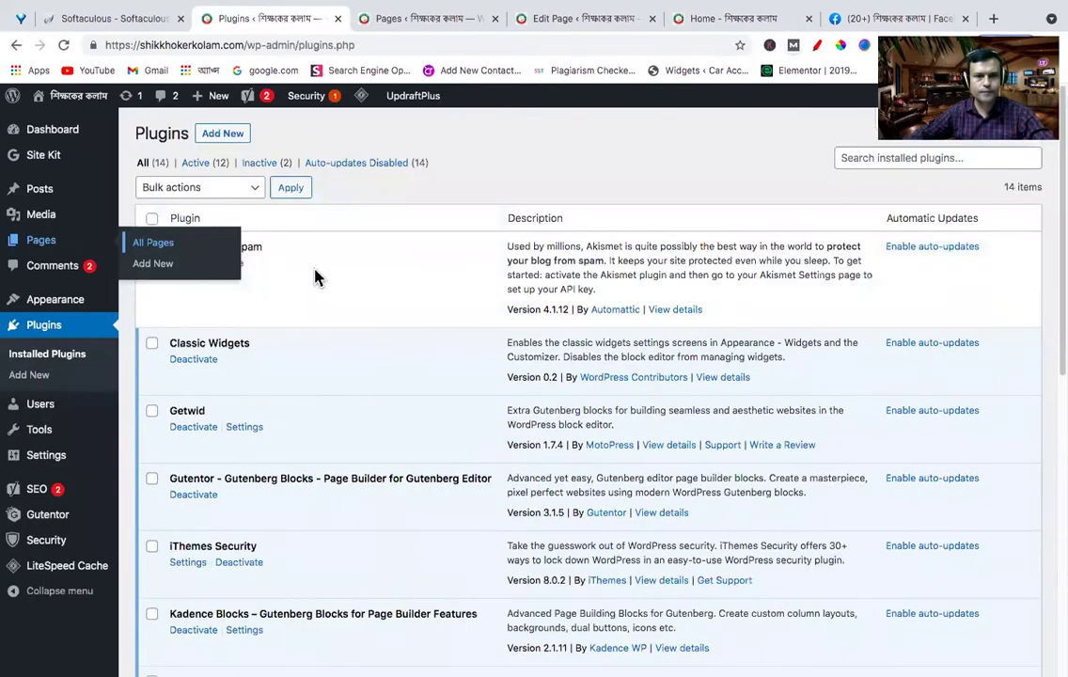
pyautogui.moveTo(41, 126)
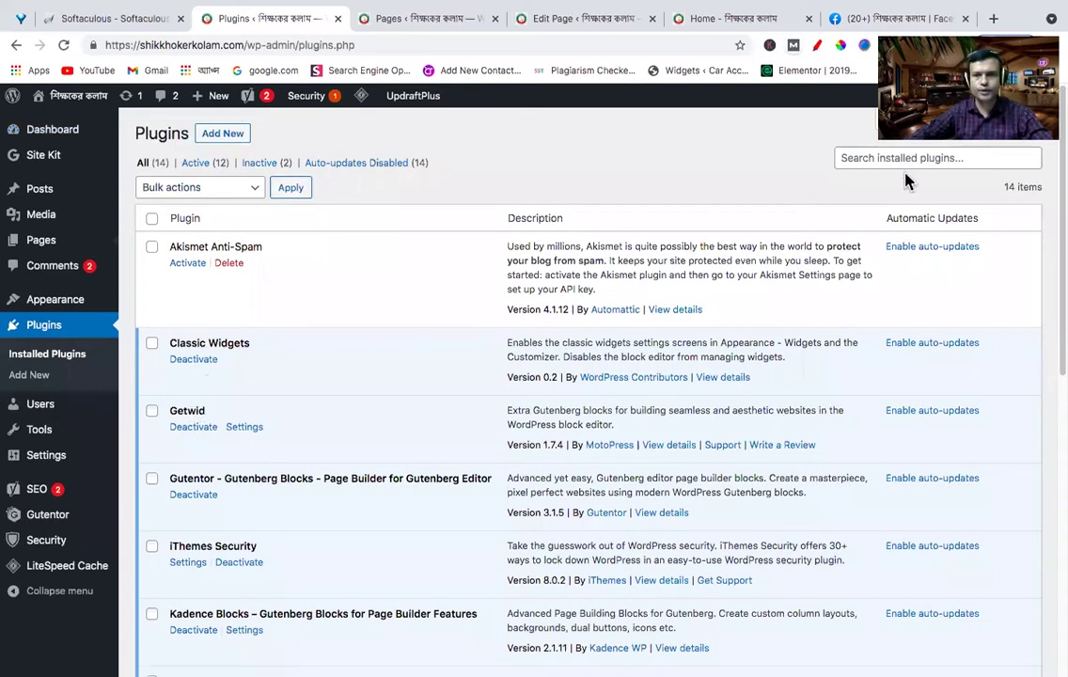
pyautogui.click(223, 134)
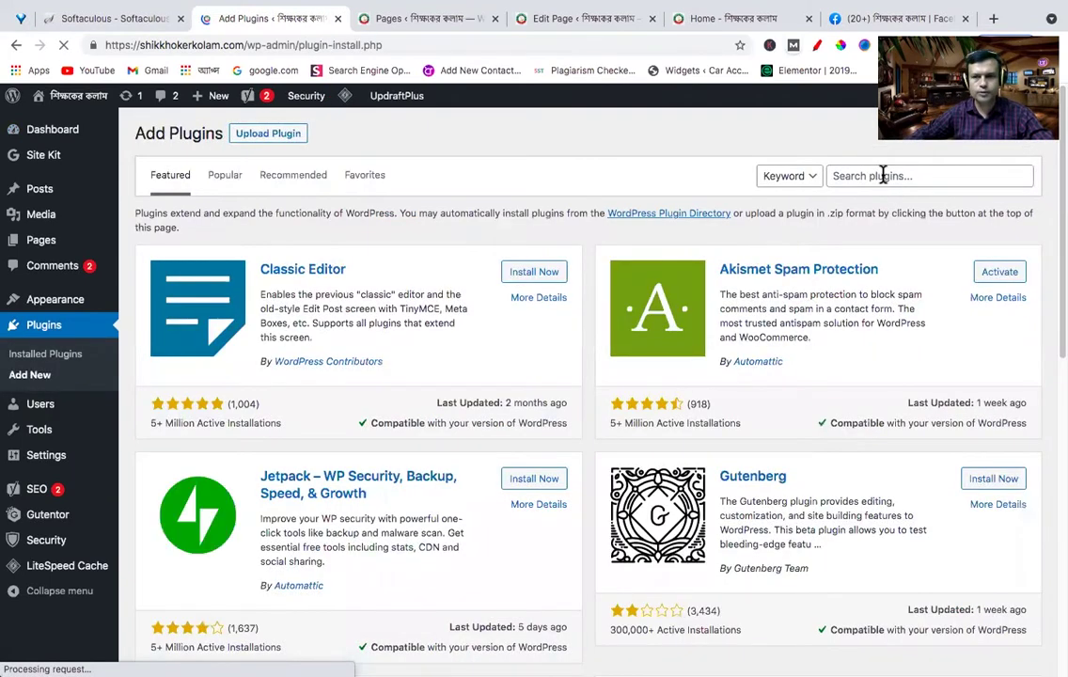
pyautogui.click(883, 176)
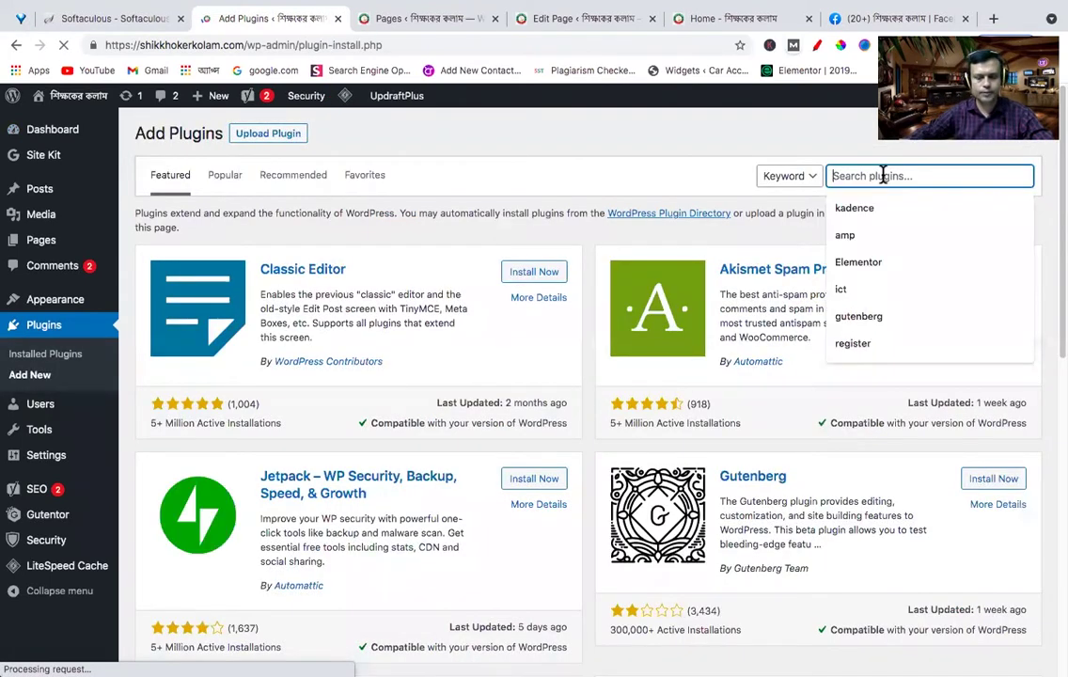
pyautogui.write('ge')
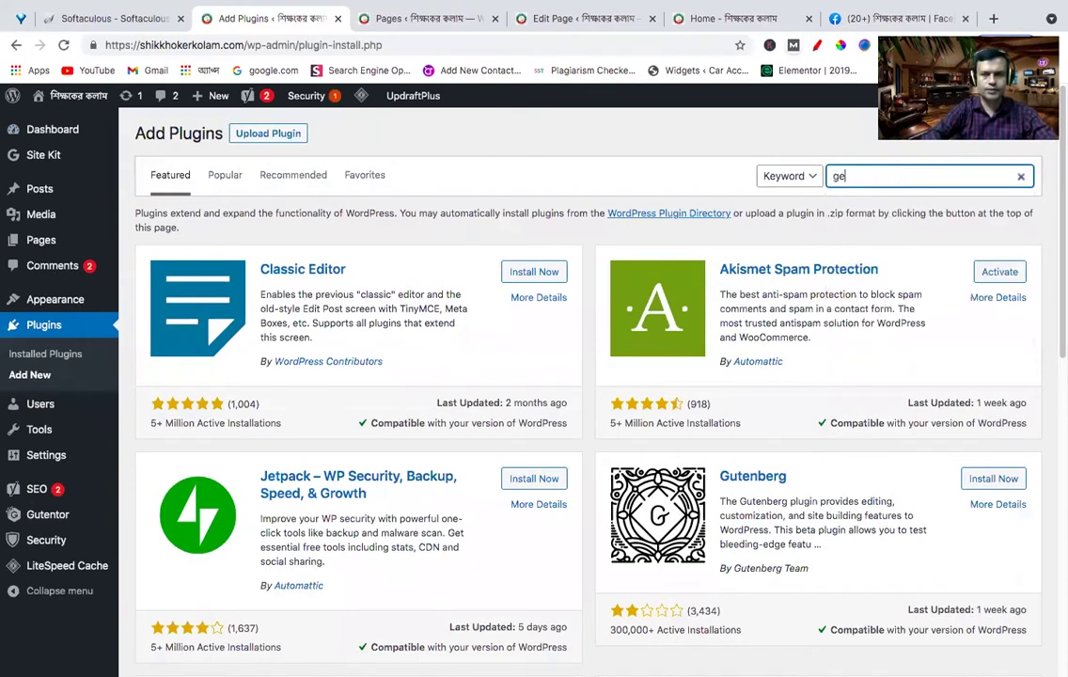
pyautogui.write('twid')
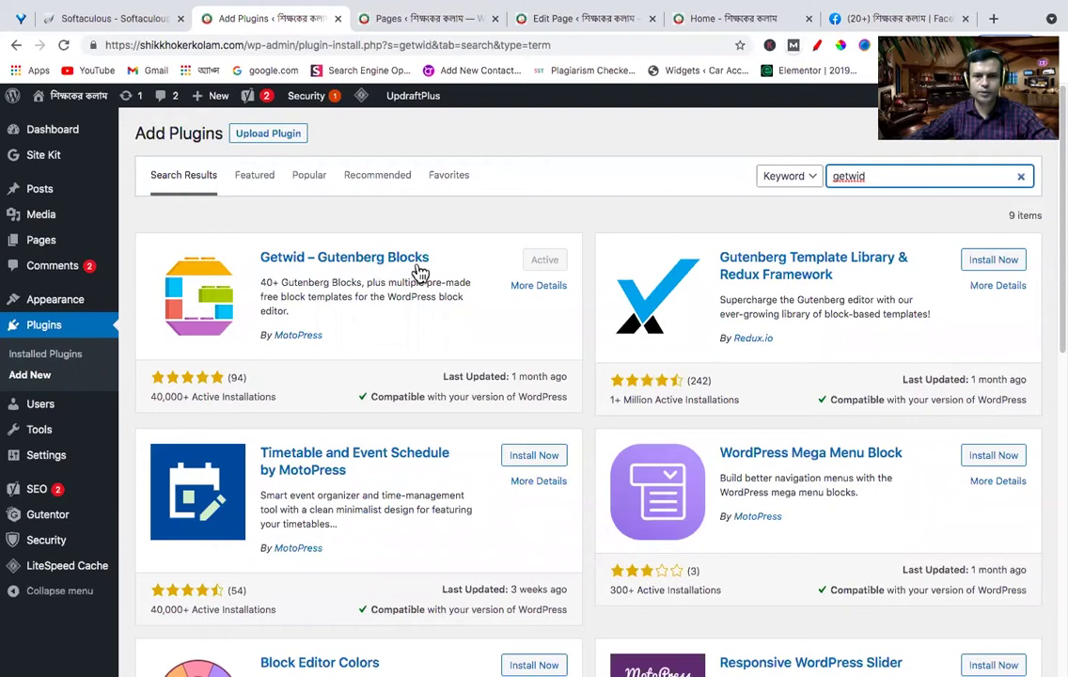
pyautogui.tripleClick(338, 252)
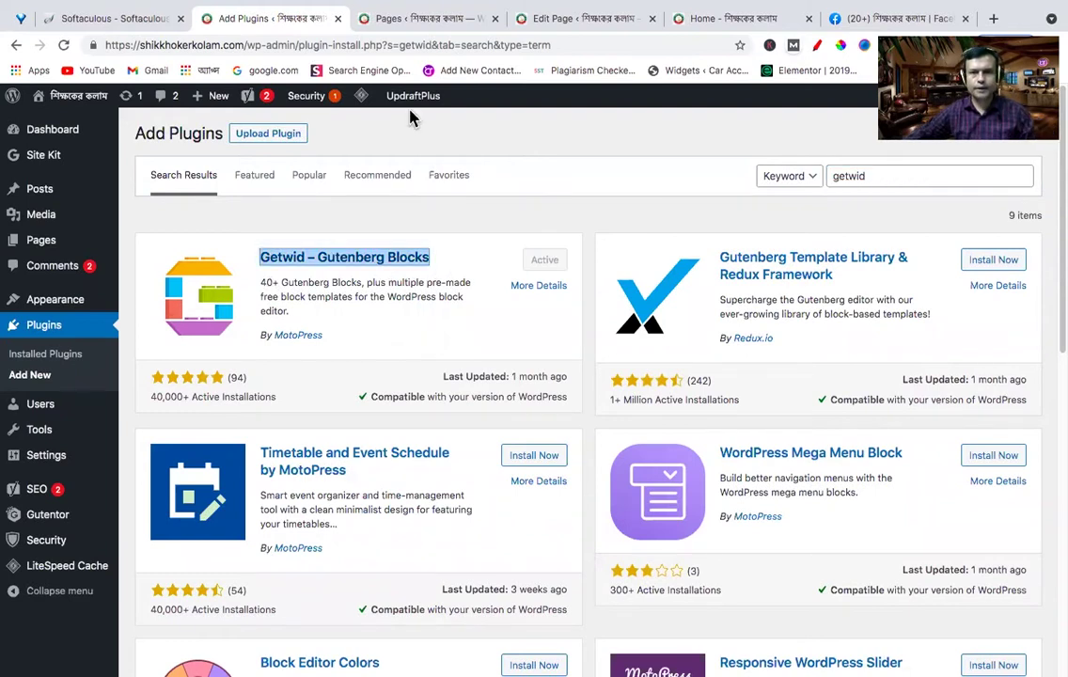
pyautogui.click(548, 197)
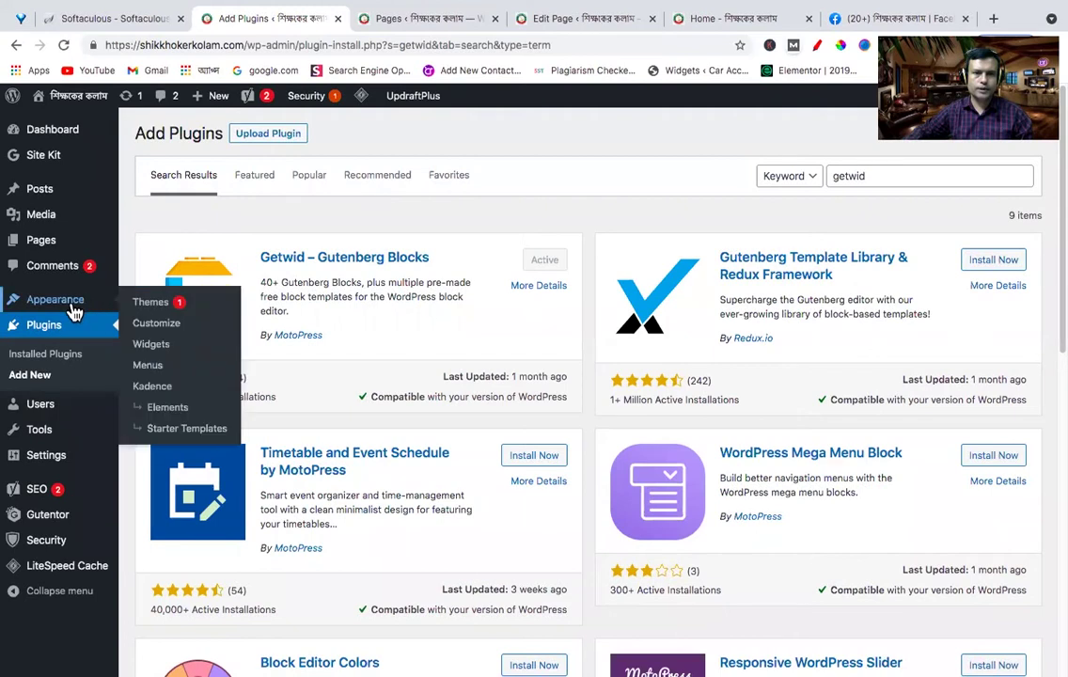
# Step: Open the Getwid settings from the installed plugins and review its General and Appearance options
pyautogui.click(53, 362)
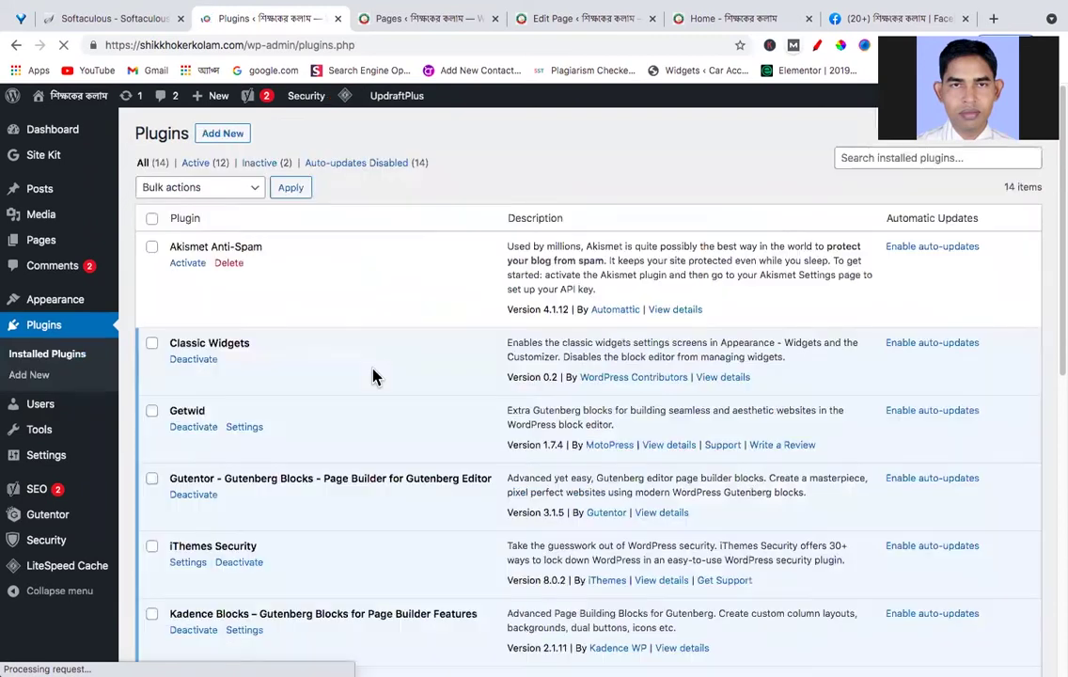
pyautogui.scroll(-2, 188, 404)
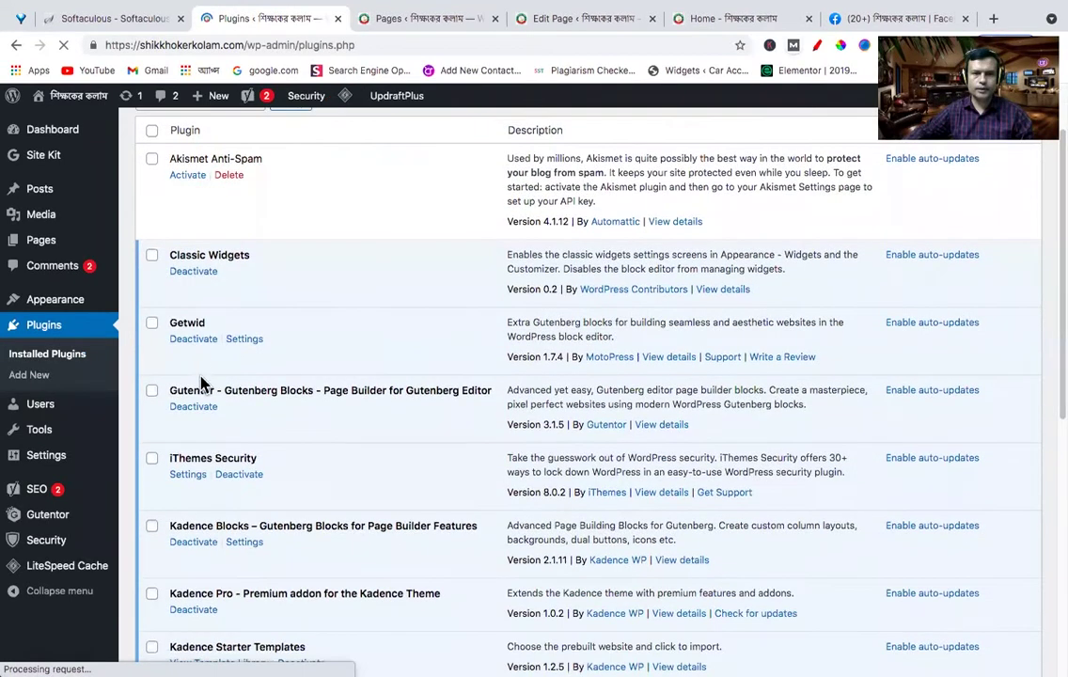
pyautogui.click(246, 339)
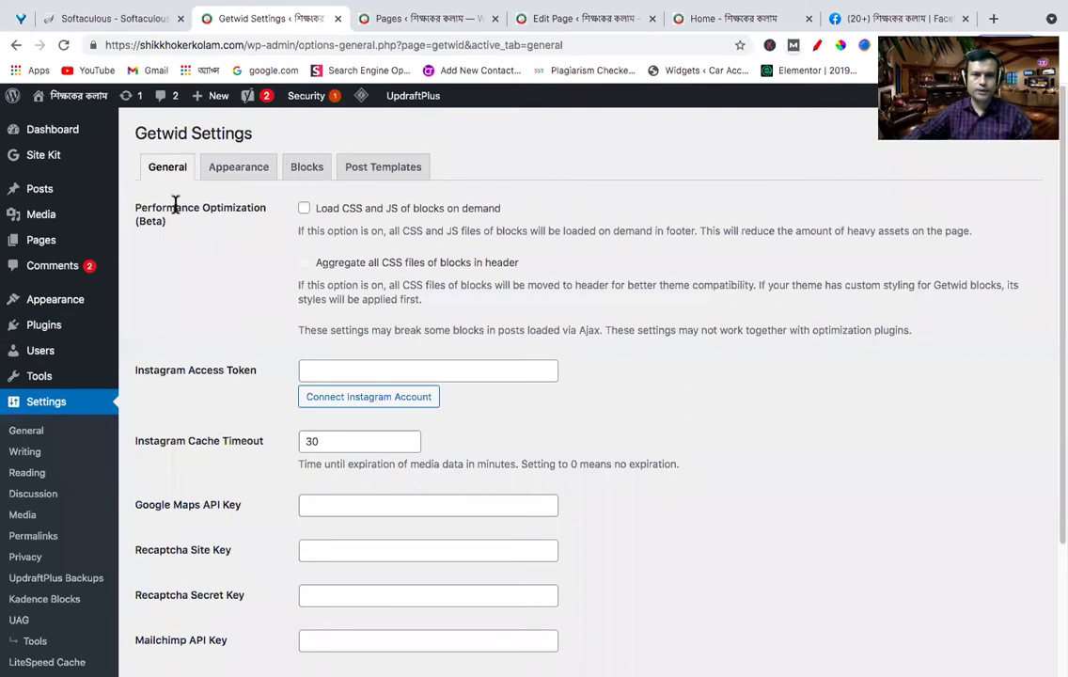
pyautogui.scroll(-1, 208, 319)
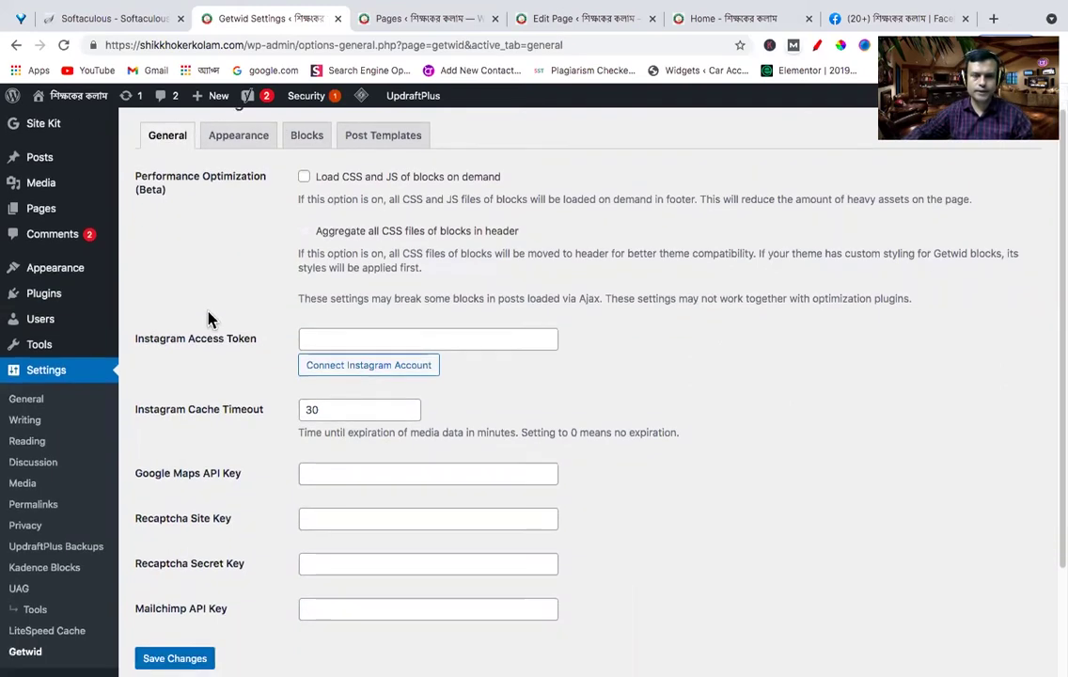
pyautogui.scroll(-2, 209, 320)
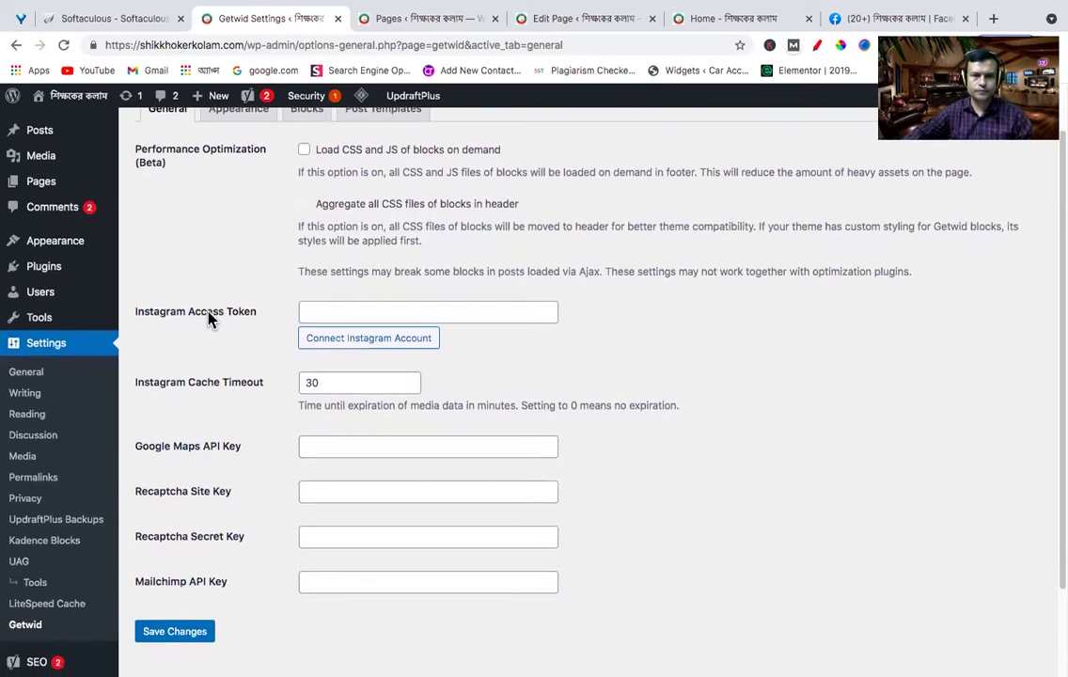
pyautogui.scroll(-1, 209, 310)
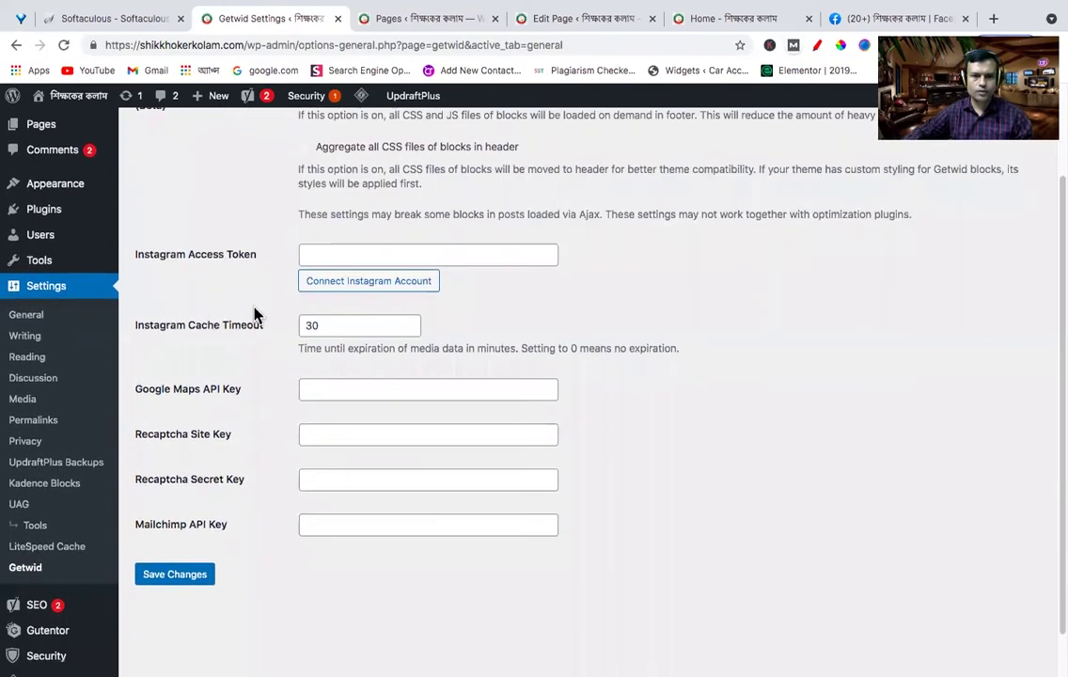
pyautogui.scroll(-2, 437, 426)
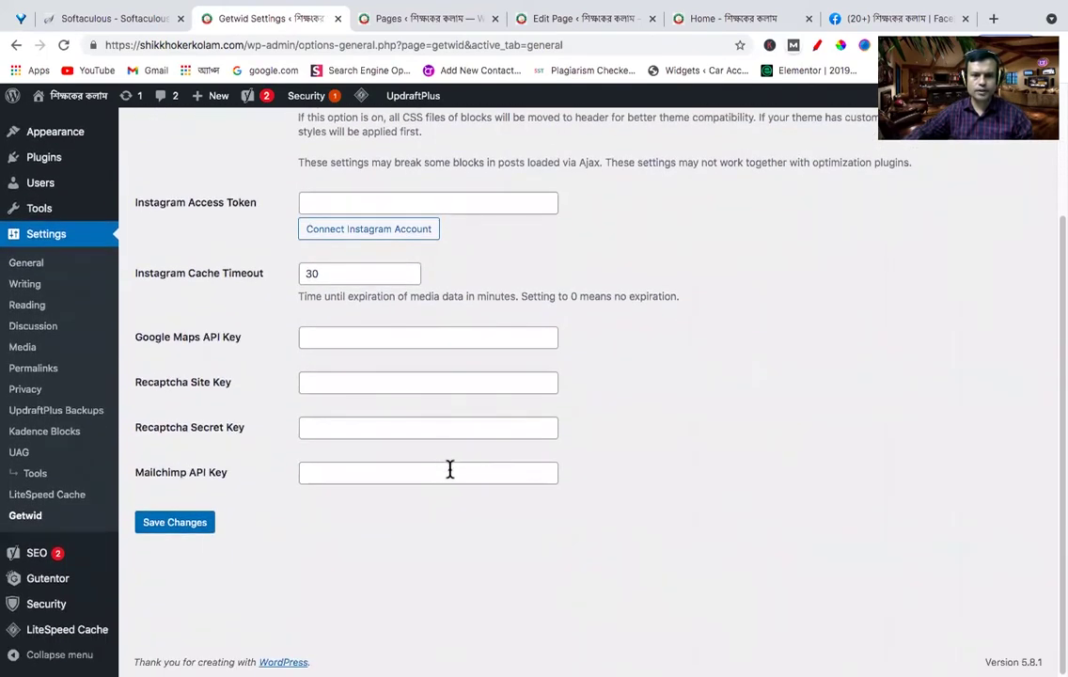
pyautogui.scroll(5, 449, 470)
pyautogui.click(244, 177)
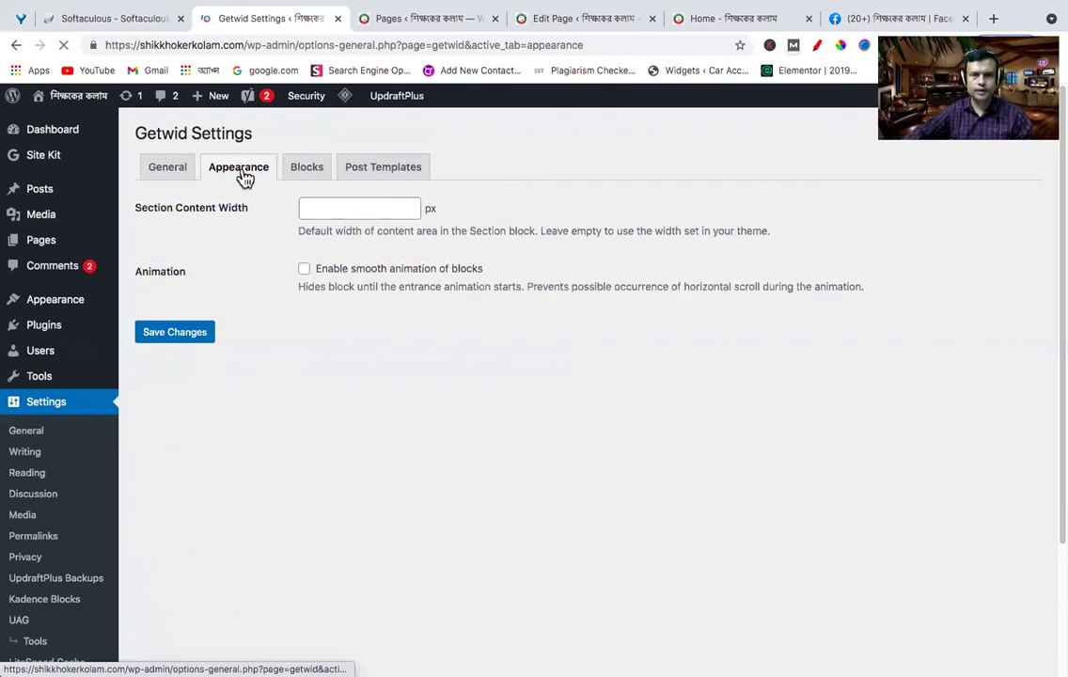
# Step: Examine the full list of Getwid blocks that can be disabled, from Accordion to Video Popup
pyautogui.click(307, 170)
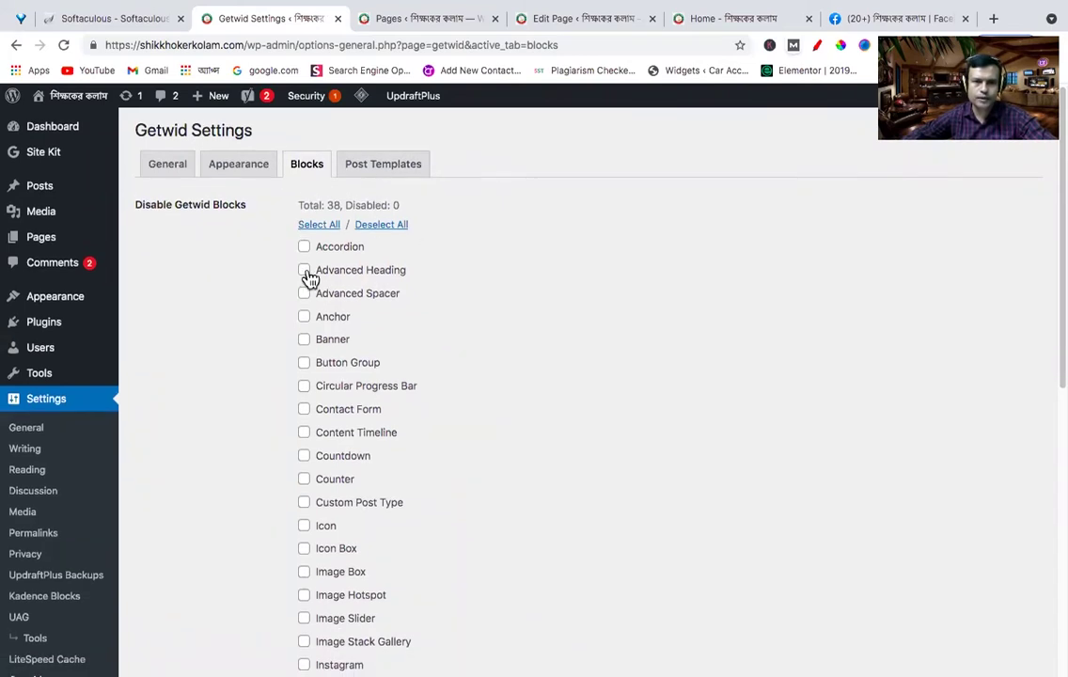
pyautogui.scroll(-10, 405, 280)
pyautogui.scroll(-2, 405, 280)
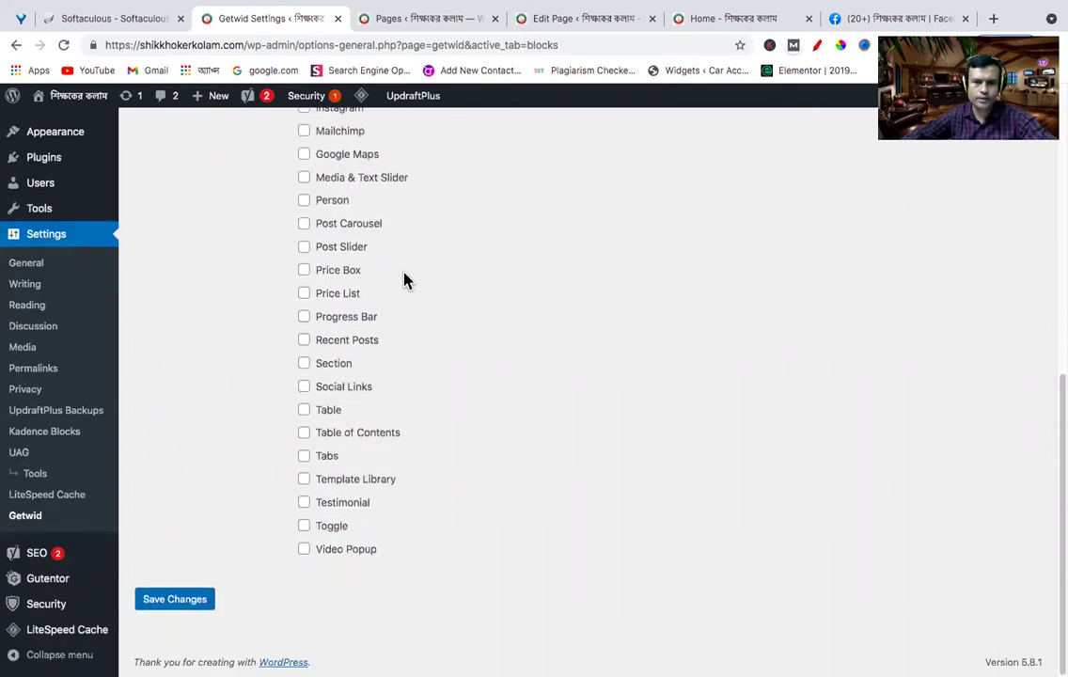
pyautogui.scroll(10, 405, 280)
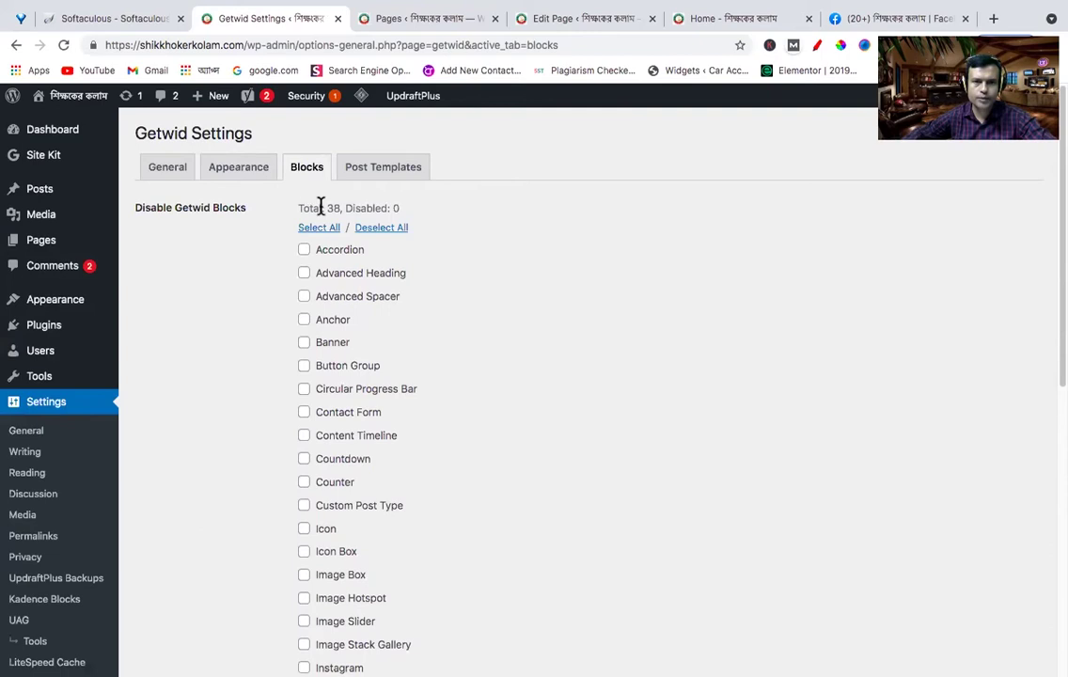
pyautogui.scroll(-1, 331, 245)
pyautogui.scroll(-1, 331, 256)
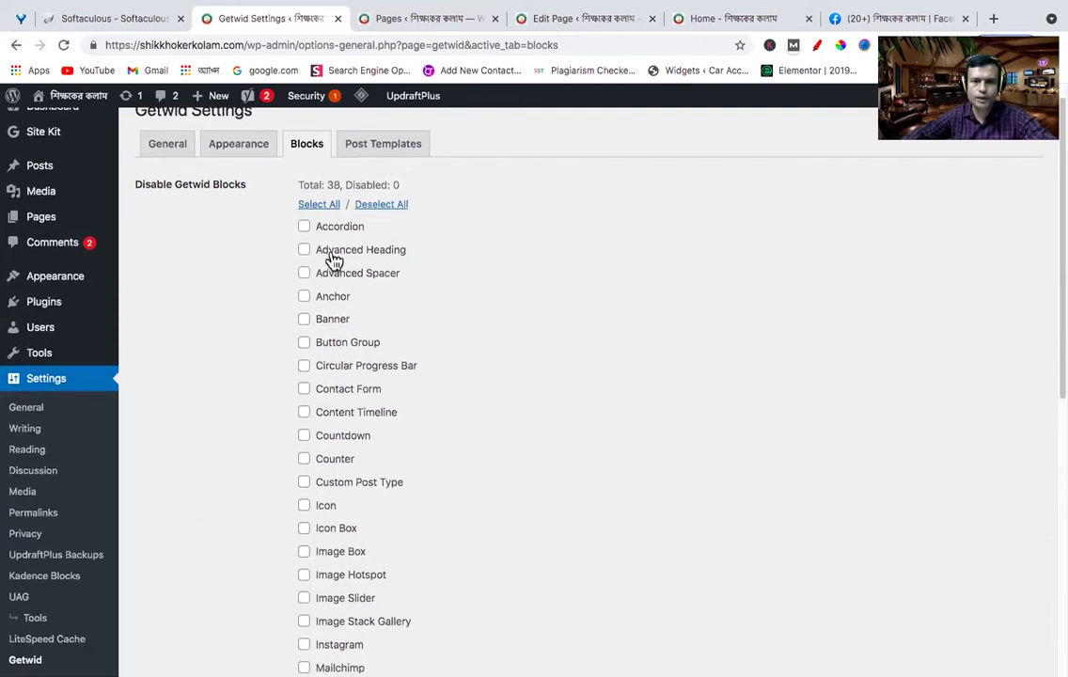
pyautogui.scroll(-2, 331, 301)
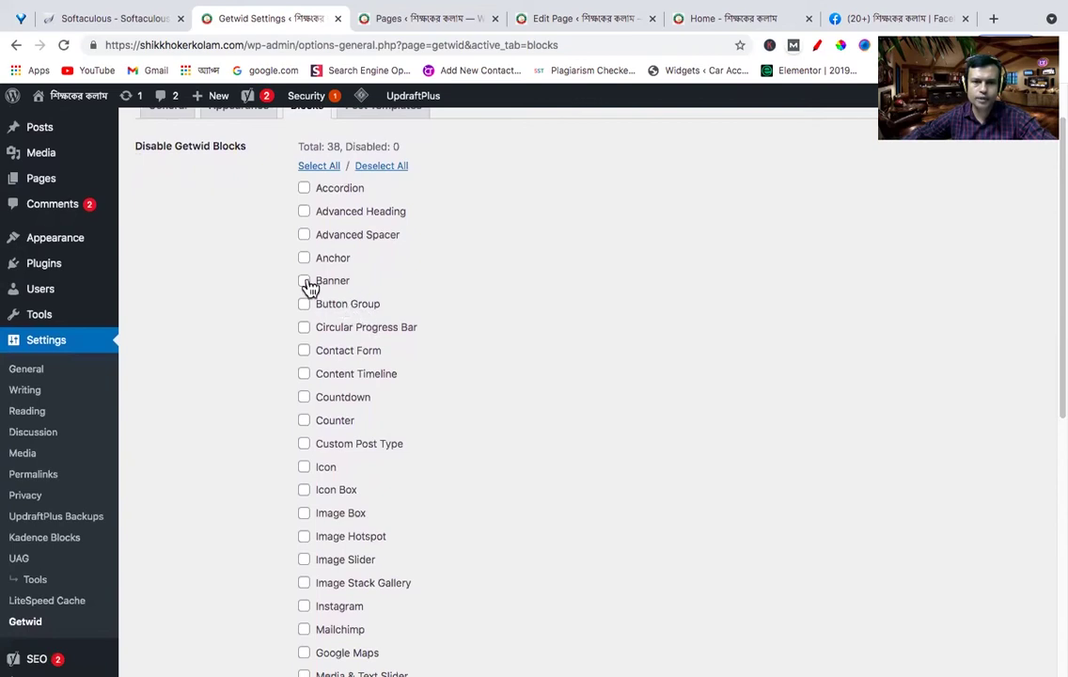
pyautogui.scroll(-3, 458, 351)
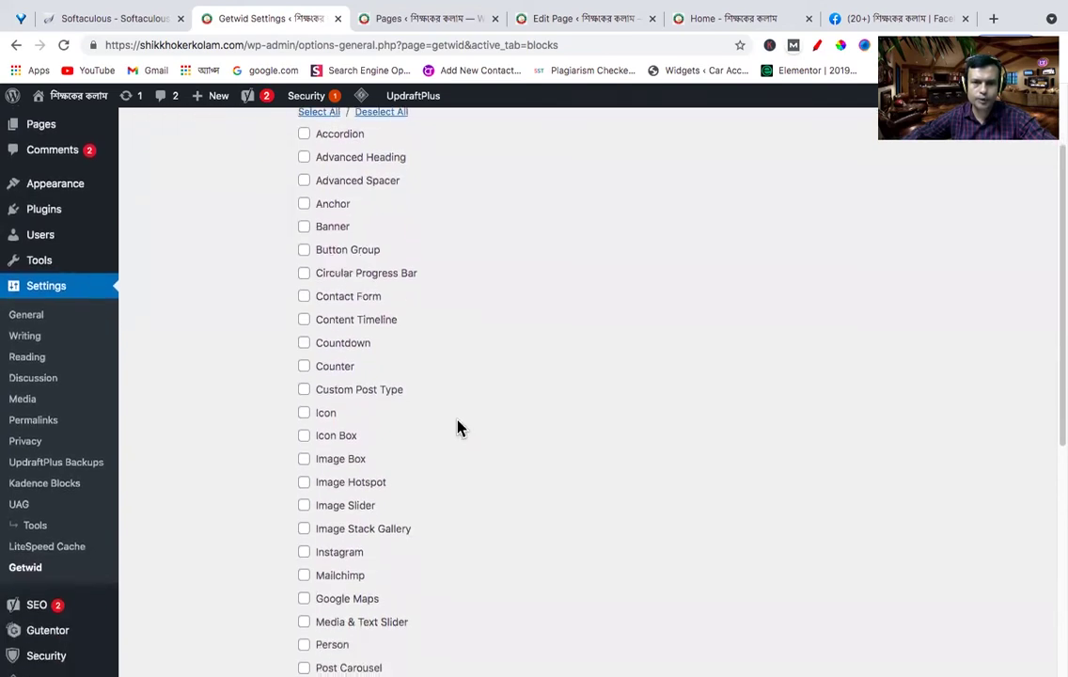
pyautogui.scroll(-1, 460, 427)
pyautogui.scroll(-2, 459, 426)
pyautogui.scroll(-5, 365, 392)
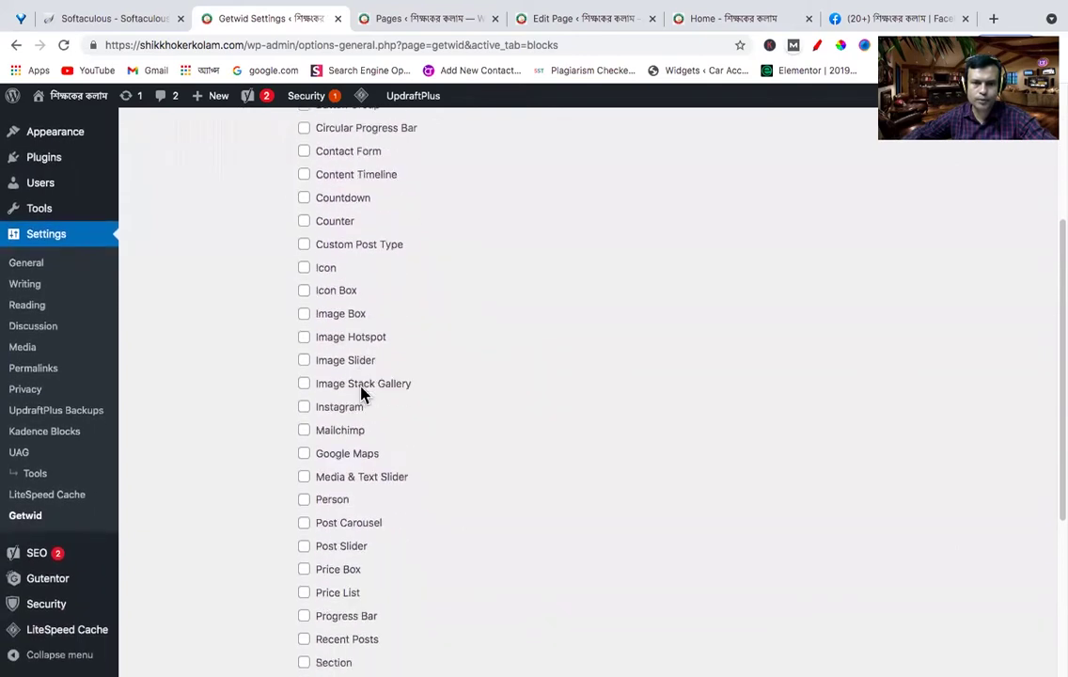
pyautogui.scroll(-1, 376, 376)
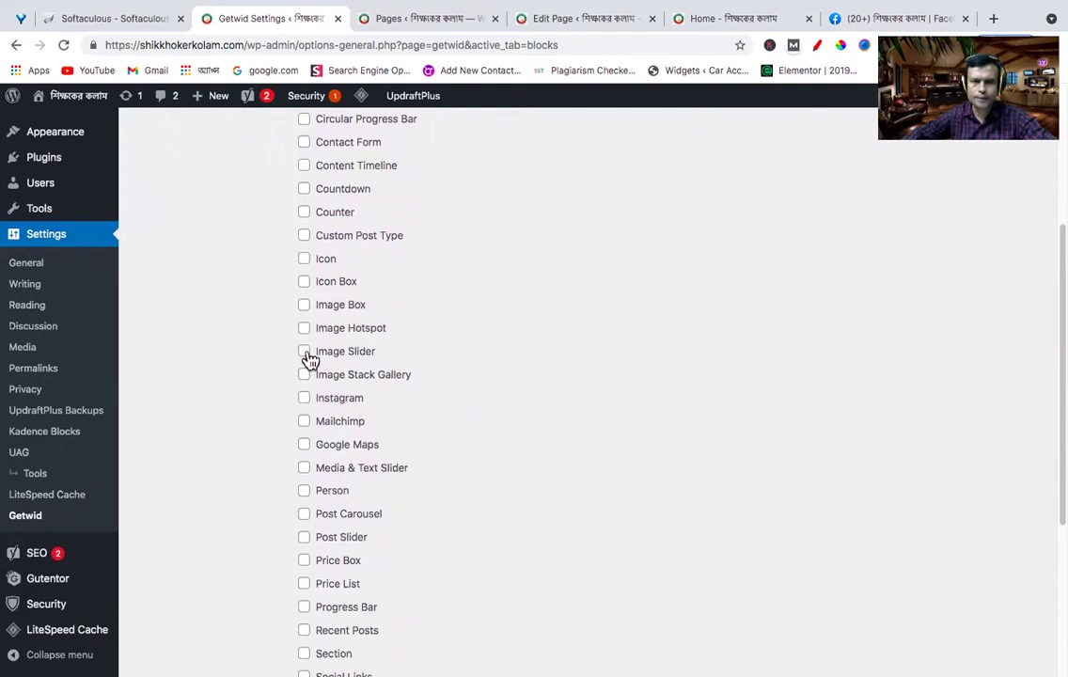
pyautogui.scroll(-1, 459, 374)
pyautogui.scroll(-3, 460, 374)
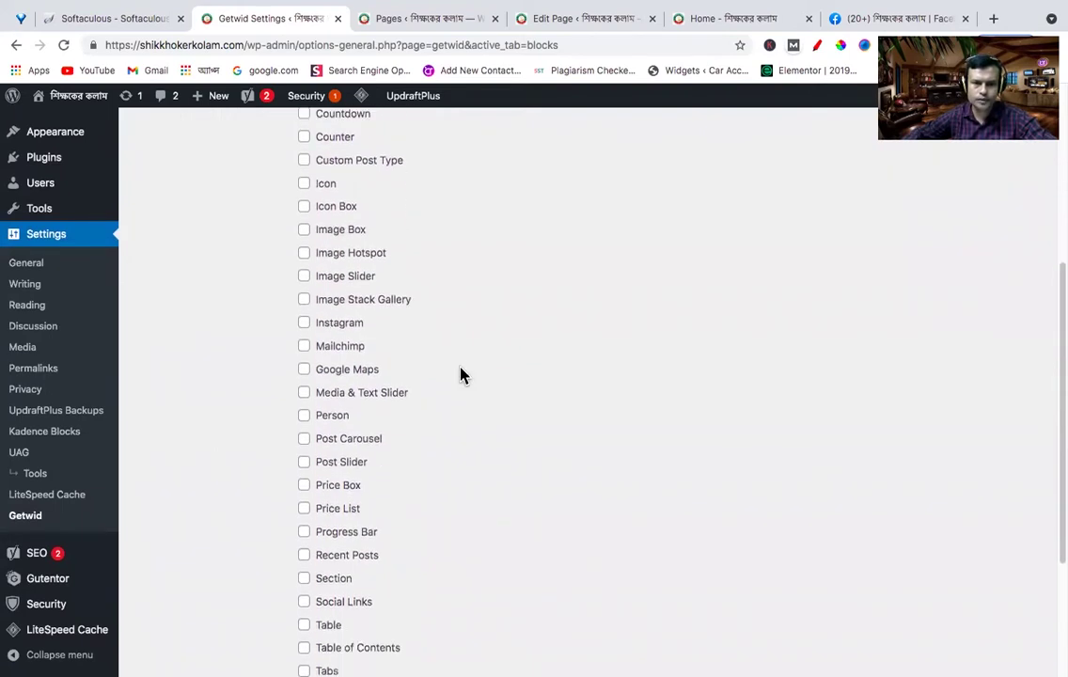
pyautogui.scroll(-3, 459, 374)
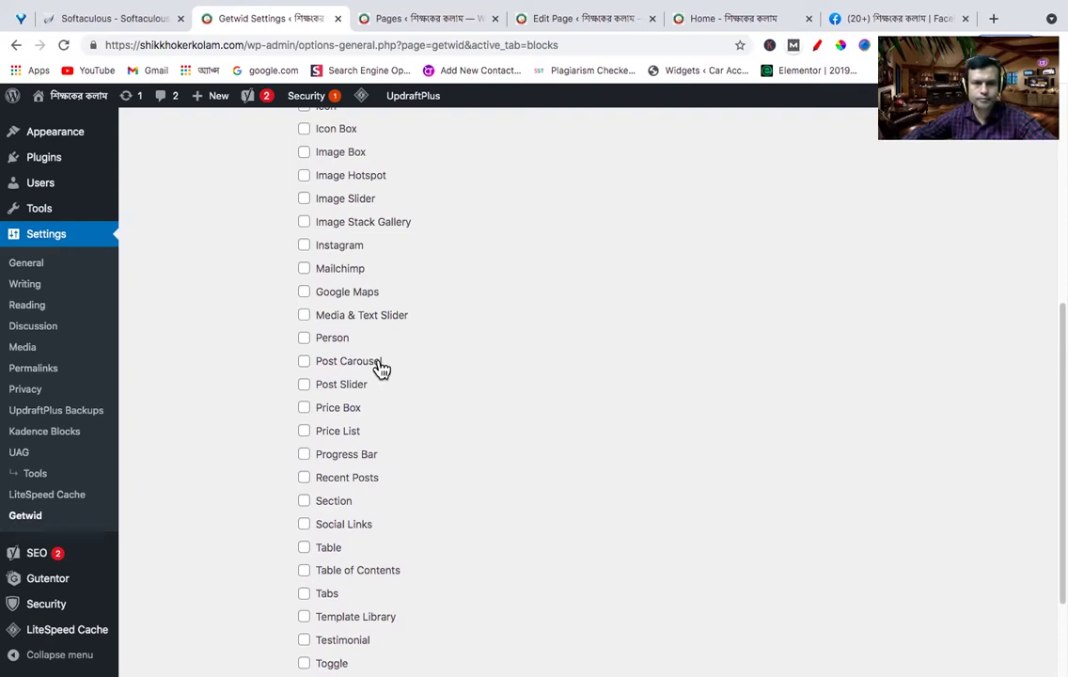
pyautogui.scroll(-1, 381, 367)
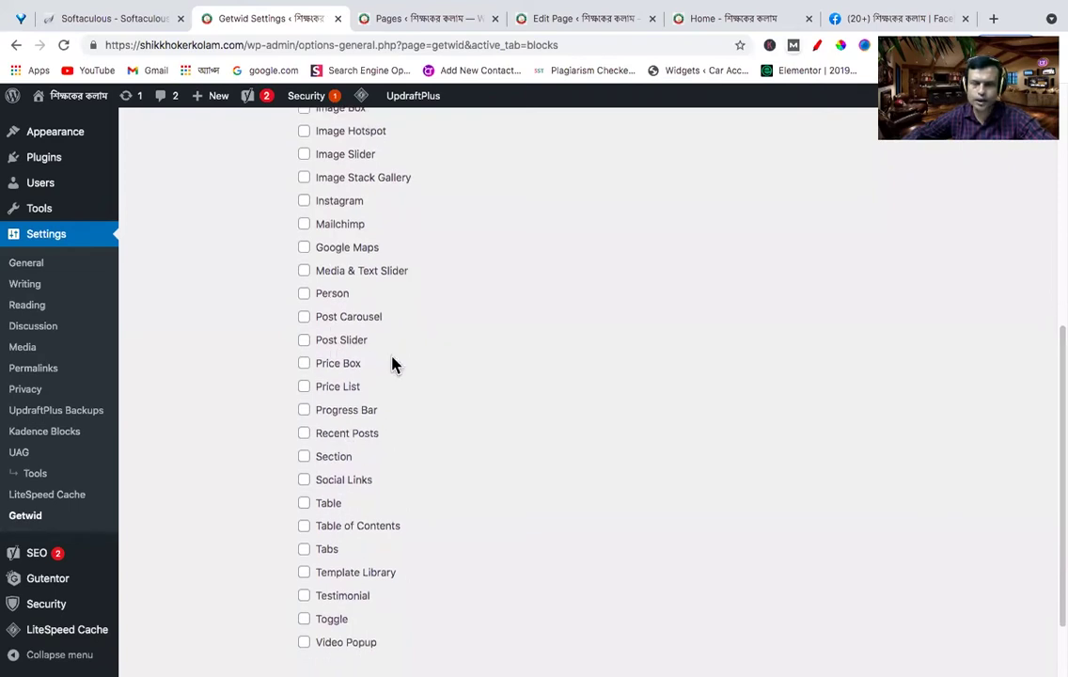
pyautogui.scroll(-1, 393, 365)
pyautogui.scroll(-1, 393, 362)
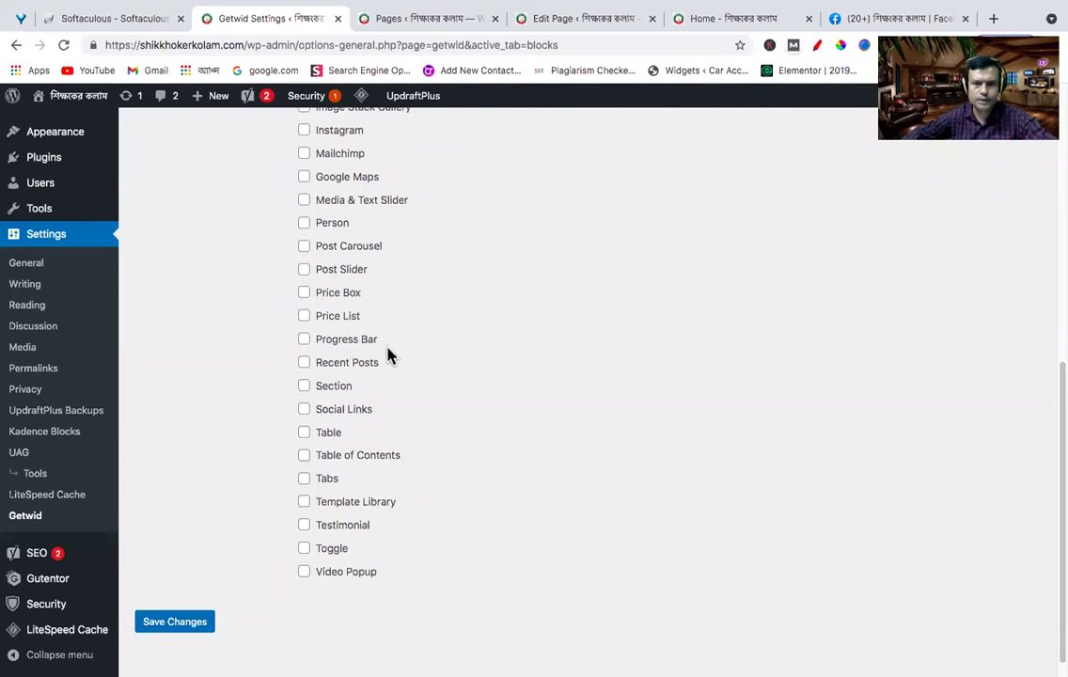
pyautogui.scroll(-1, 386, 352)
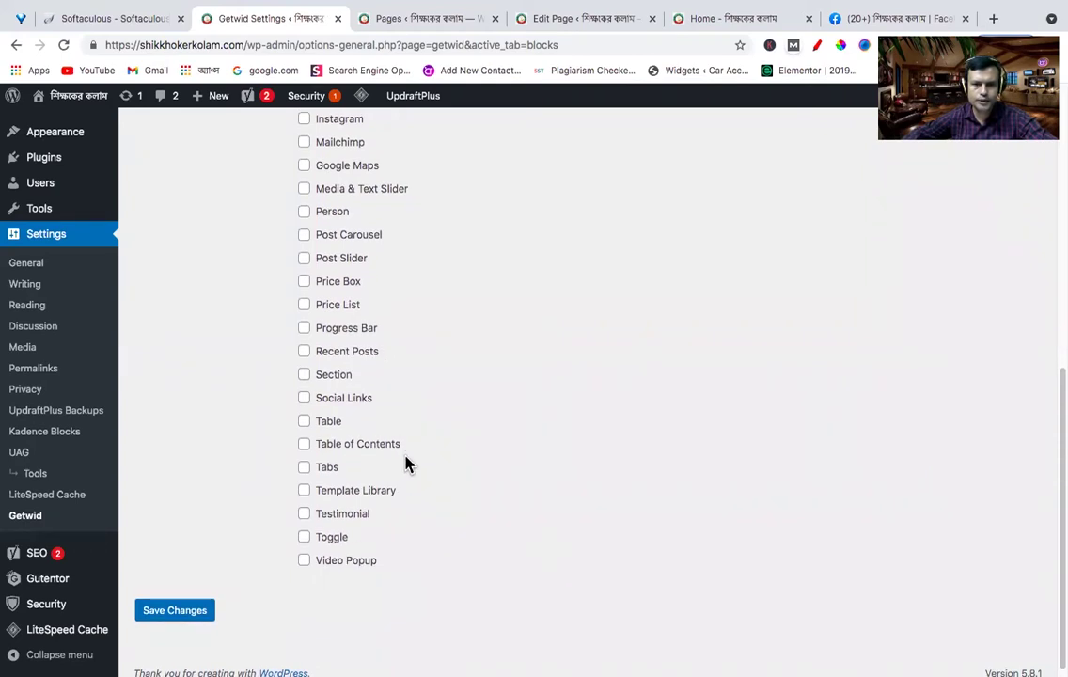
pyautogui.scroll(-1, 408, 463)
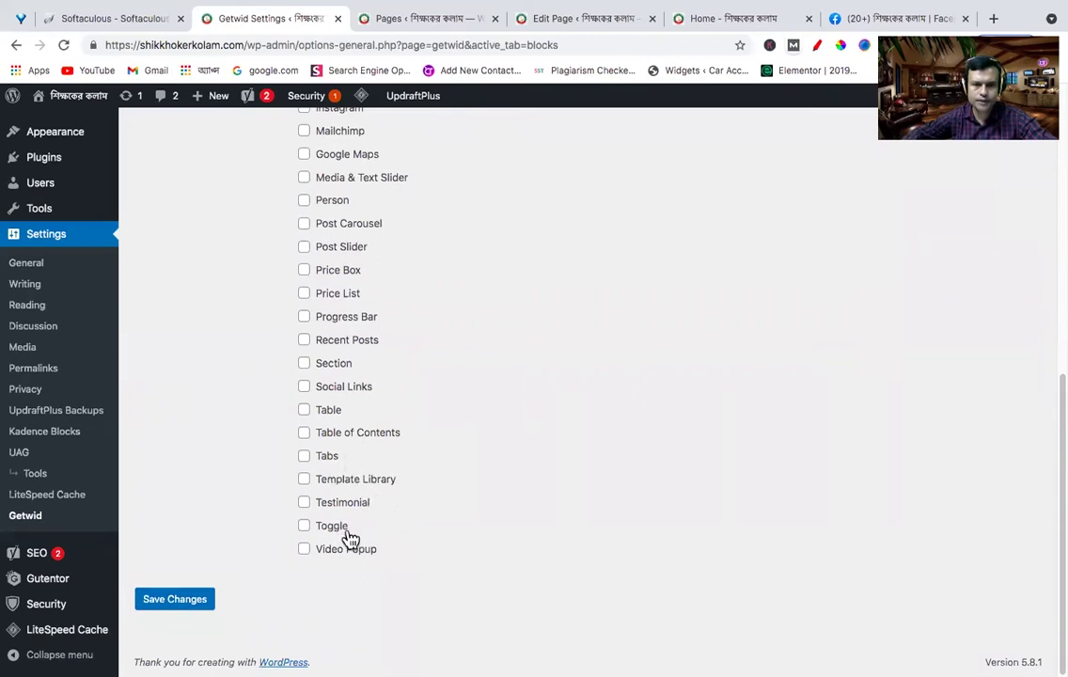
# Step: Leave the Getwid blocks list and open the list of all pages on the site
pyautogui.scroll(1, 389, 564)
pyautogui.scroll(4, 389, 564)
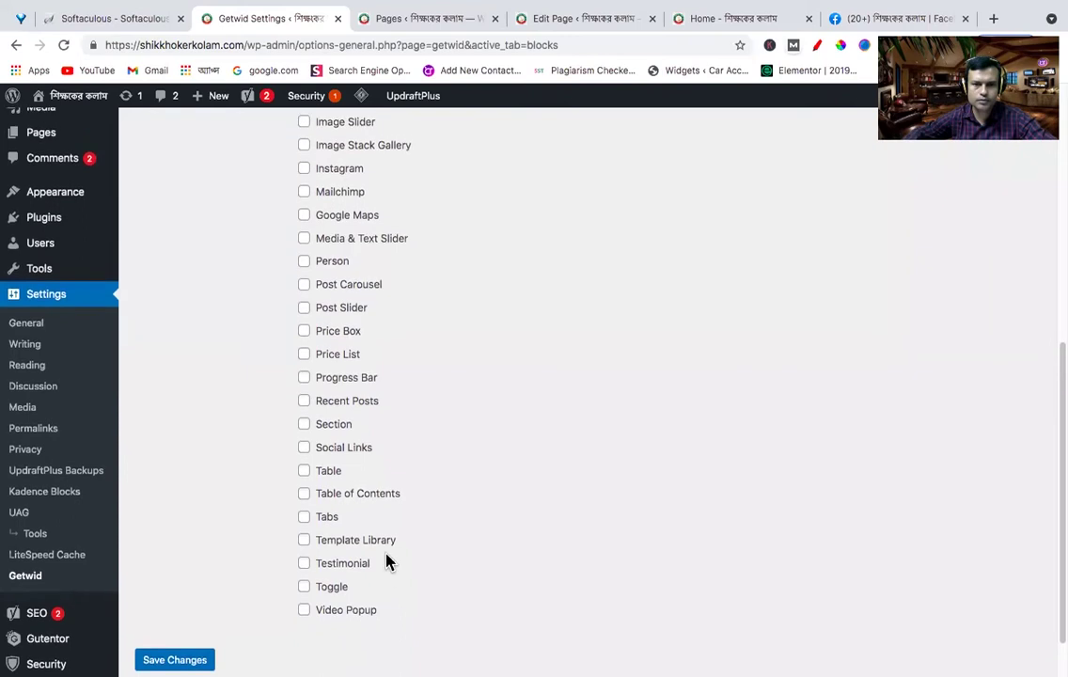
pyautogui.scroll(5, 383, 559)
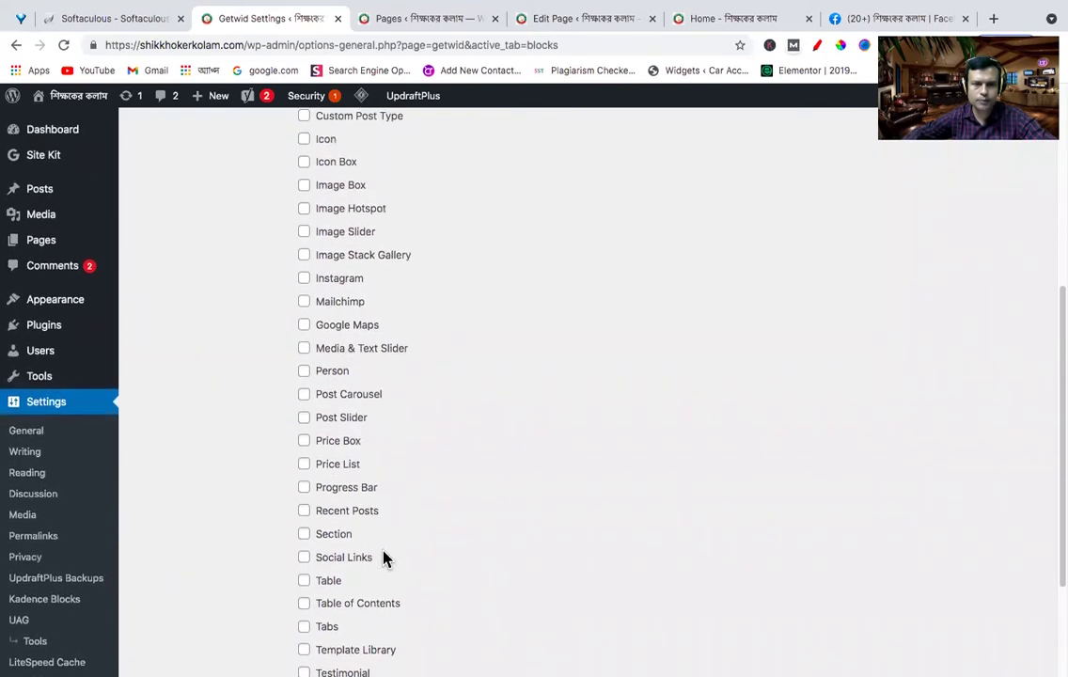
pyautogui.scroll(7, 382, 560)
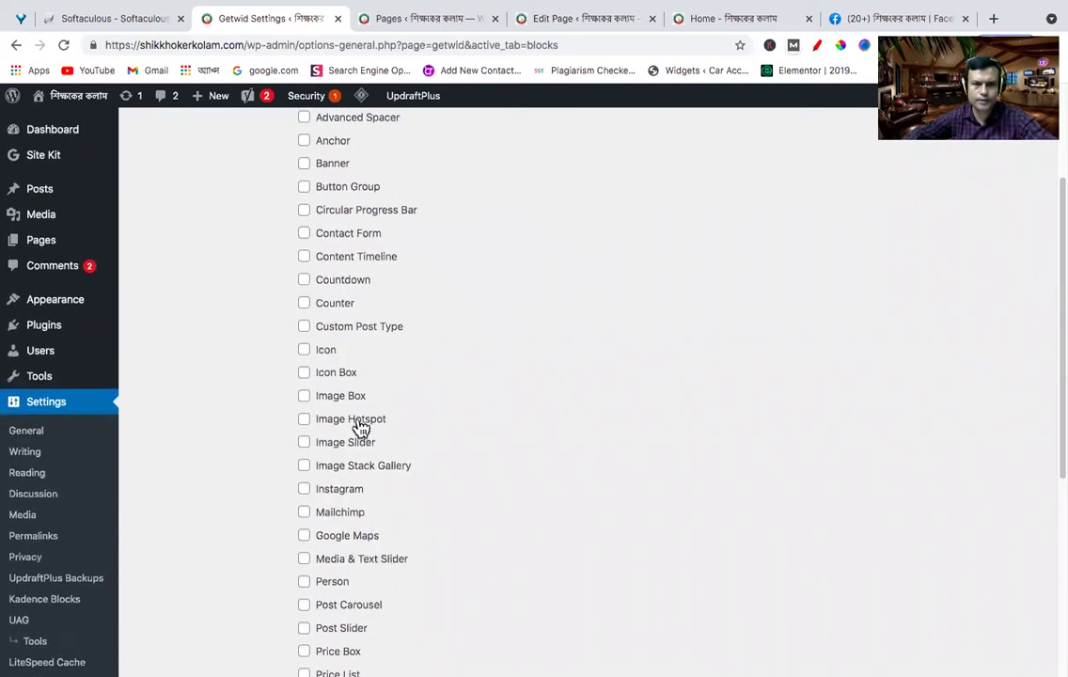
pyautogui.scroll(3, 360, 428)
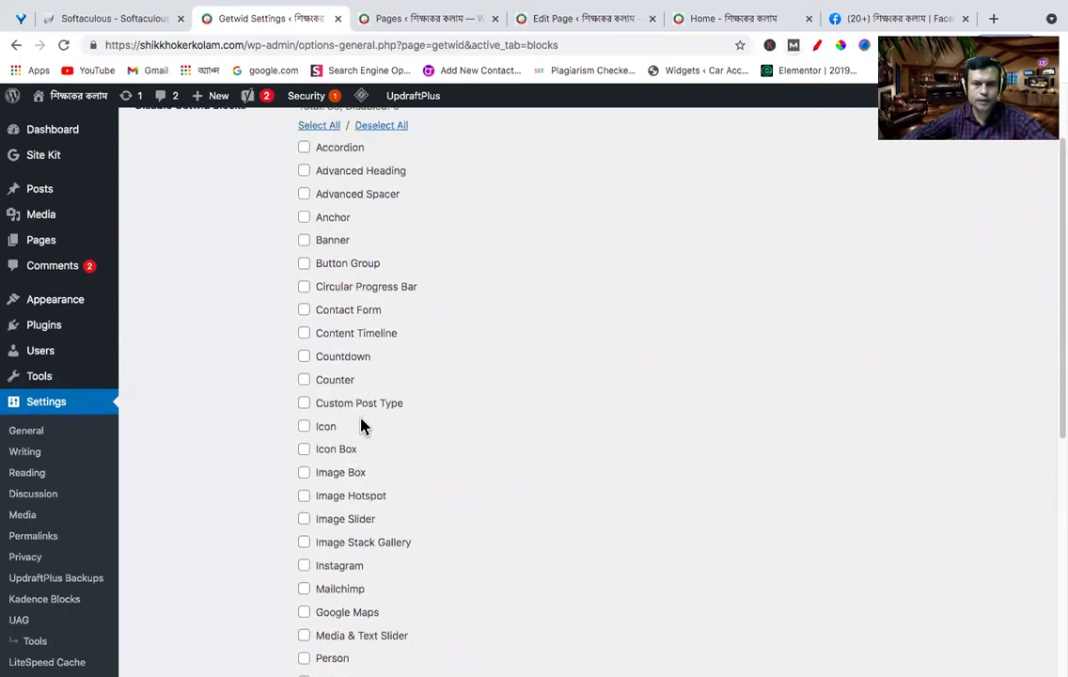
pyautogui.scroll(4, 362, 425)
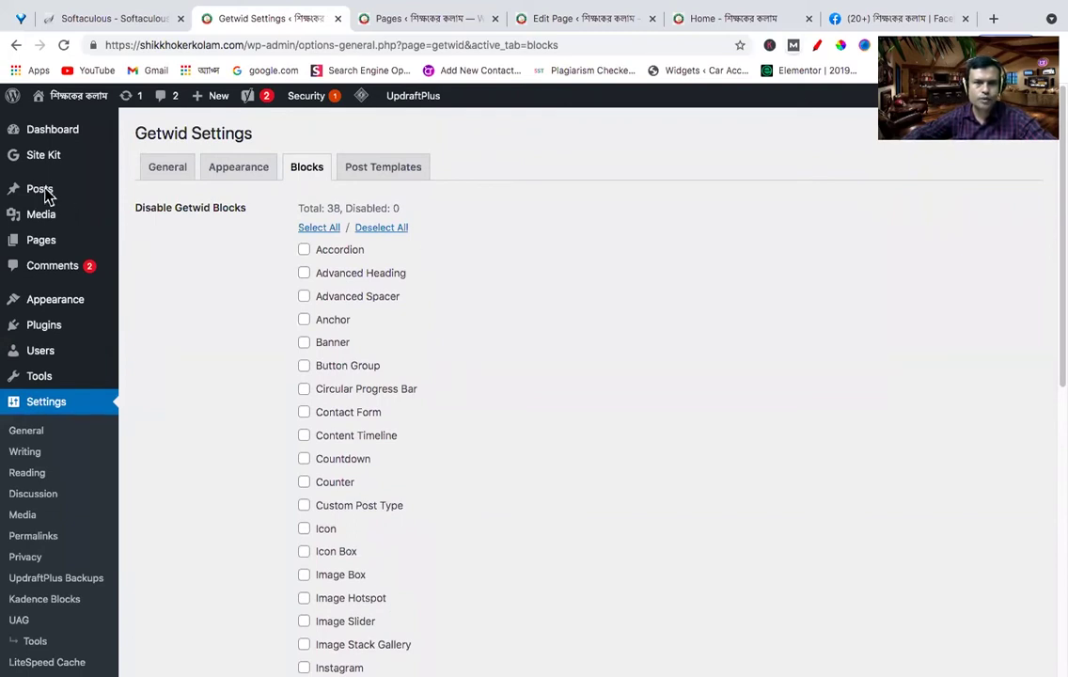
pyautogui.moveTo(49, 246)
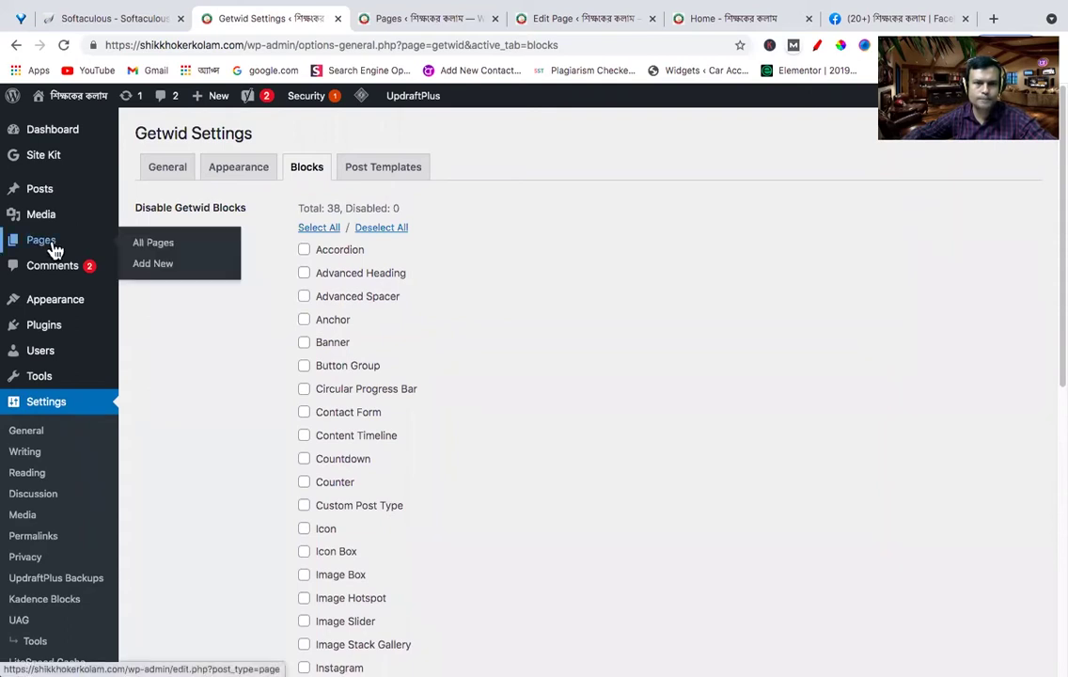
pyautogui.click(154, 245)
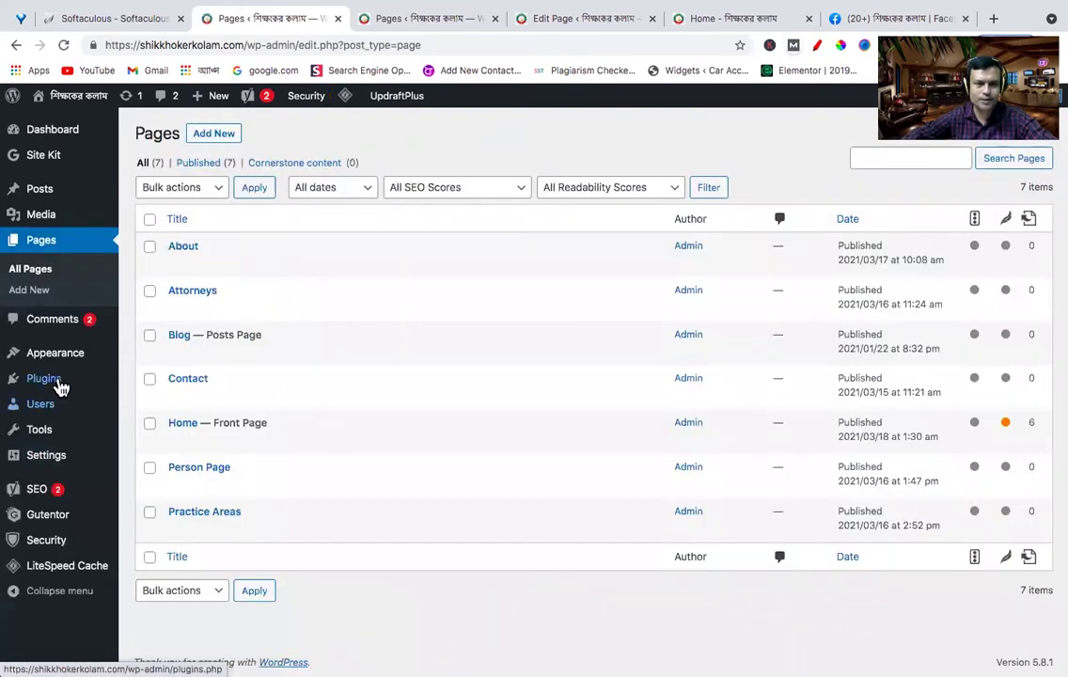
# Step: Open the installed plugins in a separate browser tab and go to the Getwid plugin's settings from there
pyautogui.moveTo(59, 386)
pyautogui.rightClick(161, 382)
pyautogui.click(174, 388)
pyautogui.click(352, 18)
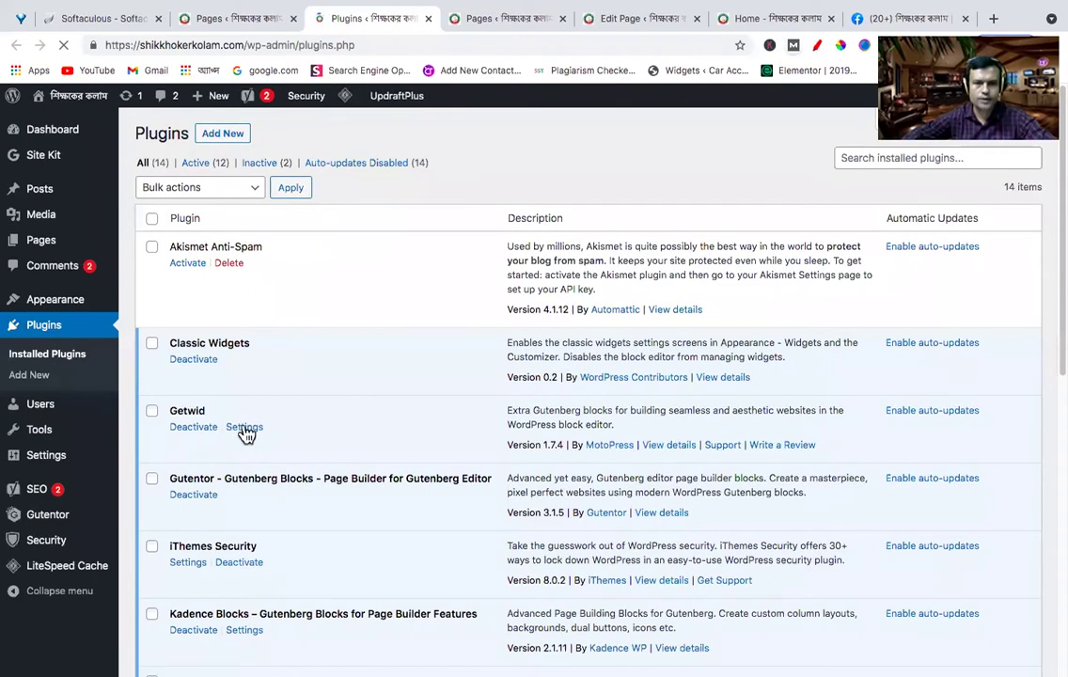
pyautogui.rightClick(244, 429)
pyautogui.click(237, 437)
pyautogui.click(247, 430)
# Step: Return to the list of pages and open the Home front page for editing in a new browser tab
pyautogui.click(256, 25)
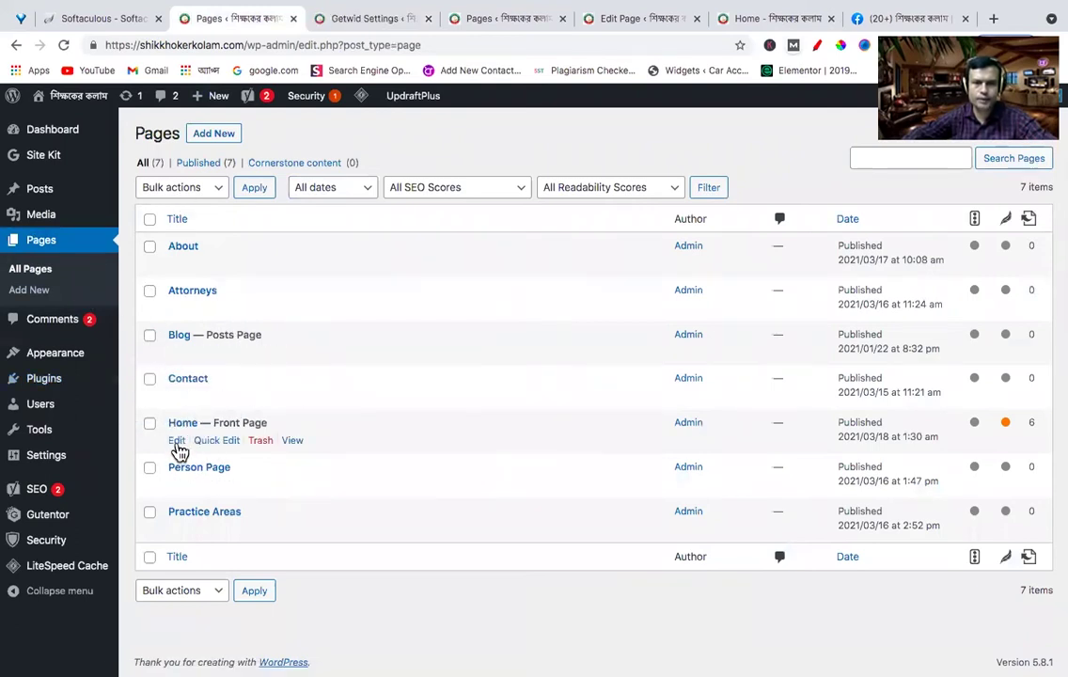
pyautogui.rightClick(177, 441)
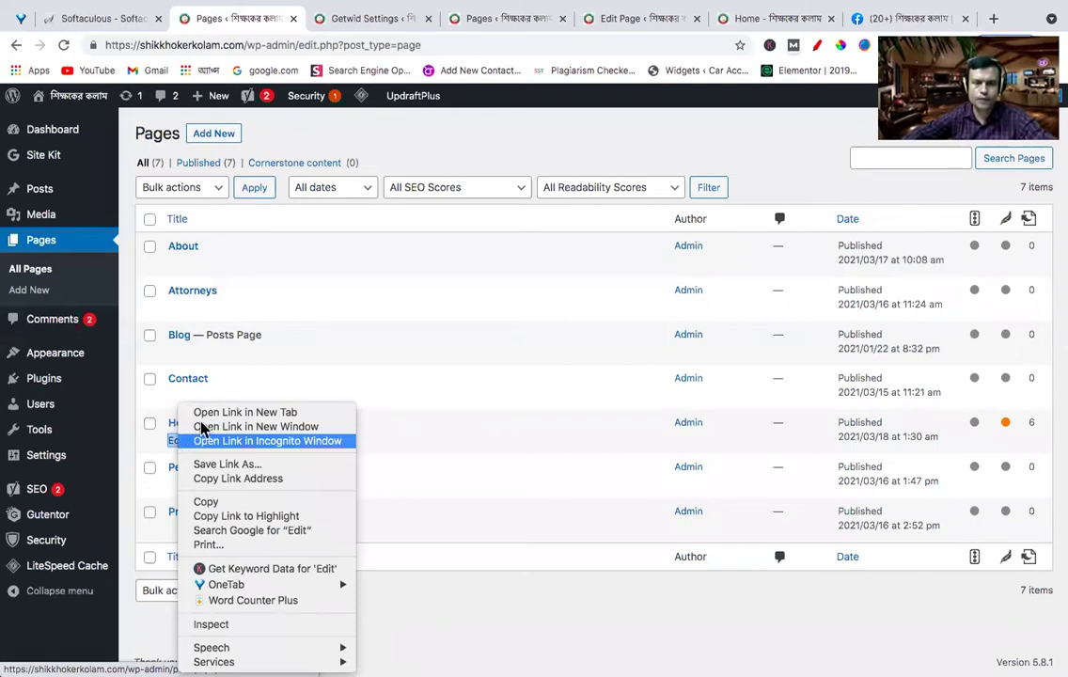
pyautogui.click(207, 412)
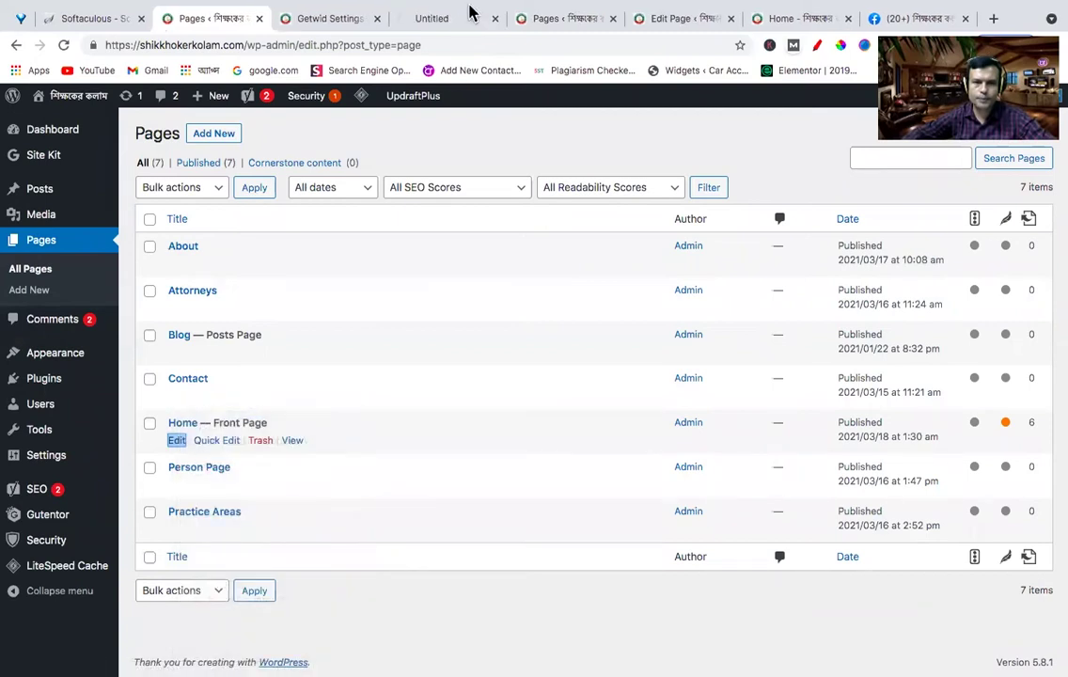
pyautogui.click(434, 20)
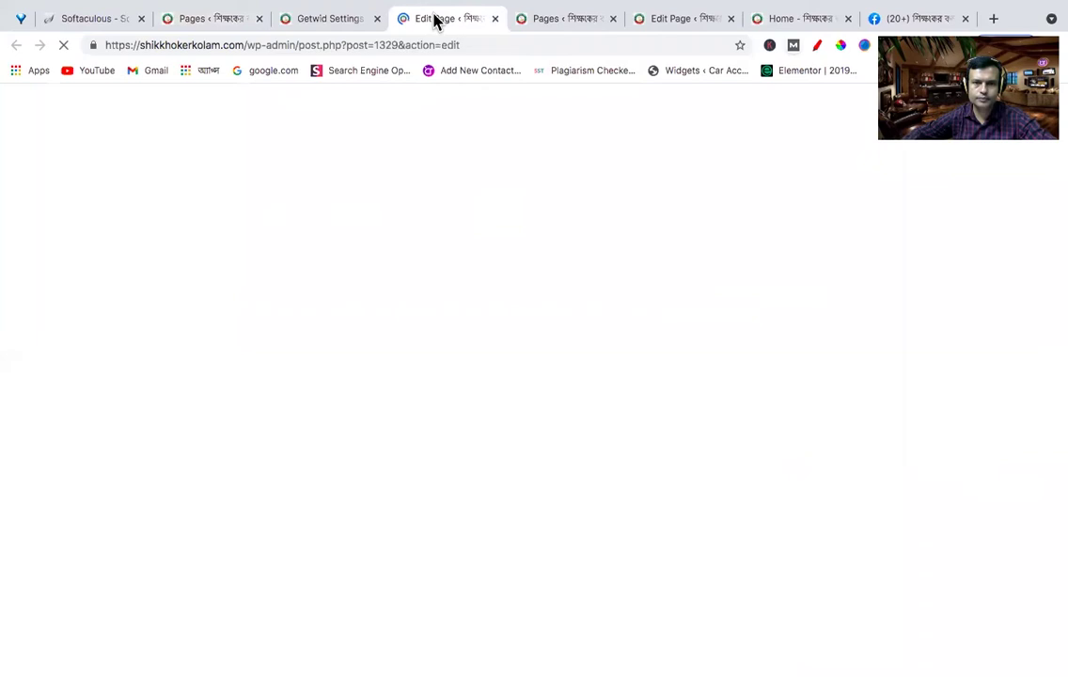
# Step: Review the Post Templates section of the Getwid settings while the Home page editor loads
pyautogui.click(334, 19)
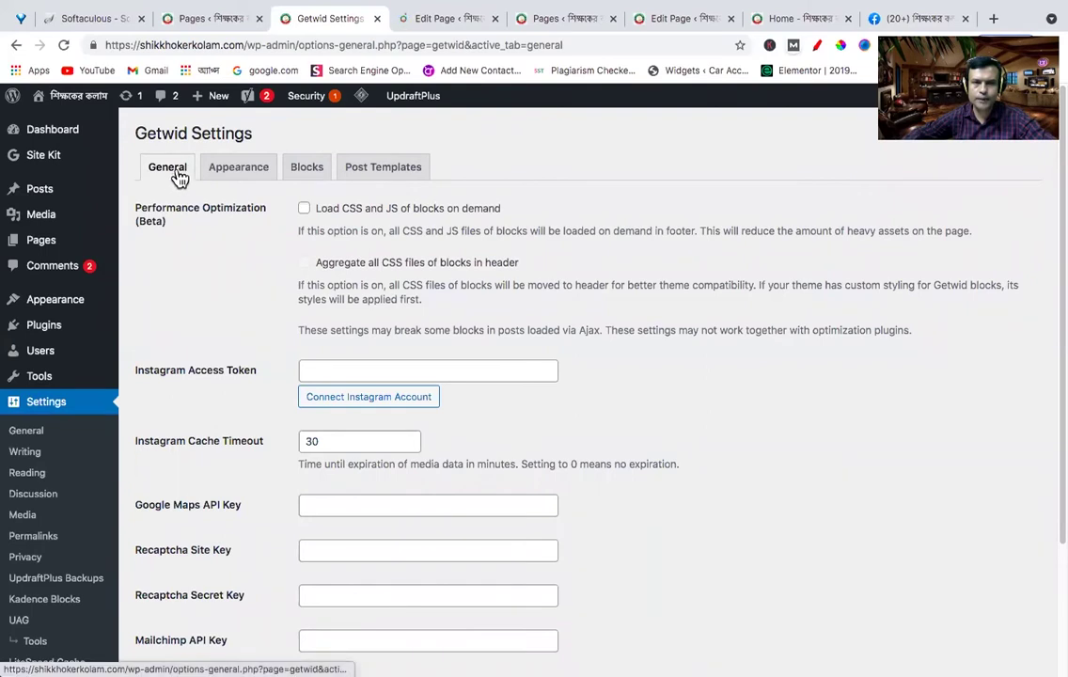
pyautogui.click(306, 172)
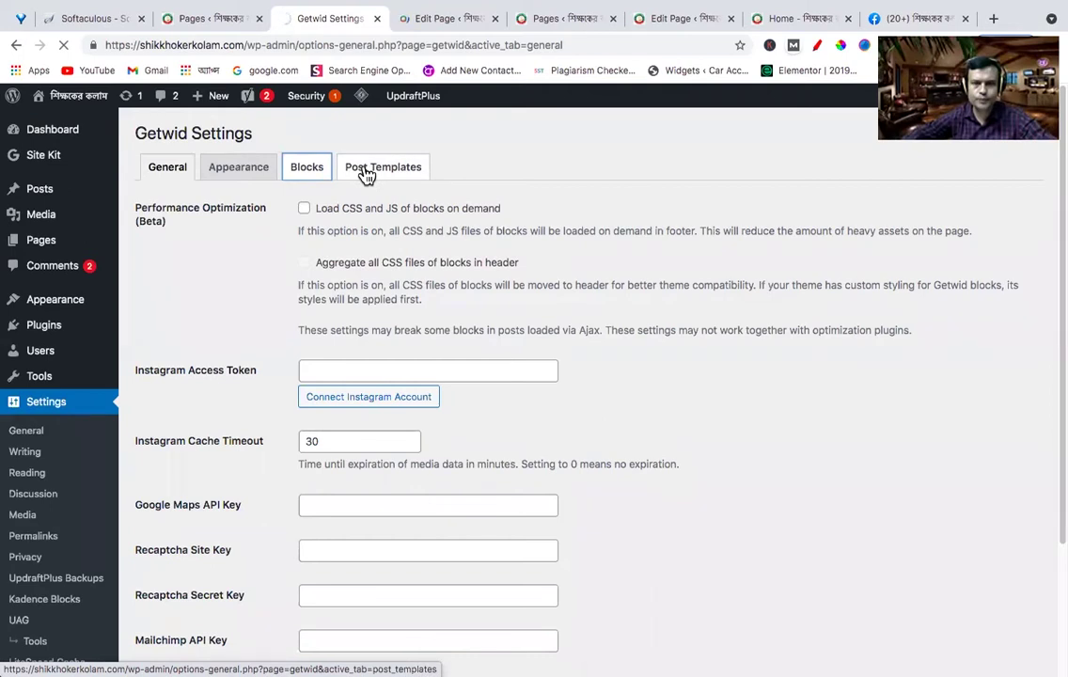
pyautogui.click(365, 175)
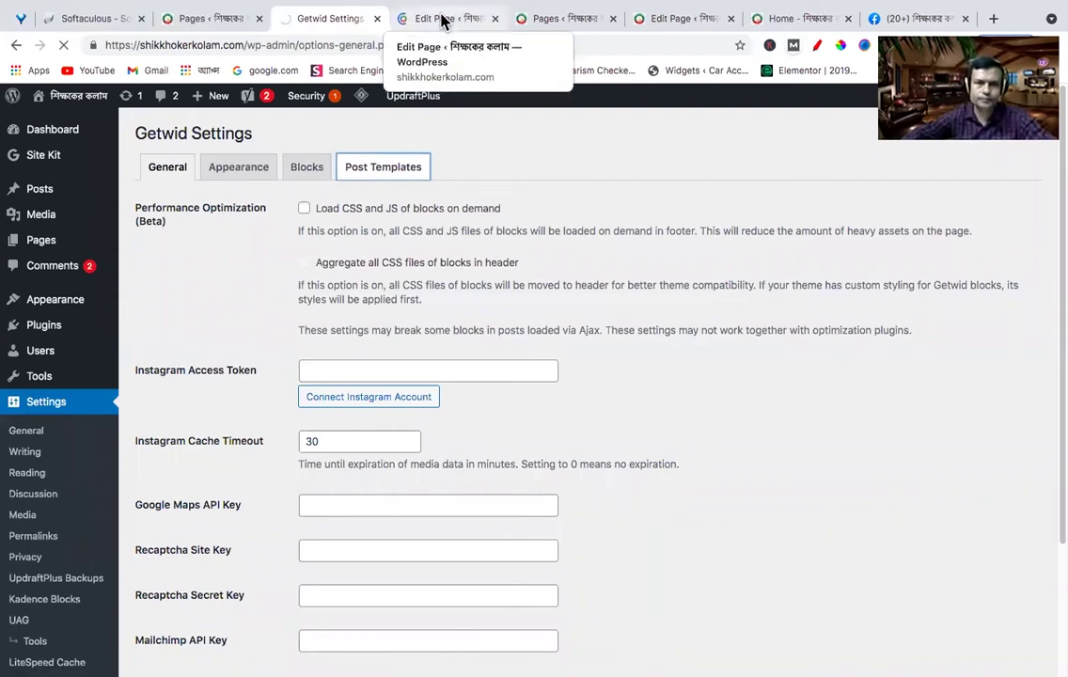
pyautogui.click(442, 19)
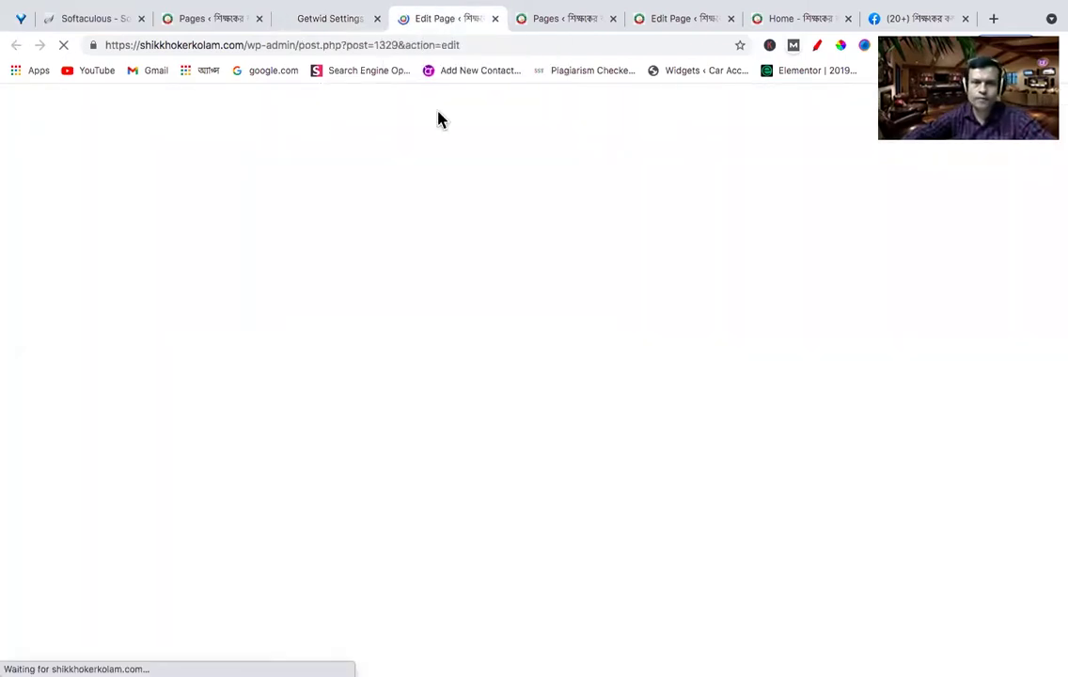
pyautogui.click(329, 19)
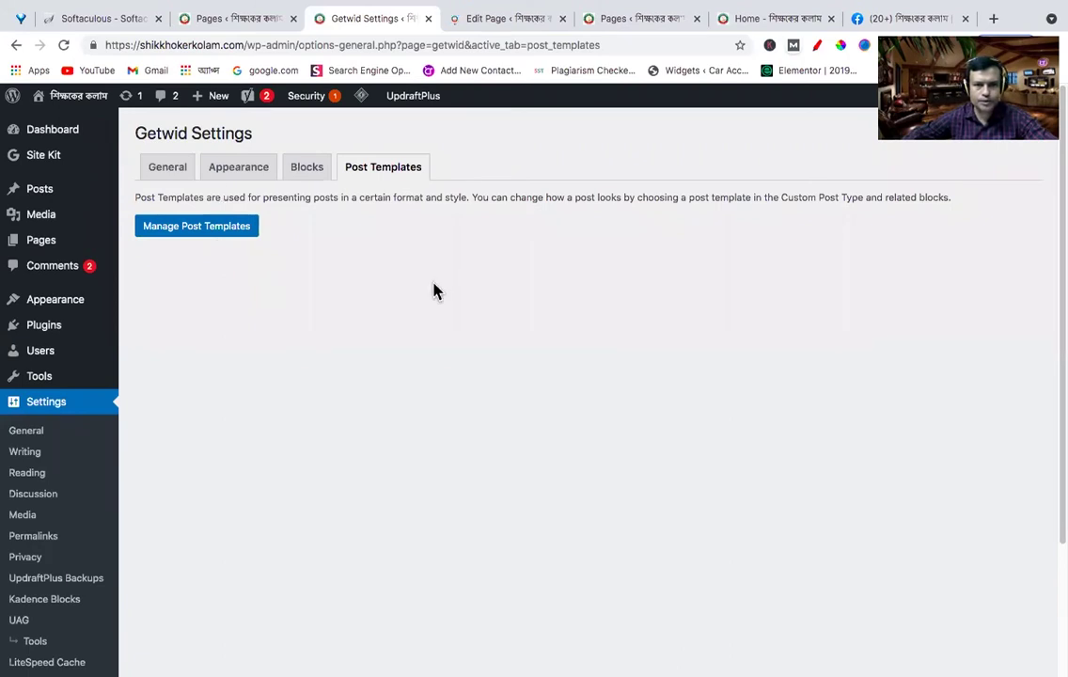
pyautogui.scroll(-3, 435, 291)
pyautogui.scroll(3, 445, 349)
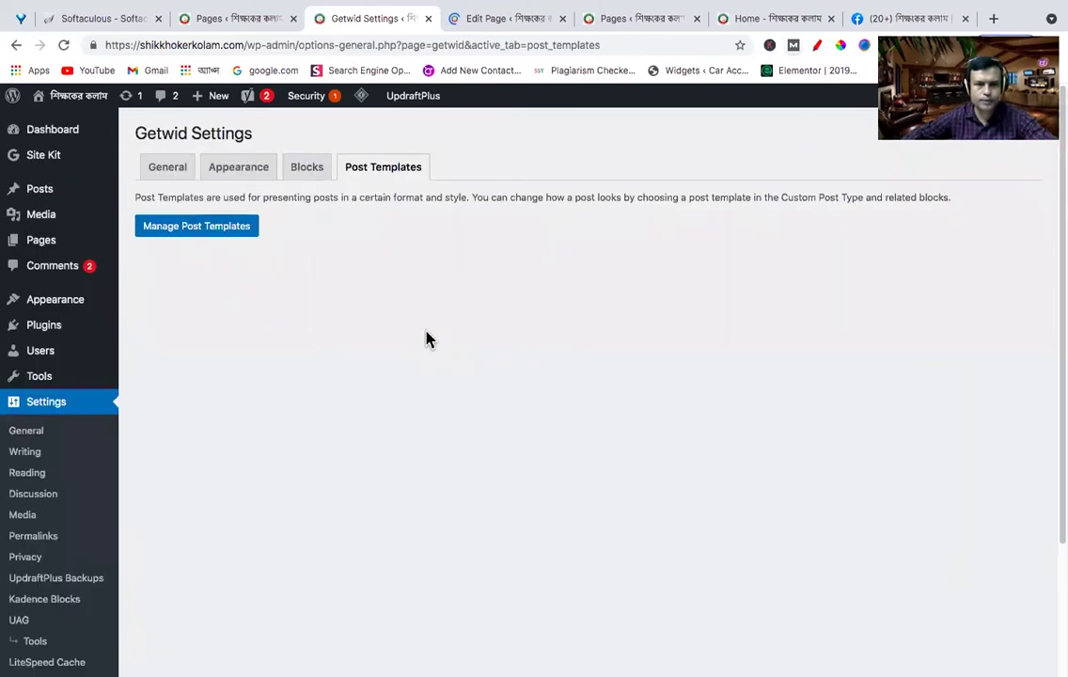
# Step: Review the Getwid blocks that can be disabled once more in the plugin's Blocks settings
pyautogui.click(306, 168)
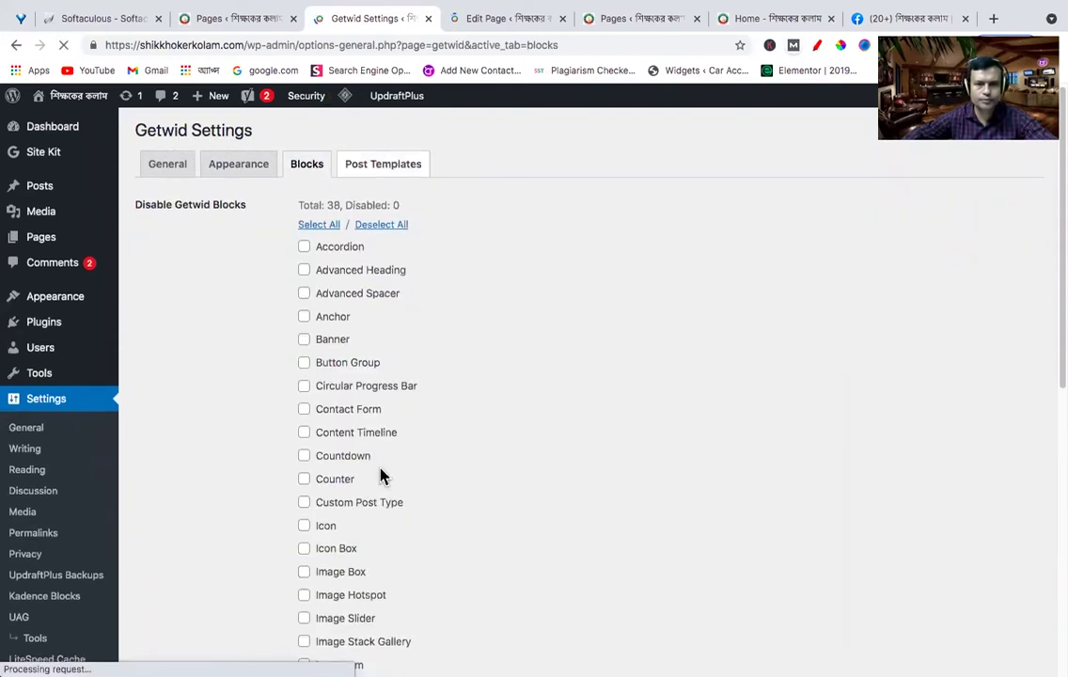
pyautogui.scroll(-2, 378, 461)
pyautogui.scroll(-5, 311, 393)
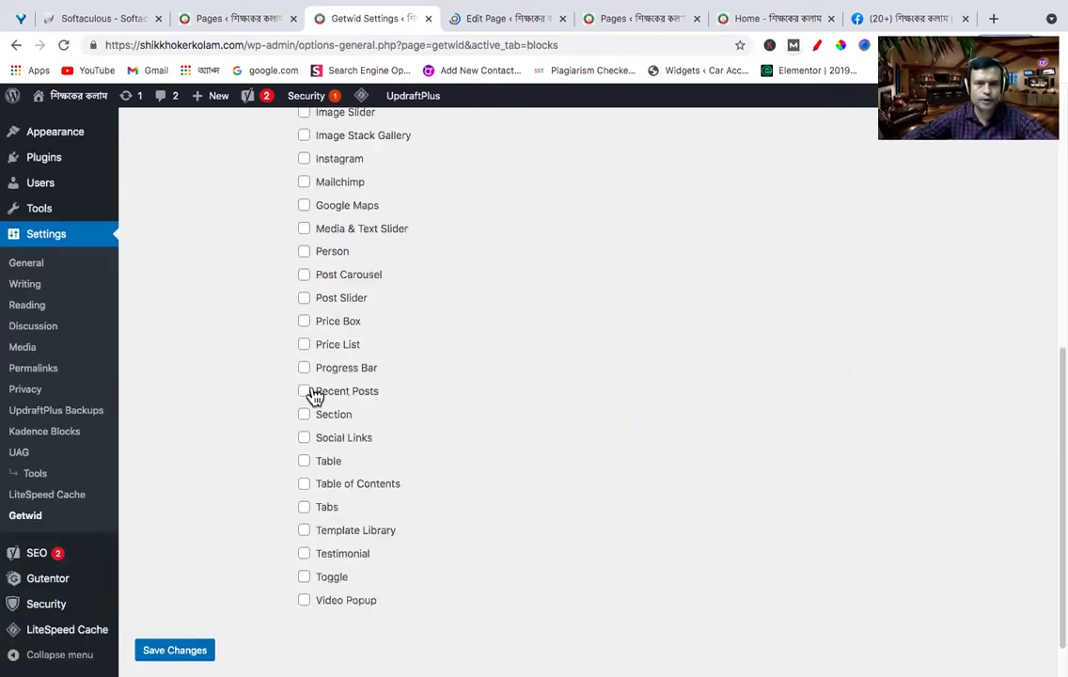
pyautogui.scroll(6, 477, 24)
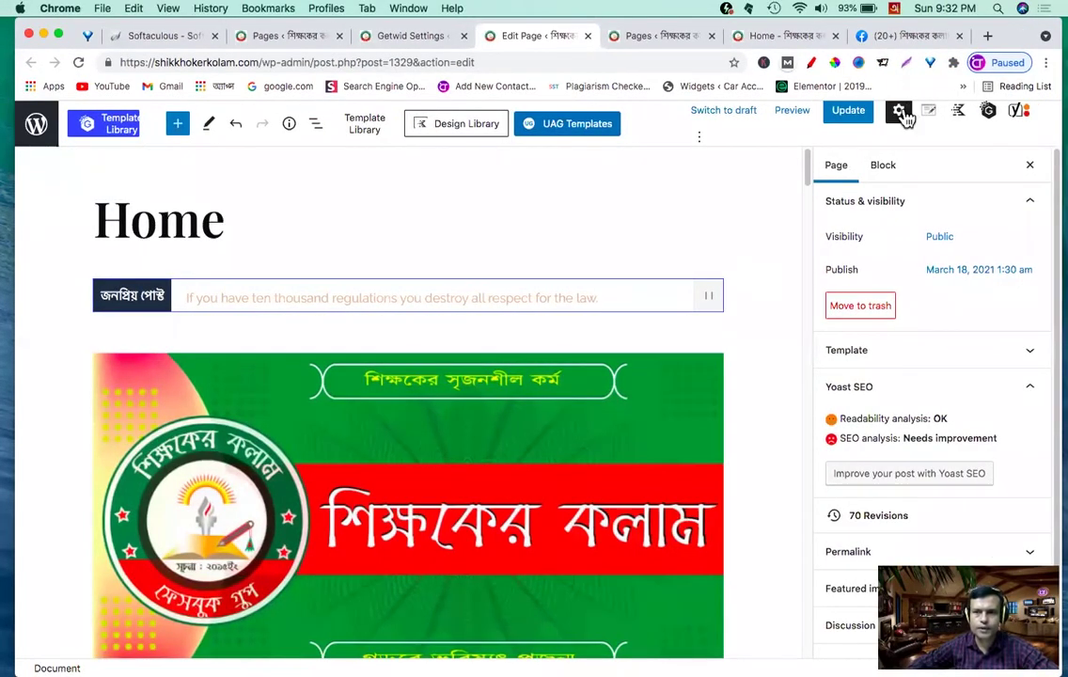
# Step: In the Home page editor, select the Row Layout block around the banner image and show its block settings
pyautogui.click(902, 115)
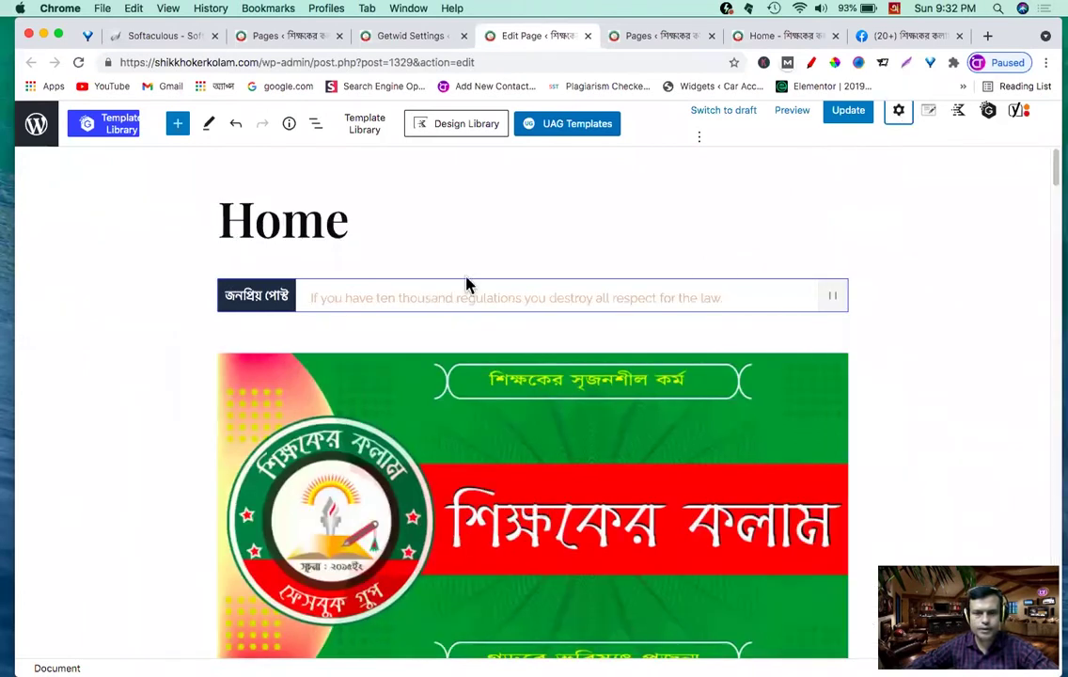
pyautogui.click(405, 282)
pyautogui.click(899, 111)
pyautogui.click(470, 342)
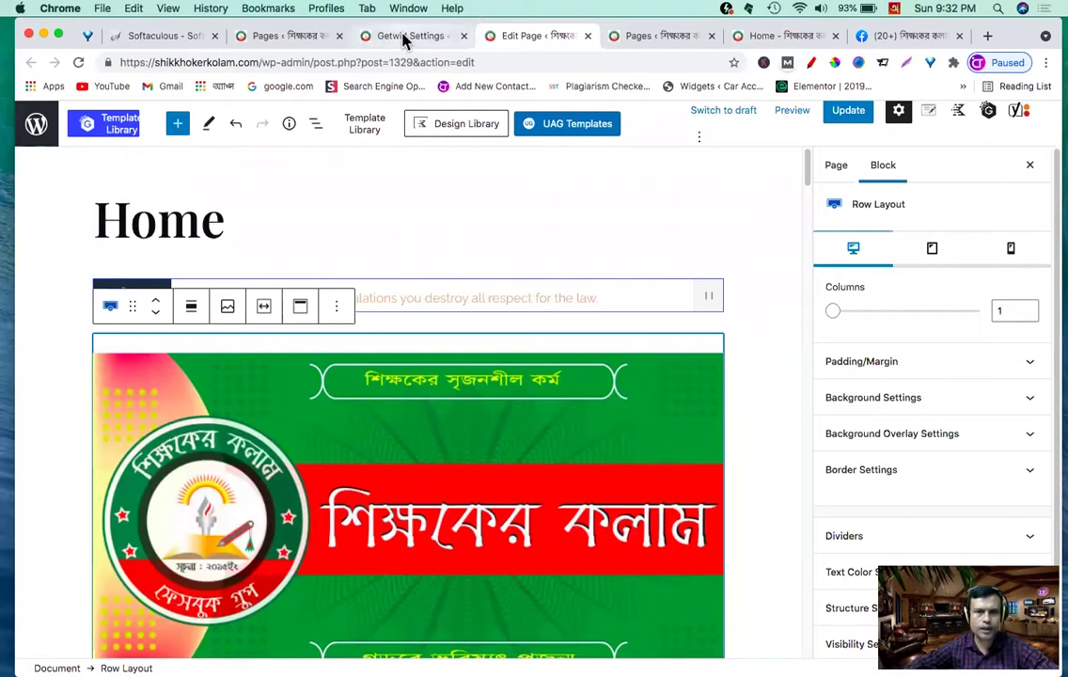
# Step: Go back to the list of pages and open the editor for a new post in a separate browser tab
pyautogui.hotkey('ctrl', 'shift', 'Tab')
pyautogui.hotkey('ctrl', 'shift', 'Tab')
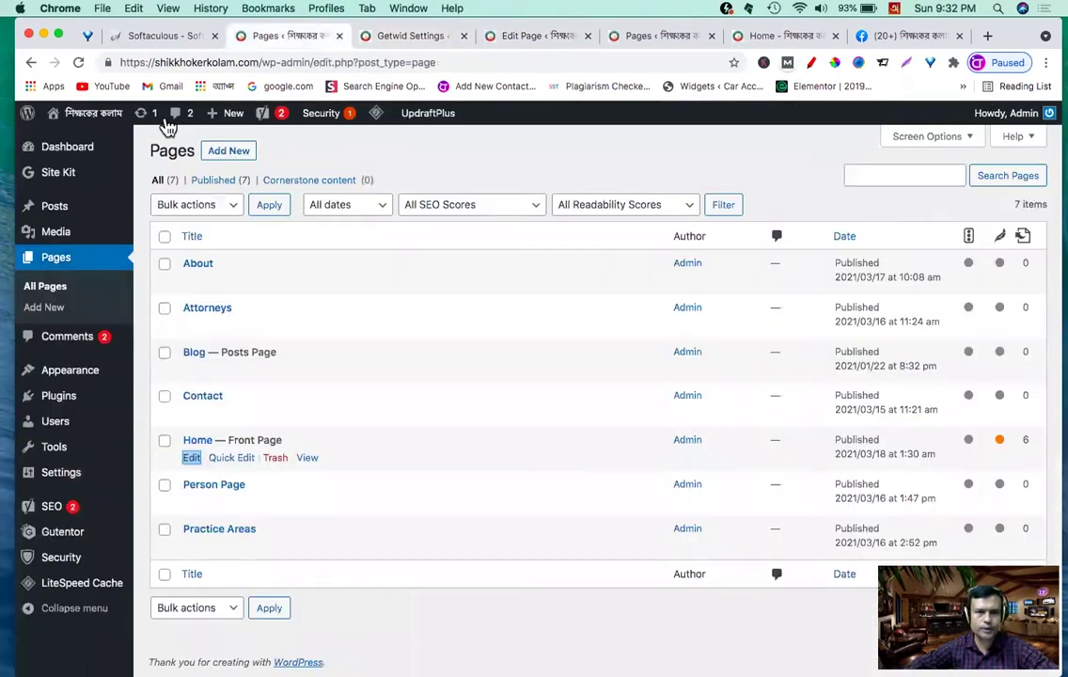
pyautogui.moveTo(52, 206)
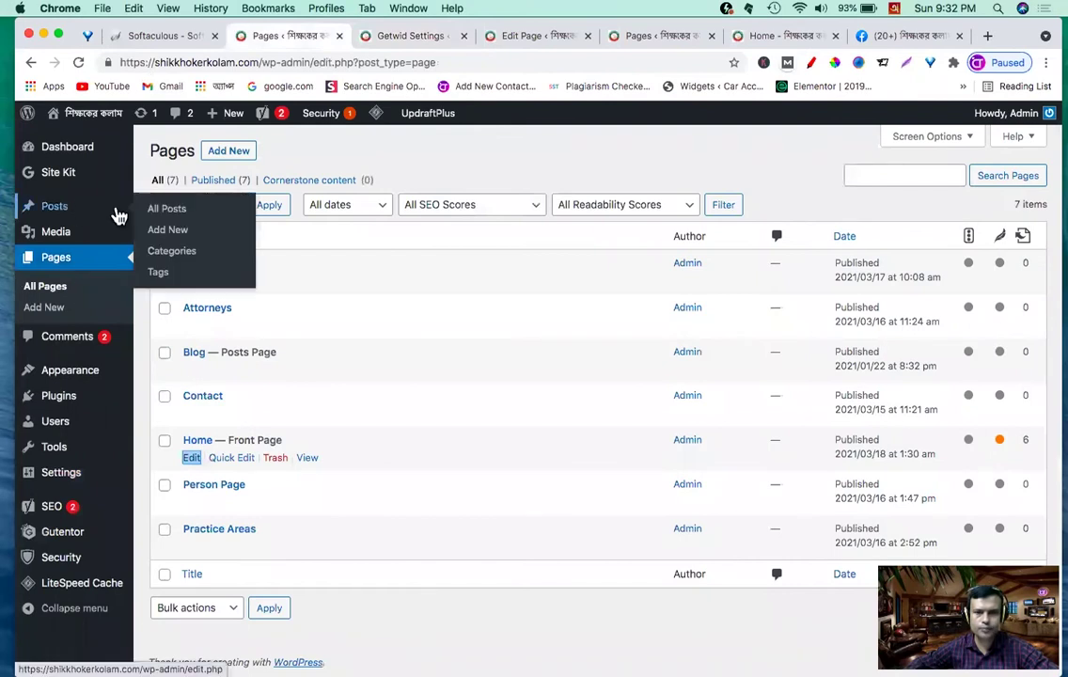
pyautogui.rightClick(167, 229)
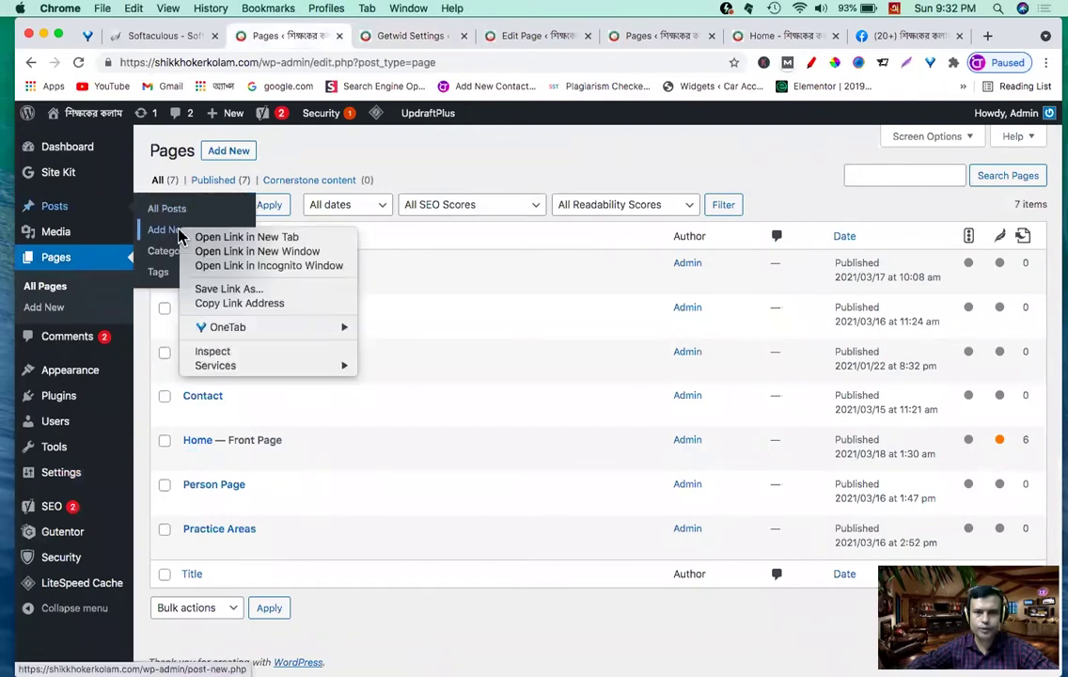
pyautogui.click(220, 242)
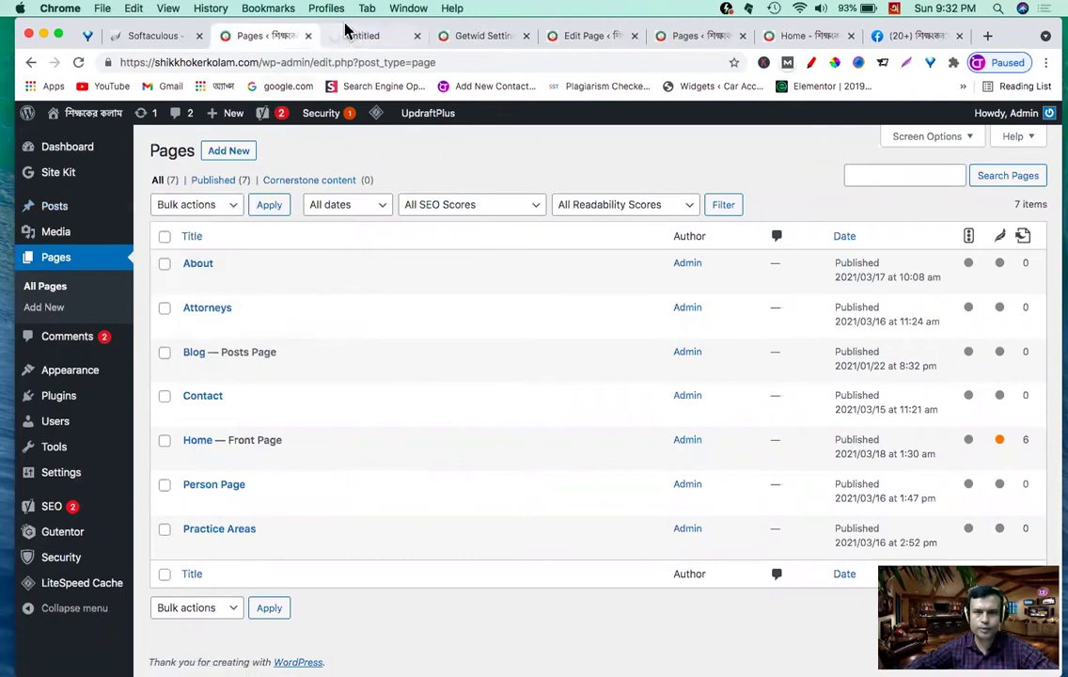
pyautogui.click(353, 38)
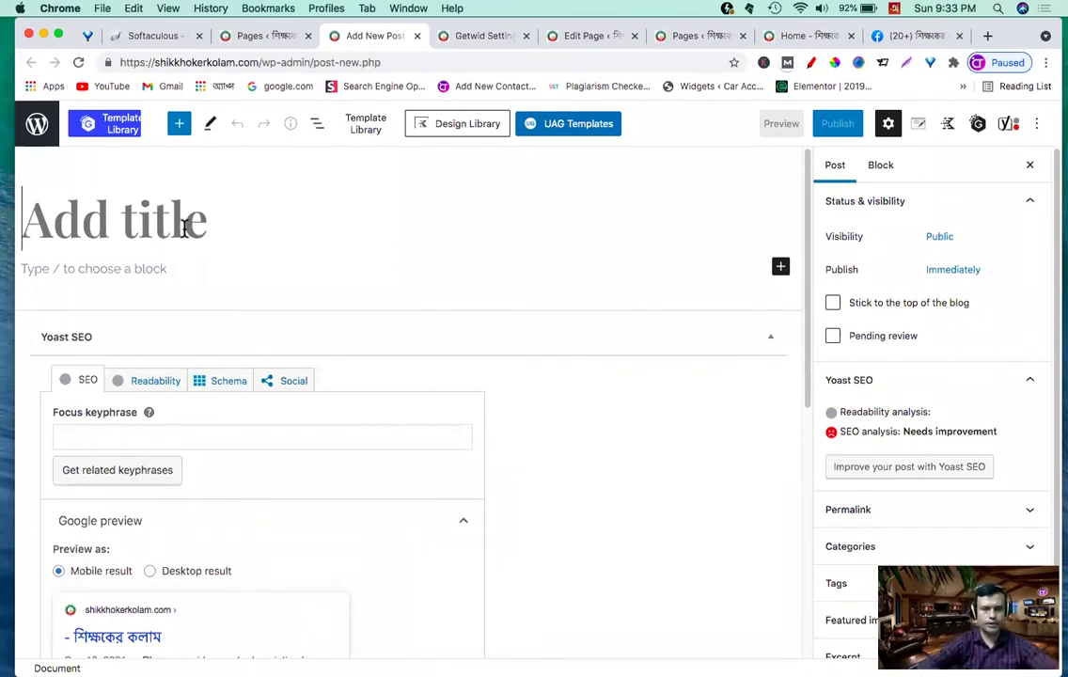
# Step: Enter the Bengali title "স্কুল এর ক্লাস রুটিন" for the new post using the Avro phonetic input method
pyautogui.click(895, 9)
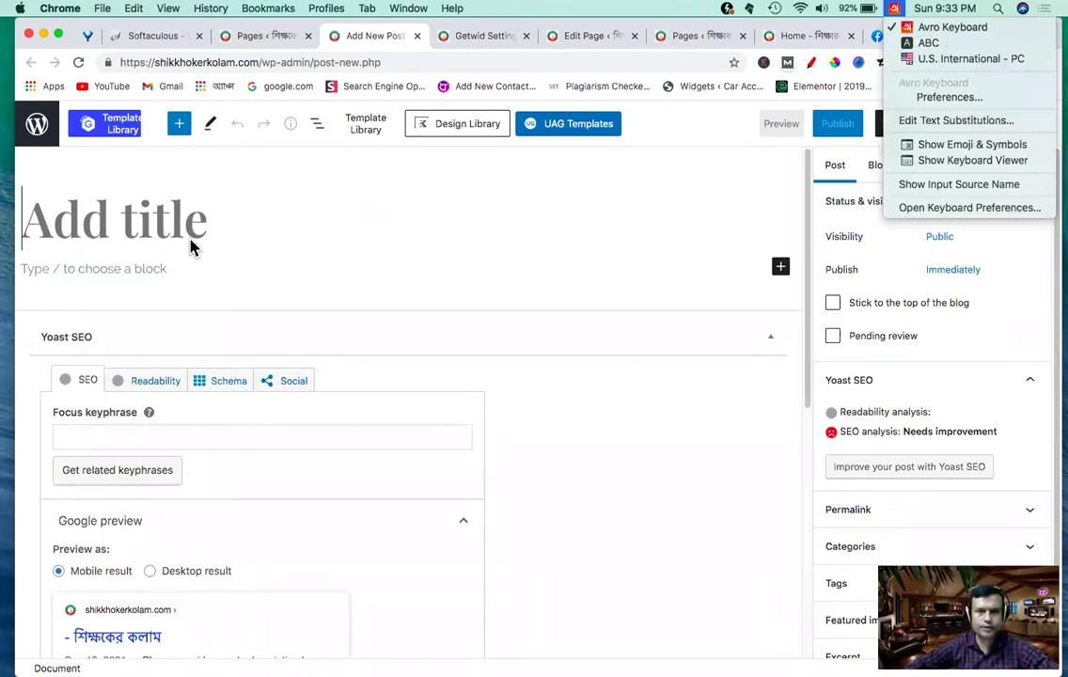
pyautogui.click(51, 230)
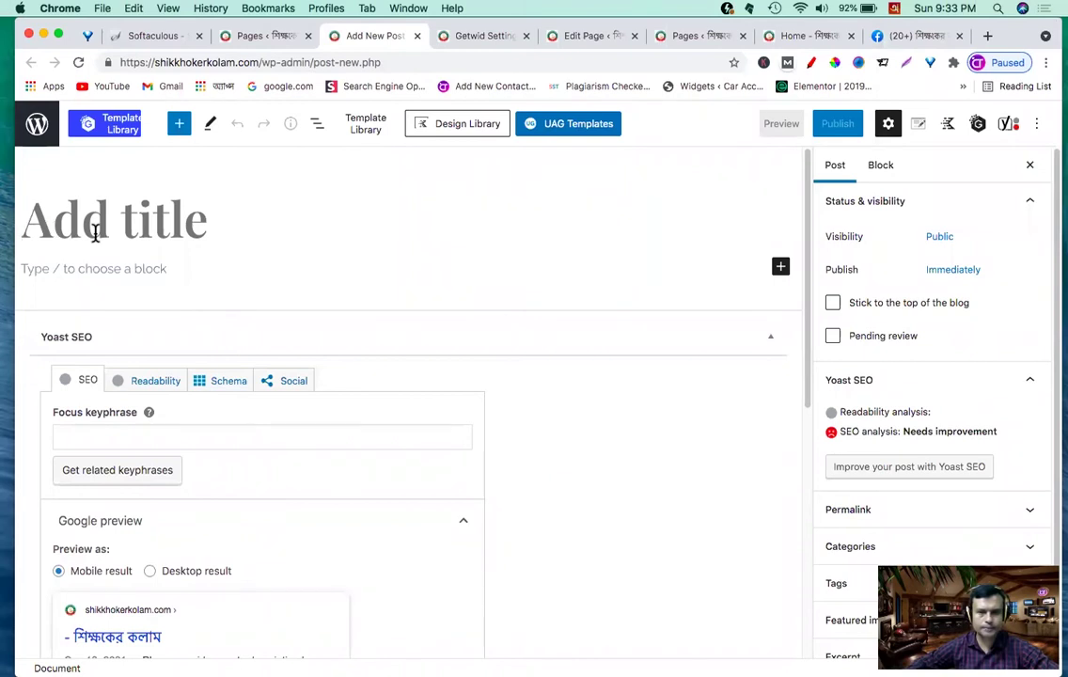
pyautogui.write('s')
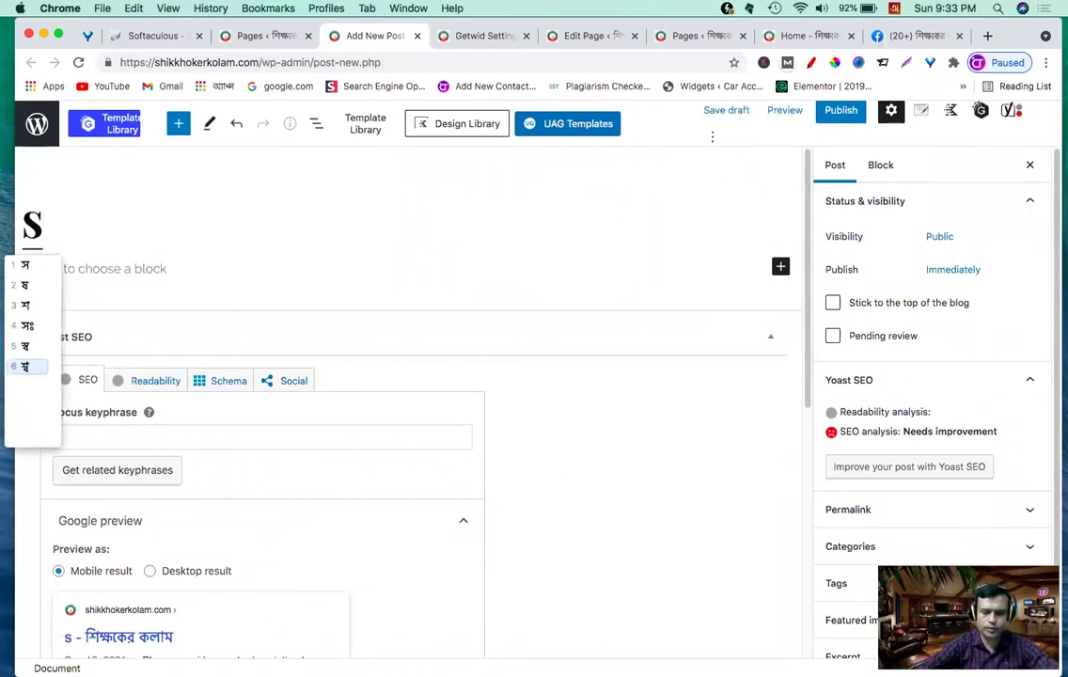
pyautogui.write('kul')
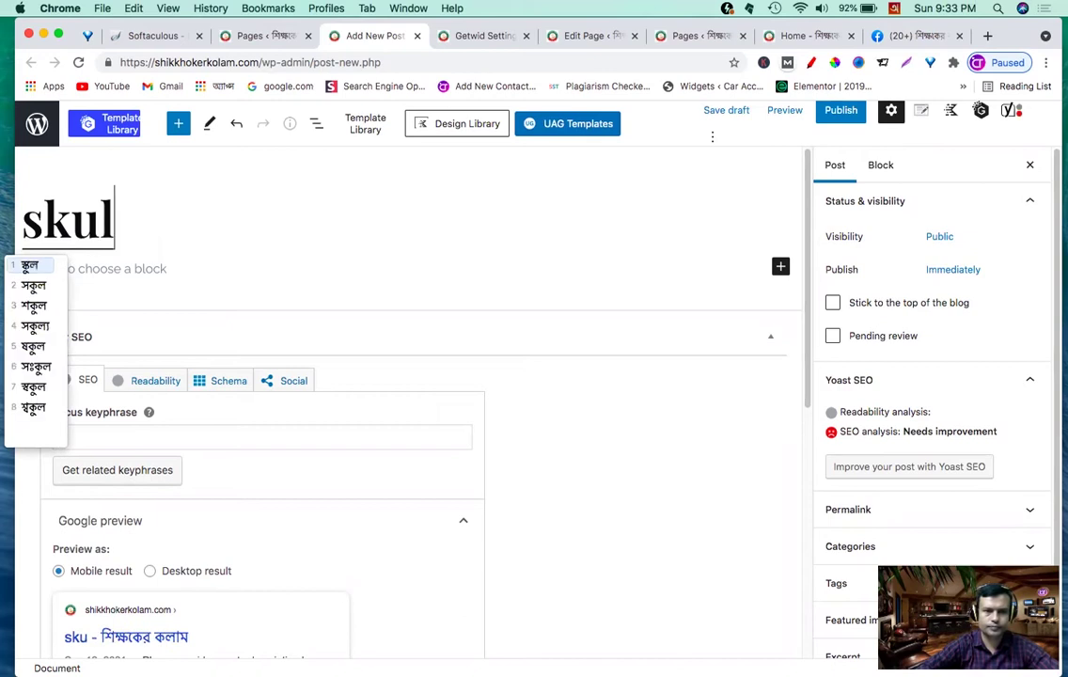
pyautogui.press('space')
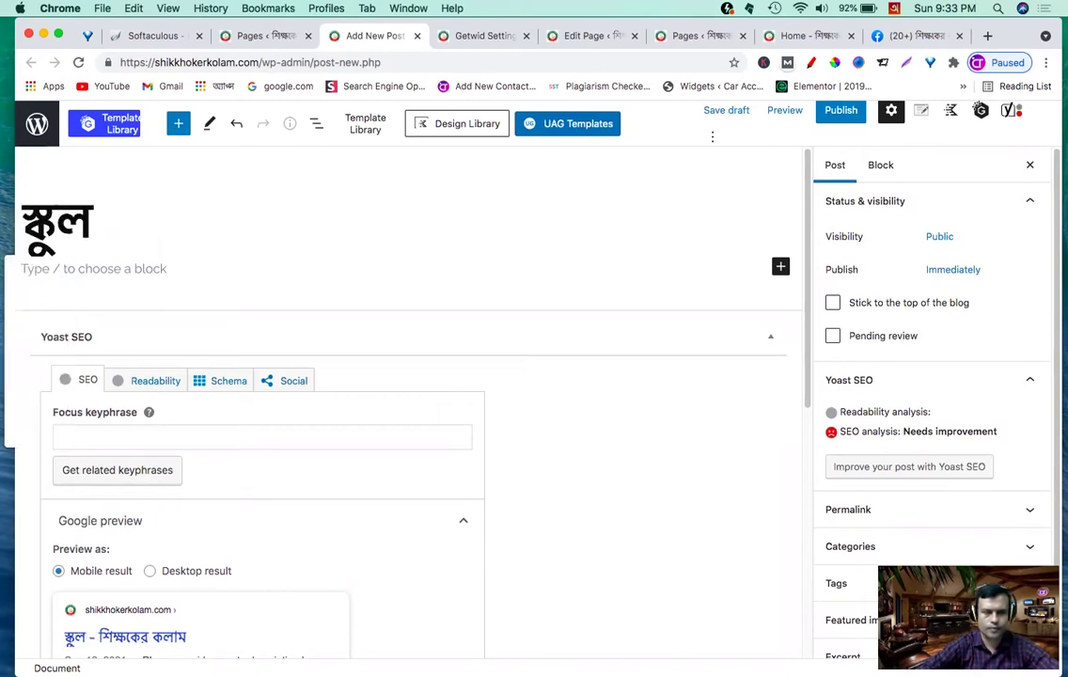
pyautogui.write('er')
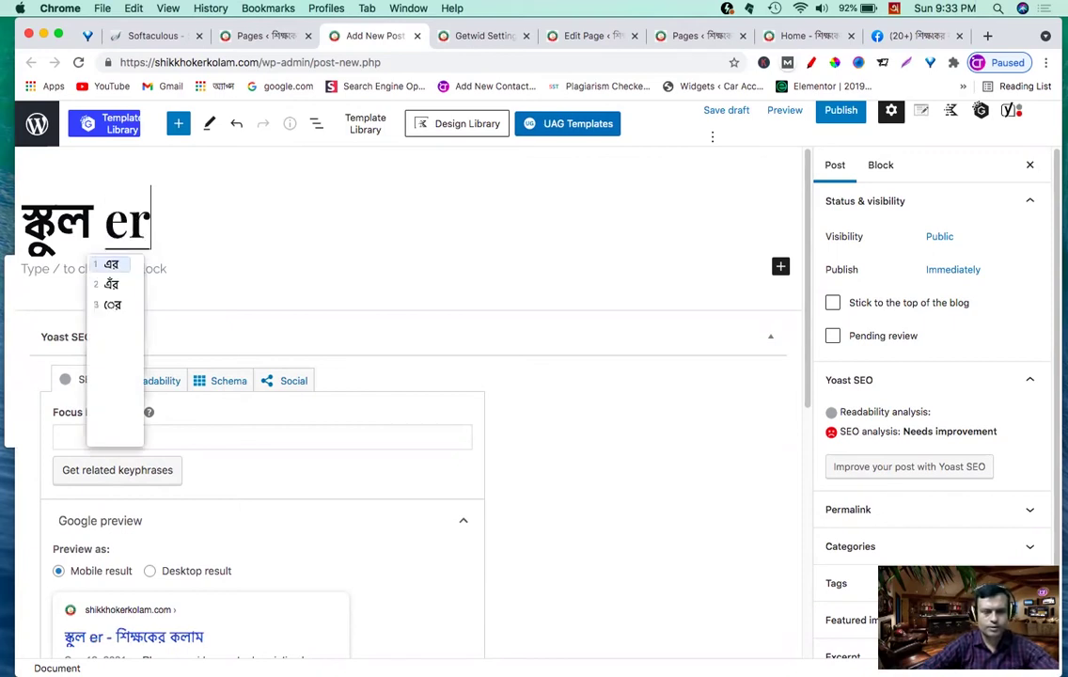
pyautogui.press('space')
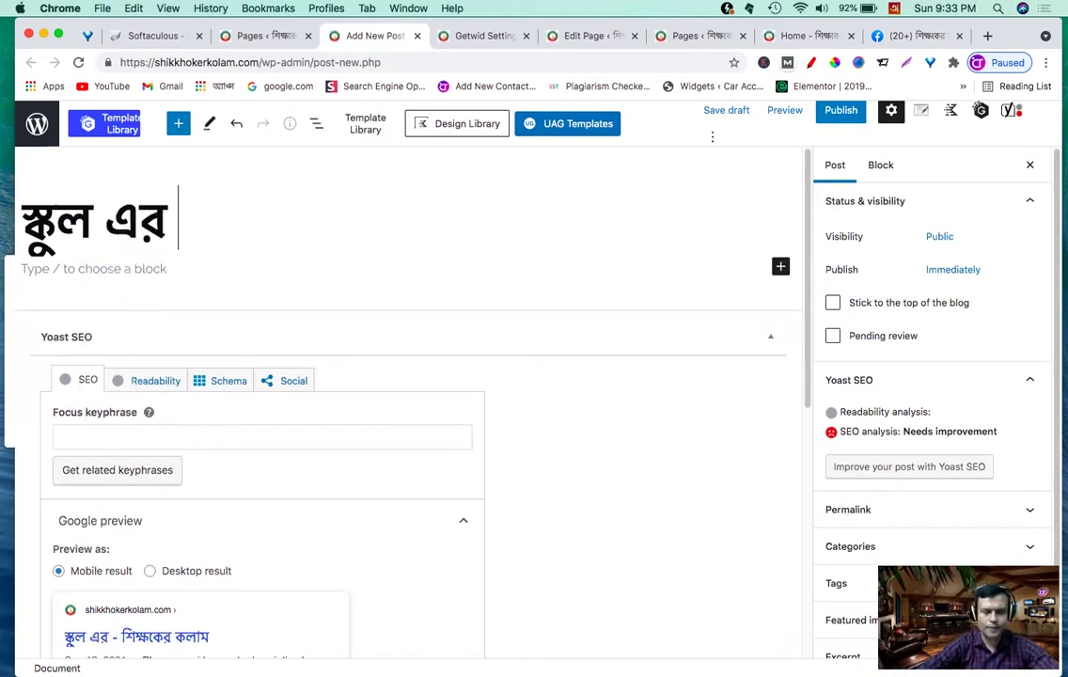
pyautogui.write('kl')
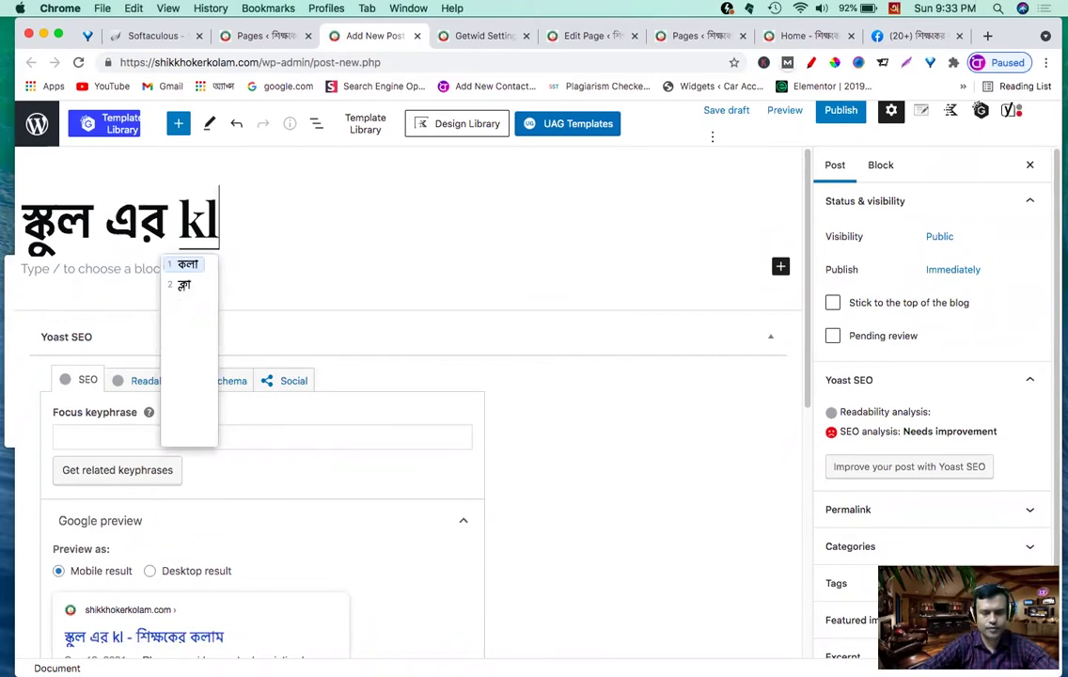
pyautogui.write('as')
pyautogui.press('space')
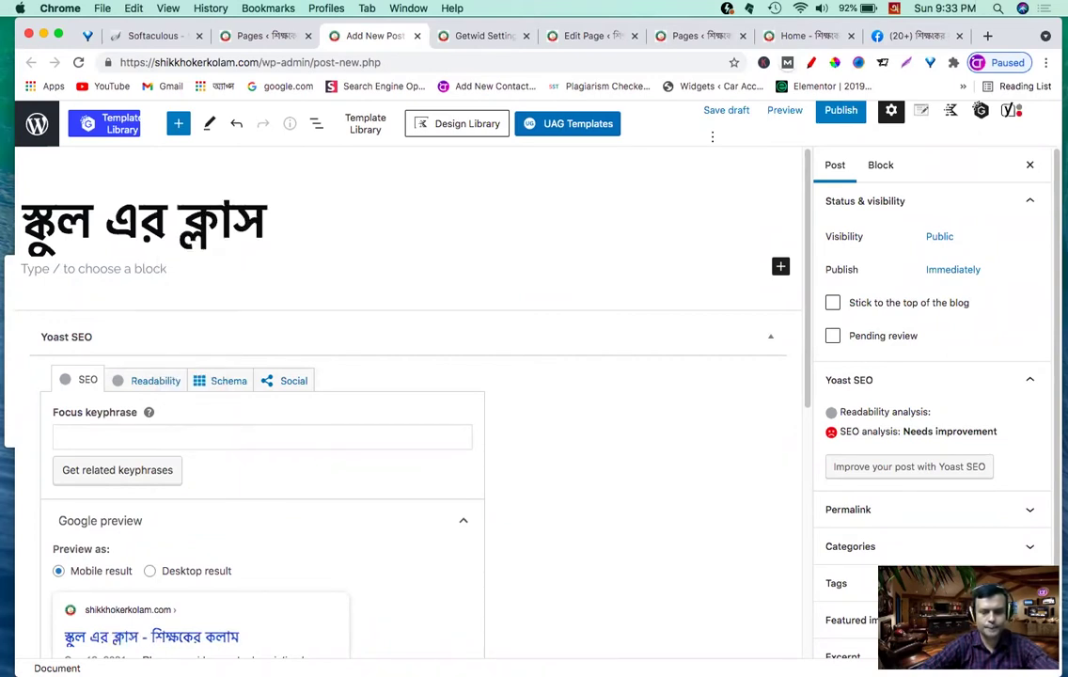
pyautogui.write('ru')
pyautogui.write('Tin')
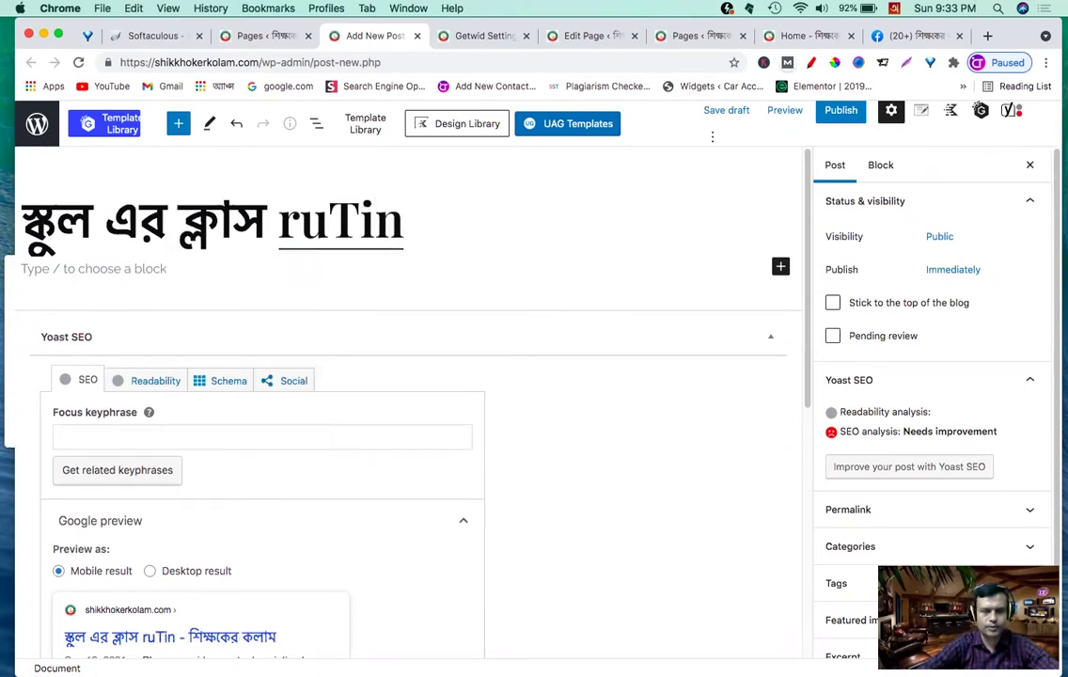
pyautogui.press('space')
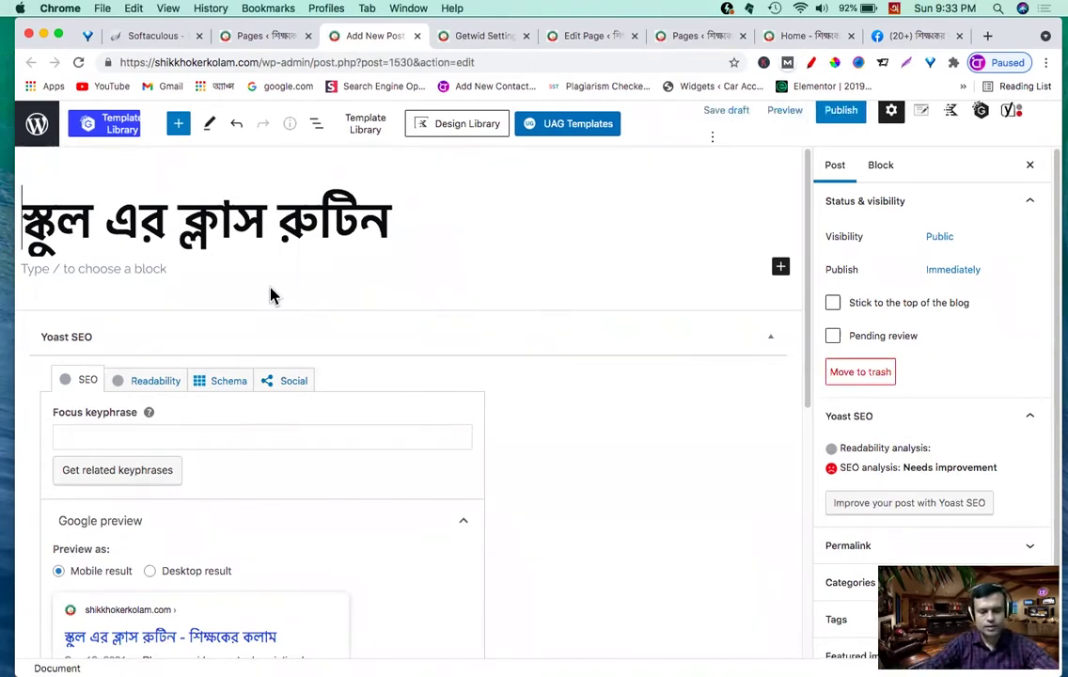
# Step: Insert the word "পাঁচদনা" at the beginning of the post title, in front of "স্কুল"
pyautogui.write('Pa')
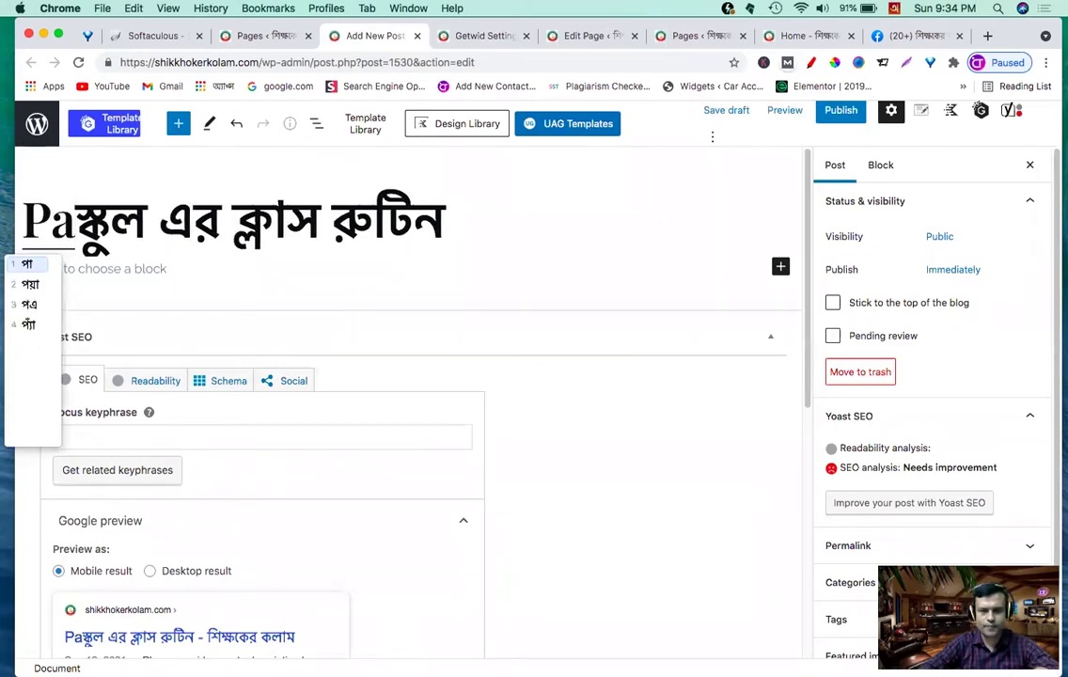
pyautogui.write('C')
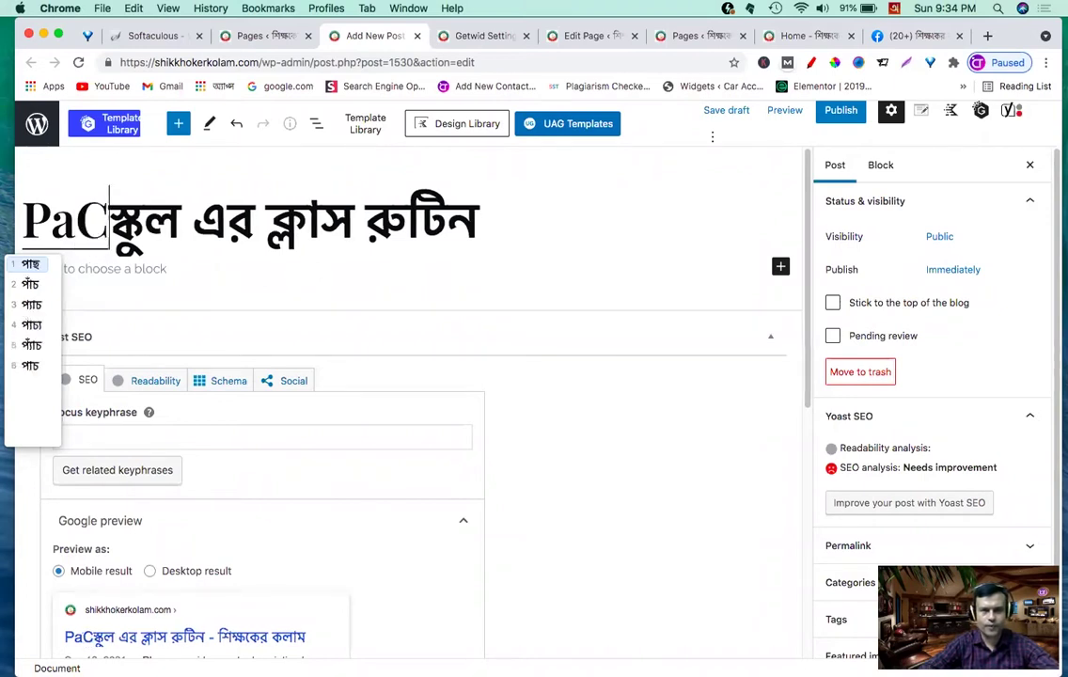
pyautogui.write('dO')
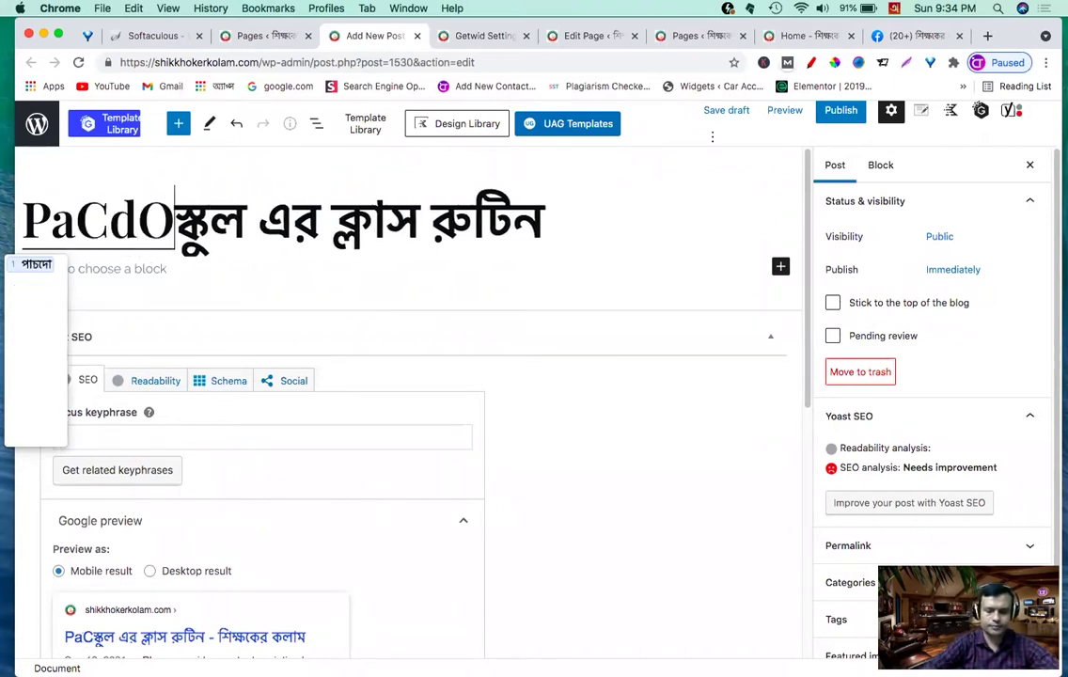
pyautogui.press('BackSpace')
pyautogui.press('BackSpace')
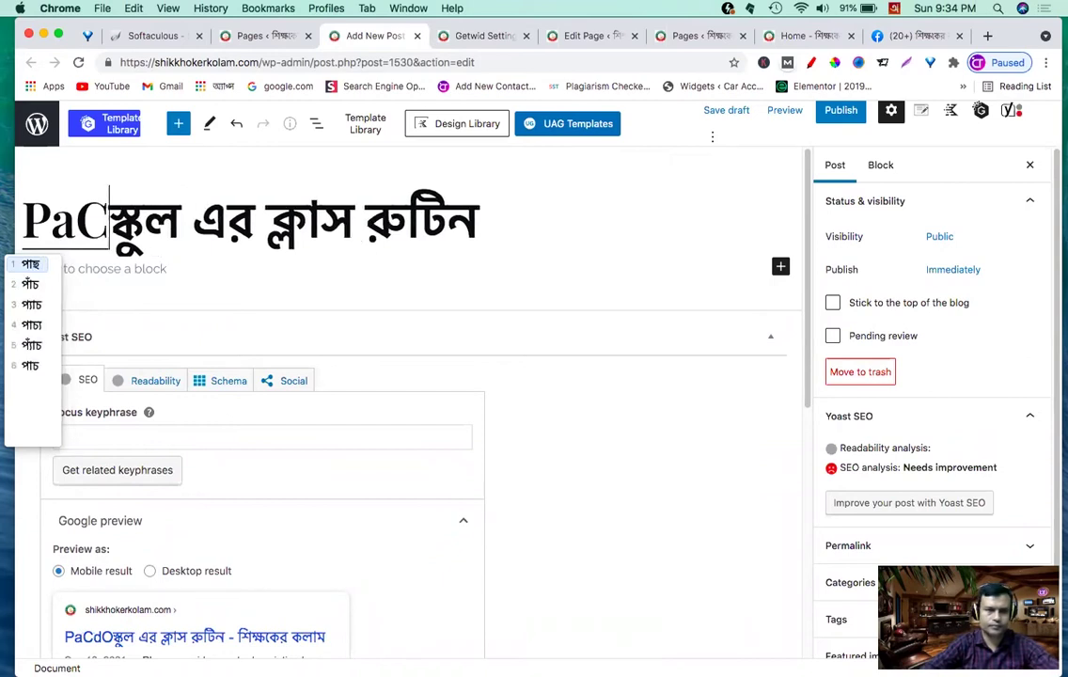
pyautogui.press('5')
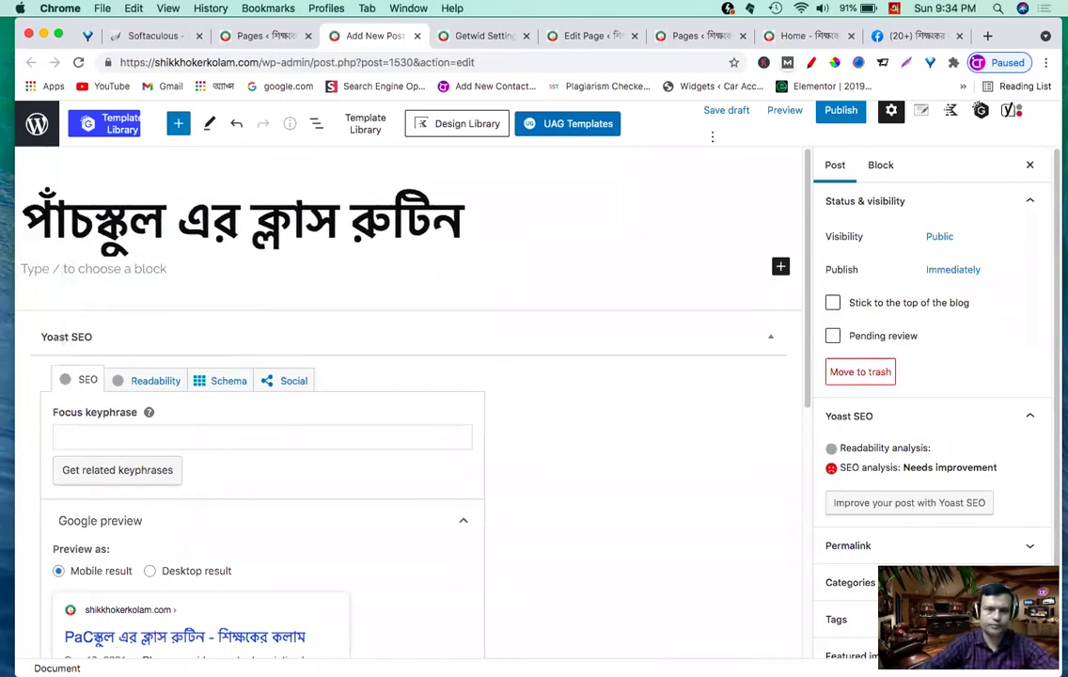
pyautogui.write('dona ')
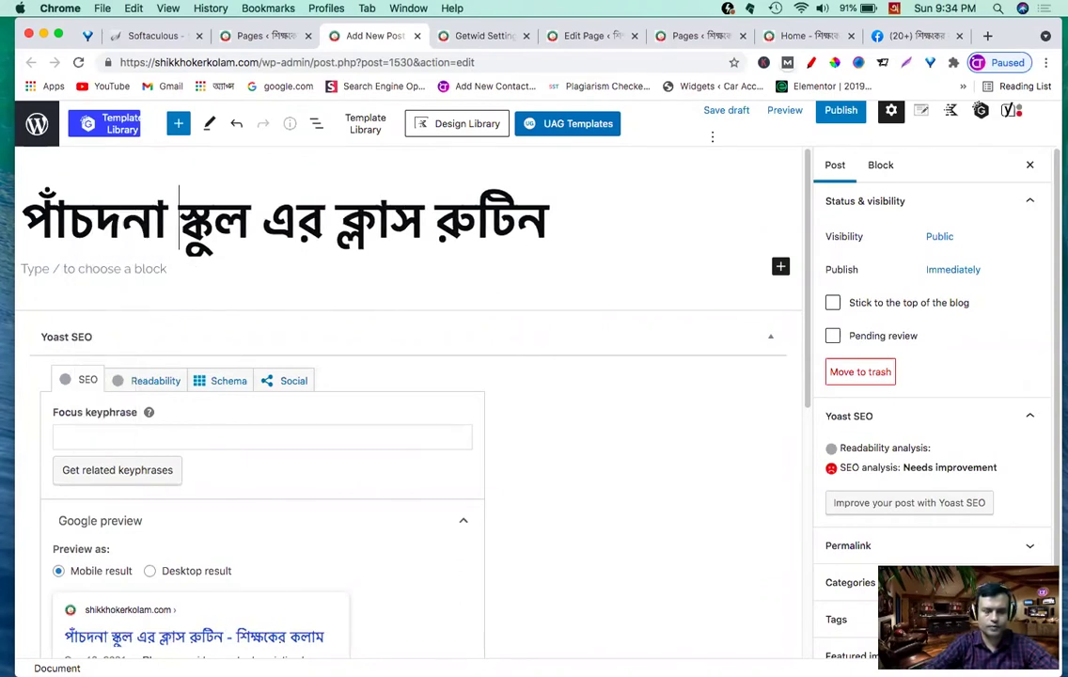
# Step: Add "স্যার কে জি গুপ্ত" to the post title between "পাঁচদনা" and "স্কুল"
pyautogui.write('s')
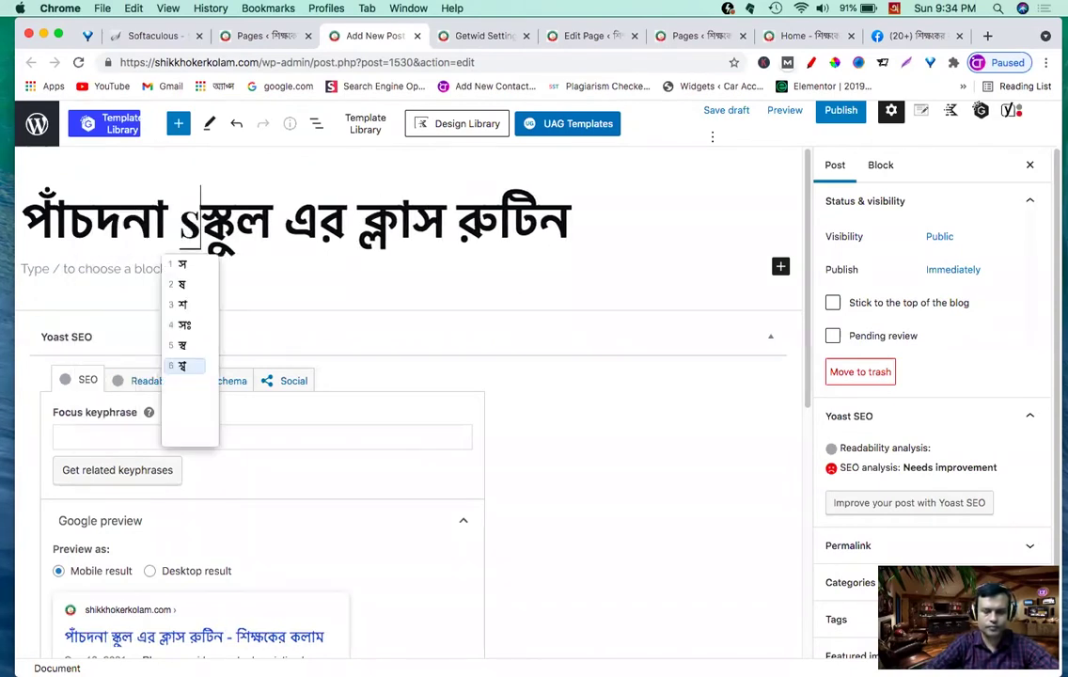
pyautogui.write('yar ')
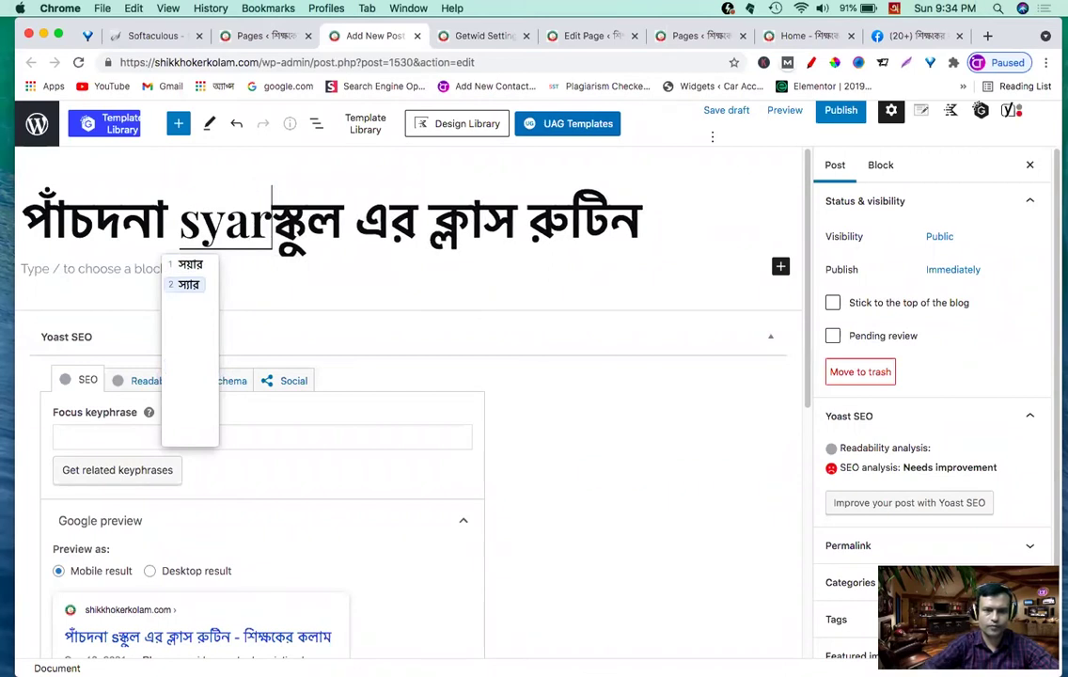
pyautogui.write('ke')
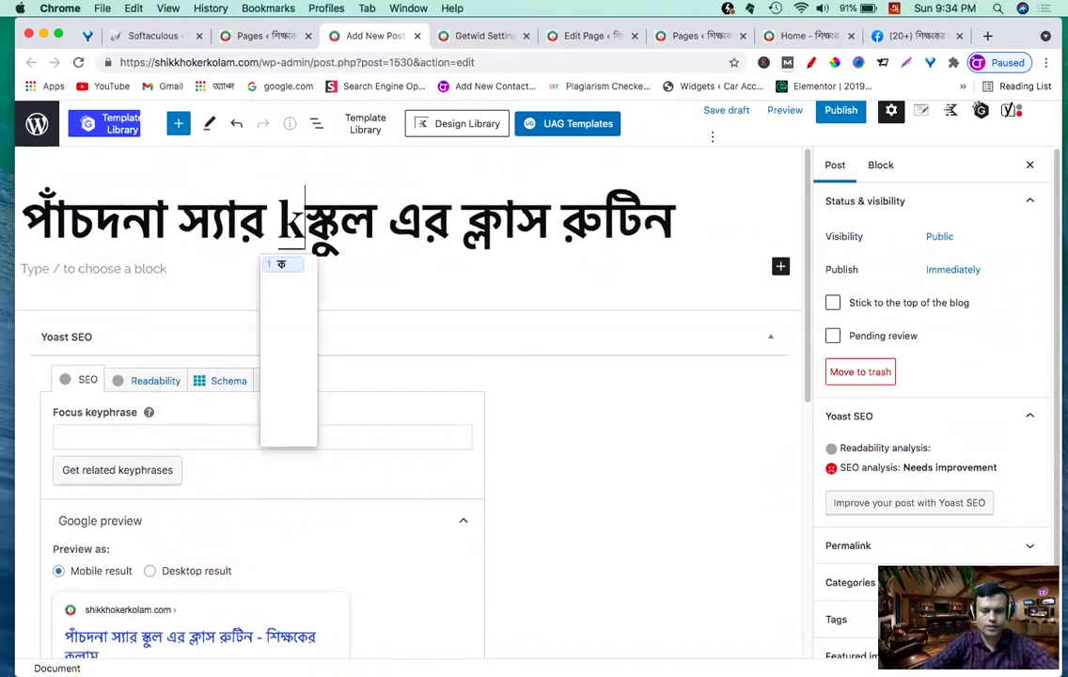
pyautogui.write(' g')
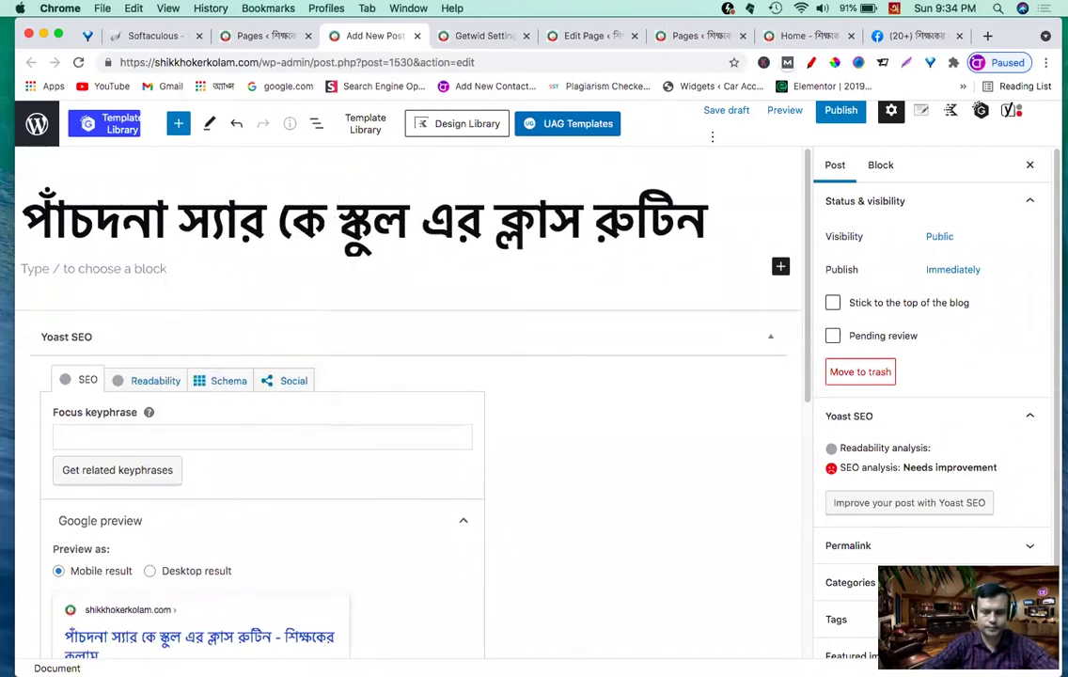
pyautogui.write('i')
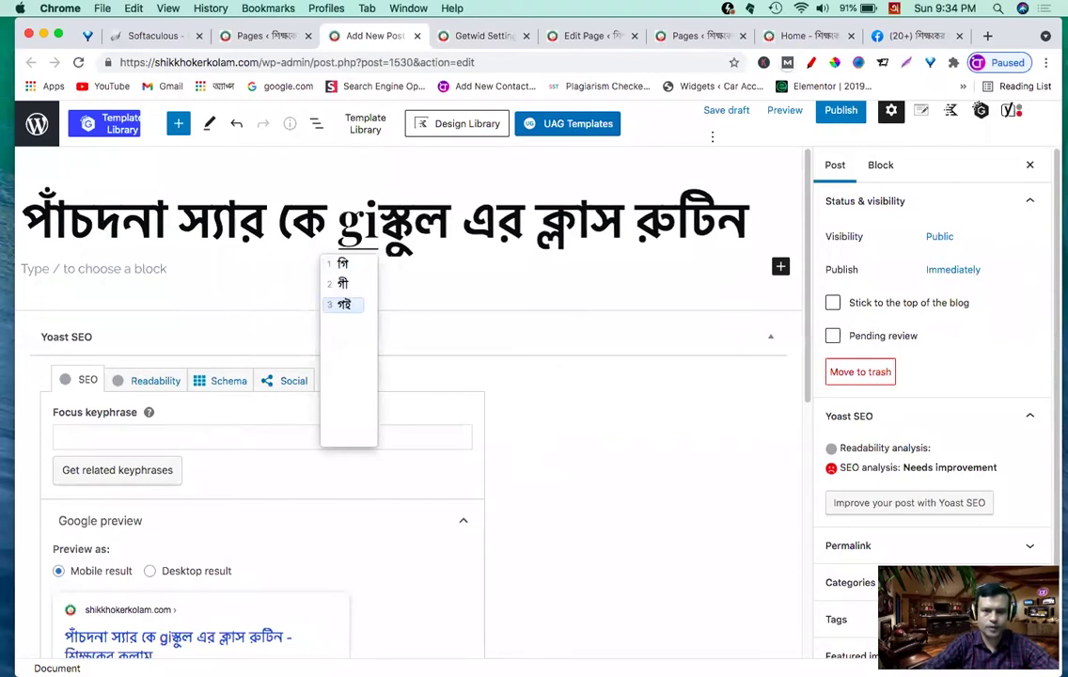
pyautogui.press('BackSpace')
pyautogui.press('BackSpace')
pyautogui.write('ji')
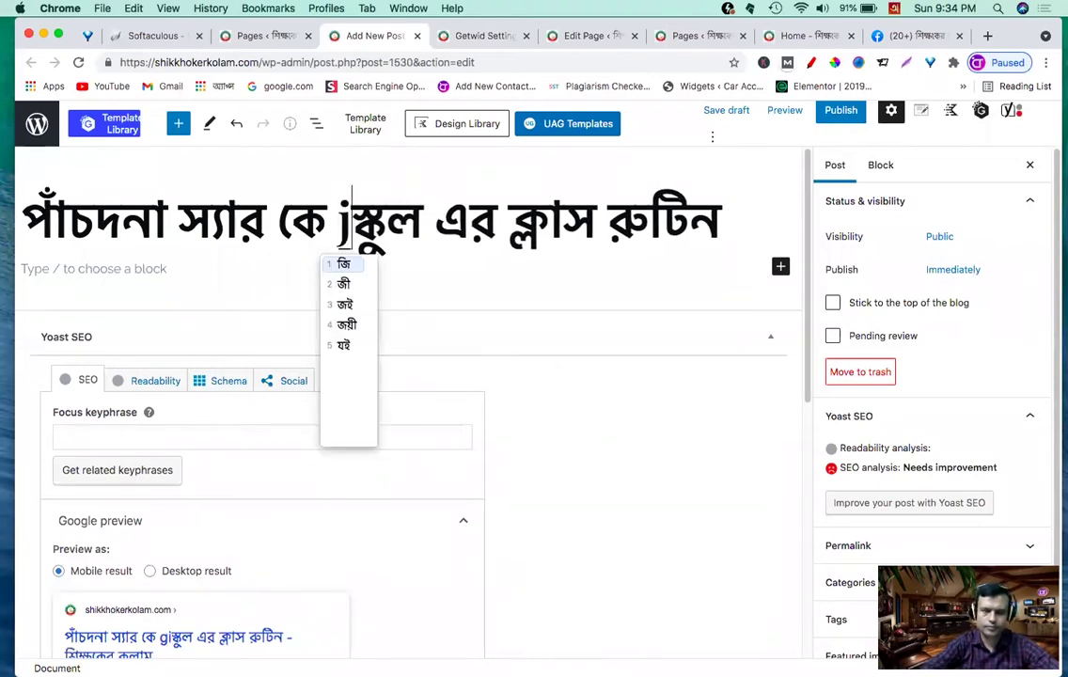
pyautogui.write(' gu')
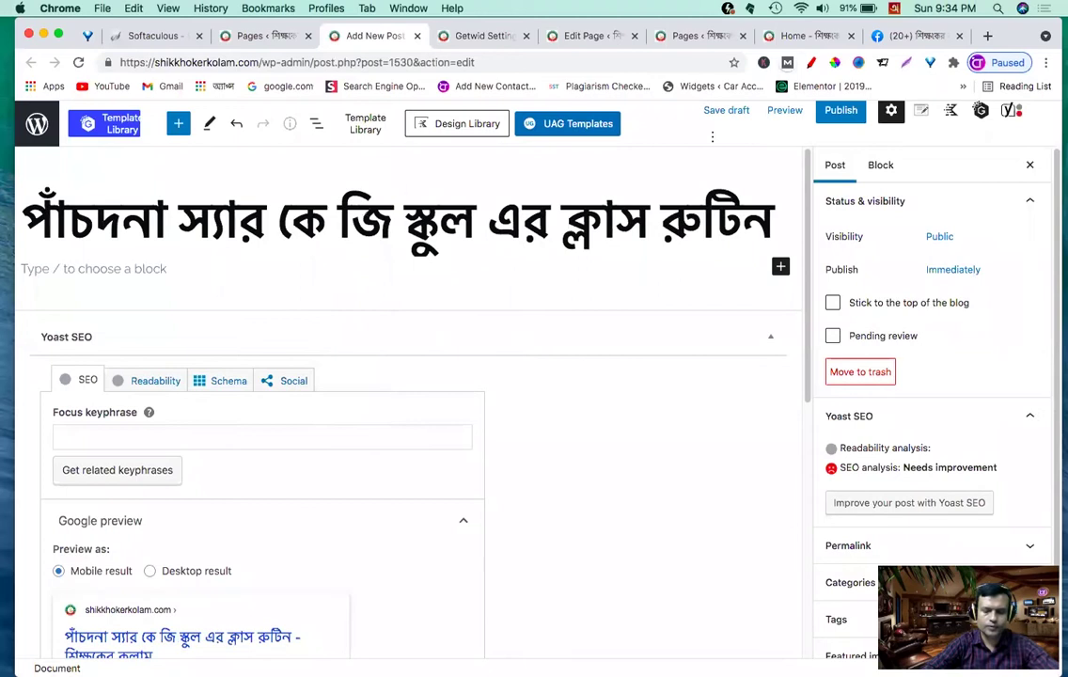
pyautogui.write('pt')
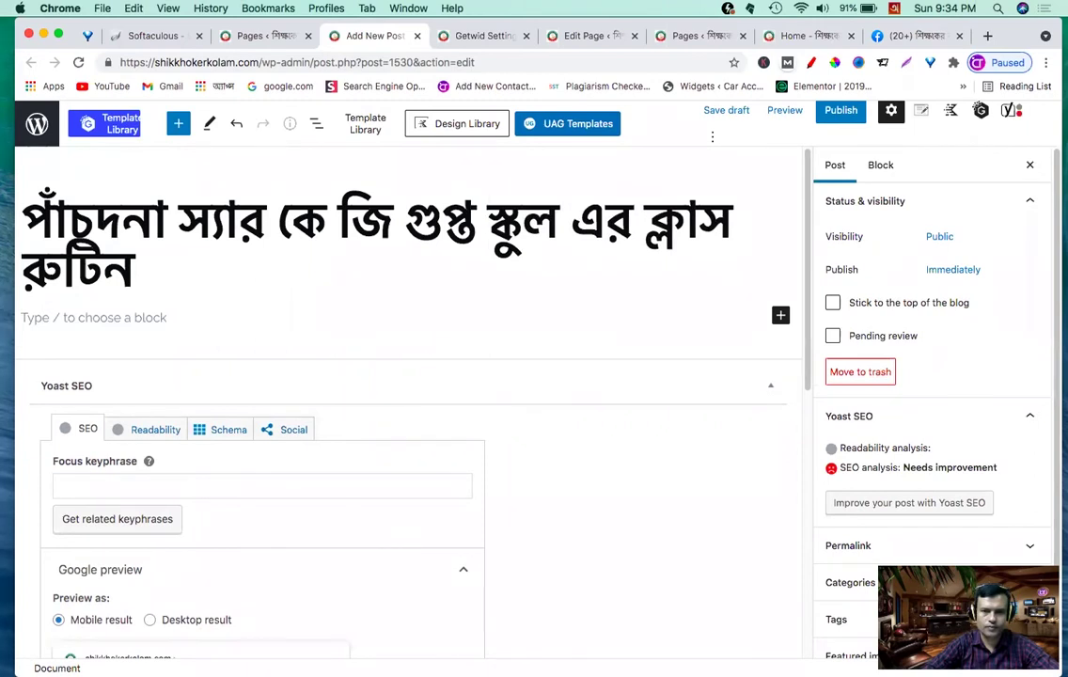
# Step: Replace "স্কুল এর" in the post title with "উচ্চ বিদ্যালয়ের", keeping "ক্লাস রুটিন" at the end
pyautogui.write(' u')
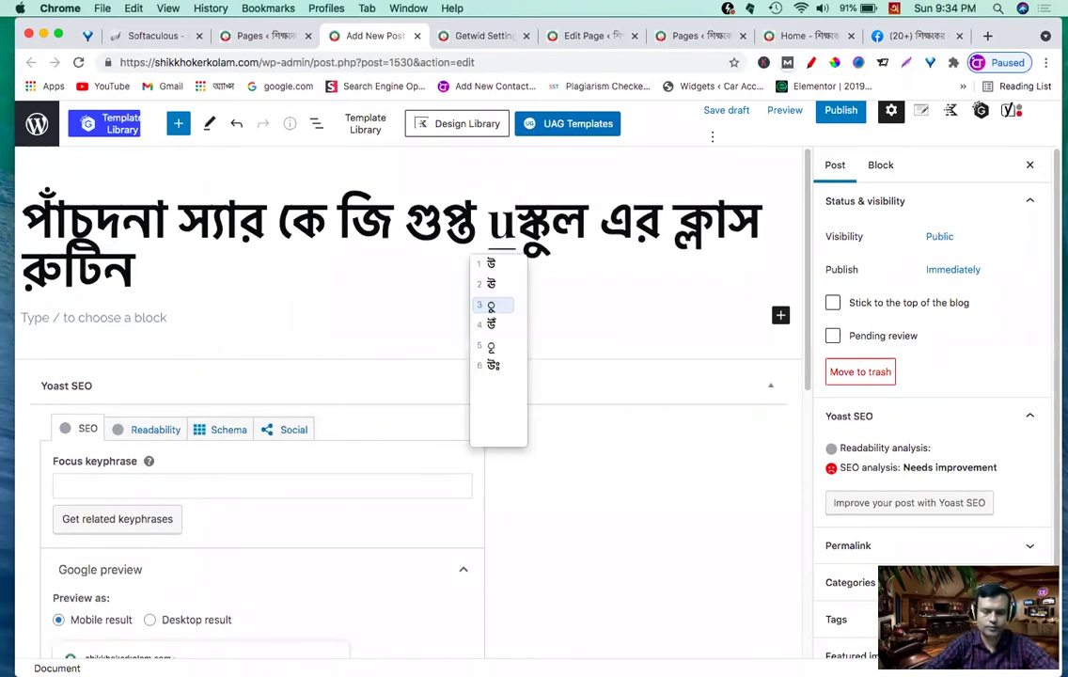
pyautogui.write('cc ')
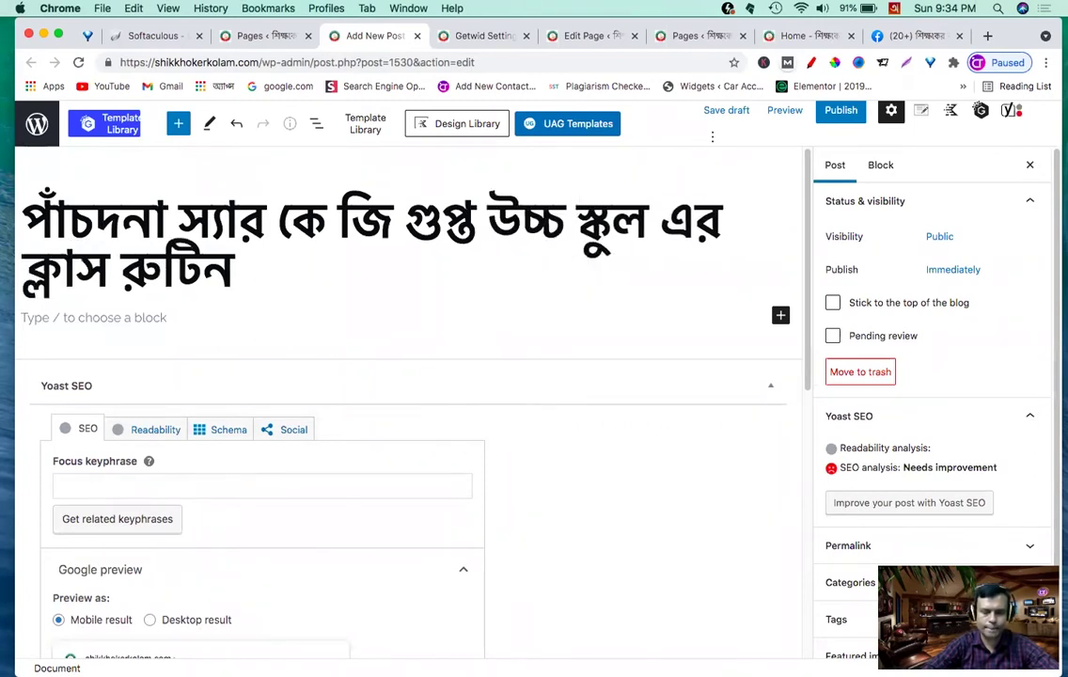
pyautogui.write('bidya')
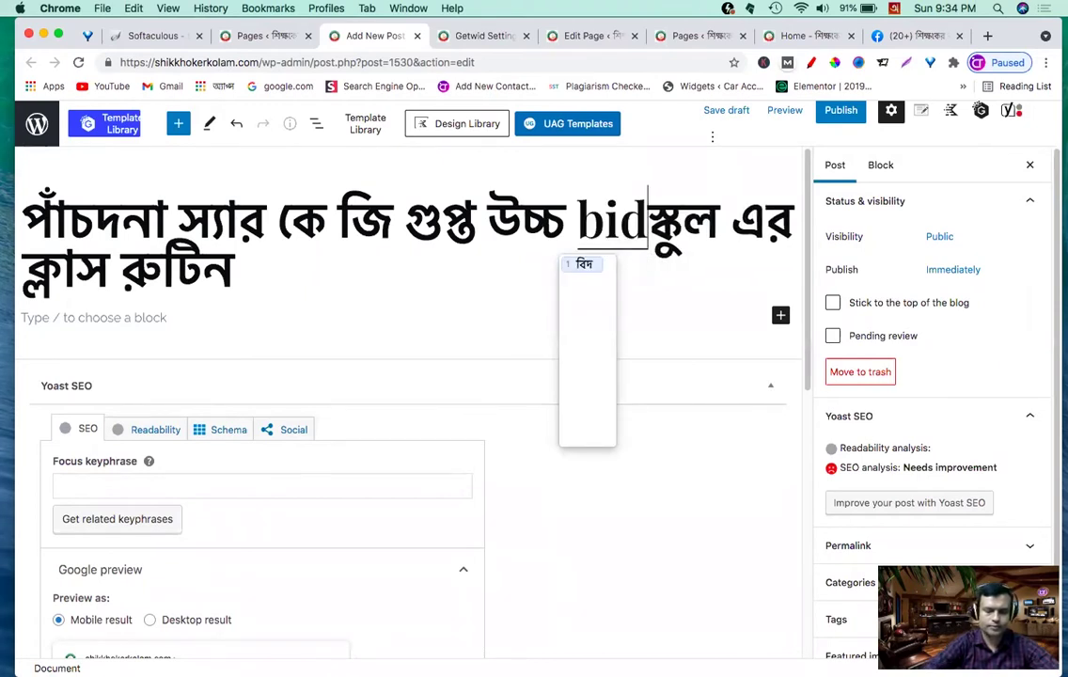
pyautogui.write('l')
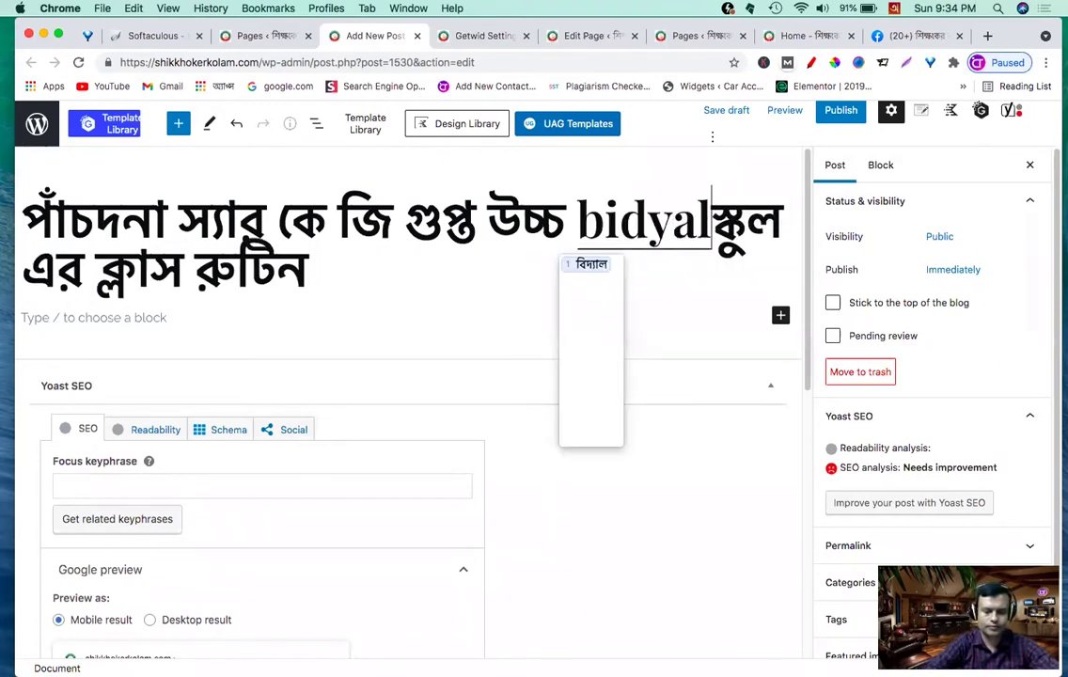
pyautogui.write('yer')
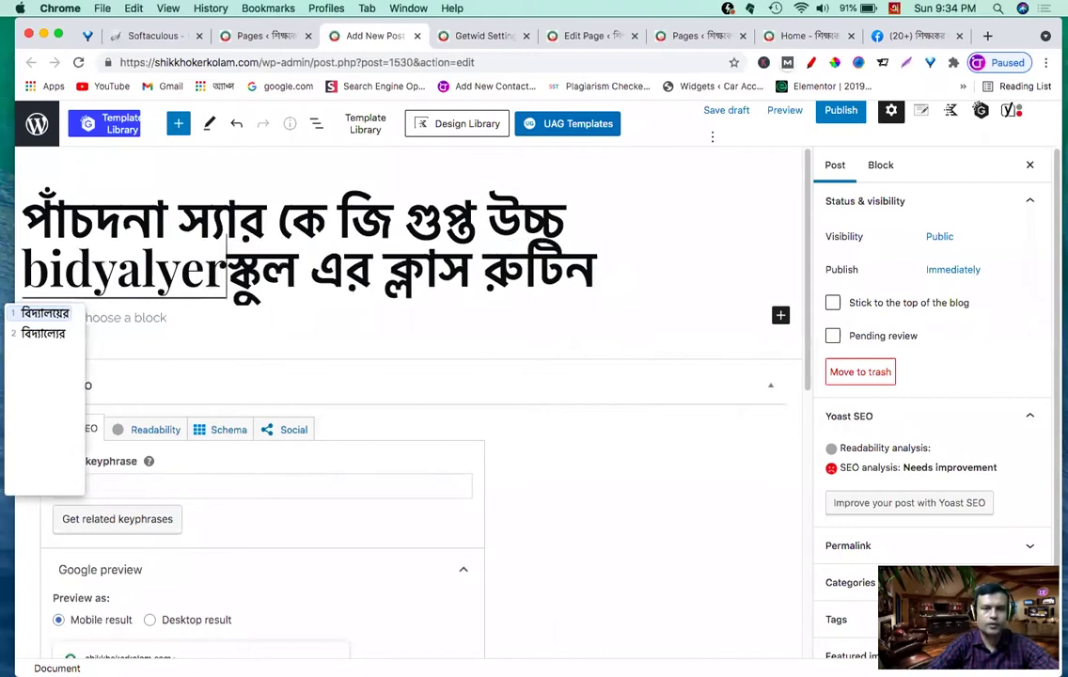
pyautogui.press('space')
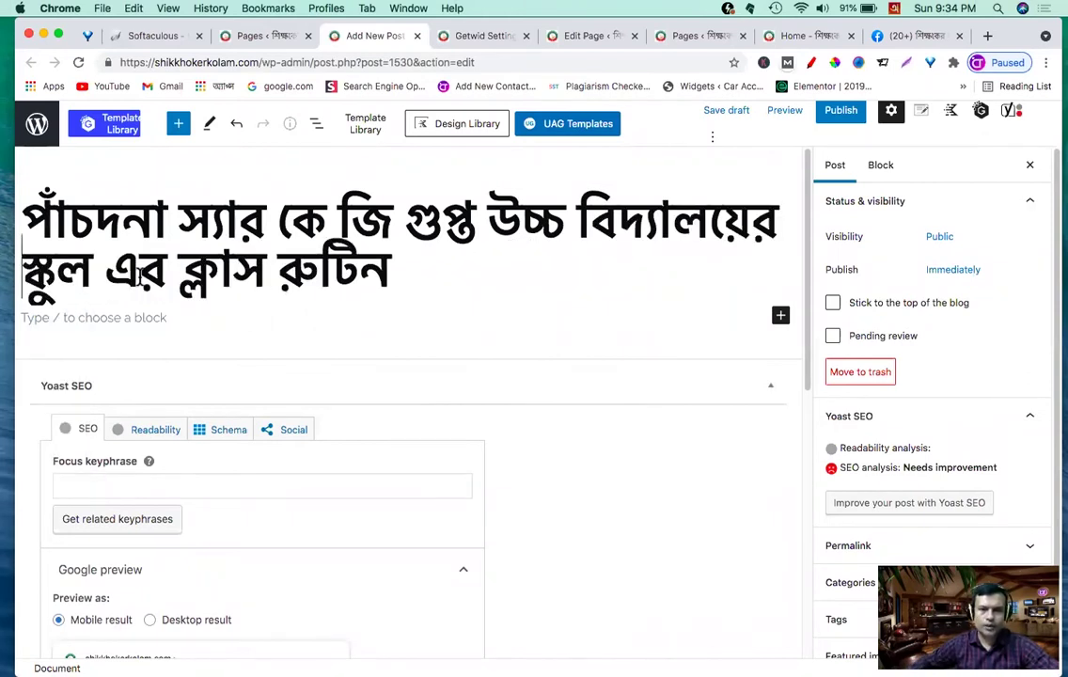
pyautogui.moveTo(165, 271); pyautogui.dragTo(18, 249)
pyautogui.press('BackSpace')
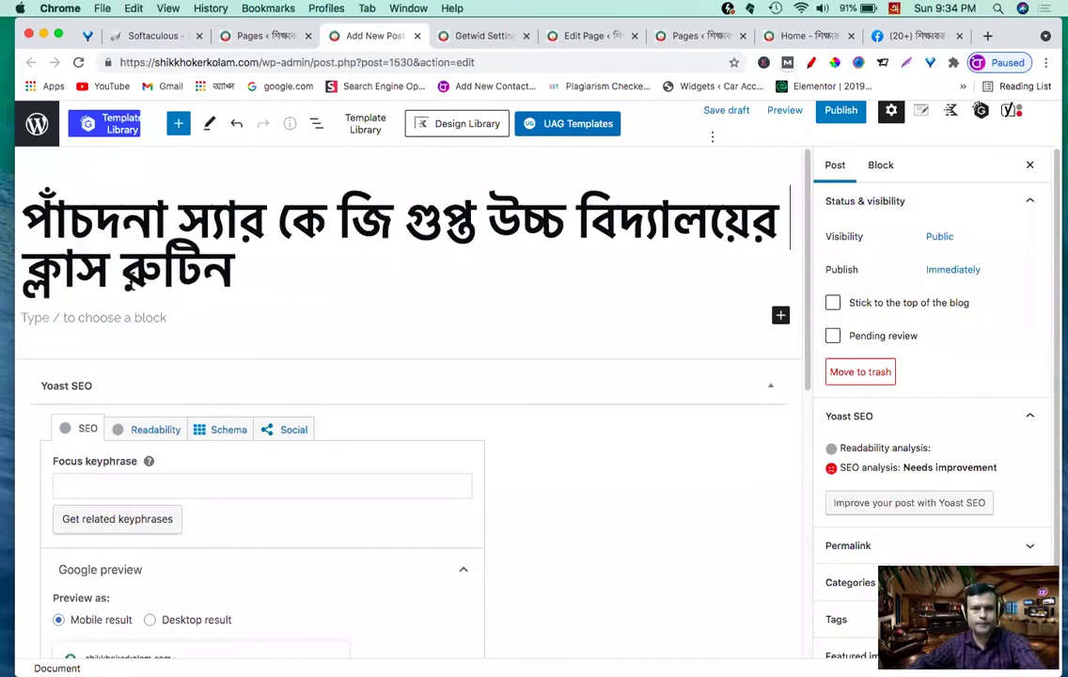
# Step: Publish the new class routine post with its current title and public visibility
pyautogui.click(272, 268)
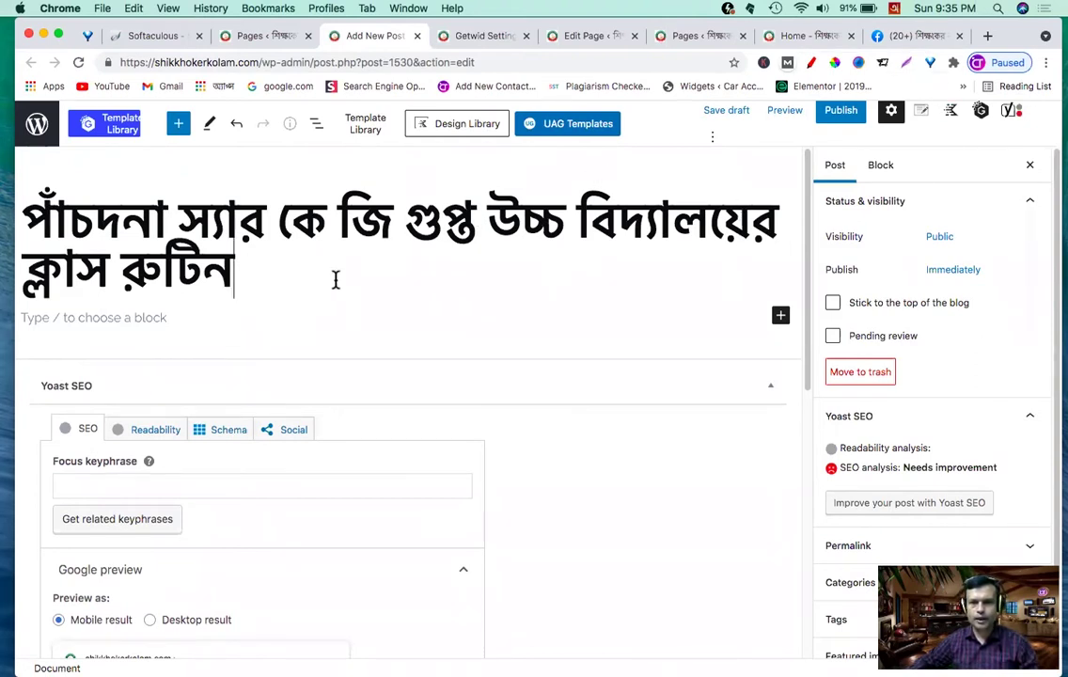
pyautogui.click(844, 114)
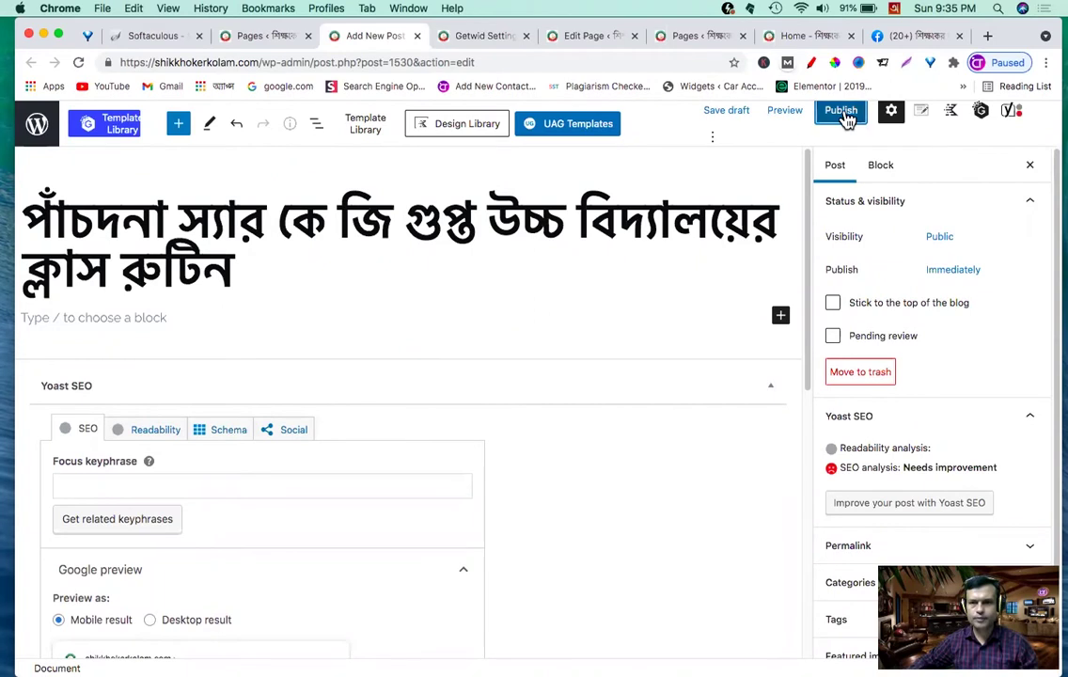
pyautogui.click(892, 191)
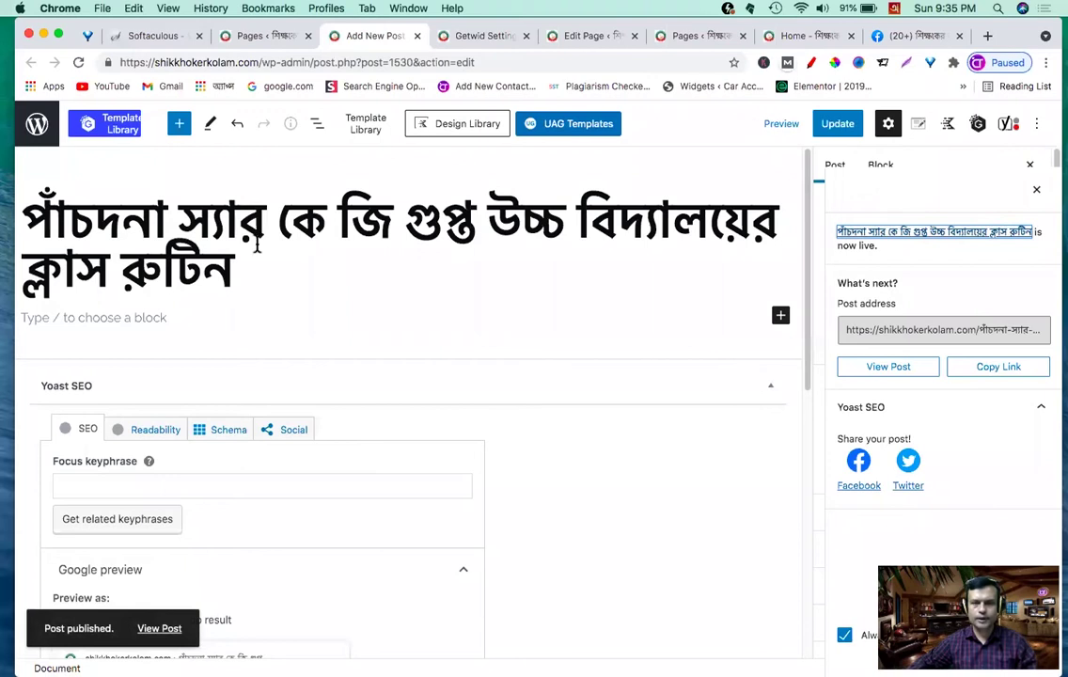
# Step: Add a paragraph block below the post title and fill it with a copy of the title text
pyautogui.click(780, 317)
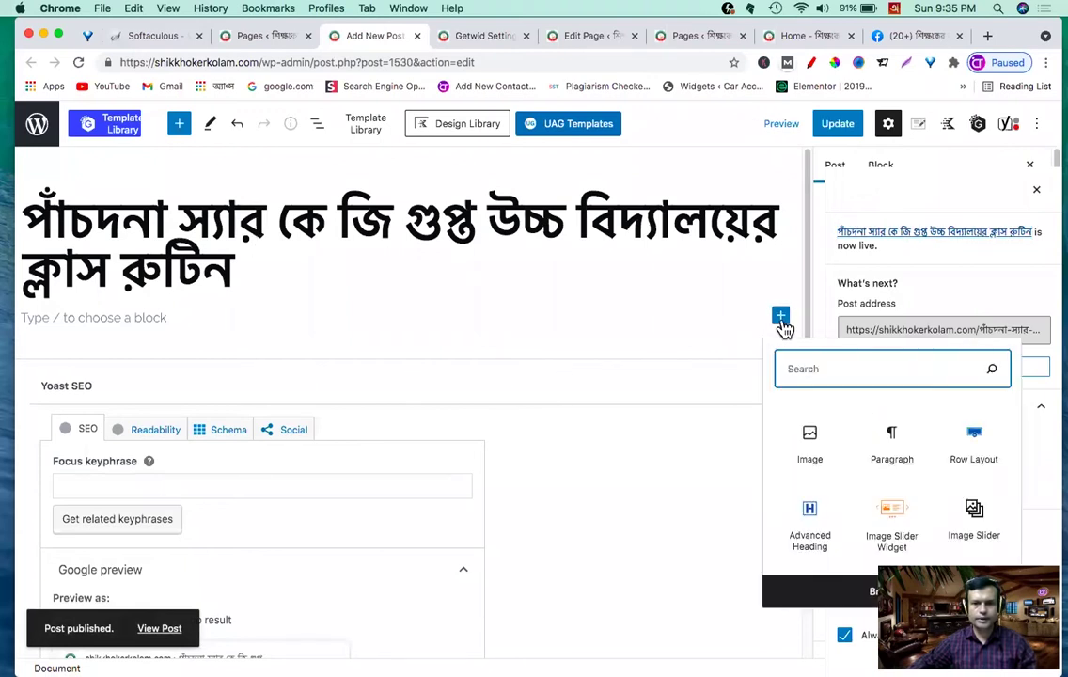
pyautogui.click(889, 453)
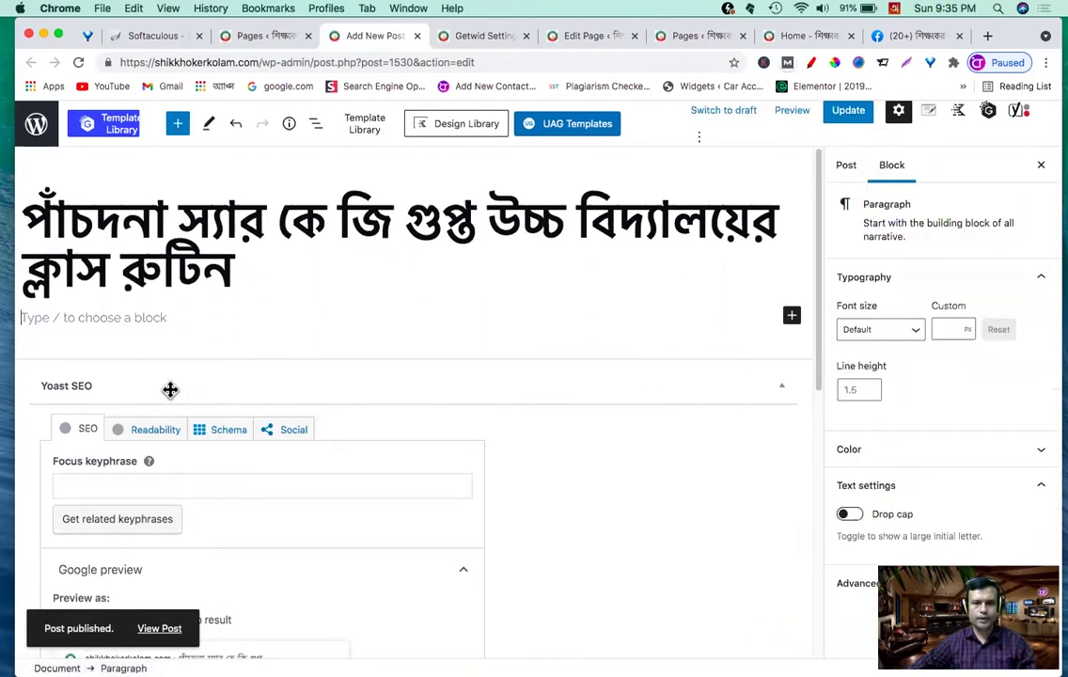
pyautogui.moveTo(207, 246); pyautogui.dragTo(27, 225)
pyautogui.press('super+c')
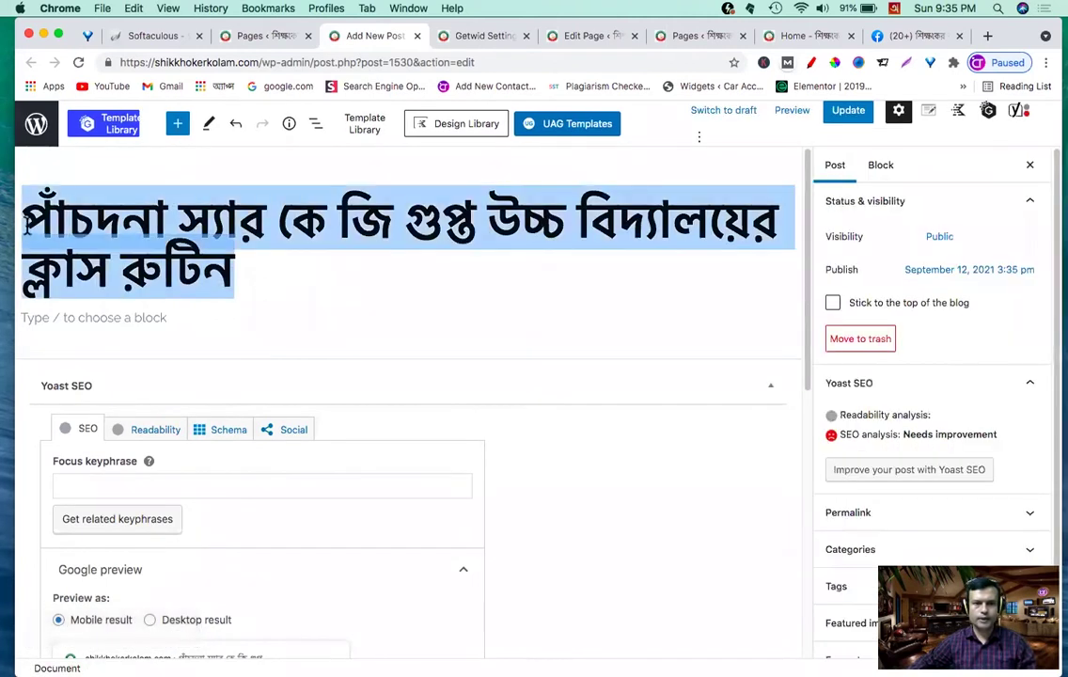
pyautogui.click(75, 316)
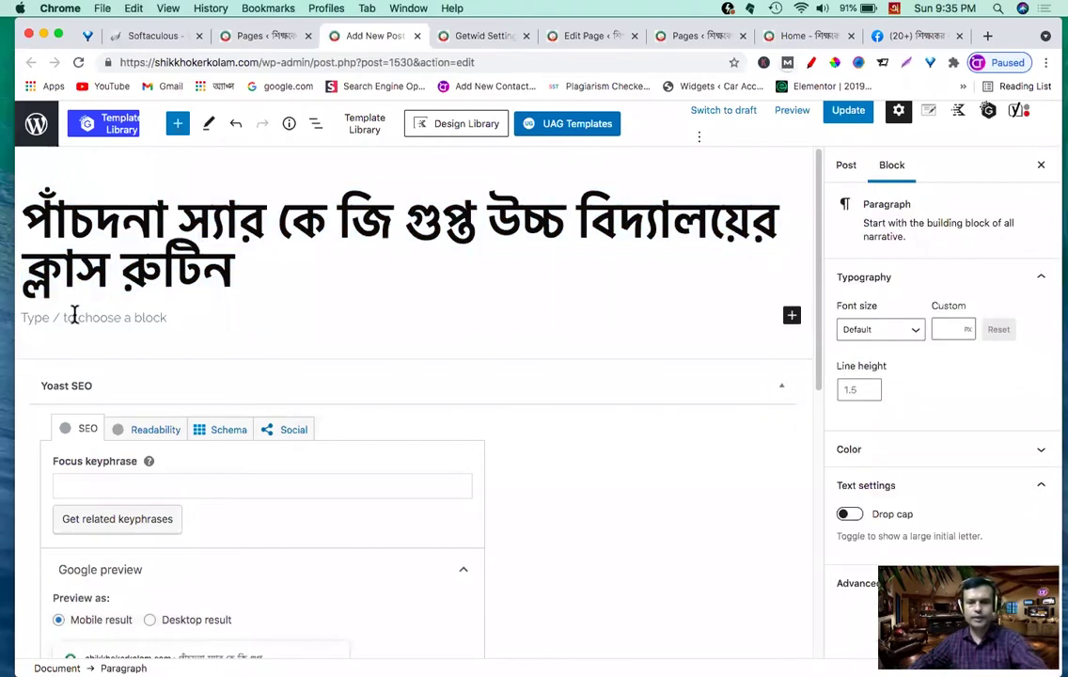
pyautogui.press('super+v')
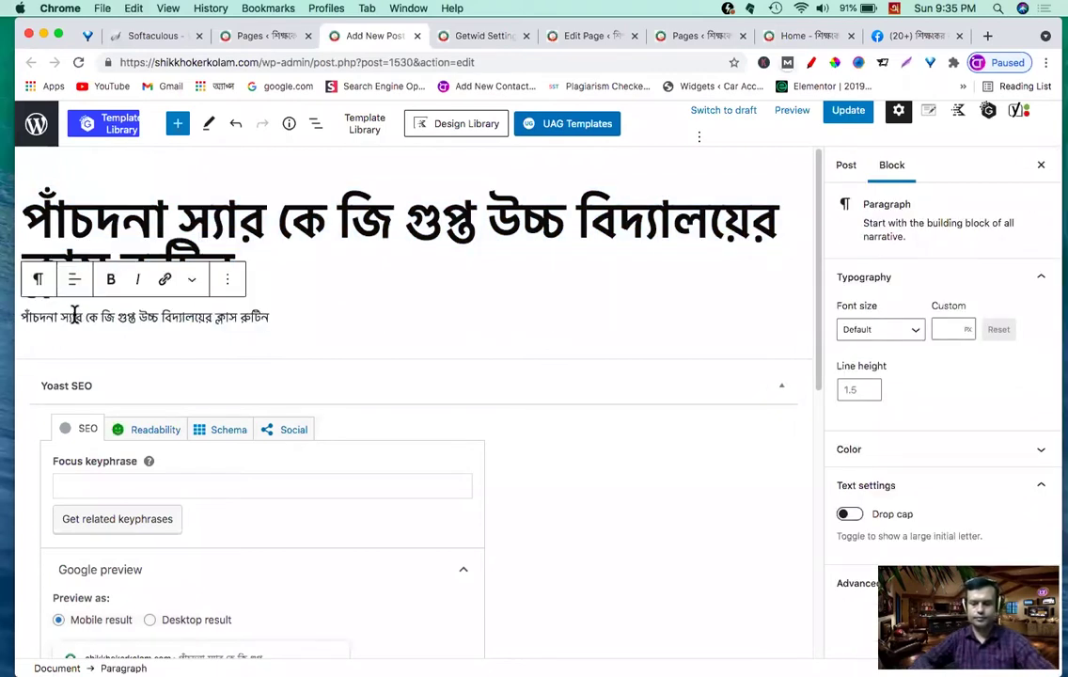
# Step: End the paragraph's sentence with "।", repeat the same sentence once with that ending, and update the post
pyautogui.write('।')
pyautogui.press('super+v')
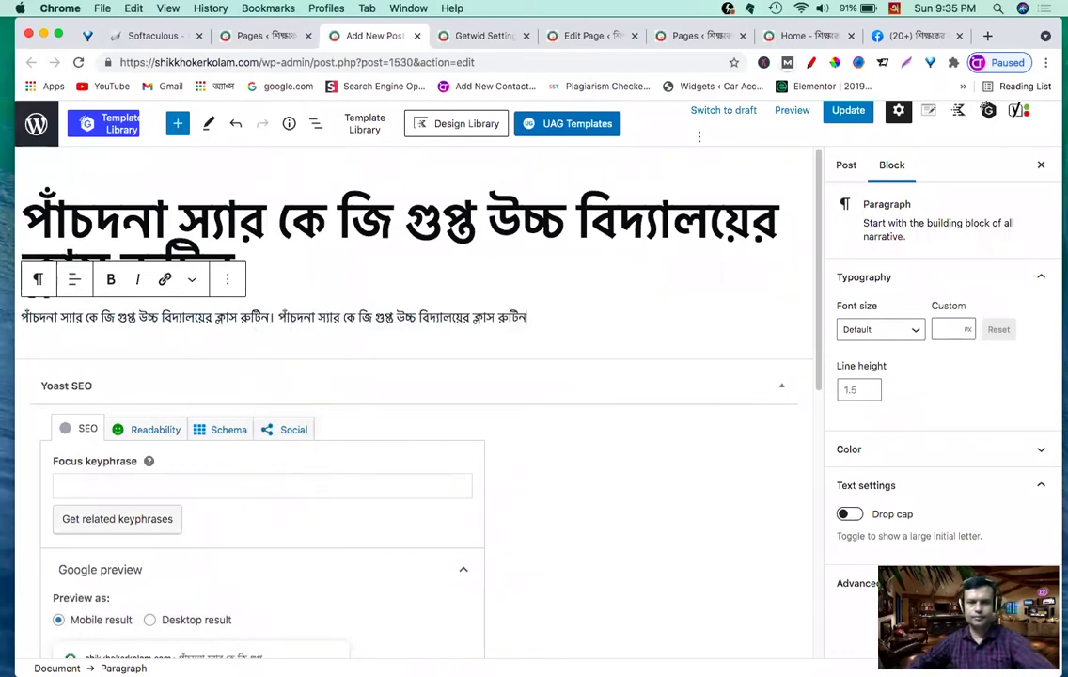
pyautogui.write('।')
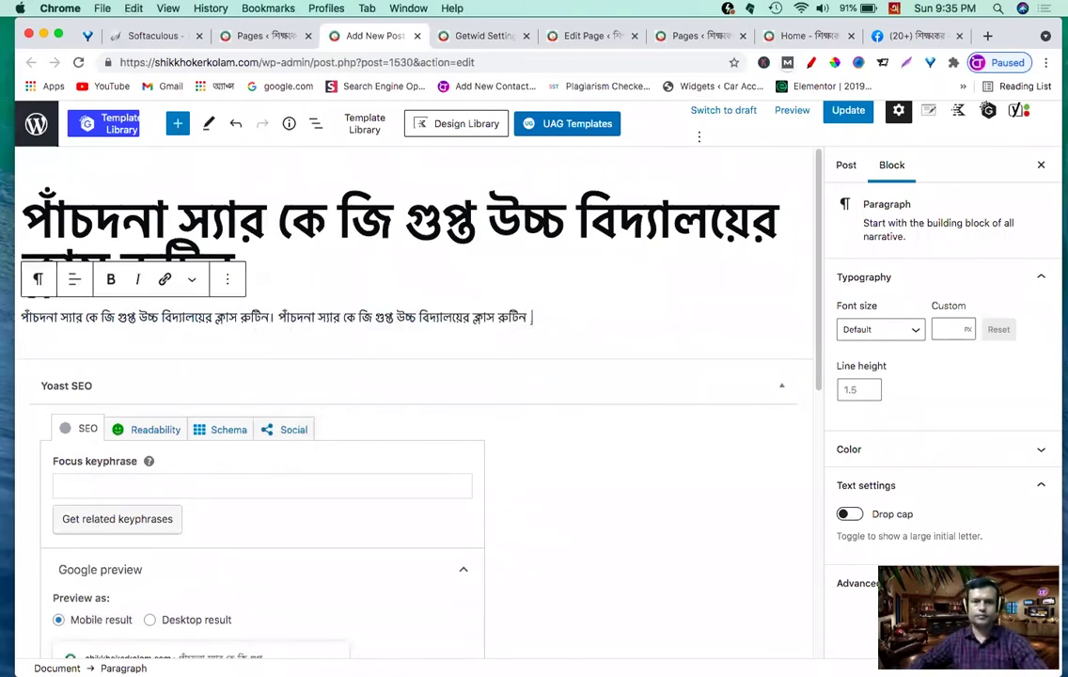
pyautogui.click(847, 112)
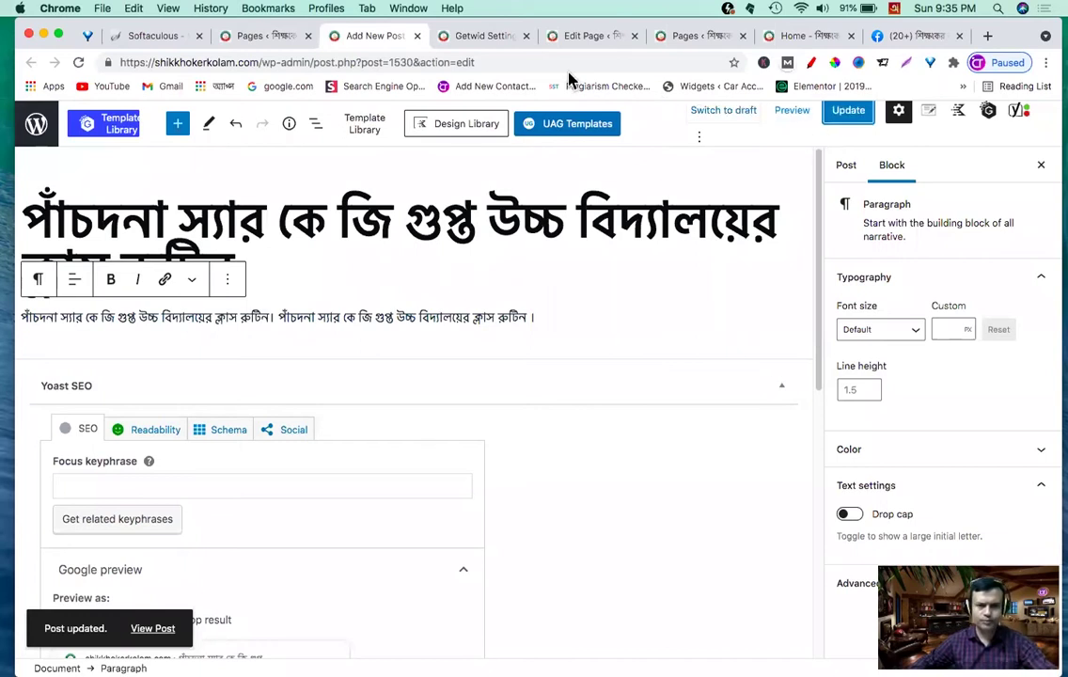
# Step: In the Home page editor, insert a single-column Row Layout between the news ticker and the banner image
pyautogui.click(687, 39)
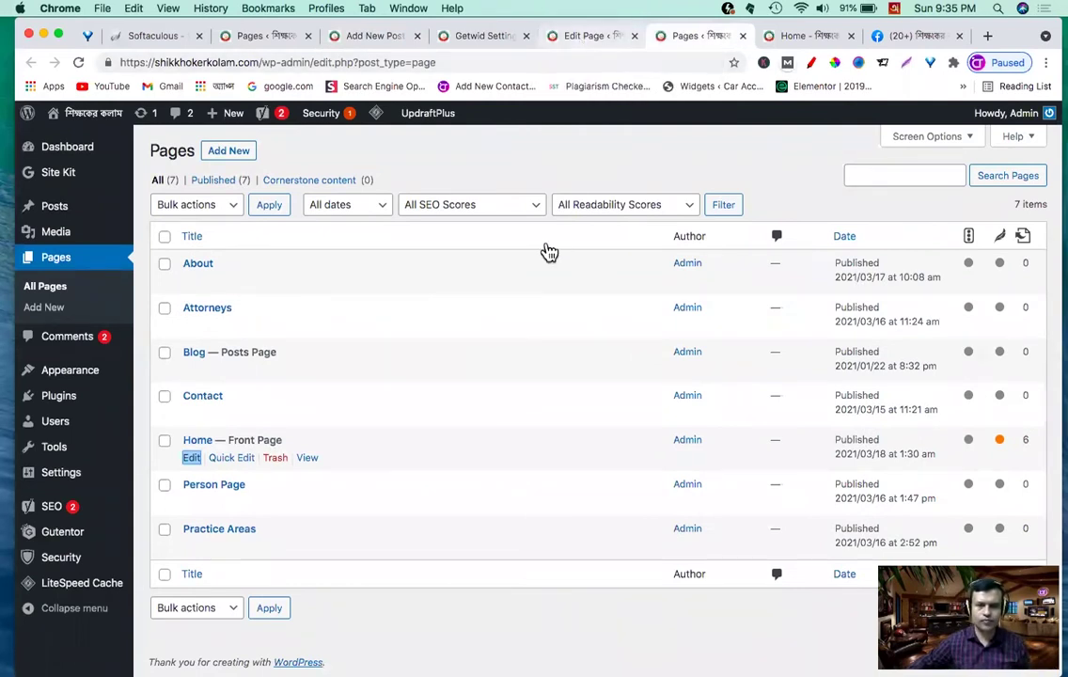
pyautogui.click(589, 40)
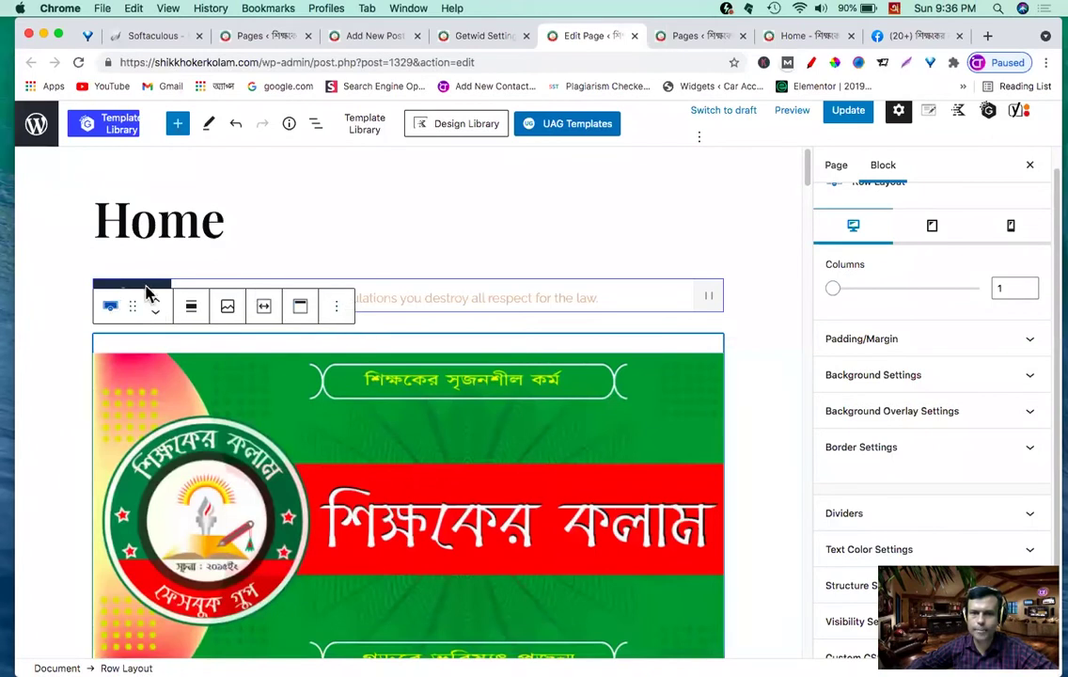
pyautogui.click(336, 310)
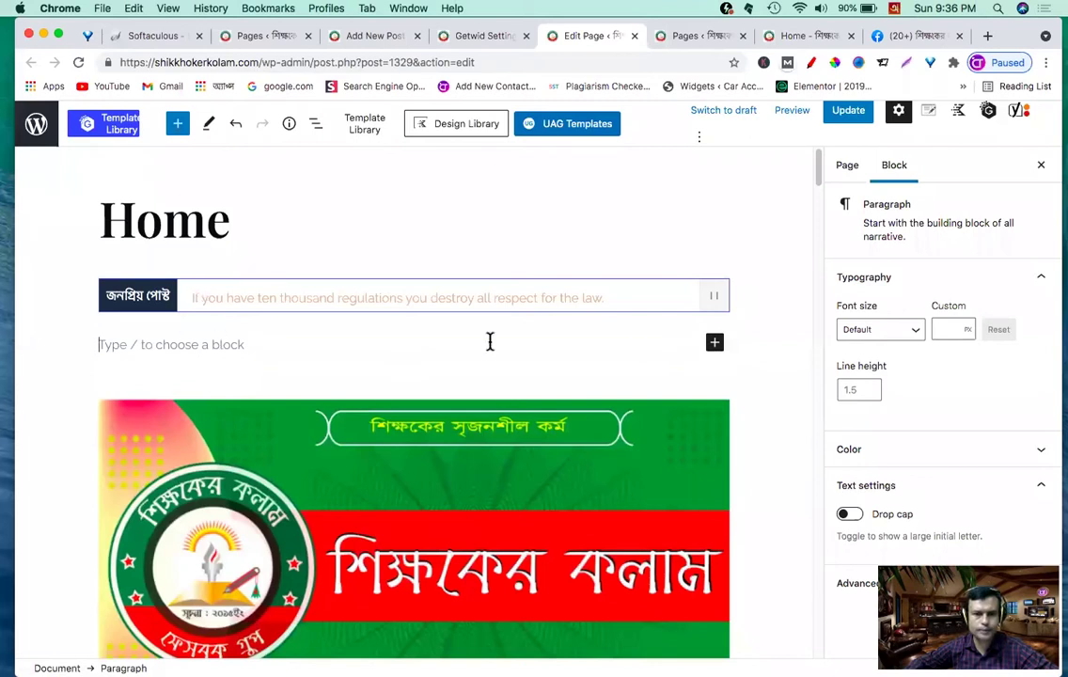
pyautogui.click(715, 344)
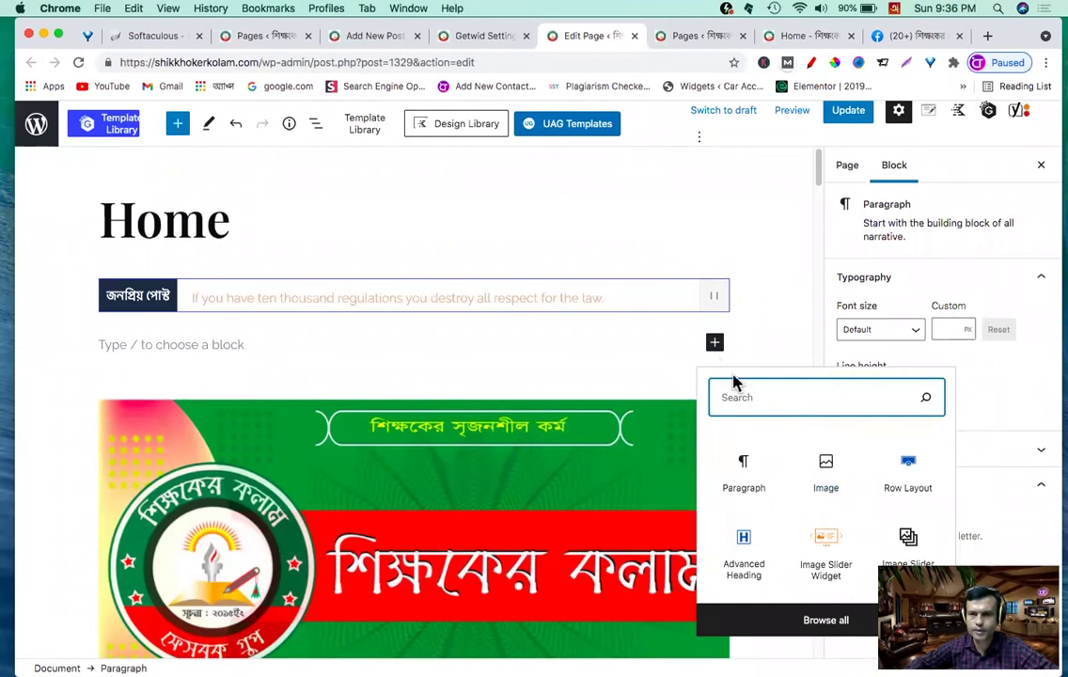
pyautogui.click(909, 470)
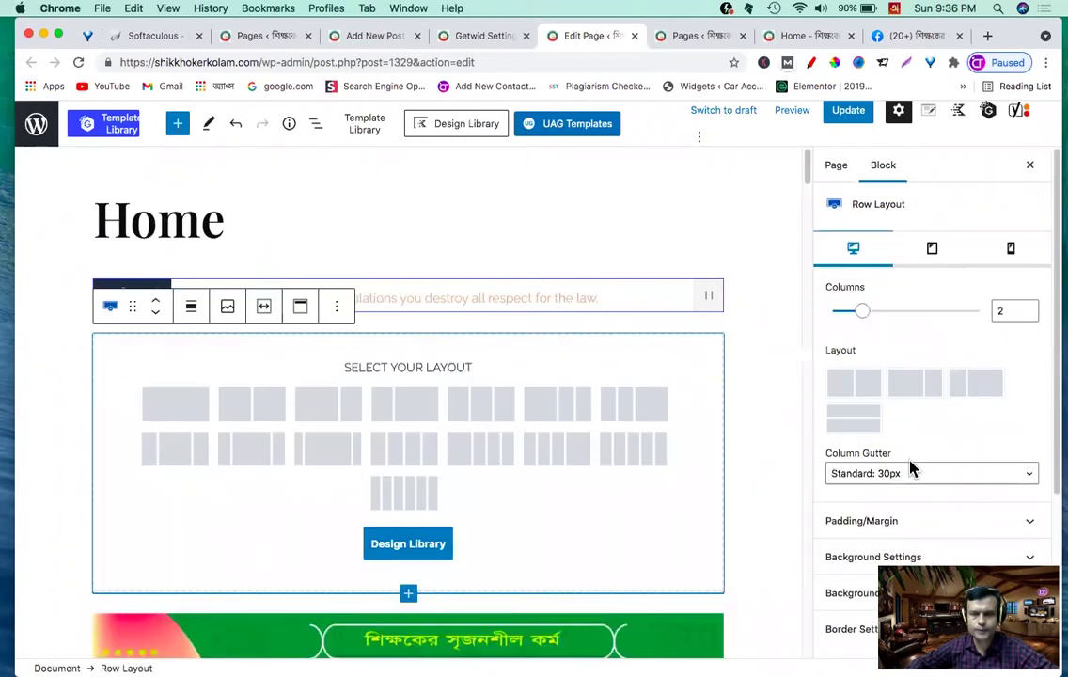
pyautogui.click(189, 413)
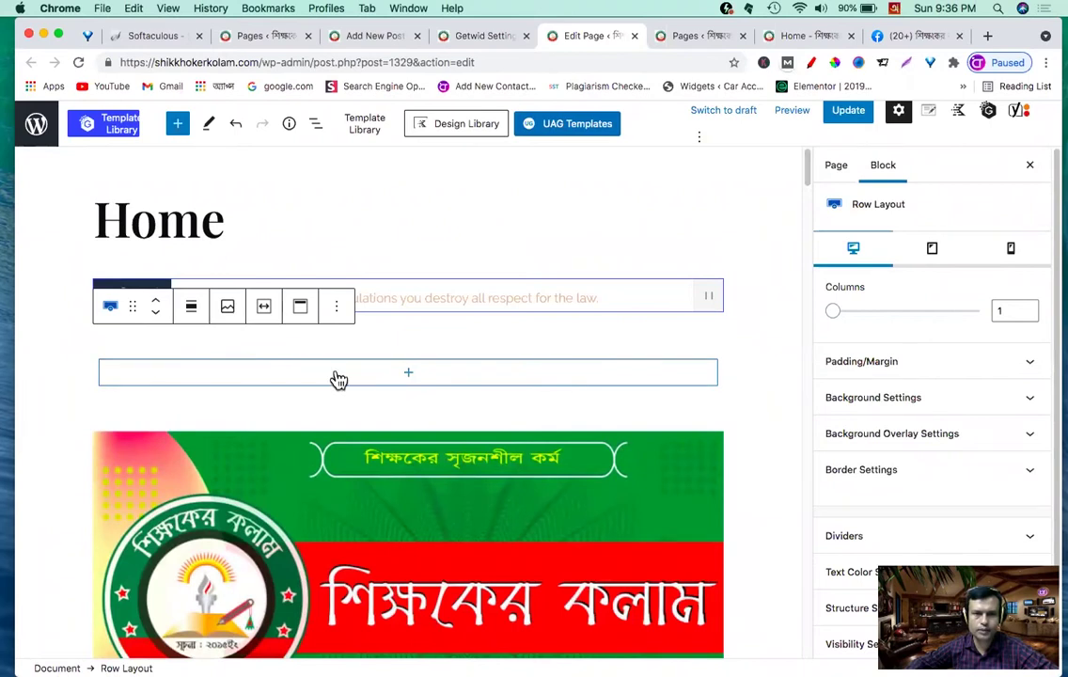
# Step: Search for "news" blocks to add inside the new row's section, with the keyboard input language switched to English
pyautogui.click(388, 377)
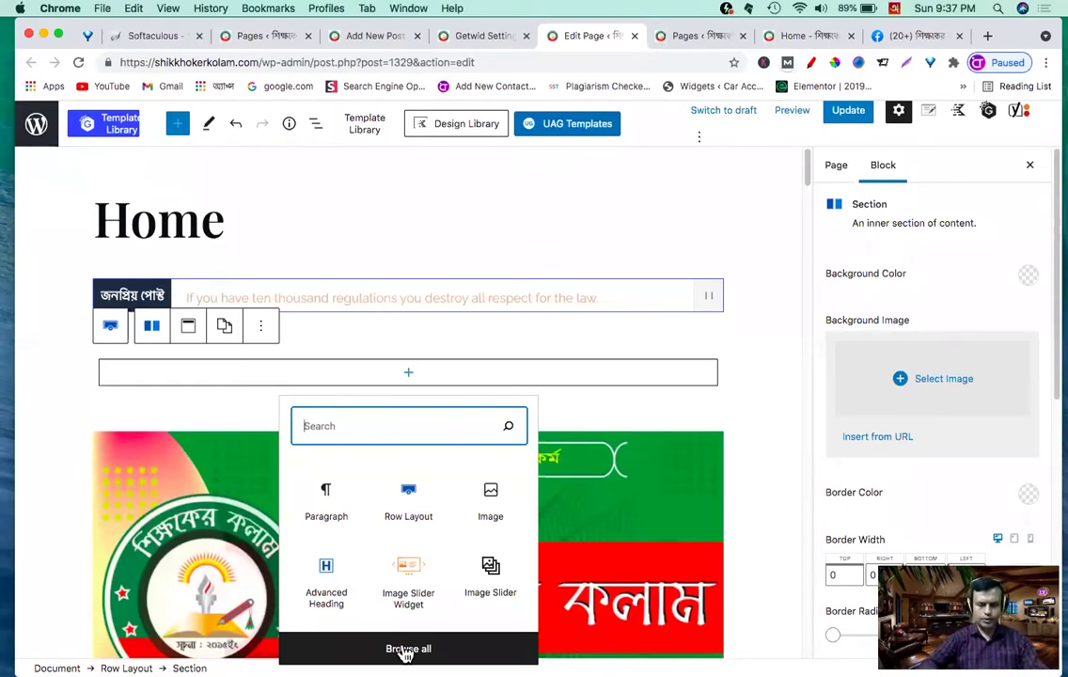
pyautogui.write('new')
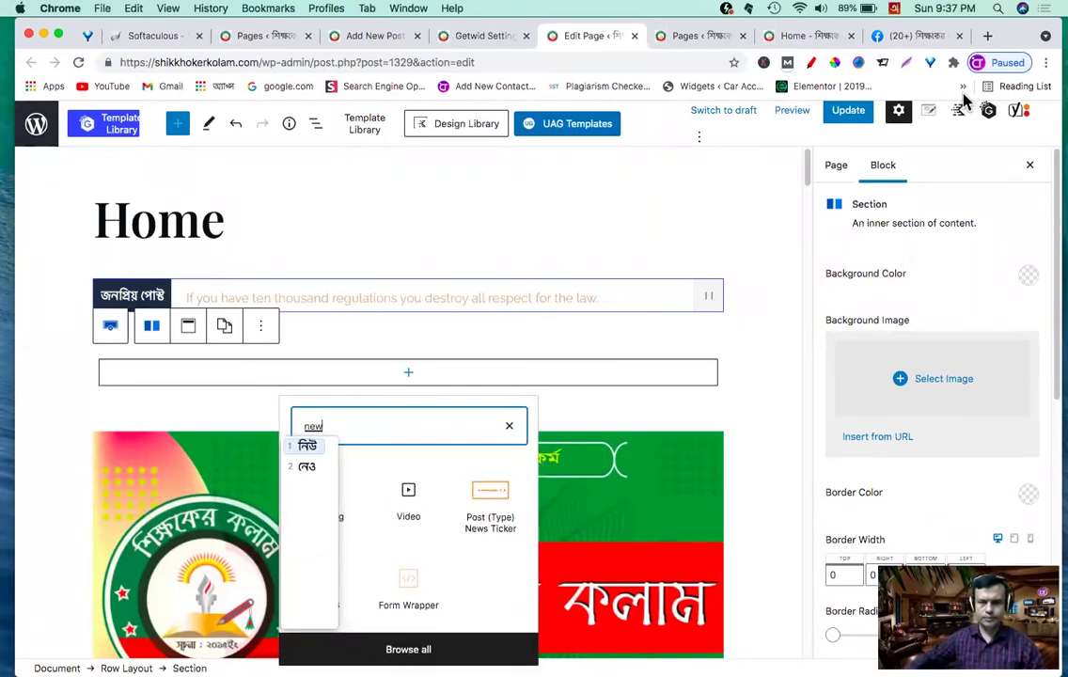
pyautogui.click(897, 11)
pyautogui.click(931, 57)
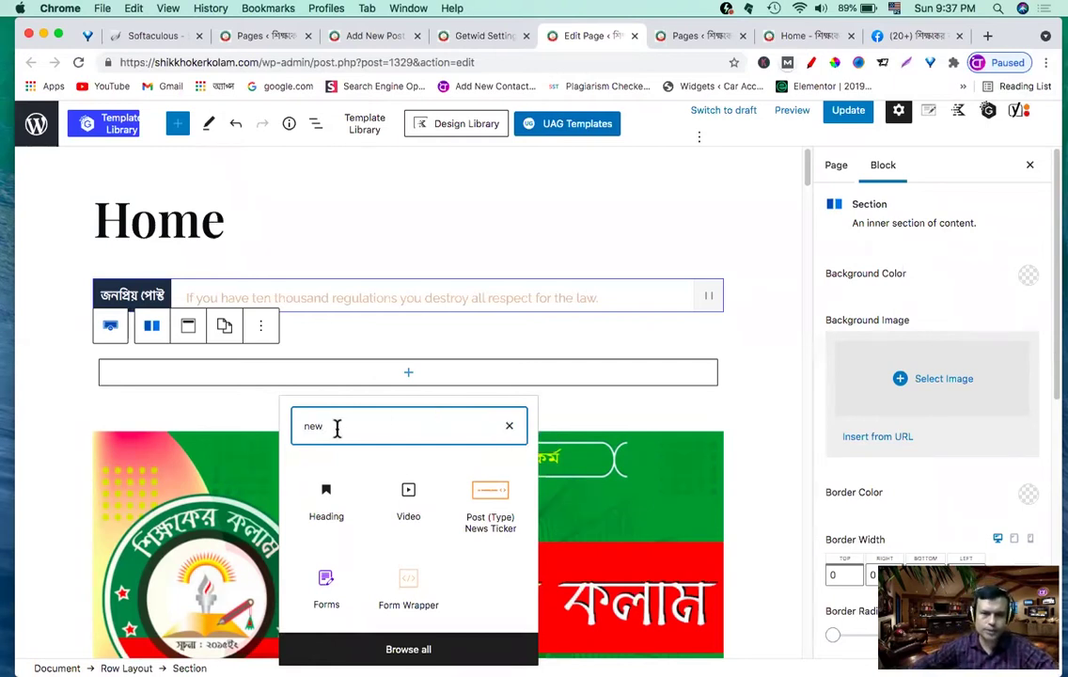
pyautogui.write('s')
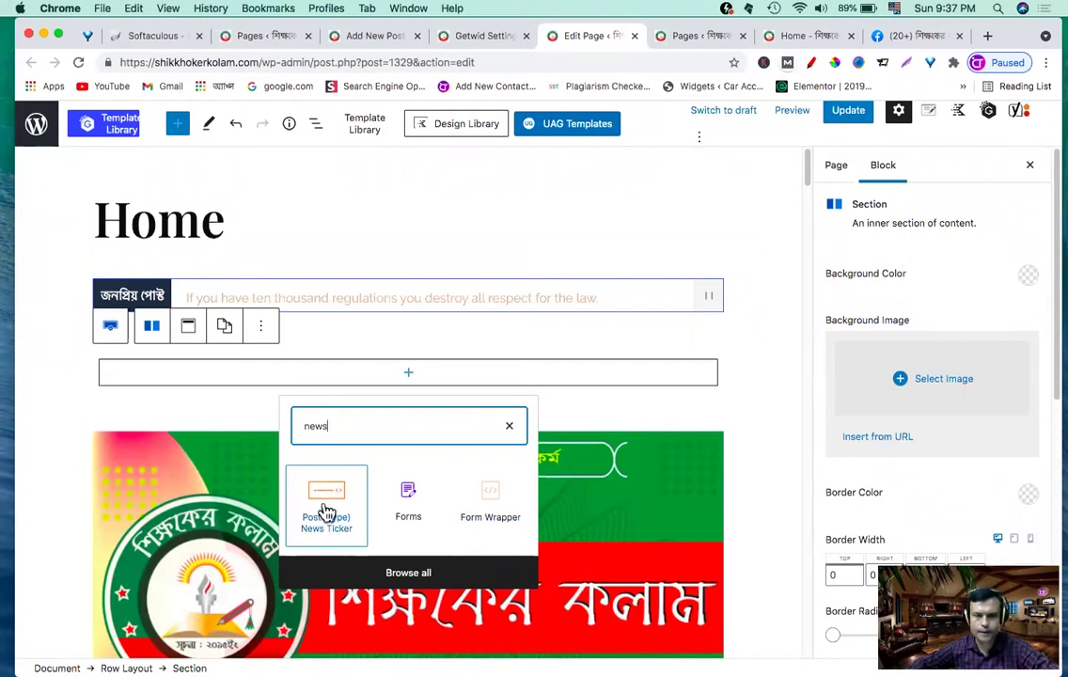
# Step: Browse the full block library from Gutentor Elements down through the other plugin categories to the Getwid Blocks category
pyautogui.click(419, 577)
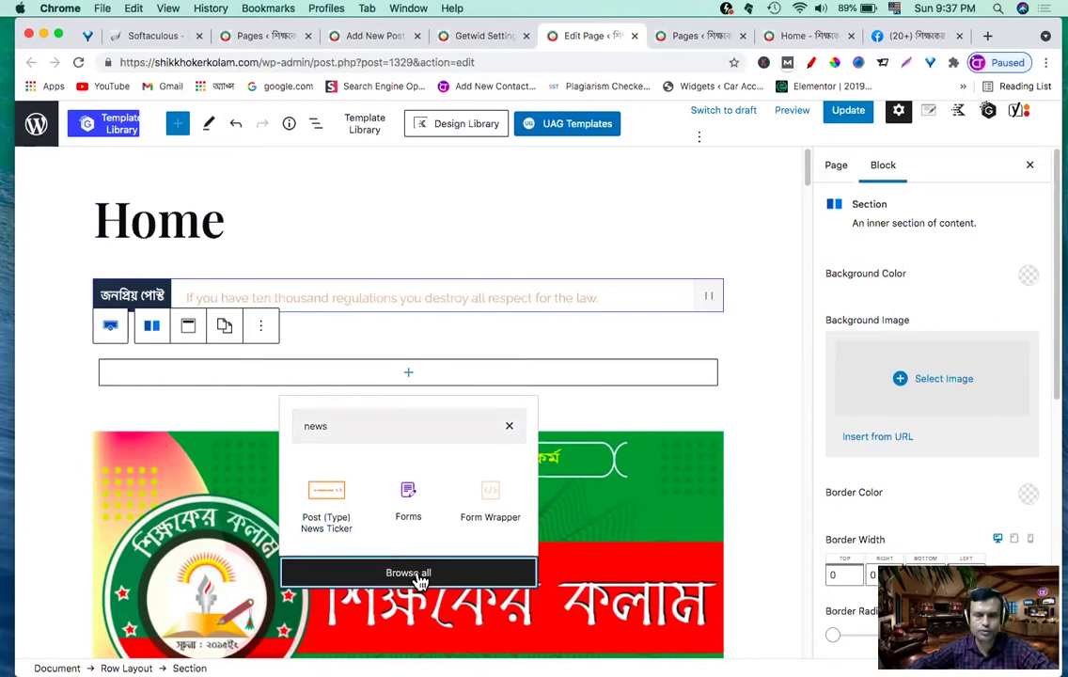
pyautogui.click(418, 576)
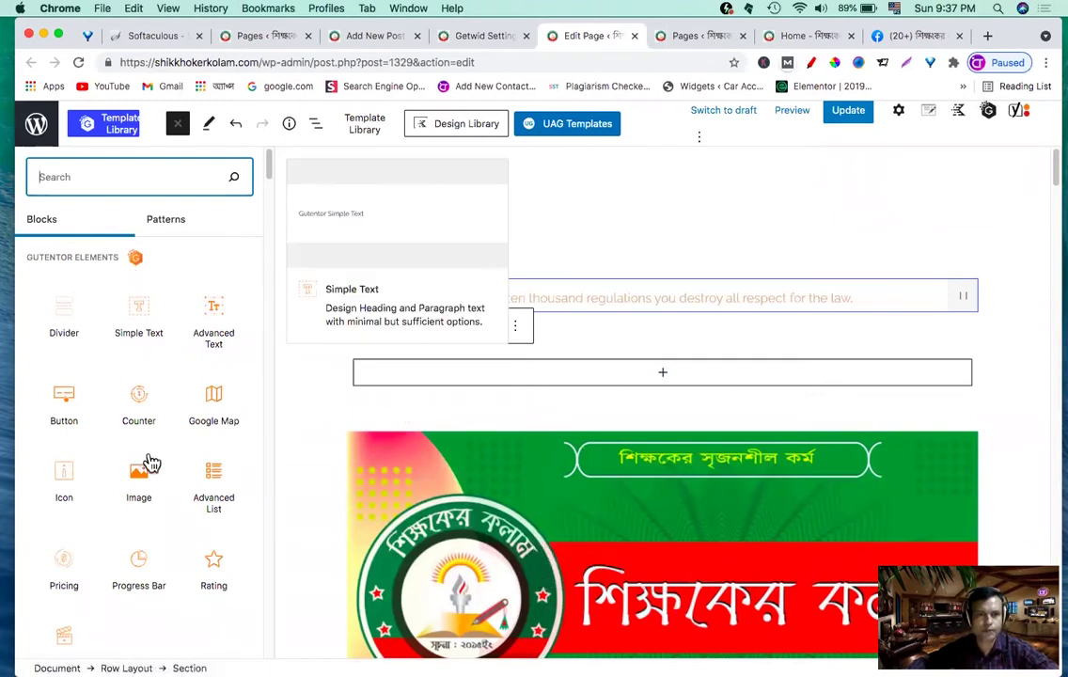
pyautogui.scroll(-5, 149, 459)
pyautogui.scroll(-8, 149, 453)
pyautogui.scroll(-7, 147, 453)
pyautogui.scroll(-11, 148, 460)
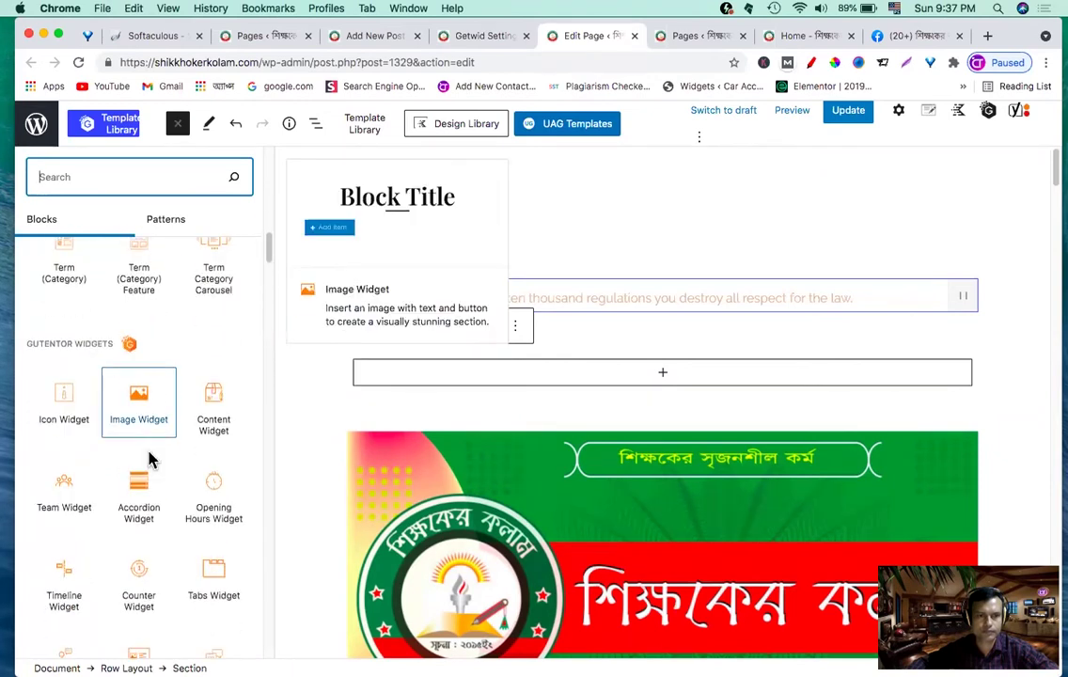
pyautogui.scroll(-10, 149, 459)
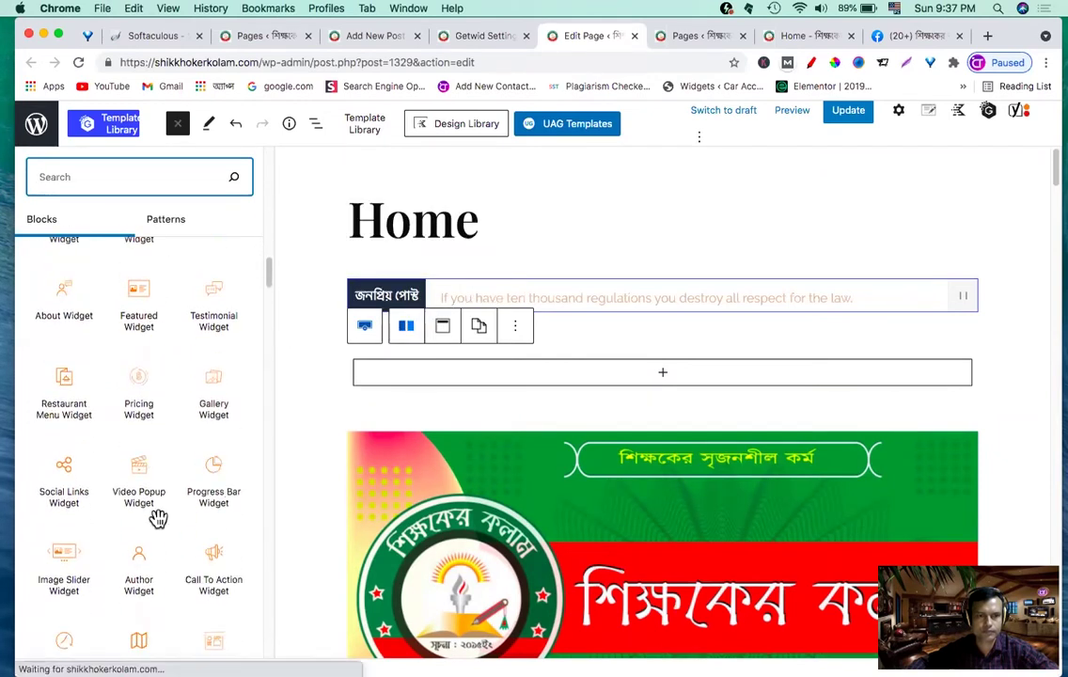
pyautogui.scroll(-7, 267, 291)
pyautogui.moveTo(267, 292); pyautogui.dragTo(269, 303)
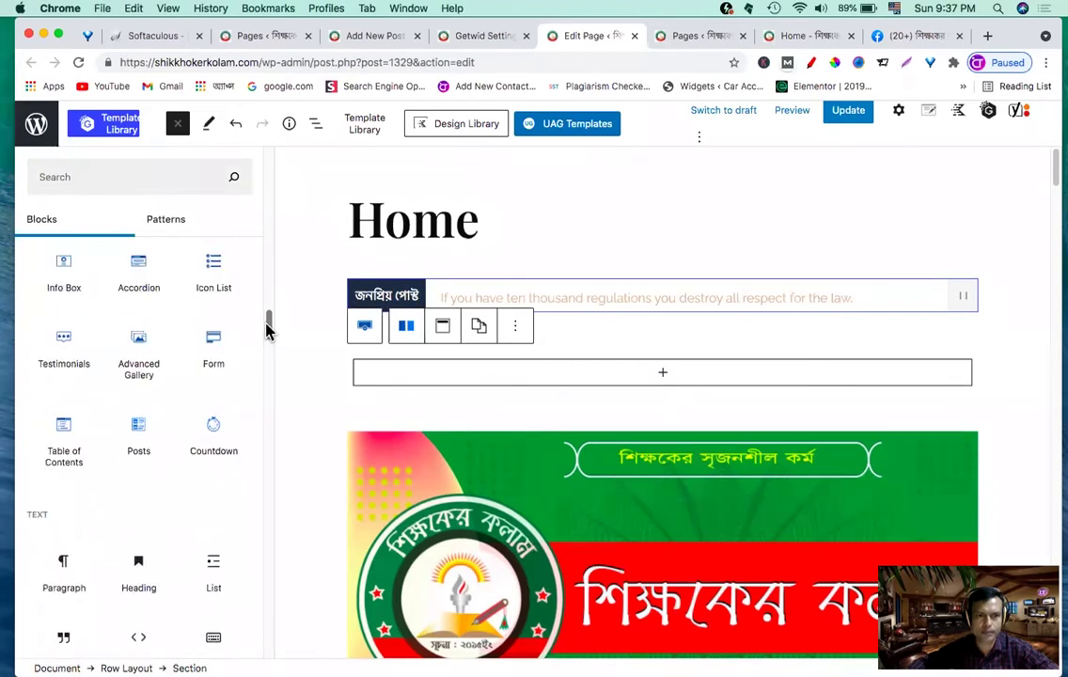
pyautogui.moveTo(266, 329); pyautogui.dragTo(269, 307)
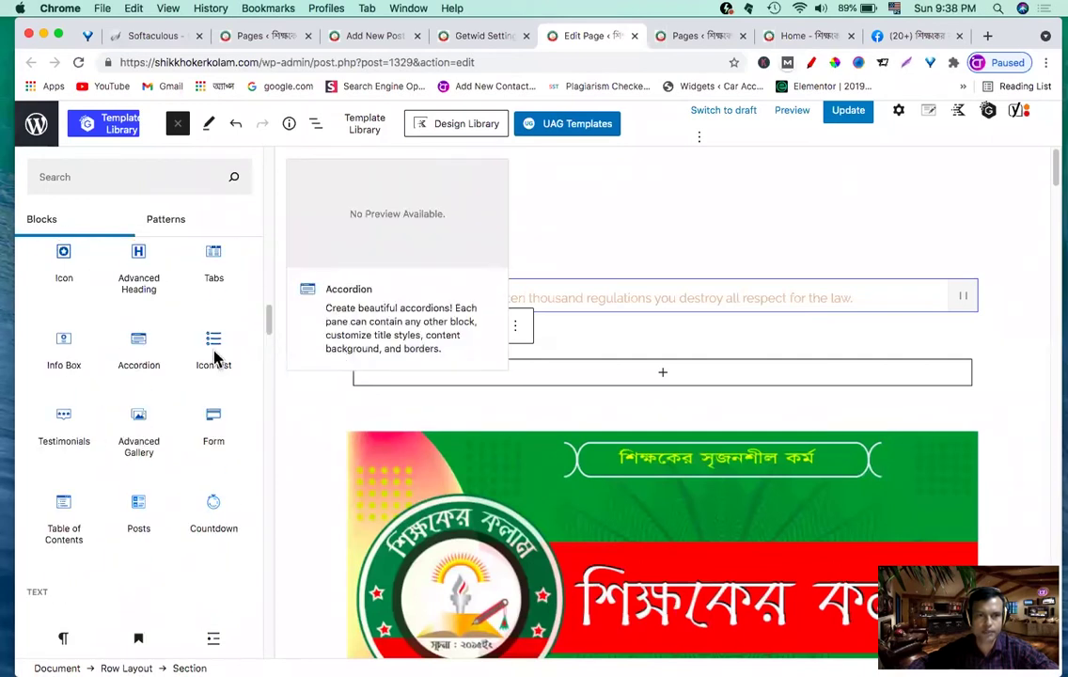
pyautogui.moveTo(270, 329); pyautogui.dragTo(264, 454)
pyautogui.moveTo(50, 423)
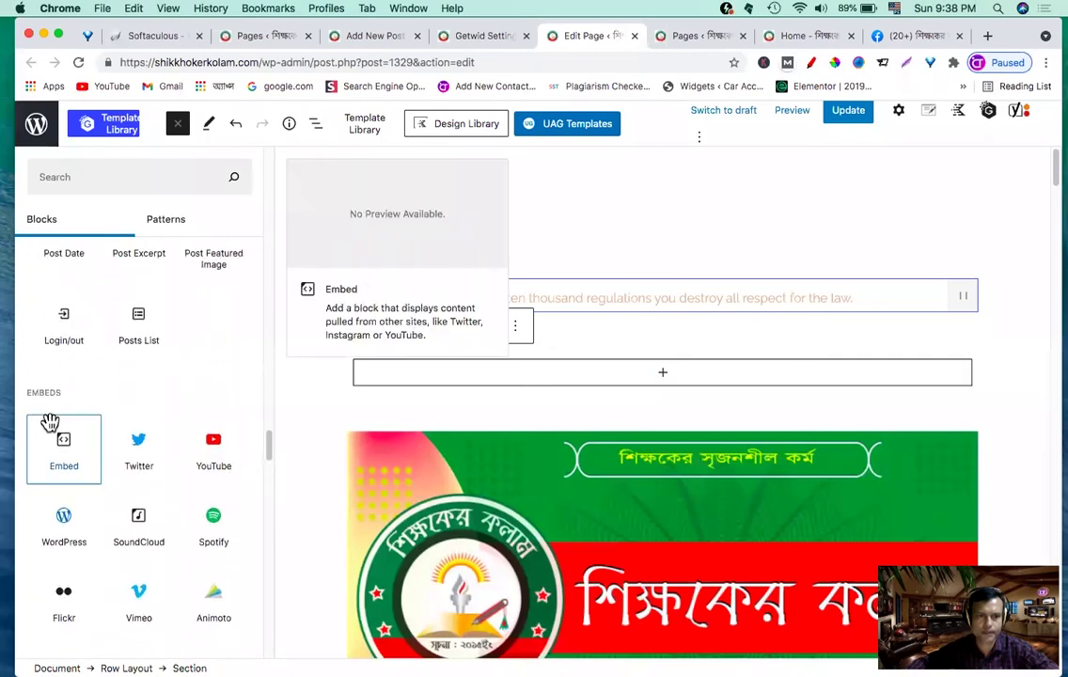
pyautogui.moveTo(270, 453); pyautogui.dragTo(264, 512)
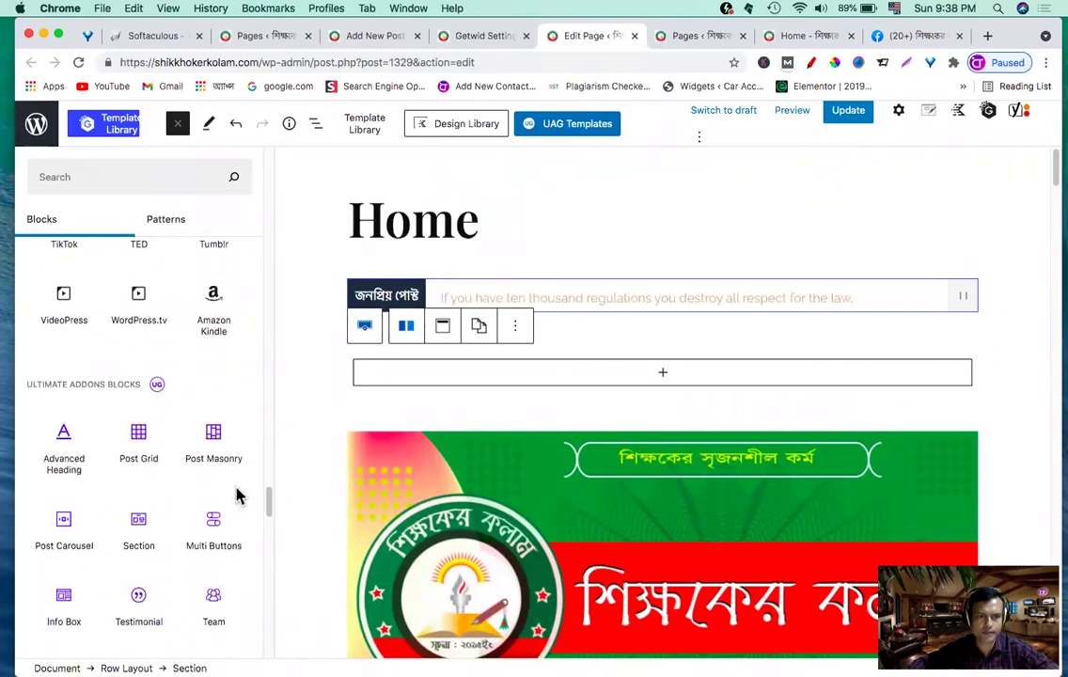
pyautogui.moveTo(269, 505); pyautogui.dragTo(269, 564)
pyautogui.scroll(-1, 269, 564)
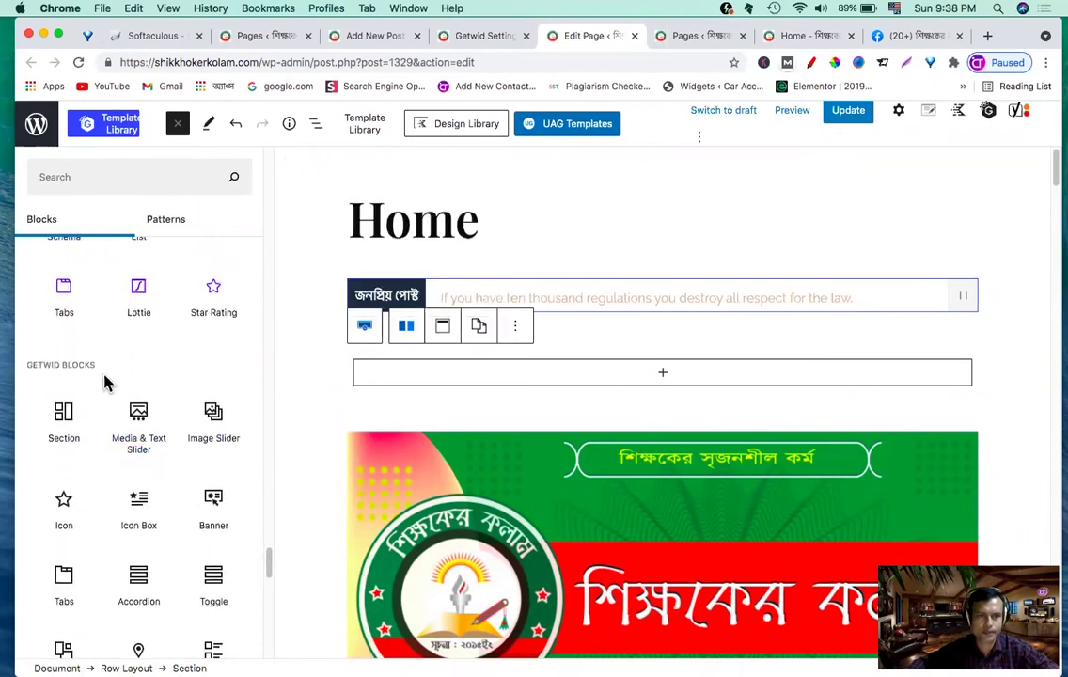
# Step: Examine the blocks offered in the Getwid Blocks category and the remaining Yoast categories at the end of the library
pyautogui.moveTo(143, 488)
pyautogui.scroll(-3, 143, 488)
pyautogui.scroll(-2, 143, 488)
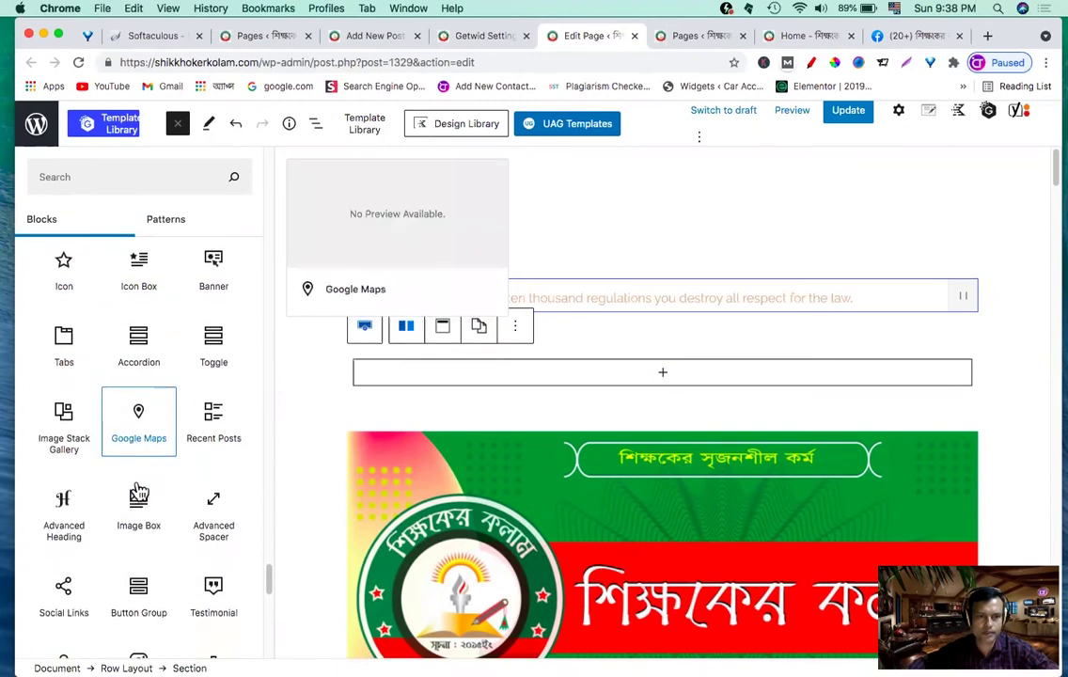
pyautogui.scroll(-3, 222, 520)
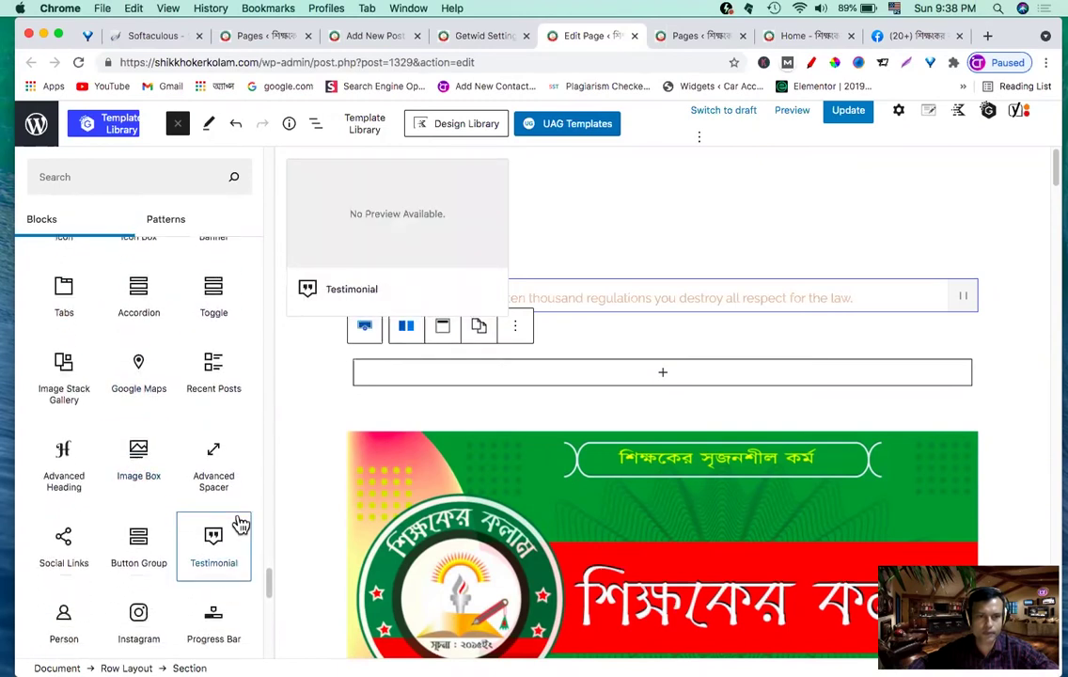
pyautogui.scroll(-12, 223, 522)
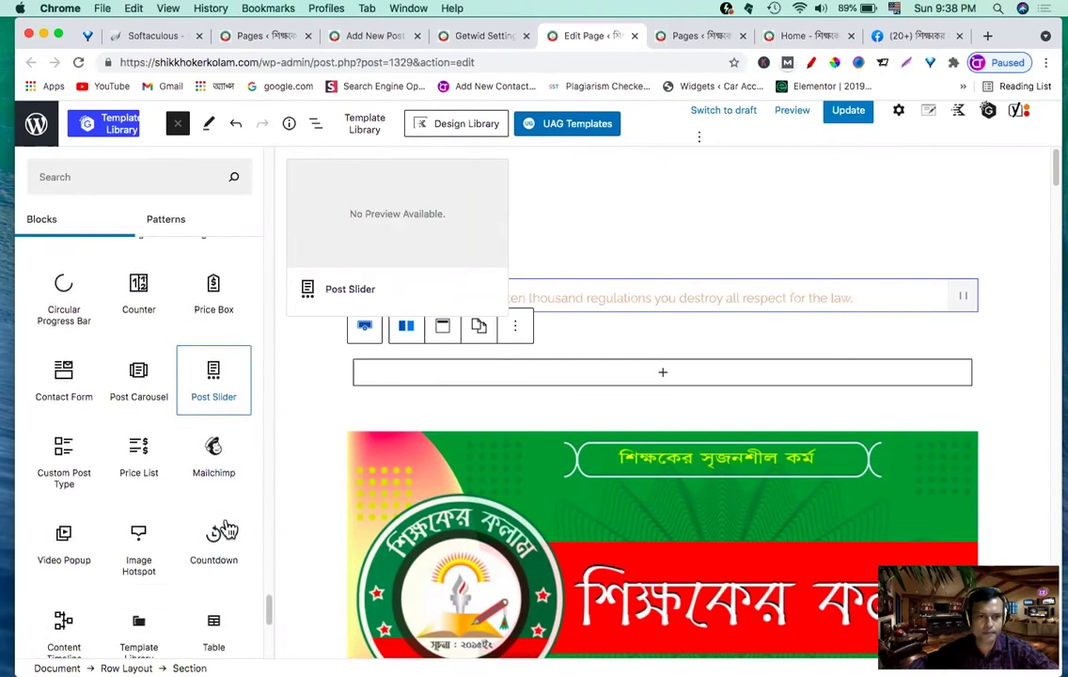
pyautogui.scroll(-2, 228, 528)
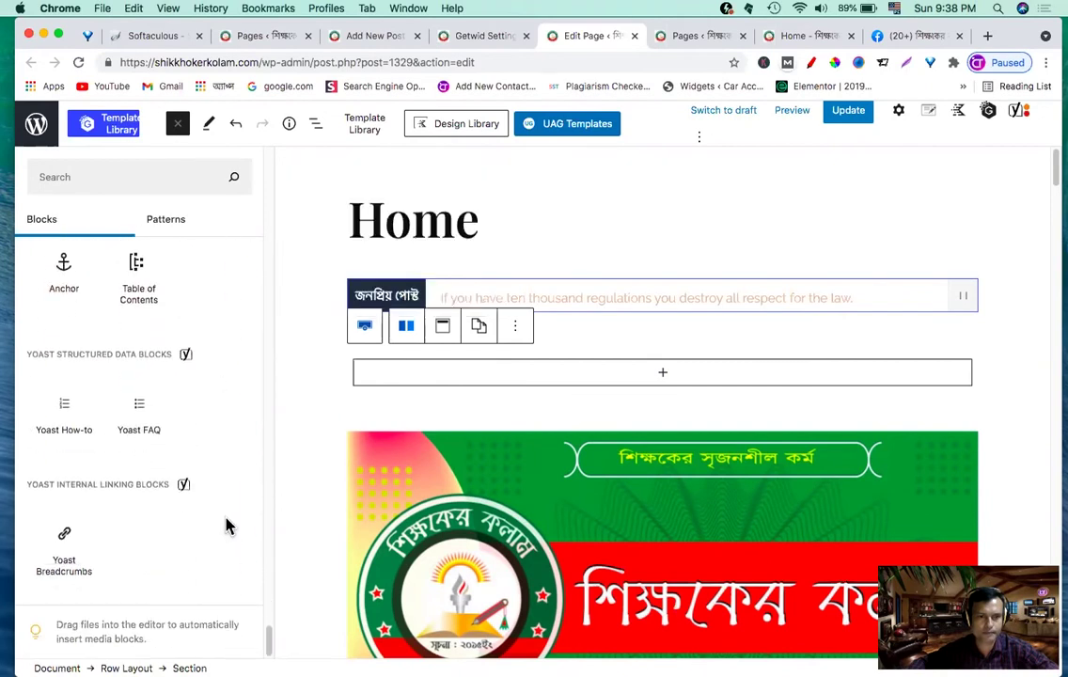
# Step: Review the block library in reverse, from the Yoast categories back past Getwid Blocks to the Gutentor Widgets category
pyautogui.scroll(20, 225, 527)
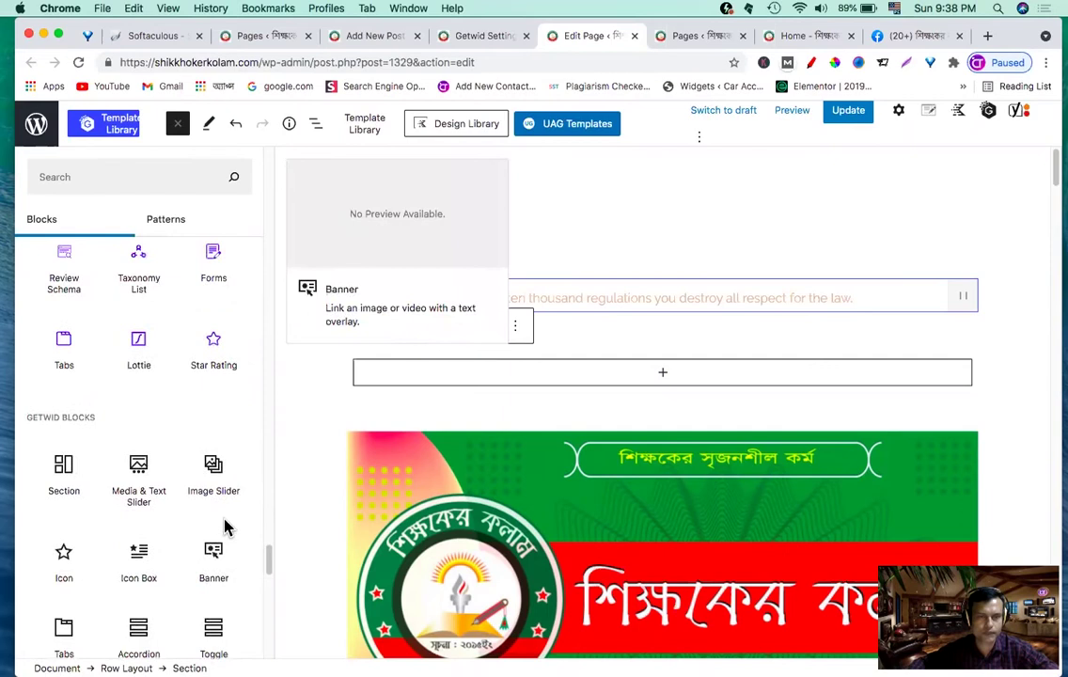
pyautogui.scroll(15, 240, 463)
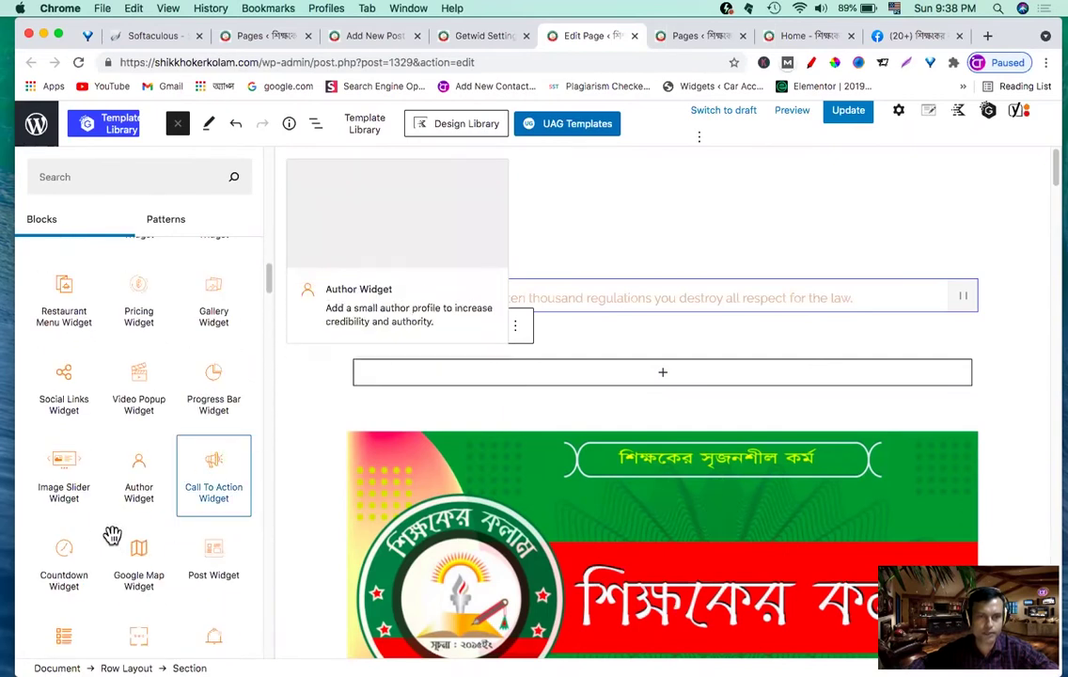
pyautogui.scroll(1, 110, 534)
pyautogui.scroll(5, 123, 434)
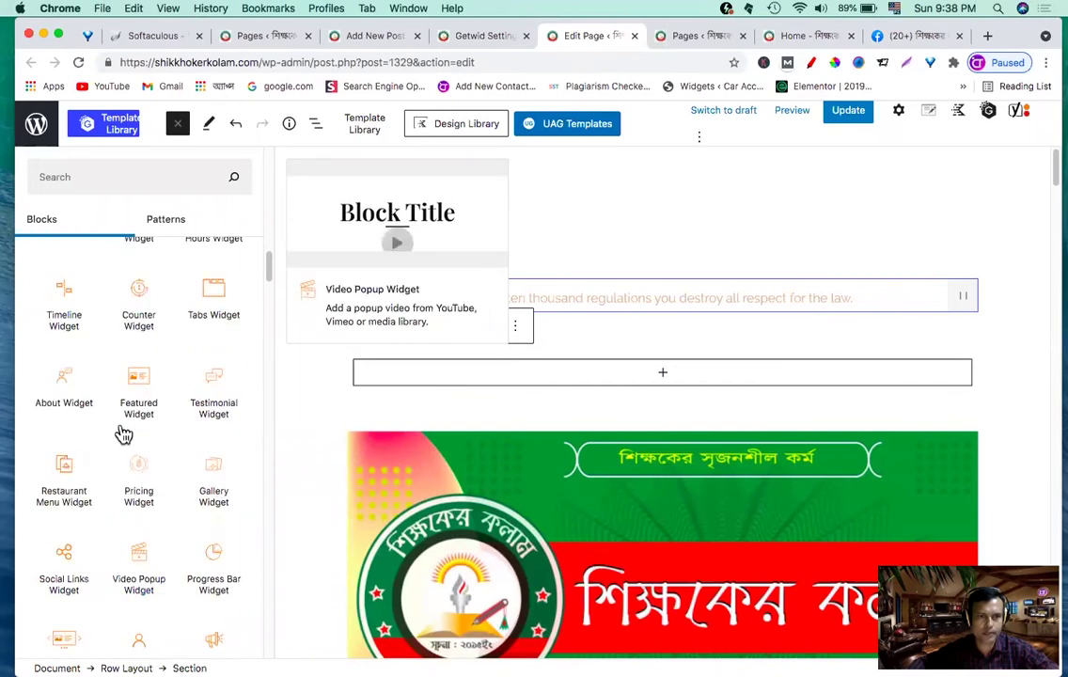
pyautogui.scroll(4, 122, 431)
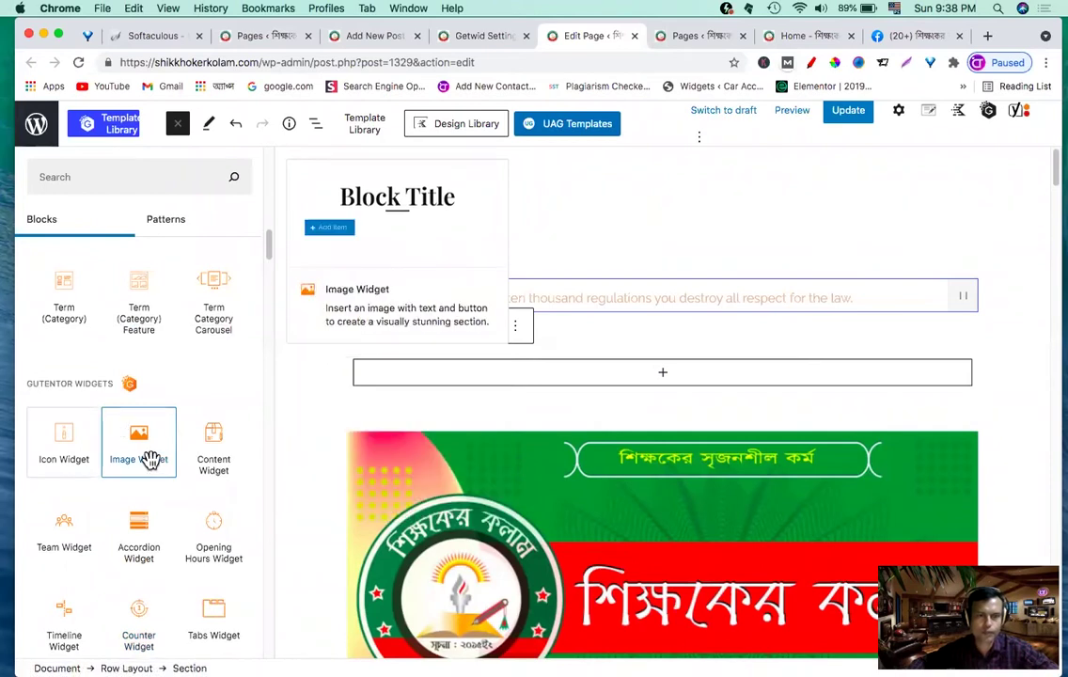
# Step: Browse the block library from Gutentor Widgets down to Kadence Blocks and back up to the Gutentor Terms and Posts categories
pyautogui.scroll(-2, 150, 465)
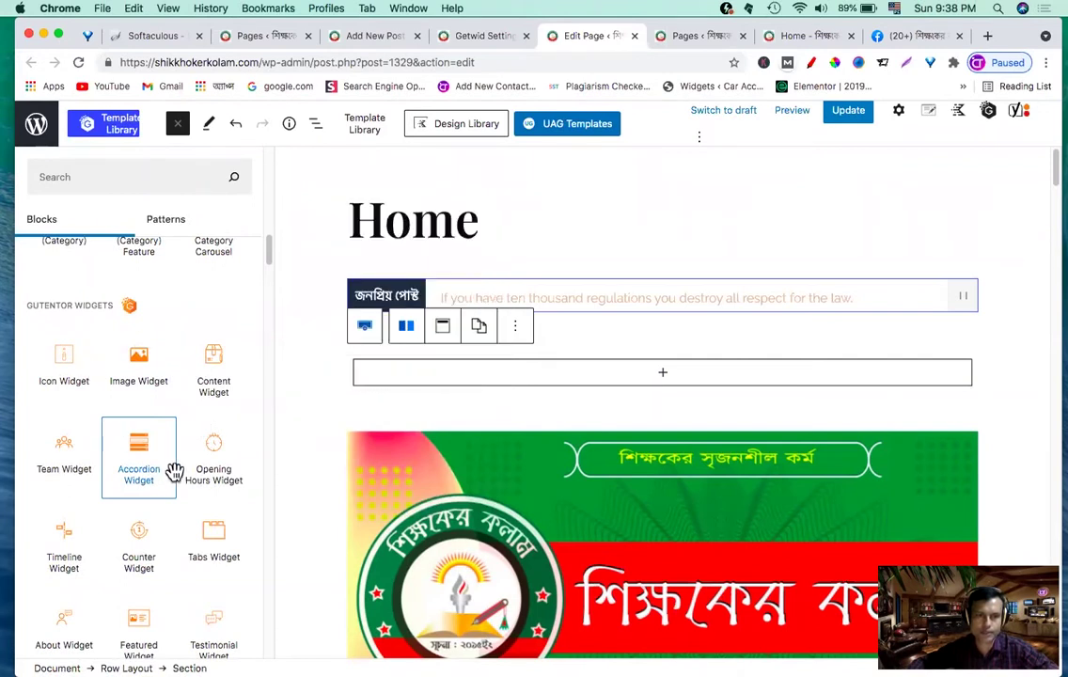
pyautogui.scroll(-1, 190, 500)
pyautogui.scroll(-6, 191, 496)
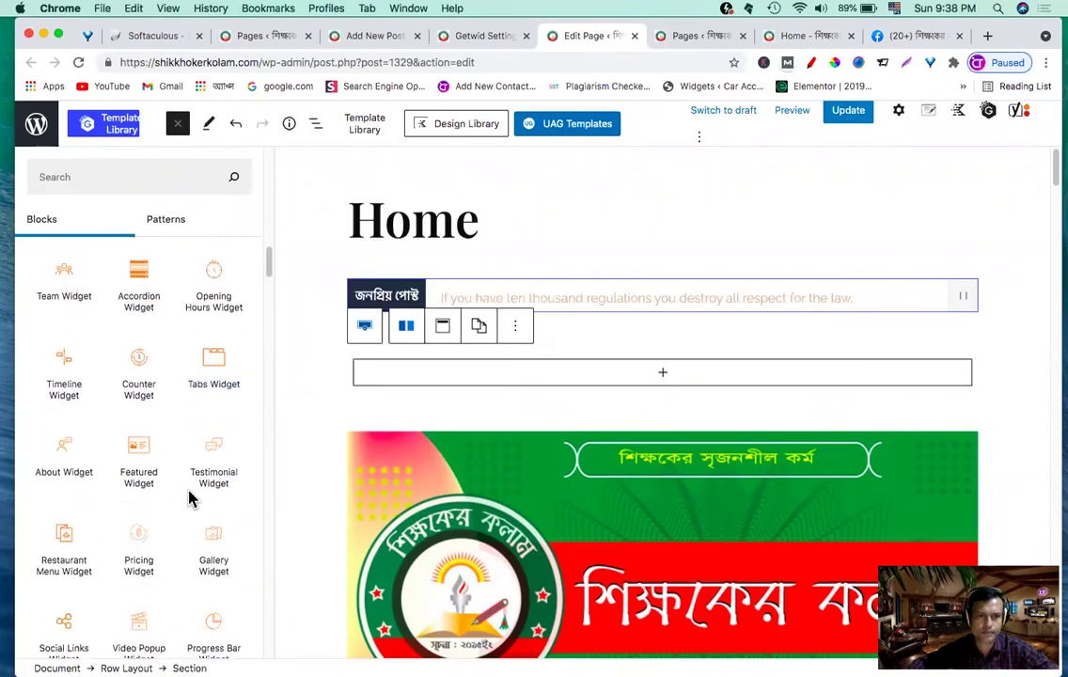
pyautogui.scroll(-15, 188, 497)
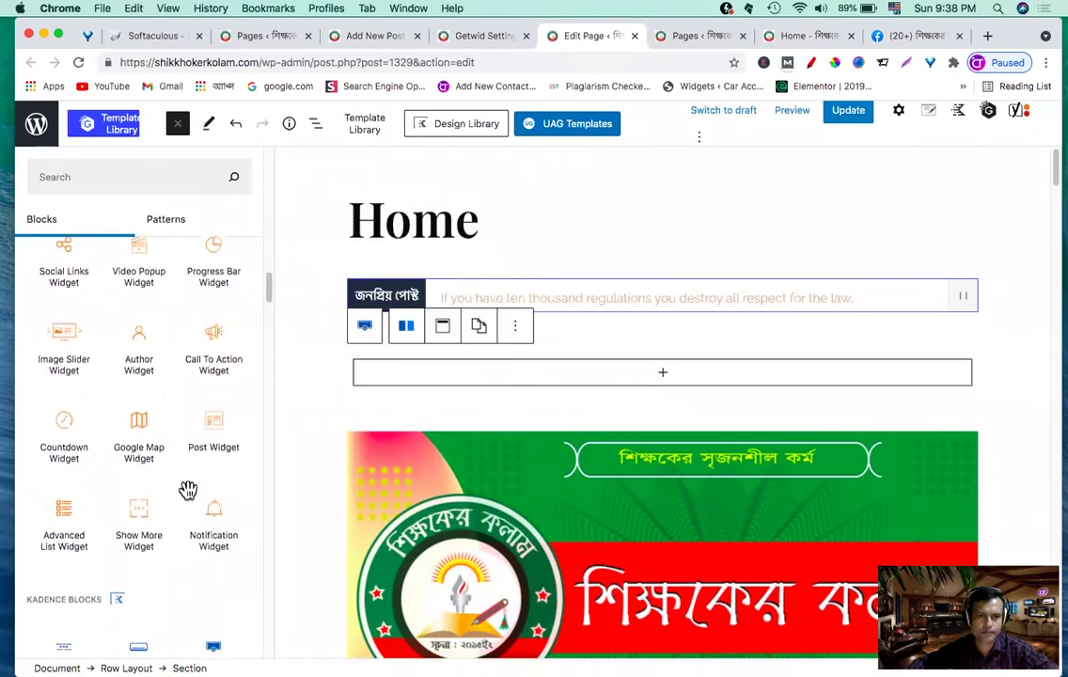
pyautogui.scroll(-10, 188, 490)
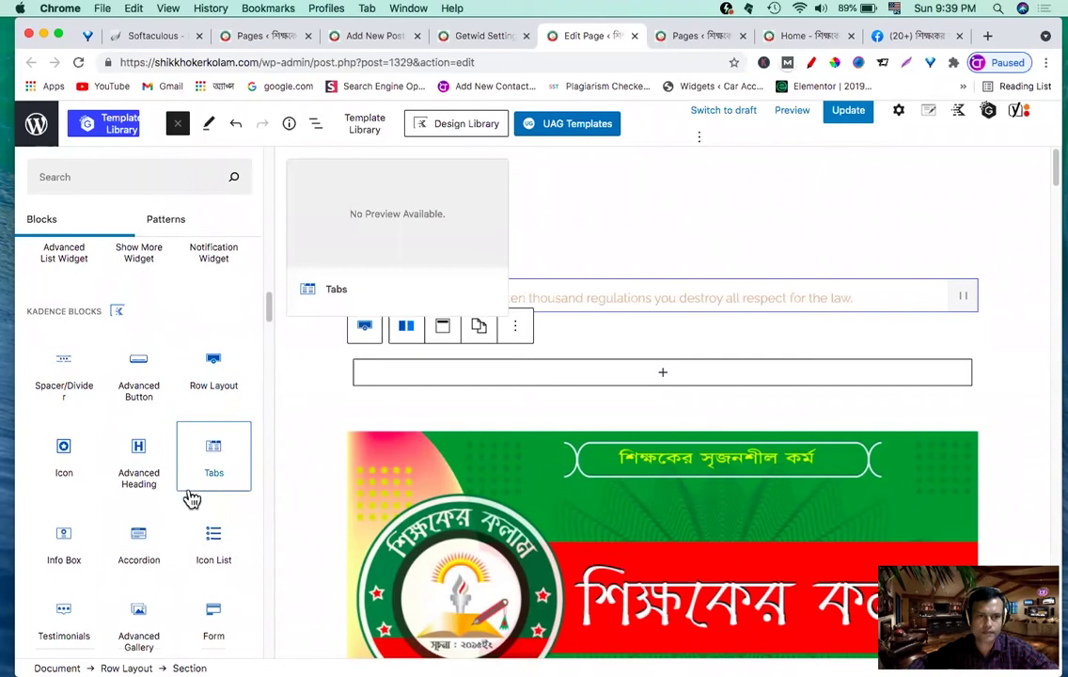
pyautogui.scroll(20, 190, 493)
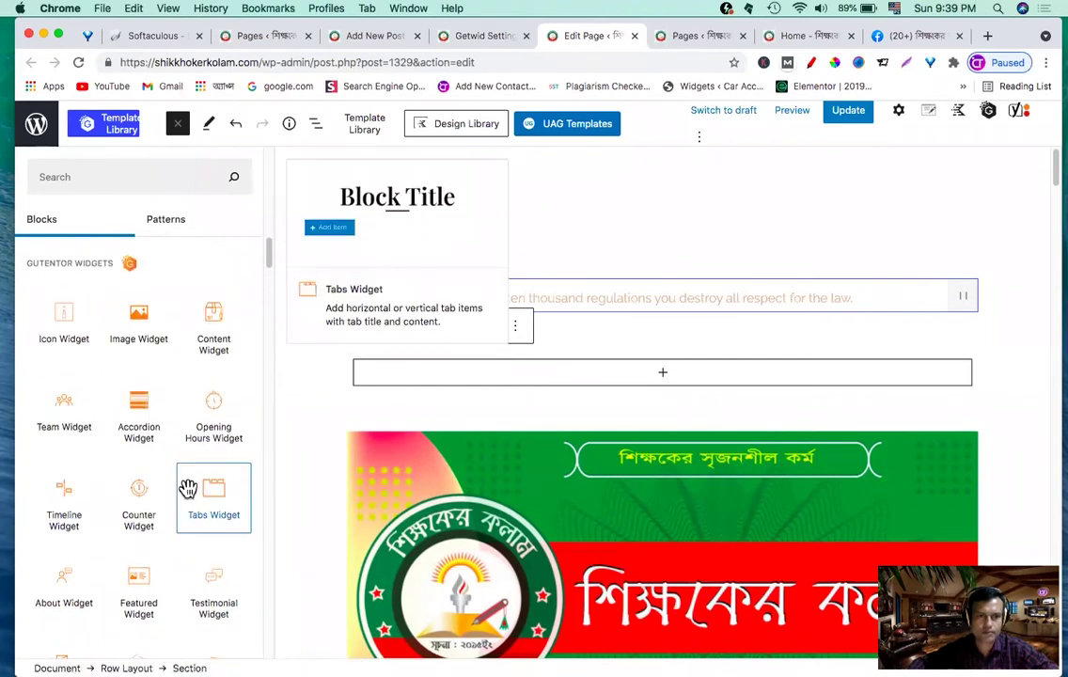
pyautogui.scroll(5, 187, 489)
pyautogui.scroll(5, 188, 498)
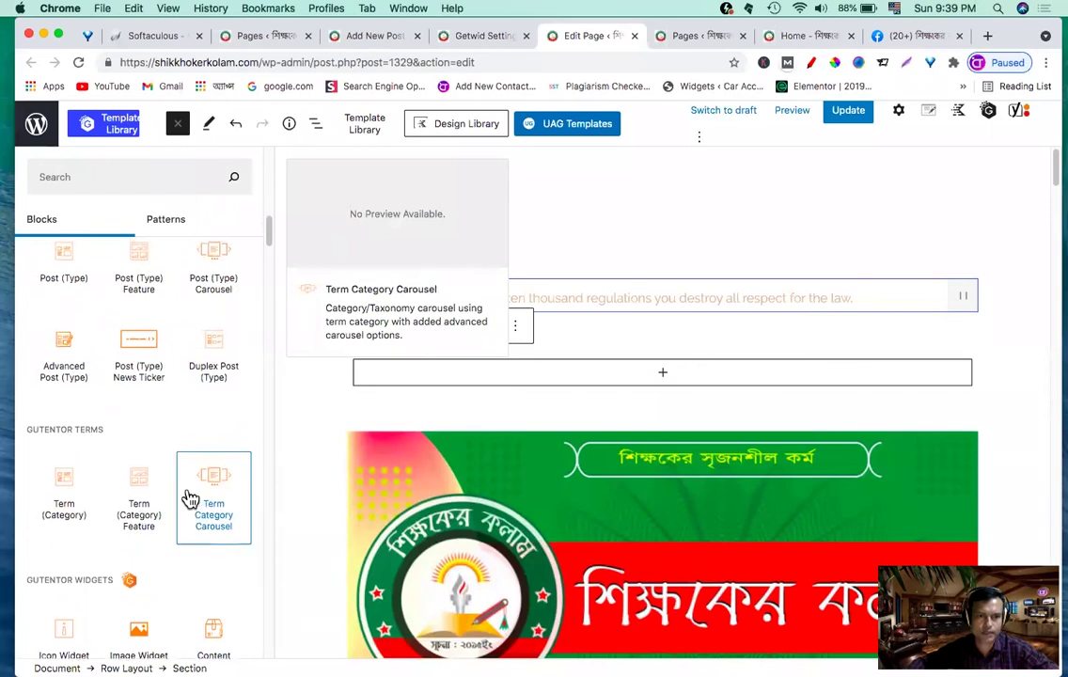
# Step: Insert the Post (Type) News Ticker block from the Gutentor Posts category into the new row's section
pyautogui.scroll(1, 188, 496)
pyautogui.moveTo(130, 372)
pyautogui.scroll(1, 130, 372)
pyautogui.scroll(1, 132, 414)
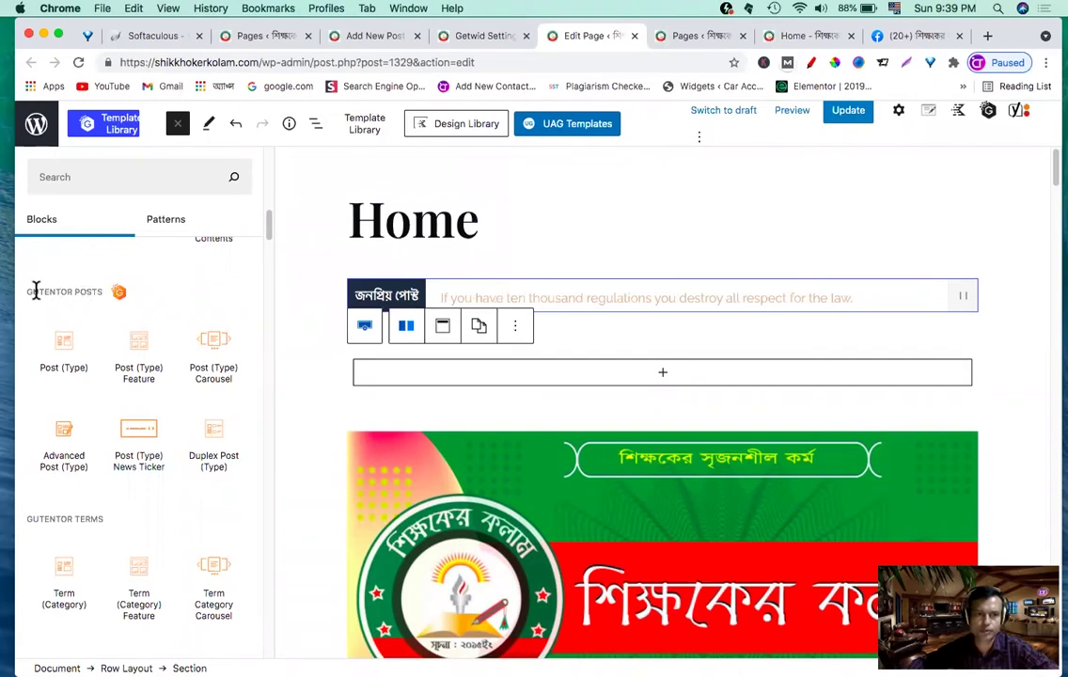
pyautogui.moveTo(40, 293); pyautogui.dragTo(101, 306)
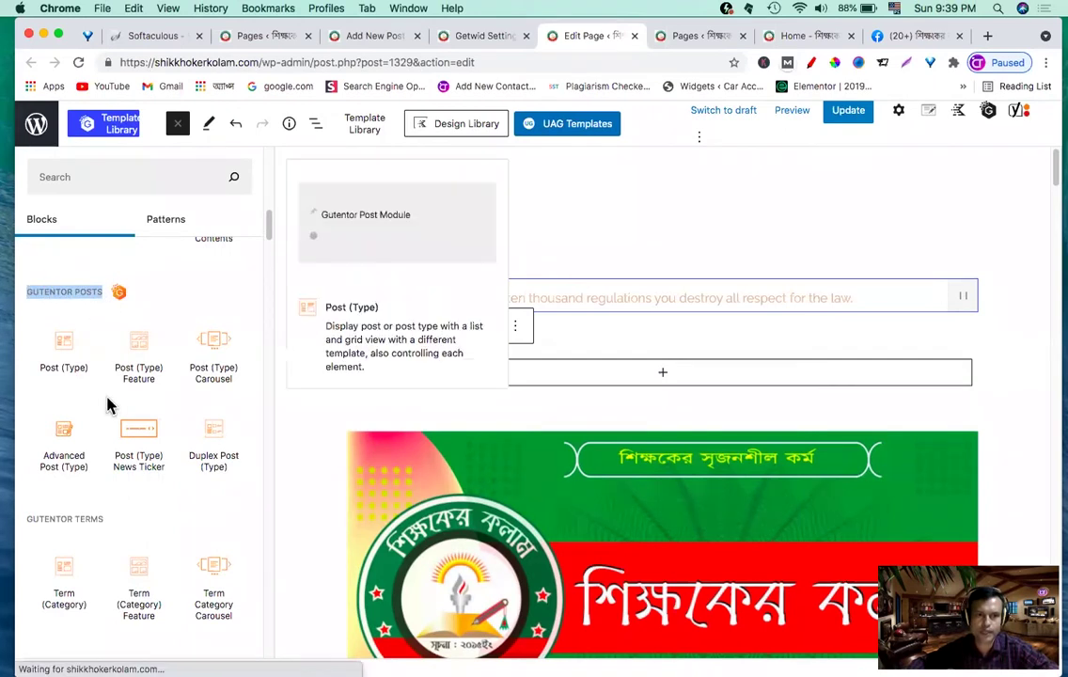
pyautogui.click(146, 469)
pyautogui.moveTo(156, 458)
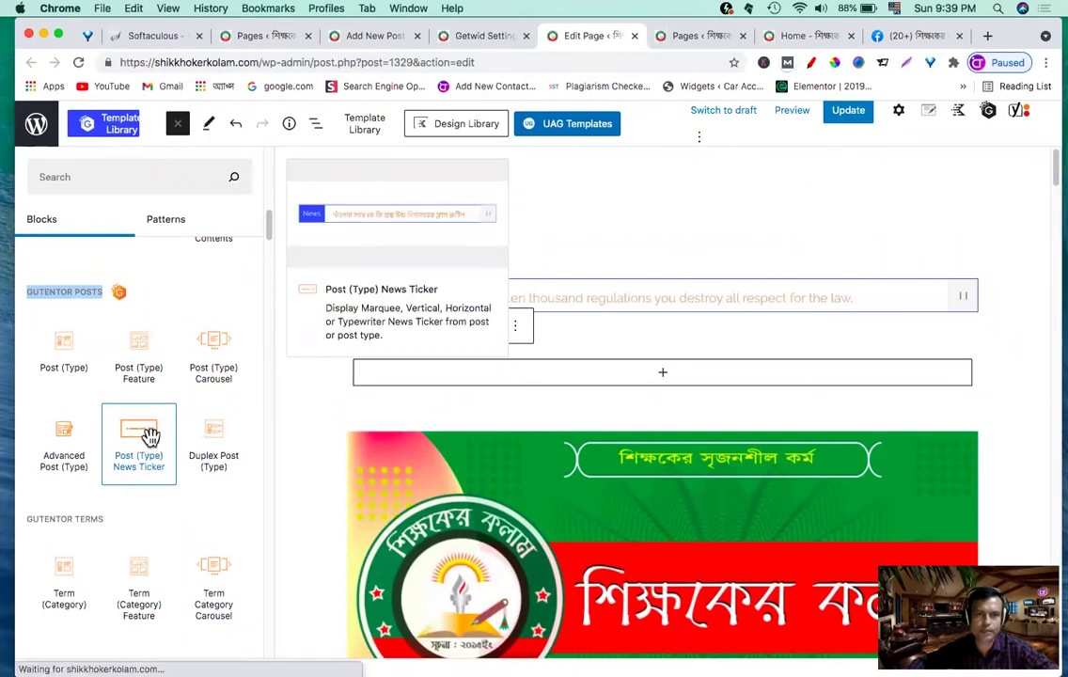
pyautogui.click(148, 435)
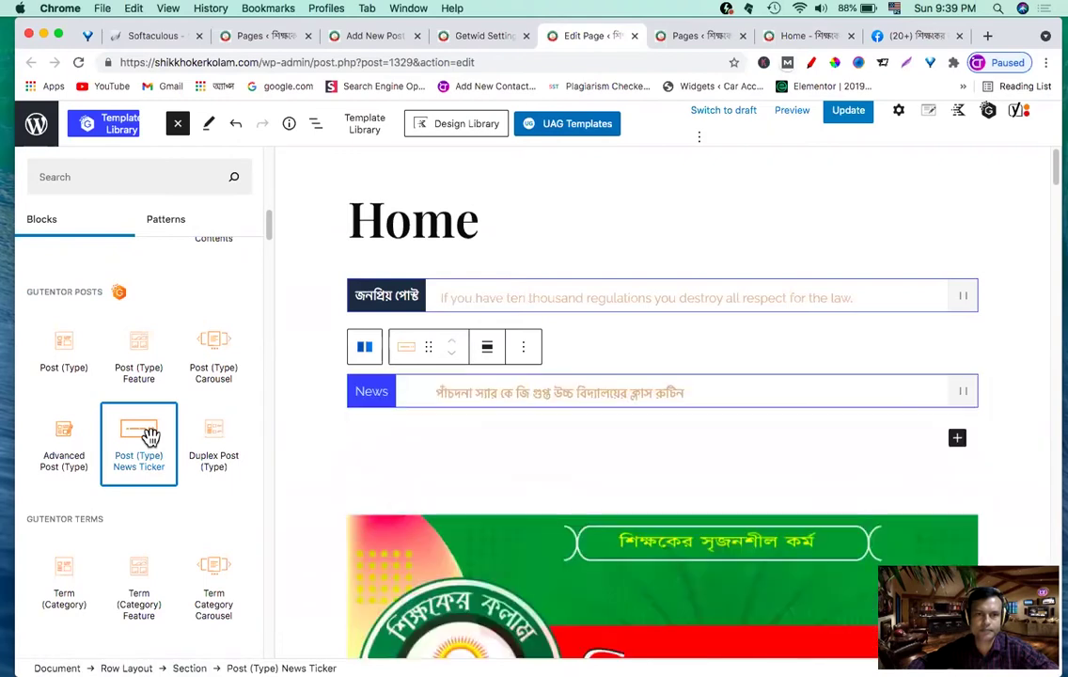
# Step: Search the block library for "news" and insert a second Post (Type) News Ticker into the same section
pyautogui.click(74, 176)
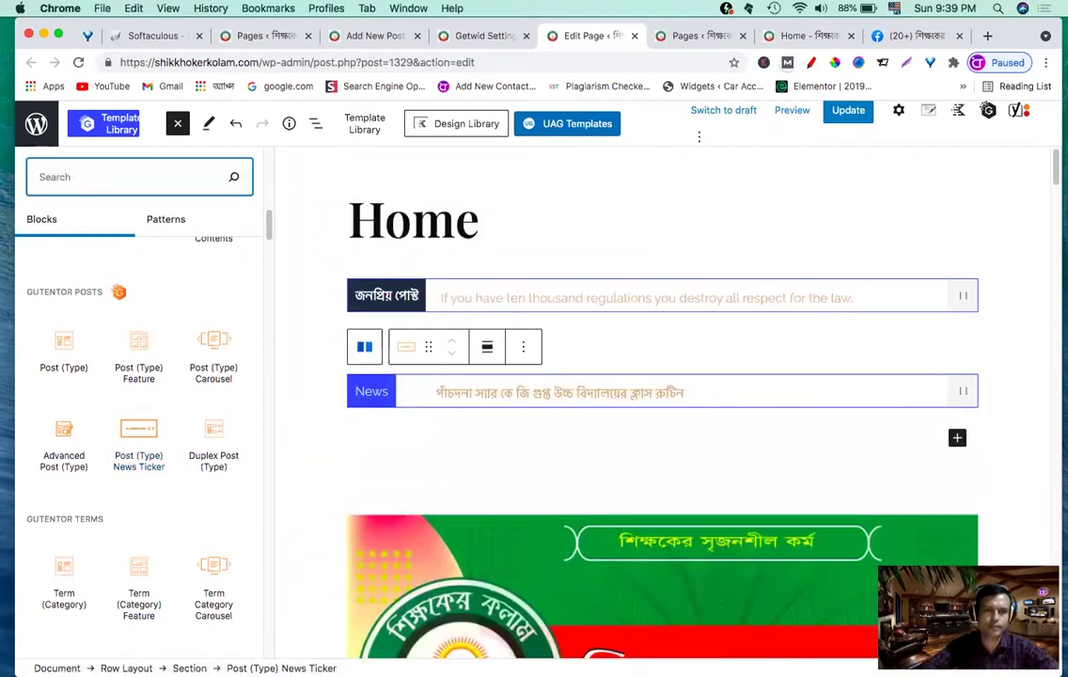
pyautogui.write('new')
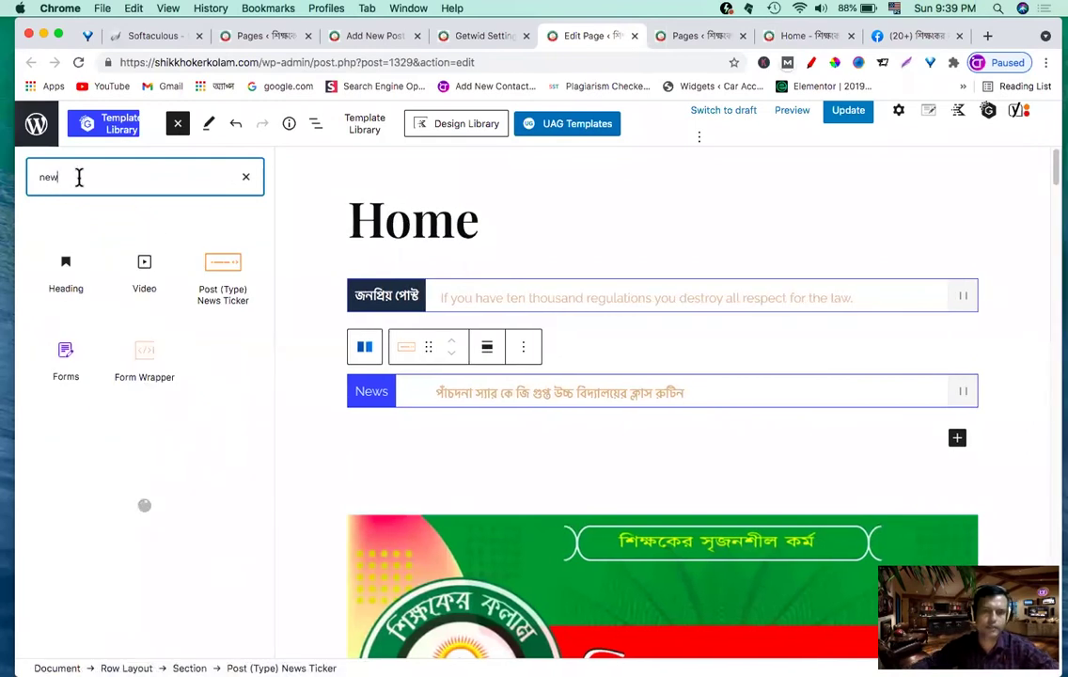
pyautogui.write('s')
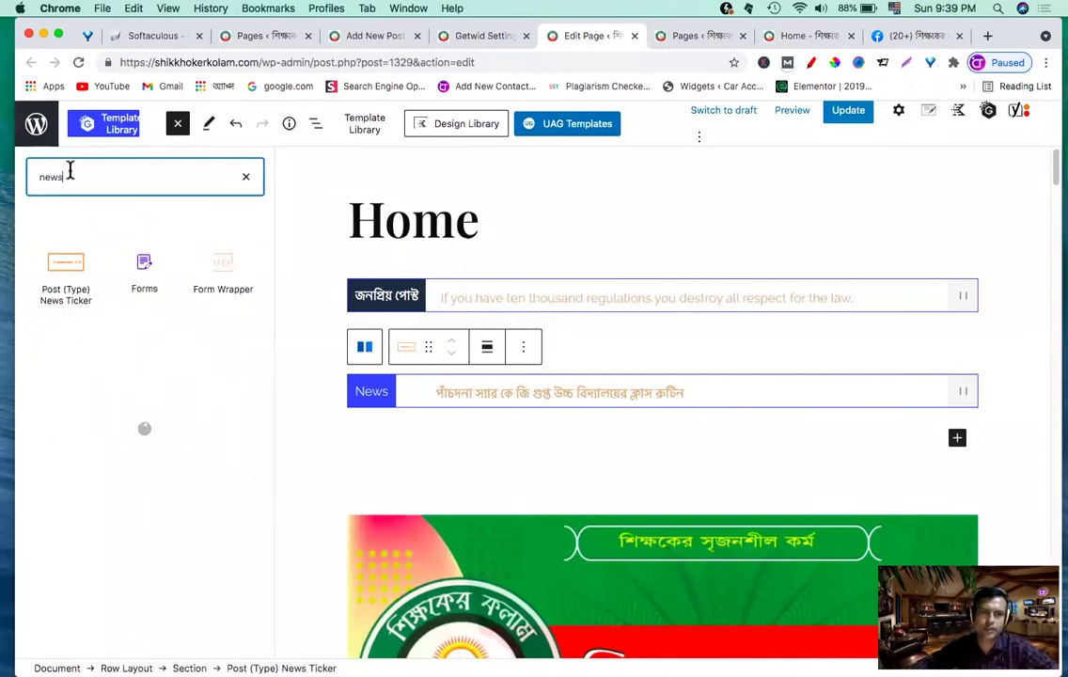
pyautogui.moveTo(74, 262)
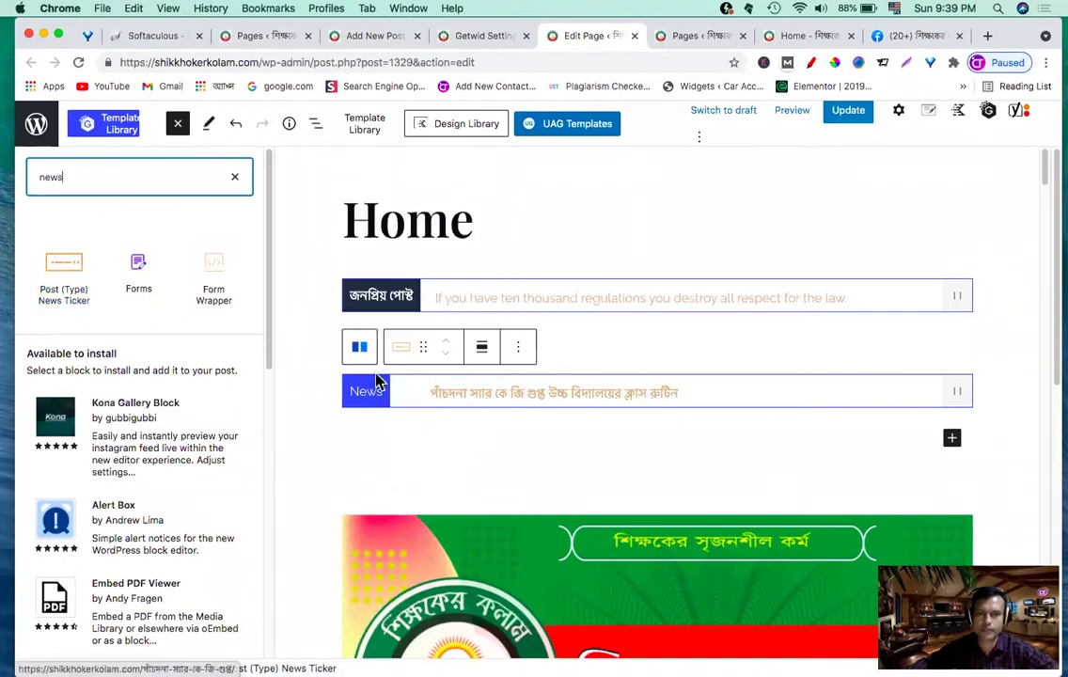
pyautogui.click(69, 270)
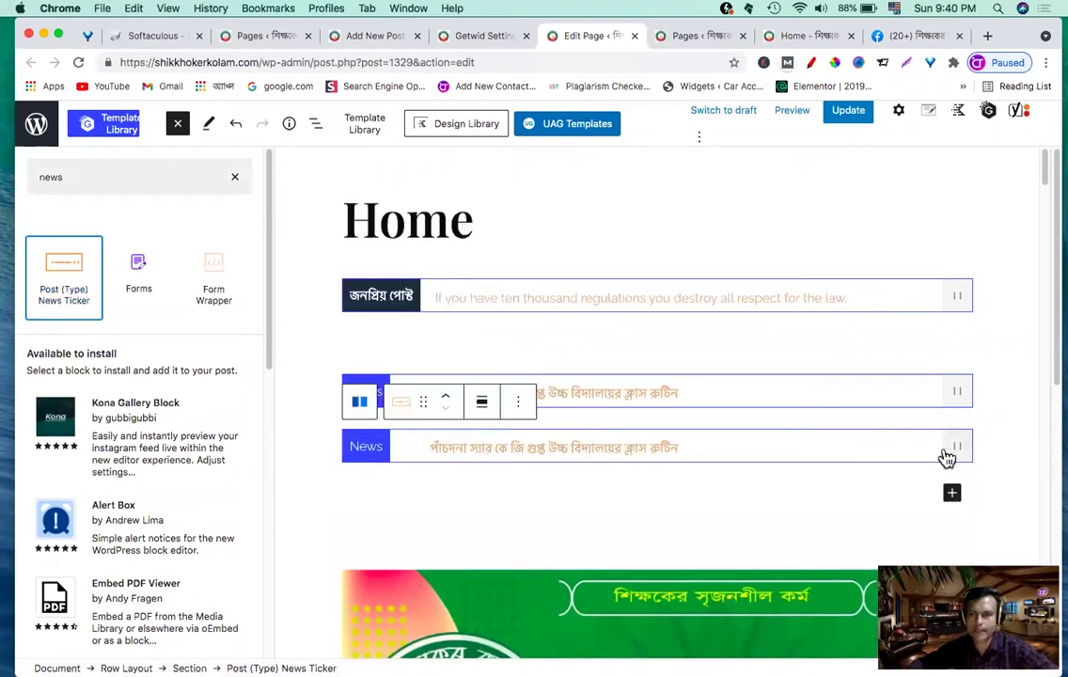
# Step: Remove the second Post (Type) News Ticker block from the row's section
pyautogui.click(518, 402)
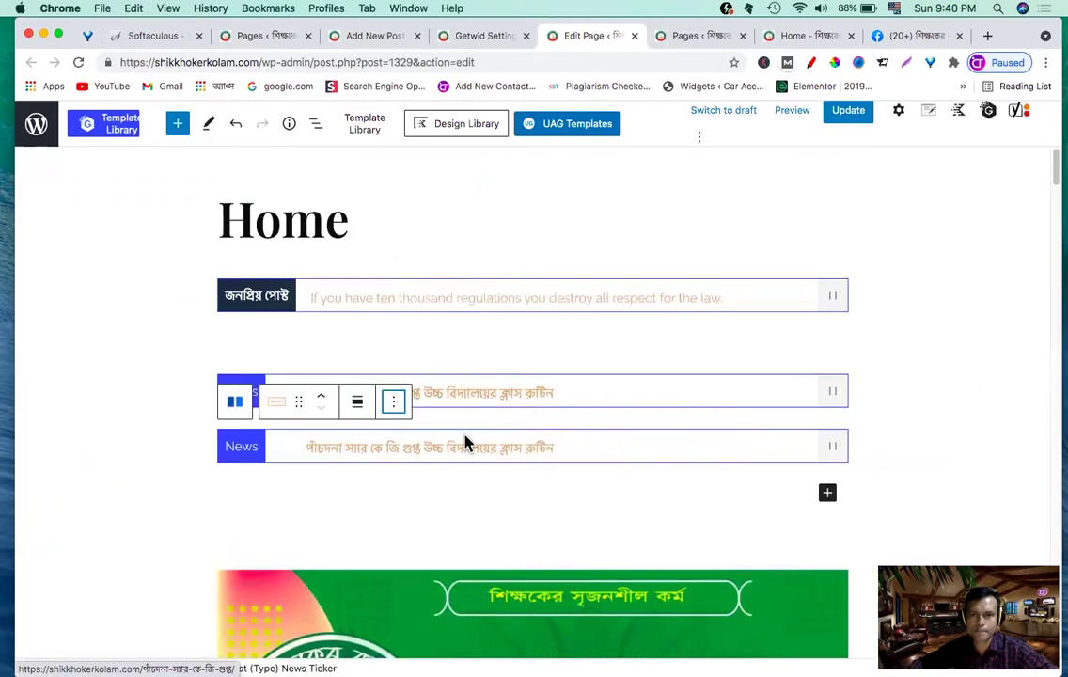
pyautogui.click(396, 404)
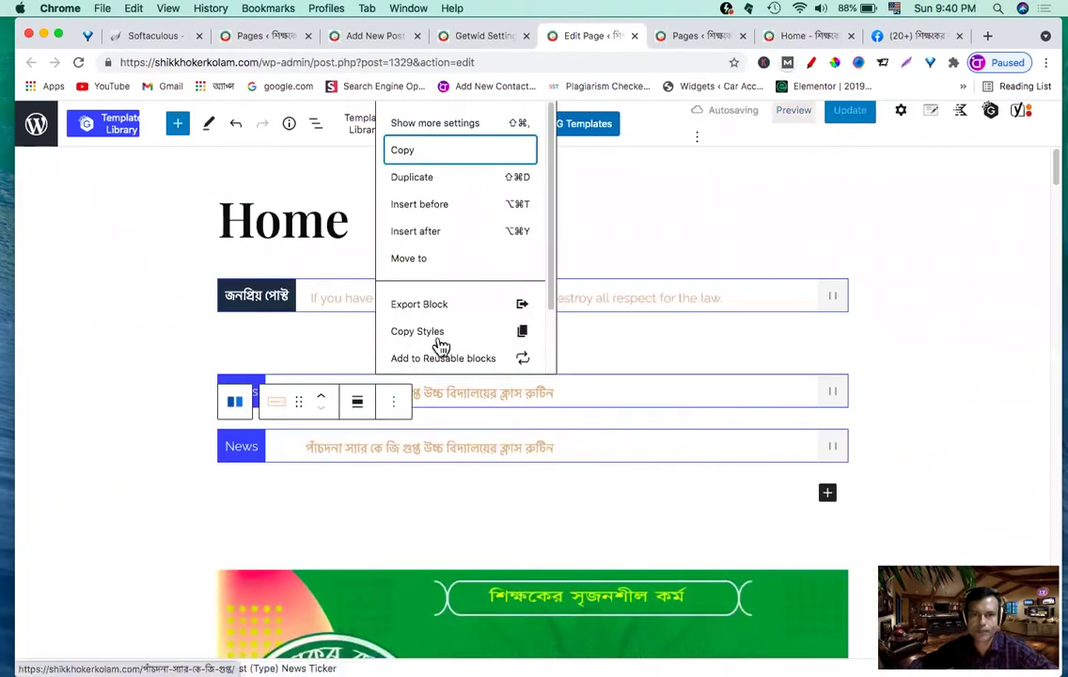
pyautogui.scroll(-2, 438, 349)
pyautogui.click(440, 353)
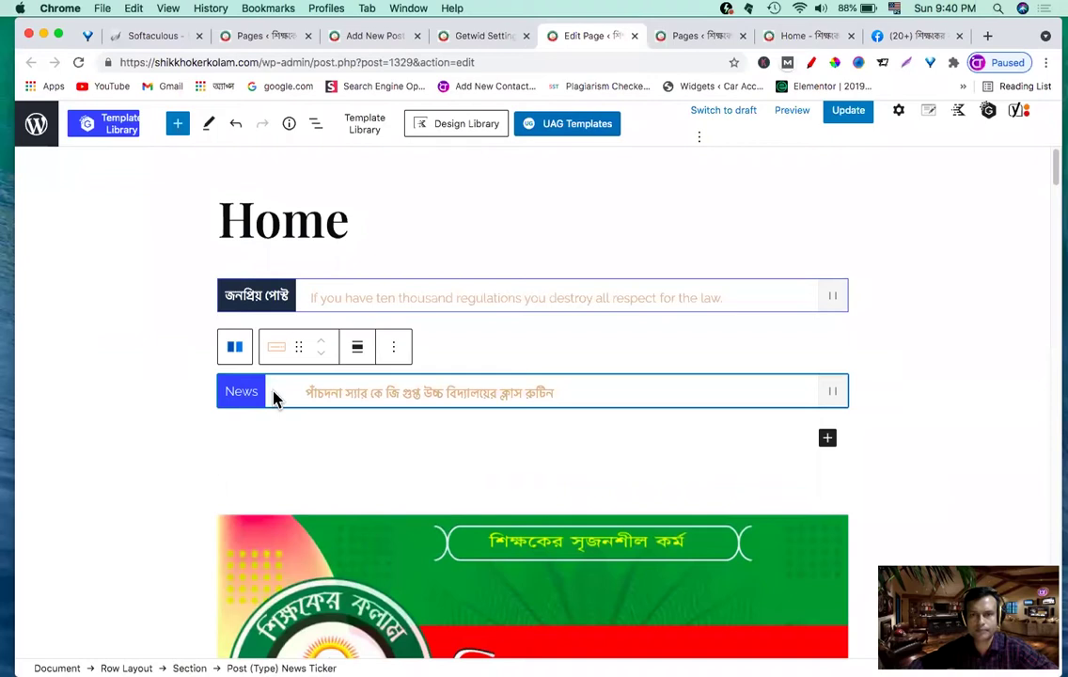
# Step: Remove the old news ticker block labelled "জনপ্রিয় পোস্ট" directly below the Home page title
pyautogui.click(318, 300)
pyautogui.click(562, 245)
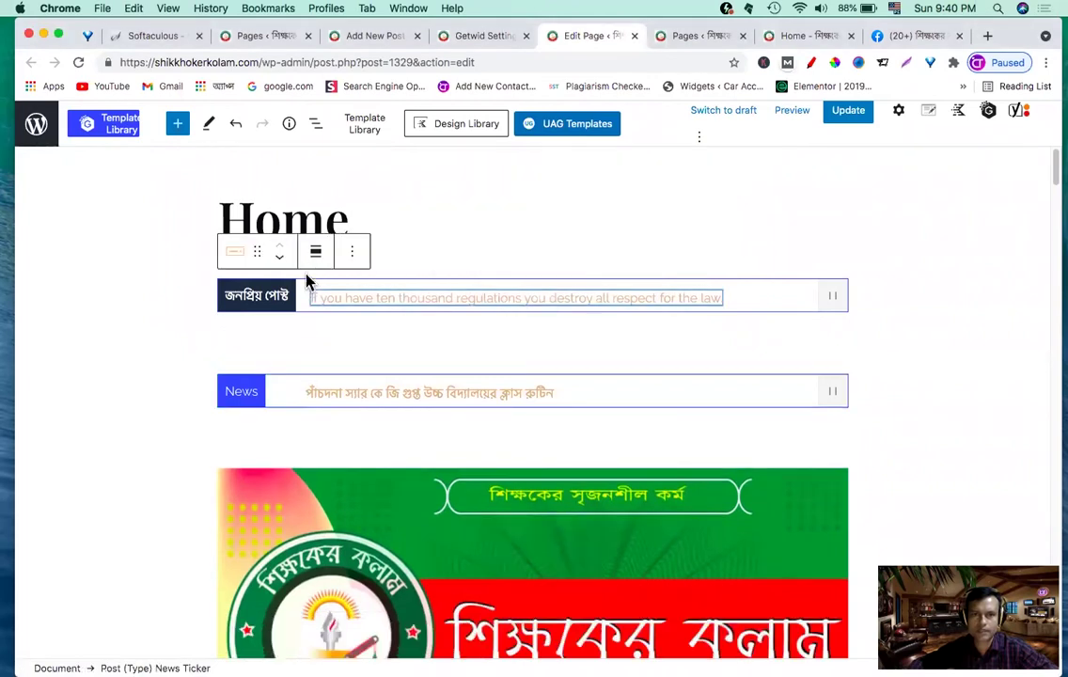
pyautogui.click(350, 246)
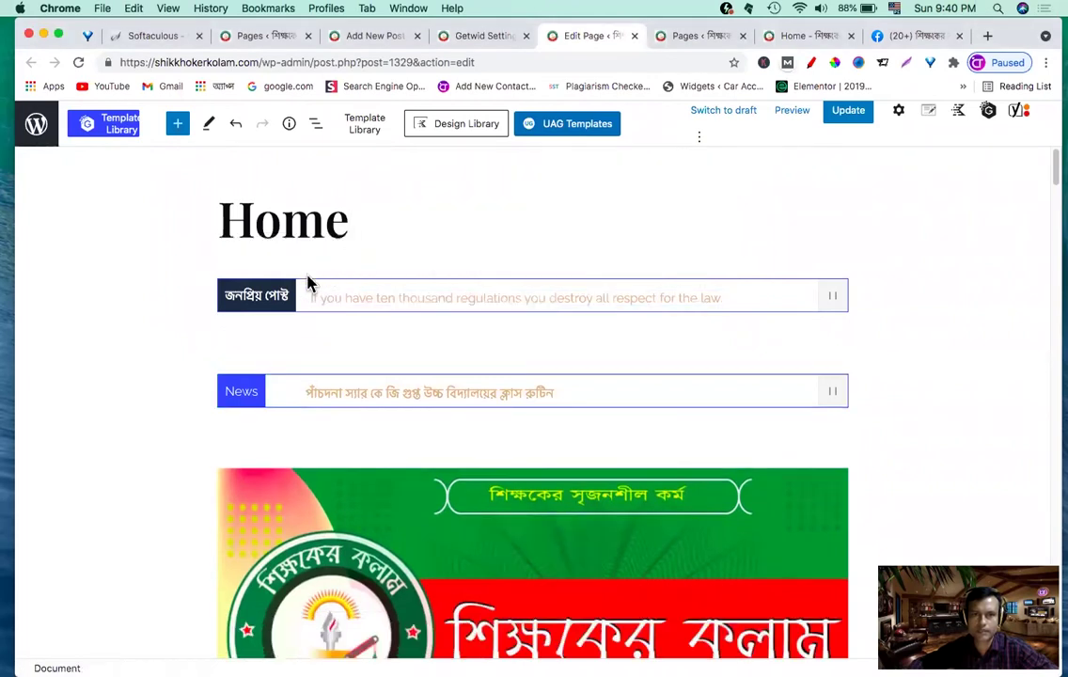
pyautogui.click(340, 271)
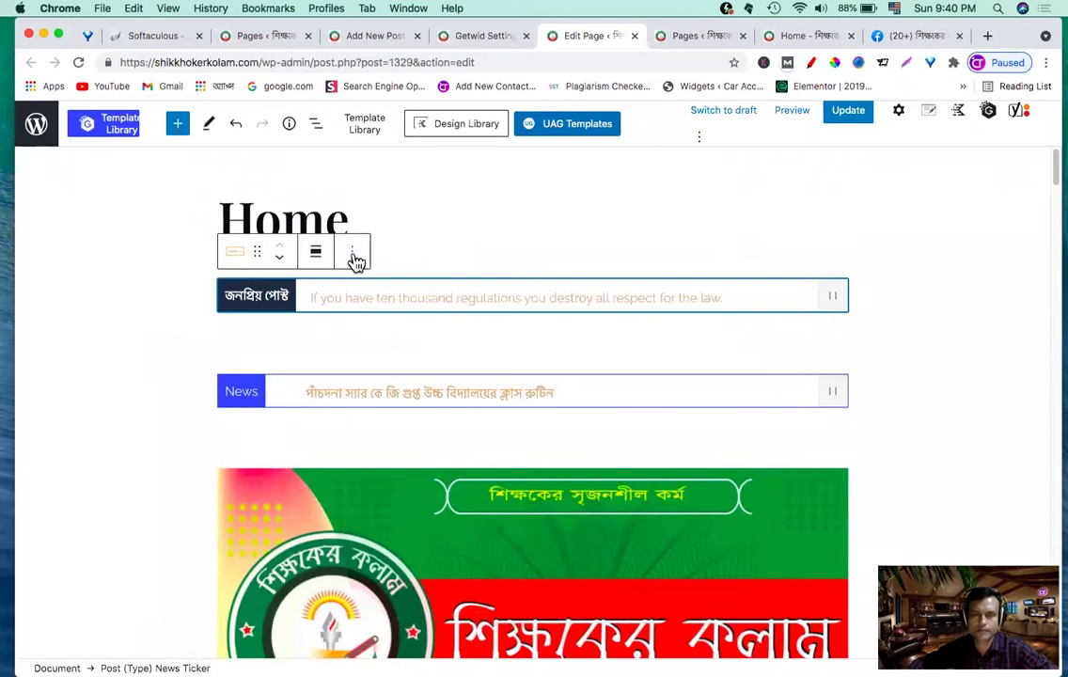
pyautogui.click(353, 256)
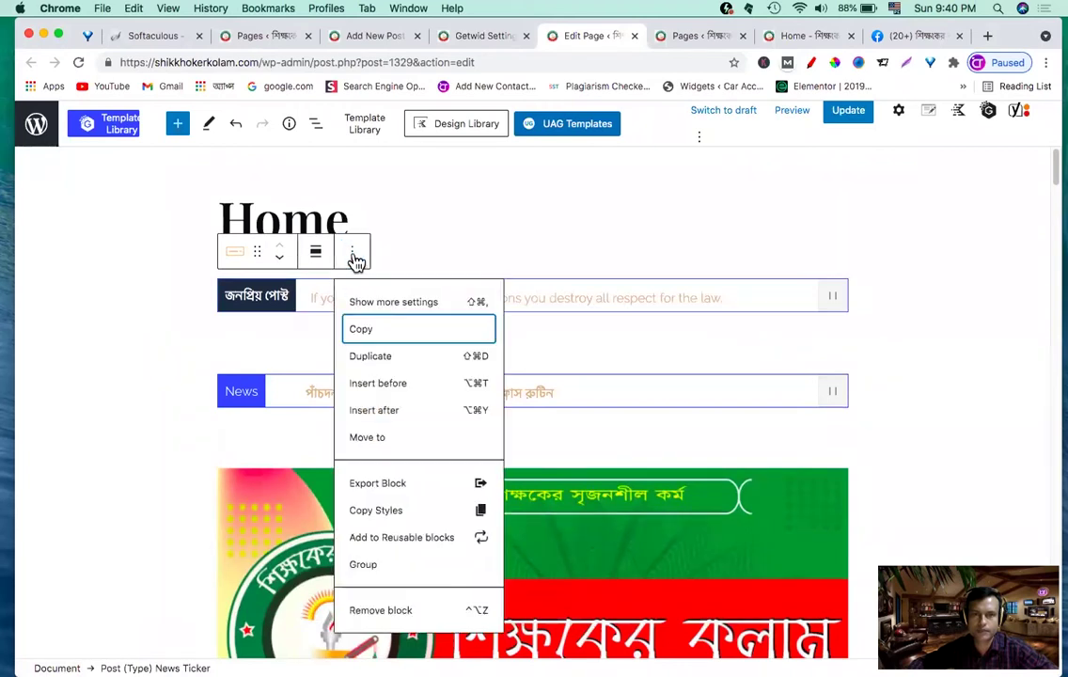
pyautogui.click(395, 610)
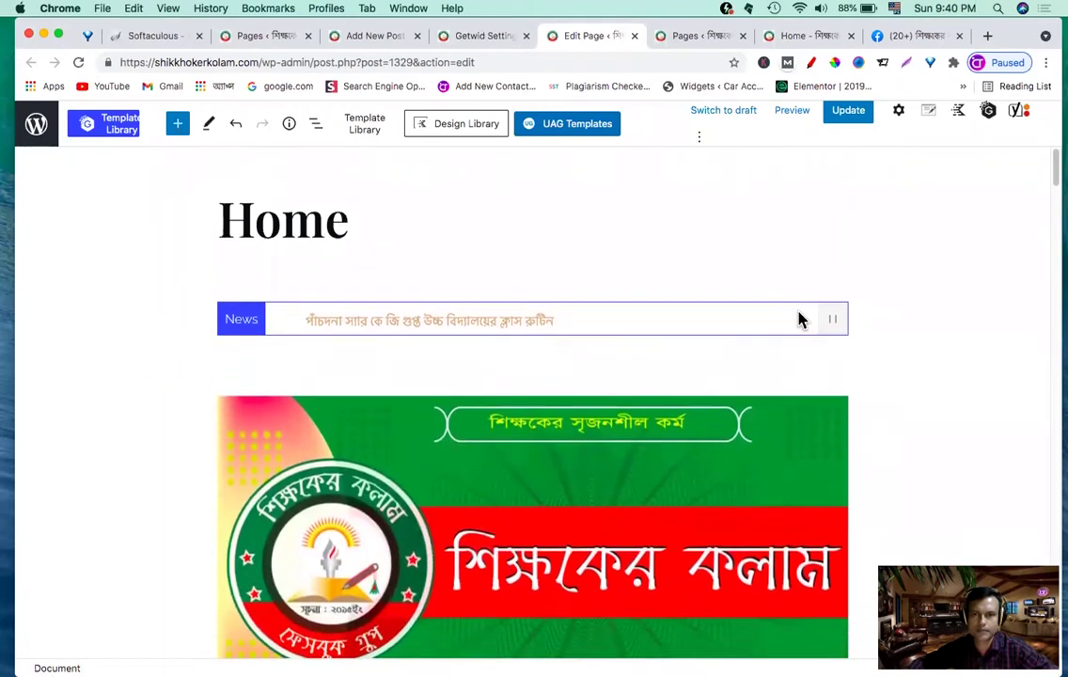
# Step: Examine the block options and transformations available for the row's section and the News Ticker inside it
pyautogui.click(301, 302)
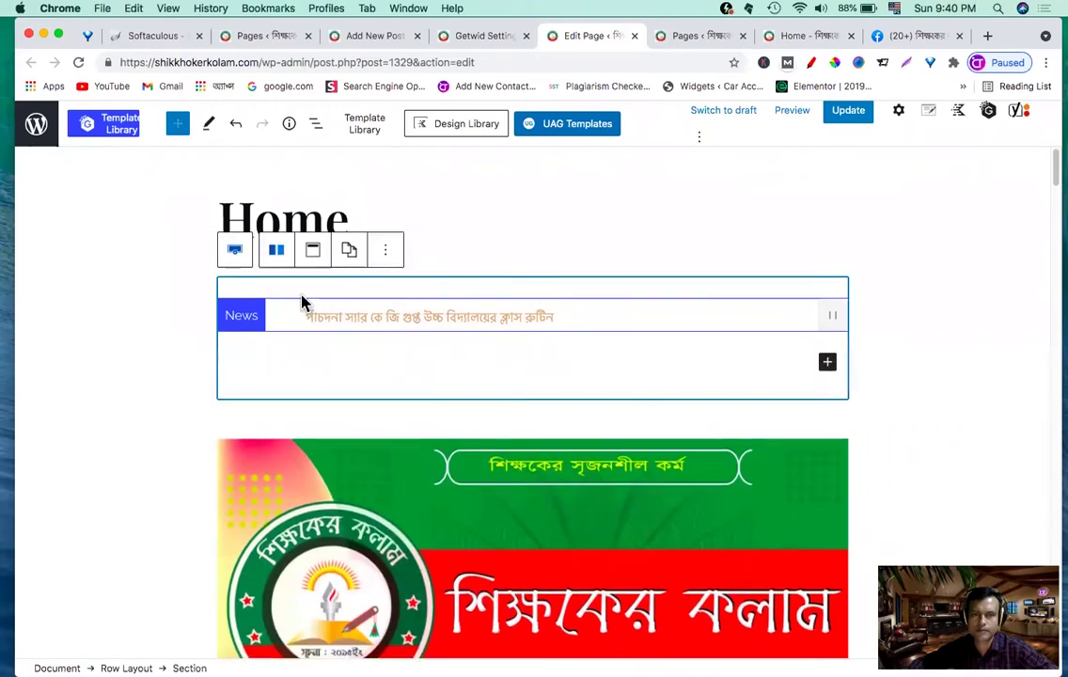
pyautogui.click(385, 254)
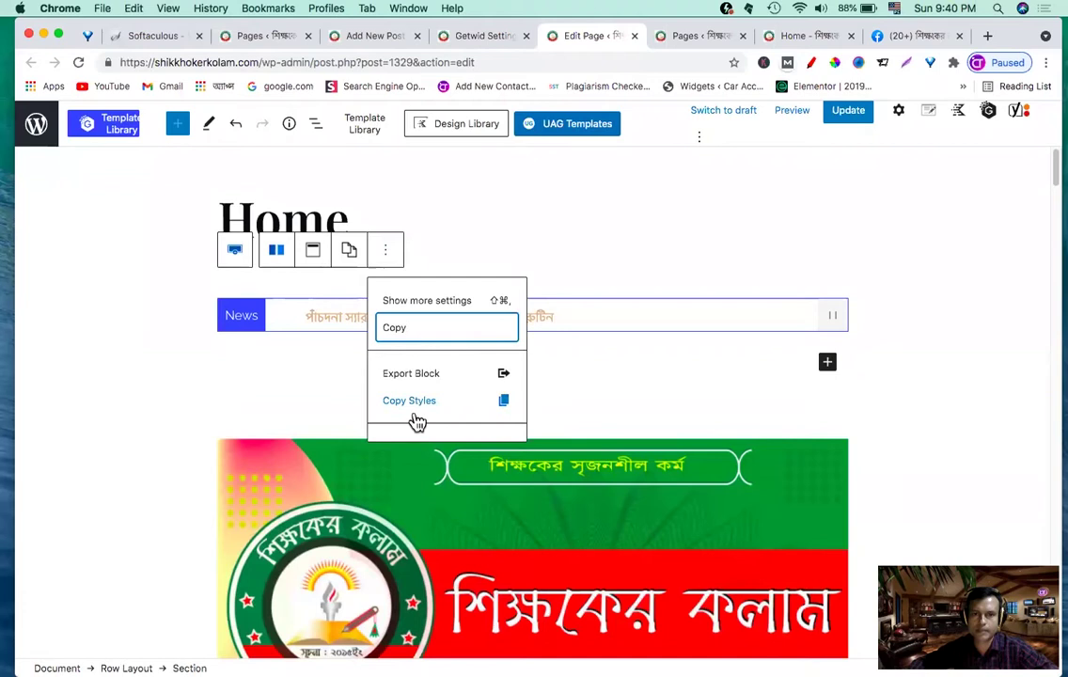
pyautogui.click(384, 250)
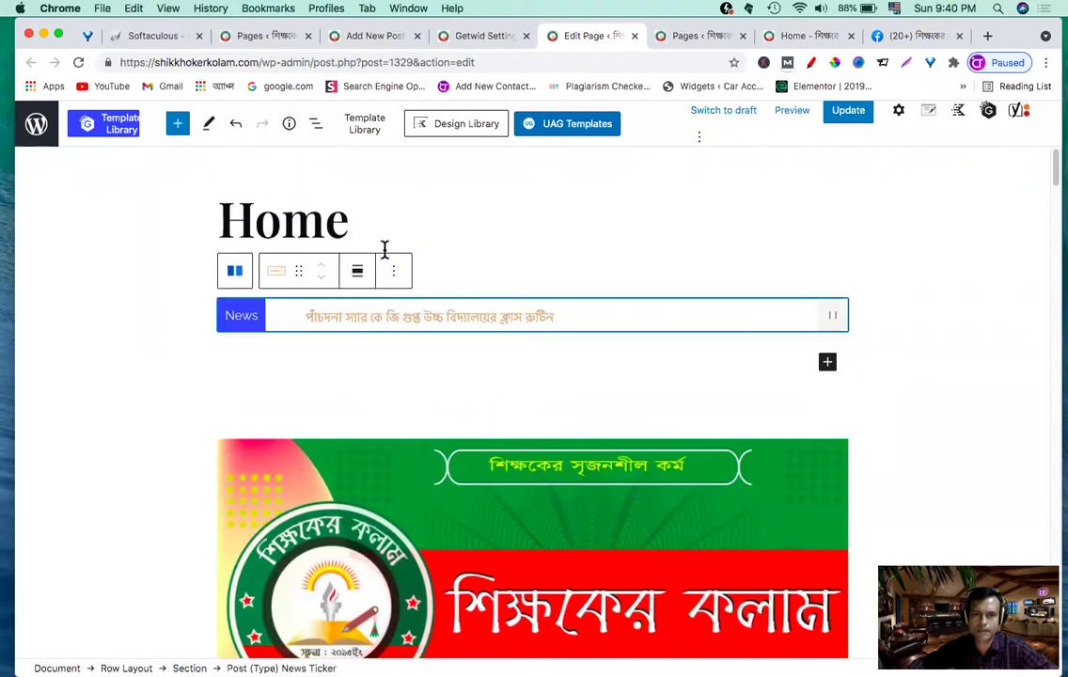
pyautogui.click(370, 279)
pyautogui.click(296, 298)
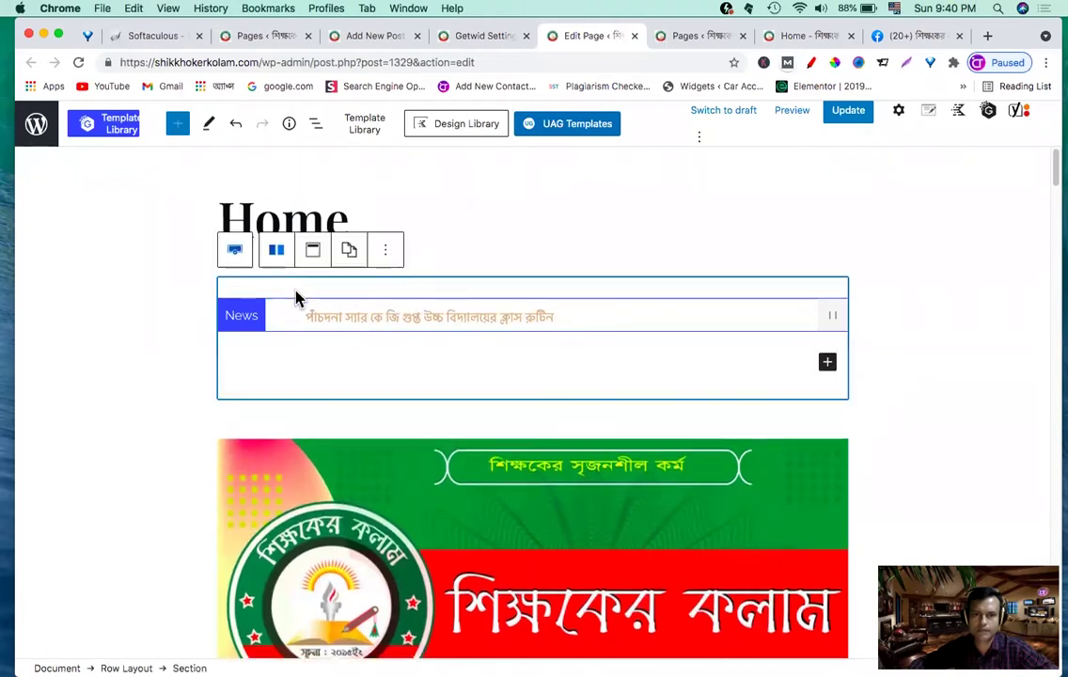
pyautogui.click(385, 250)
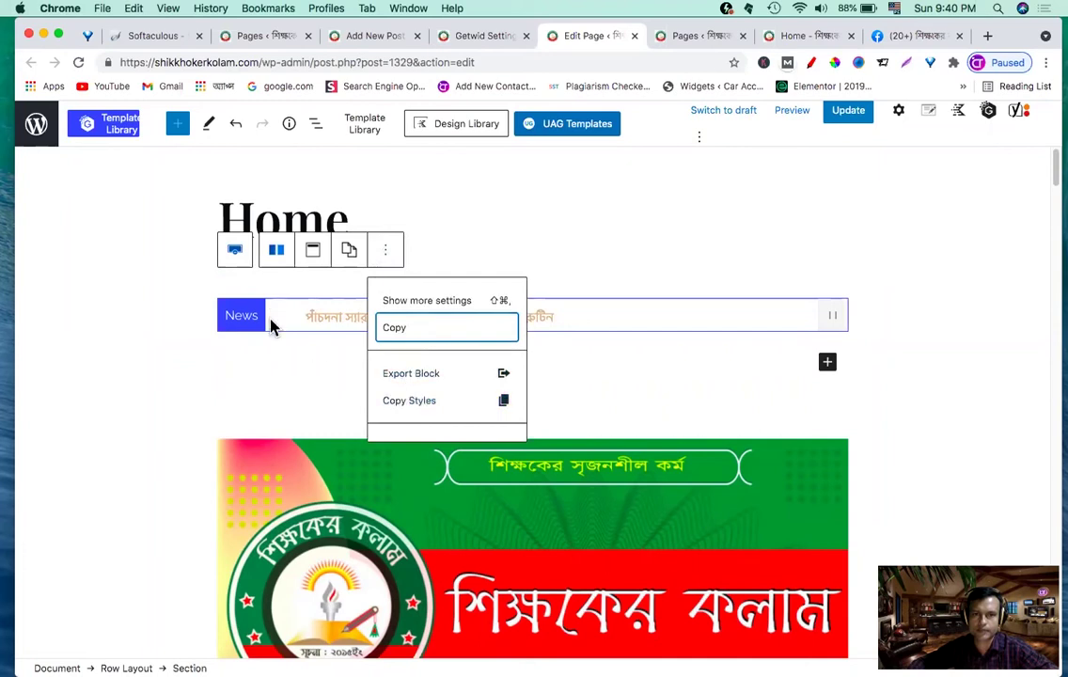
pyautogui.click(264, 289)
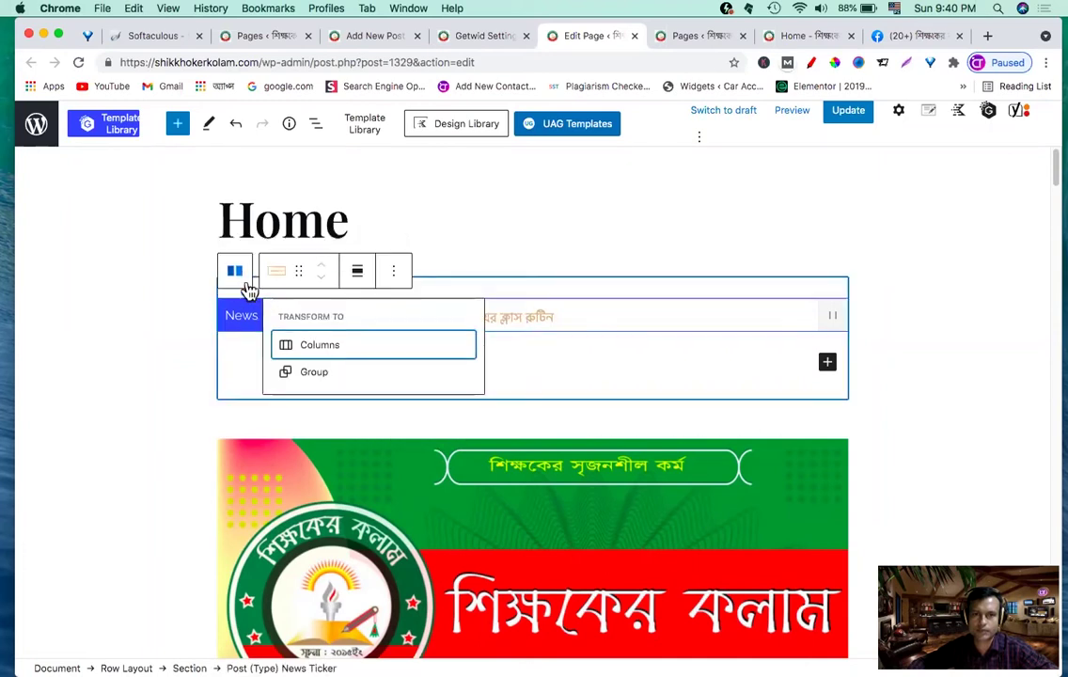
pyautogui.click(269, 271)
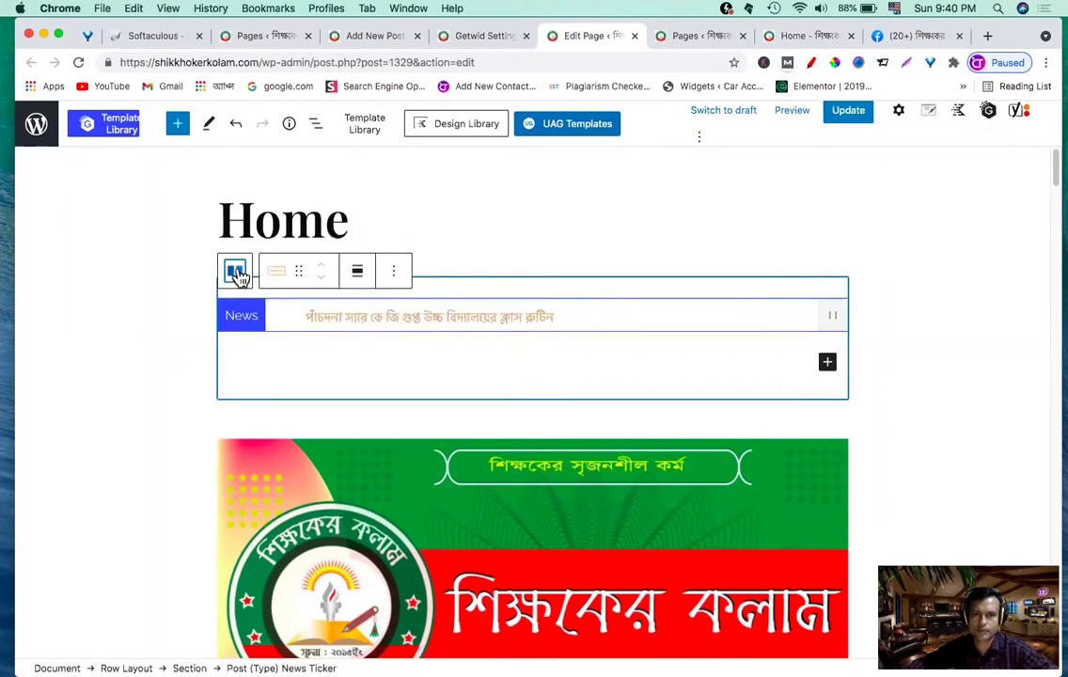
pyautogui.click(238, 275)
pyautogui.click(386, 252)
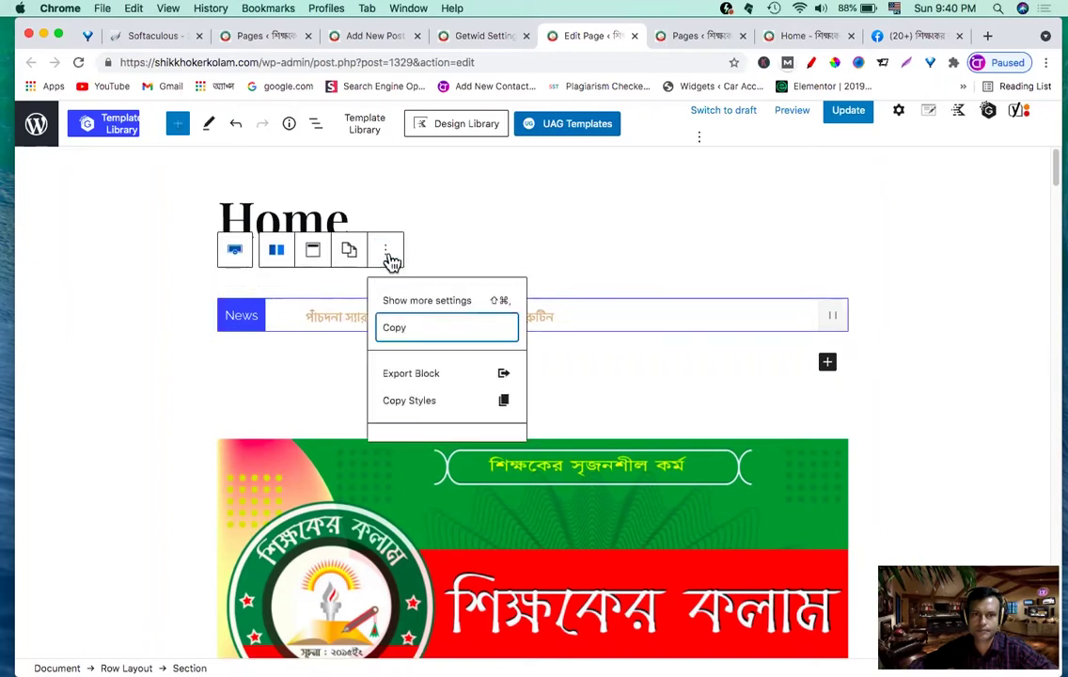
pyautogui.click(250, 340)
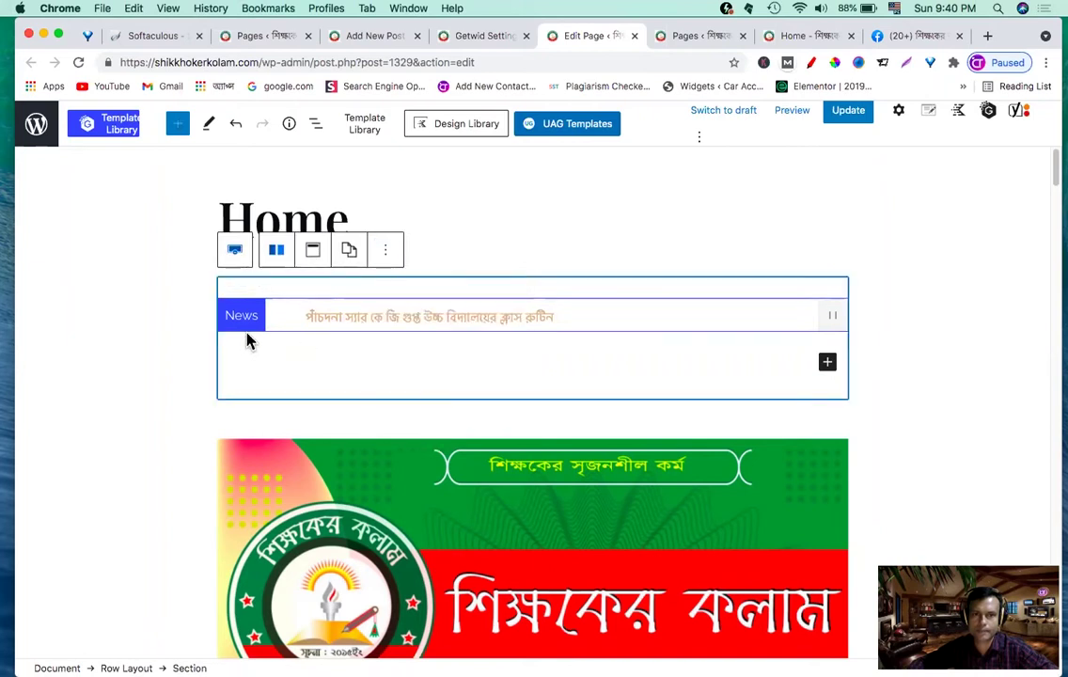
# Step: Remove the Row Layout block containing the News Ticker below the Home page title
pyautogui.click(386, 252)
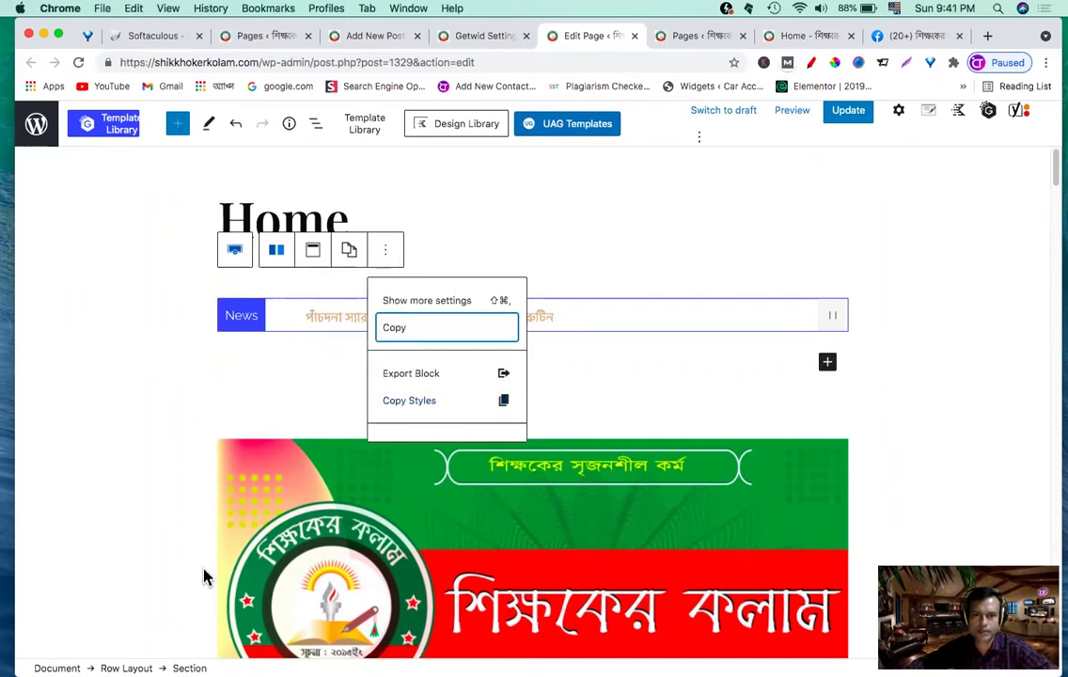
pyautogui.click(319, 357)
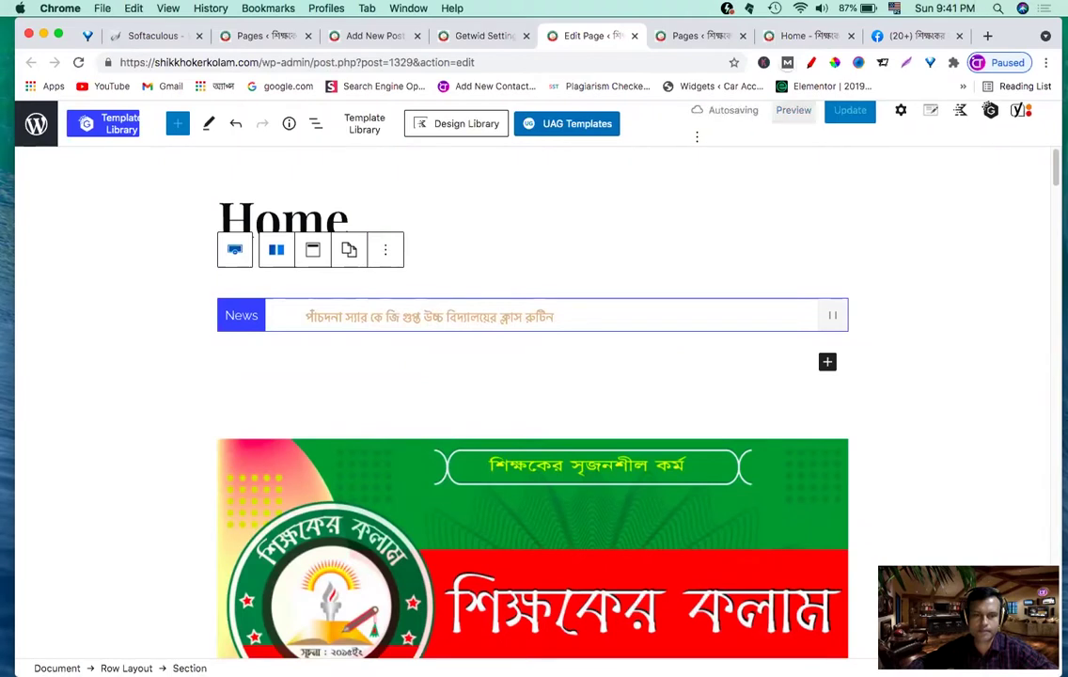
pyautogui.click(357, 270)
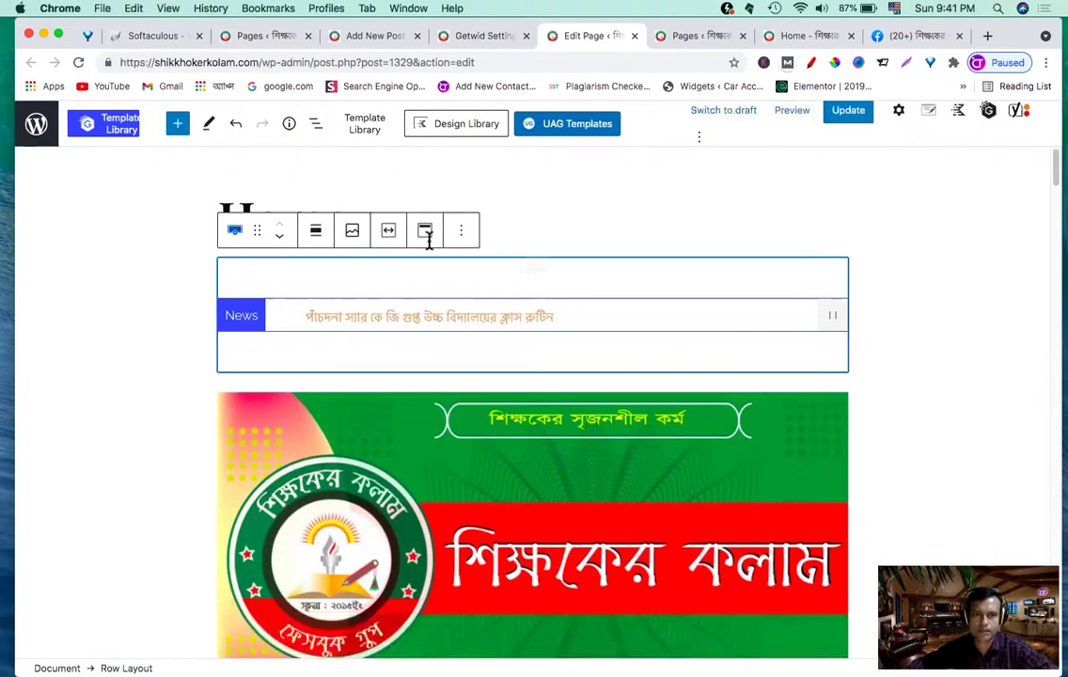
pyautogui.click(461, 232)
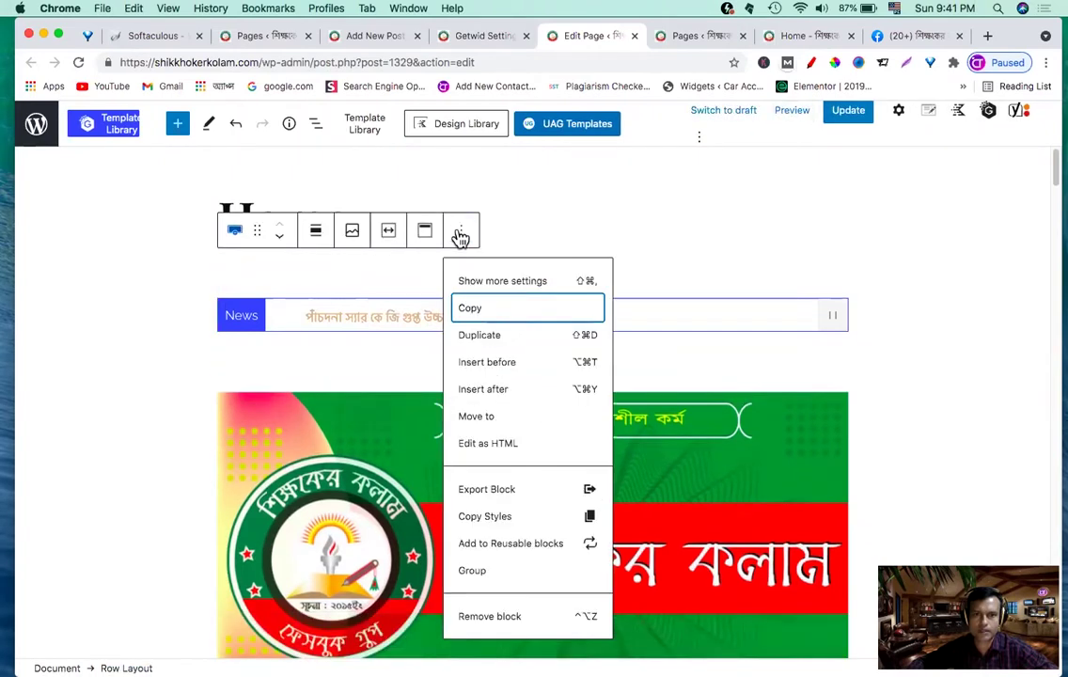
pyautogui.click(490, 616)
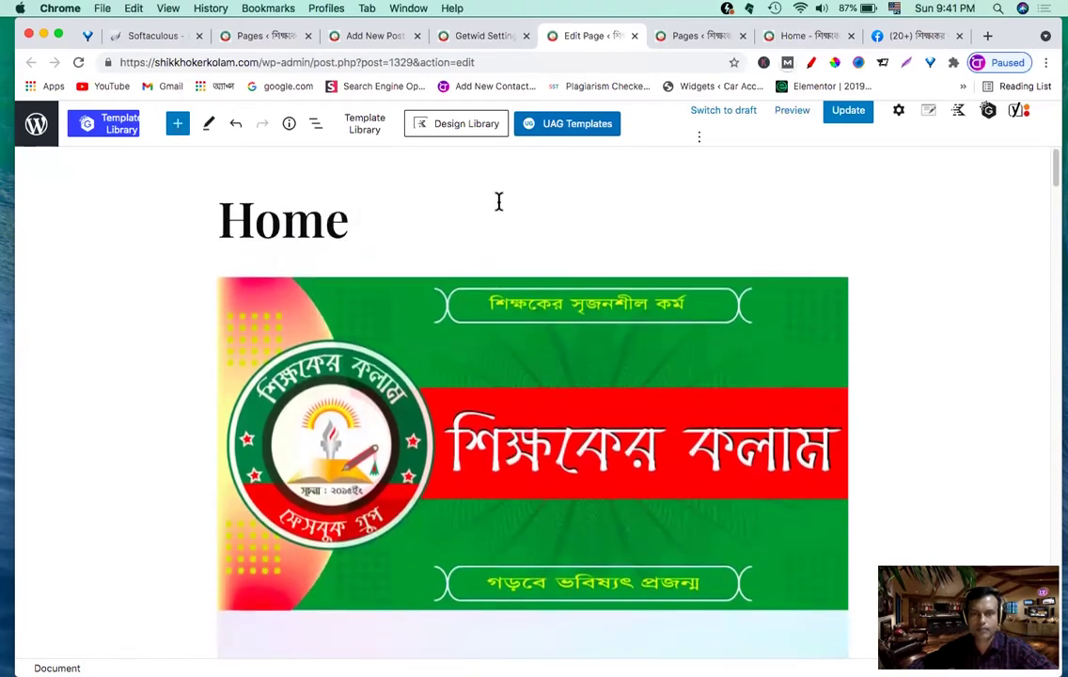
# Step: Insert a new single-column Row Layout block between the Home title and the banner image's row
pyautogui.click(790, 241)
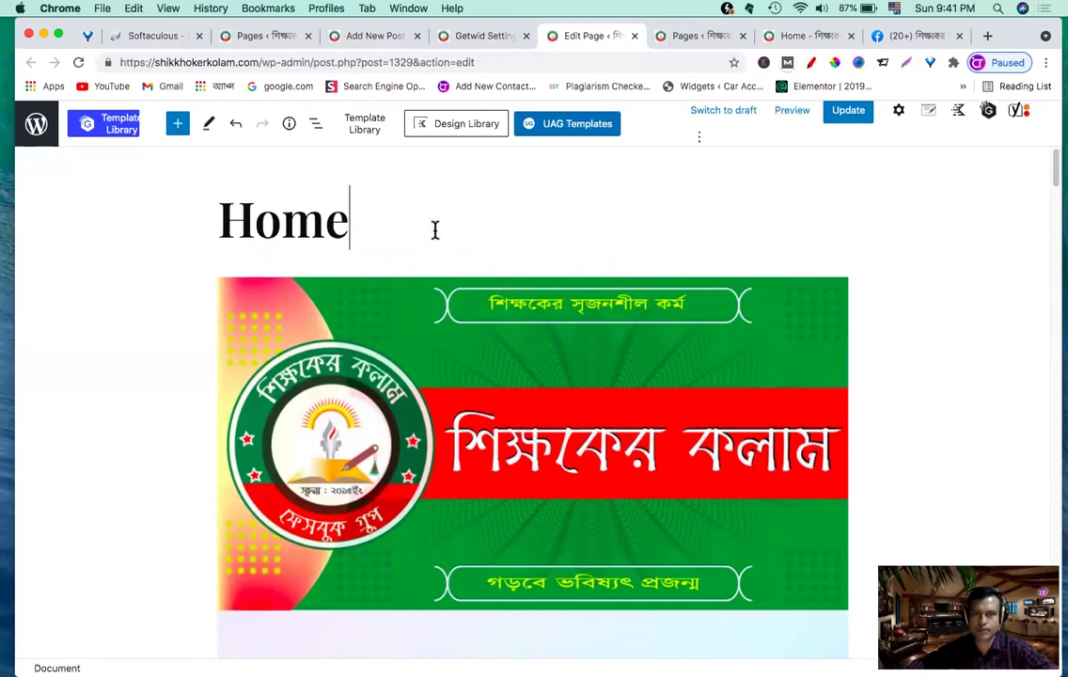
pyautogui.click(719, 271)
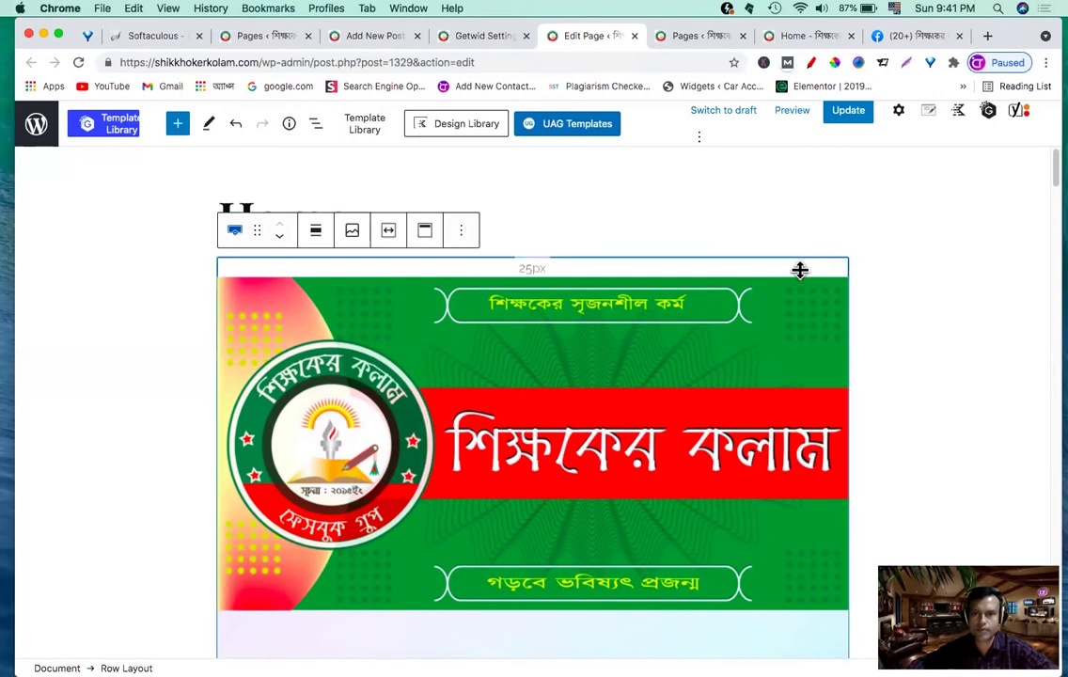
pyautogui.click(461, 235)
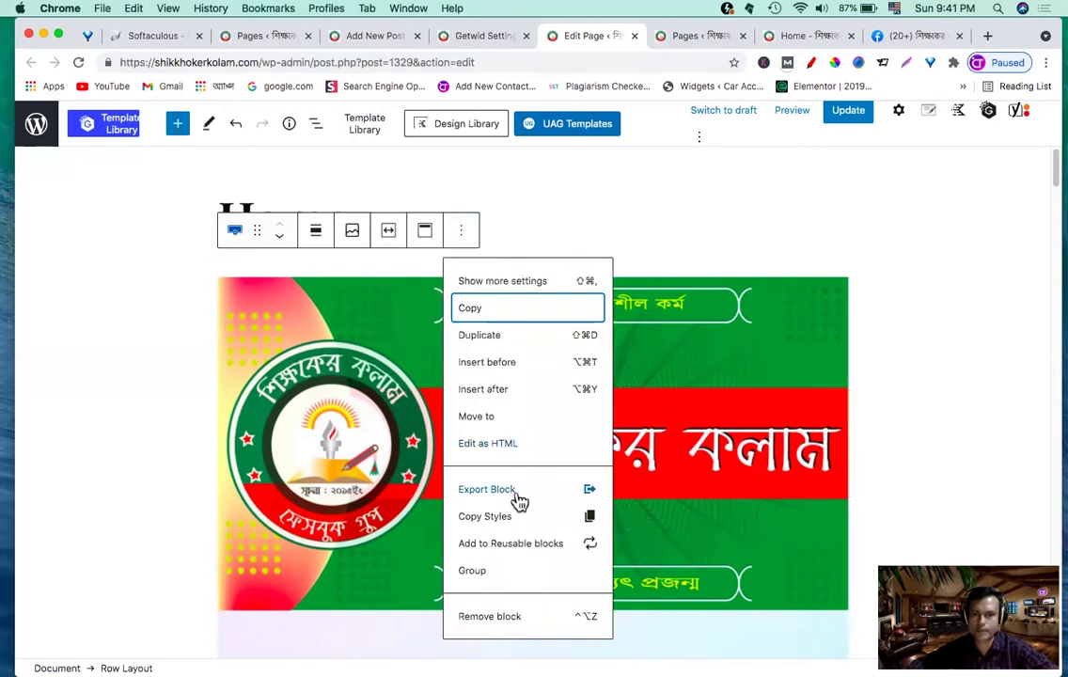
pyautogui.click(490, 366)
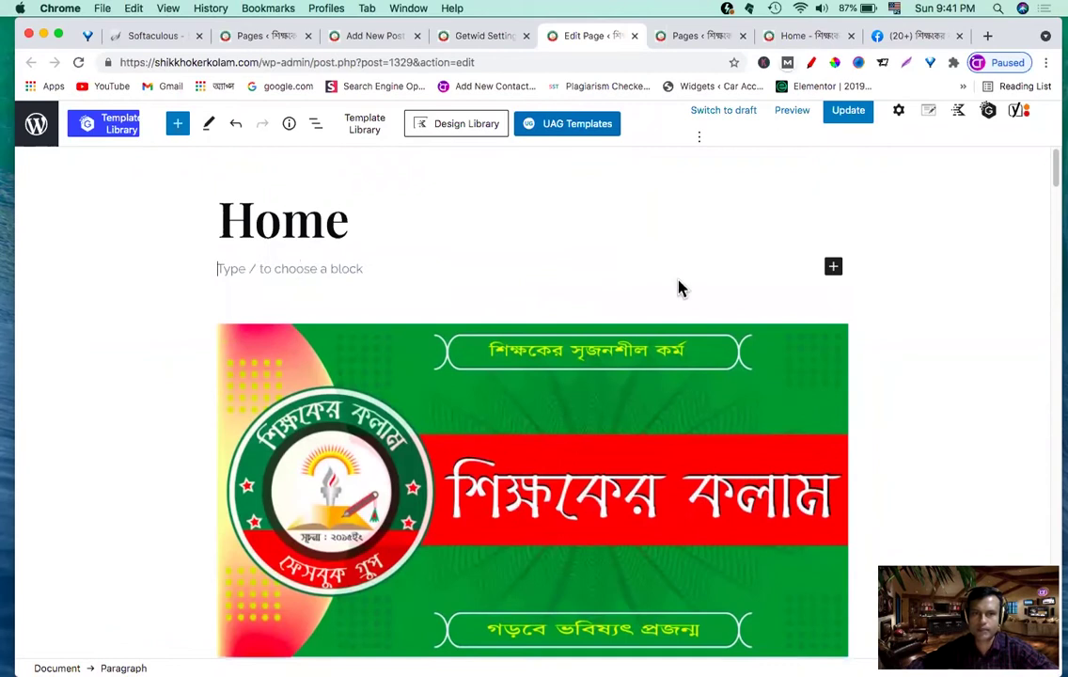
pyautogui.click(834, 269)
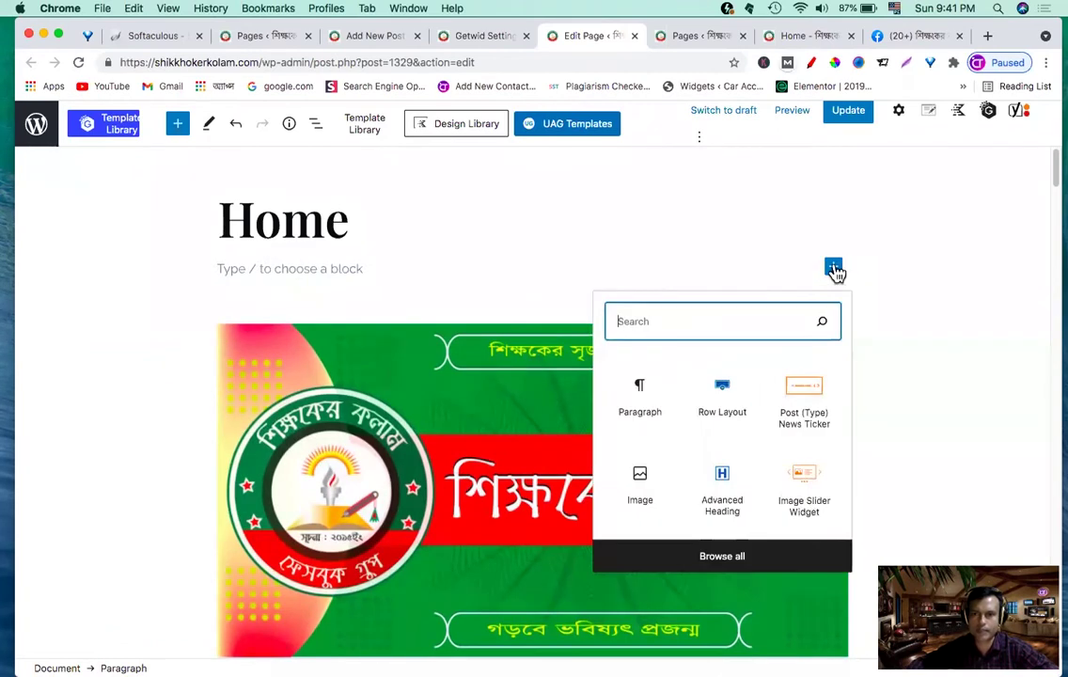
pyautogui.click(725, 393)
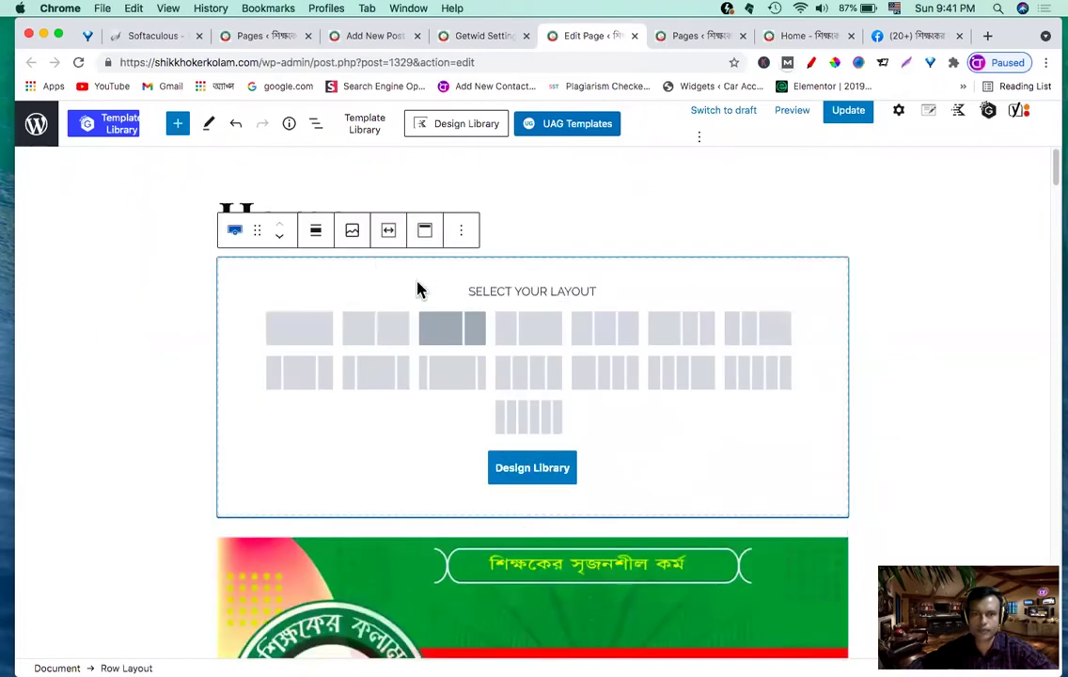
pyautogui.click(299, 338)
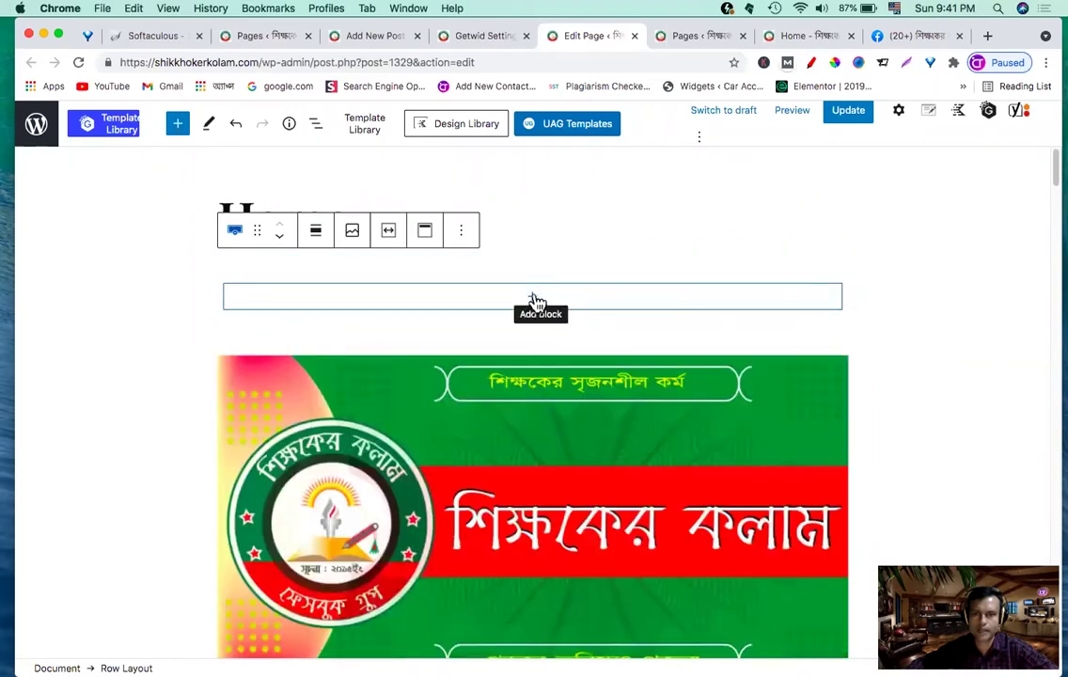
# Step: Search for "news" blocks to add to the new row's empty section
pyautogui.click(533, 301)
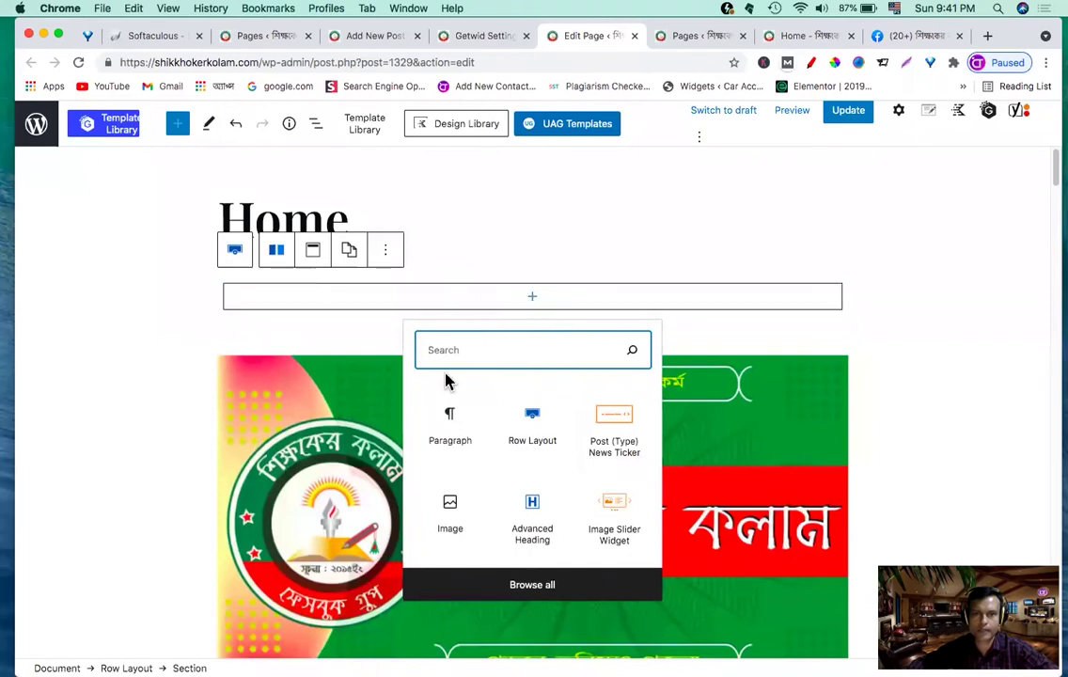
pyautogui.write('n ')
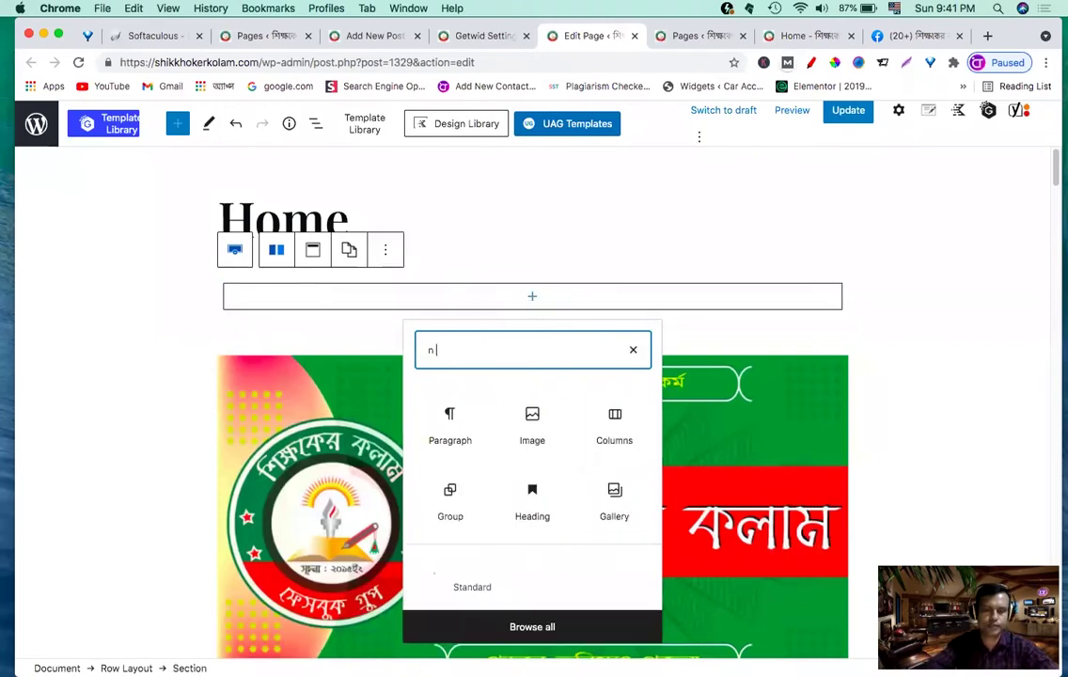
pyautogui.write('es')
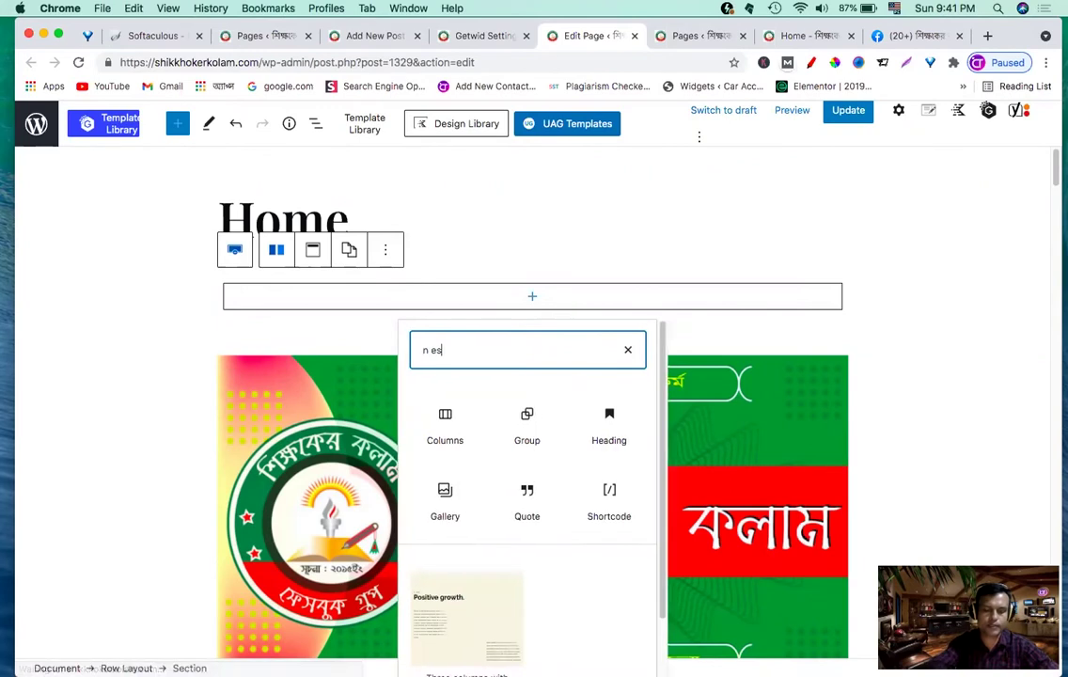
pyautogui.press('BackSpace')
pyautogui.write('ws')
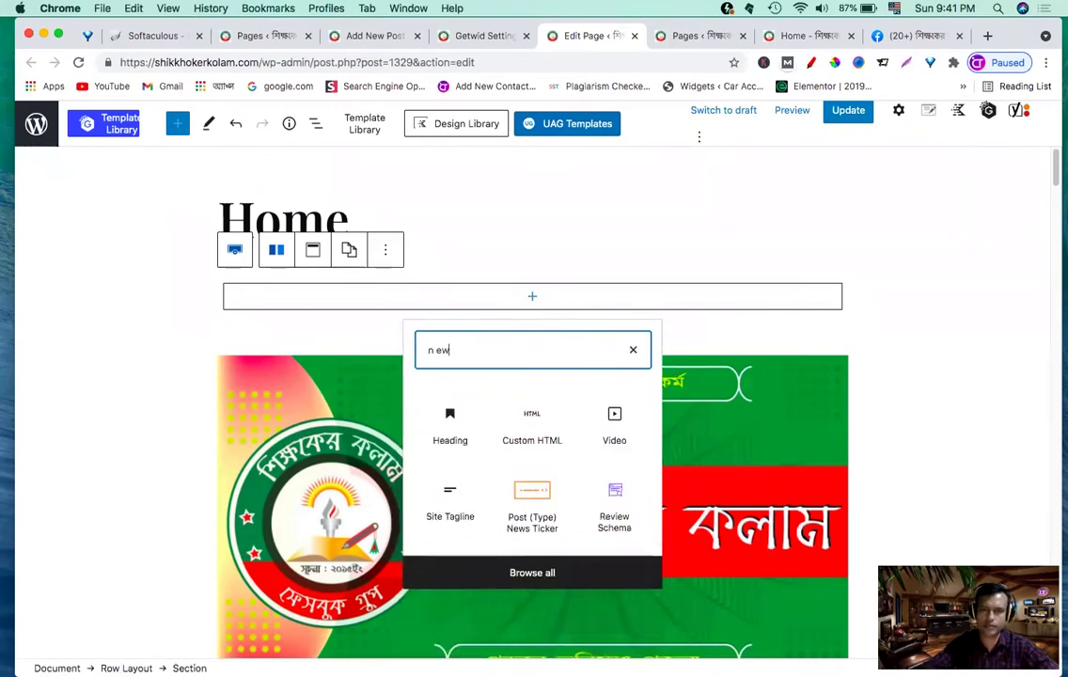
pyautogui.click(439, 352)
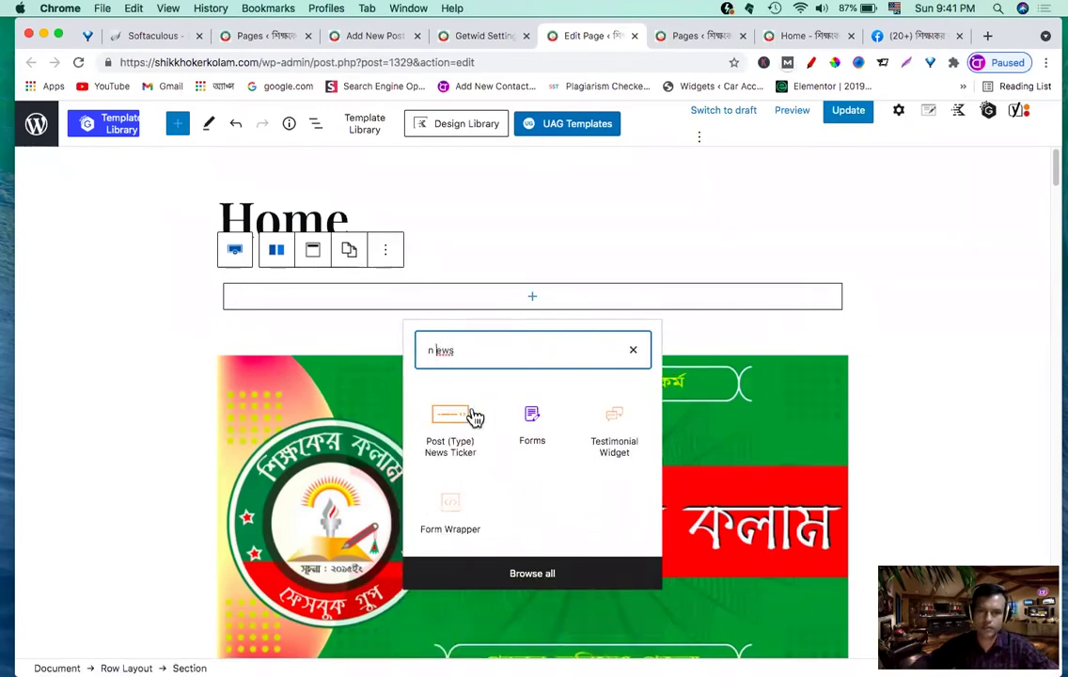
pyautogui.press('BackSpace')
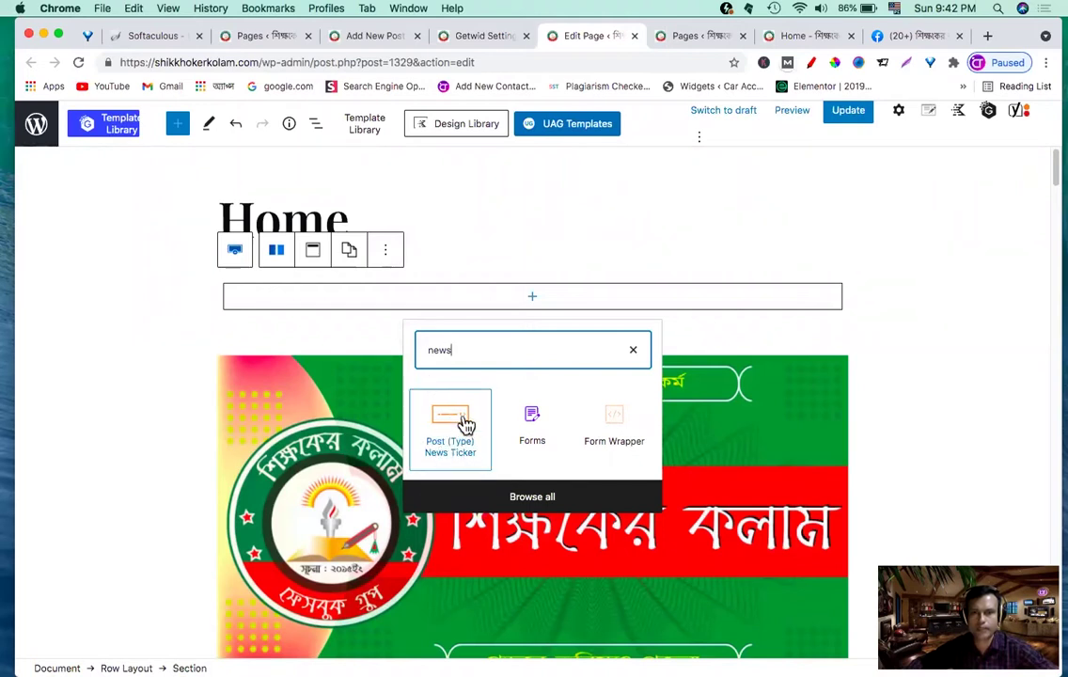
# Step: Browse the full block library for "news" and insert a Post (Type) News Ticker into the new row's section
pyautogui.click(541, 505)
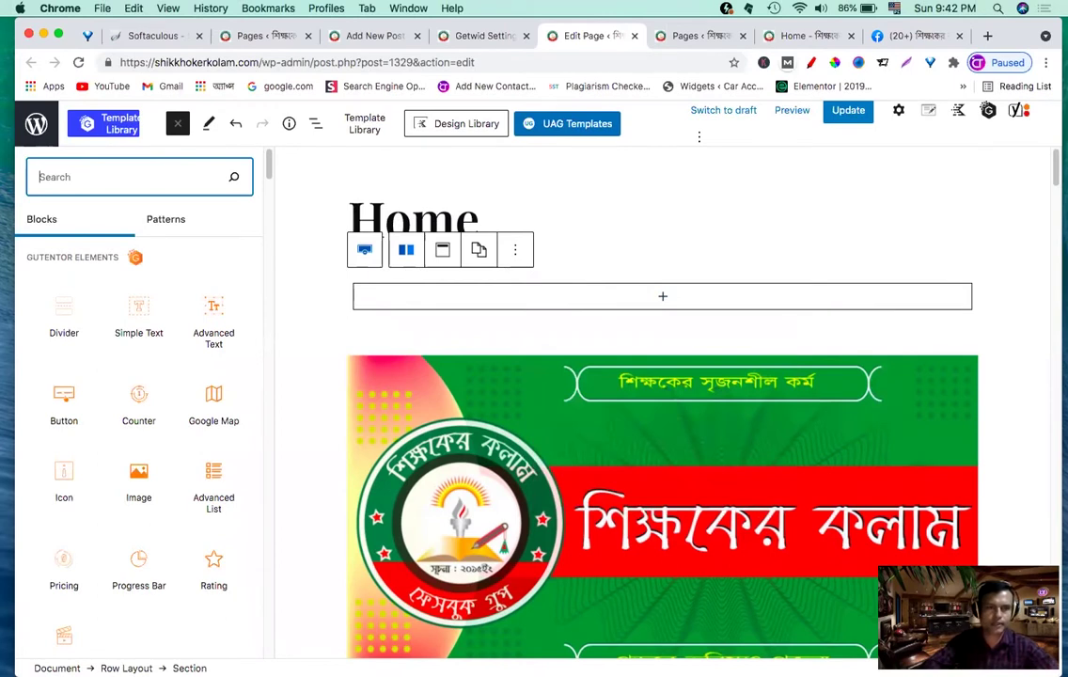
pyautogui.write('ne')
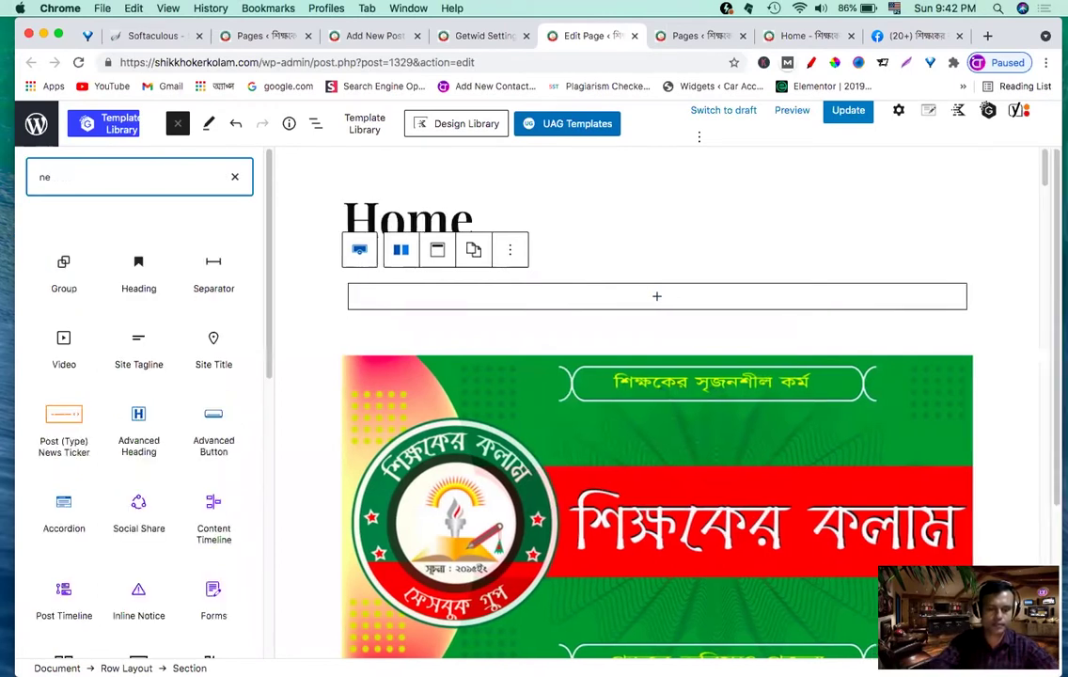
pyautogui.write('ws')
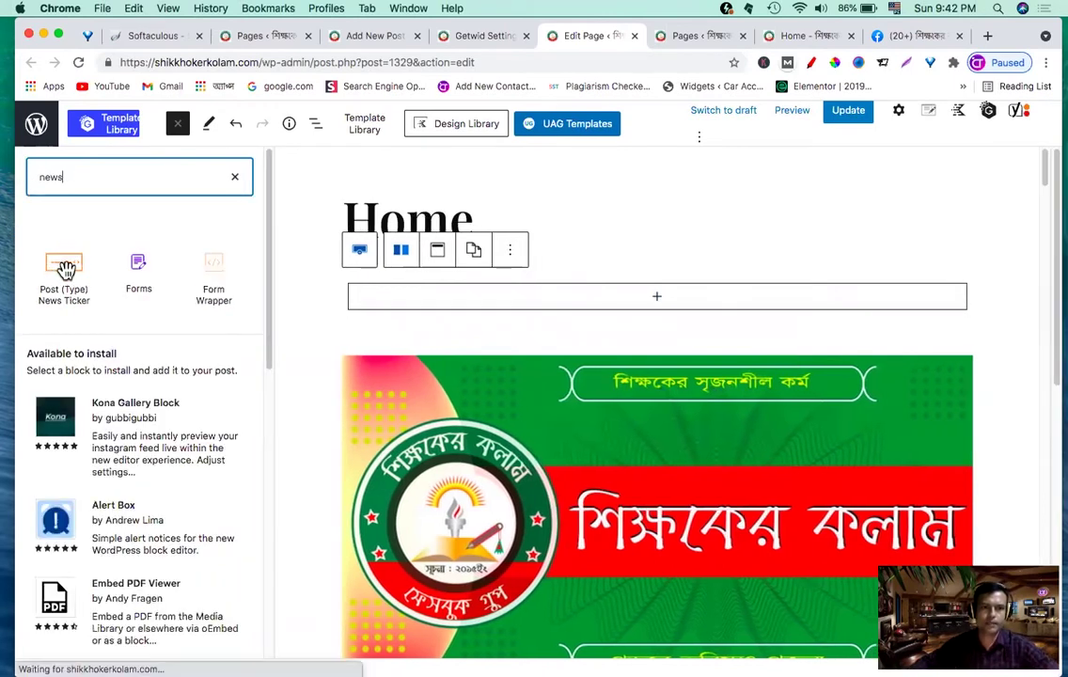
pyautogui.moveTo(64, 271)
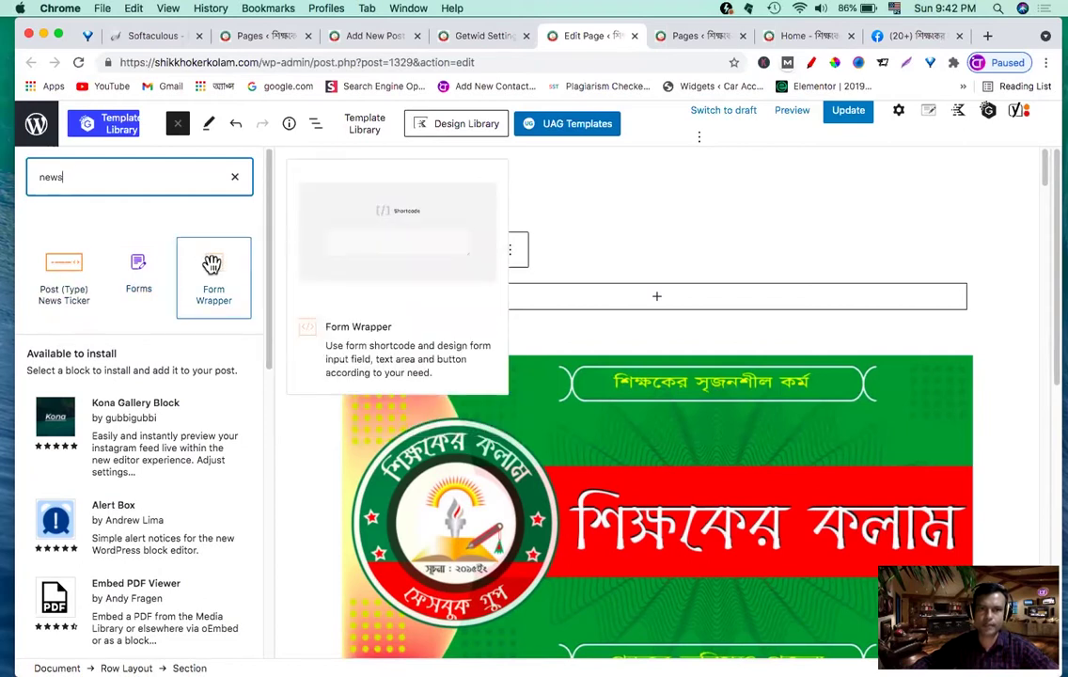
pyautogui.scroll(-5, 174, 470)
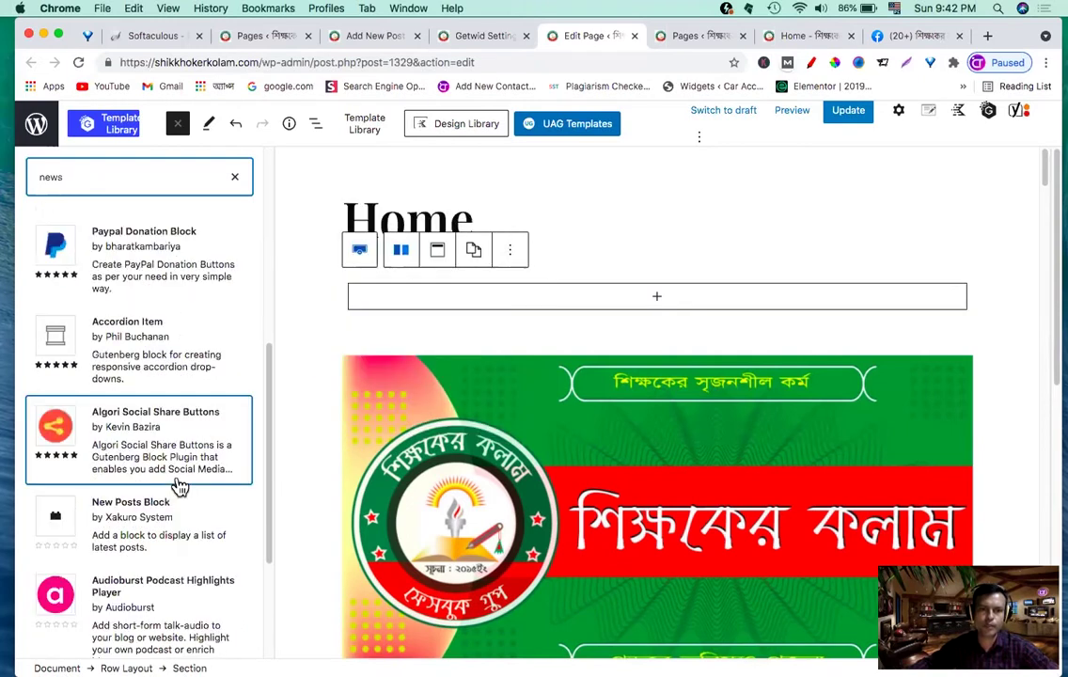
pyautogui.scroll(-3, 166, 448)
pyautogui.scroll(10, 162, 436)
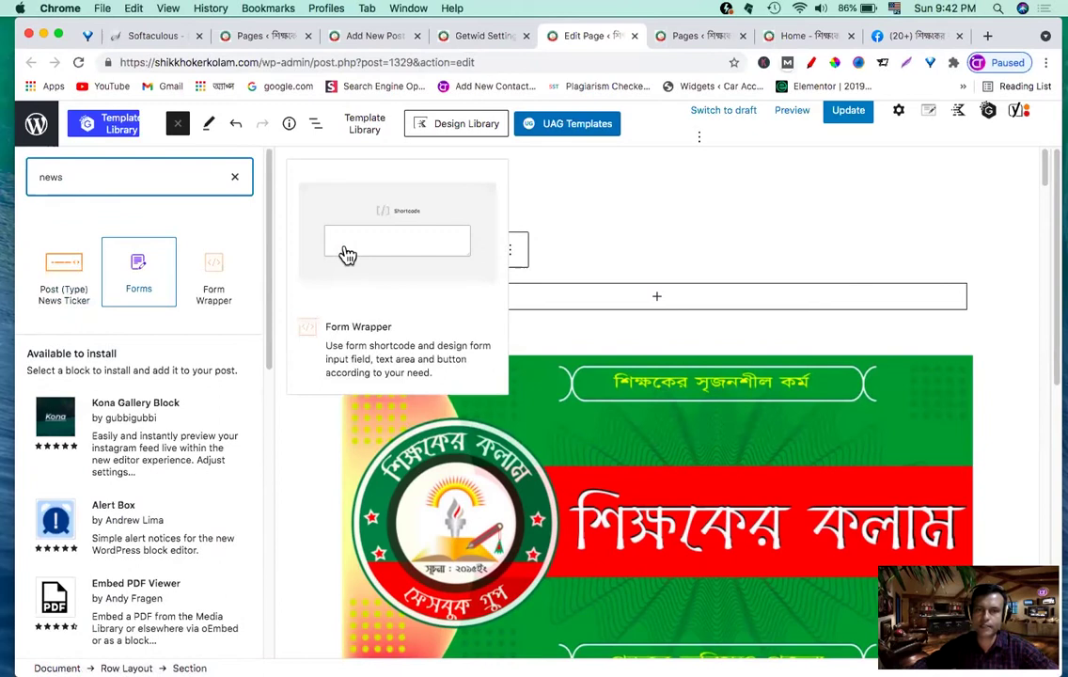
pyautogui.click(64, 271)
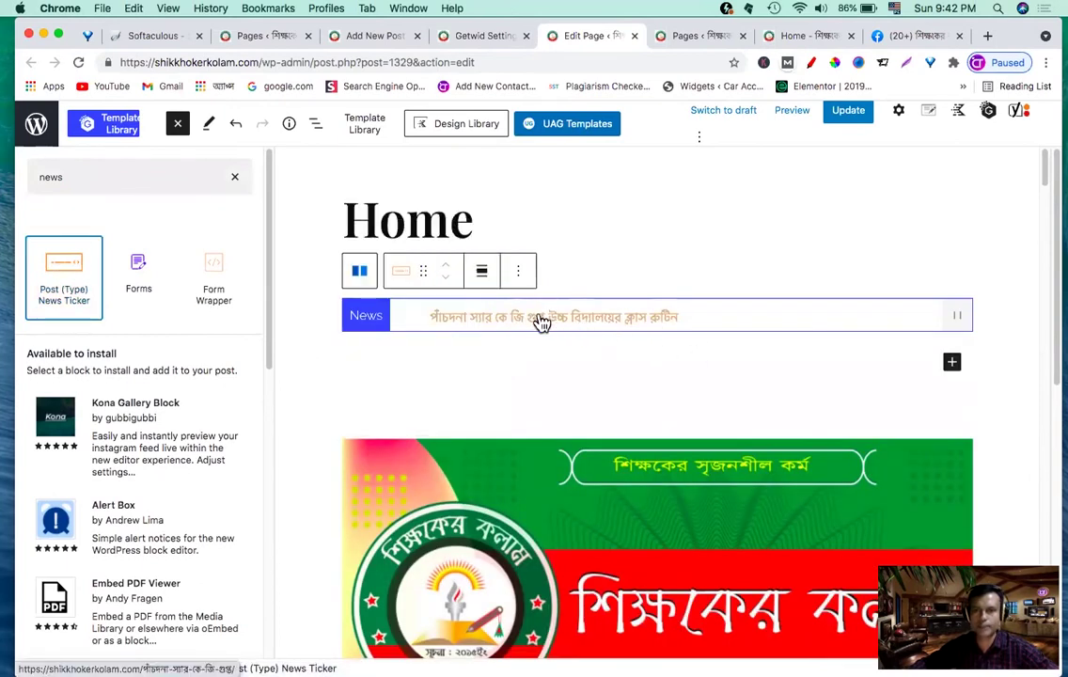
# Step: Select the ticker's "News" label text and switch the keyboard input language to Bengali
pyautogui.moveTo(1001, 24); pyautogui.dragTo(979, 19)
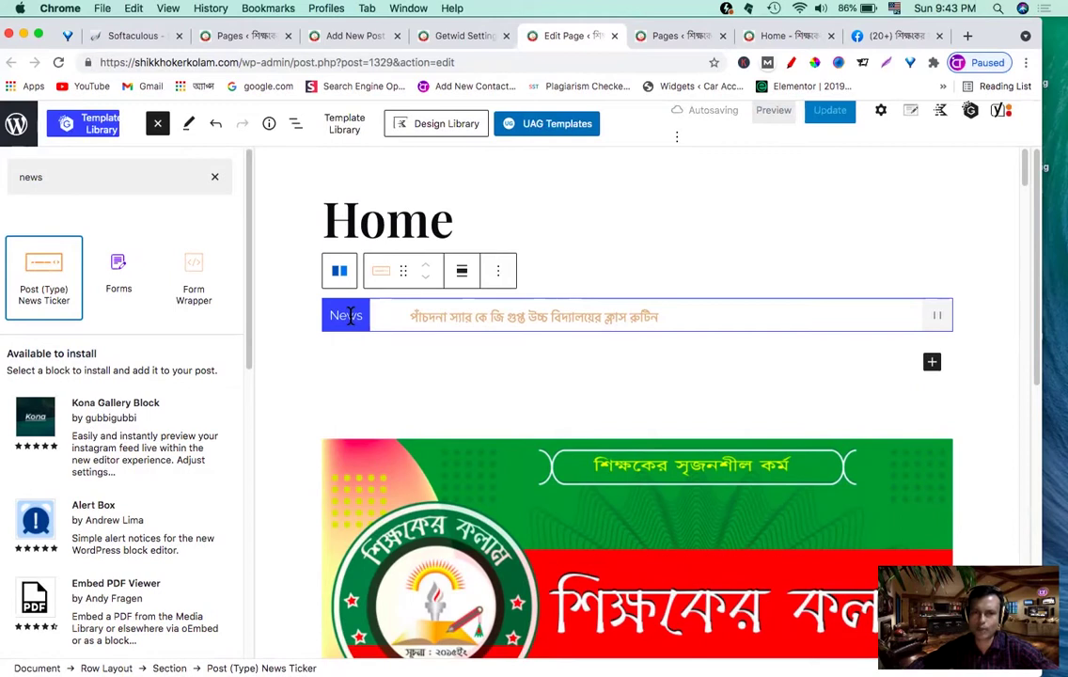
pyautogui.click(346, 313)
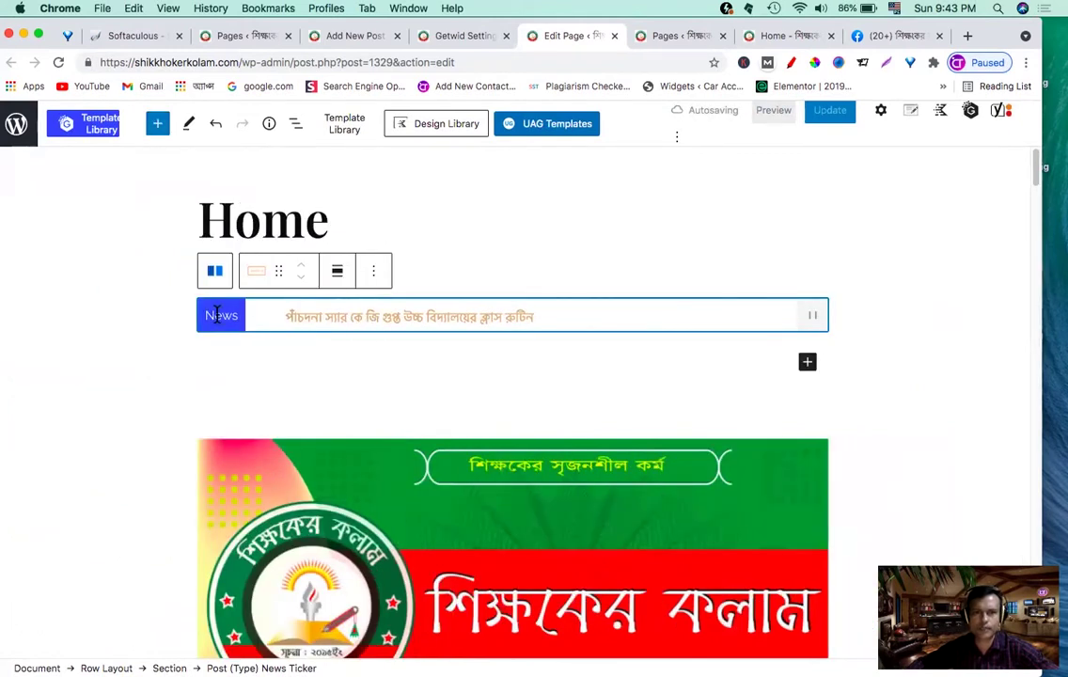
pyautogui.moveTo(207, 315); pyautogui.dragTo(247, 321)
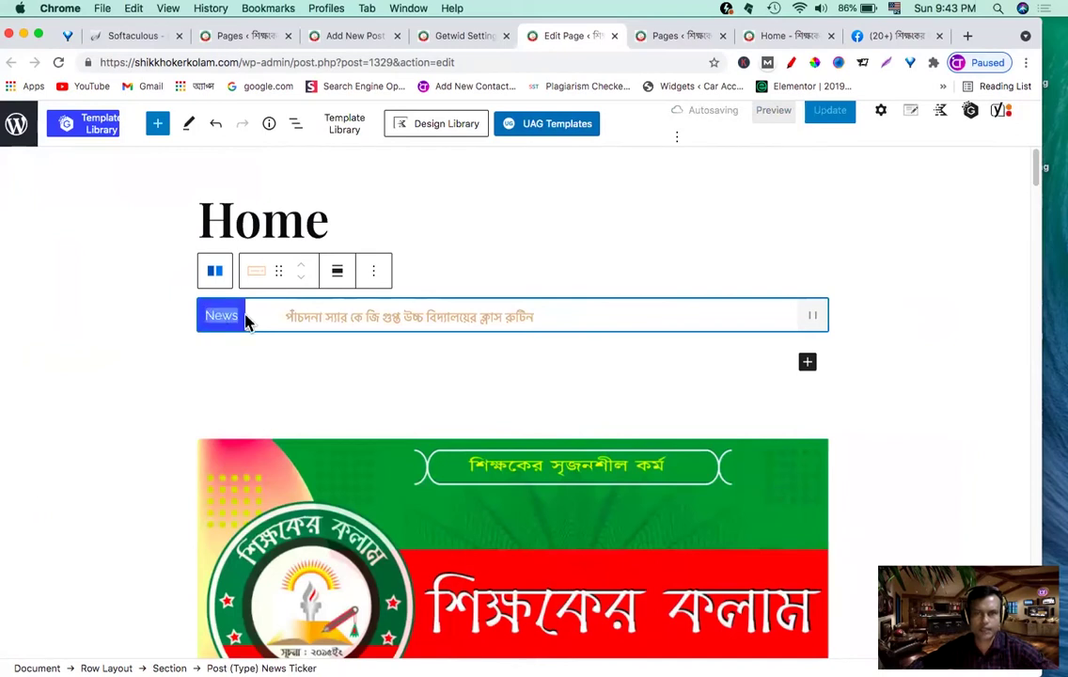
pyautogui.click(894, 9)
pyautogui.click(905, 29)
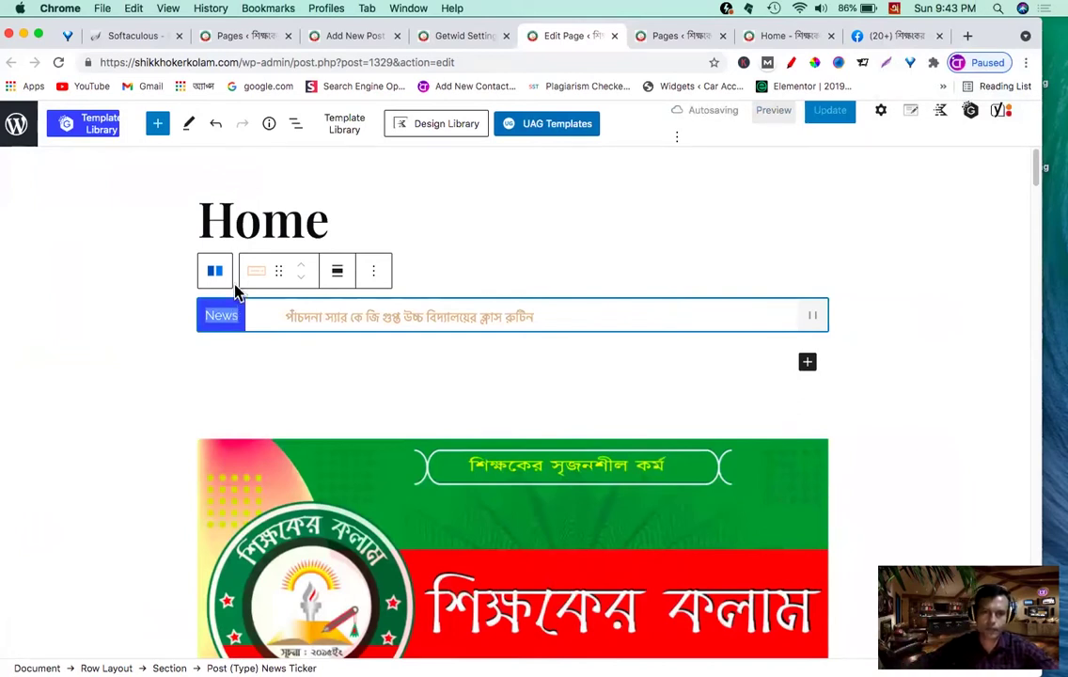
pyautogui.click(239, 317)
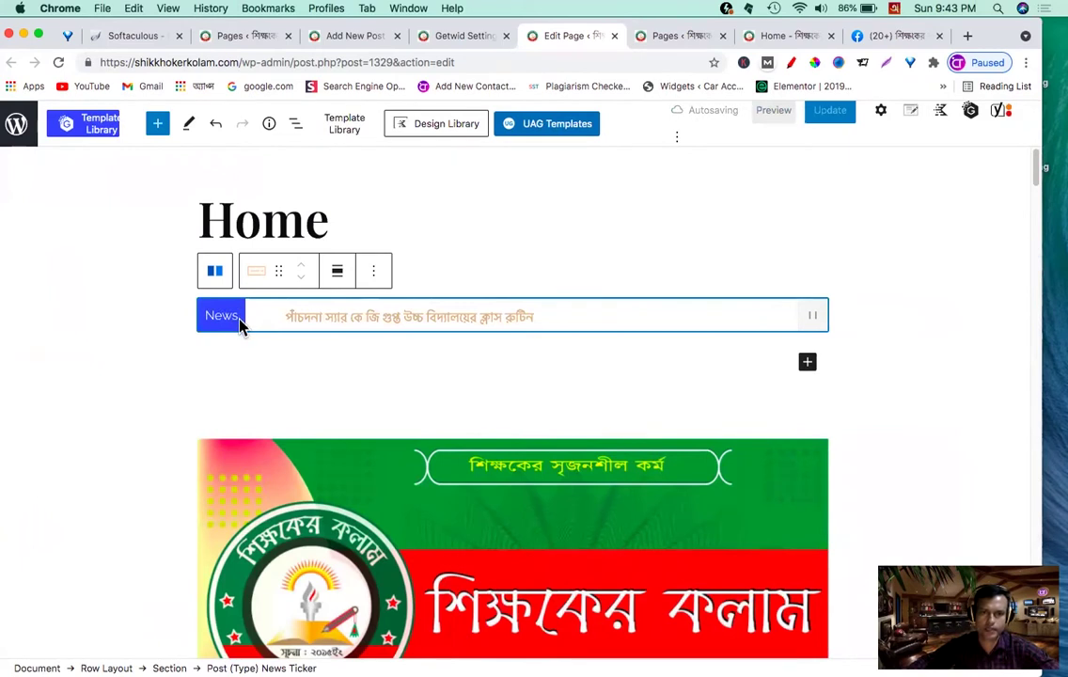
# Step: Open the News Ticker's block settings and examine its General options for type, direction, speed and pause on hover
pyautogui.click(880, 115)
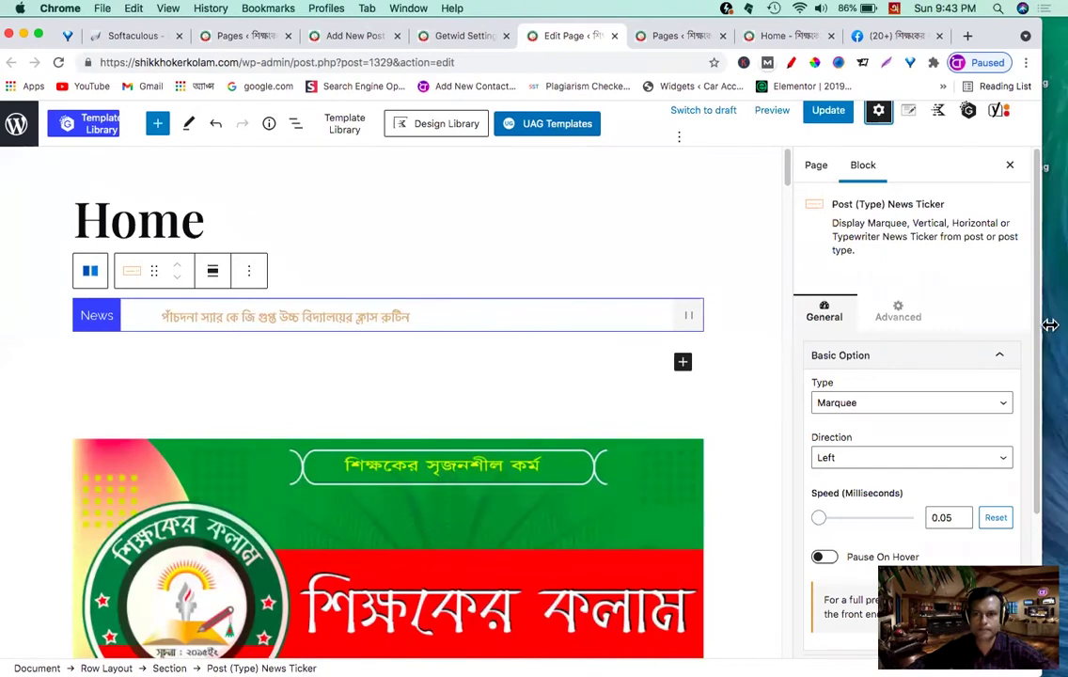
pyautogui.moveTo(1042, 322); pyautogui.dragTo(1054, 321)
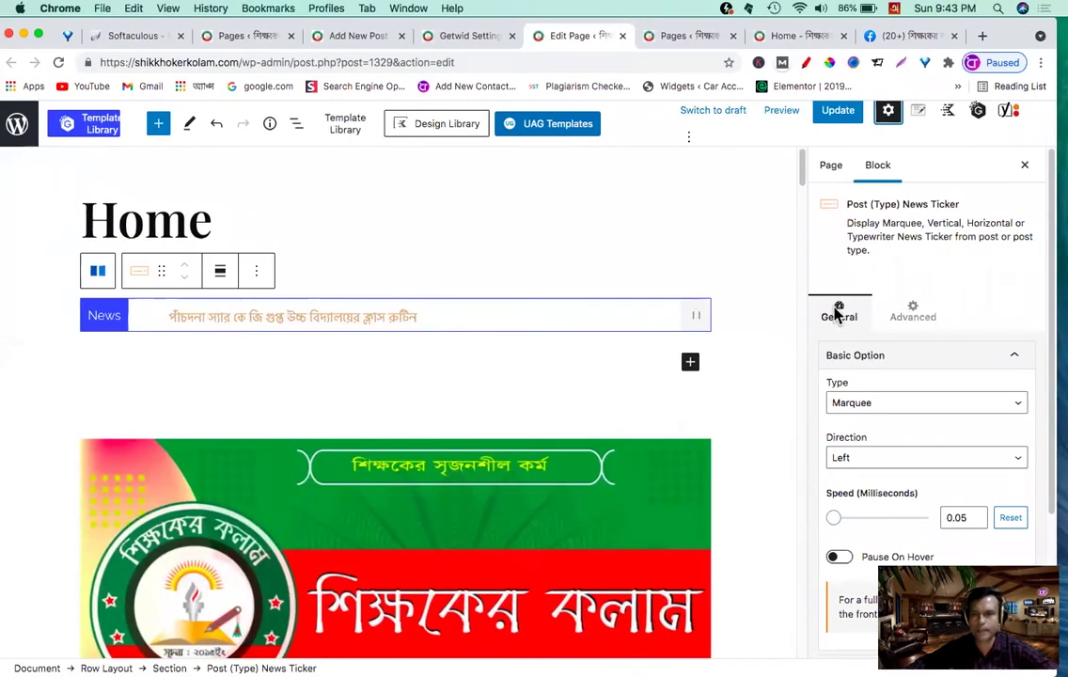
pyautogui.scroll(-3, 900, 304)
pyautogui.scroll(-3, 900, 304)
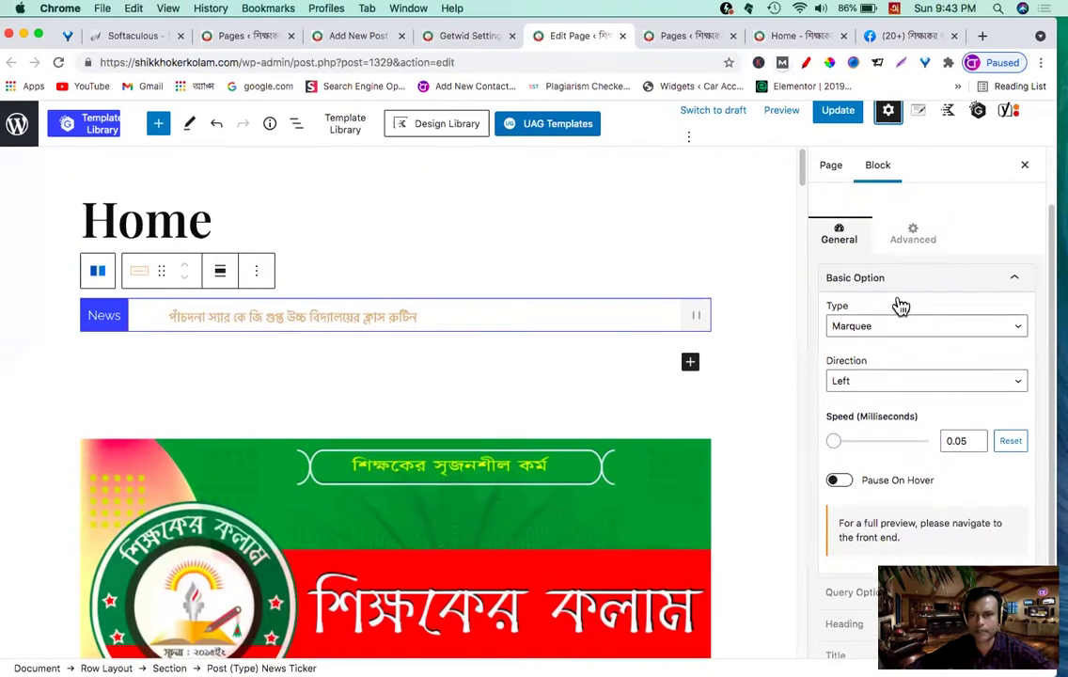
pyautogui.scroll(-1, 900, 304)
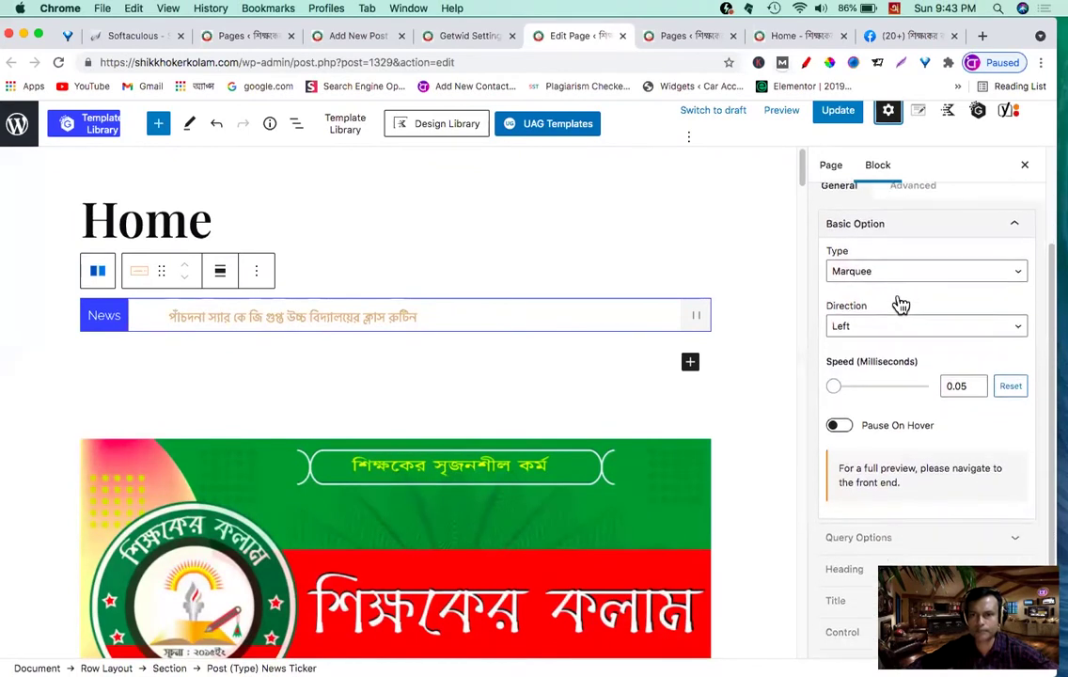
pyautogui.scroll(2, 884, 297)
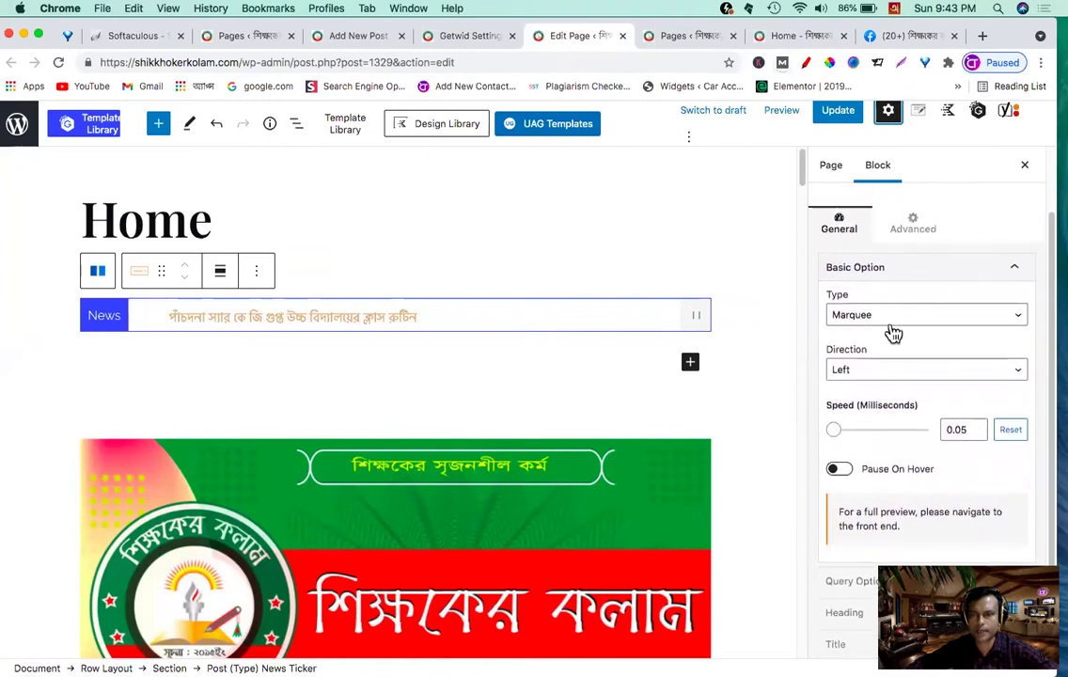
# Step: Try the Vertical type on the news ticker and switch it back to Marquee
pyautogui.click(890, 323)
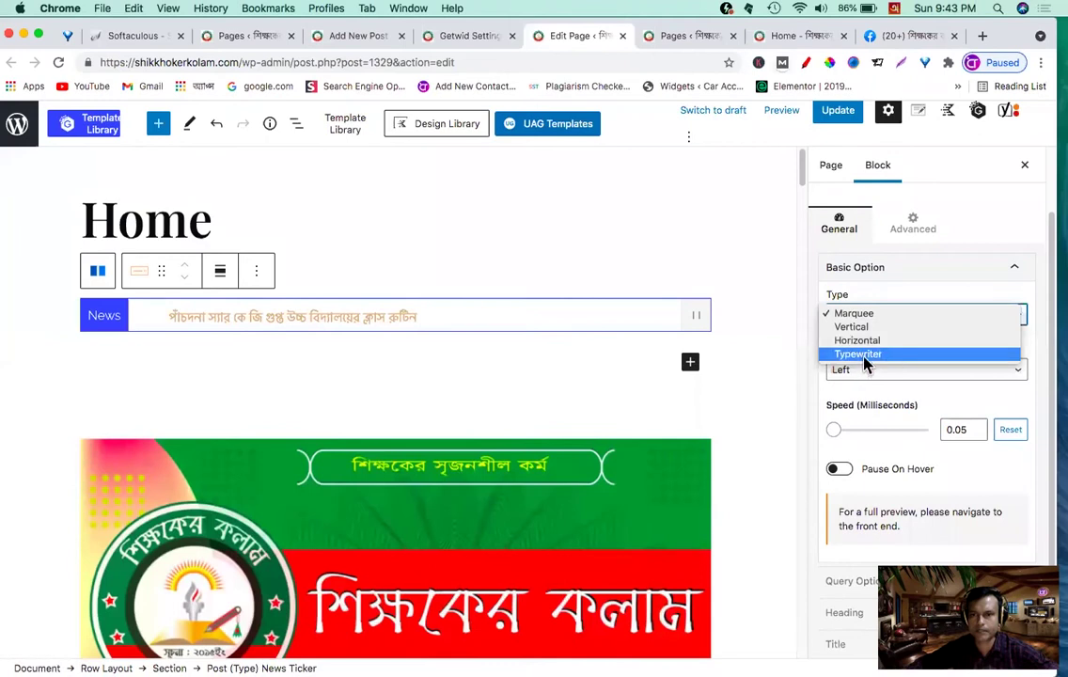
pyautogui.click(863, 327)
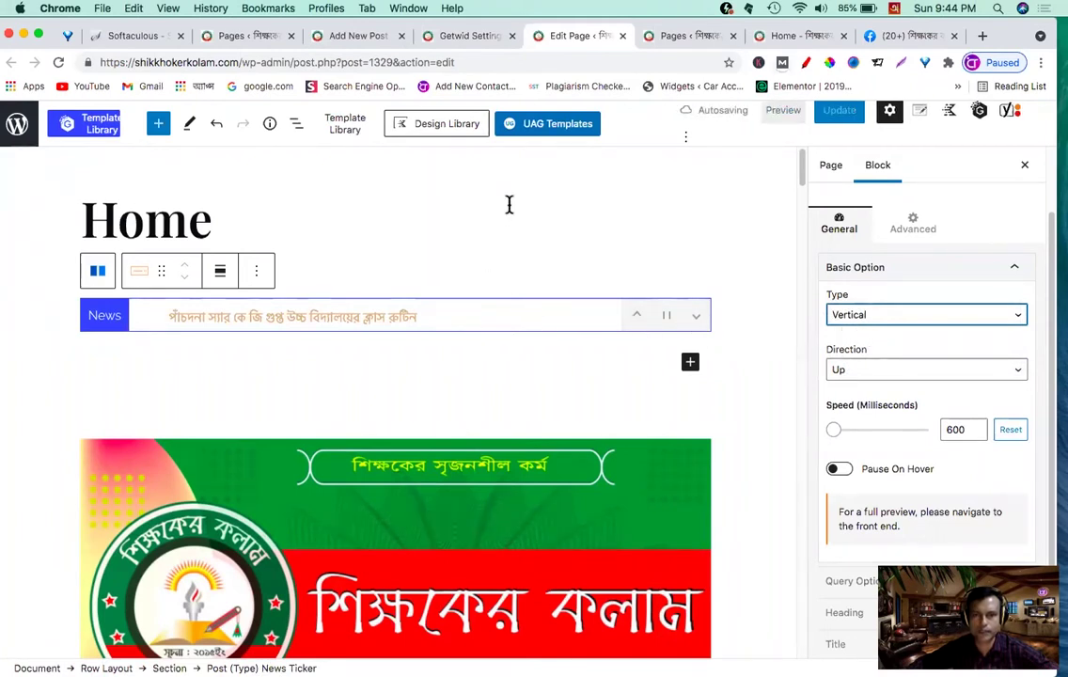
pyautogui.click(877, 321)
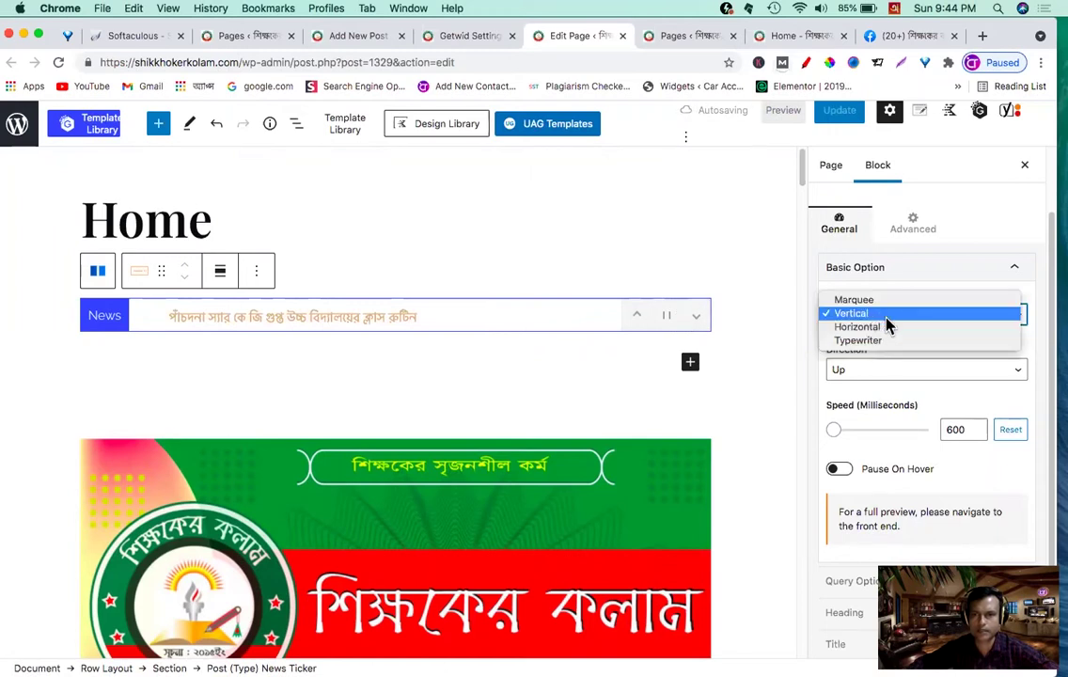
pyautogui.click(879, 300)
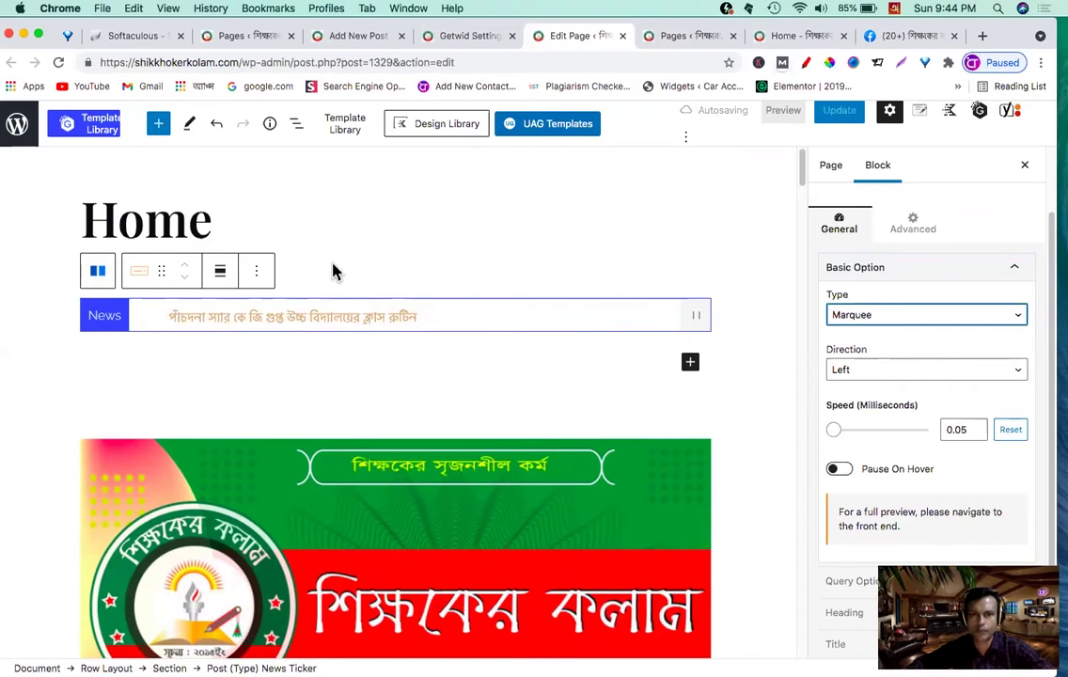
pyautogui.click(872, 315)
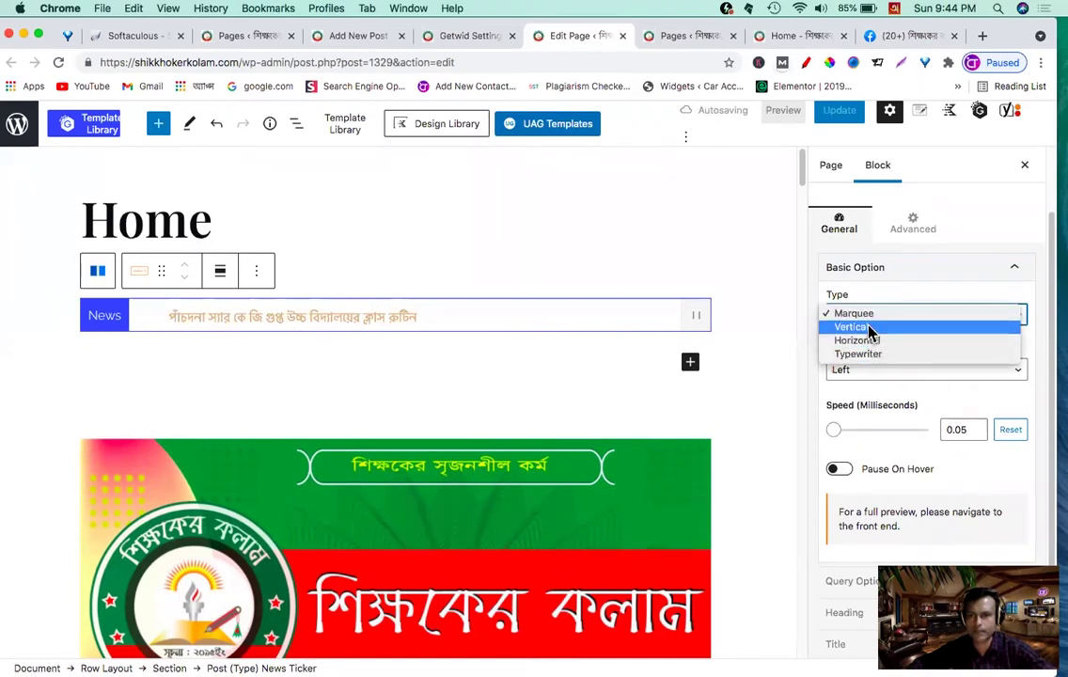
pyautogui.click(869, 316)
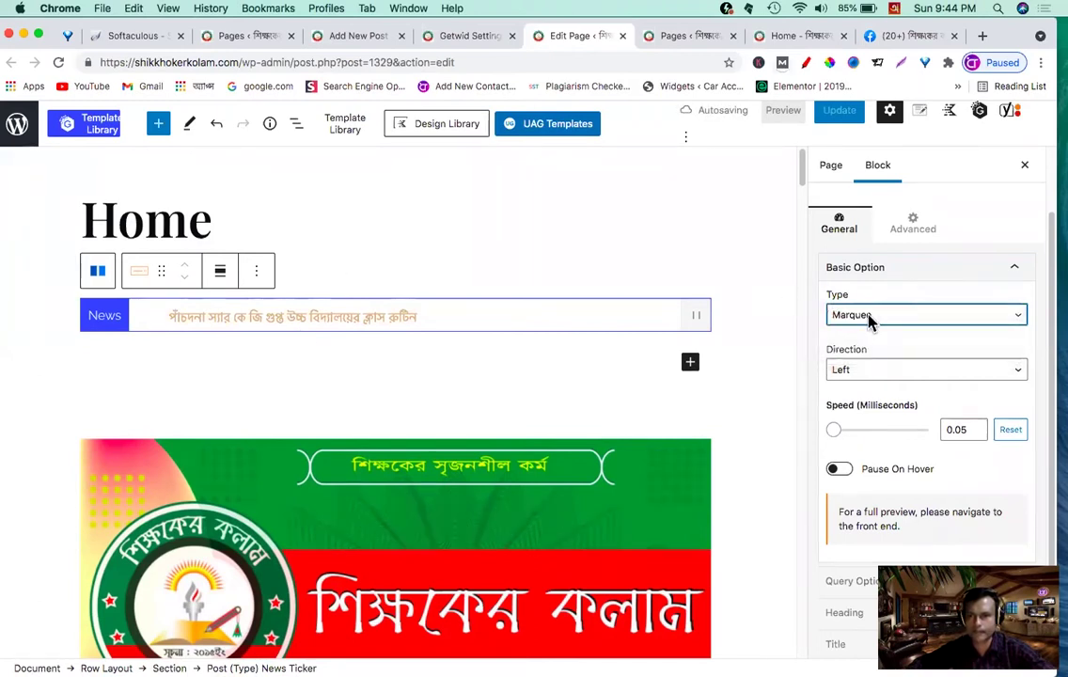
# Step: Try the Right scrolling direction on the marquee ticker and return it to Left
pyautogui.click(866, 376)
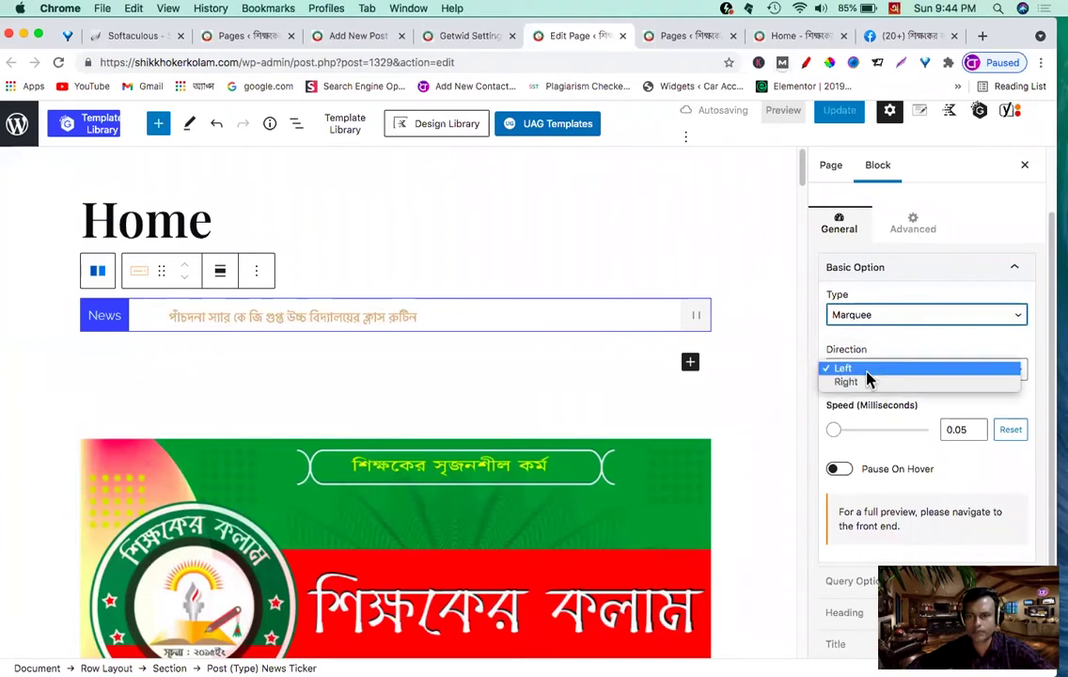
pyautogui.click(816, 389)
pyautogui.press('Down')
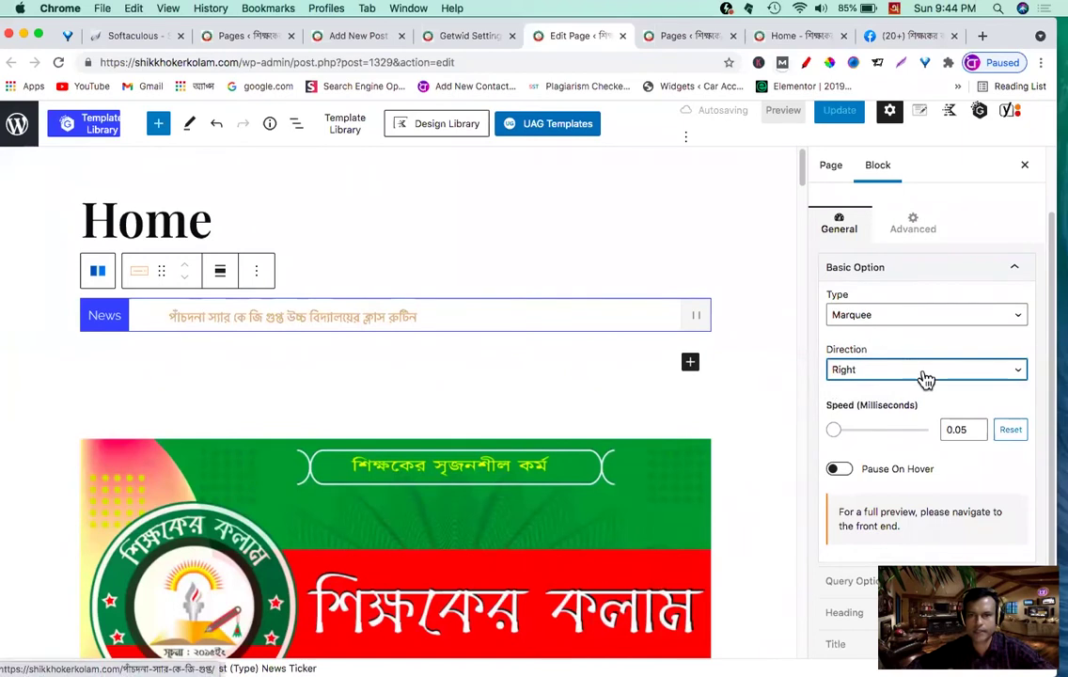
pyautogui.click(872, 376)
pyautogui.press('Escape')
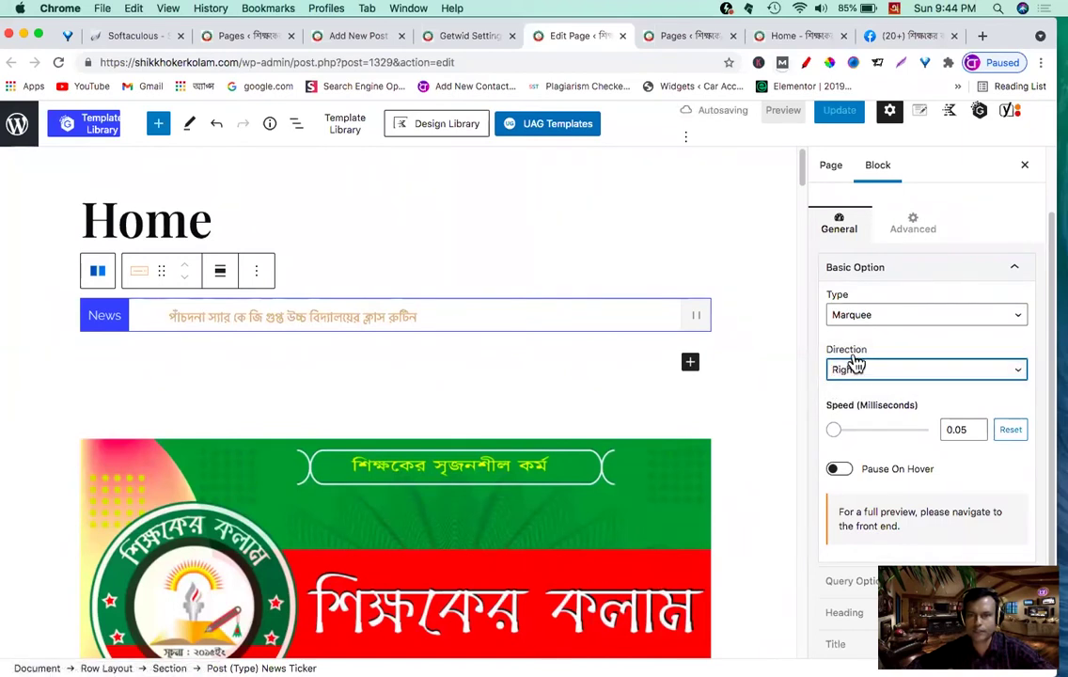
pyautogui.press('Up')
# Step: Check the existing ticker on the live Home page and enable Pause On Hover for the new ticker block
pyautogui.scroll(-1, 833, 378)
pyautogui.scroll(-1, 831, 378)
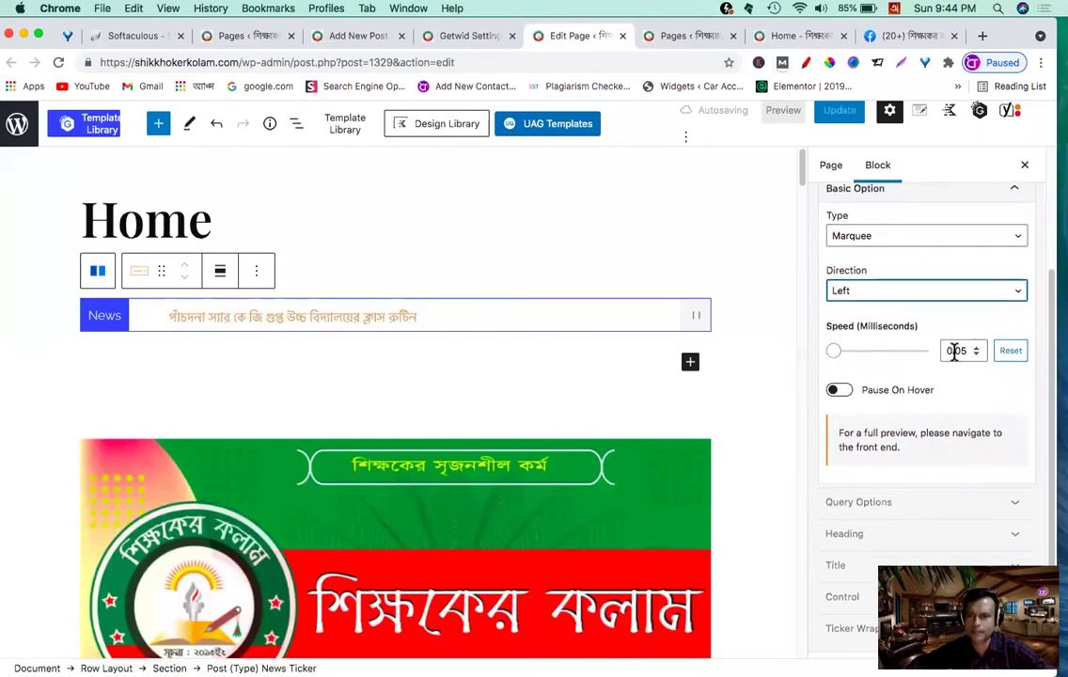
pyautogui.scroll(-1, 882, 364)
pyautogui.scroll(-1, 840, 408)
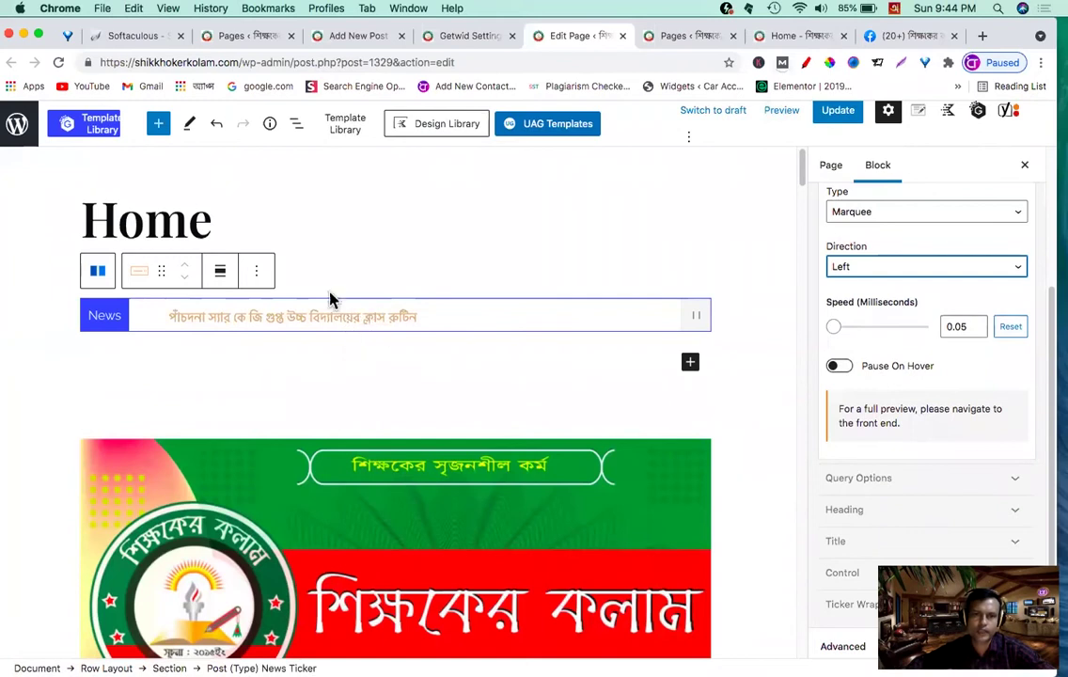
pyautogui.click(791, 38)
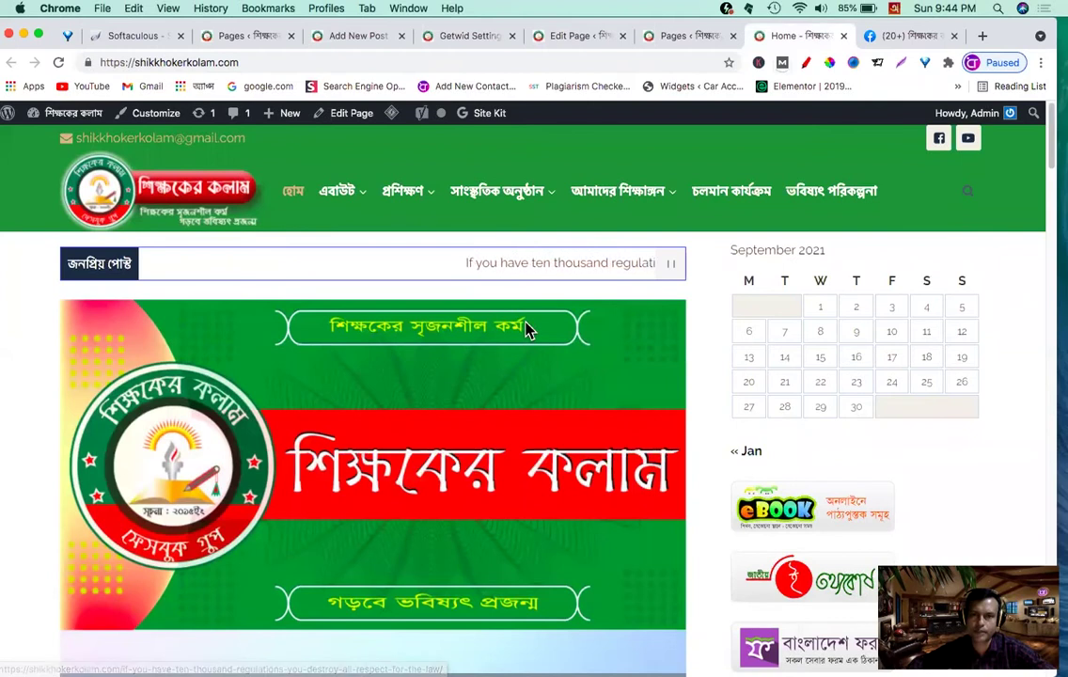
pyautogui.click(346, 37)
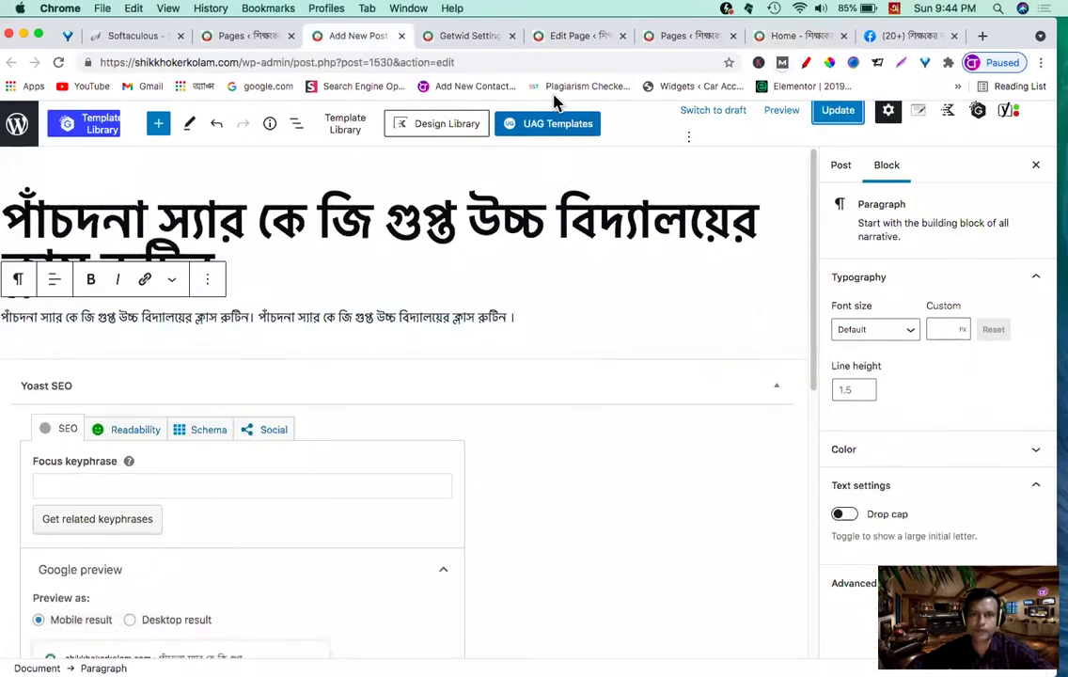
pyautogui.click(460, 38)
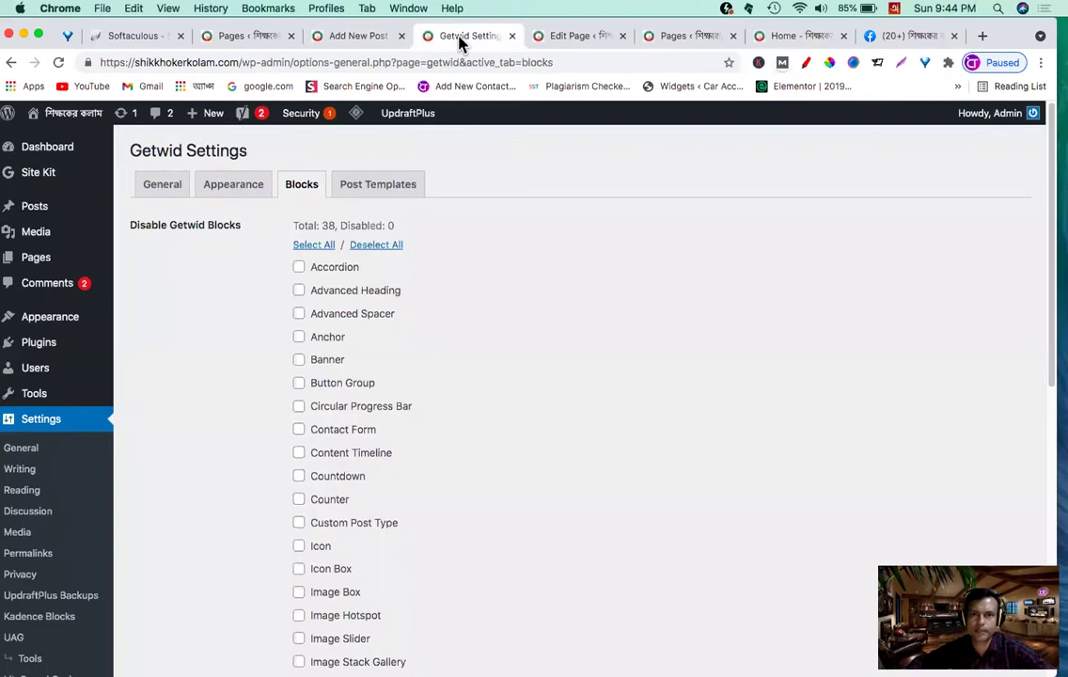
pyautogui.click(563, 39)
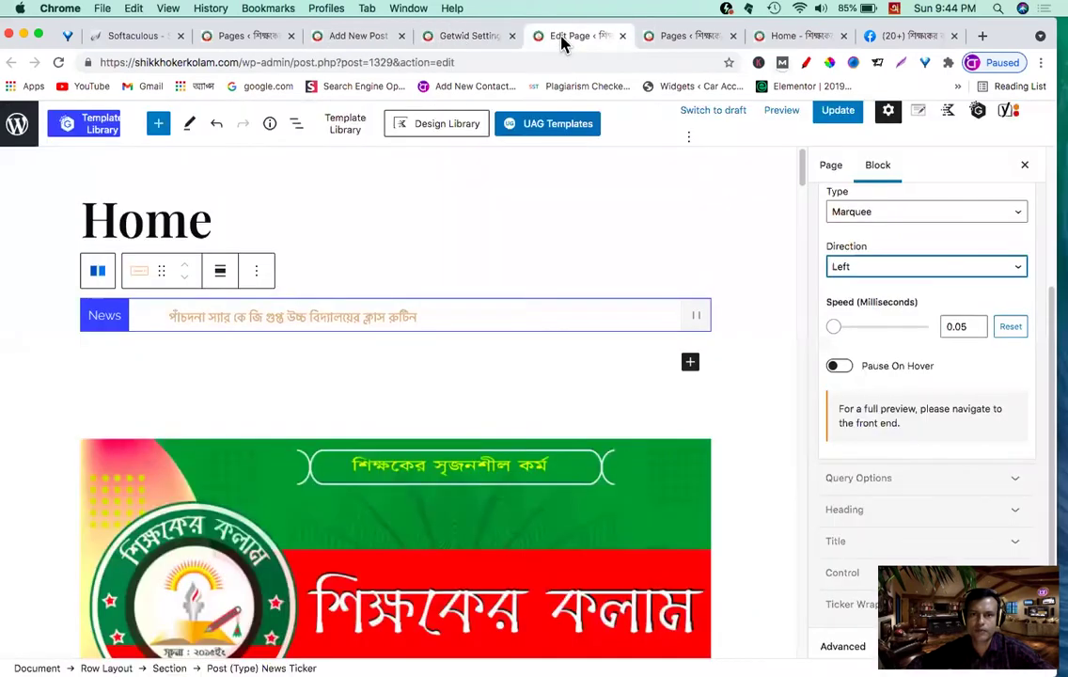
pyautogui.click(844, 369)
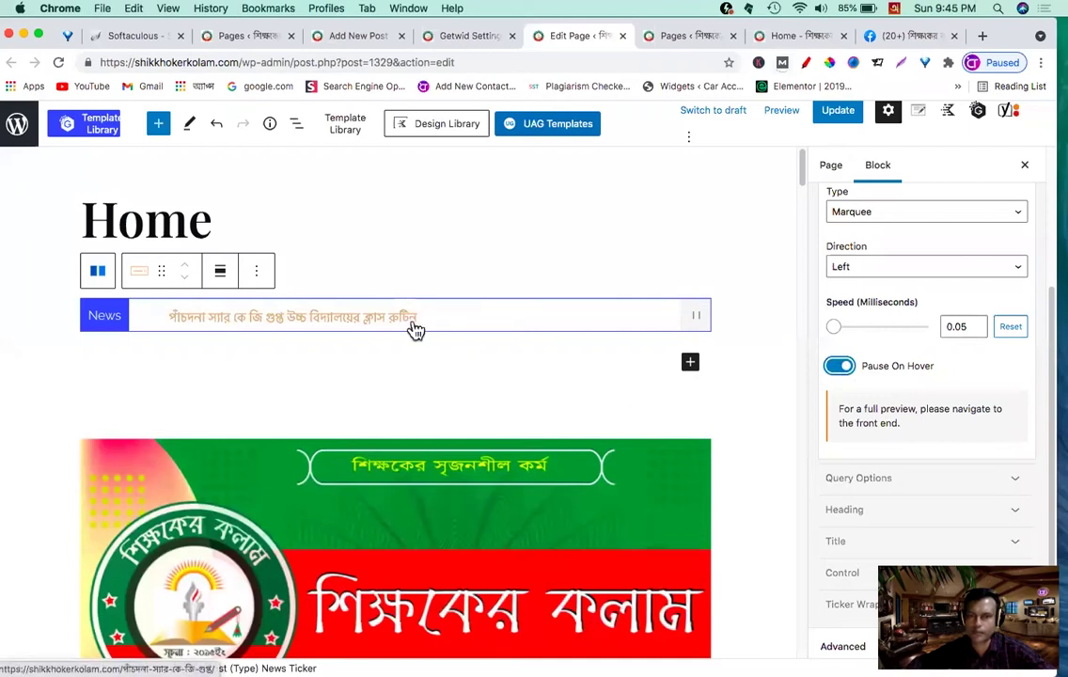
pyautogui.scroll(-1, 857, 384)
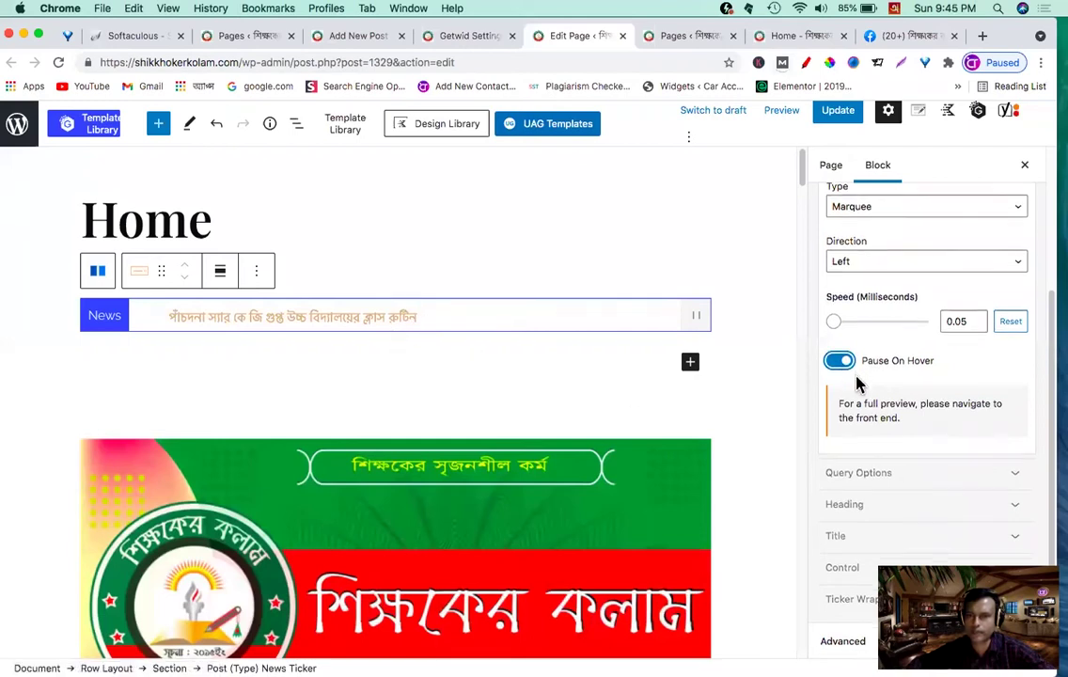
# Step: Open the ticker's Query Options and examine the post type, taxonomy and Order by choices
pyautogui.click(883, 473)
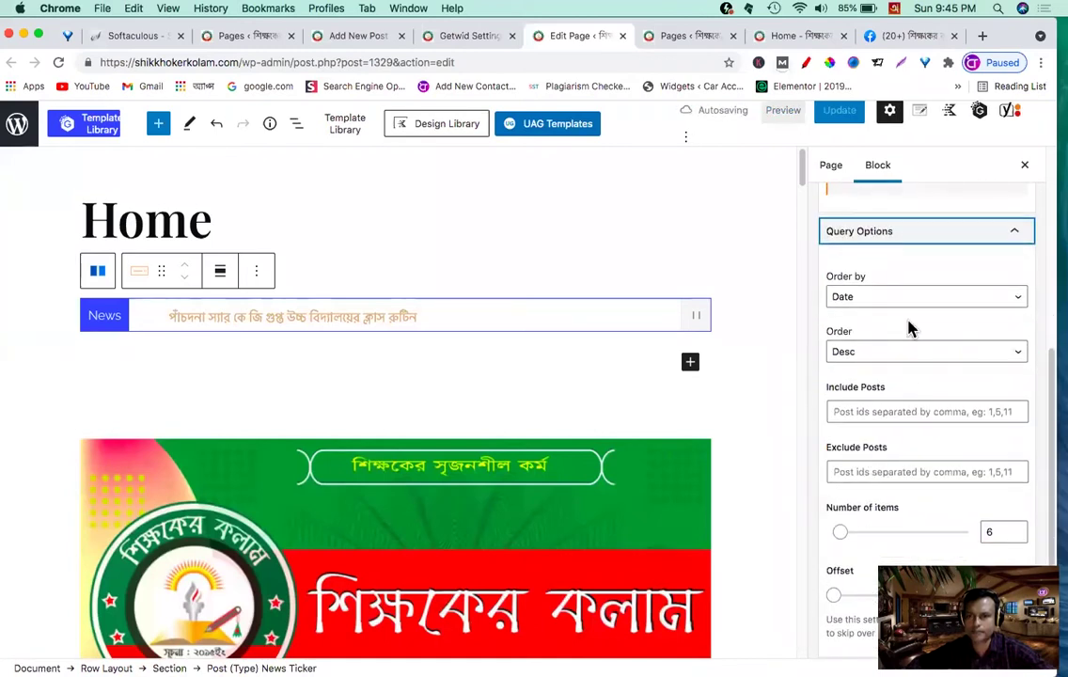
pyautogui.scroll(-1, 908, 328)
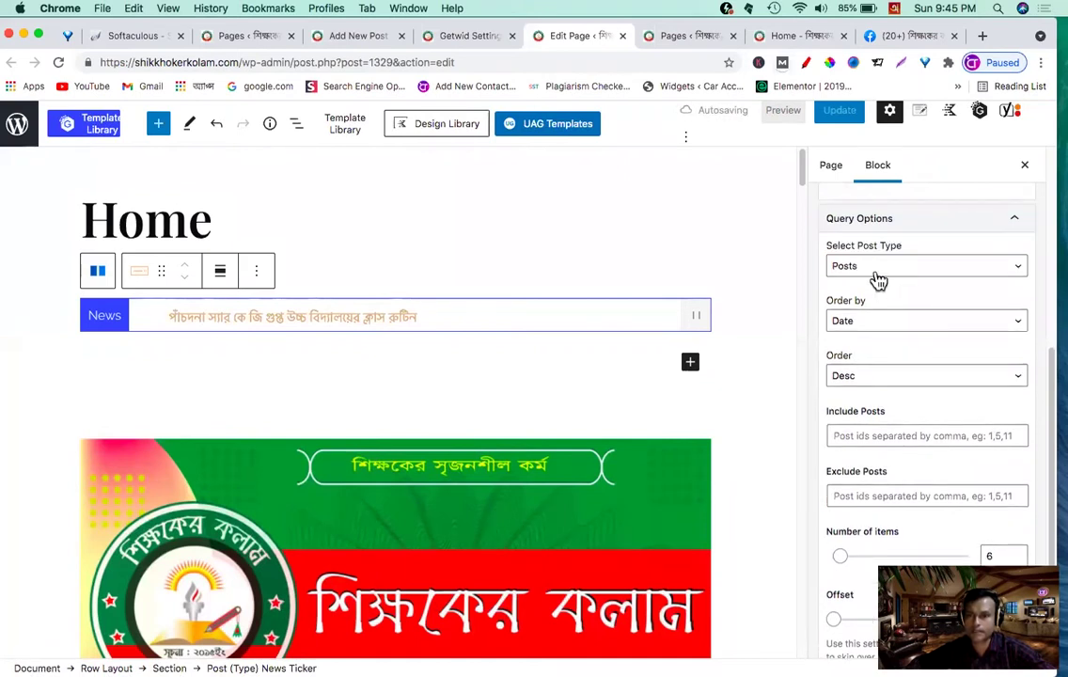
pyautogui.click(871, 321)
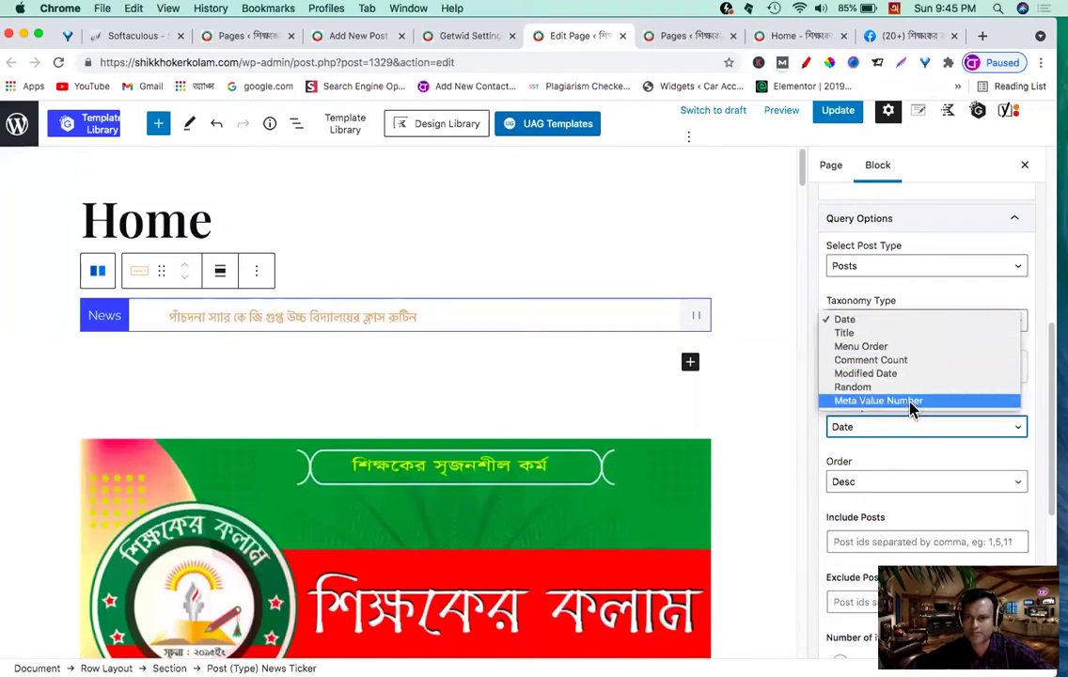
pyautogui.click(940, 289)
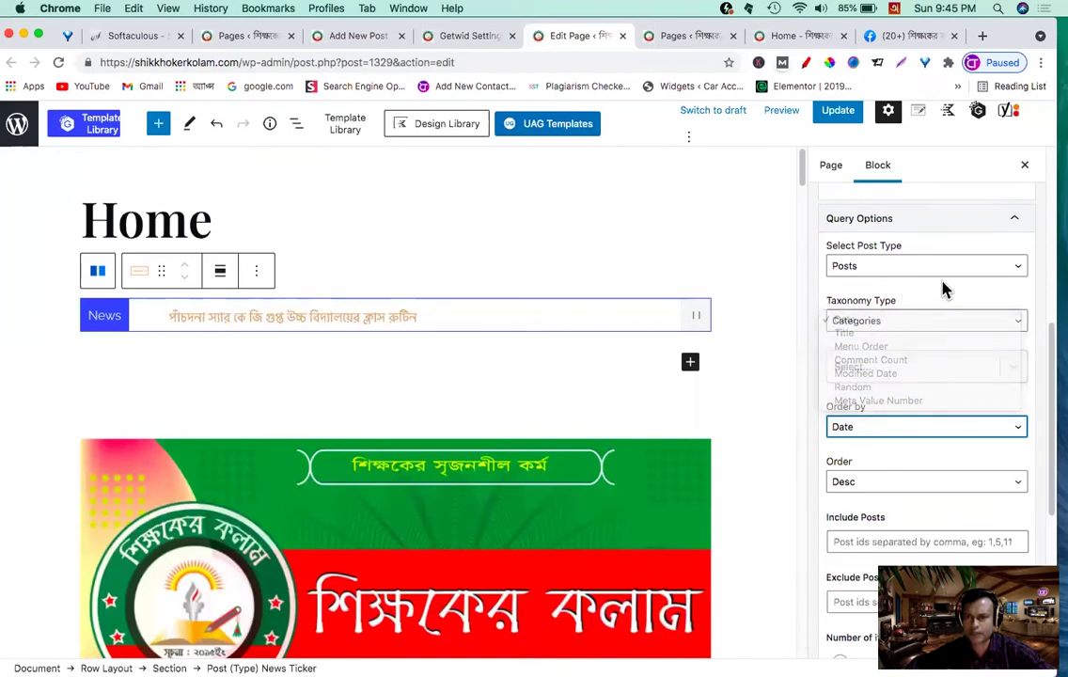
pyautogui.scroll(1, 899, 331)
pyautogui.scroll(1, 899, 331)
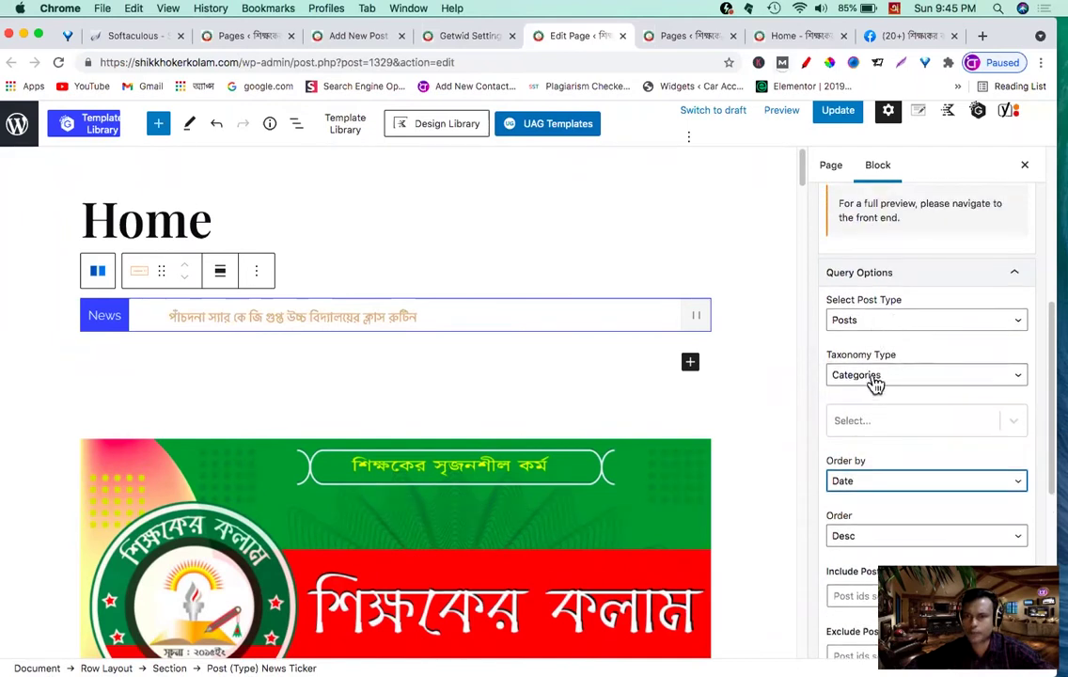
pyautogui.scroll(2, 876, 385)
# Step: Try Pages as the ticker's post type and set it back to Posts
pyautogui.click(882, 354)
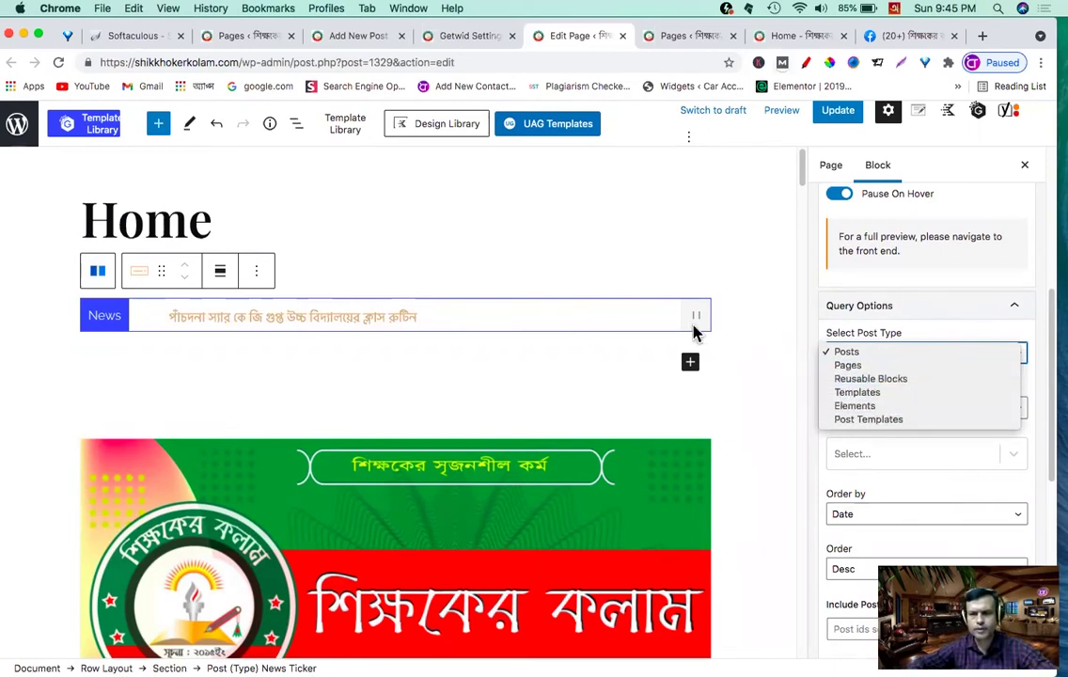
pyautogui.click(835, 369)
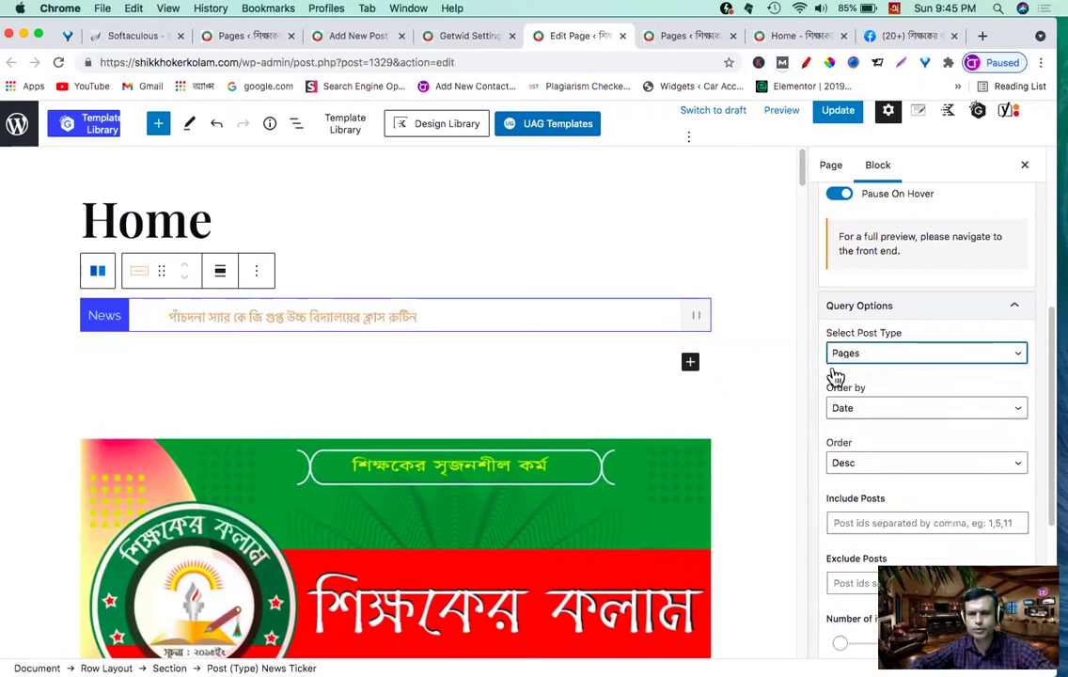
pyautogui.click(881, 354)
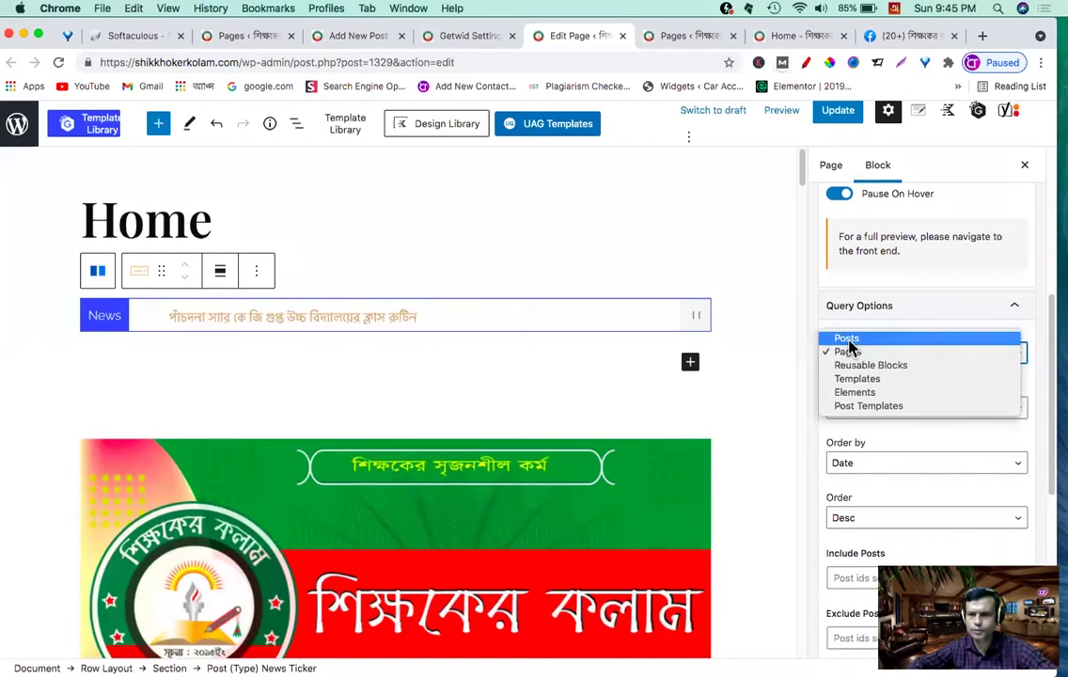
pyautogui.click(850, 350)
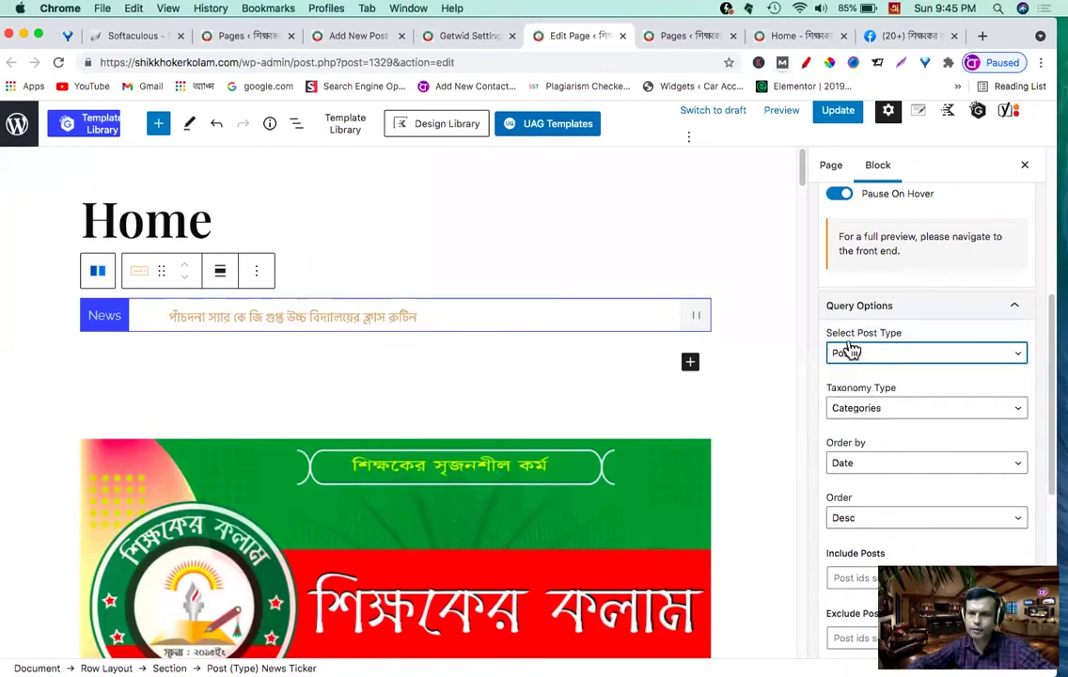
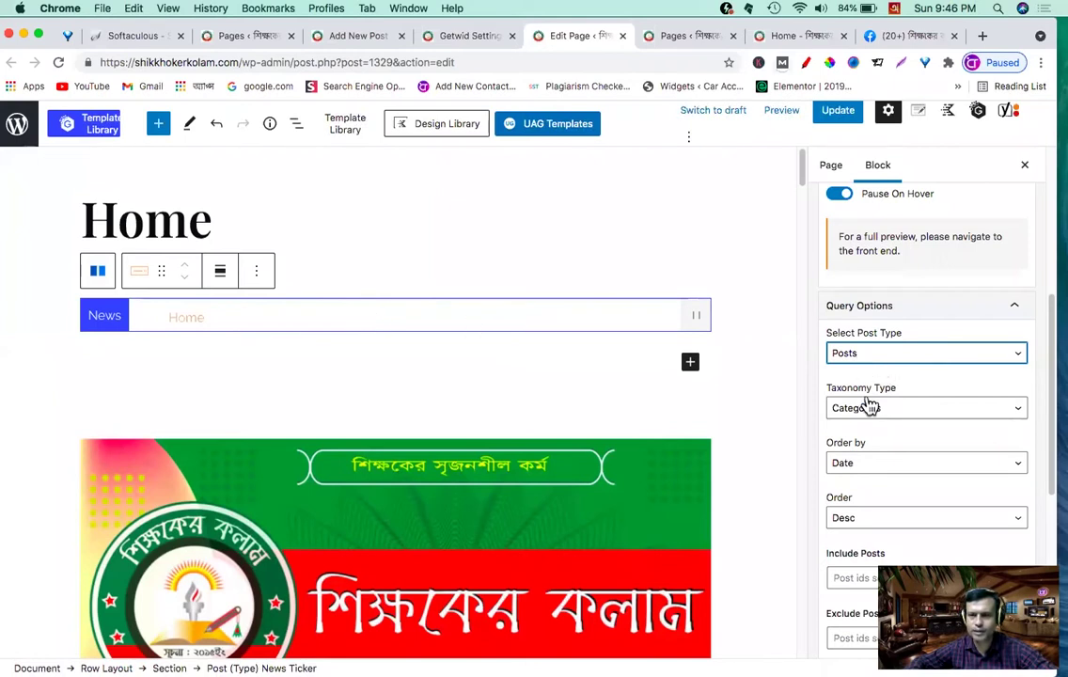
pyautogui.click(849, 368)
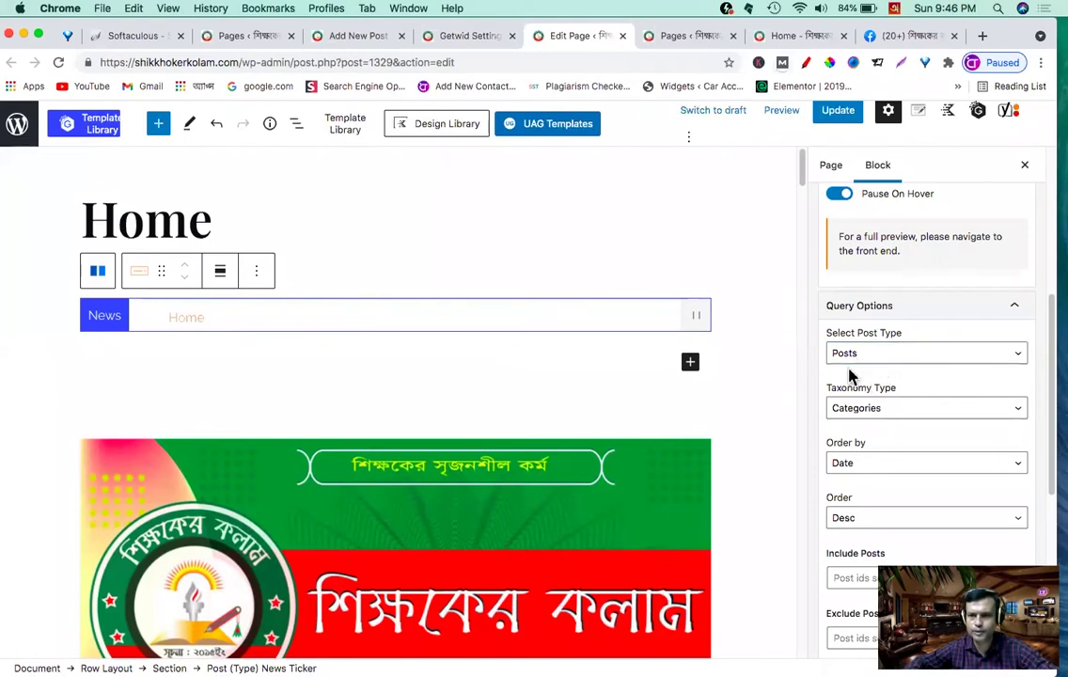
# Step: Set the ticker query's Taxonomy Type to None
pyautogui.scroll(-2, 876, 420)
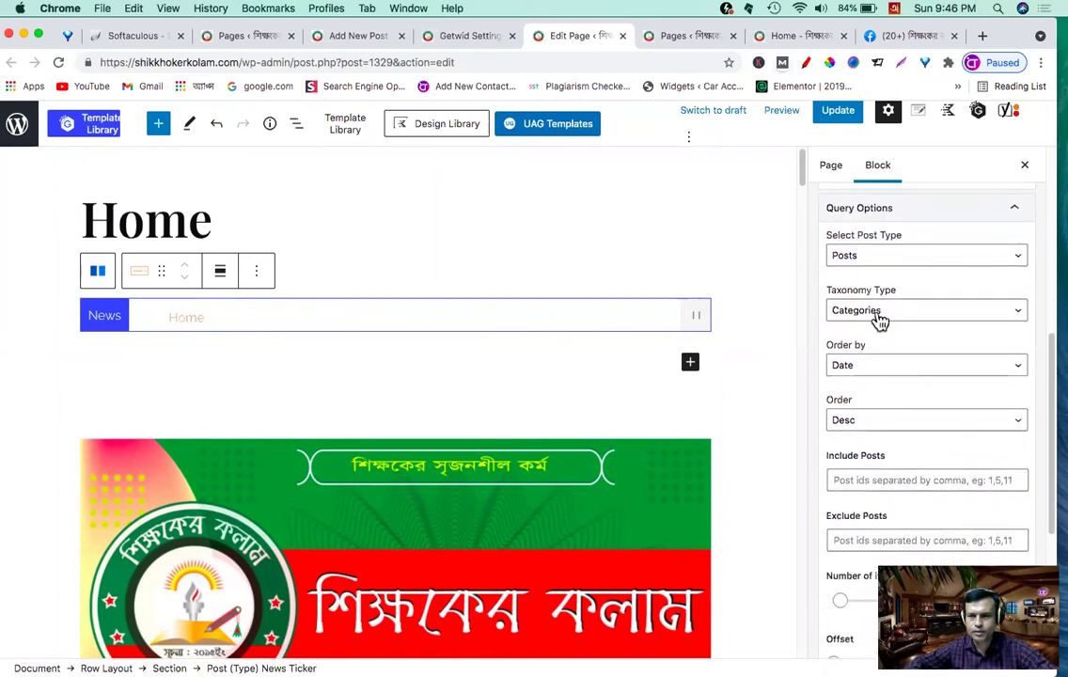
pyautogui.click(880, 315)
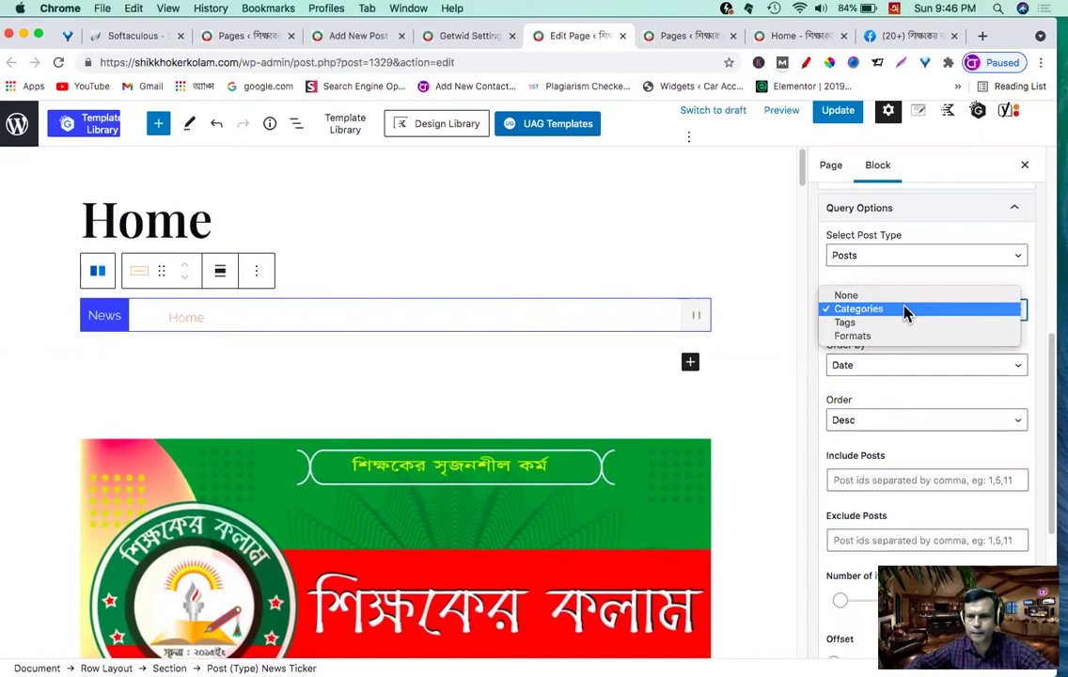
pyautogui.click(862, 306)
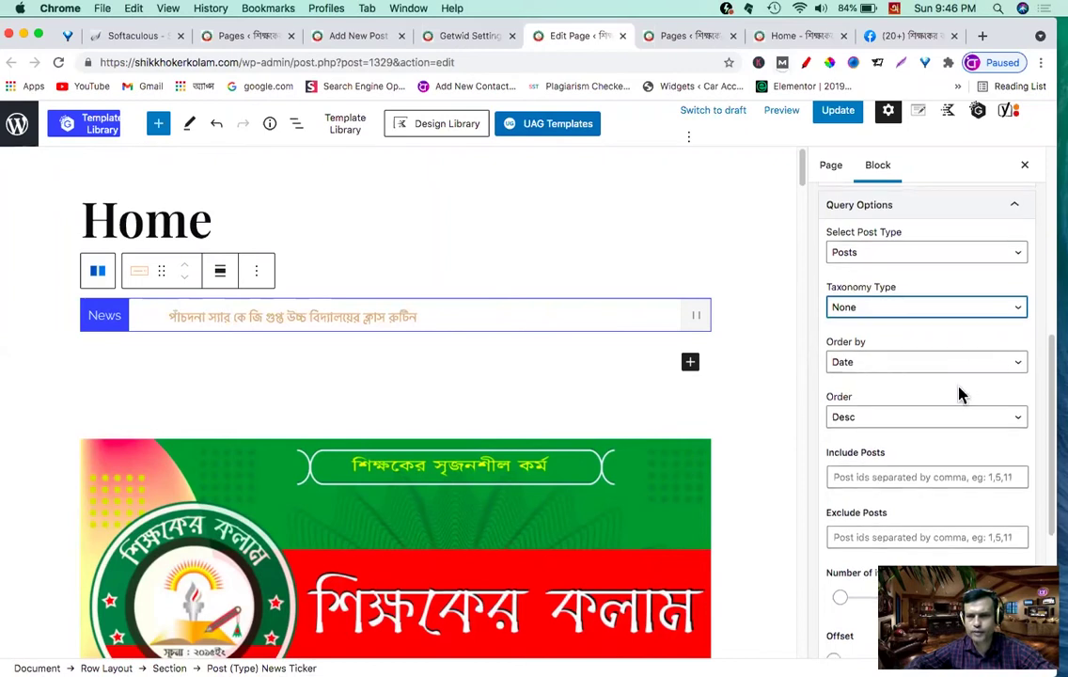
# Step: Examine the ticker query's Order choices and its settings for included and excluded posts, number of items, offset and author
pyautogui.scroll(-3, 954, 387)
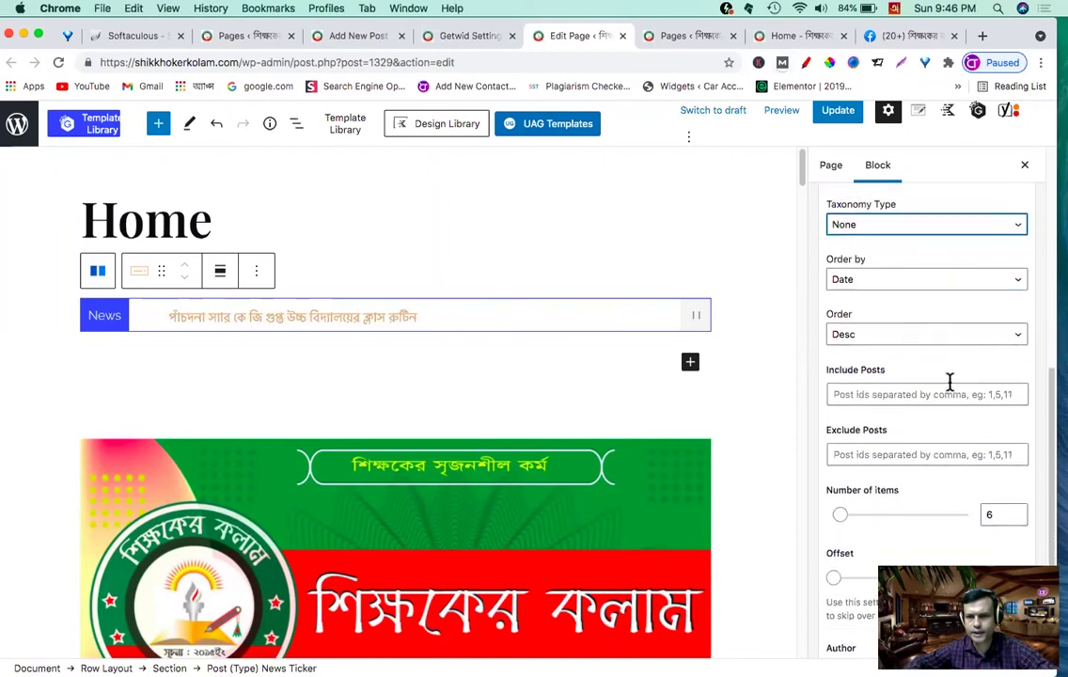
pyautogui.click(882, 338)
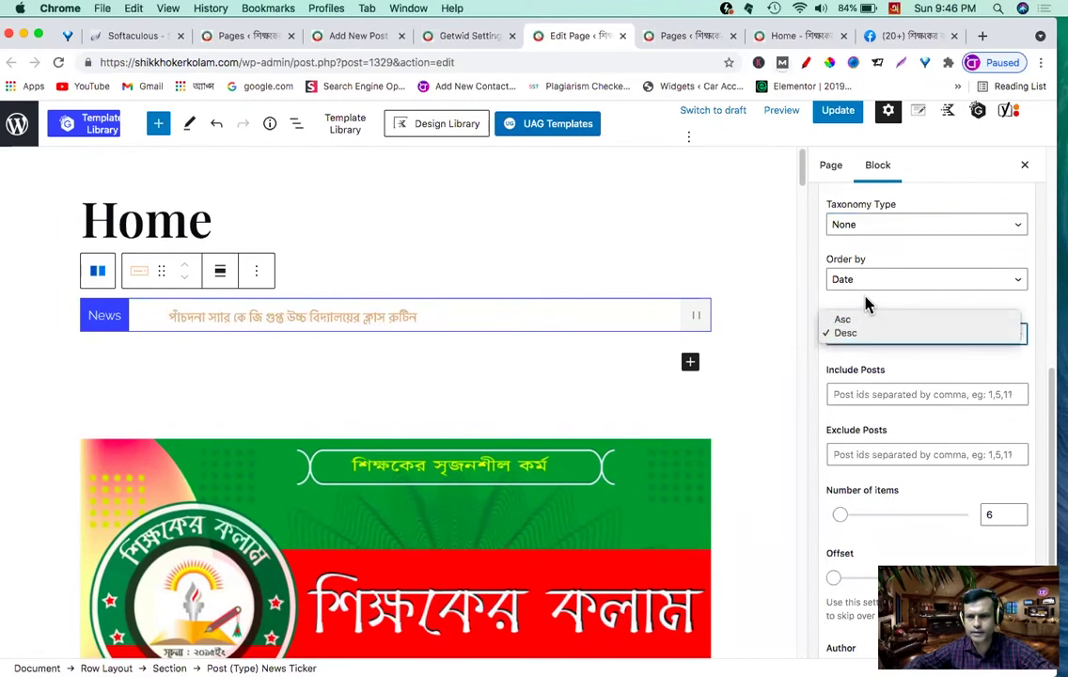
pyautogui.click(866, 307)
pyautogui.scroll(-3, 850, 413)
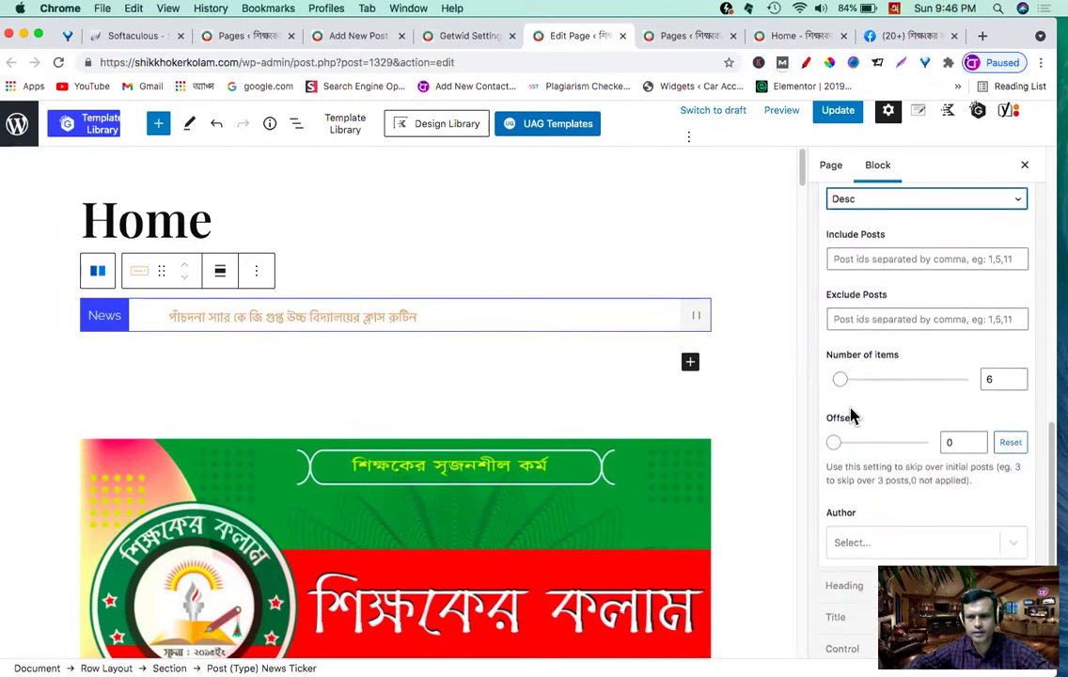
pyautogui.scroll(3, 851, 414)
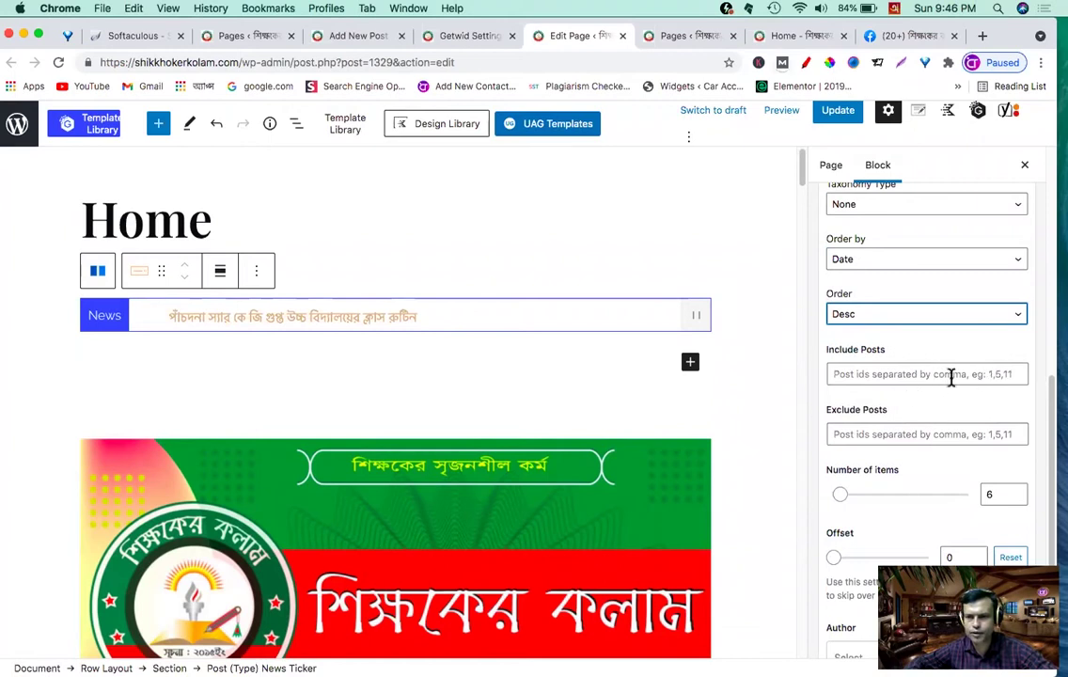
# Step: Set the news ticker query's number of items to 4
pyautogui.click(876, 374)
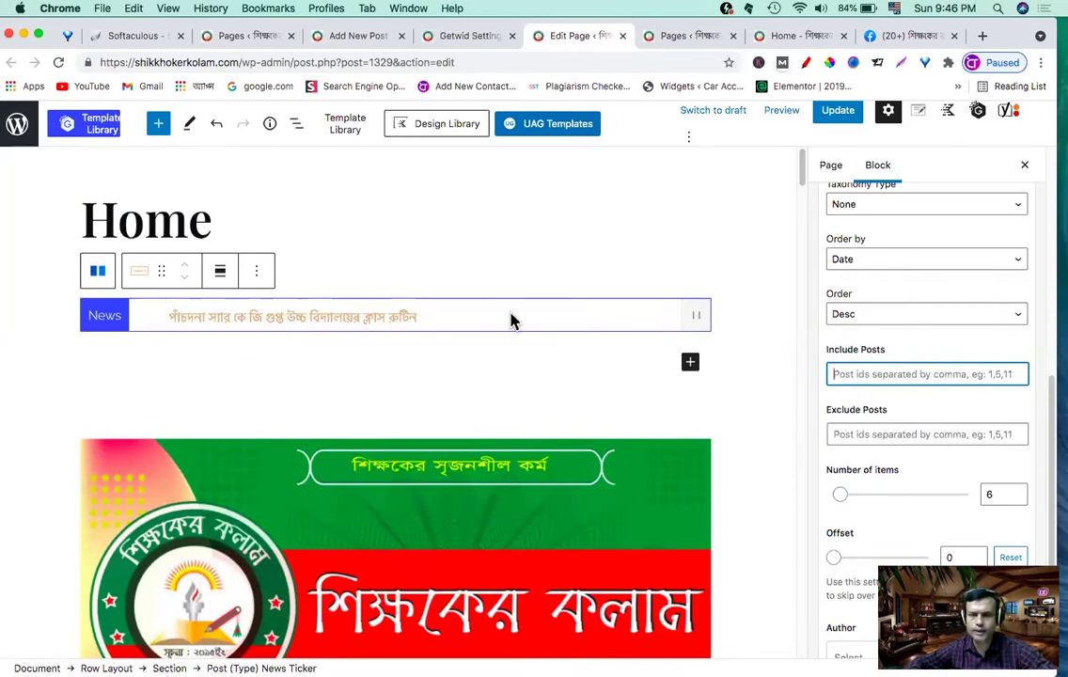
pyautogui.scroll(-2, 901, 459)
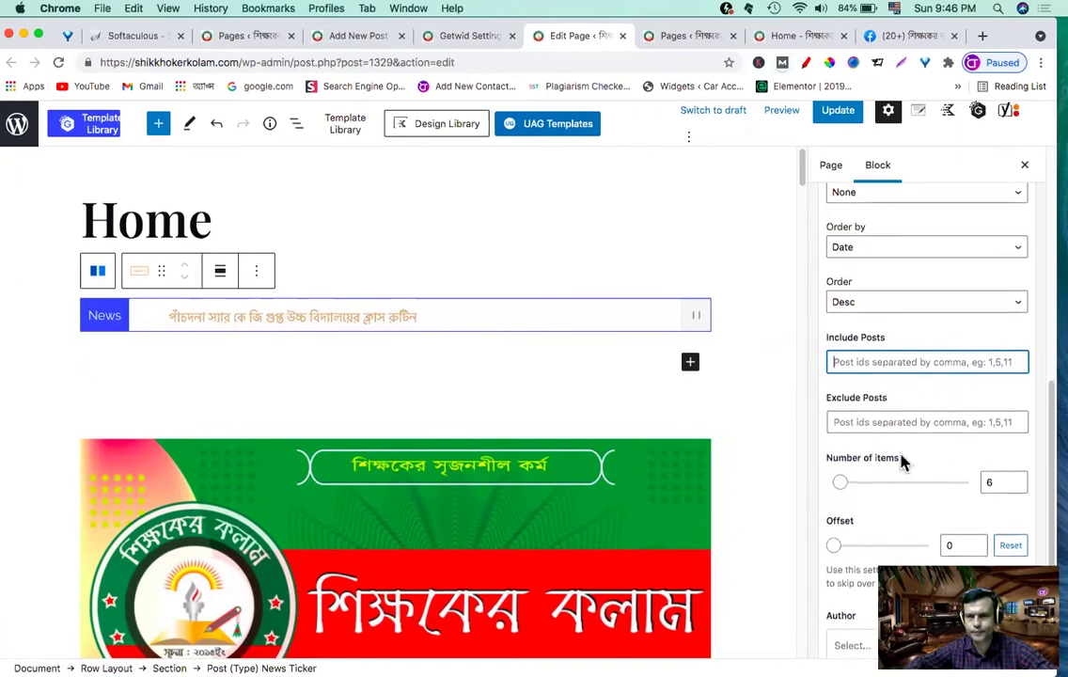
pyautogui.scroll(-1, 863, 408)
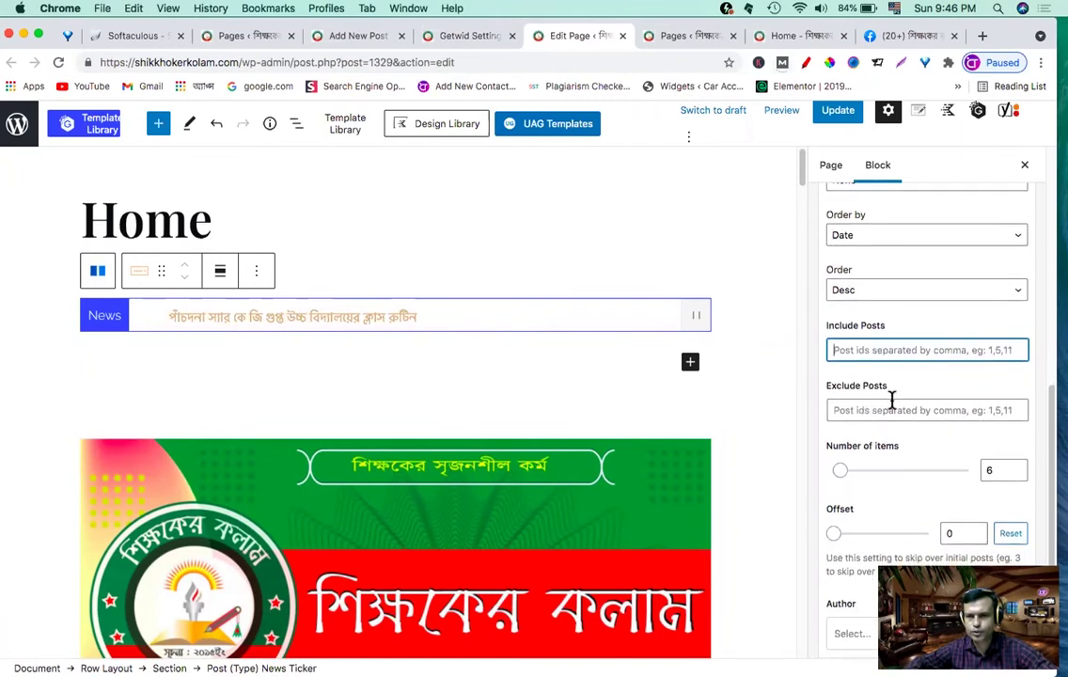
pyautogui.scroll(-3, 891, 400)
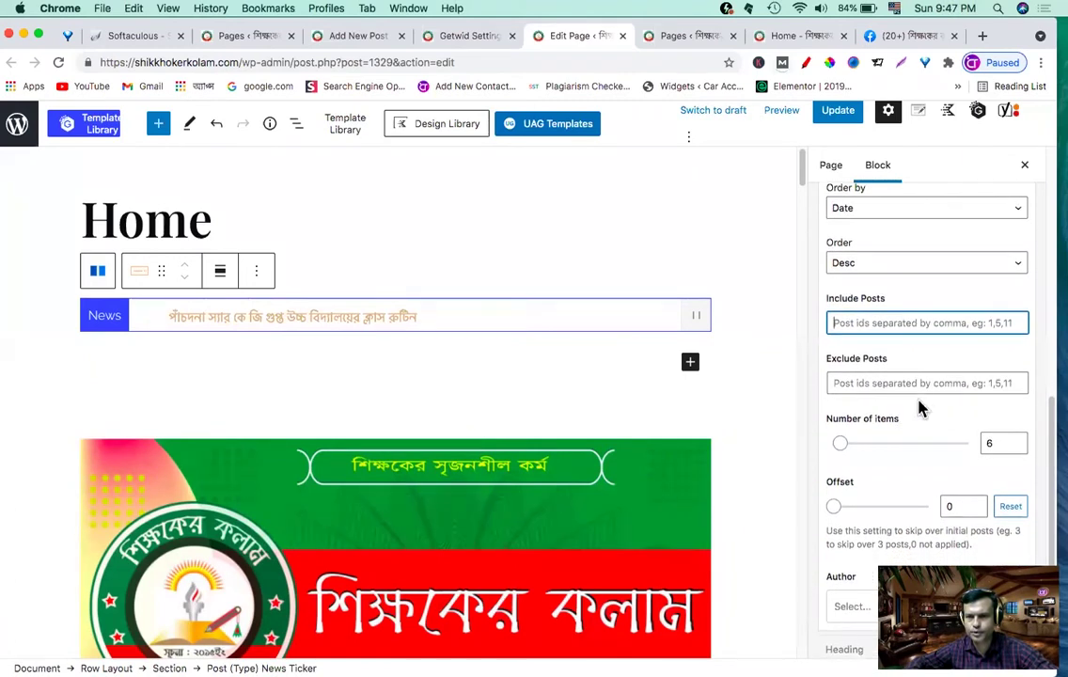
pyautogui.scroll(-6, 947, 410)
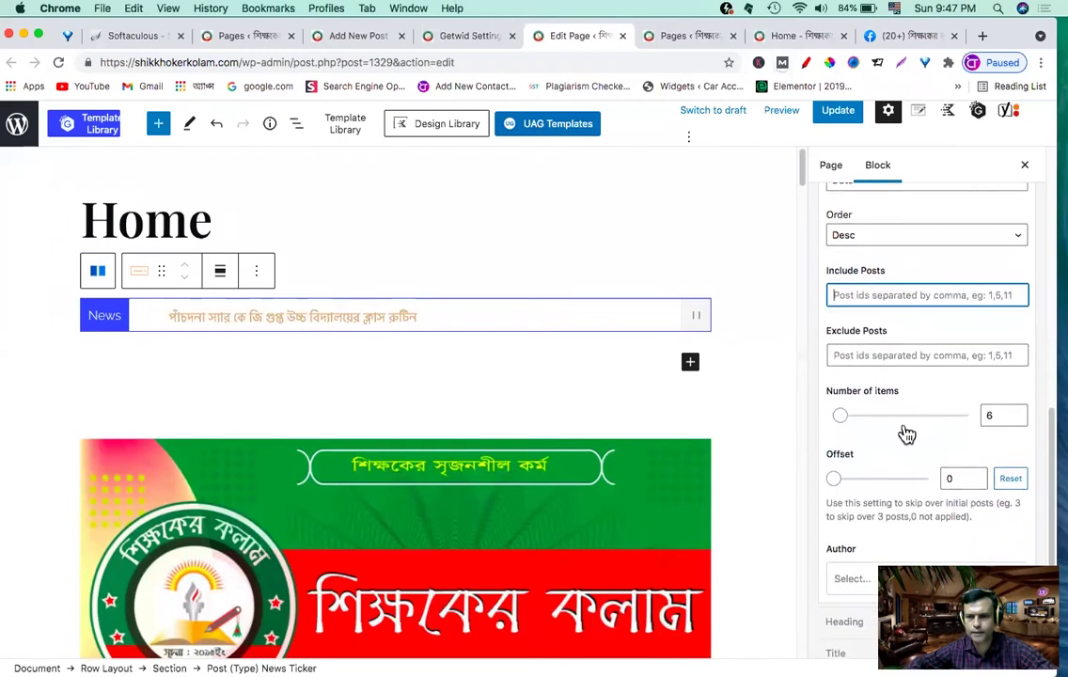
pyautogui.scroll(-1, 904, 431)
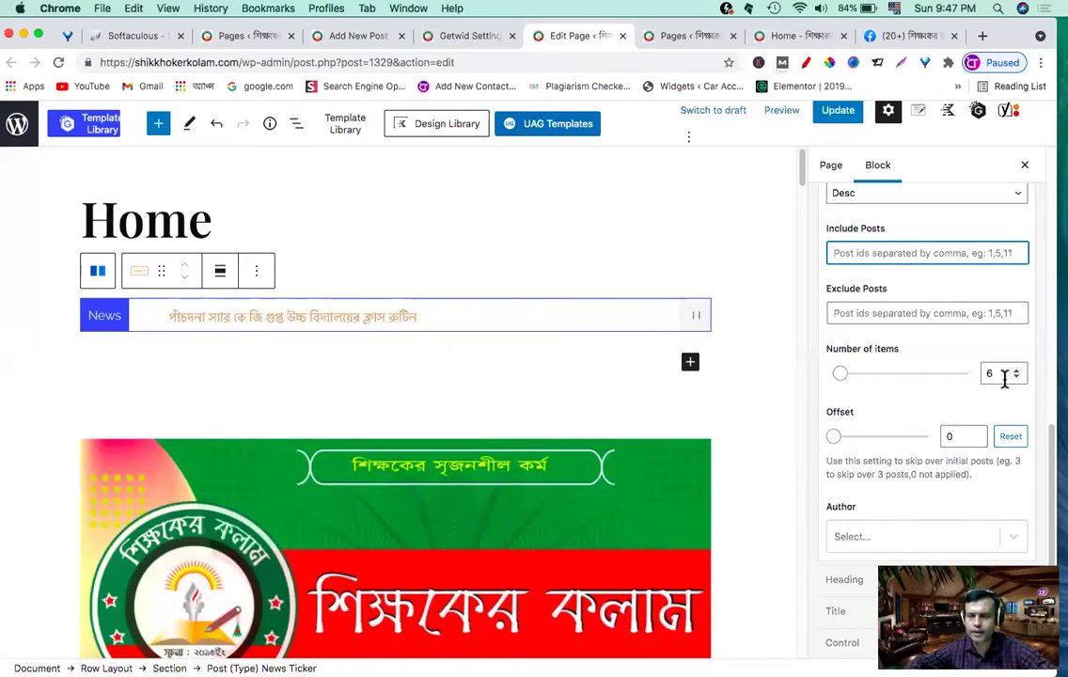
pyautogui.click(1017, 377)
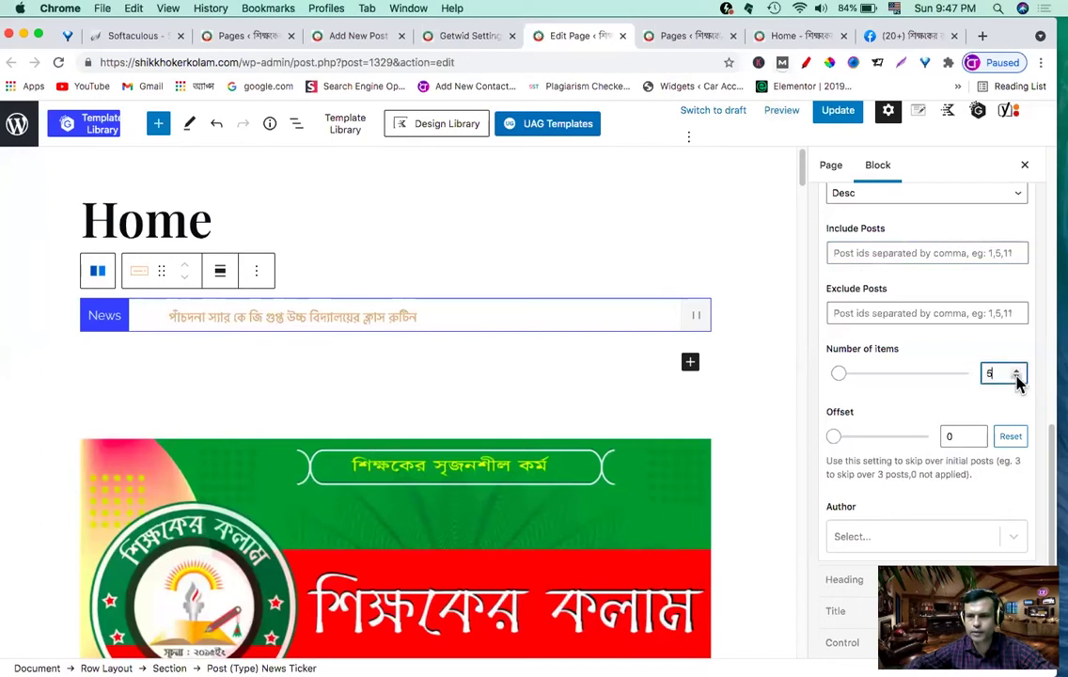
pyautogui.scroll(-2, 877, 418)
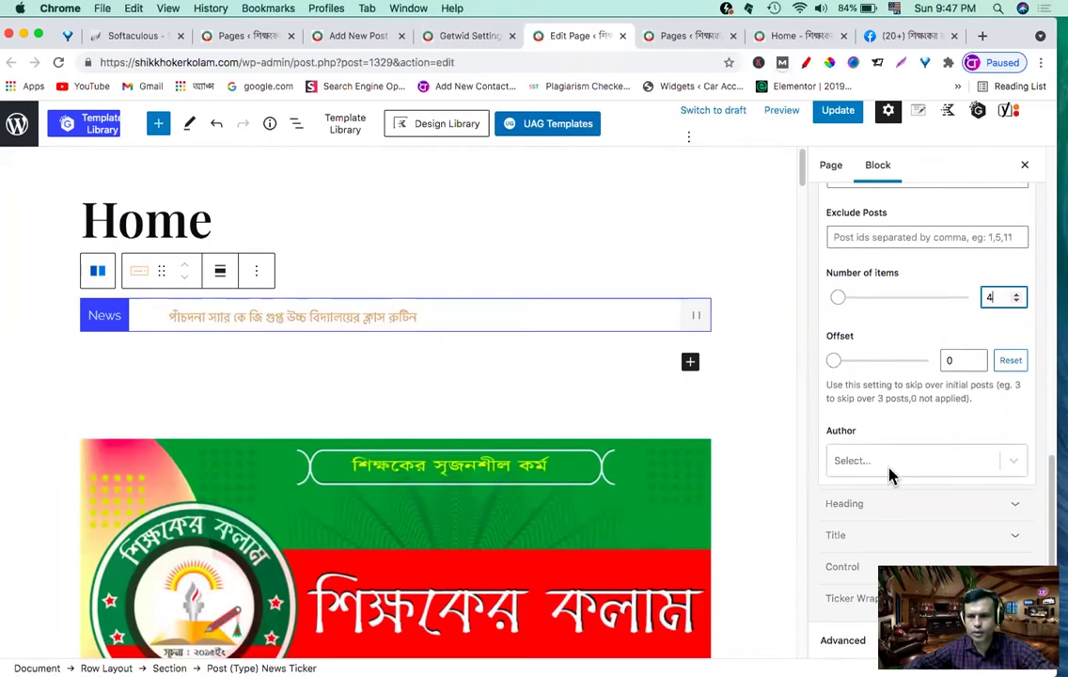
# Step: Open the ticker's Heading options and expand the heading text setting
pyautogui.click(866, 515)
pyautogui.scroll(-3, 854, 508)
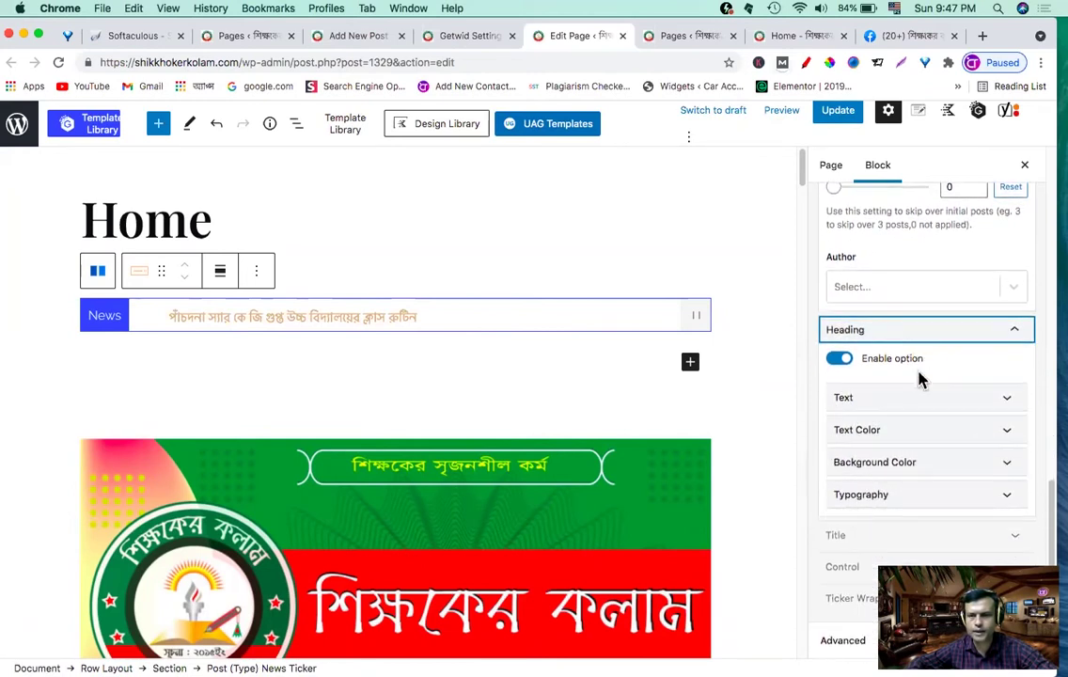
pyautogui.click(908, 402)
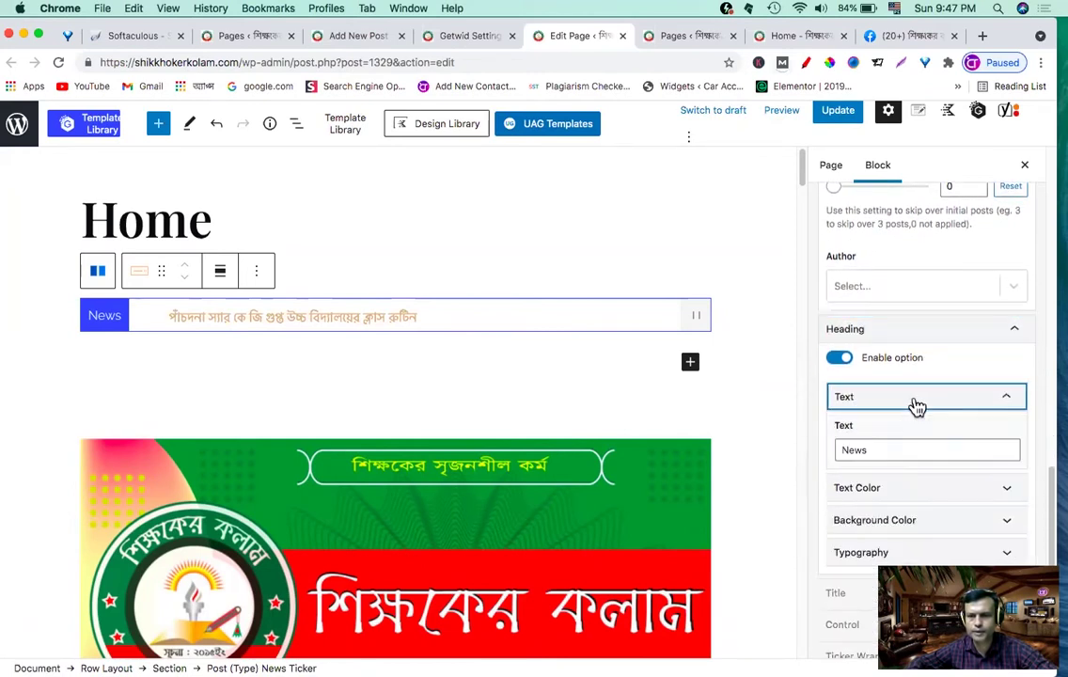
pyautogui.scroll(-1, 905, 405)
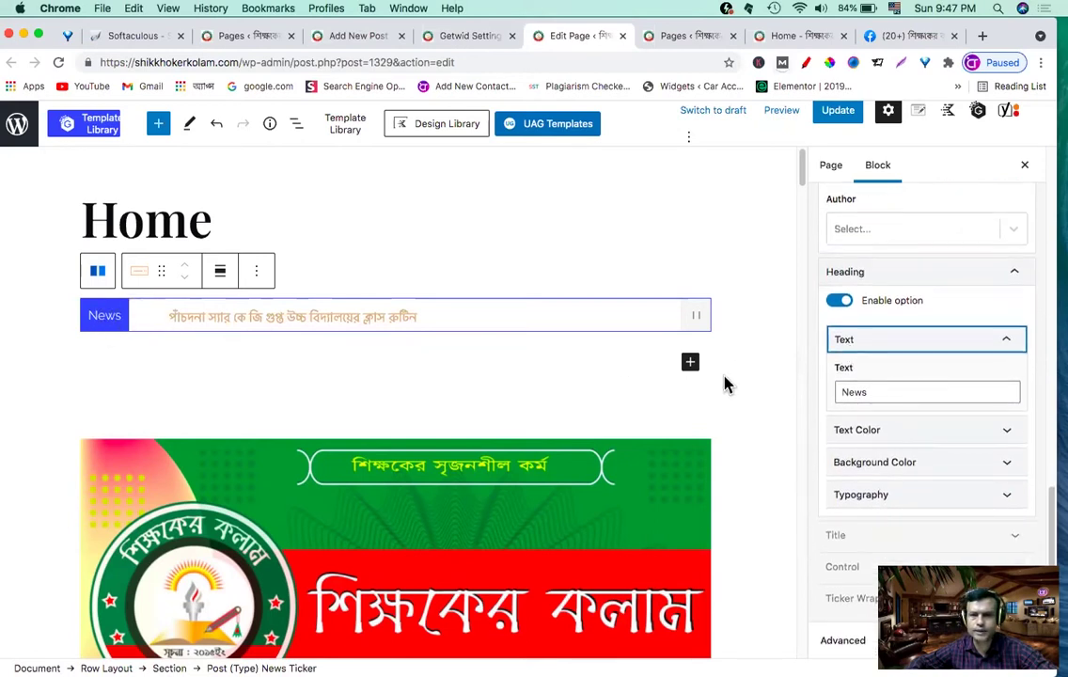
pyautogui.moveTo(881, 391); pyautogui.dragTo(842, 393)
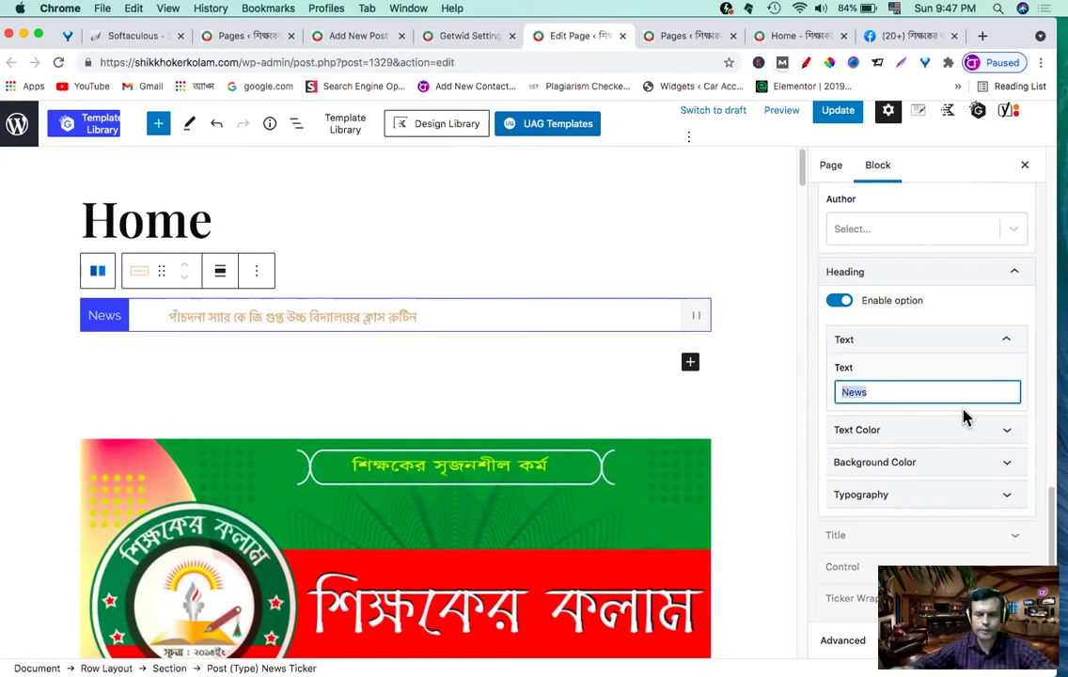
pyautogui.write('nO')
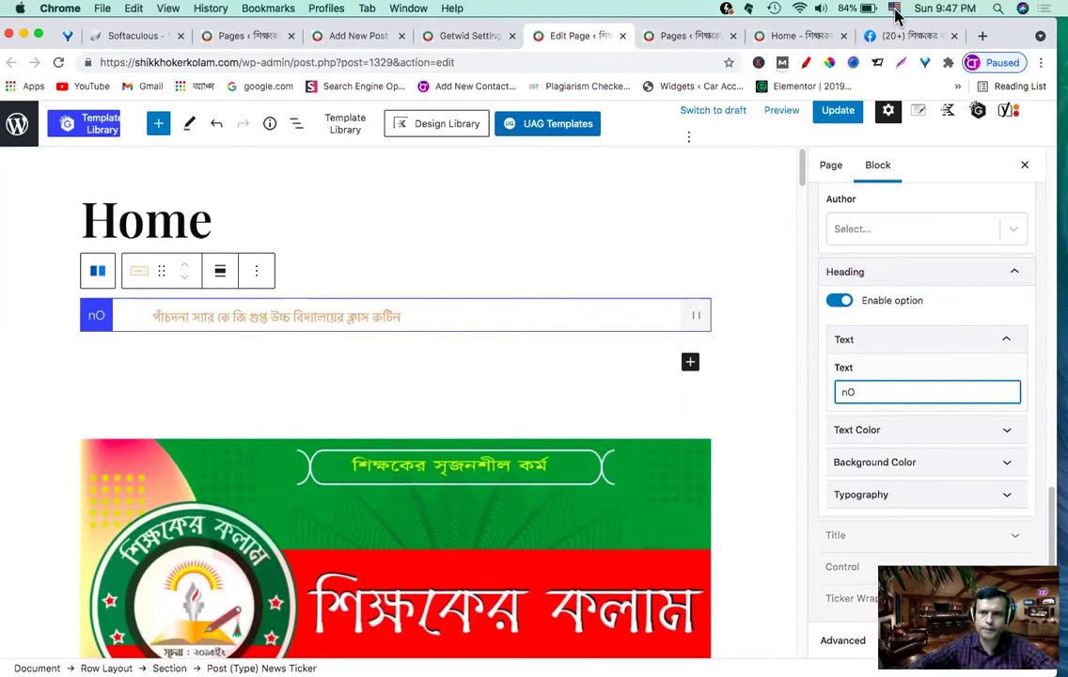
pyautogui.click(893, 9)
pyautogui.click(935, 29)
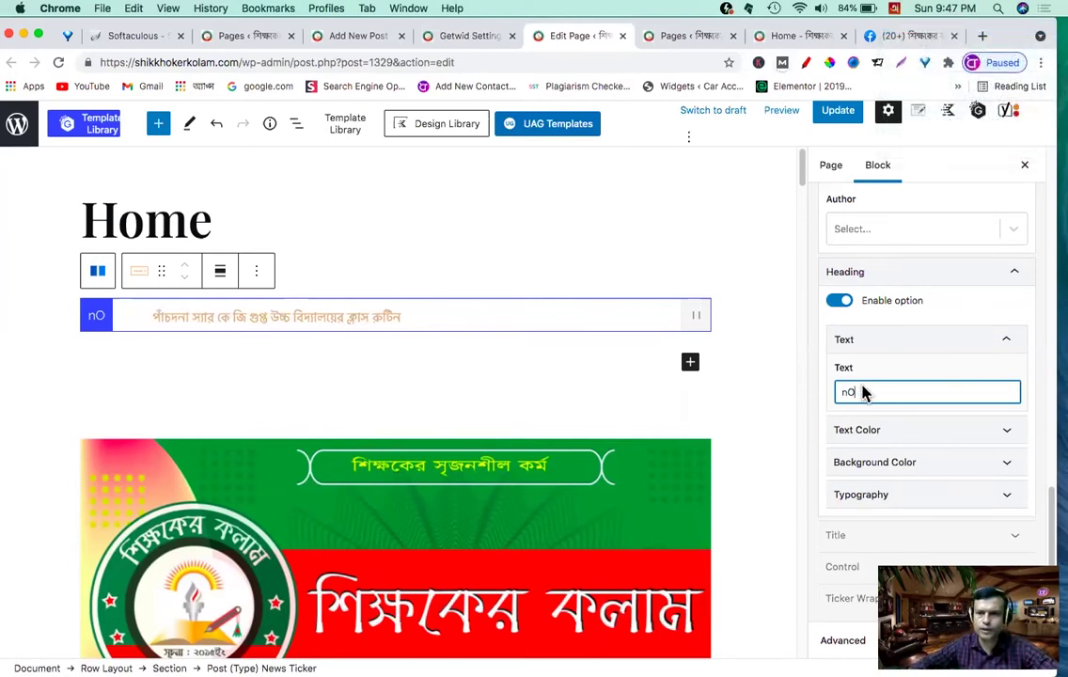
pyautogui.moveTo(830, 391); pyautogui.dragTo(874, 395)
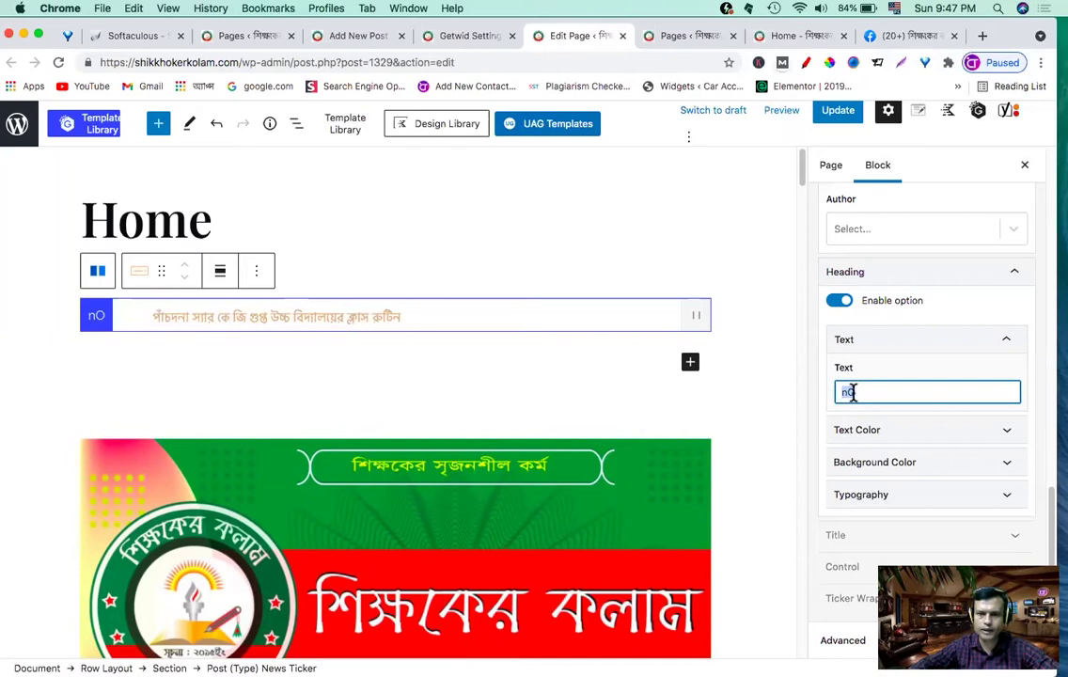
pyautogui.write('n')
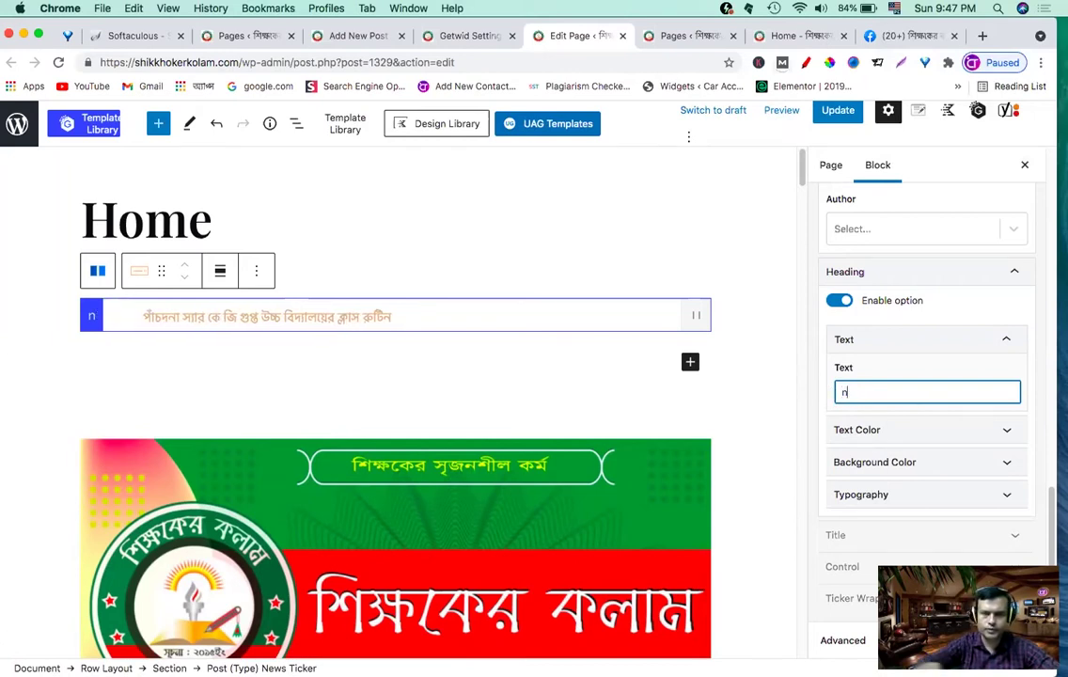
# Step: Switch the input source to Avro Keyboard and replace the ticker's heading text with নোটিশ
pyautogui.click(895, 10)
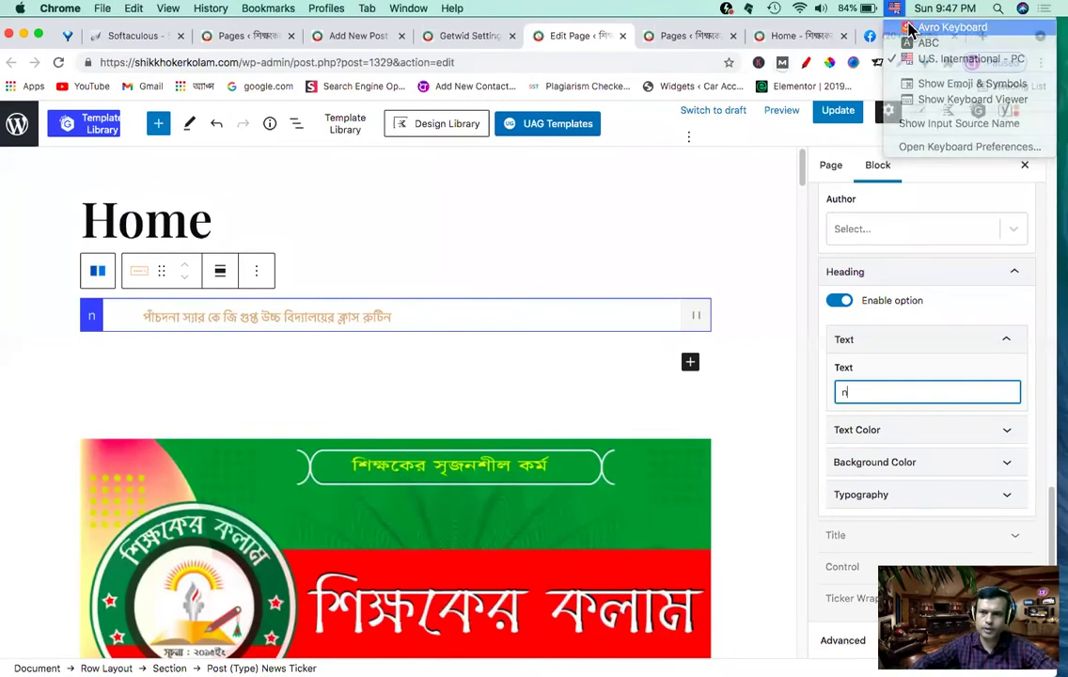
pyautogui.click(908, 28)
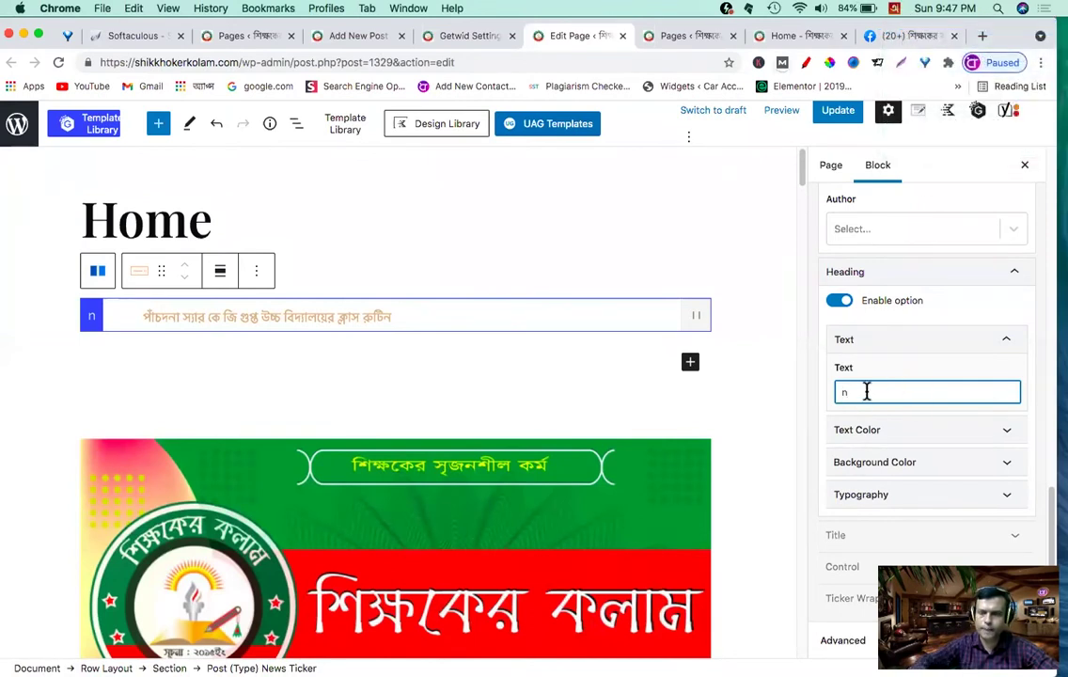
pyautogui.press('BackSpace')
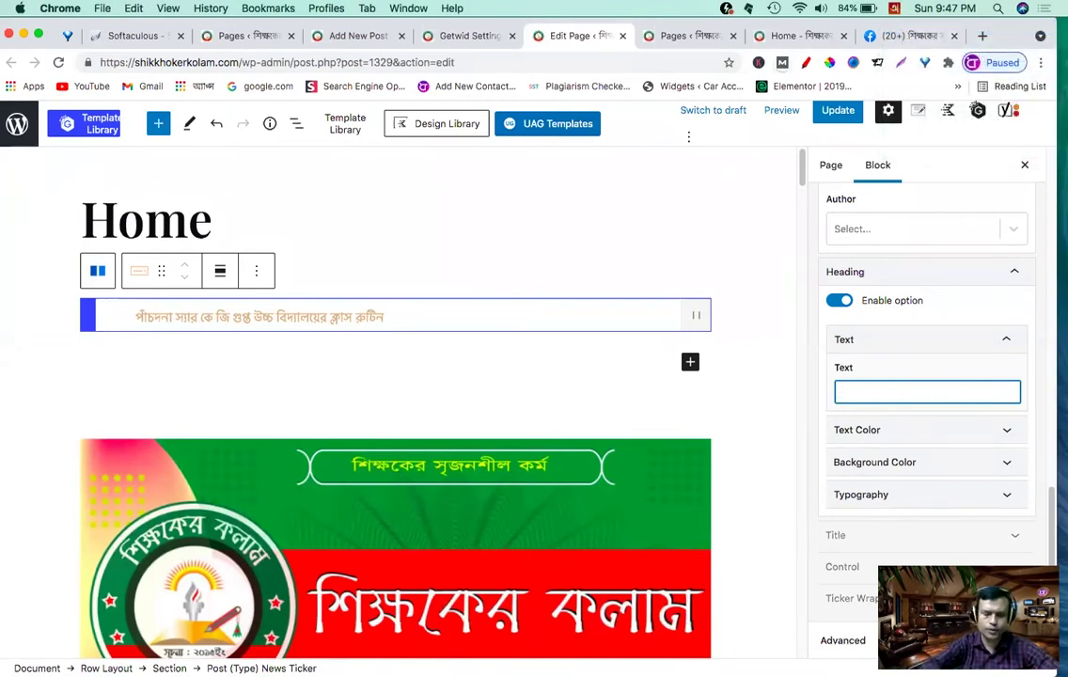
pyautogui.write('n')
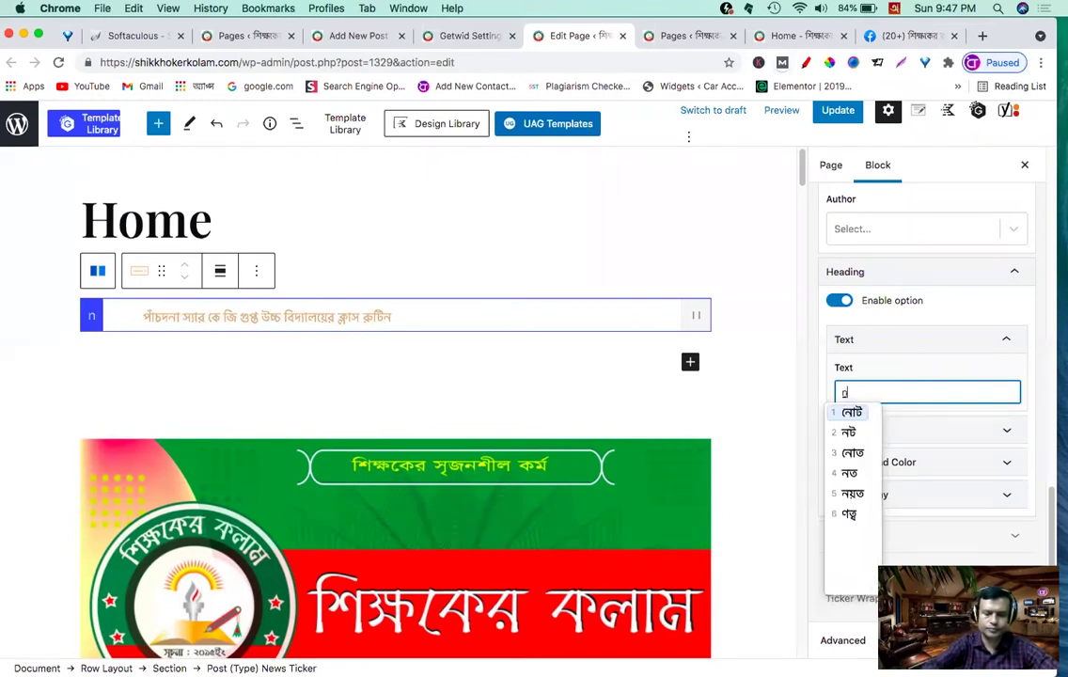
pyautogui.write('OTi')
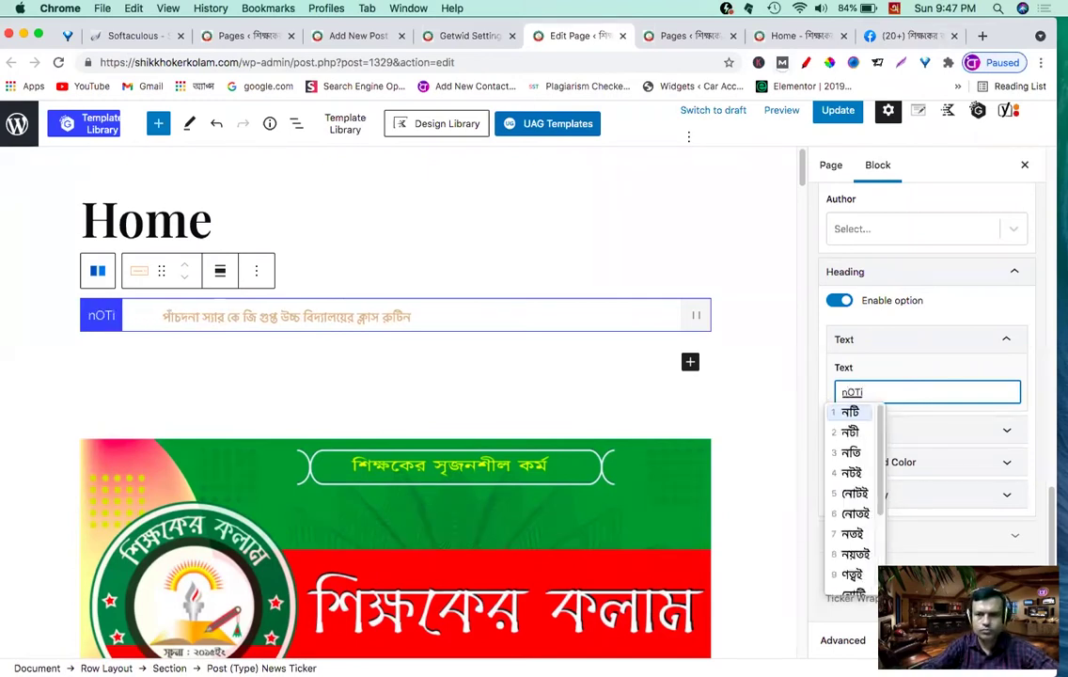
pyautogui.write('s')
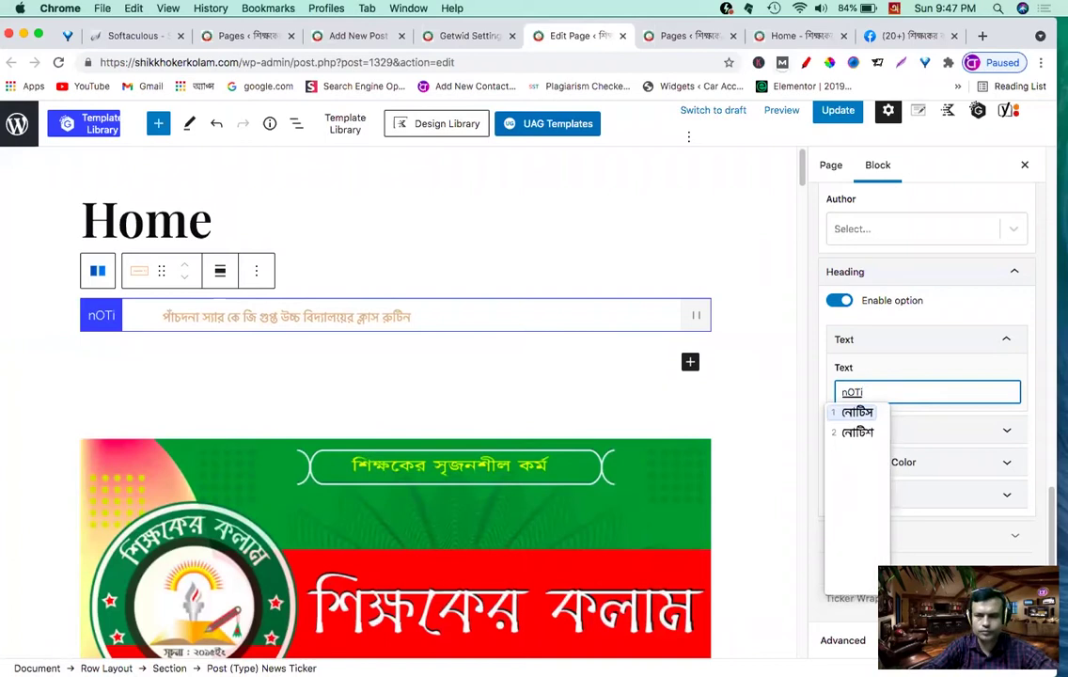
pyautogui.write('h')
pyautogui.press('Escape')
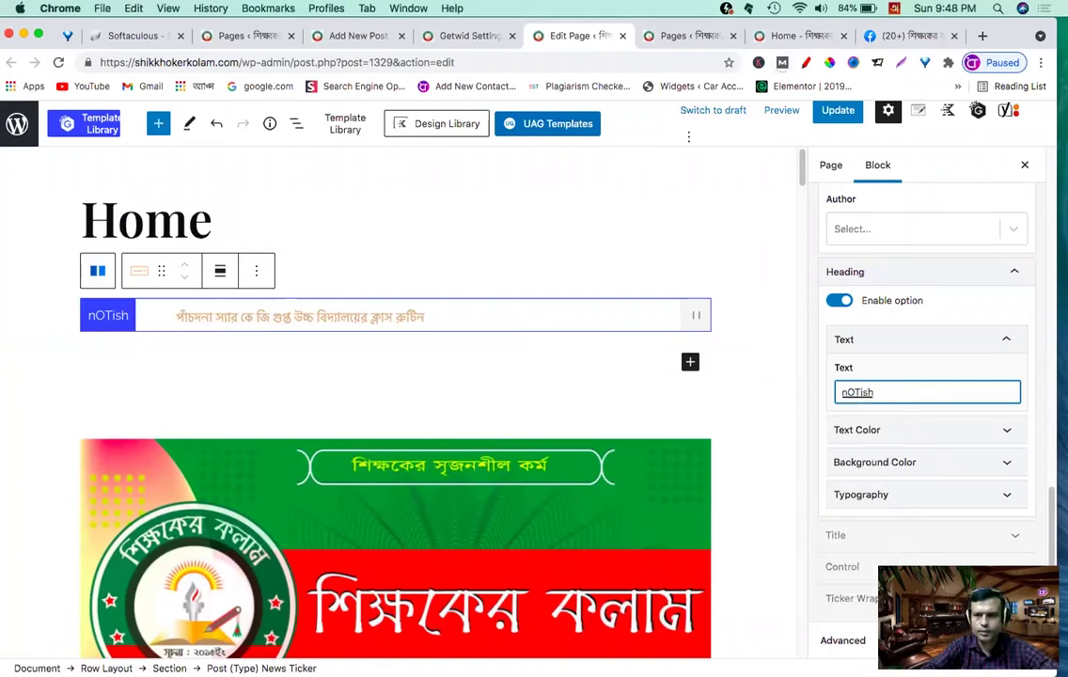
pyautogui.press('space')
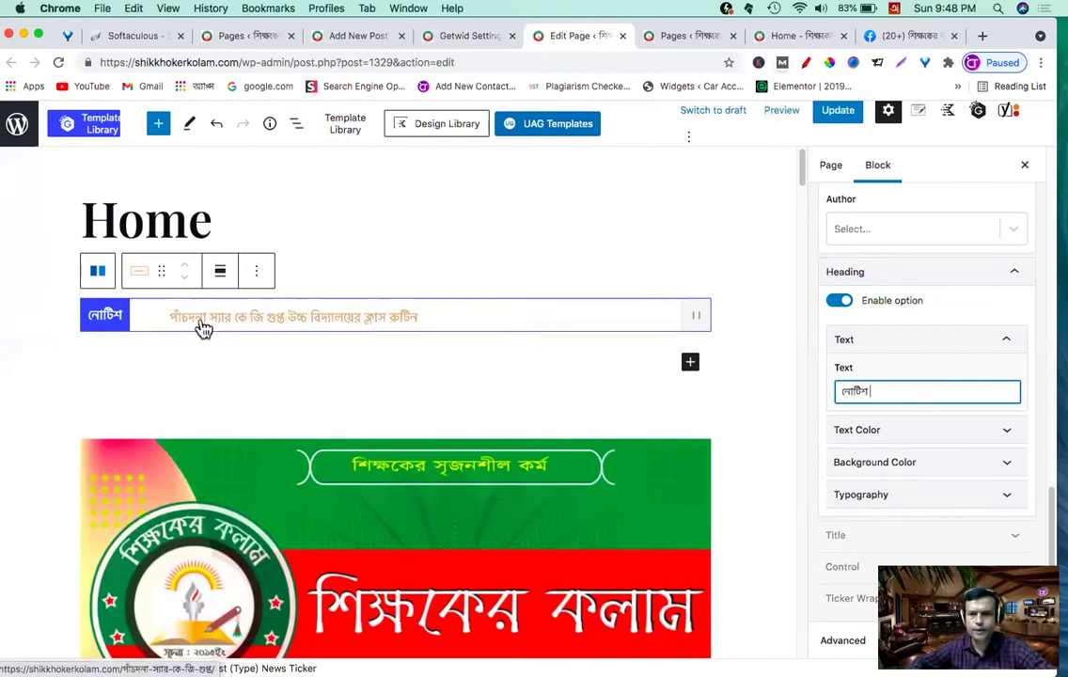
# Step: Enable a custom text color for the ticker heading, try dark navy, and set it to white
pyautogui.click(922, 435)
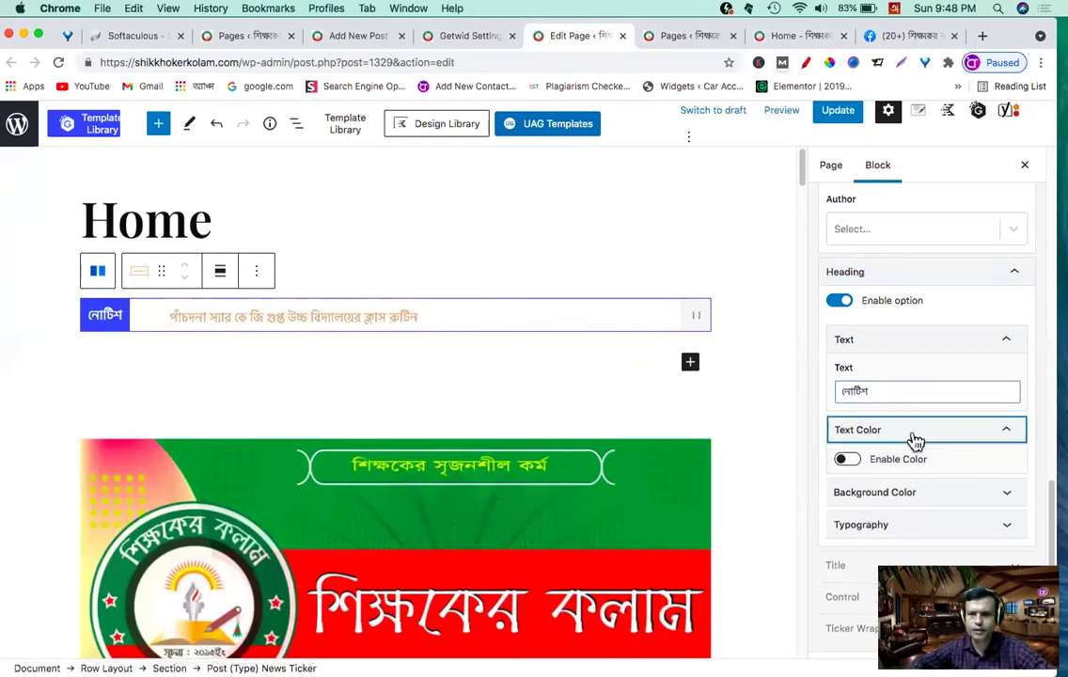
pyautogui.click(846, 460)
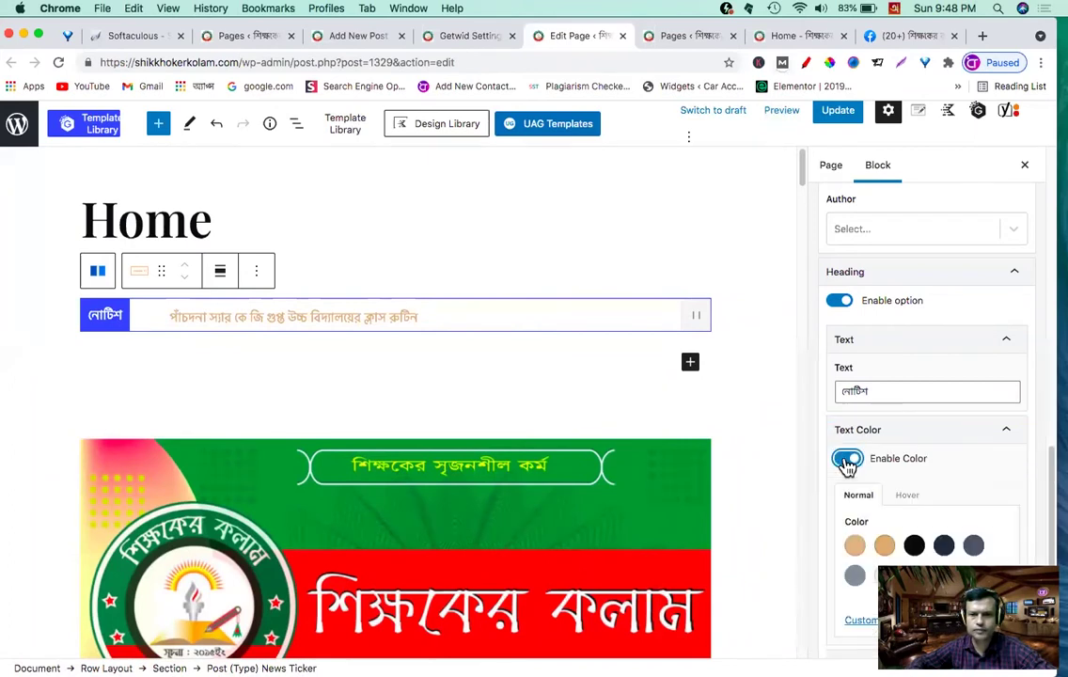
pyautogui.scroll(-3, 855, 451)
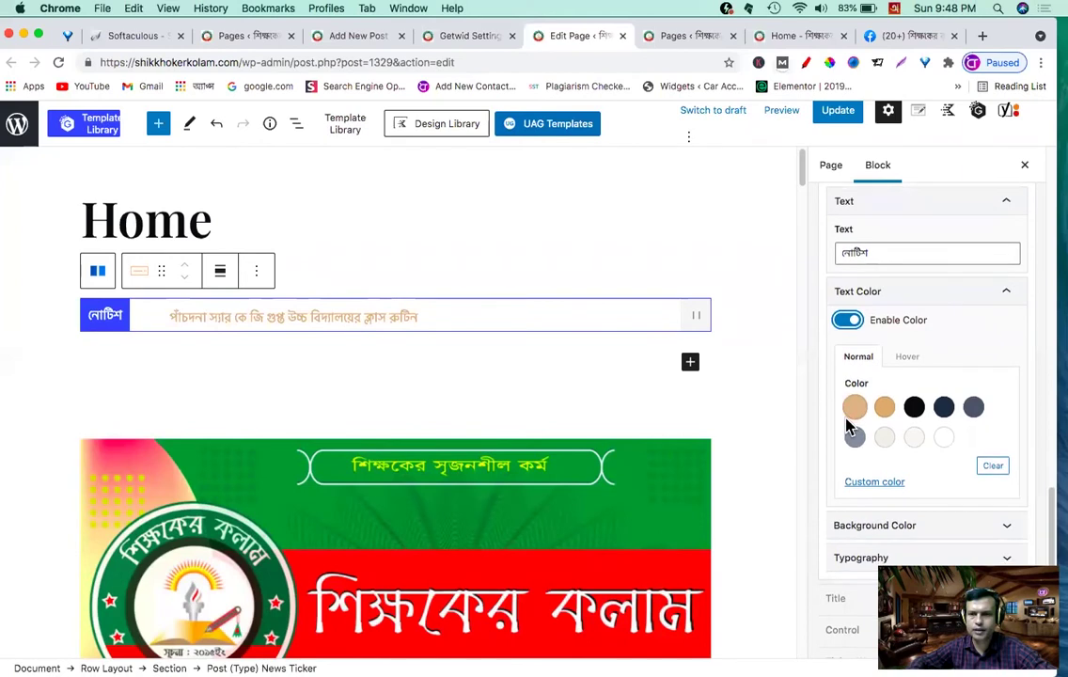
pyautogui.scroll(-1, 370, 316)
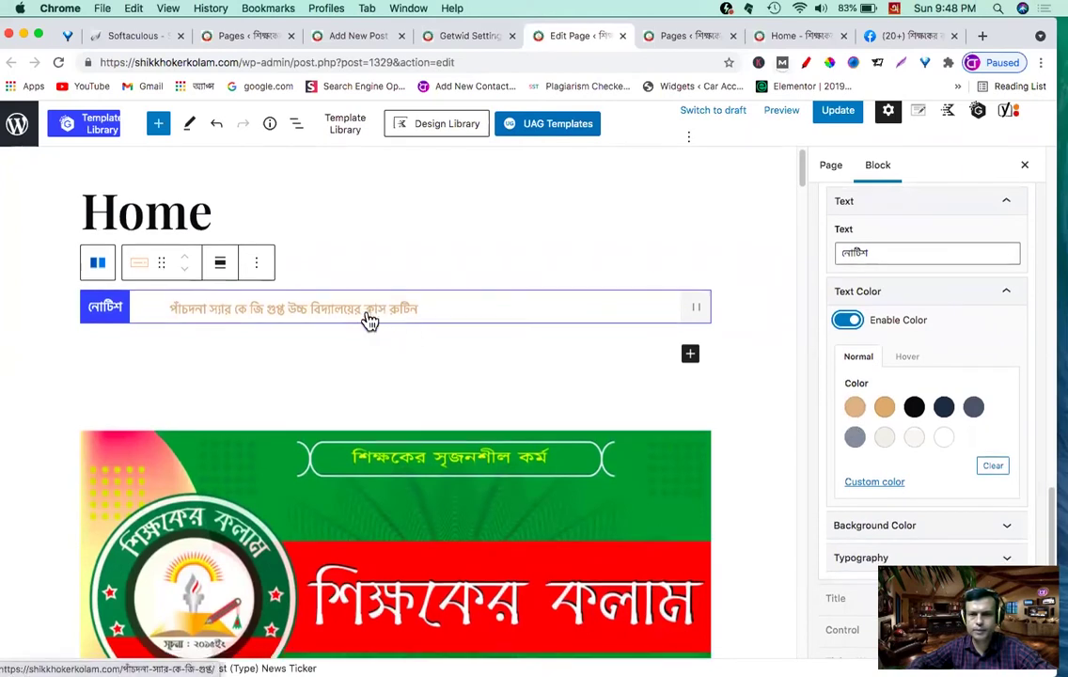
pyautogui.click(943, 408)
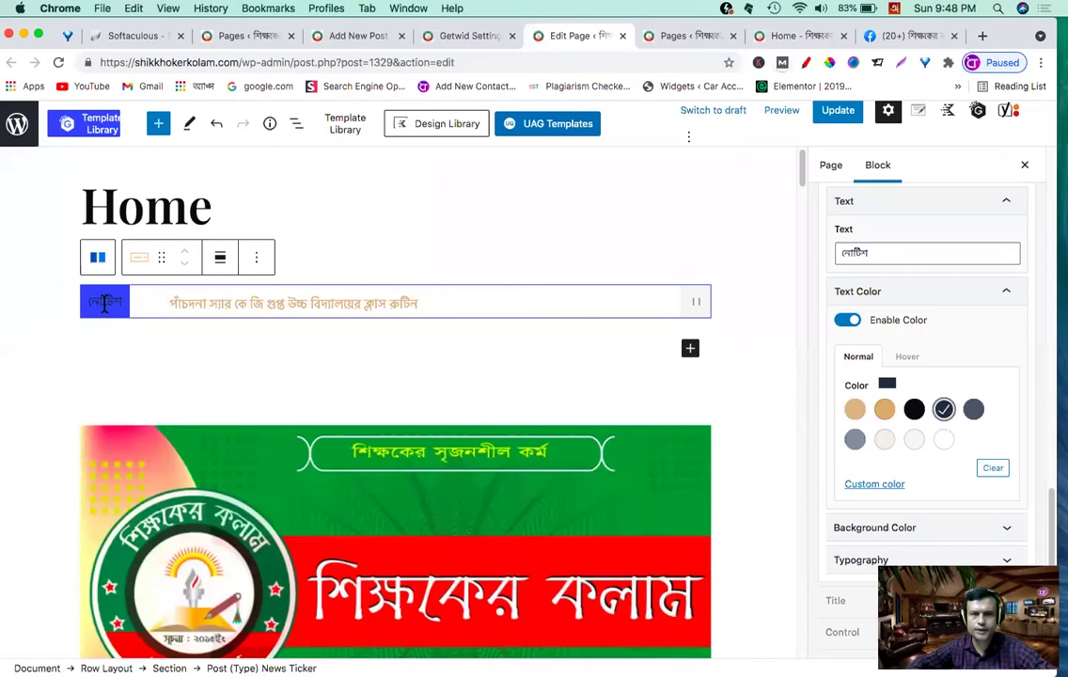
pyautogui.click(943, 441)
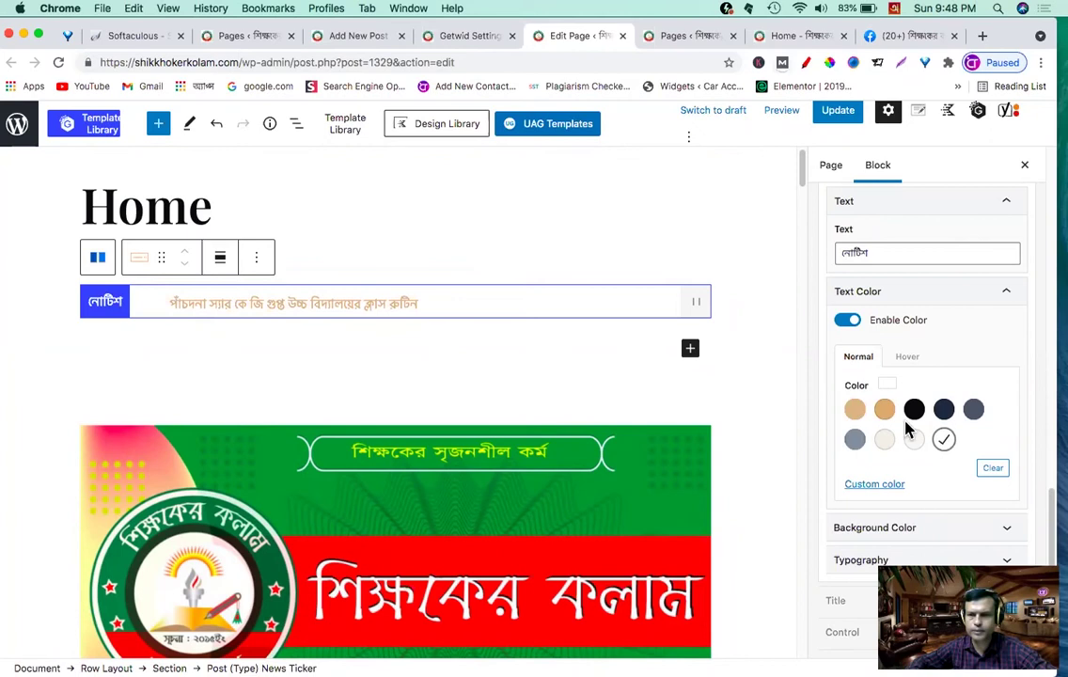
pyautogui.scroll(-1, 900, 465)
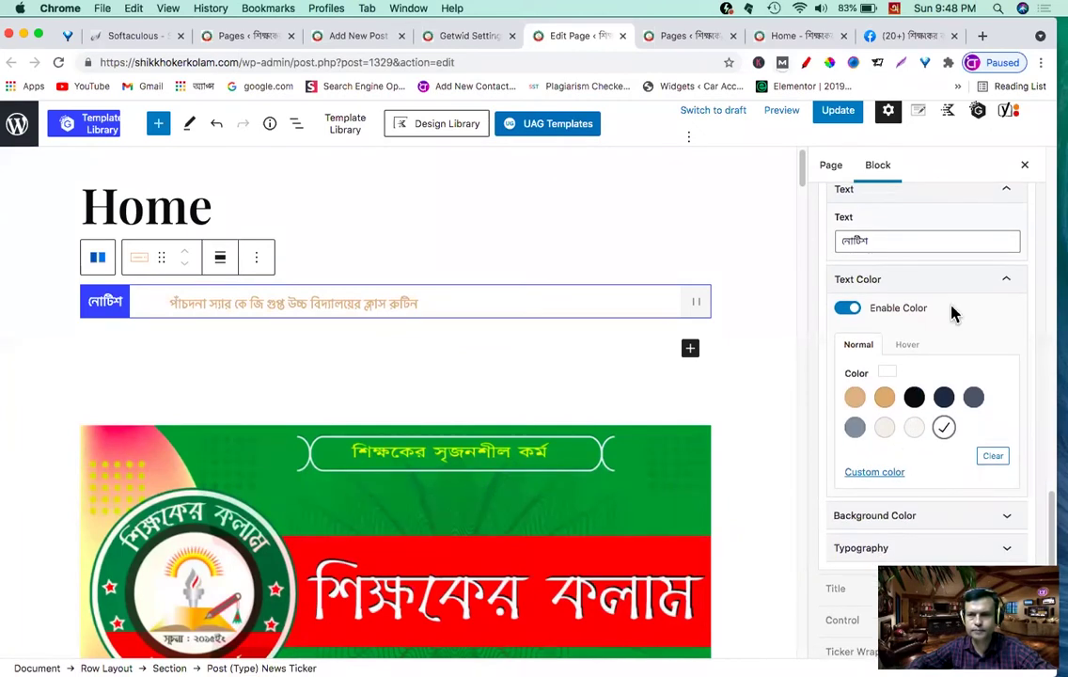
pyautogui.click(1002, 280)
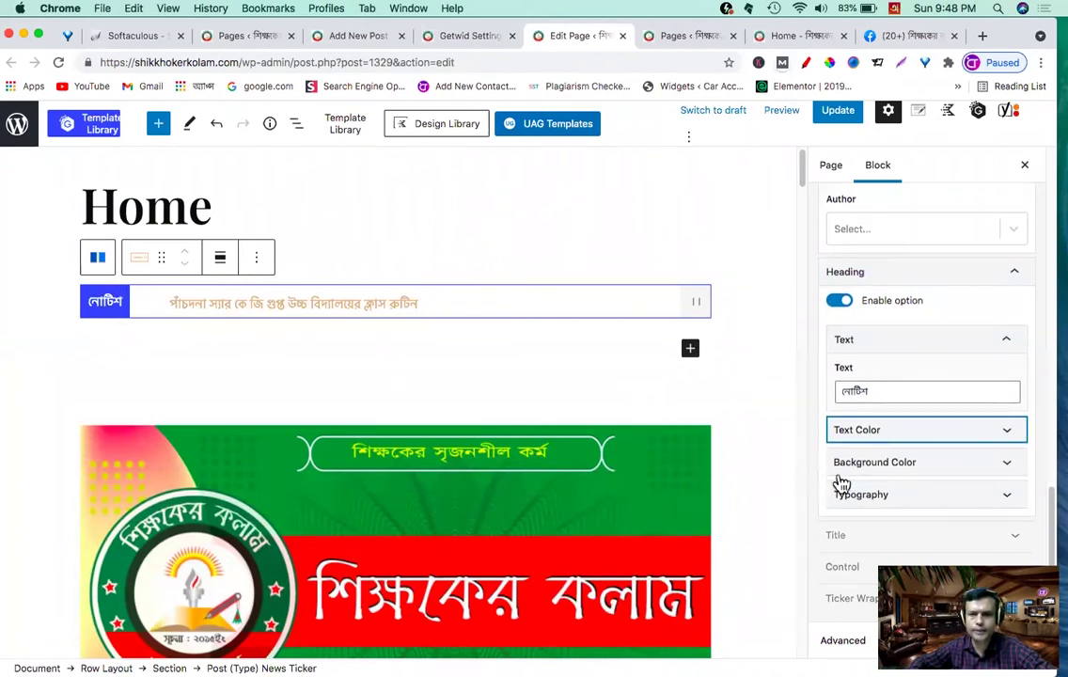
# Step: Enable a background color for the ticker heading and set its normal color to the golden tan swatch
pyautogui.click(922, 471)
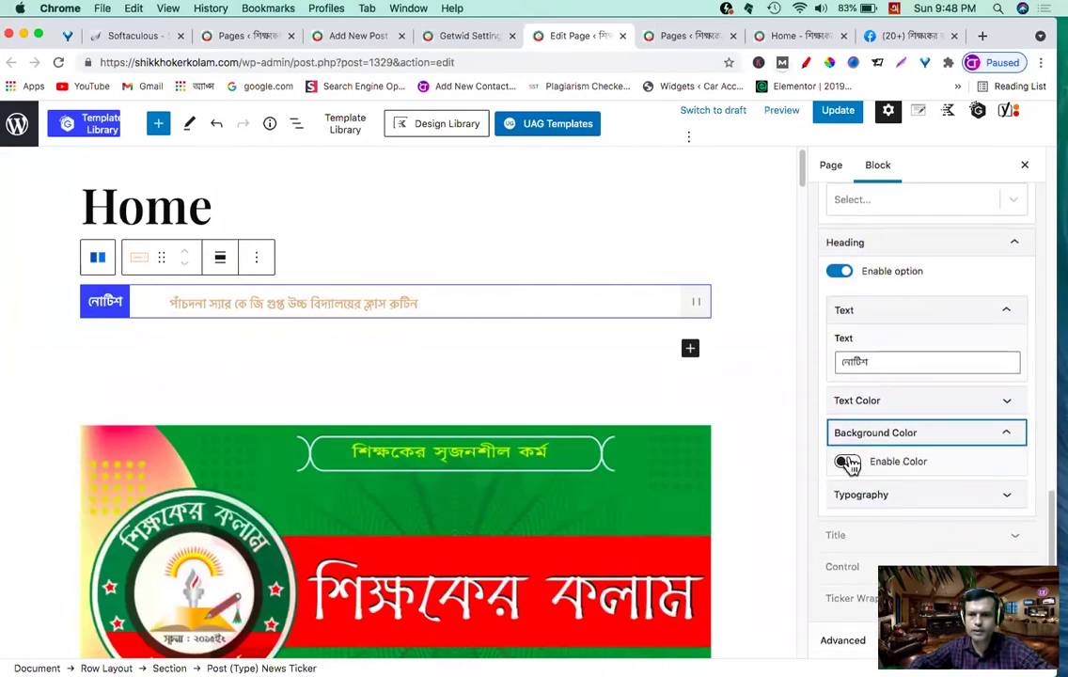
pyautogui.click(847, 462)
pyautogui.scroll(-4, 848, 460)
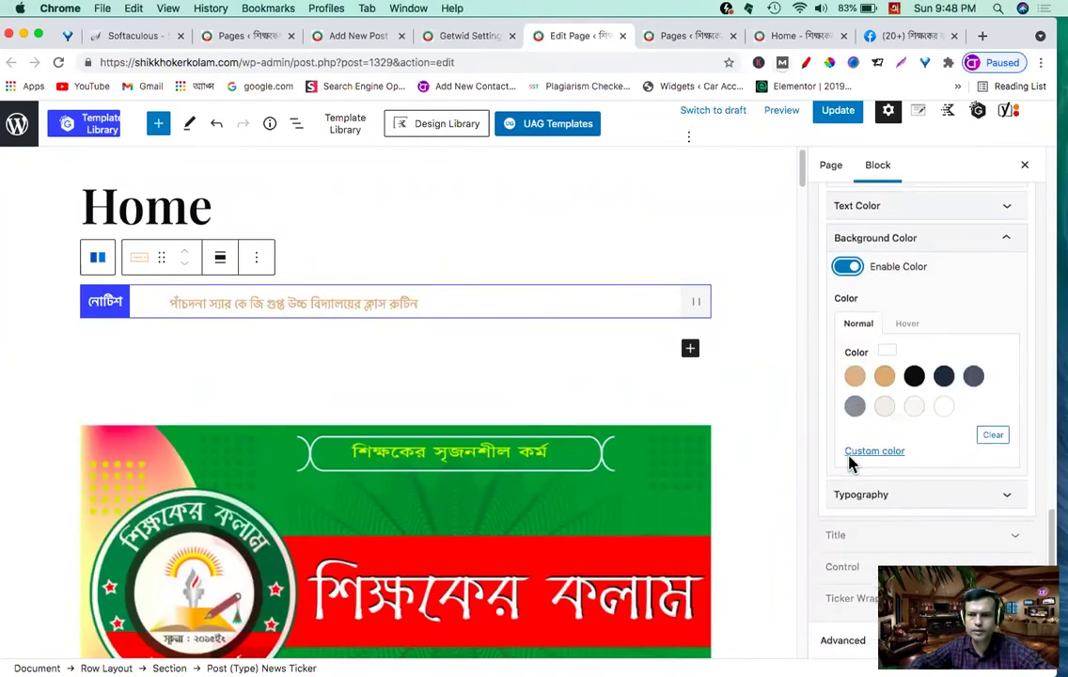
pyautogui.click(884, 376)
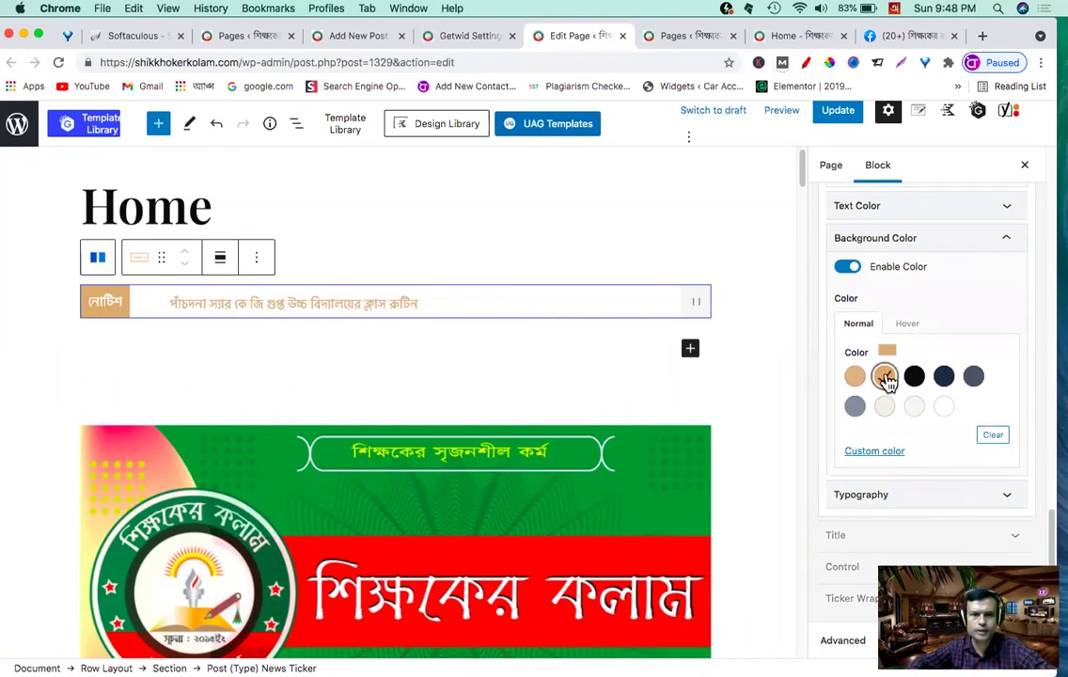
# Step: Check the live Home page's ticker, then set the ticker heading's normal background in the page editor to the custom green #4ca637
pyautogui.scroll(1, 462, 367)
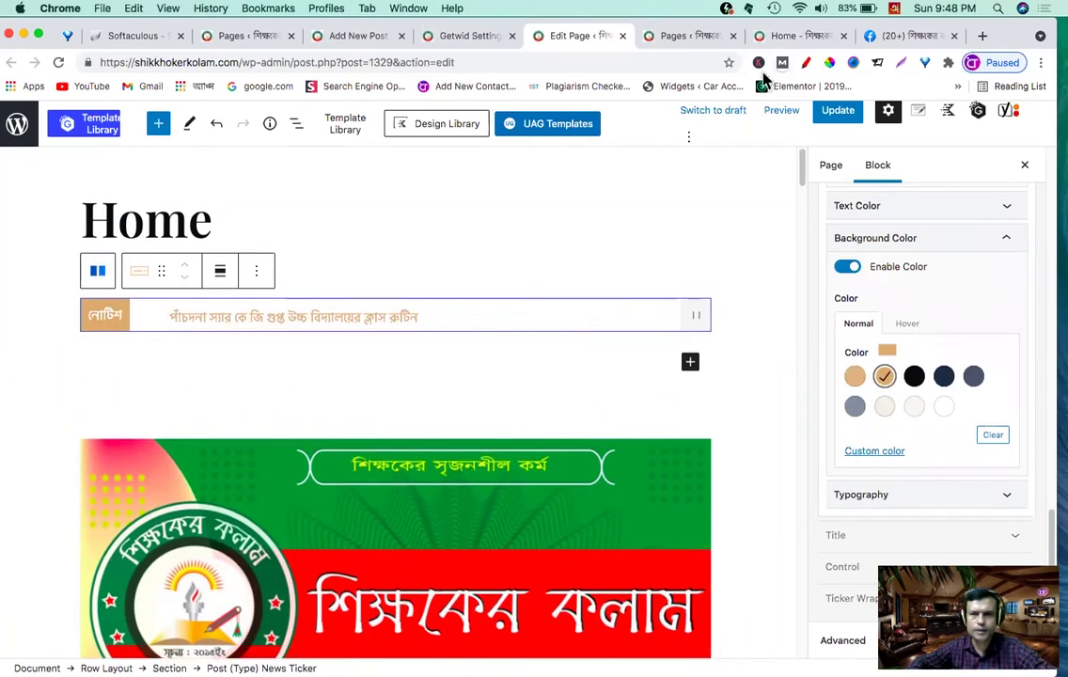
pyautogui.click(793, 37)
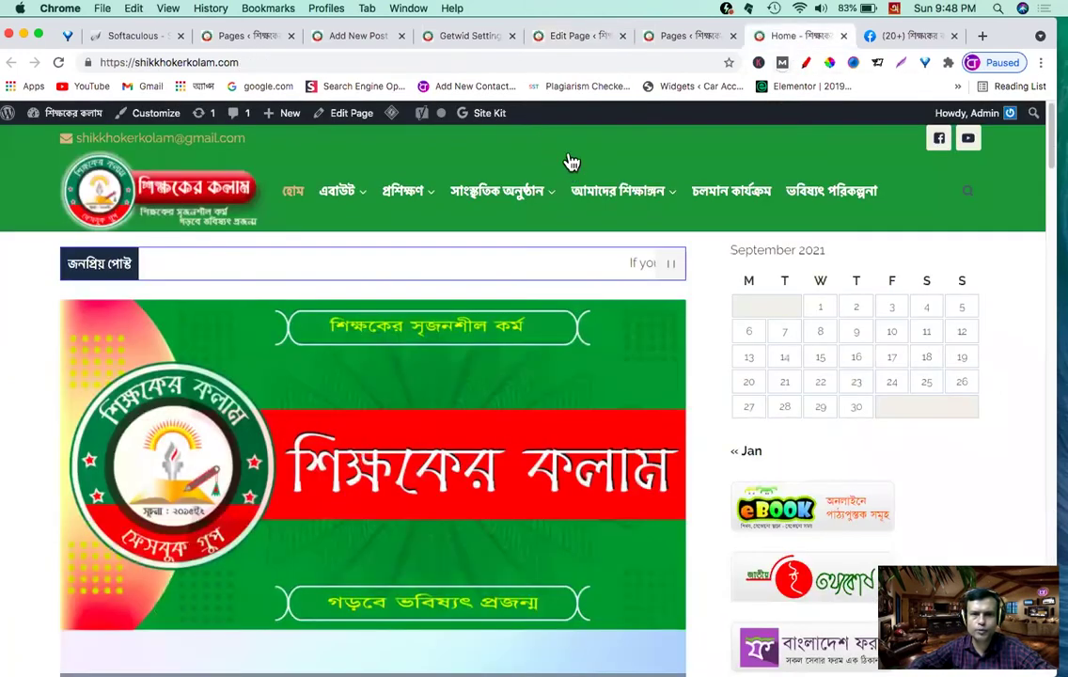
pyautogui.click(575, 39)
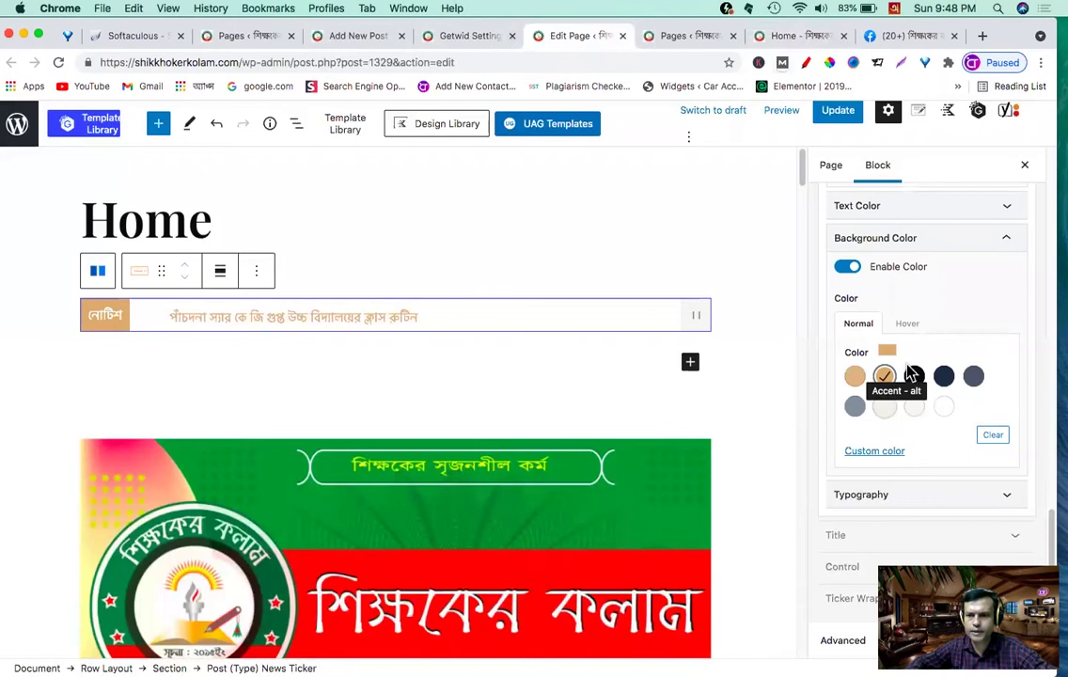
pyautogui.click(877, 459)
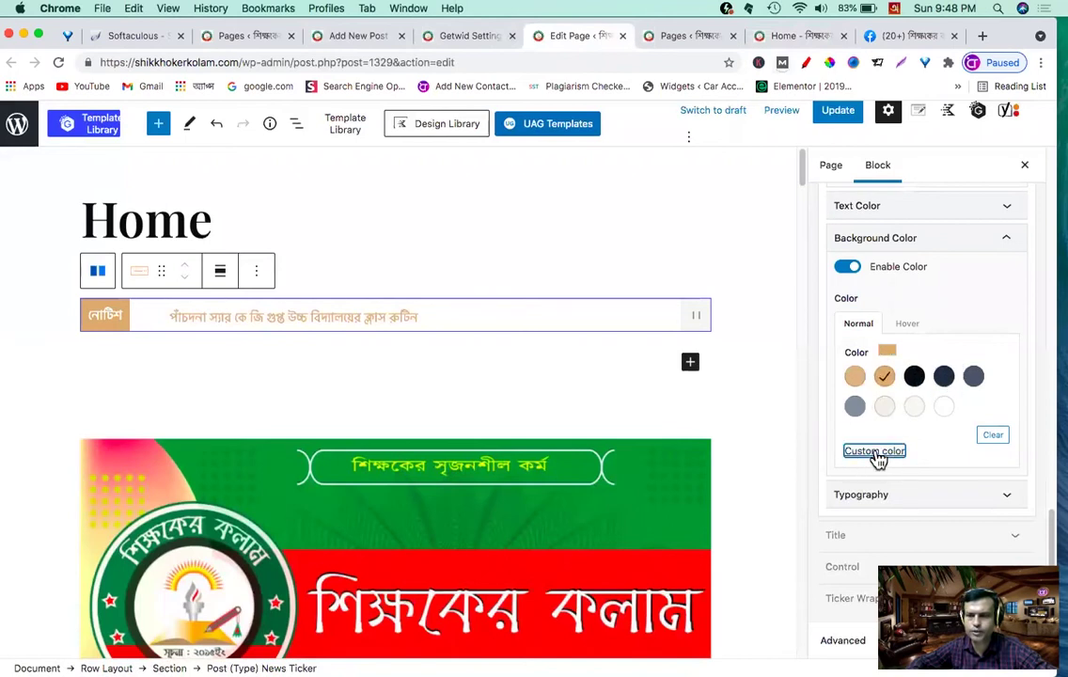
pyautogui.click(829, 253)
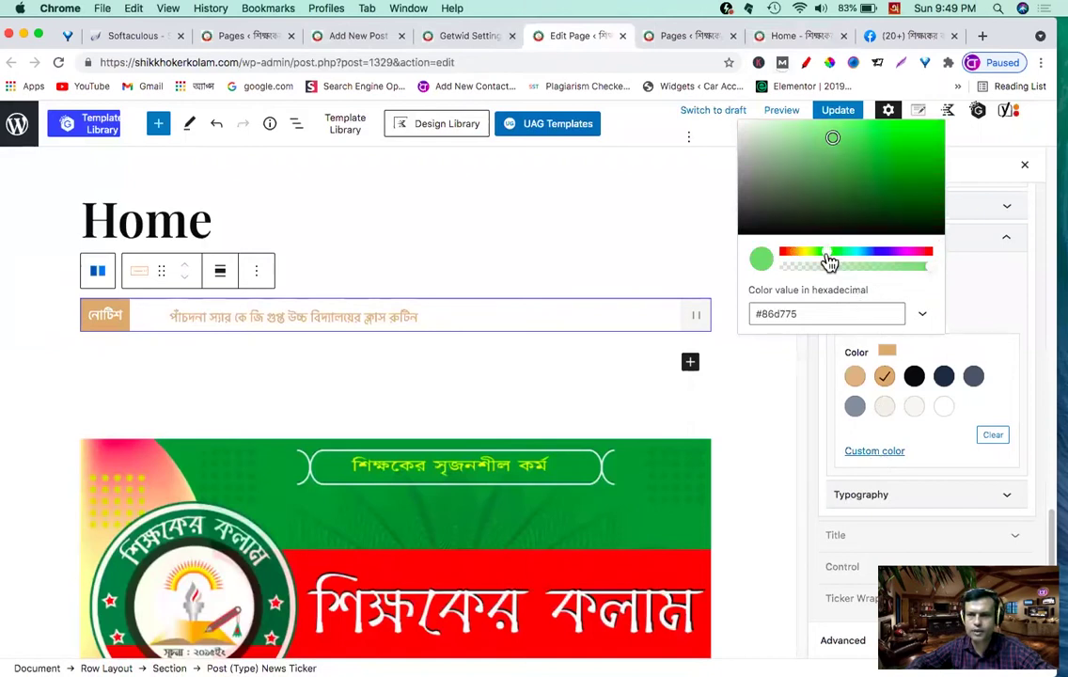
pyautogui.click(860, 146)
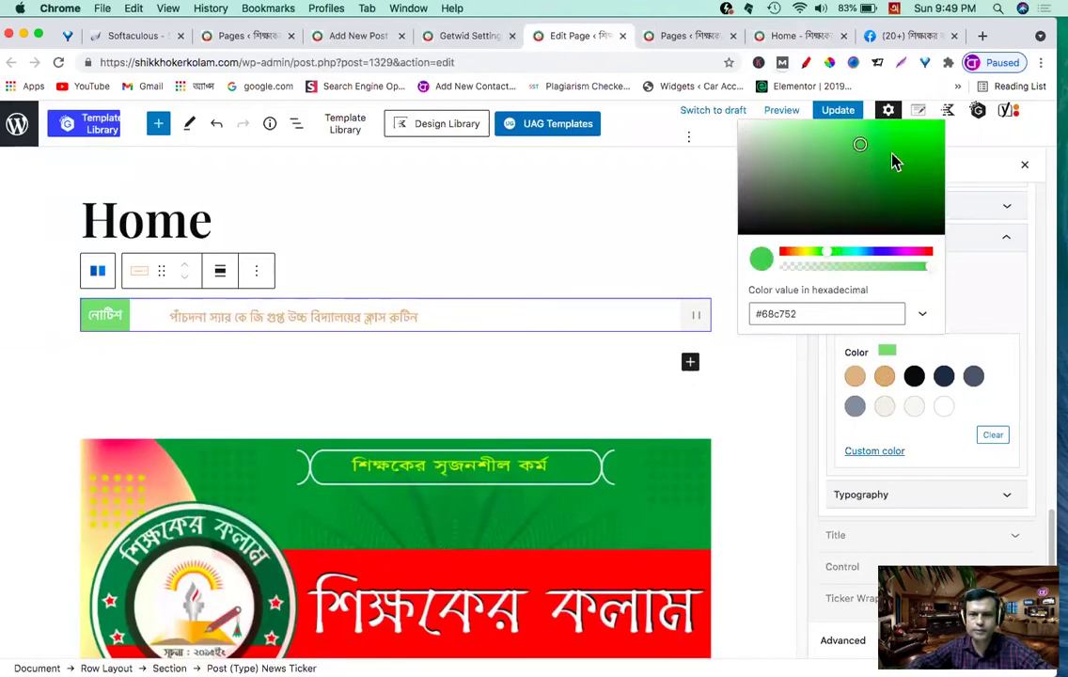
pyautogui.click(898, 155)
pyautogui.click(880, 167)
pyautogui.click(884, 185)
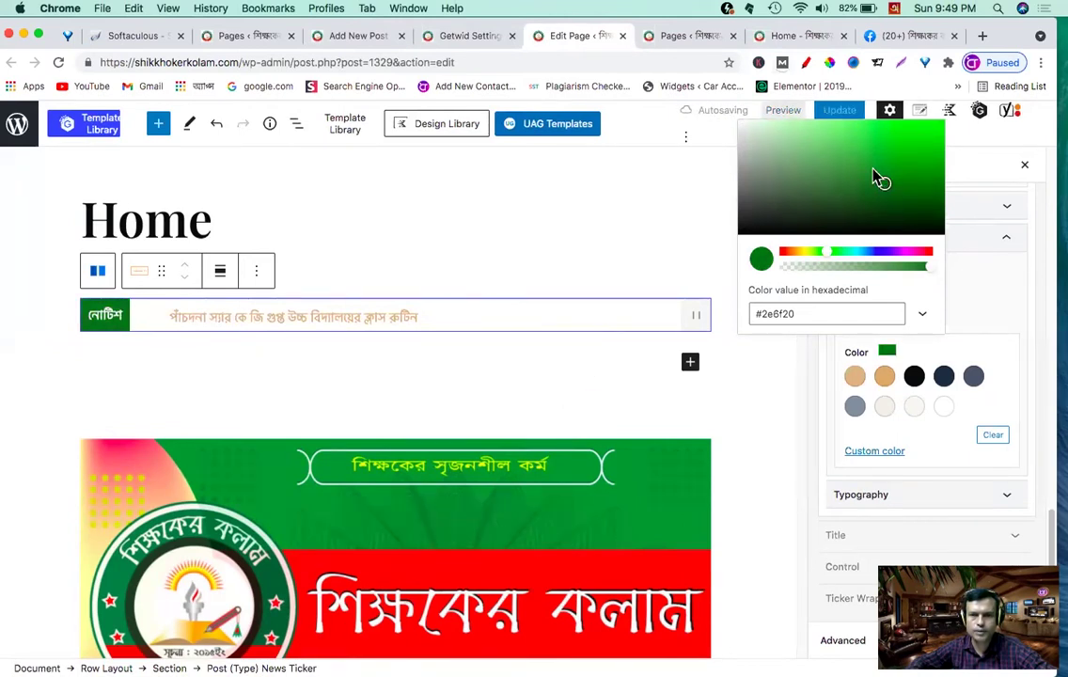
pyautogui.click(875, 170)
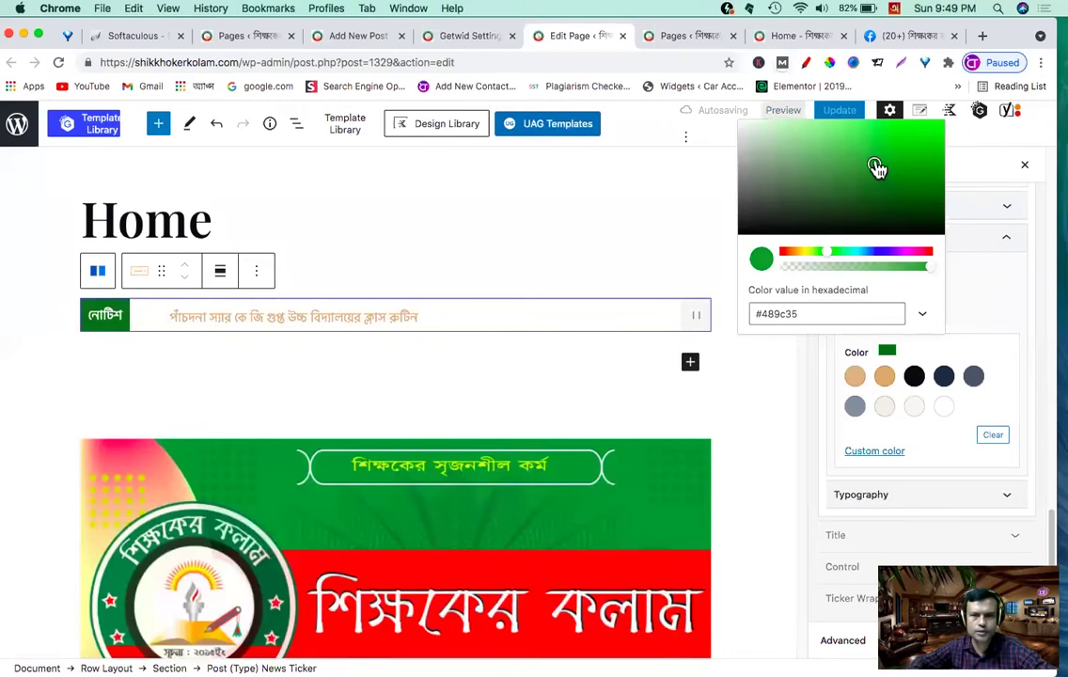
pyautogui.moveTo(875, 168); pyautogui.dragTo(876, 166)
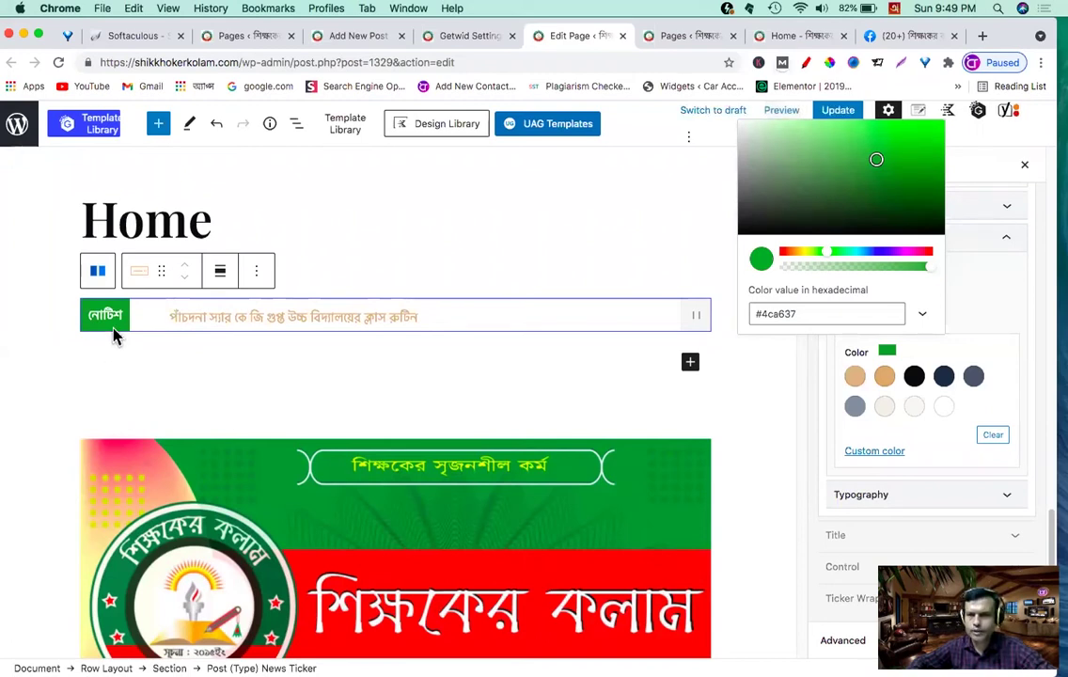
pyautogui.click(935, 355)
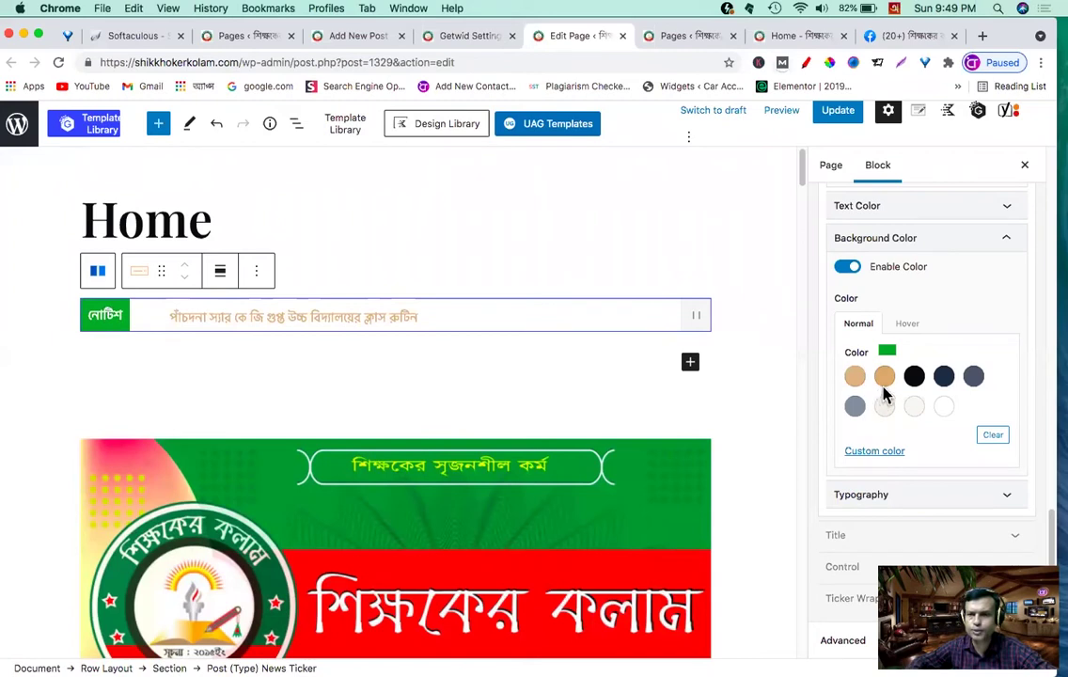
# Step: Set the ticker heading's hover background color to the golden tan Accent - alt swatch
pyautogui.click(906, 329)
pyautogui.click(885, 379)
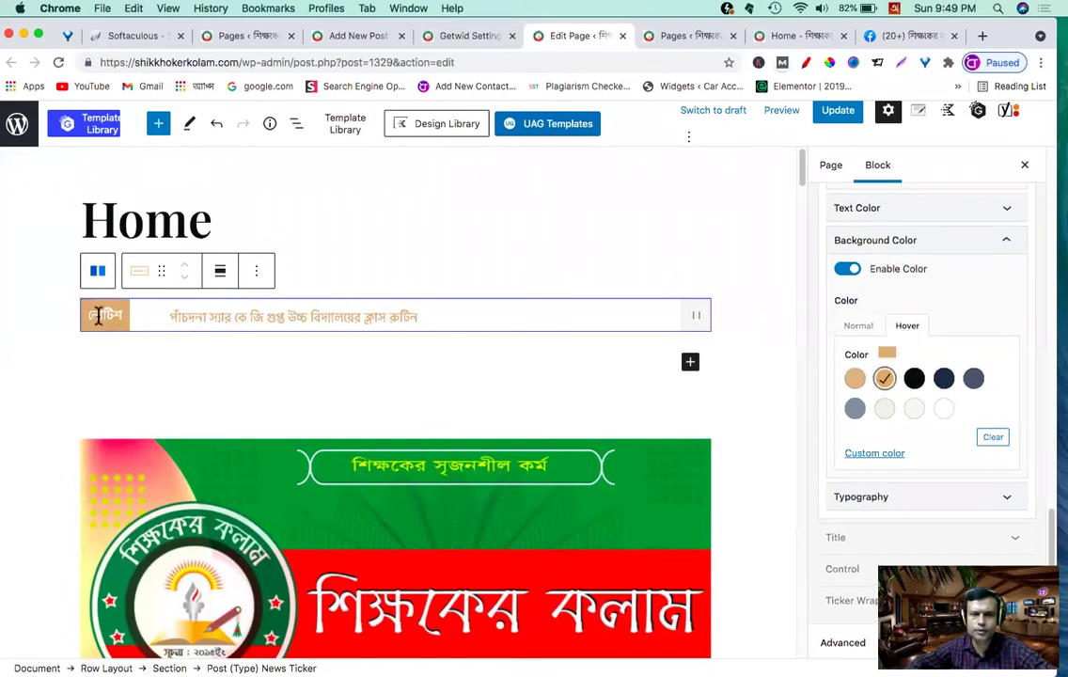
# Step: Expand the ticker heading's Typography settings and examine the available font size presets
pyautogui.scroll(-1, 944, 499)
pyautogui.click(947, 504)
pyautogui.scroll(-3, 942, 498)
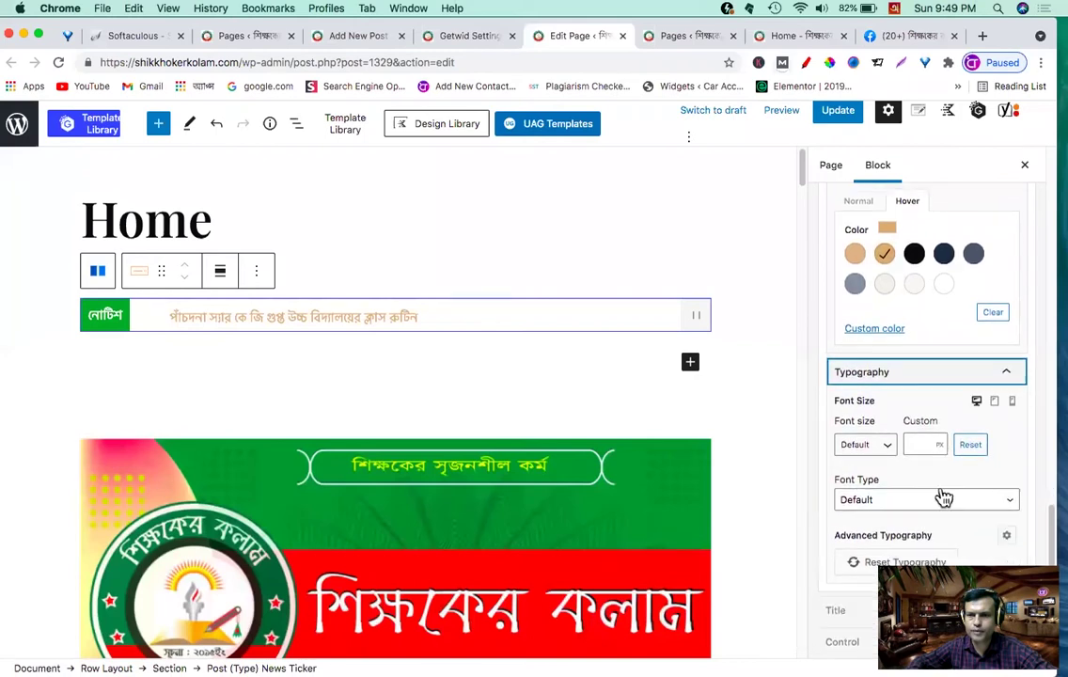
pyautogui.scroll(-1, 874, 411)
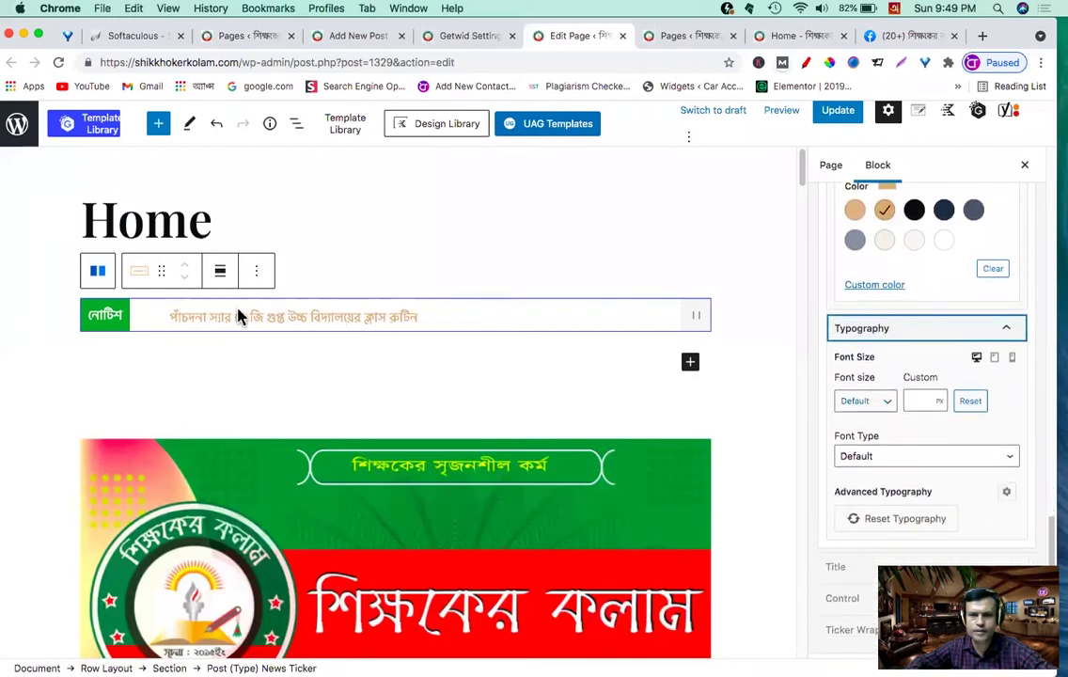
pyautogui.click(887, 404)
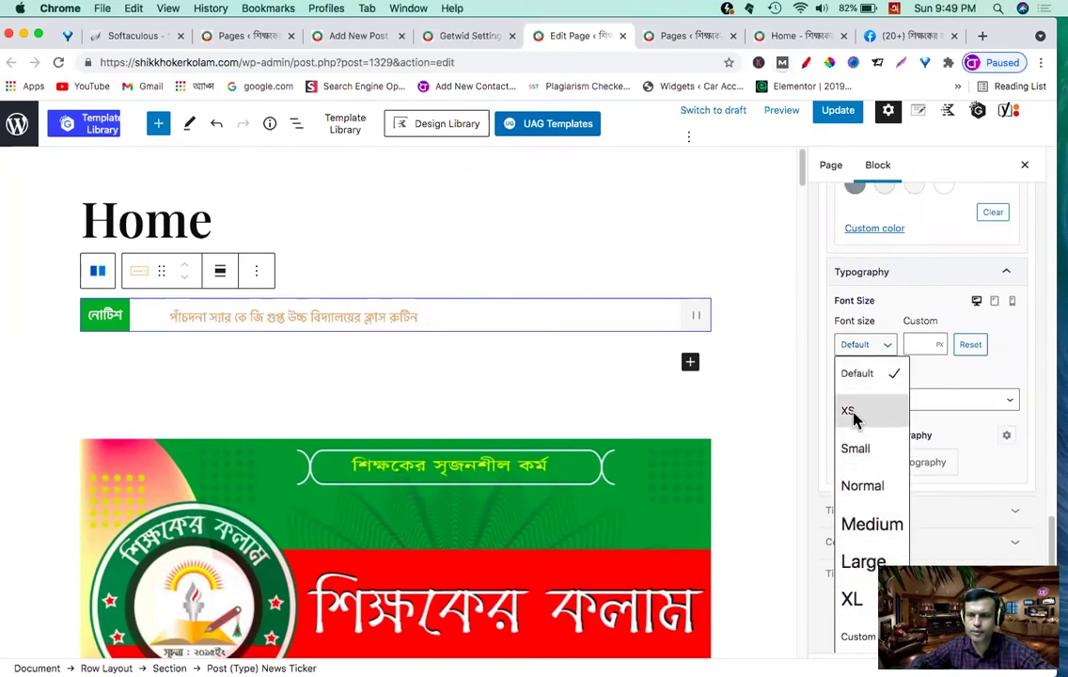
pyautogui.click(193, 338)
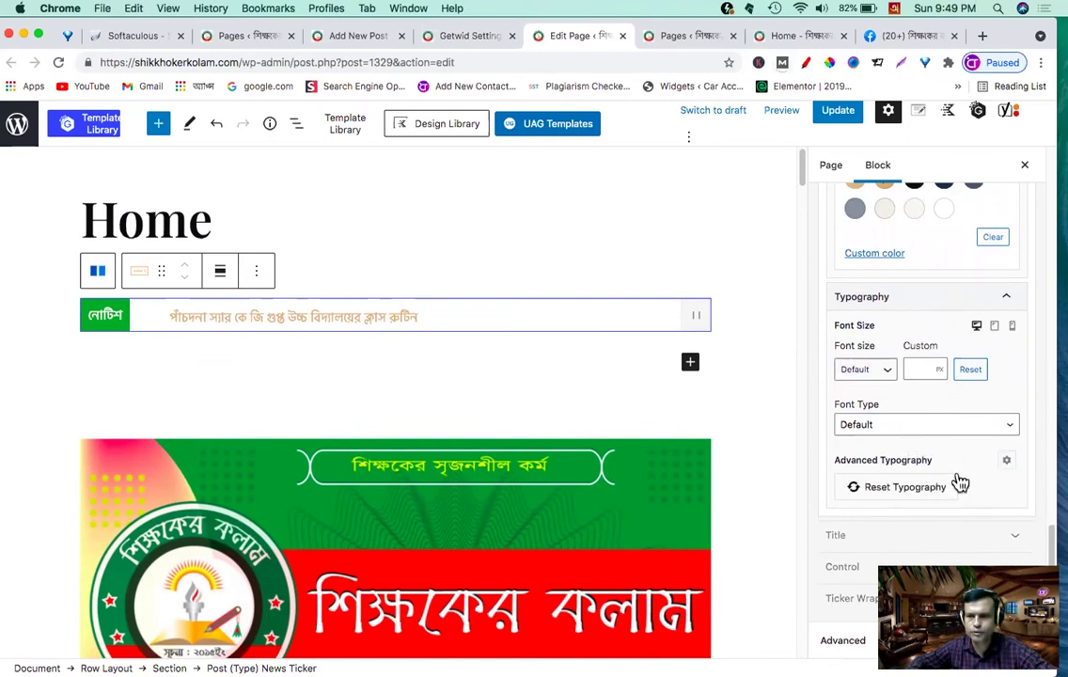
# Step: Try the Underline decoration in the ticker heading's advanced typography and set it back to Default
pyautogui.click(1007, 462)
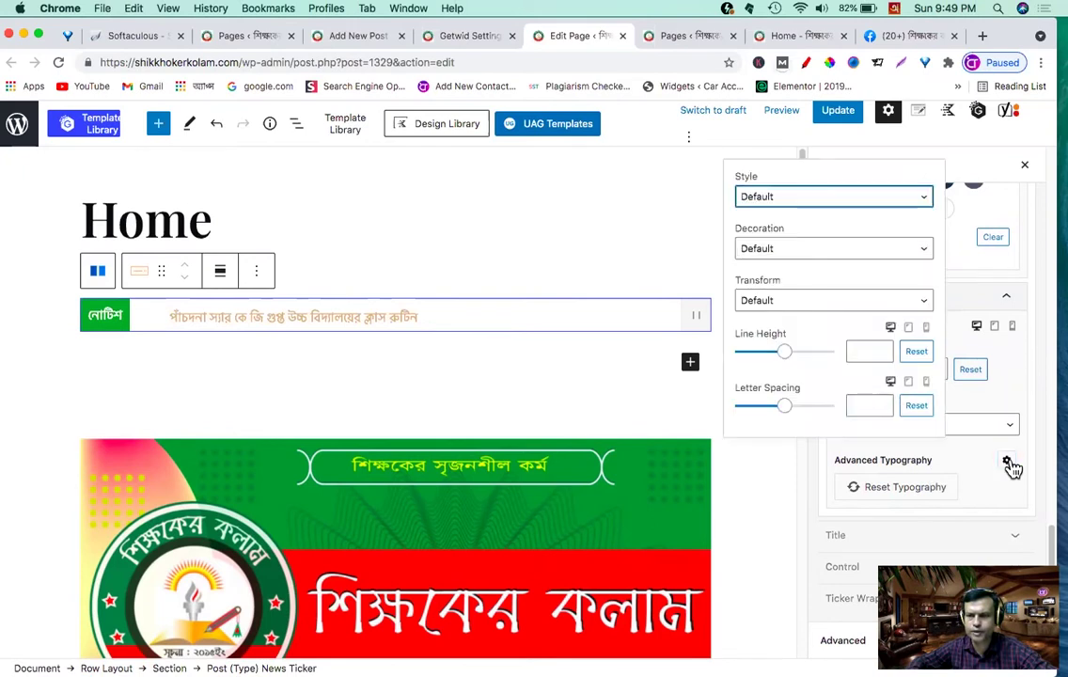
pyautogui.click(806, 198)
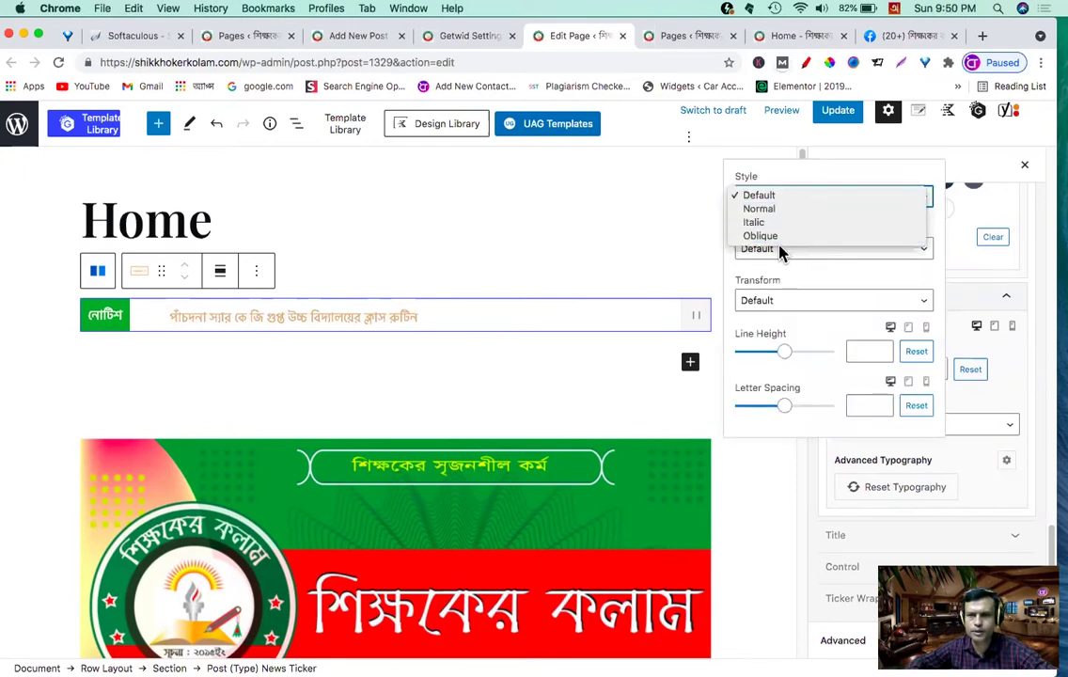
pyautogui.click(806, 278)
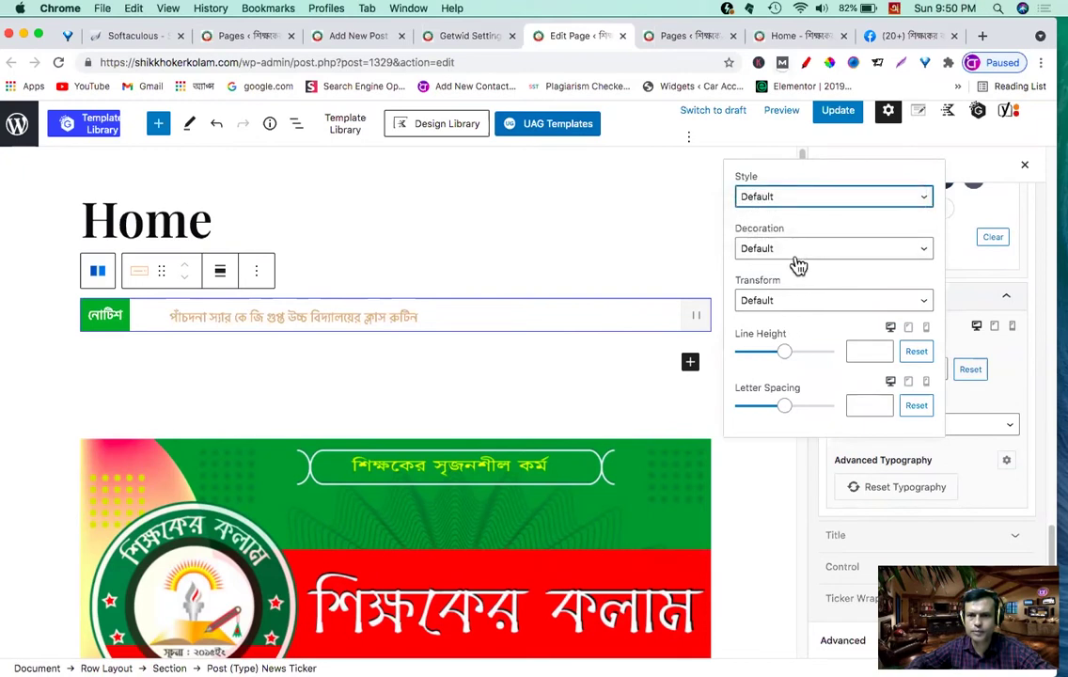
pyautogui.click(795, 250)
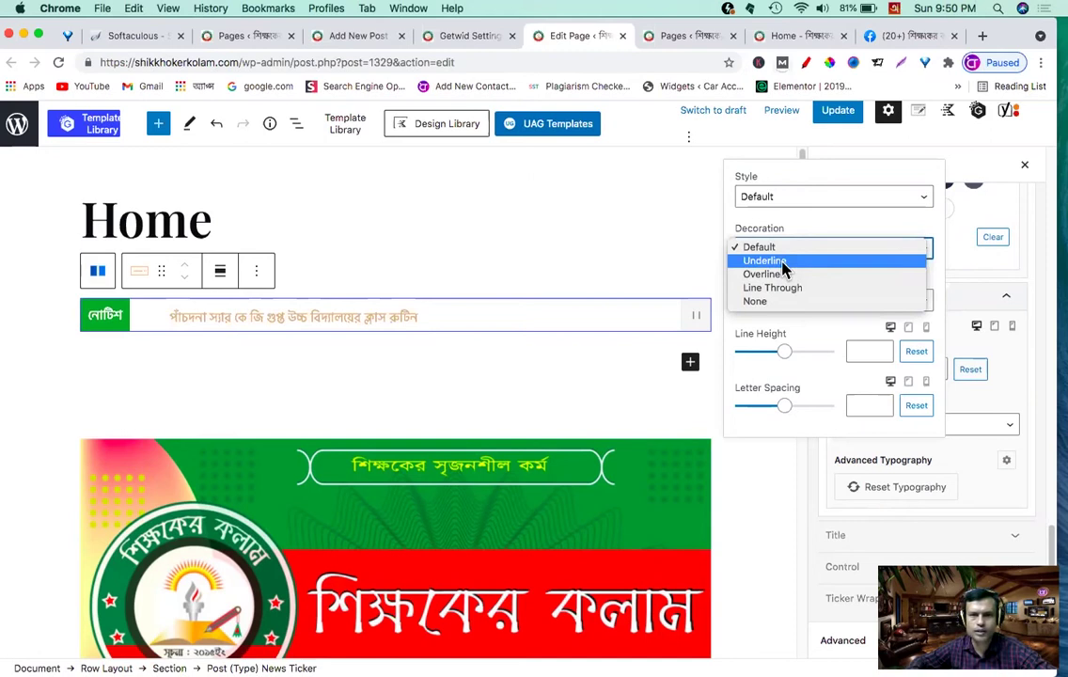
pyautogui.click(782, 263)
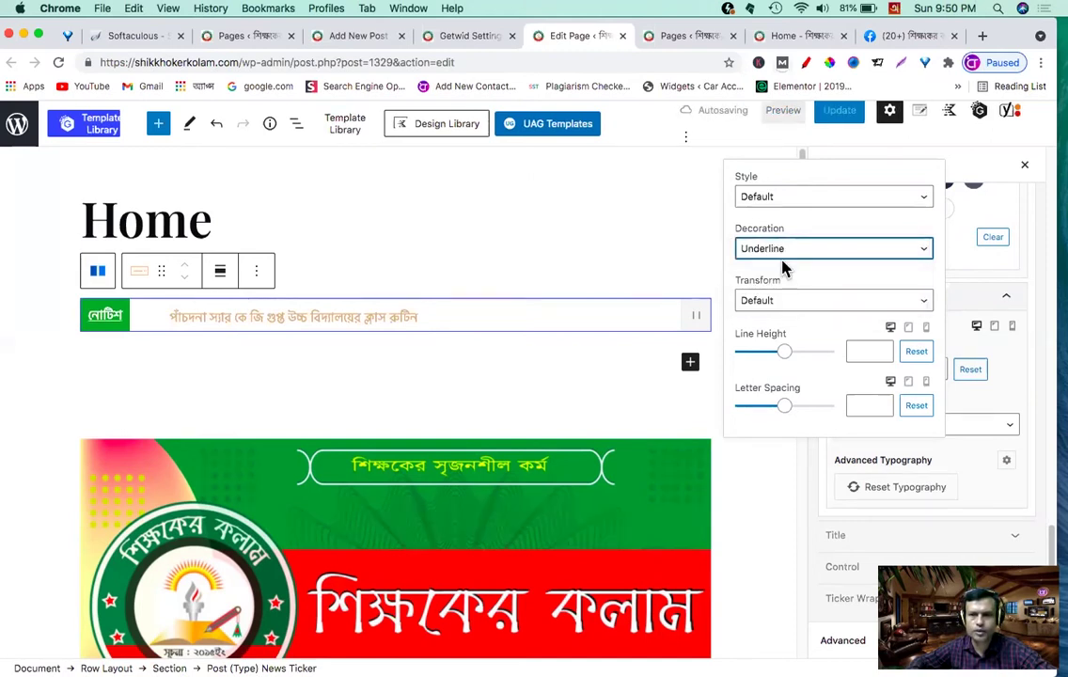
pyautogui.click(788, 253)
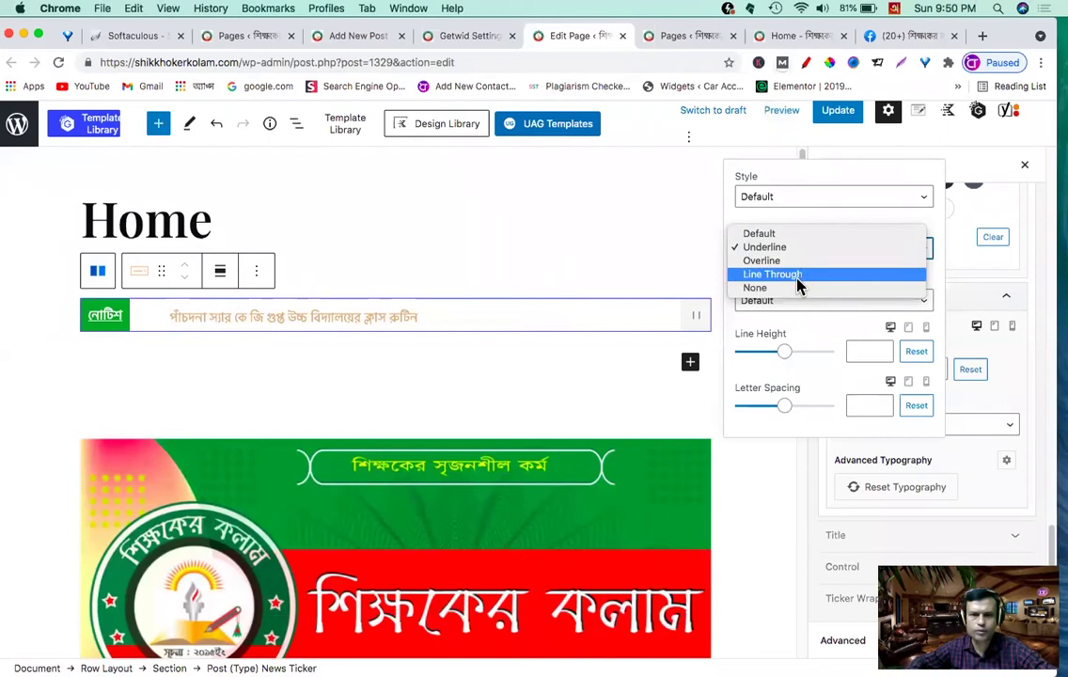
pyautogui.click(766, 235)
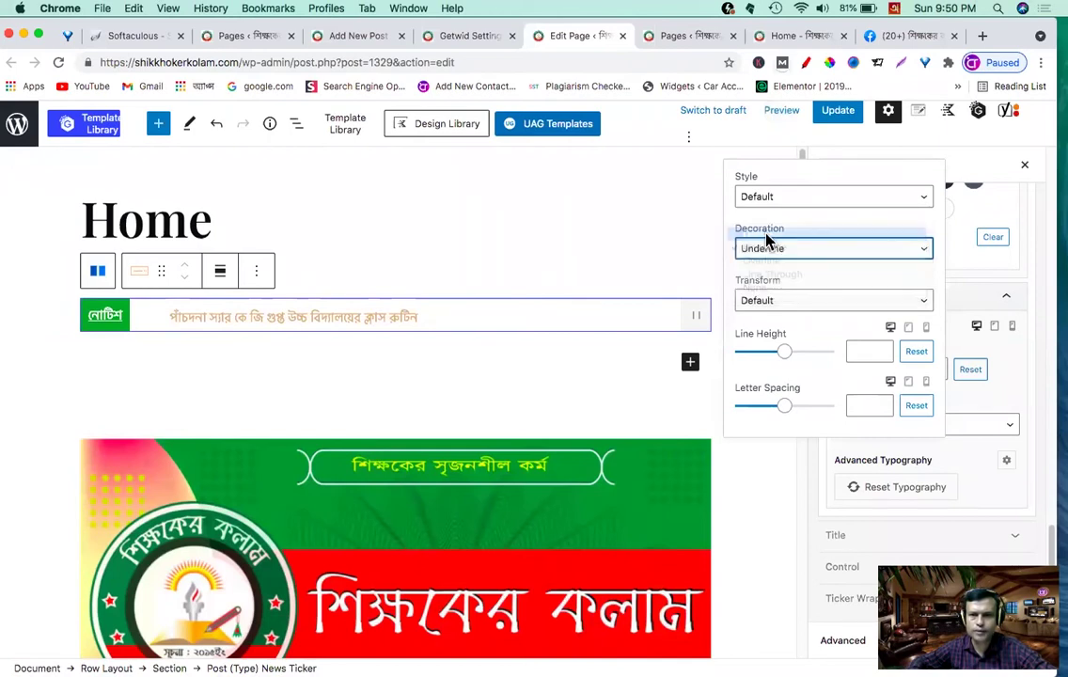
# Step: Review the Transform options for the ticker heading and close the advanced typography settings
pyautogui.click(813, 310)
pyautogui.click(818, 284)
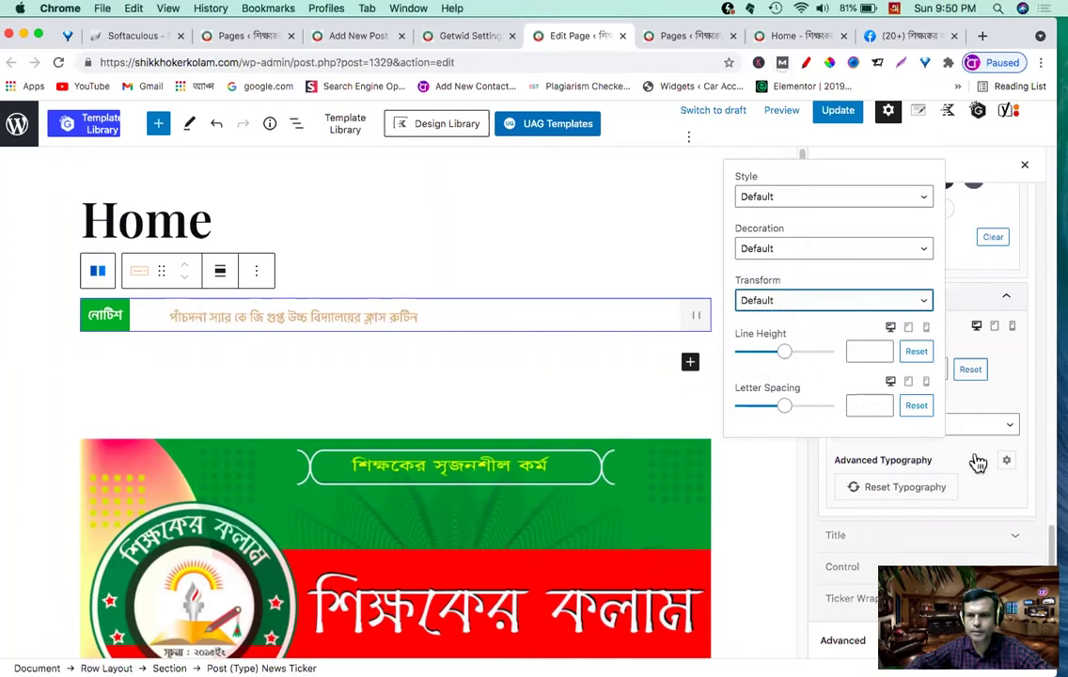
pyautogui.click(901, 433)
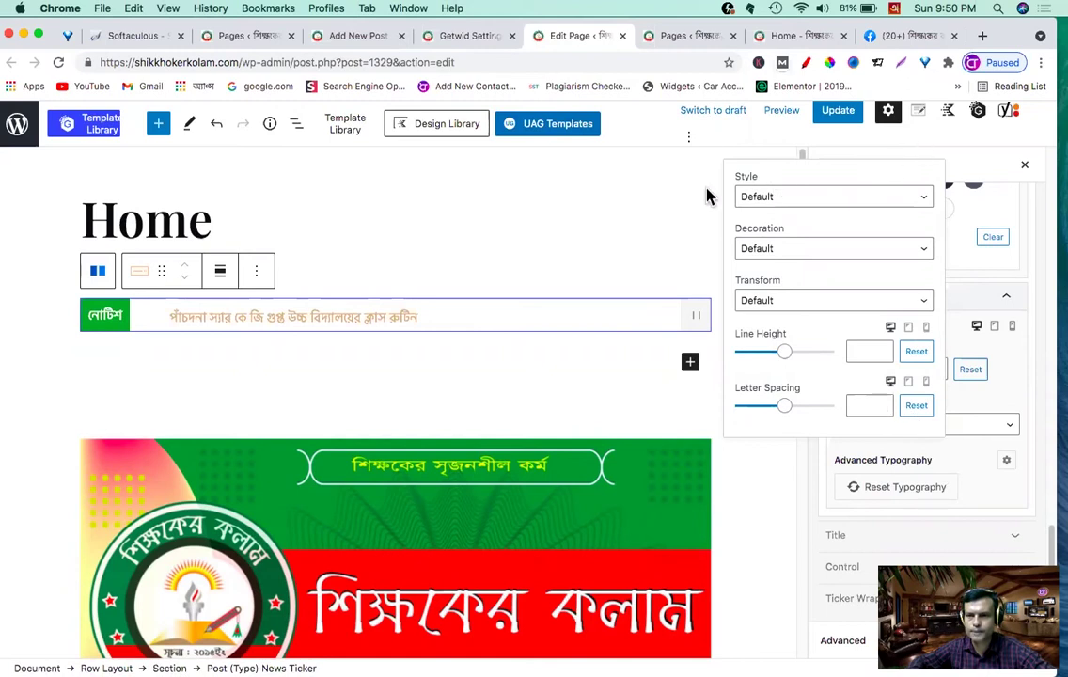
pyautogui.click(1007, 461)
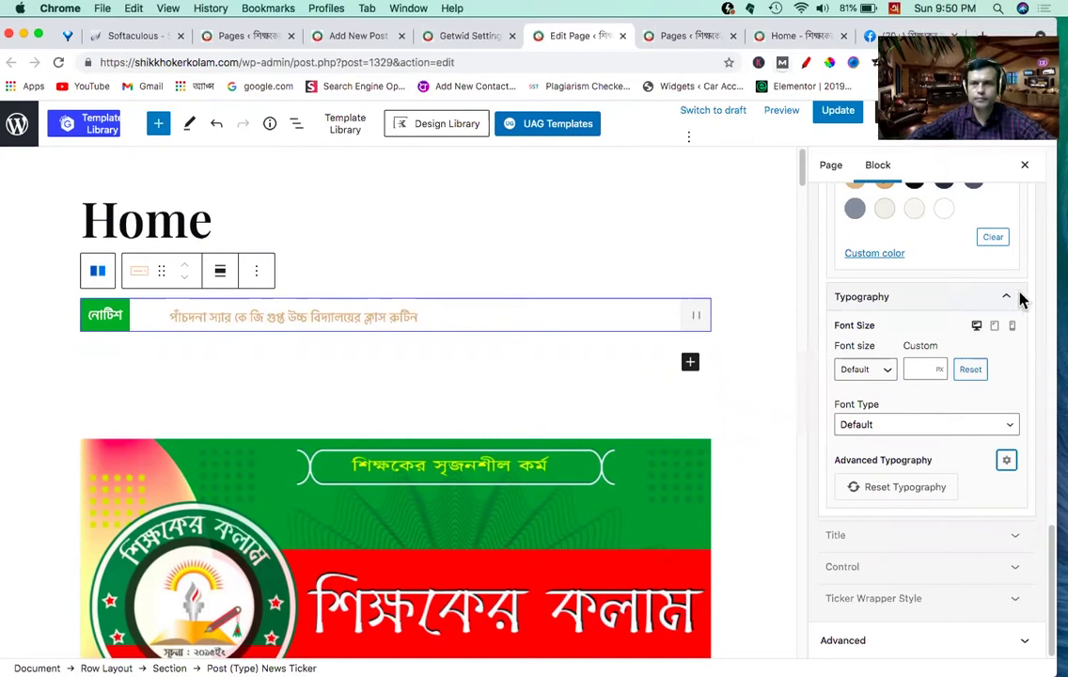
# Step: Enable the text color for the news ticker's title and set it to the dark navy Strong Text preset
pyautogui.click(893, 536)
pyautogui.scroll(-3, 893, 538)
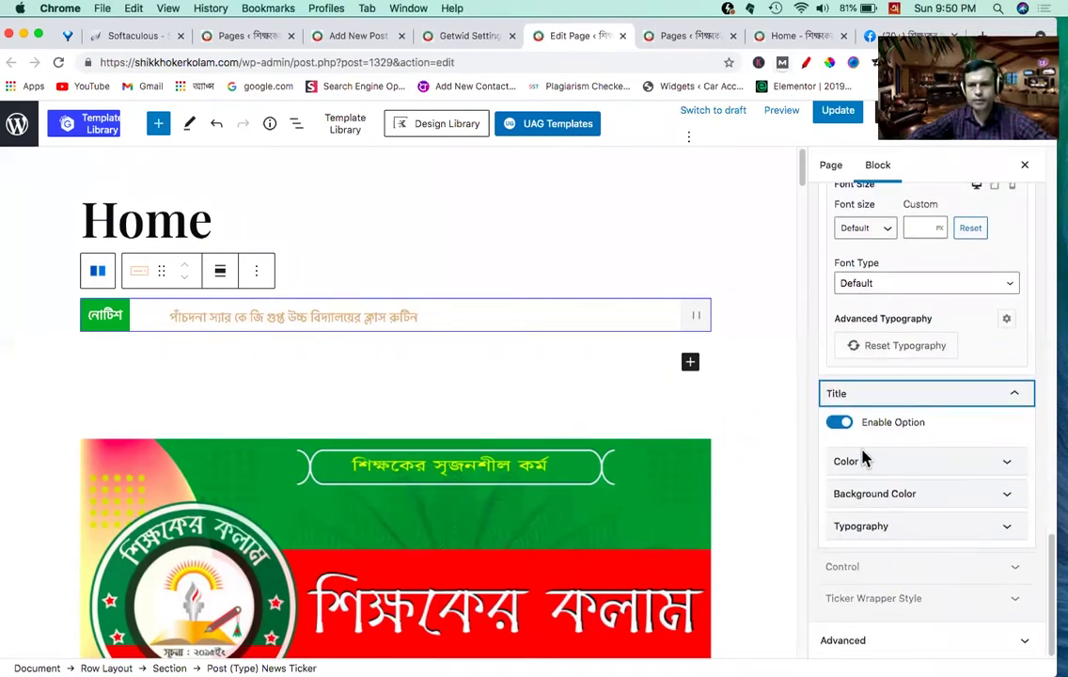
pyautogui.click(893, 470)
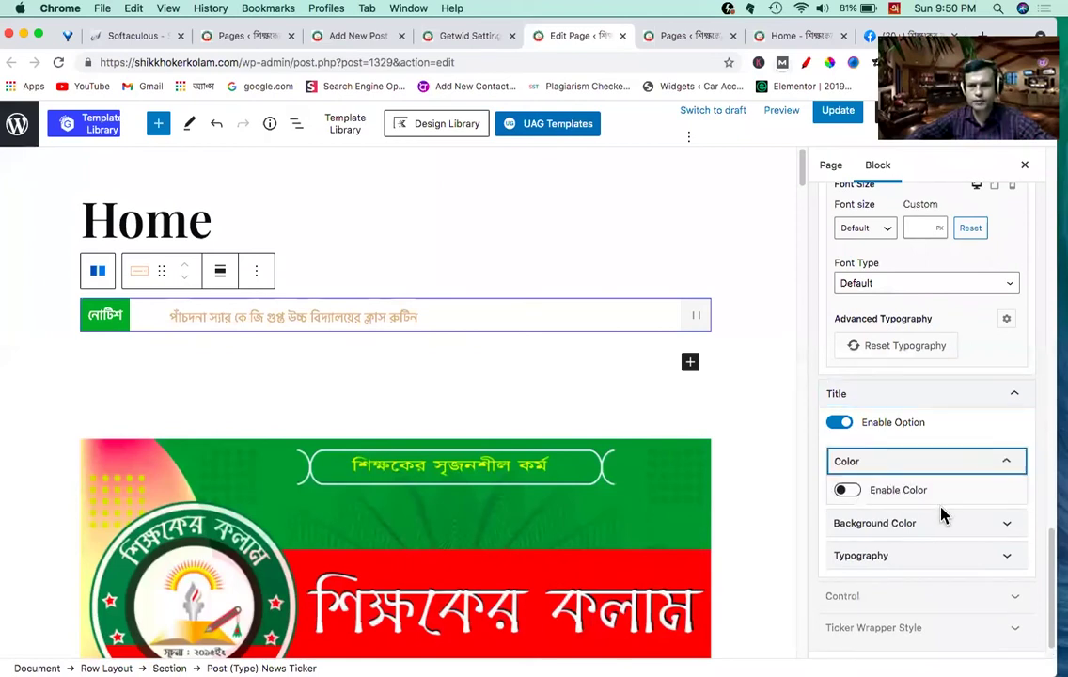
pyautogui.scroll(-1, 942, 512)
pyautogui.click(893, 460)
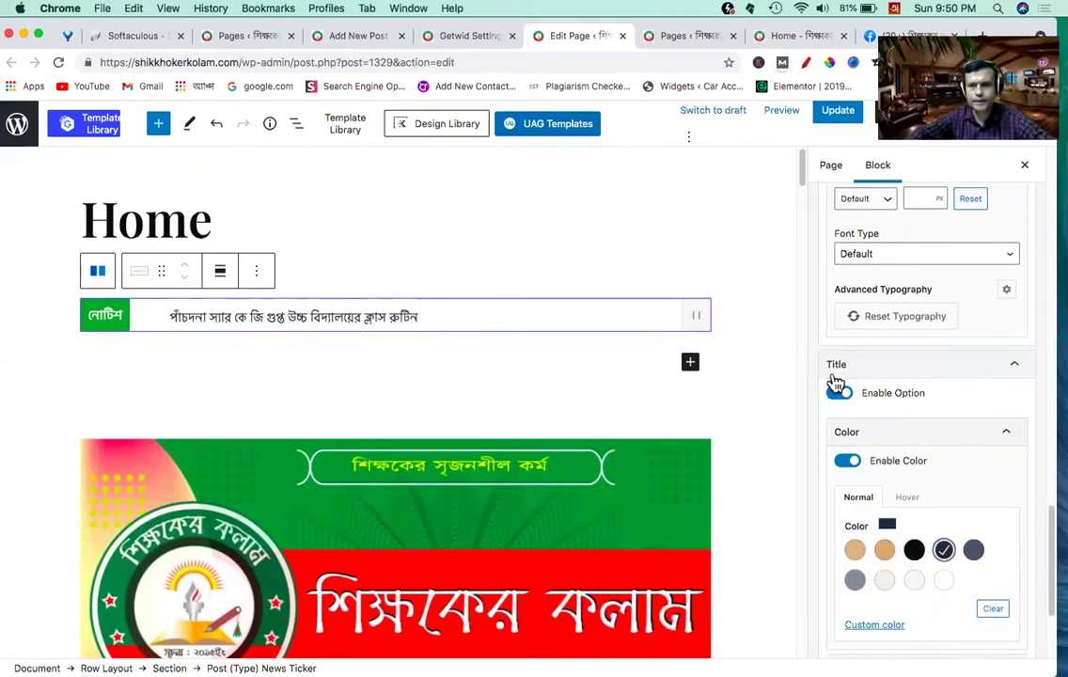
pyautogui.scroll(1, 841, 399)
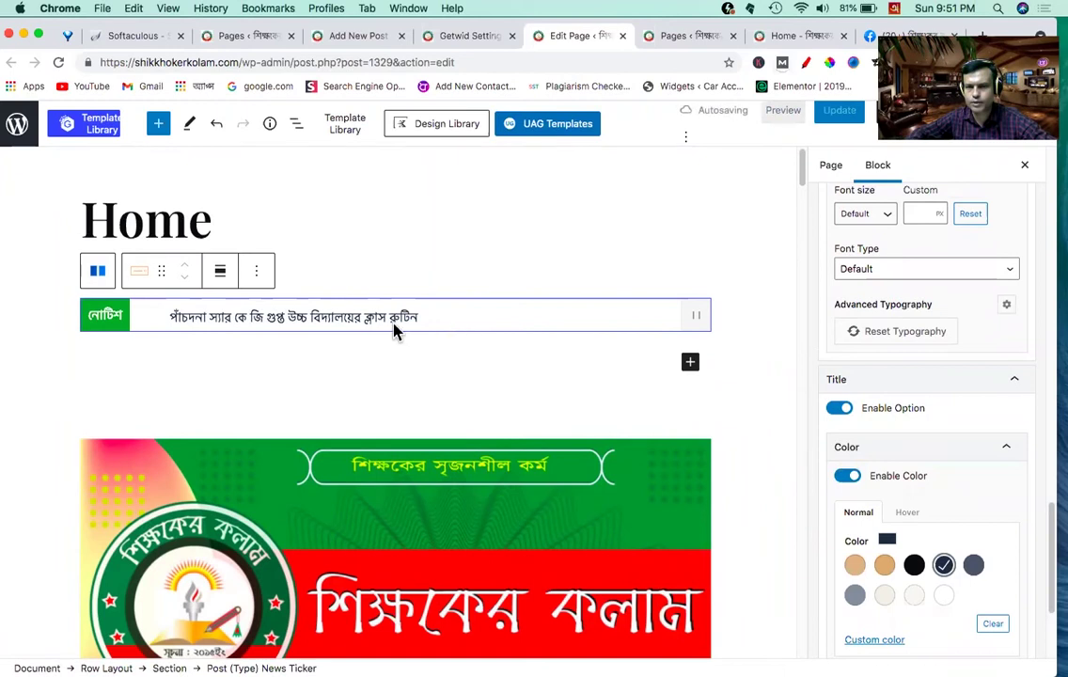
pyautogui.click(974, 570)
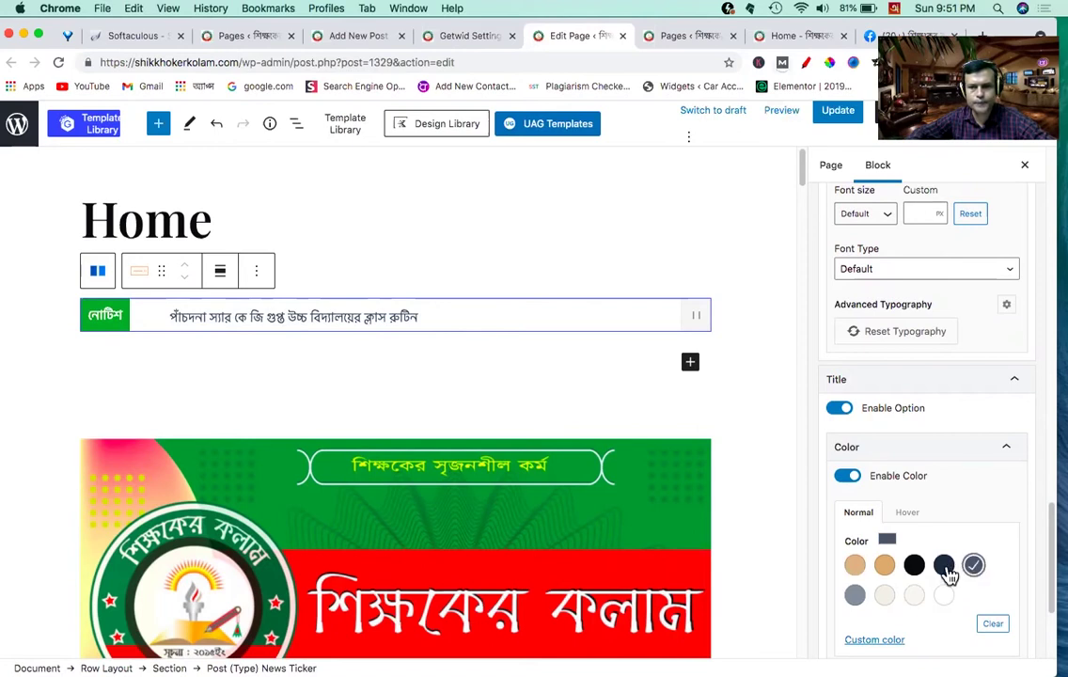
pyautogui.click(945, 566)
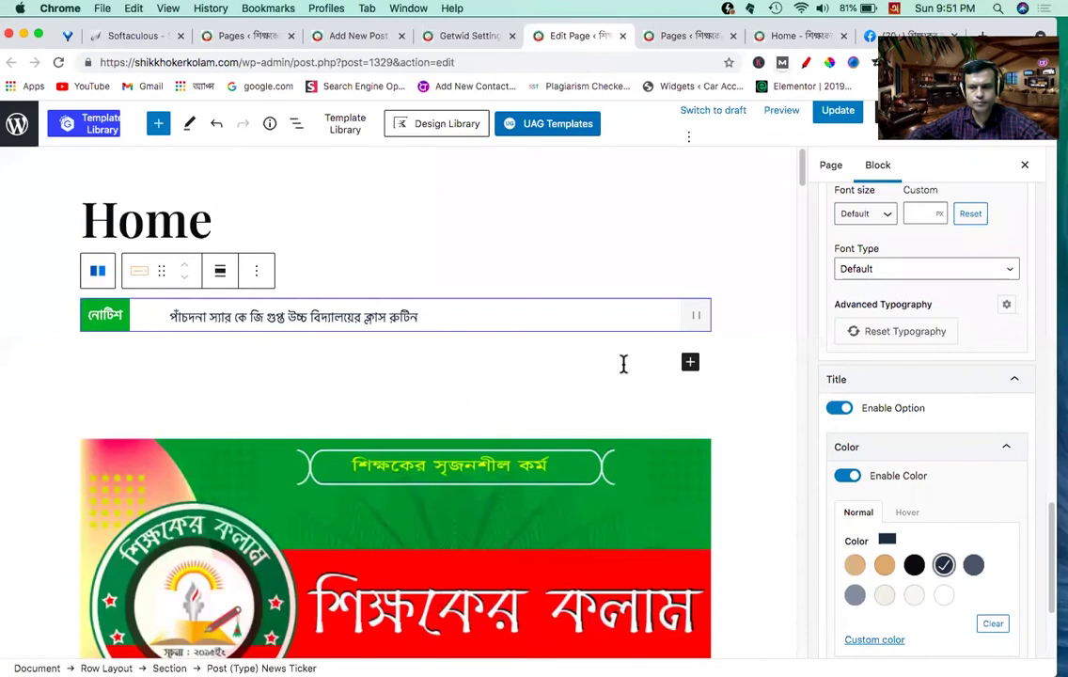
# Step: Enable the ticker title's background color with the near-white preset, and open the title's typography settings
pyautogui.scroll(-5, 891, 569)
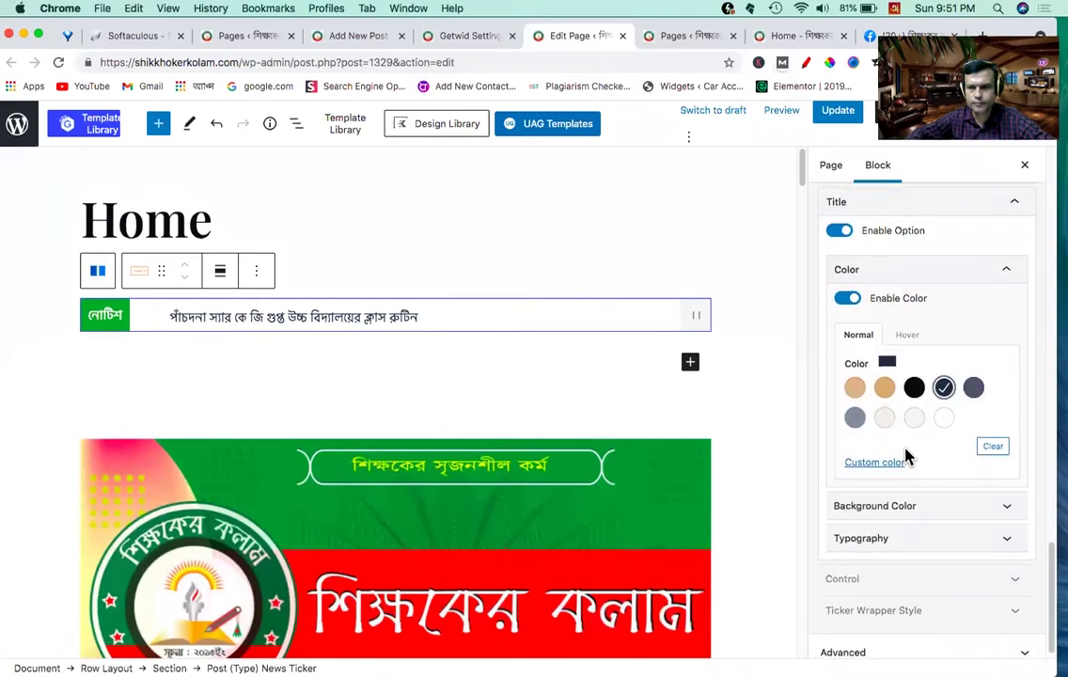
pyautogui.scroll(-1, 906, 455)
pyautogui.click(926, 496)
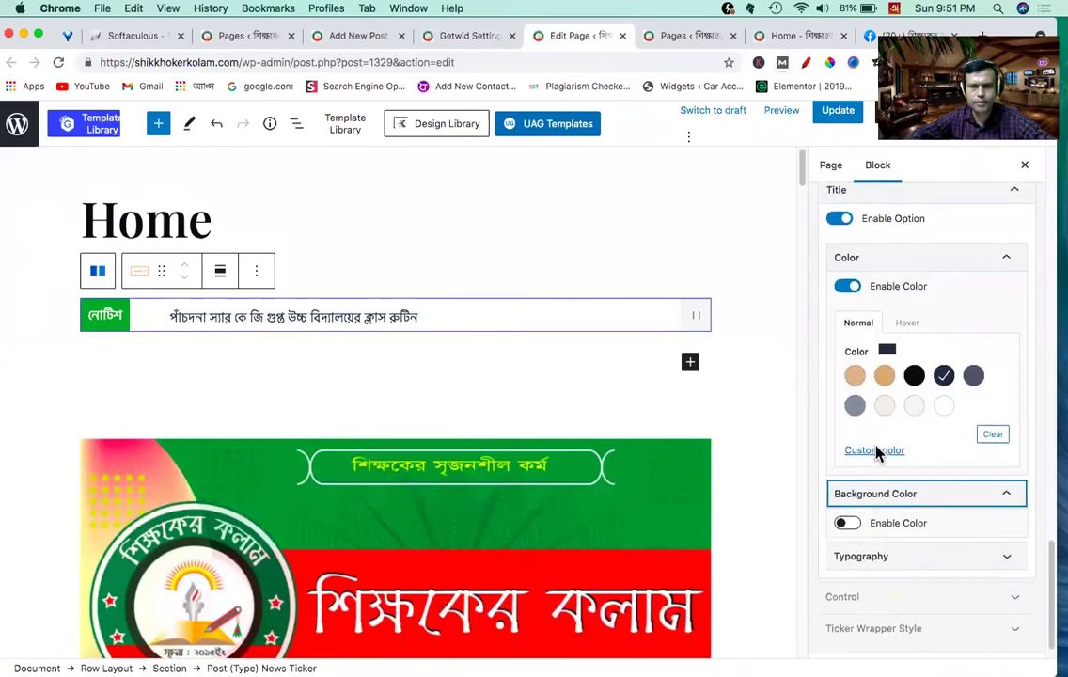
pyautogui.click(848, 523)
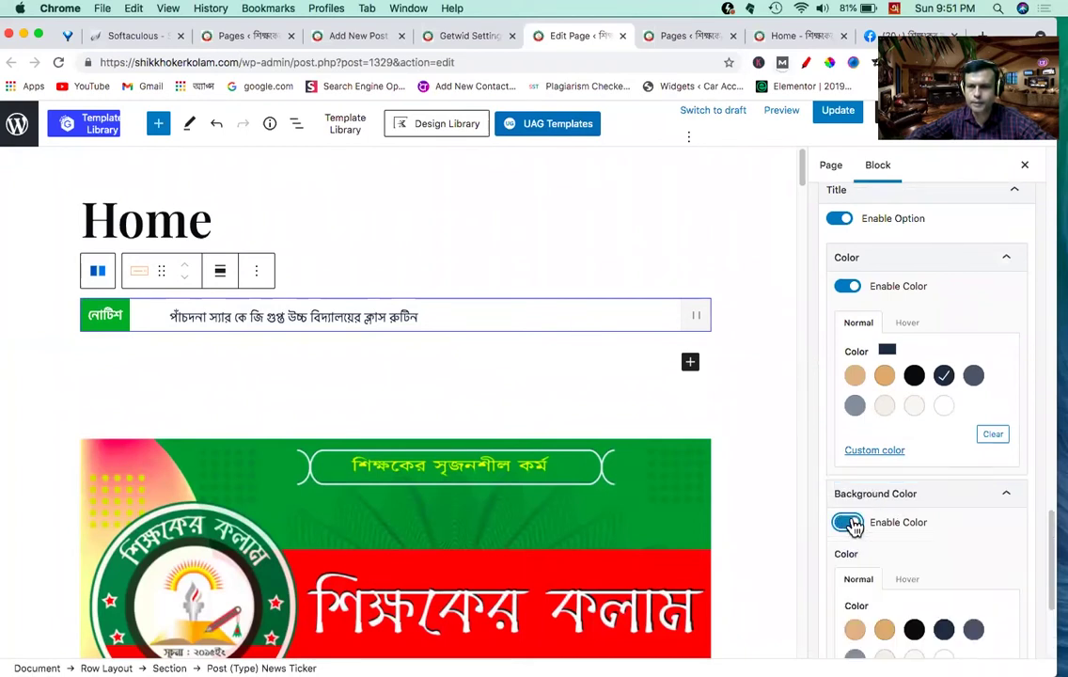
pyautogui.scroll(-3, 852, 524)
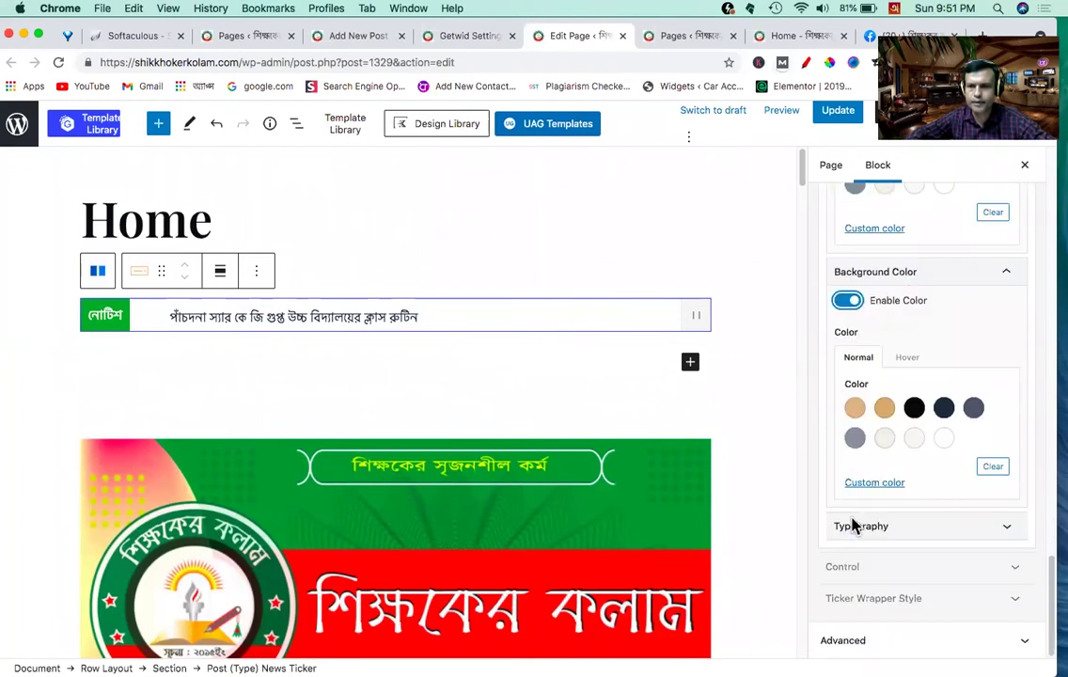
pyautogui.click(884, 440)
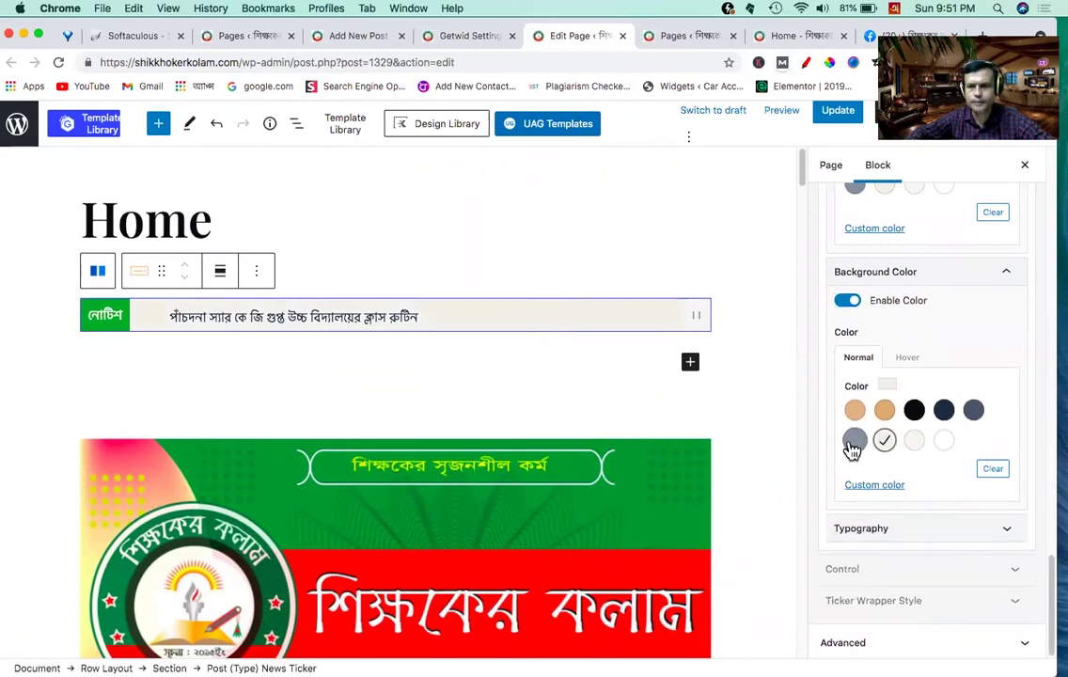
pyautogui.click(854, 444)
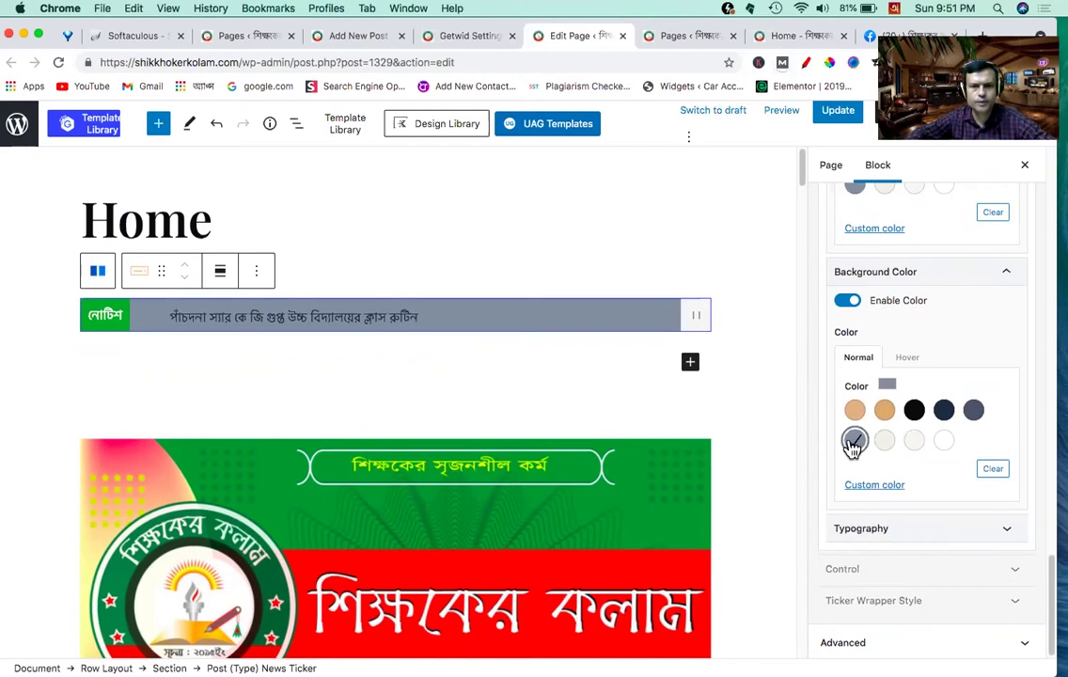
pyautogui.click(884, 444)
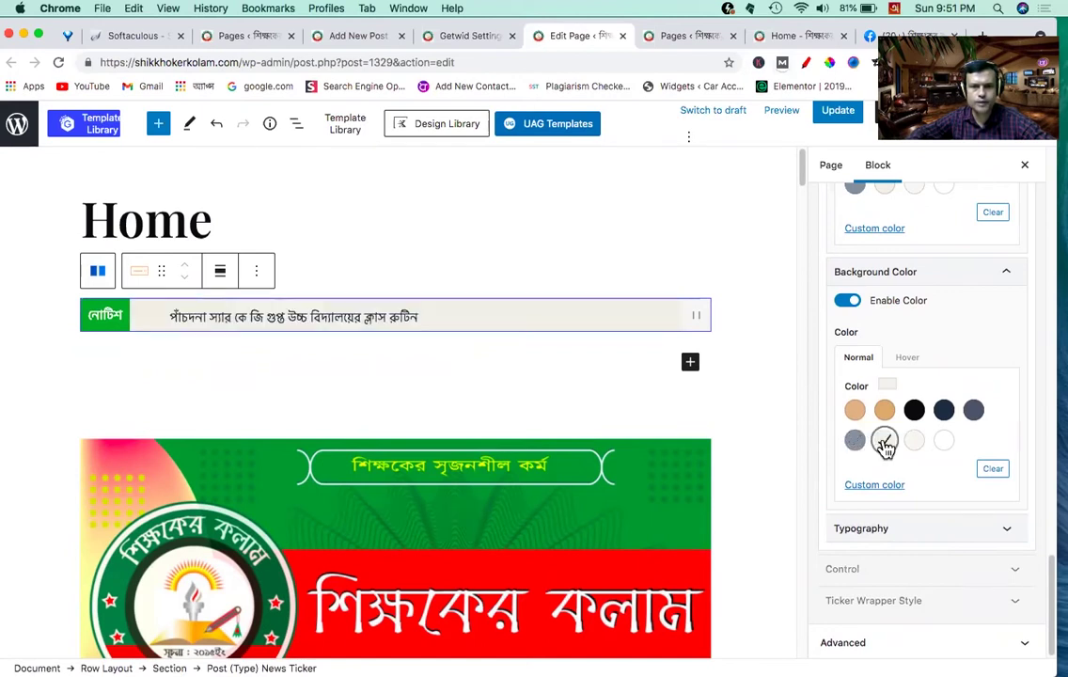
pyautogui.click(913, 440)
pyautogui.scroll(-1, 474, 344)
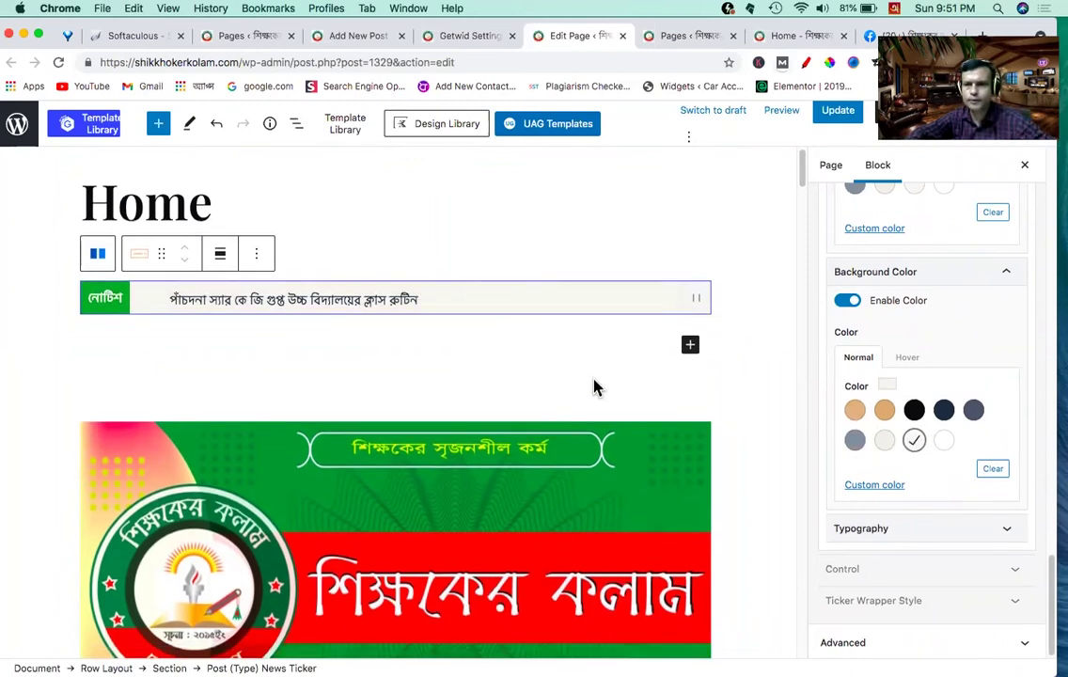
pyautogui.scroll(-1, 906, 529)
pyautogui.click(904, 531)
pyautogui.scroll(-2, 902, 529)
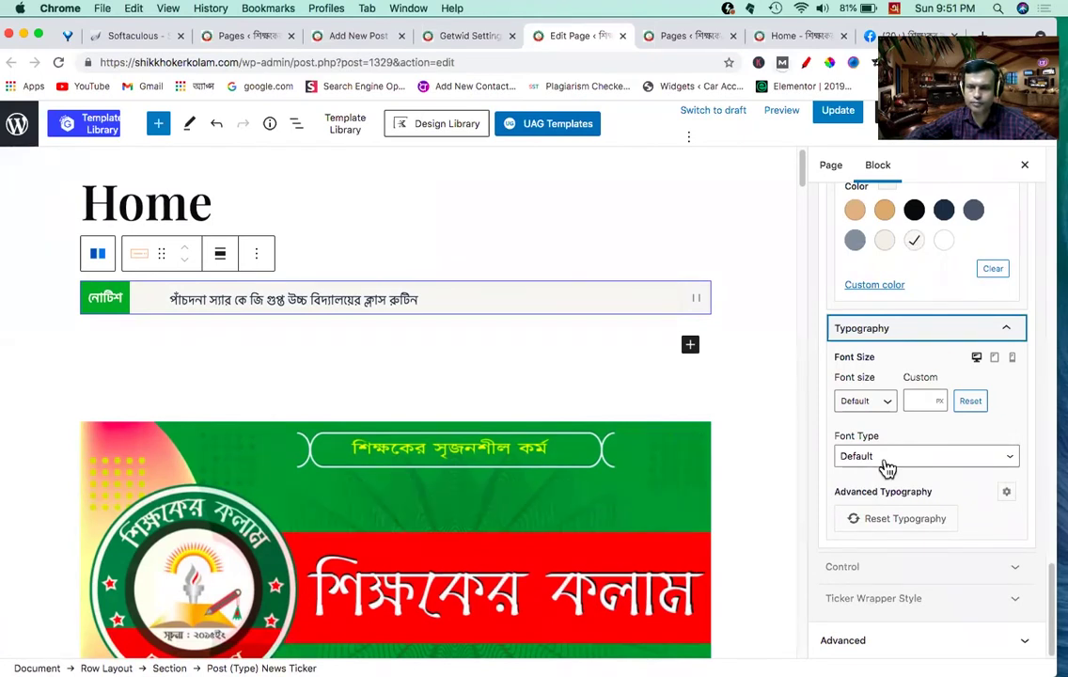
# Step: Enable the color for the news ticker's control and set it to the custom green #5fcb51
pyautogui.click(888, 568)
pyautogui.scroll(-4, 889, 575)
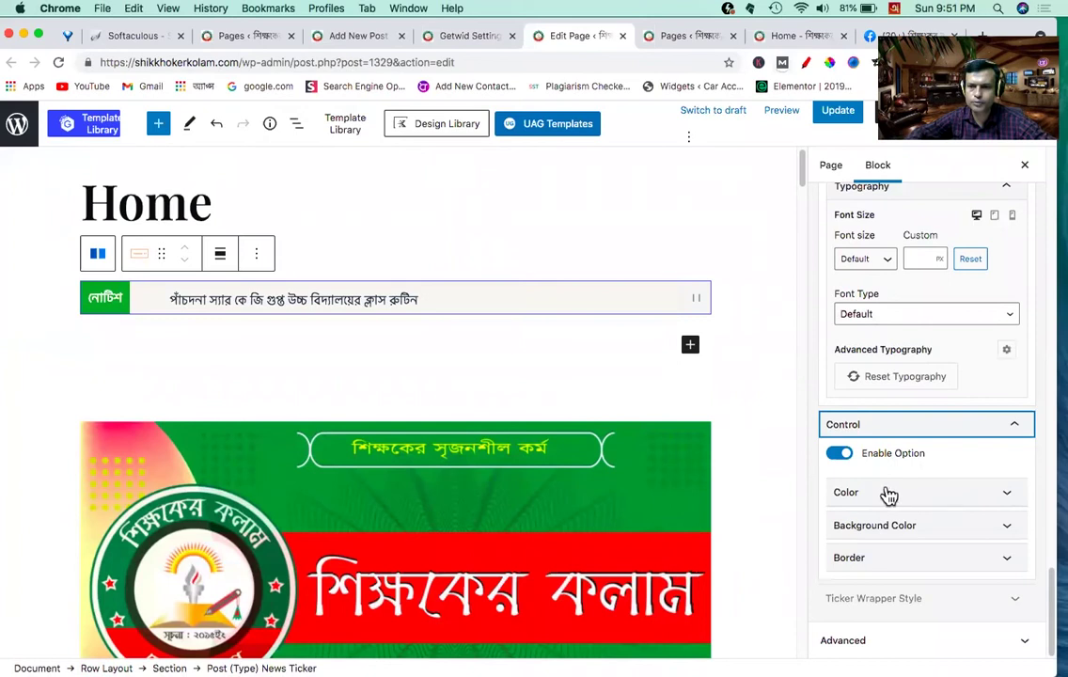
pyautogui.click(908, 494)
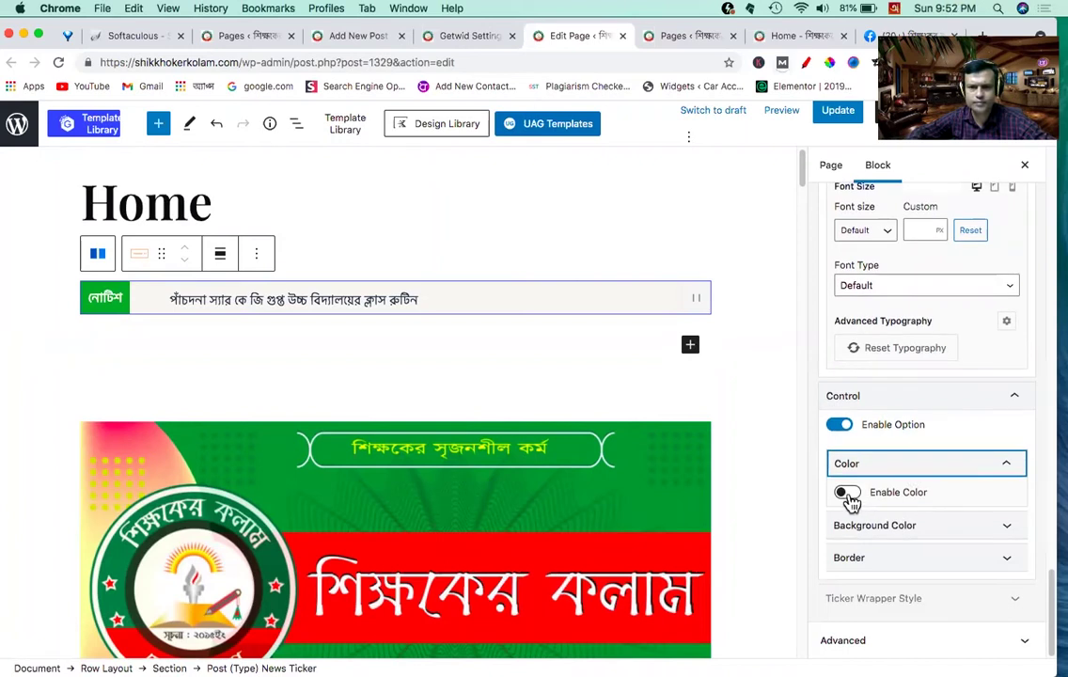
pyautogui.click(702, 304)
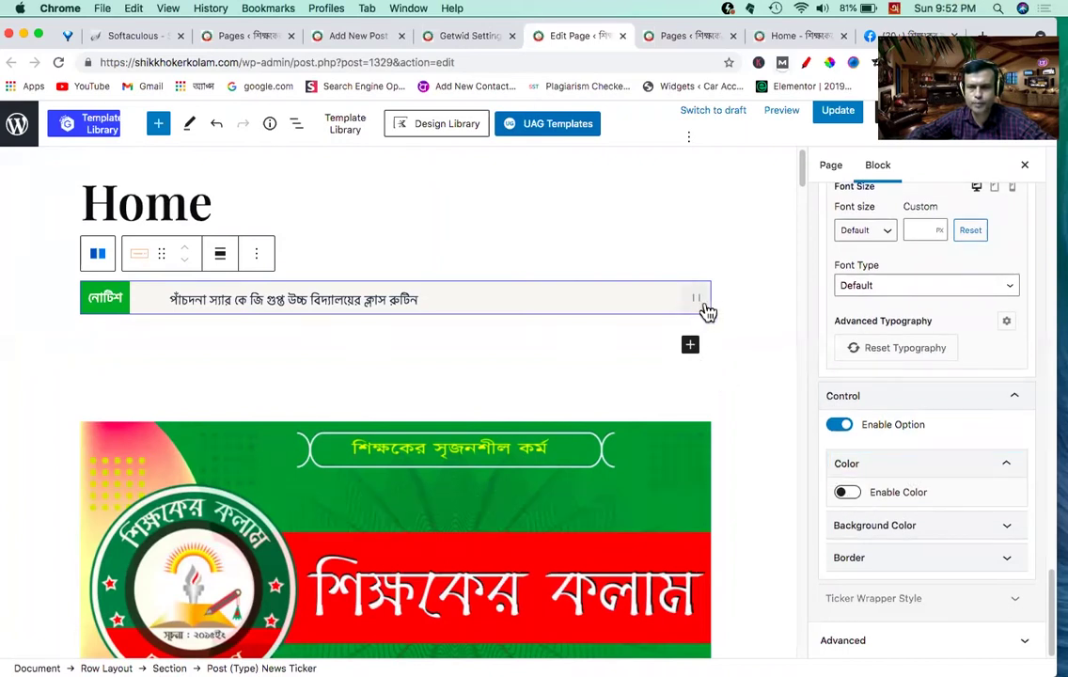
pyautogui.click(846, 495)
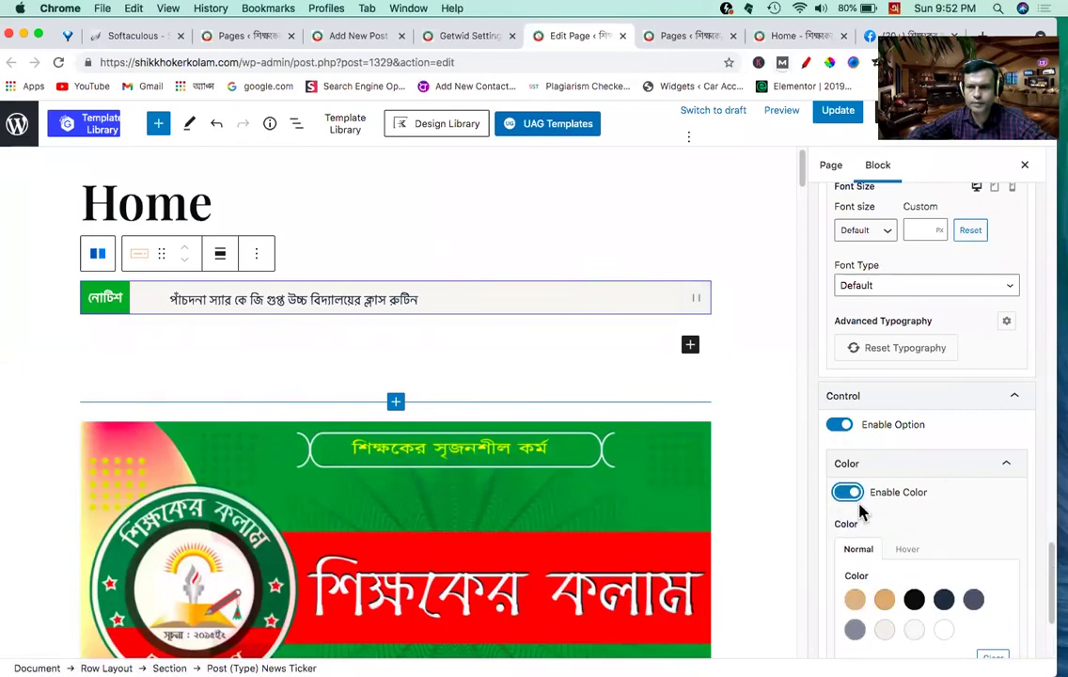
pyautogui.click(885, 602)
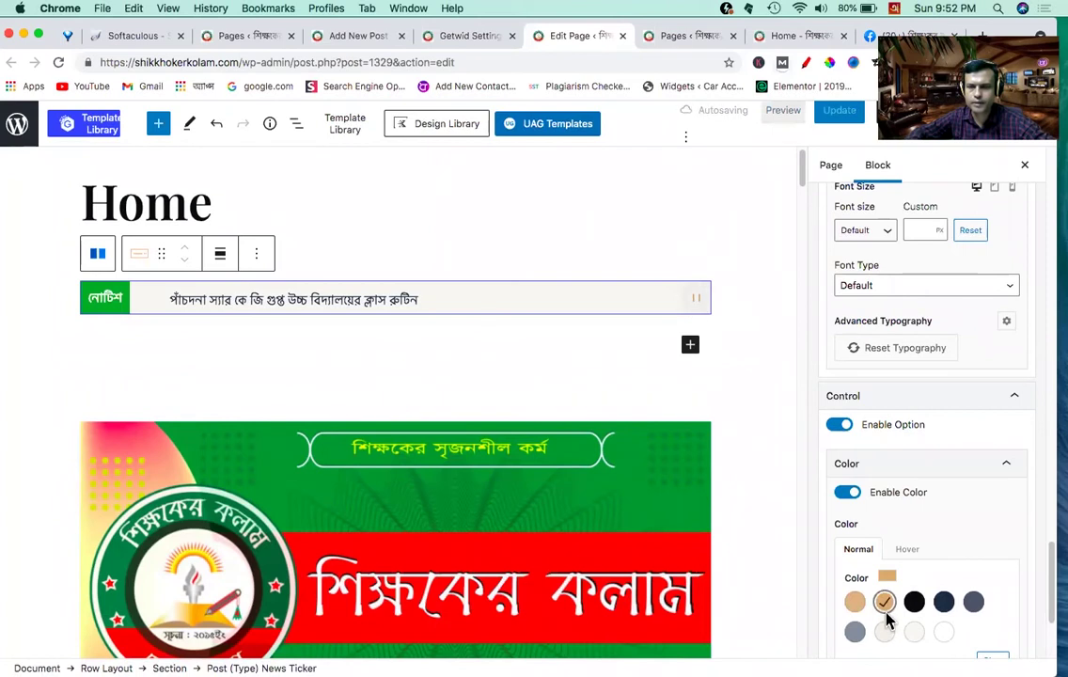
pyautogui.scroll(-3, 910, 611)
pyautogui.click(884, 481)
pyautogui.click(829, 284)
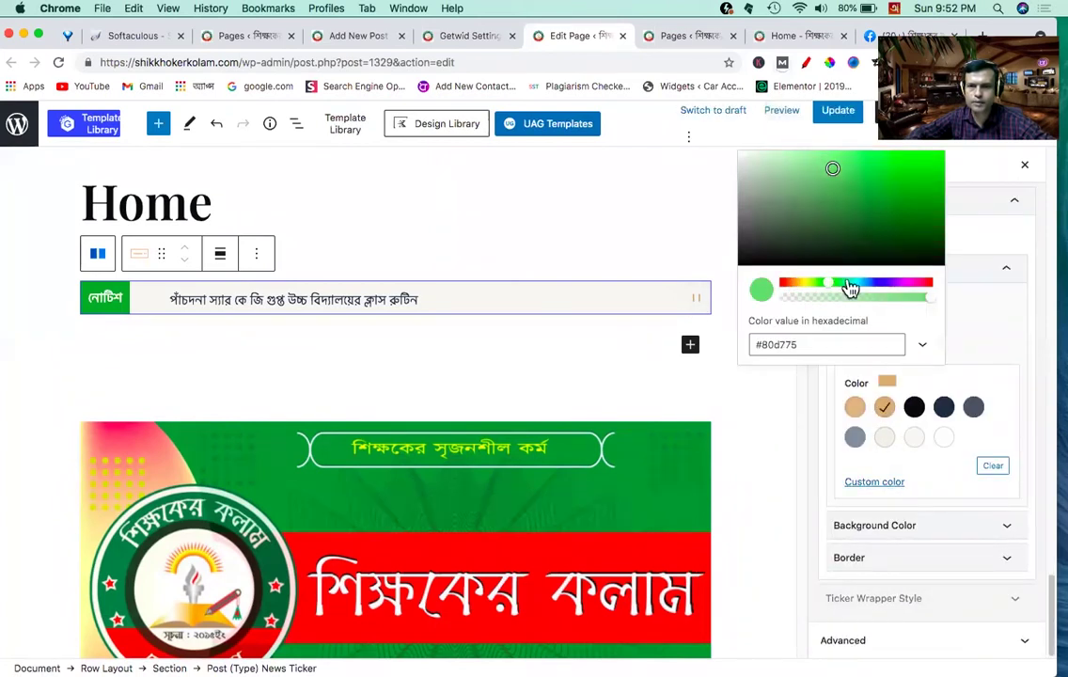
pyautogui.click(861, 173)
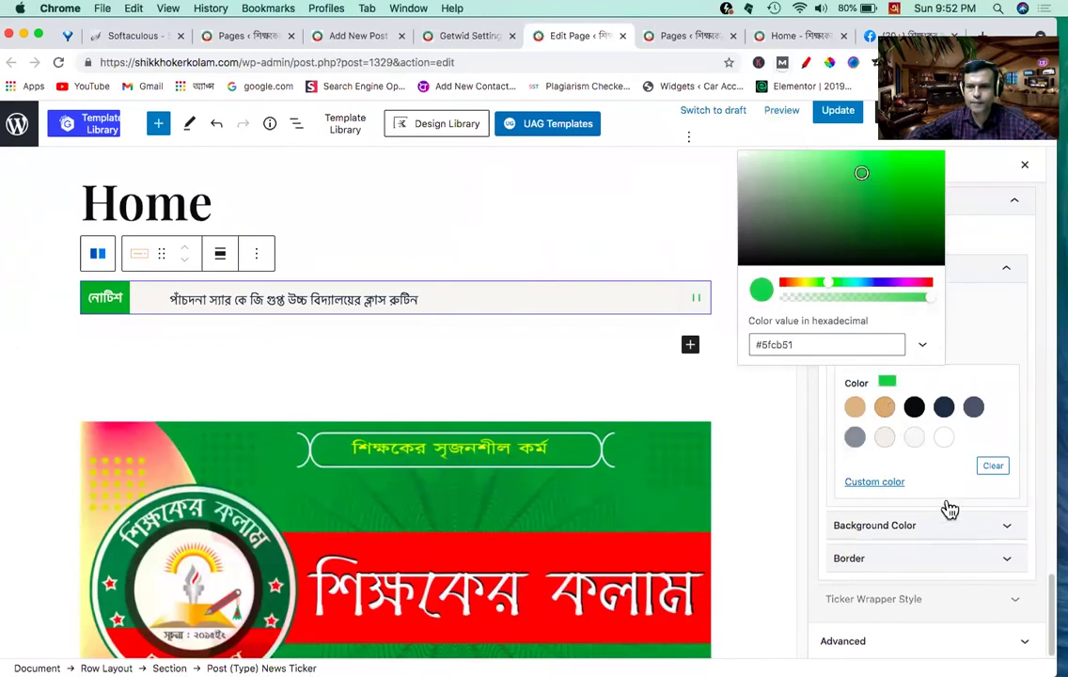
# Step: Enable the background color for the news ticker's control
pyautogui.click(909, 534)
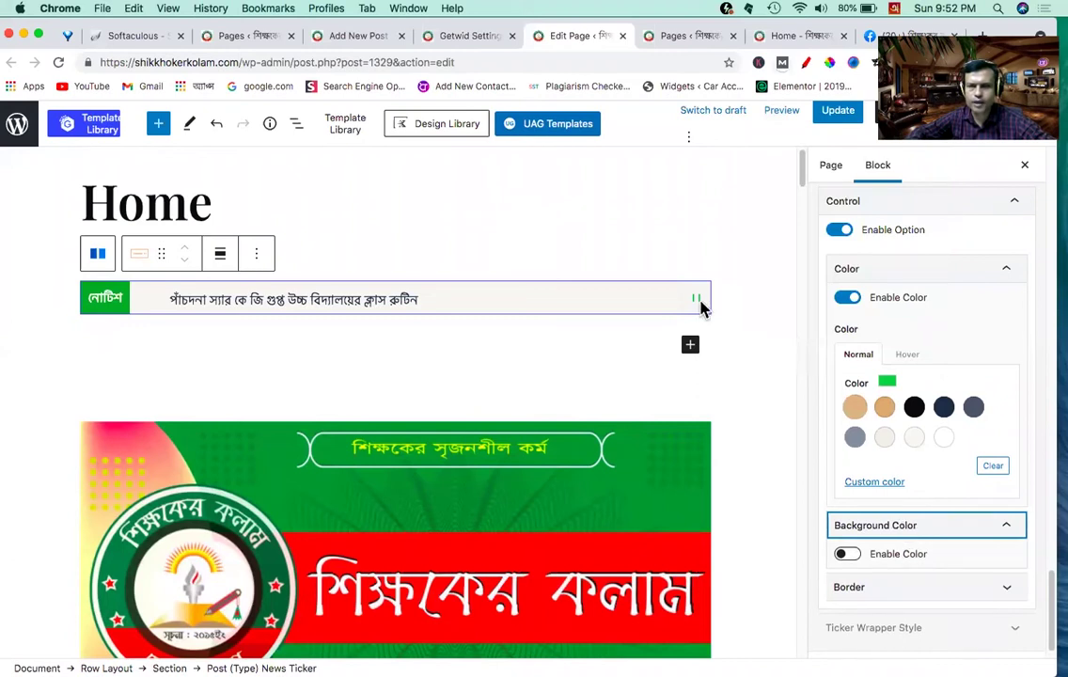
pyautogui.click(847, 554)
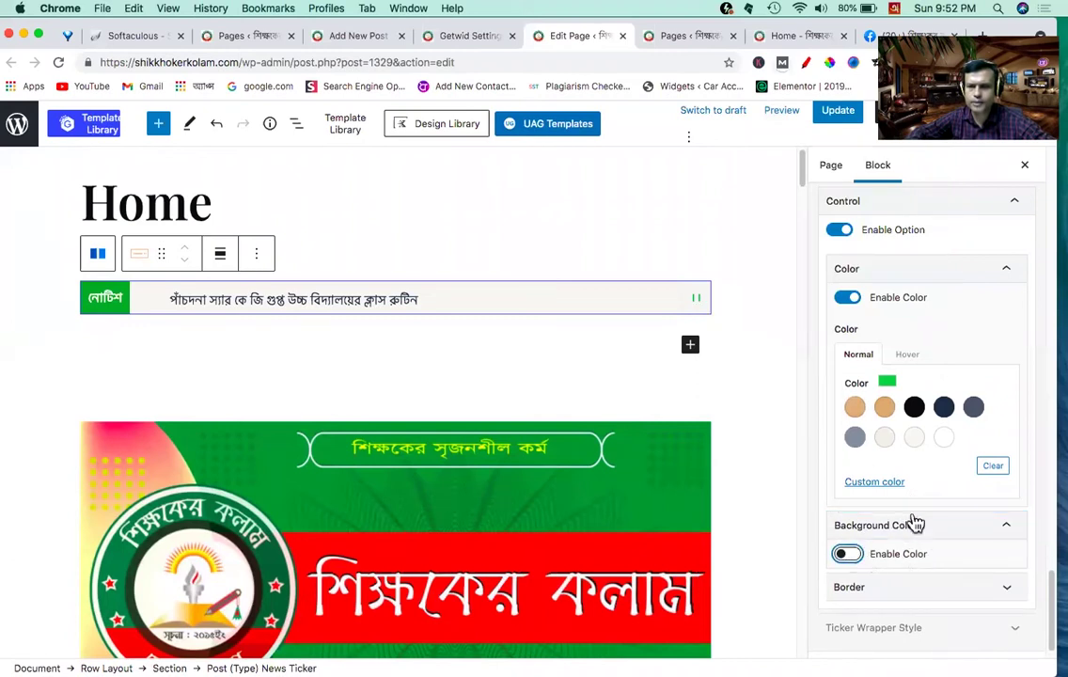
pyautogui.scroll(-3, 947, 500)
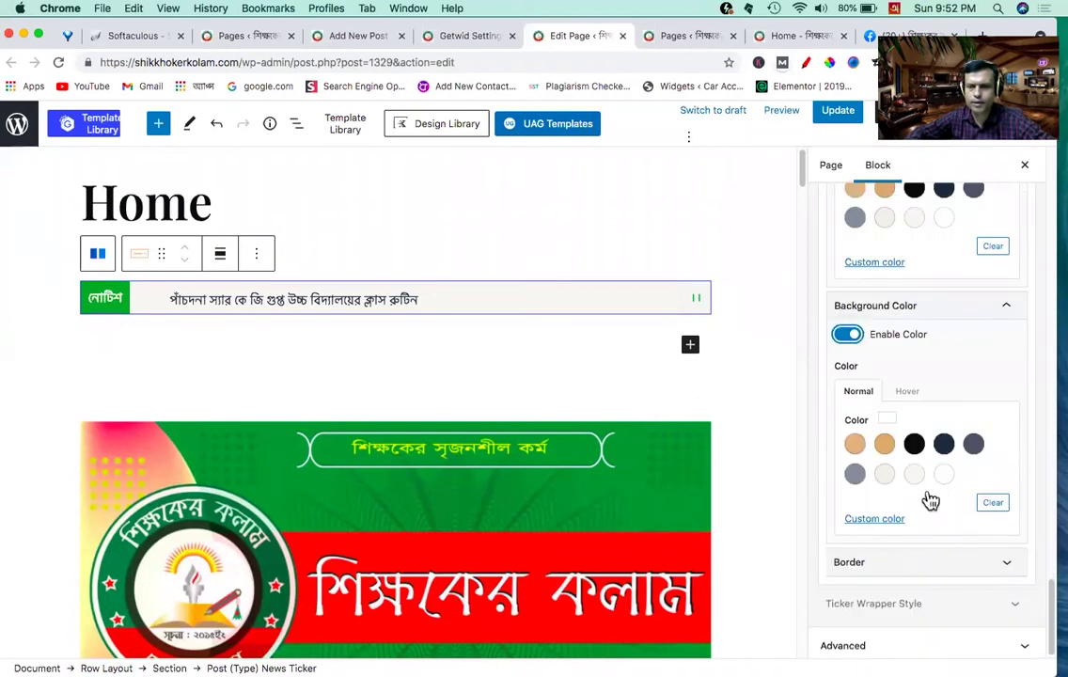
# Step: Try several preset colors, from dark navy through grey to near-white, as the ticker control's background
pyautogui.click(943, 450)
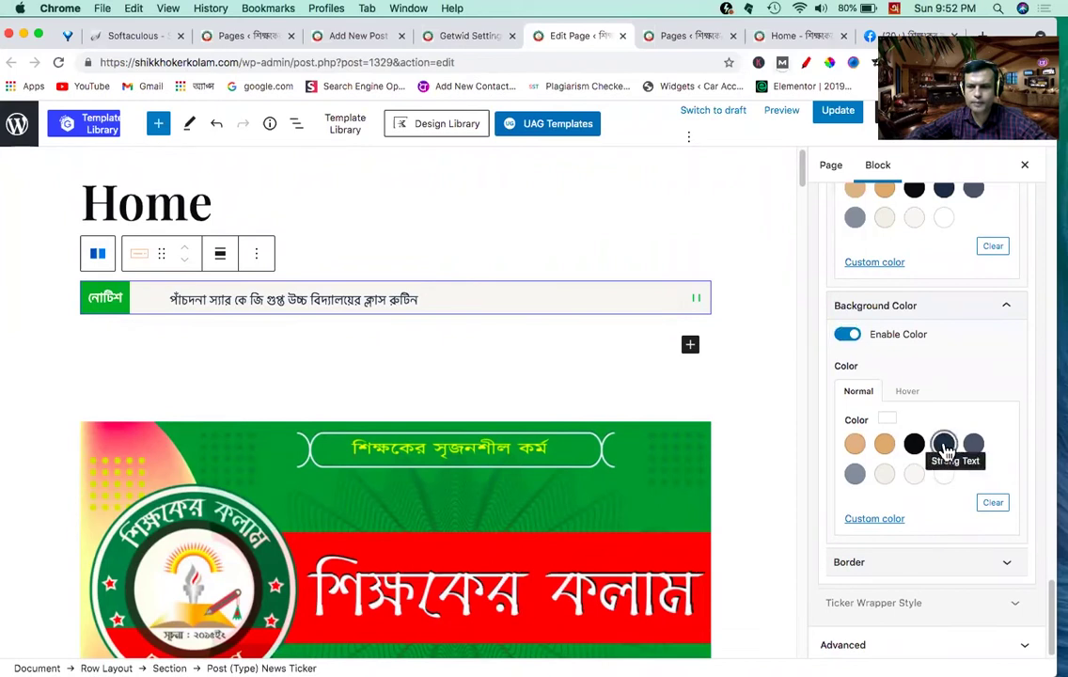
pyautogui.click(945, 451)
pyautogui.click(973, 446)
pyautogui.click(855, 475)
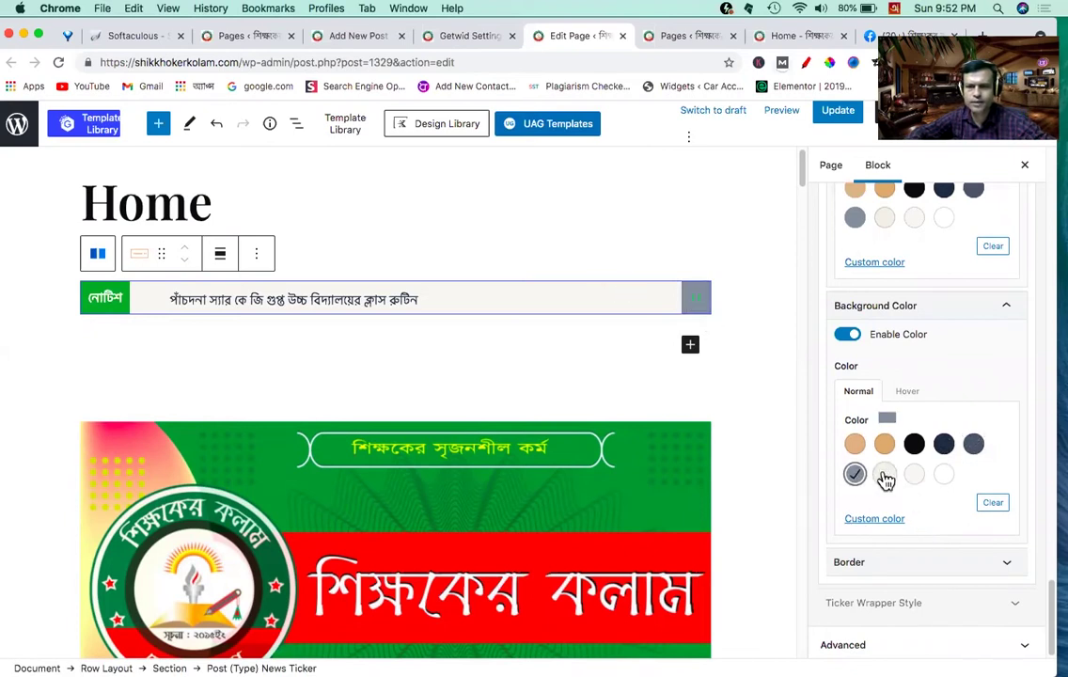
pyautogui.click(884, 475)
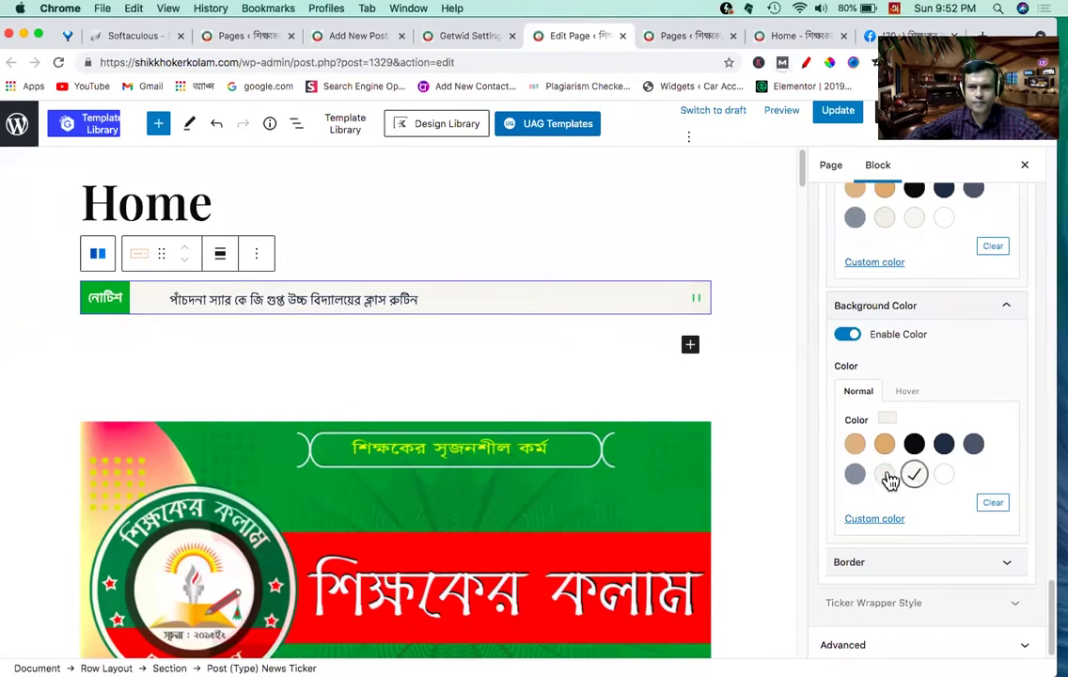
# Step: Set the ticker control's background to the custom grey #838382 and deselect the ticker block
pyautogui.click(875, 519)
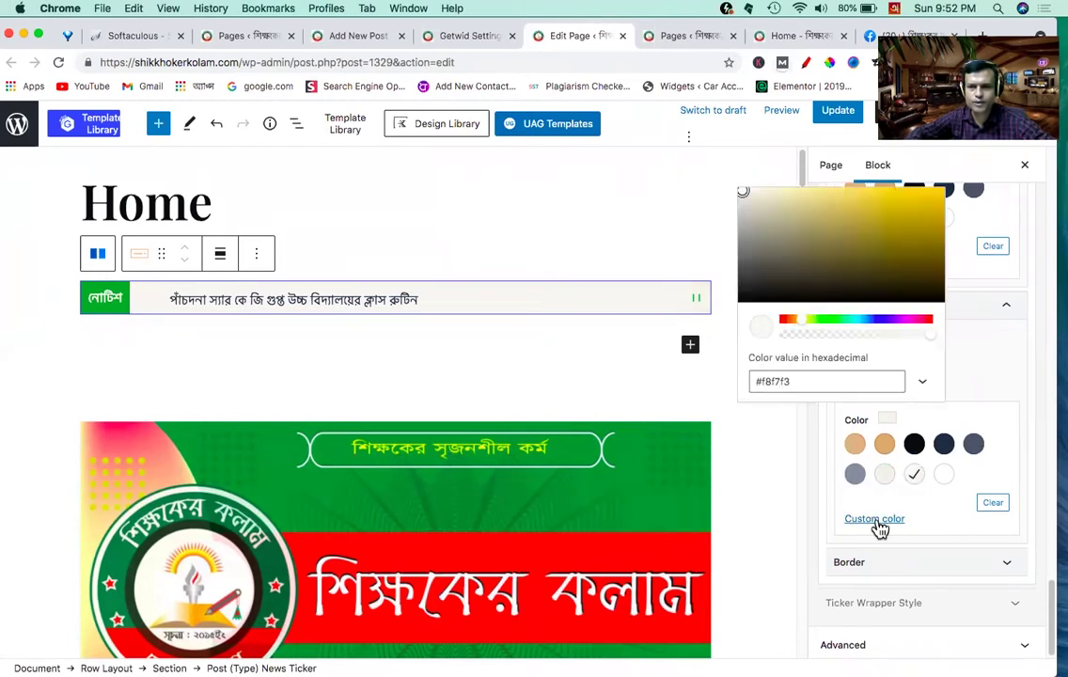
pyautogui.click(755, 249)
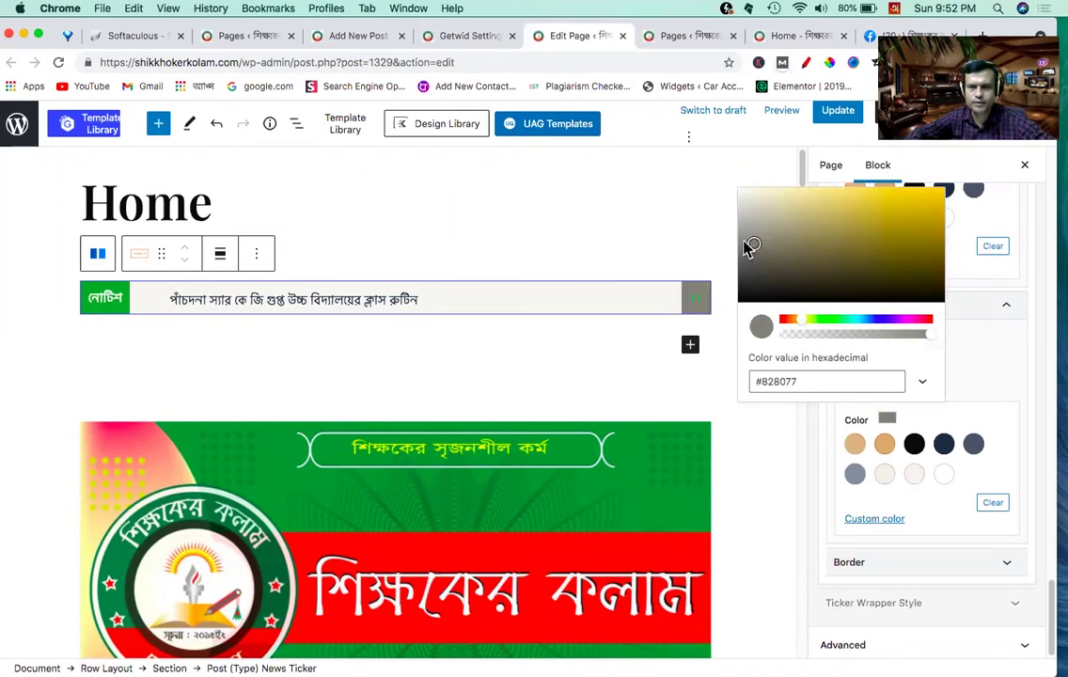
pyautogui.click(742, 226)
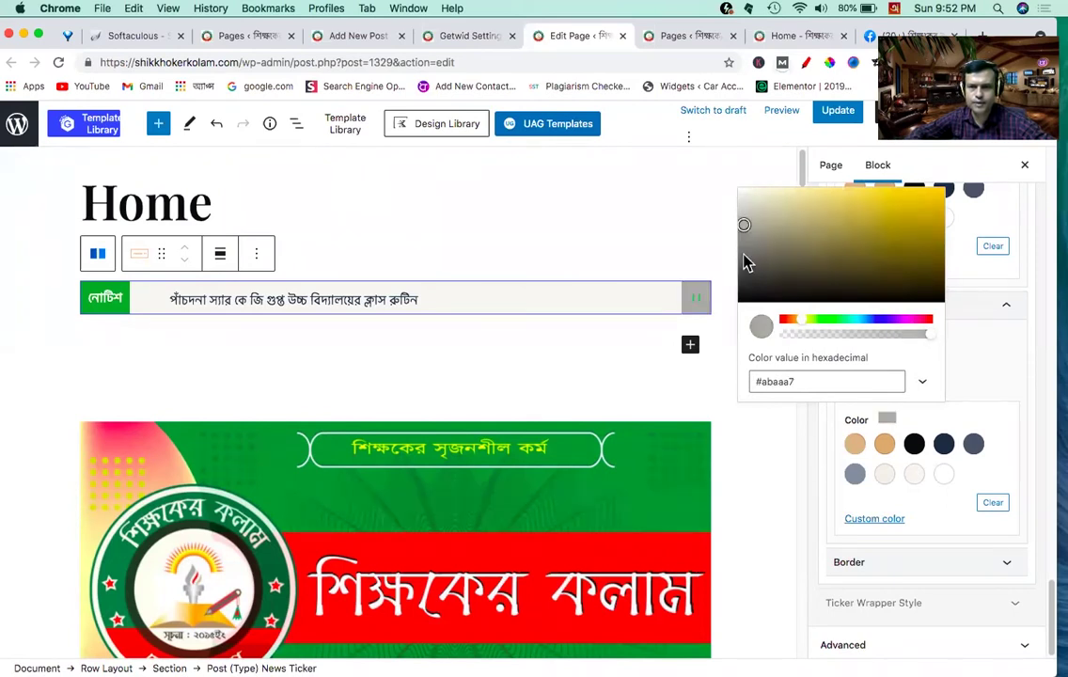
pyautogui.click(742, 247)
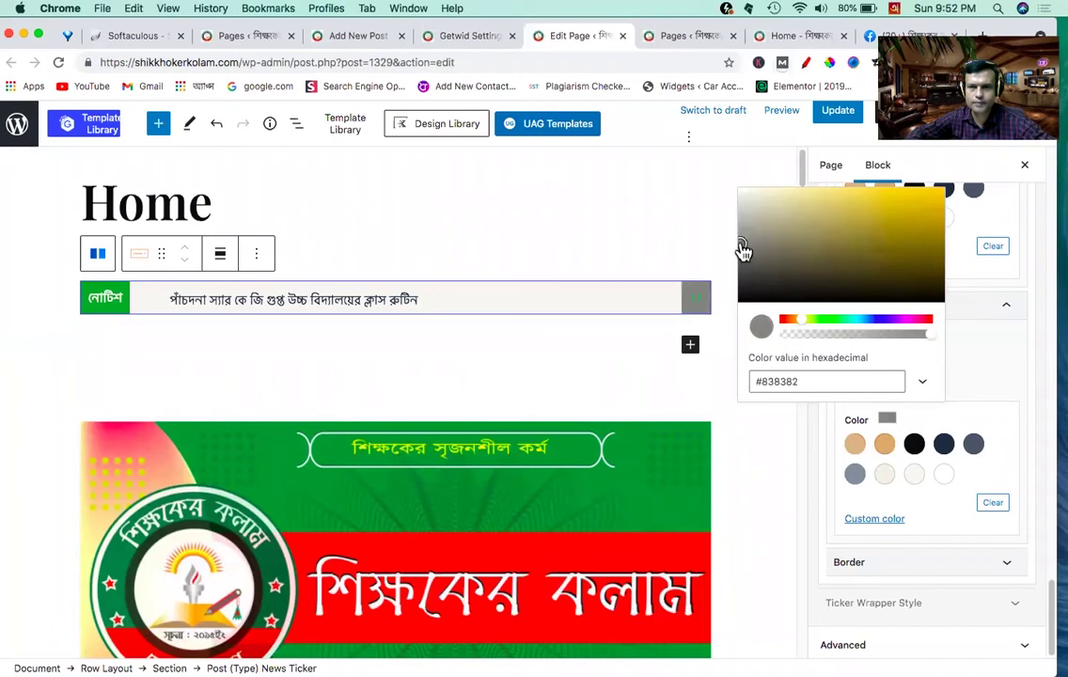
pyautogui.click(792, 463)
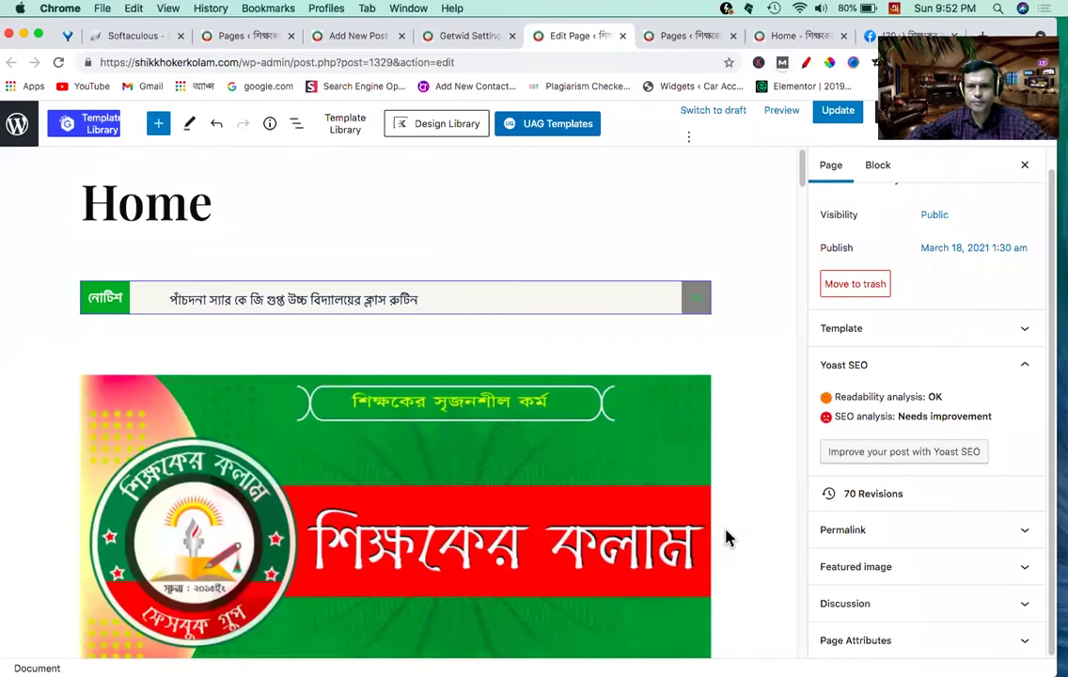
# Step: Select the section containing the news ticker and review its block settings through padding and margin
pyautogui.click(610, 318)
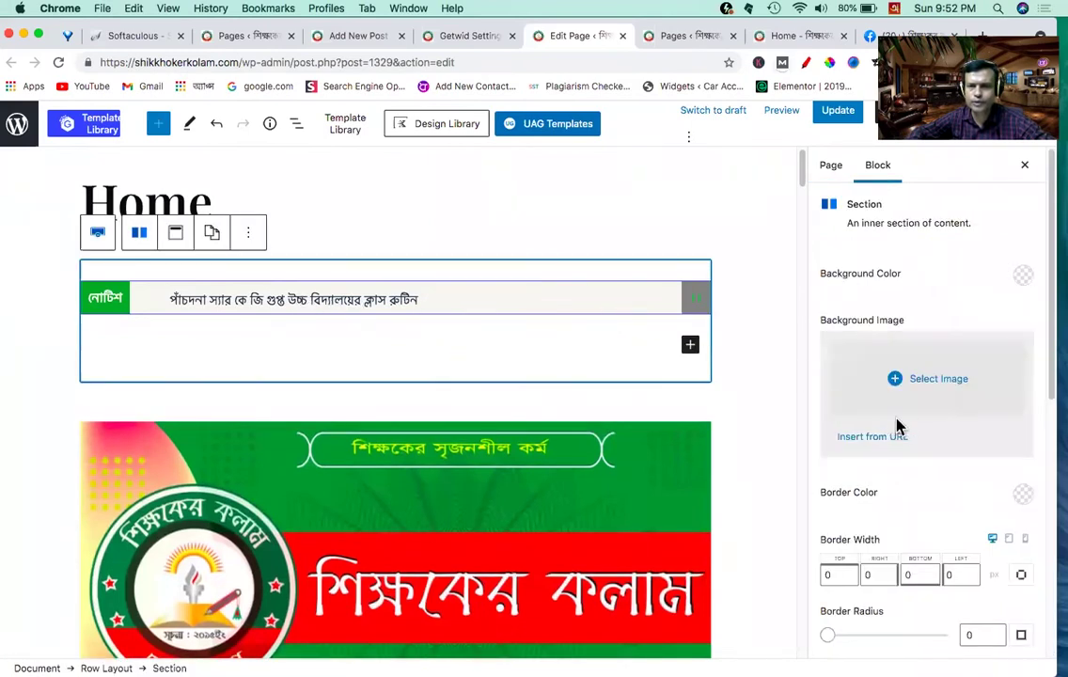
pyautogui.scroll(-5, 903, 442)
pyautogui.scroll(-4, 903, 473)
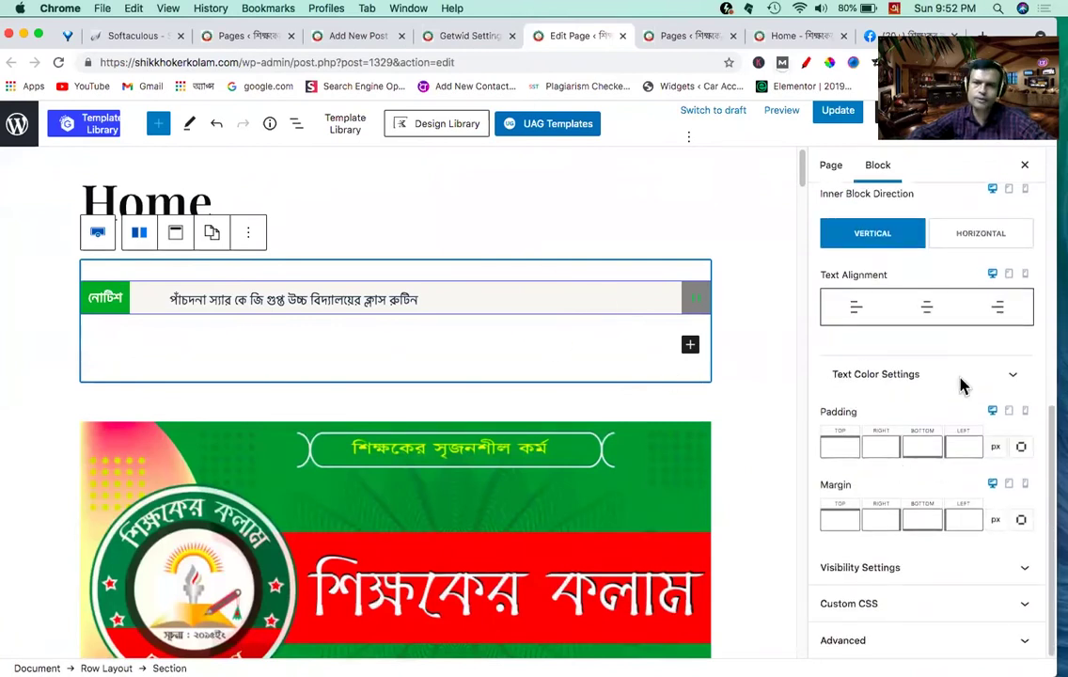
# Step: Update the Home page and open the published version in a new browser tab
pyautogui.click(833, 112)
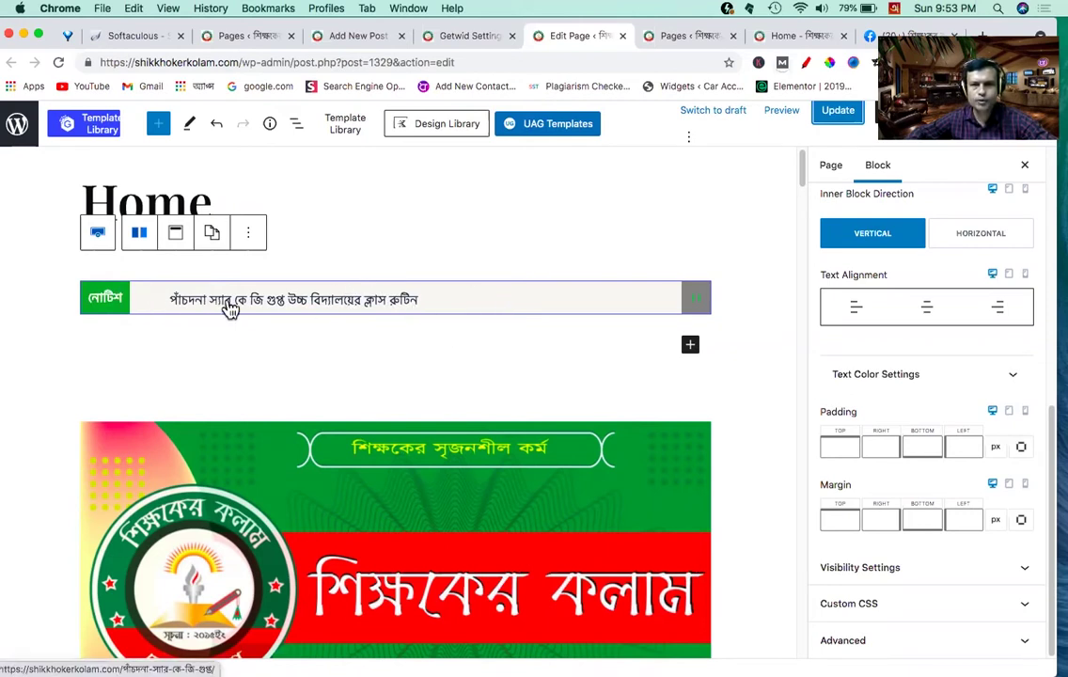
pyautogui.click(831, 114)
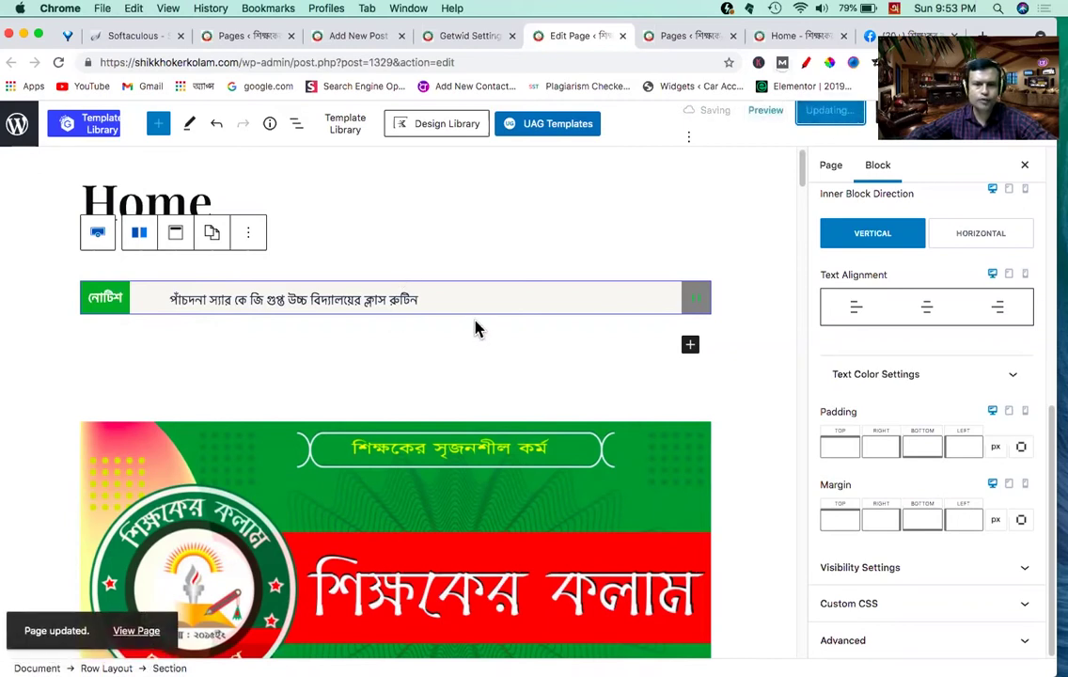
pyautogui.rightClick(141, 631)
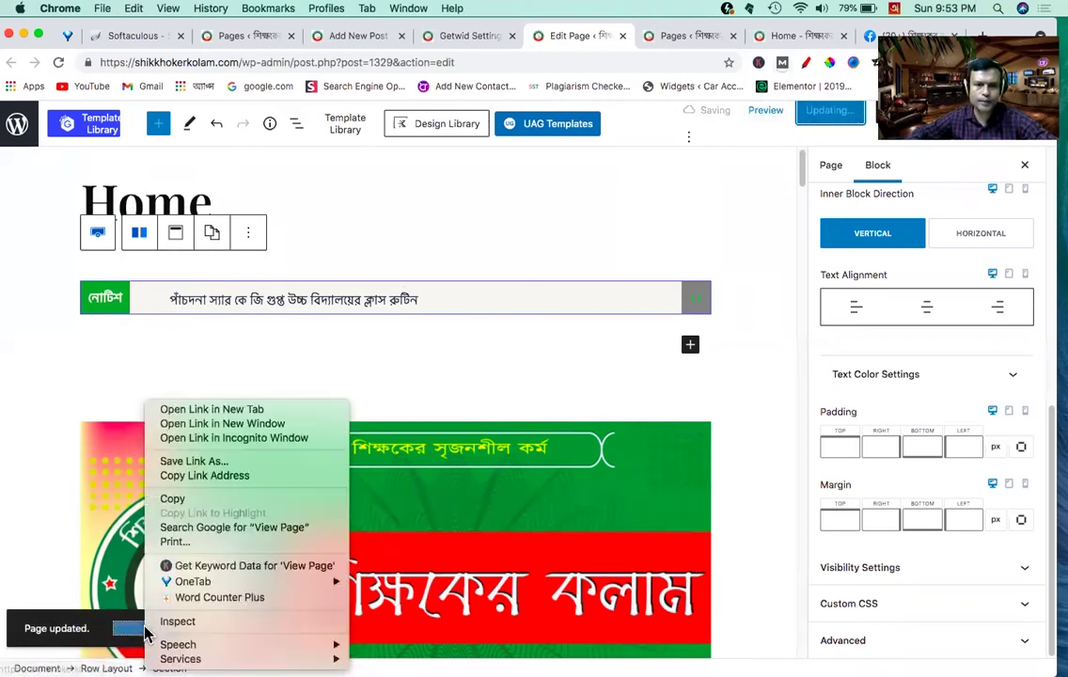
pyautogui.click(178, 411)
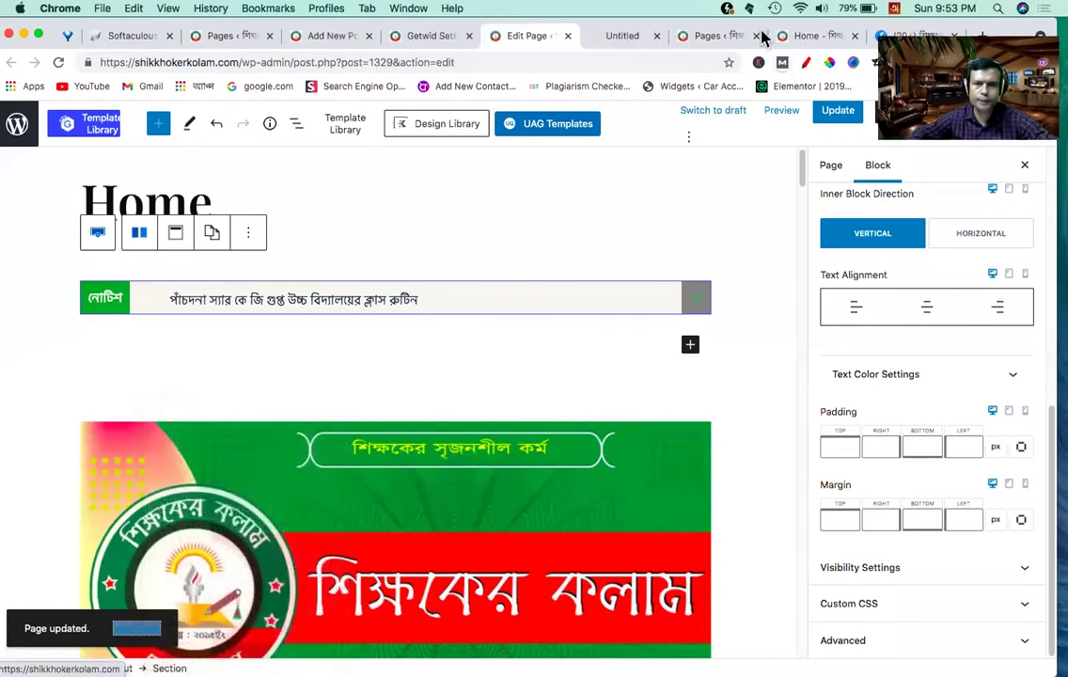
pyautogui.click(610, 38)
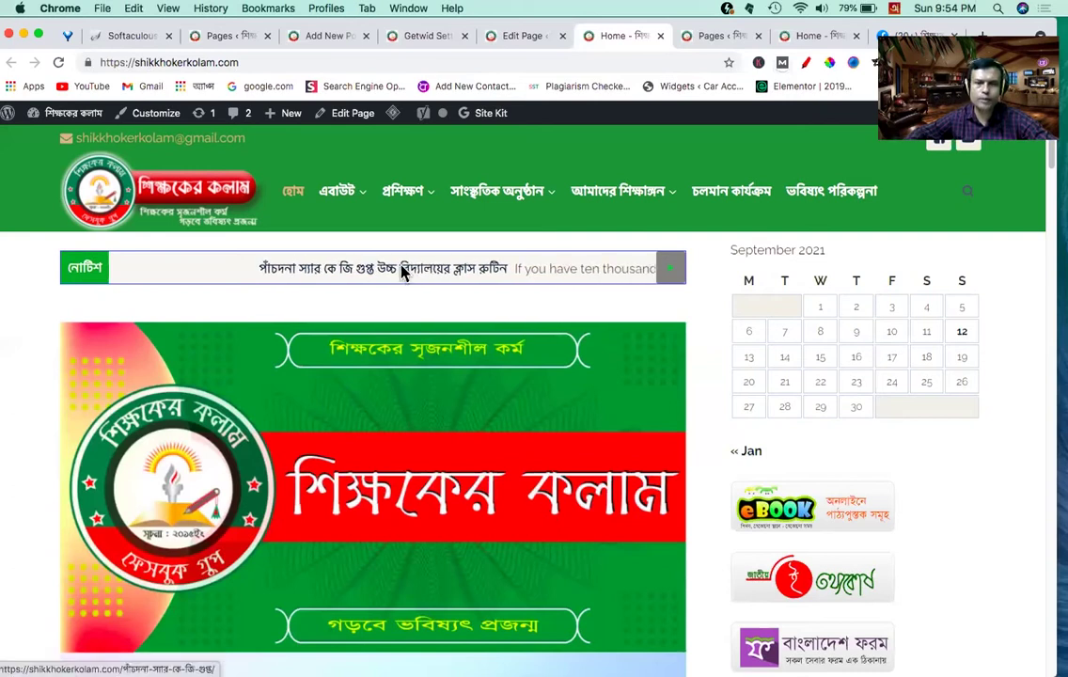
# Step: Open the class routine post from the live news ticker in a new tab and look through it down to the footer
pyautogui.rightClick(424, 275)
pyautogui.click(426, 273)
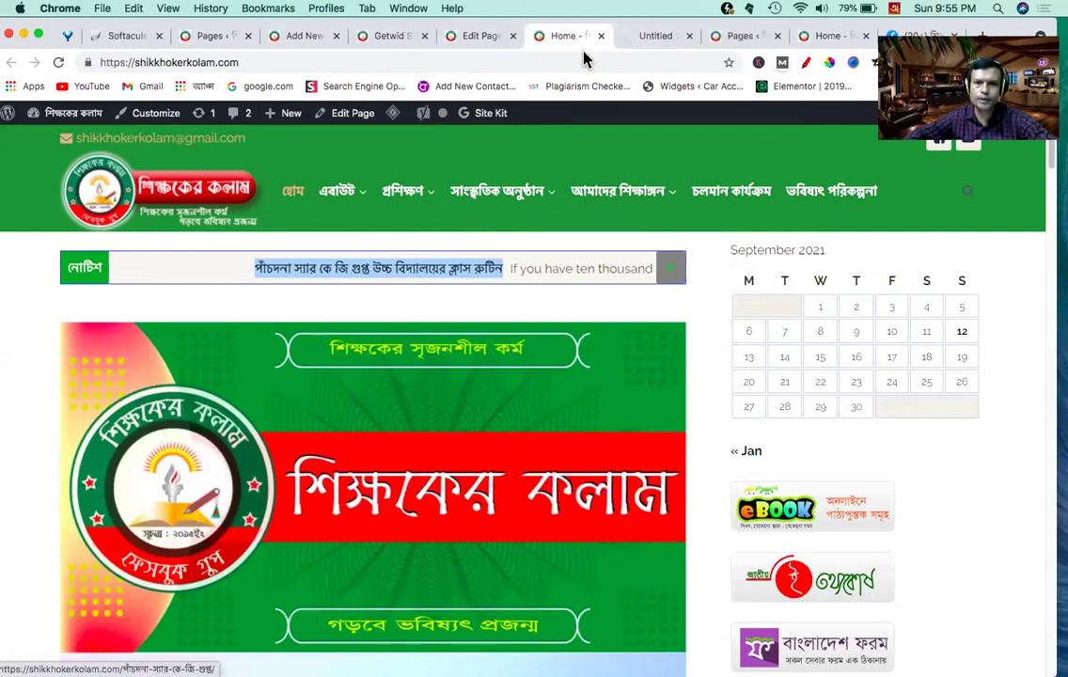
pyautogui.click(651, 37)
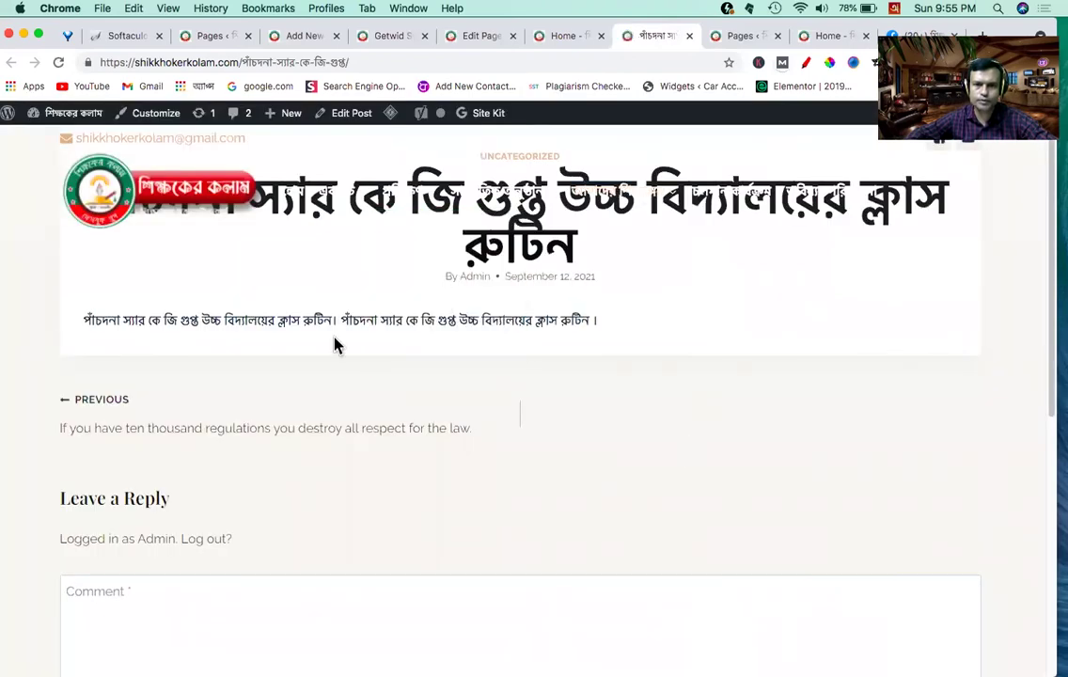
pyautogui.tripleClick(148, 319)
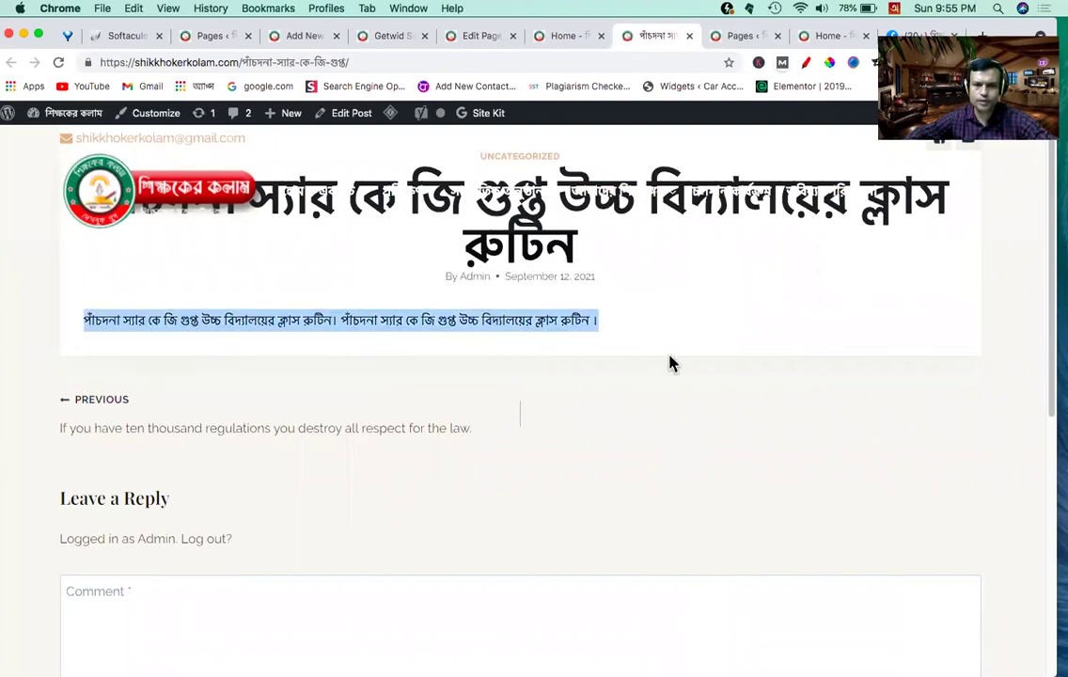
pyautogui.scroll(-10, 593, 389)
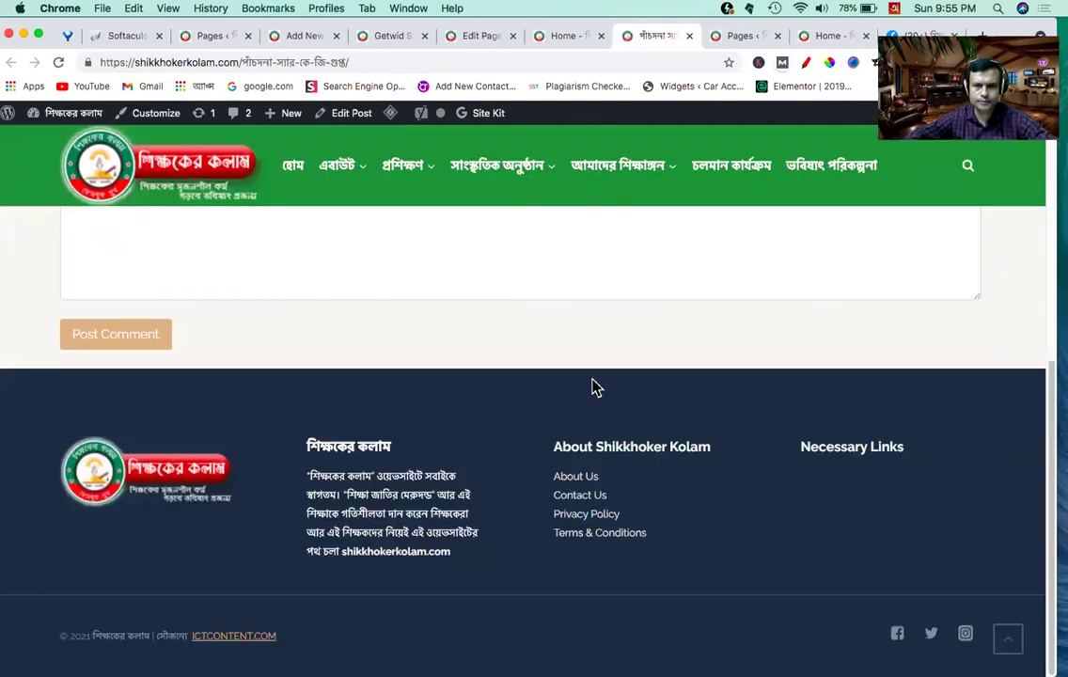
pyautogui.scroll(10, 639, 251)
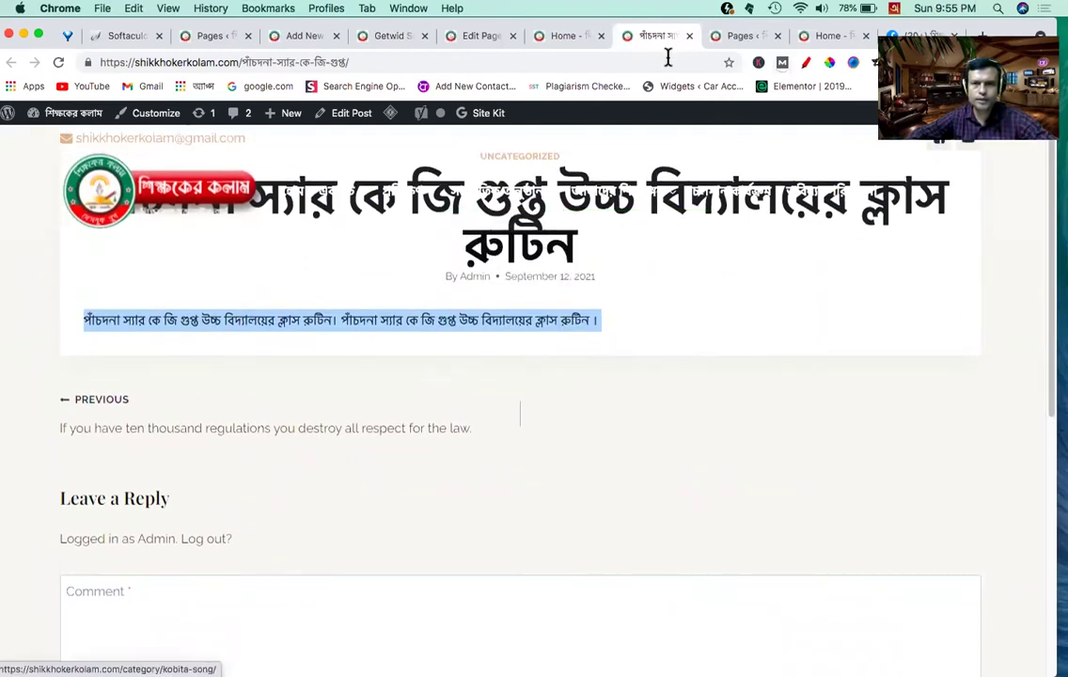
# Step: Return to the updated live Home page and check the news ticker and the banner below it
pyautogui.click(561, 36)
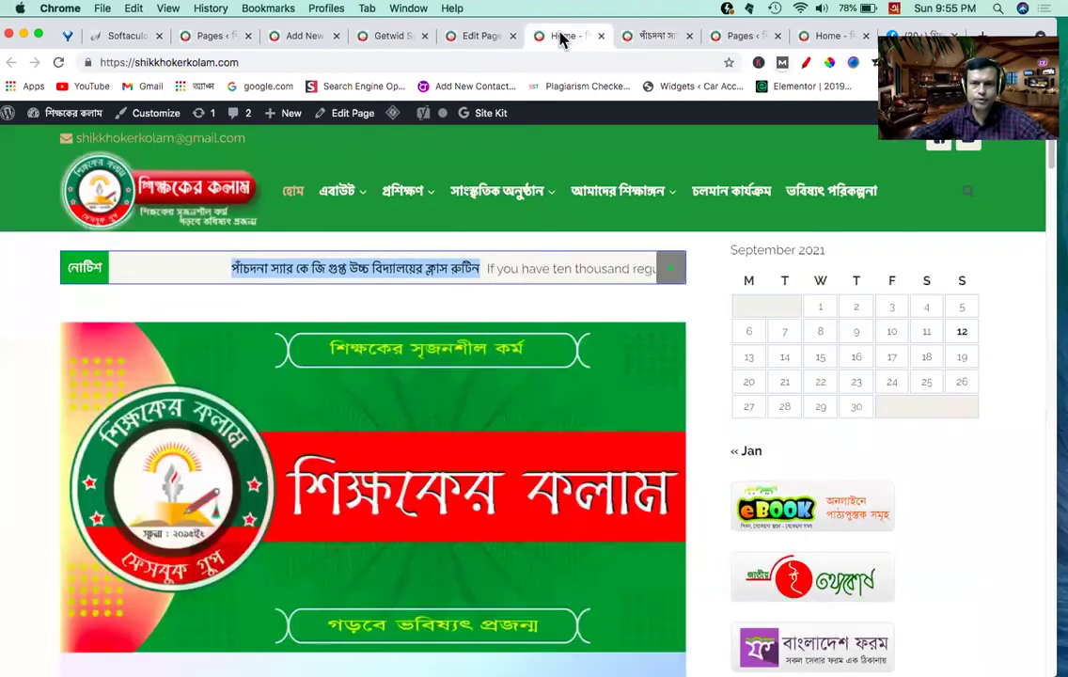
pyautogui.click(666, 299)
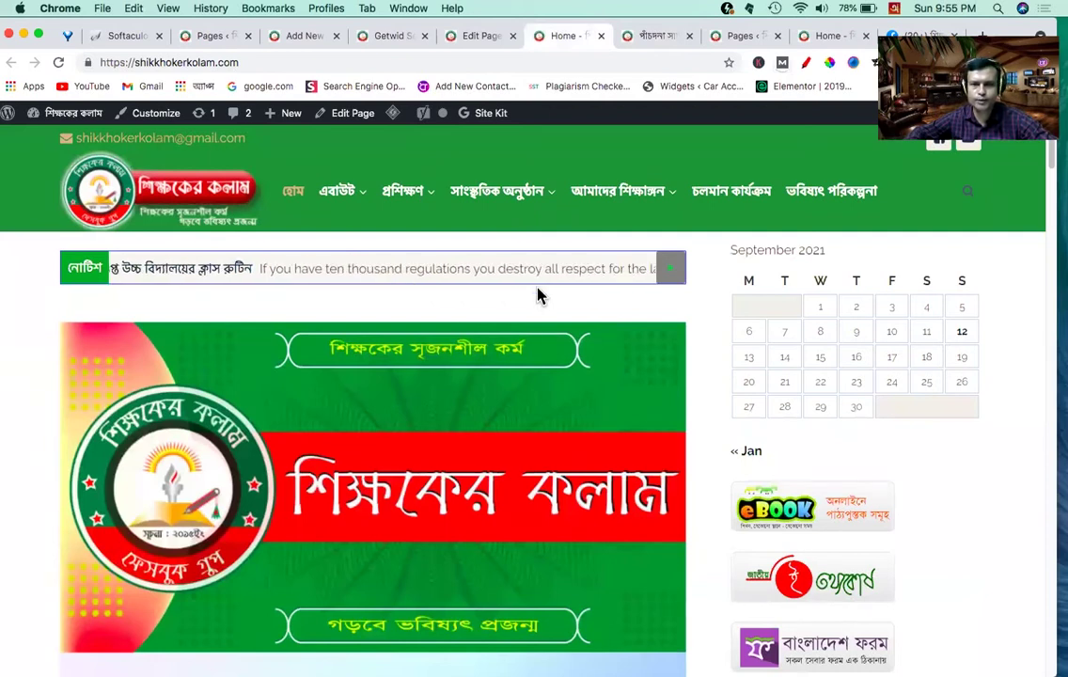
pyautogui.scroll(-1, 542, 295)
pyautogui.scroll(-3, 541, 295)
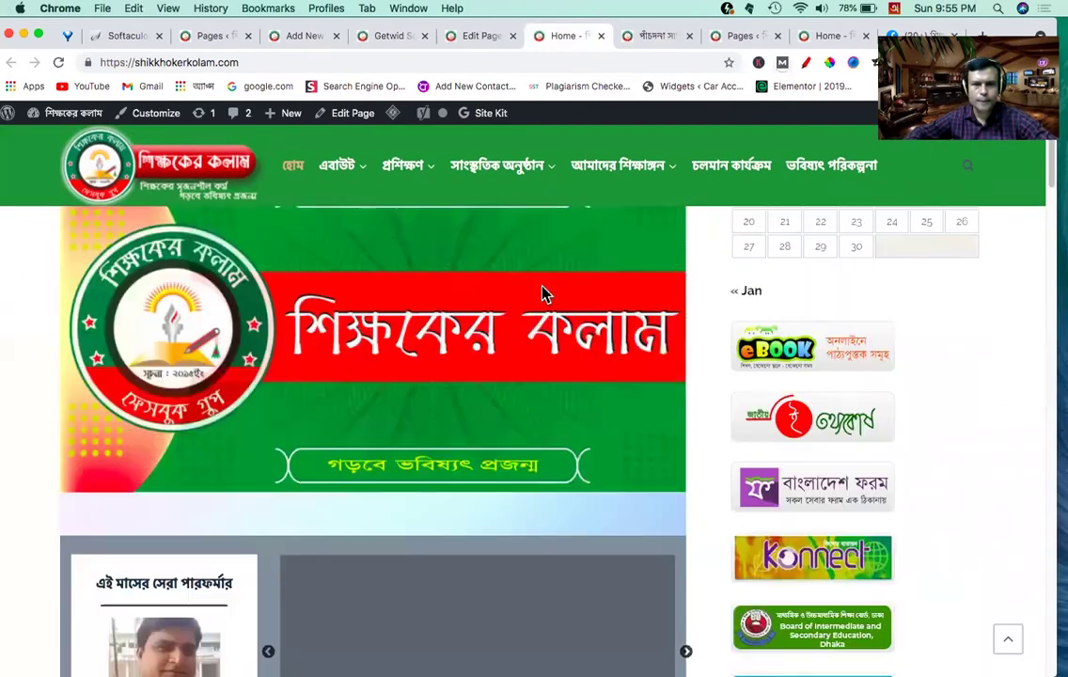
pyautogui.scroll(4, 541, 295)
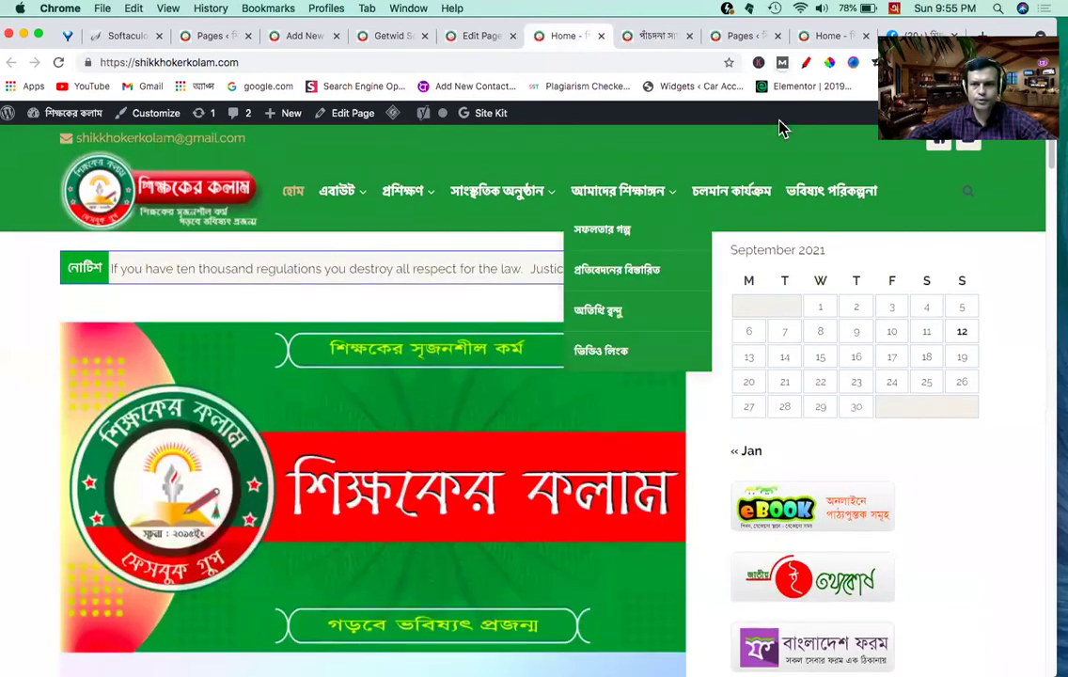
# Step: Examine the earlier version of the live Home page, including its ticker, banner and monthly best performer slider
pyautogui.click(825, 42)
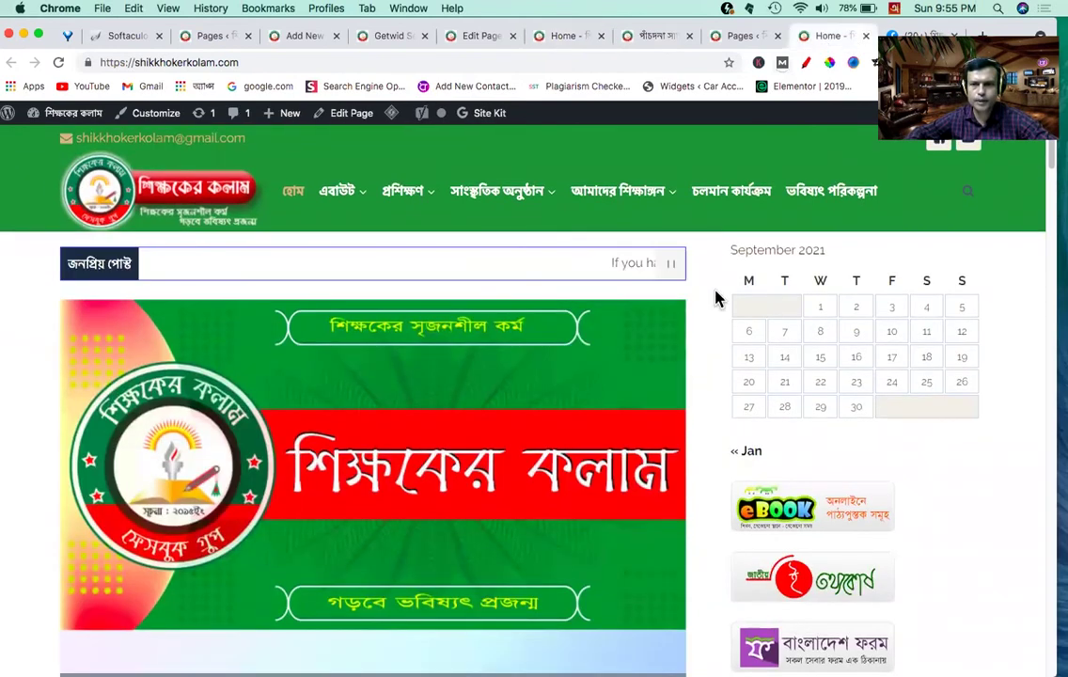
pyautogui.scroll(-1, 710, 411)
pyautogui.scroll(-3, 710, 411)
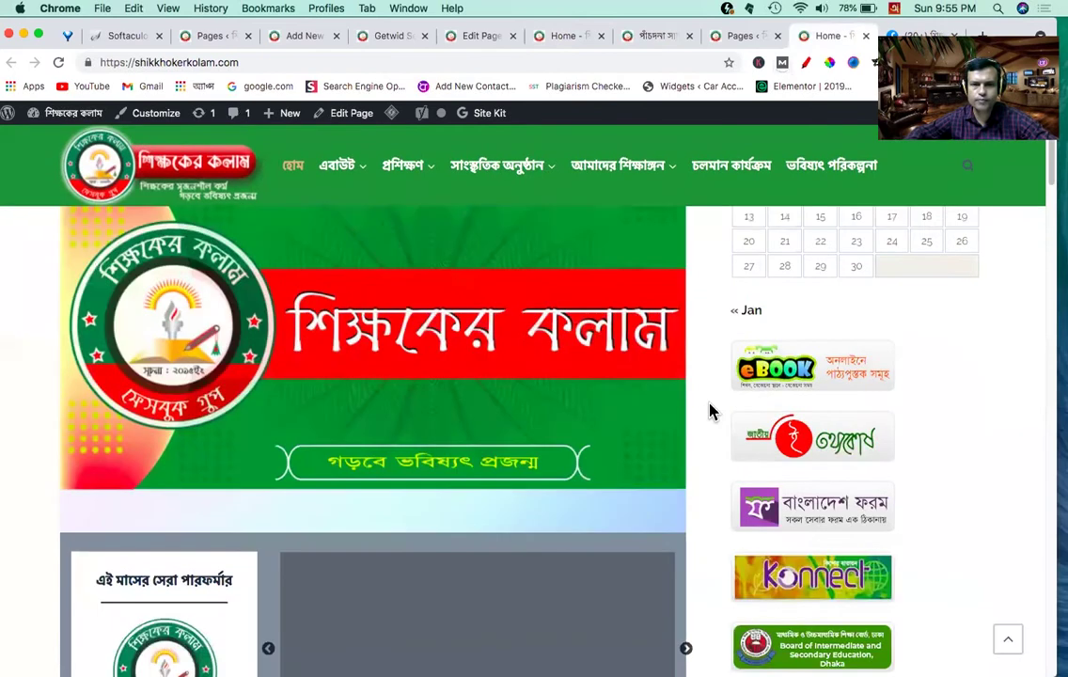
pyautogui.scroll(-2, 710, 411)
pyautogui.scroll(-1, 467, 503)
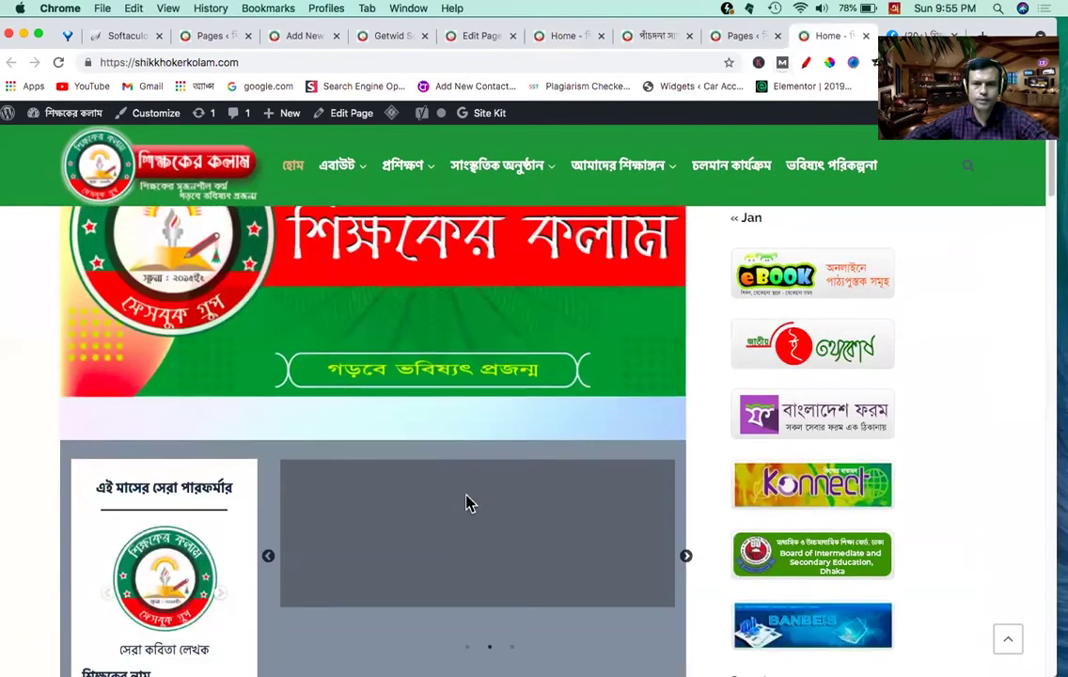
pyautogui.scroll(-2, 467, 503)
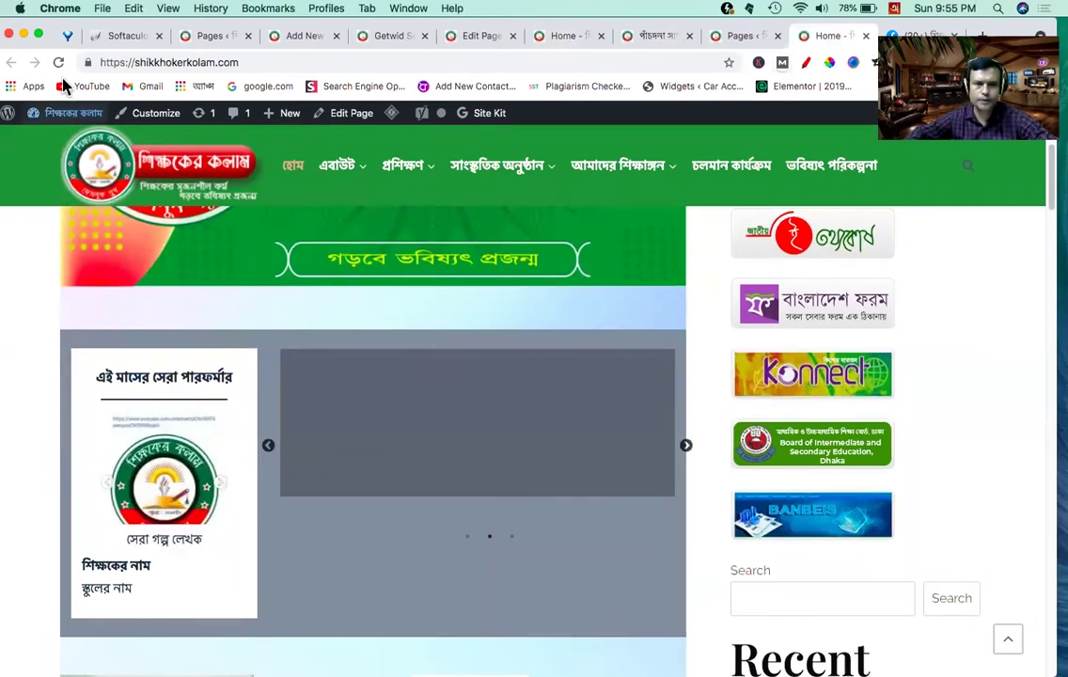
pyautogui.click(223, 485)
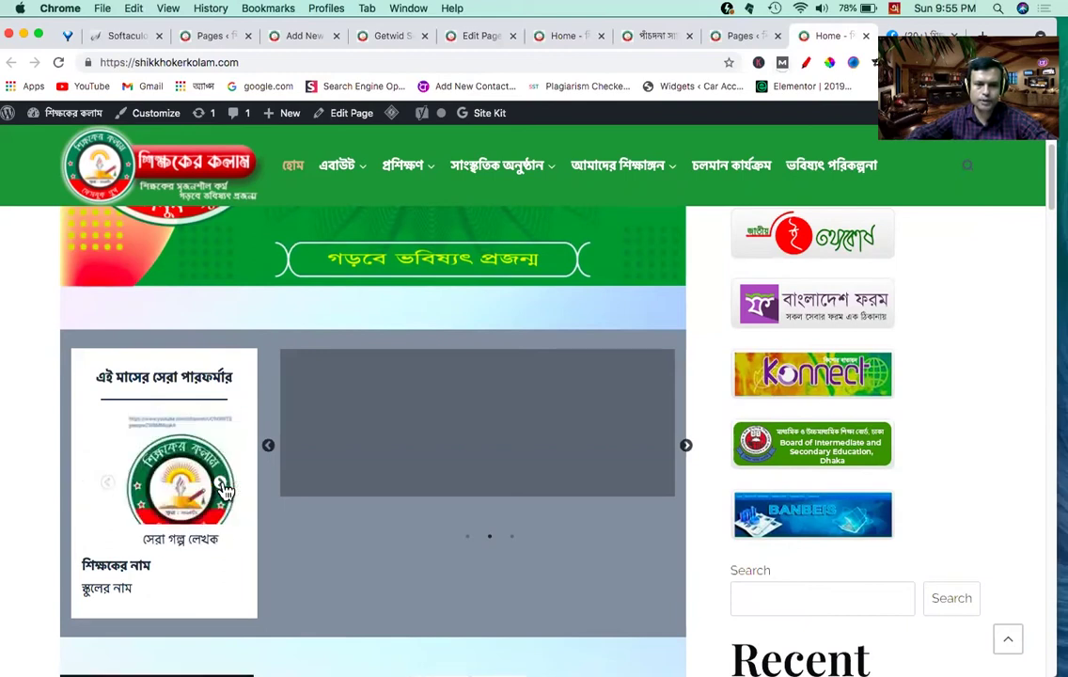
pyautogui.click(223, 487)
pyautogui.scroll(4, 480, 141)
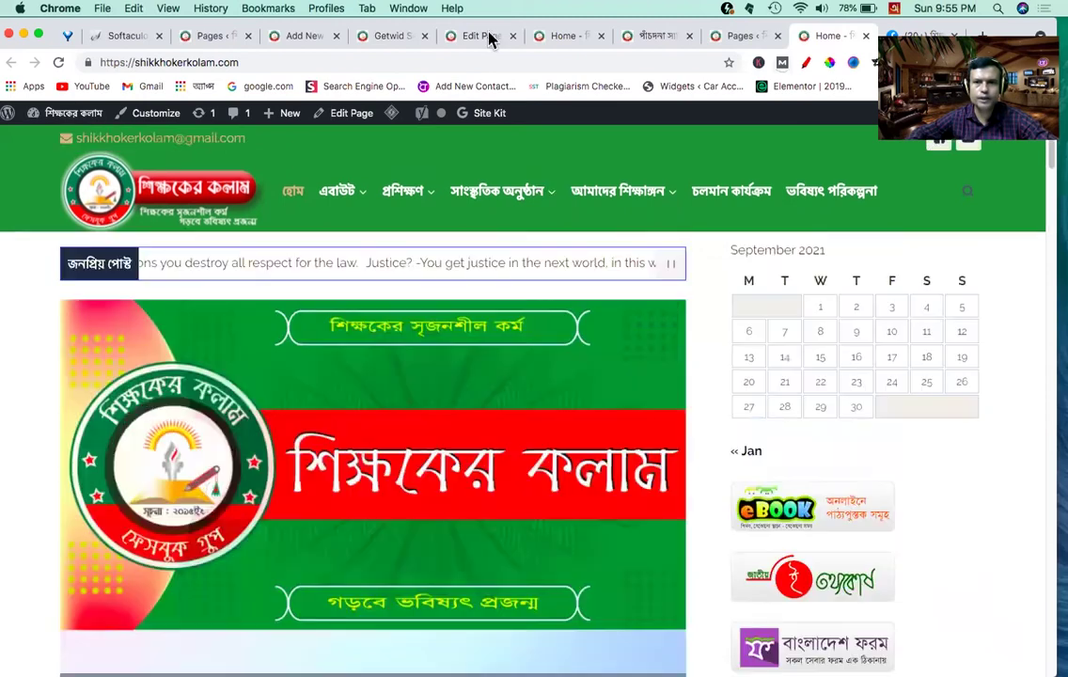
# Step: Go back to the Home page editor and examine the area between the news ticker and the banner image
pyautogui.click(484, 36)
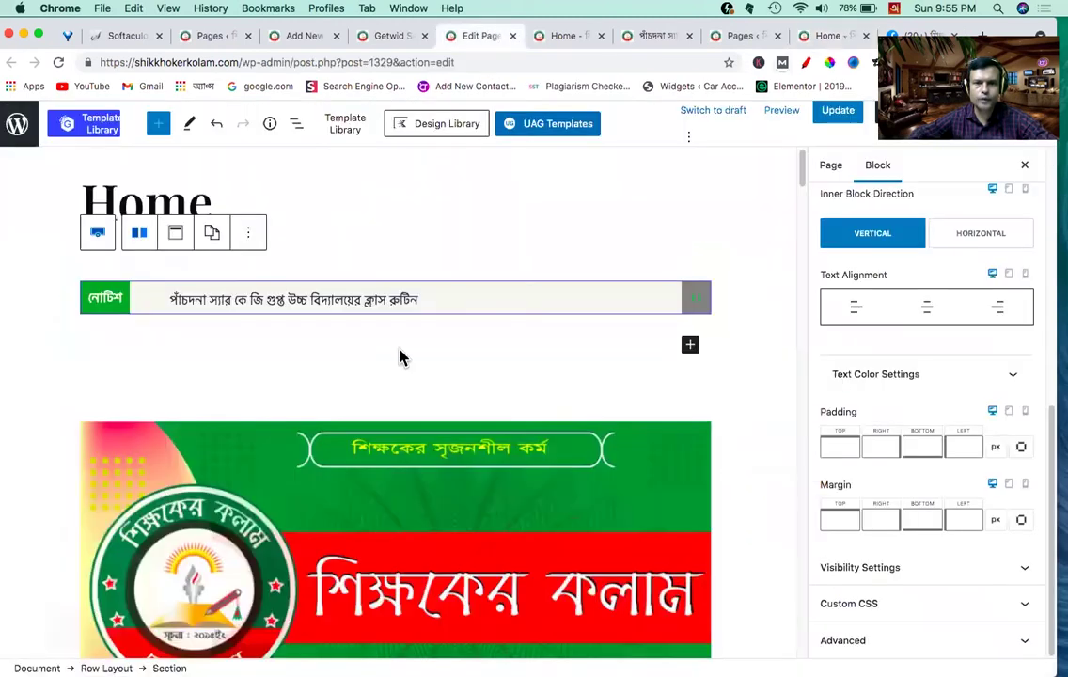
pyautogui.scroll(-3, 396, 380)
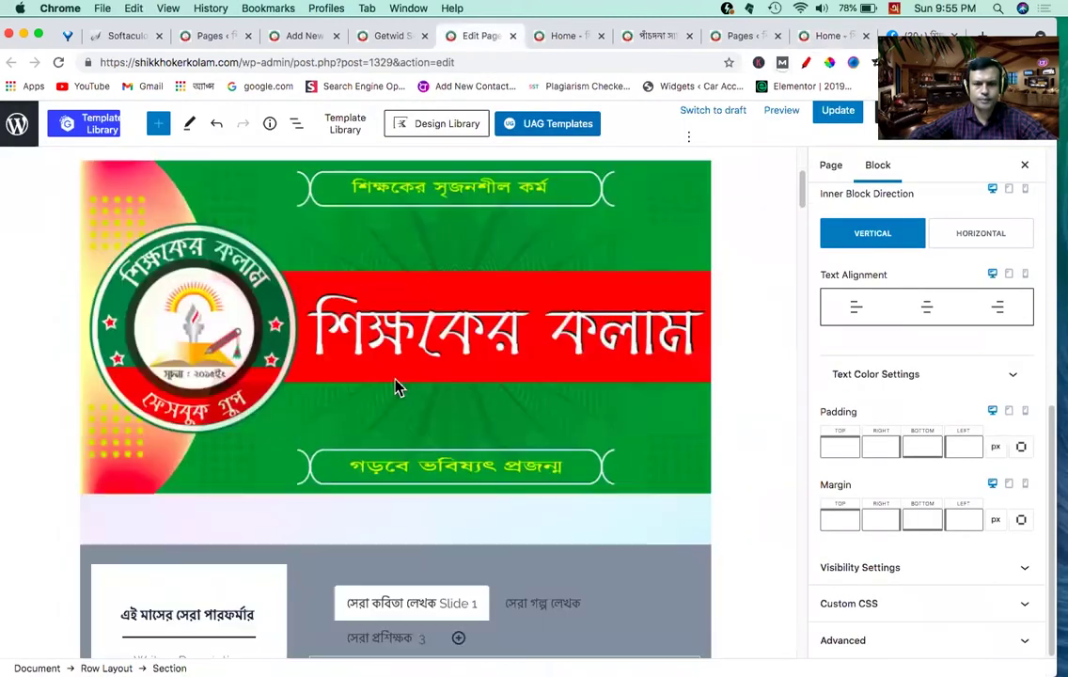
pyautogui.scroll(2, 397, 385)
pyautogui.scroll(1, 394, 387)
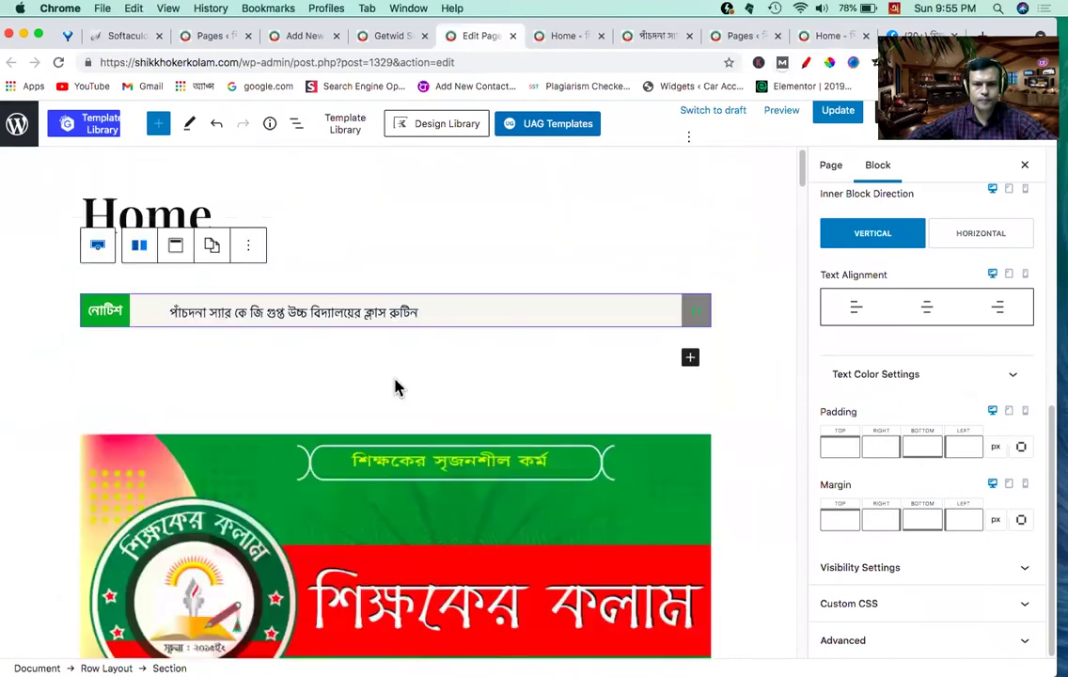
pyautogui.scroll(-4, 396, 386)
pyautogui.scroll(3, 250, 286)
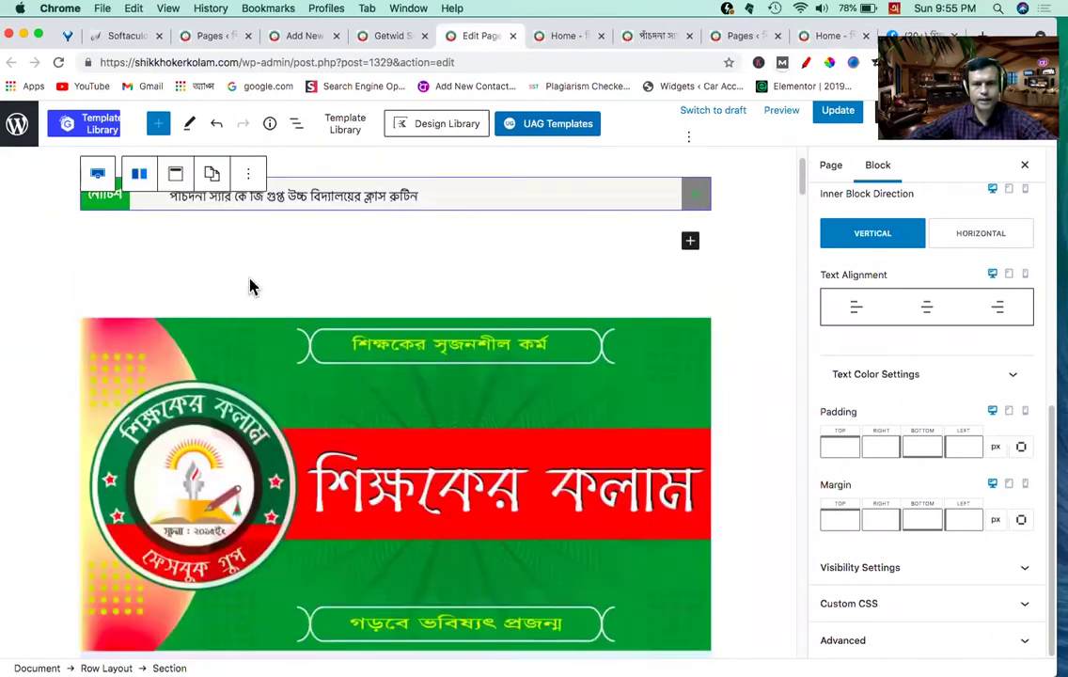
pyautogui.scroll(2, 313, 400)
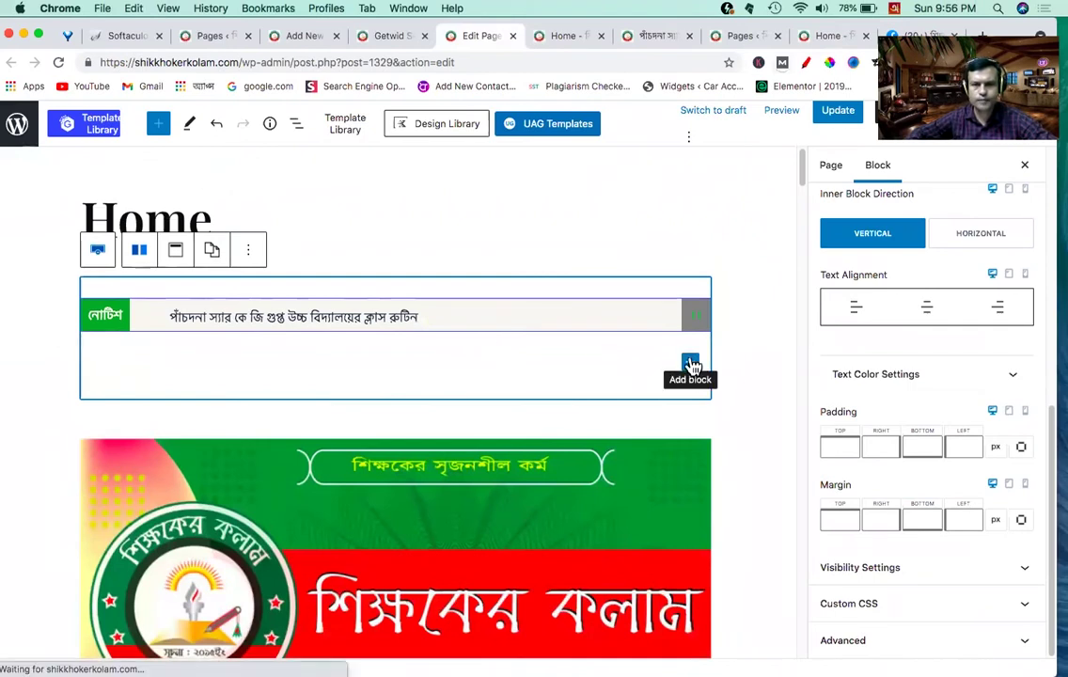
pyautogui.click(512, 477)
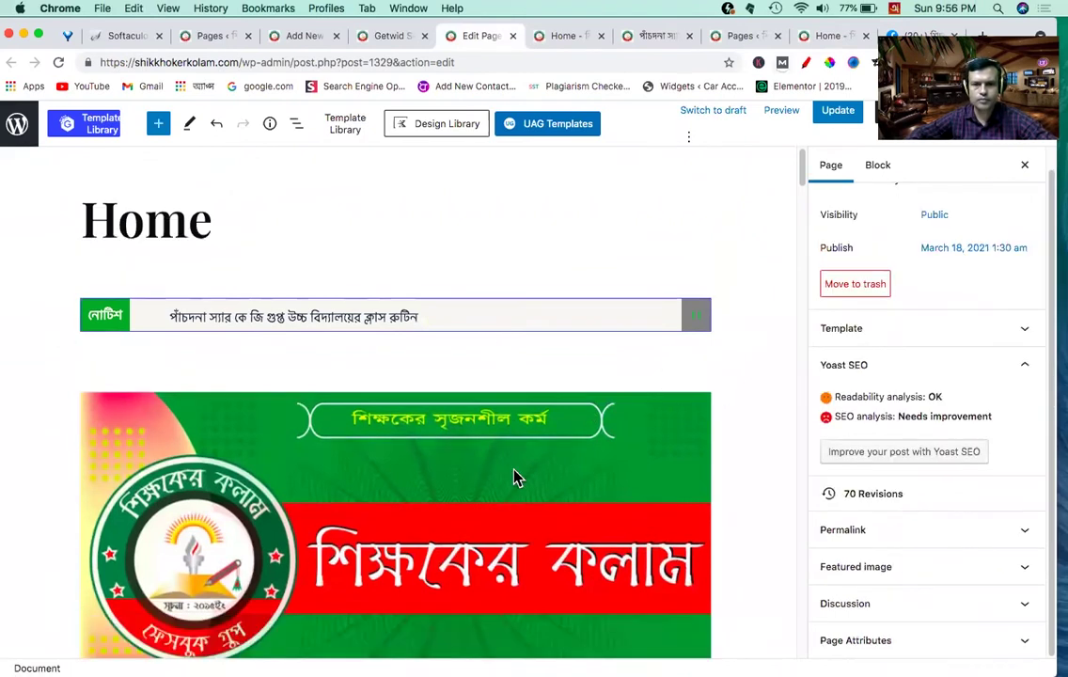
# Step: Insert an empty block before the banner image below the news ticker
pyautogui.click(298, 410)
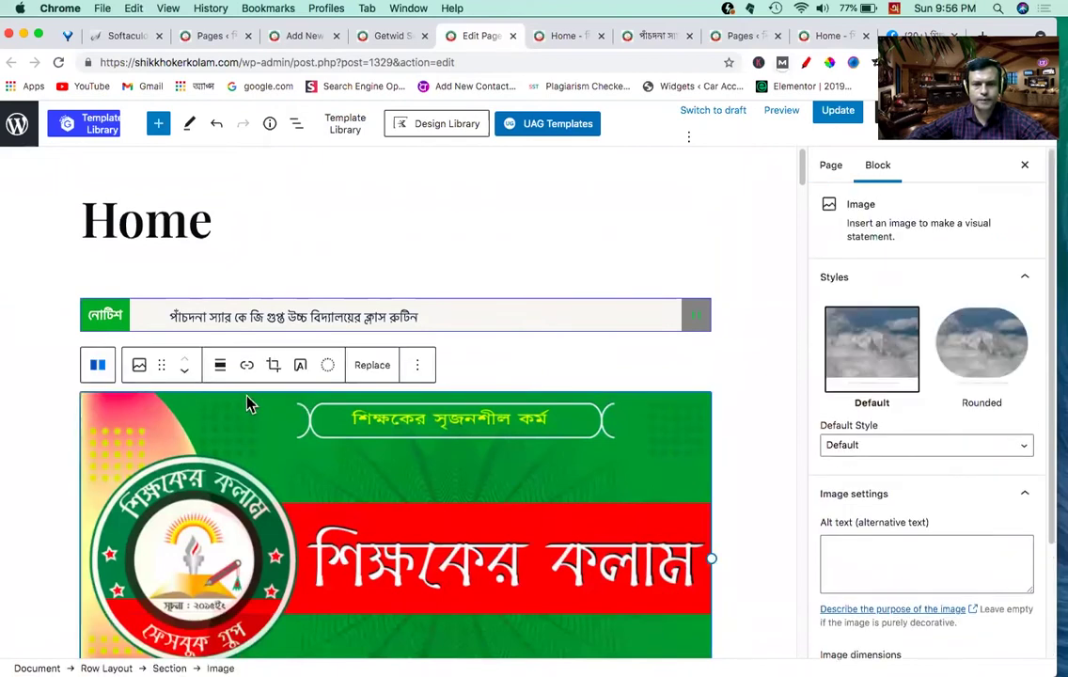
pyautogui.click(417, 367)
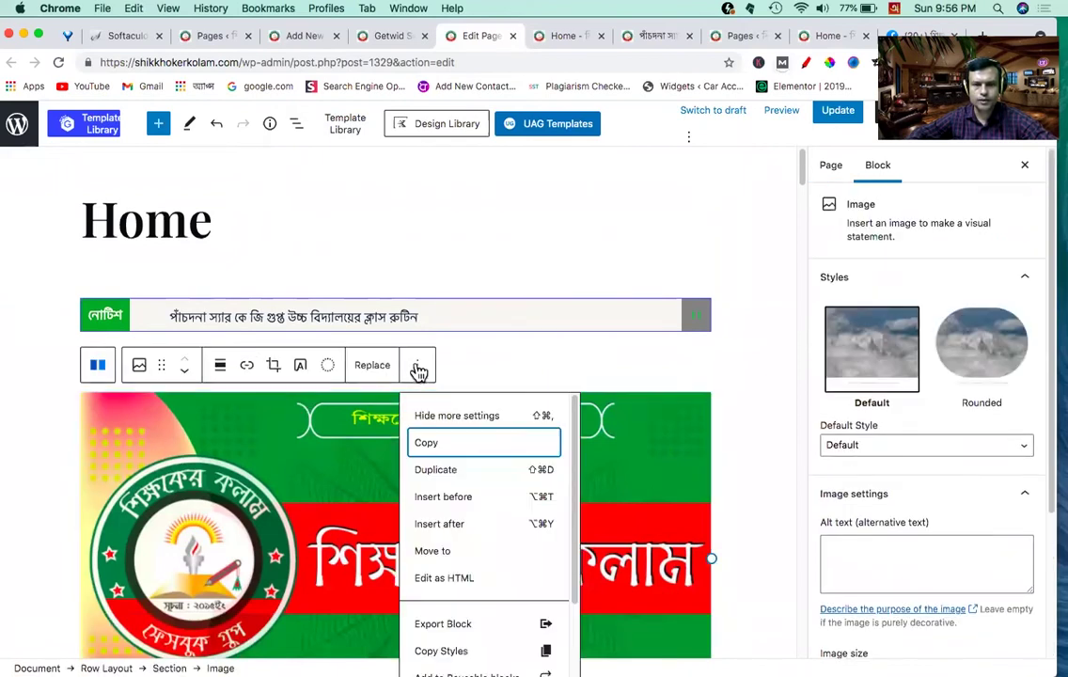
pyautogui.scroll(-2, 495, 560)
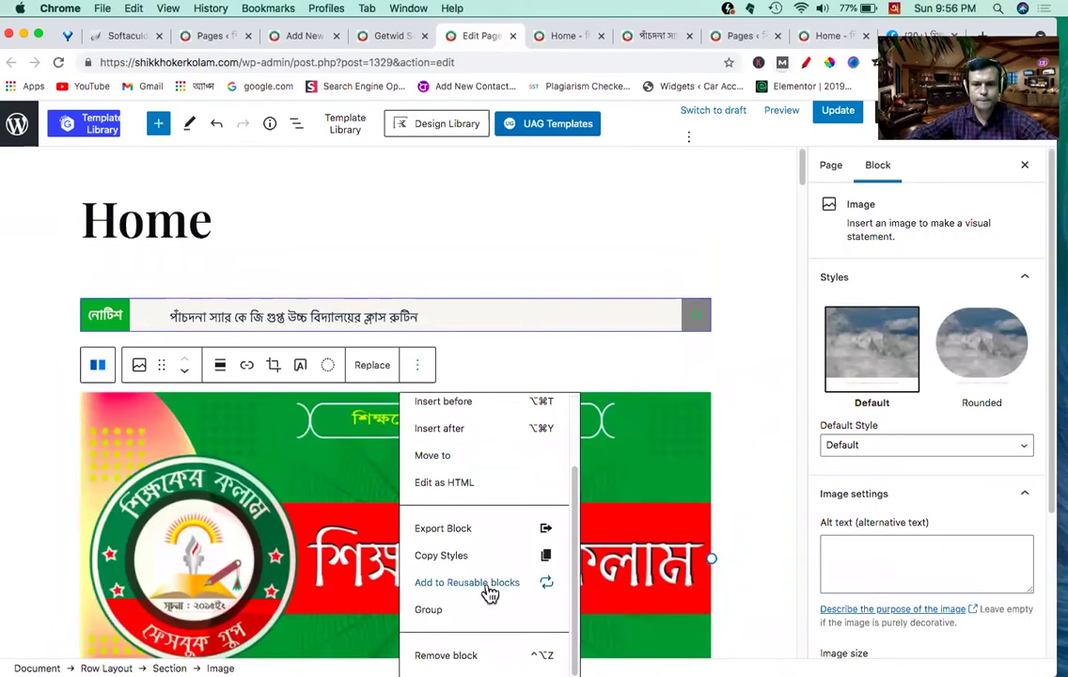
pyautogui.scroll(2, 490, 594)
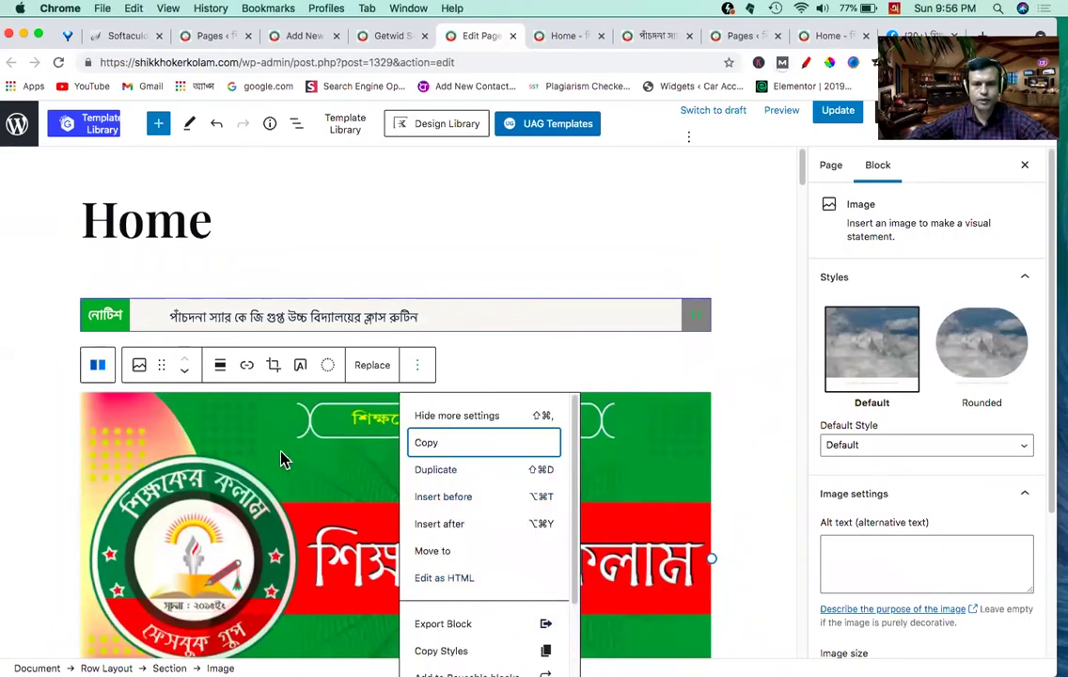
pyautogui.click(459, 505)
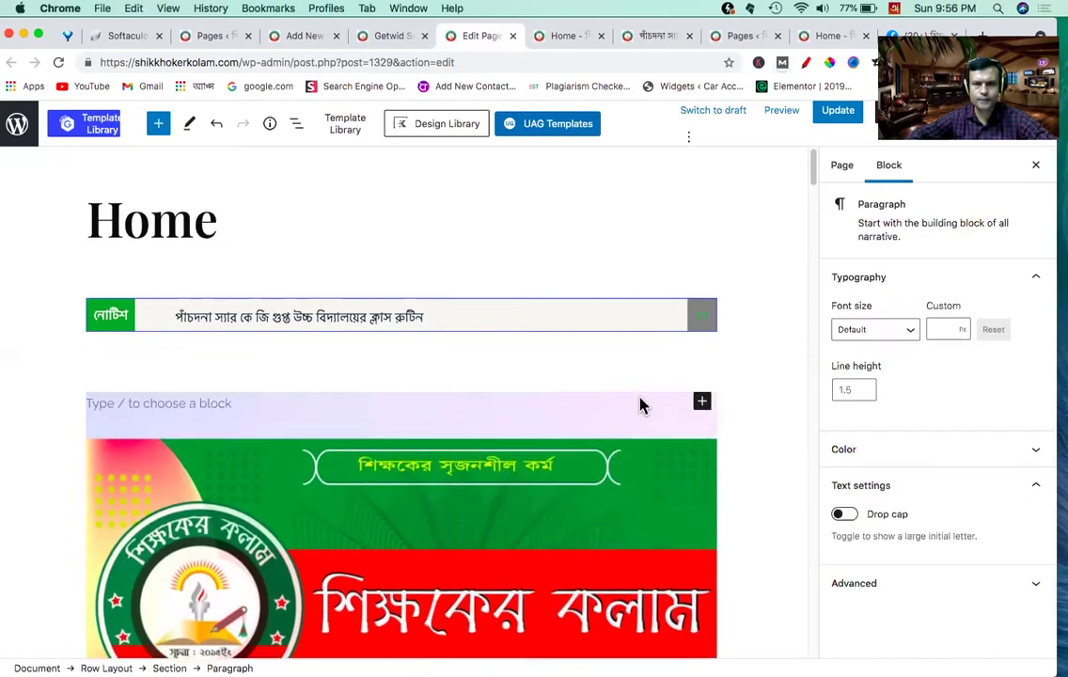
# Step: Add a Row Layout with three equal columns above the banner image
pyautogui.click(702, 403)
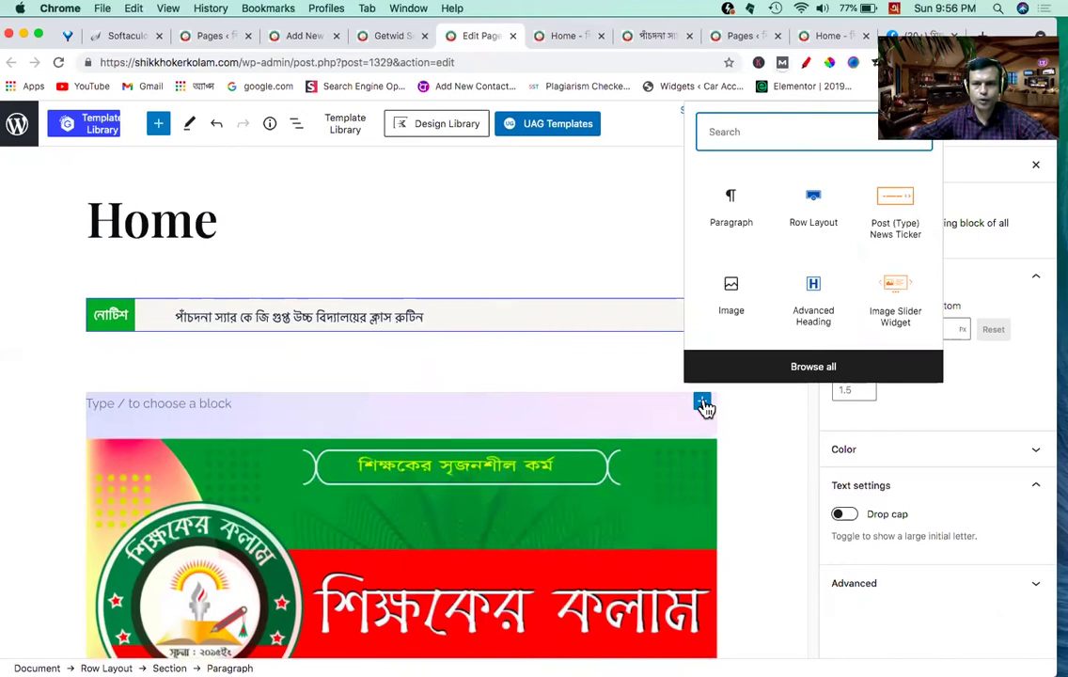
pyautogui.click(814, 204)
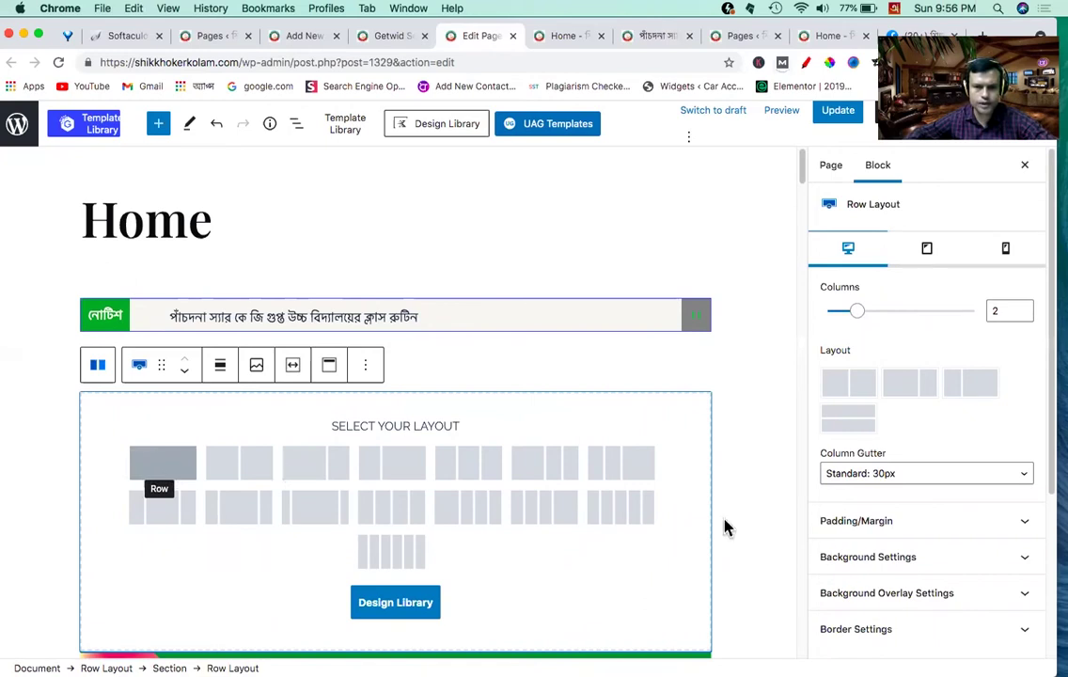
pyautogui.click(470, 465)
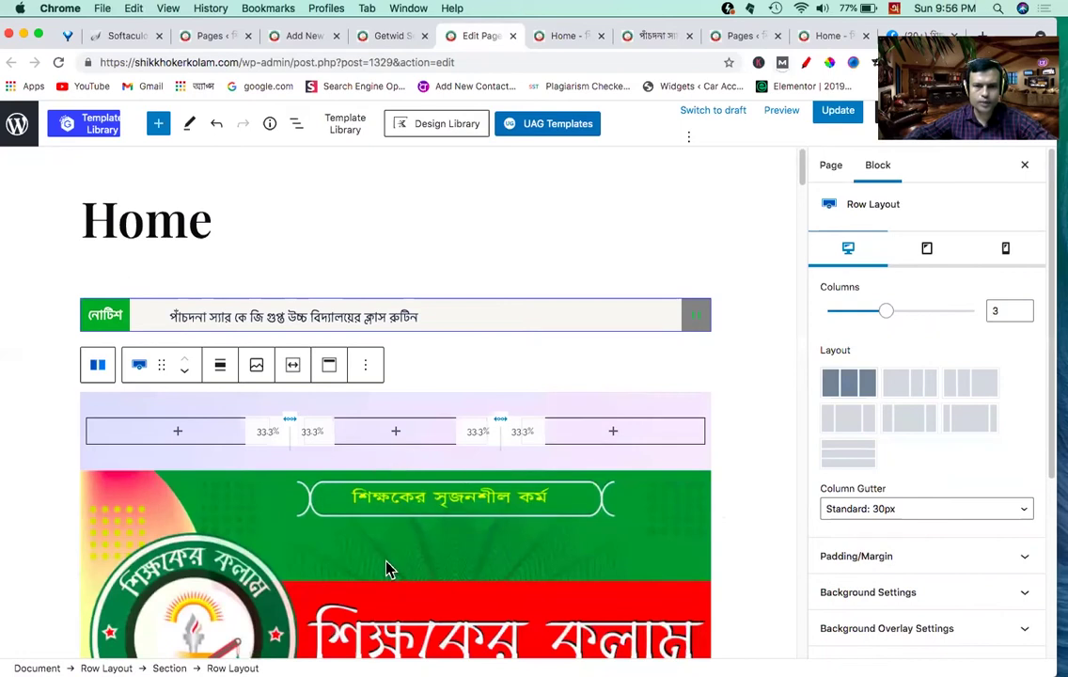
# Step: Add an Image Slider block to the row's first column, switching the keyboard input from Avro to English for the block search
pyautogui.click(179, 436)
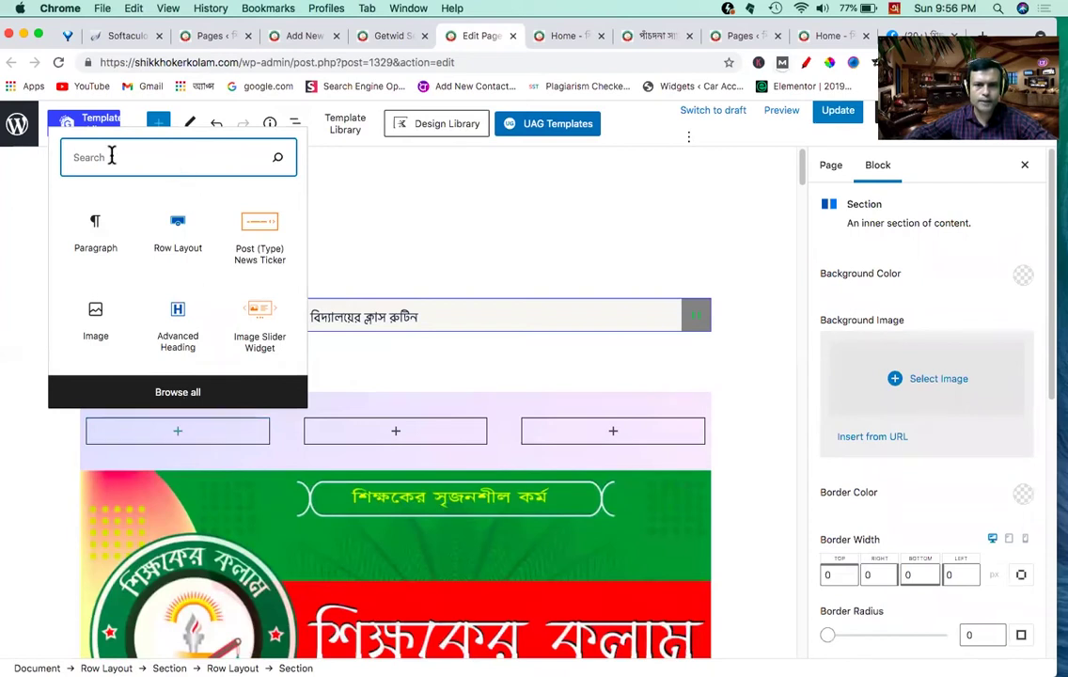
pyautogui.write('i')
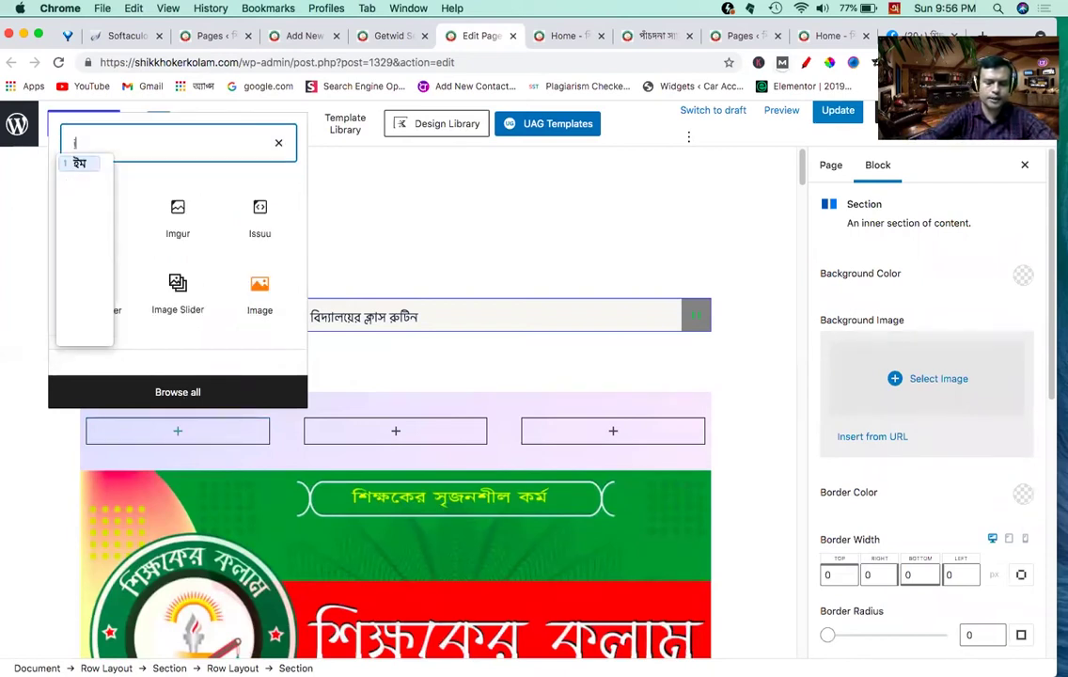
pyautogui.write('mage')
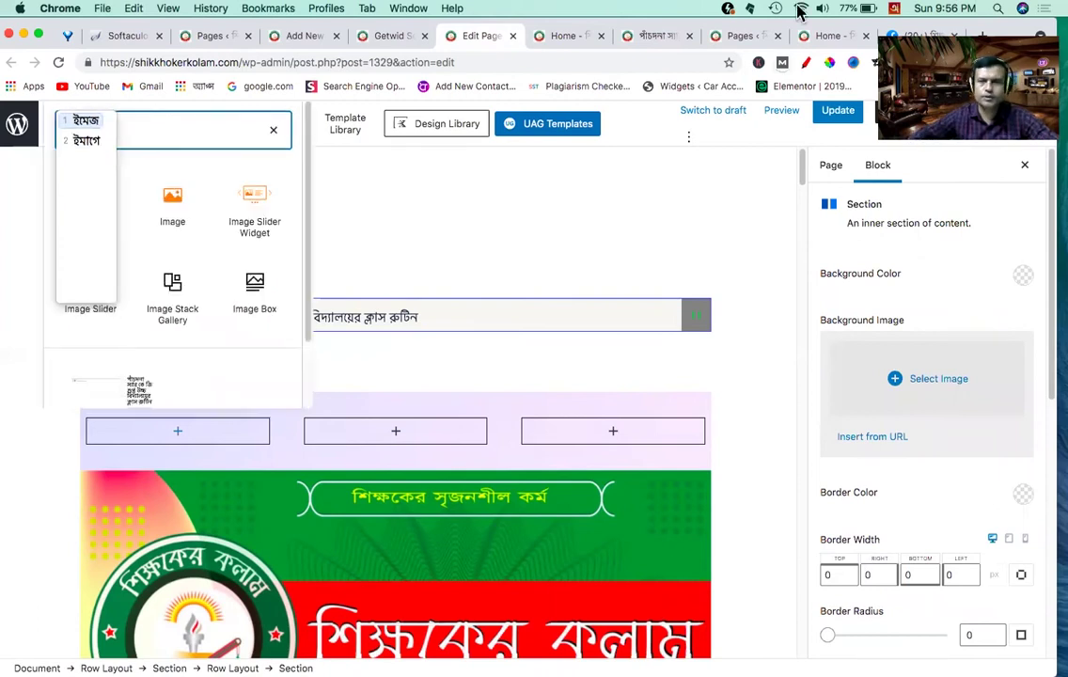
pyautogui.click(898, 11)
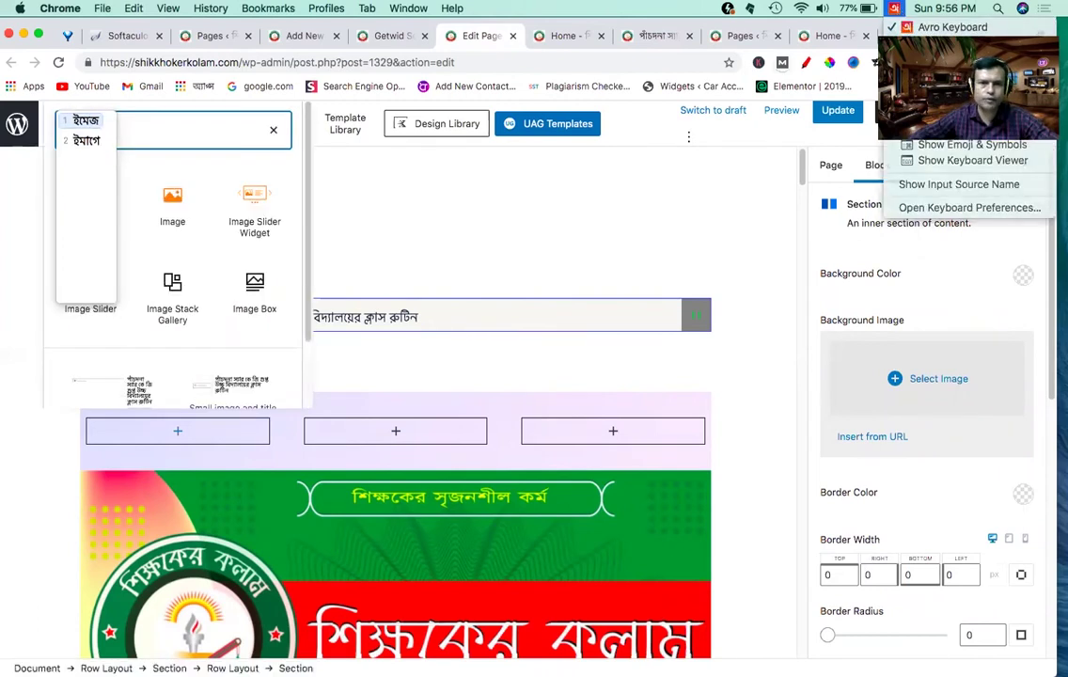
pyautogui.click(907, 49)
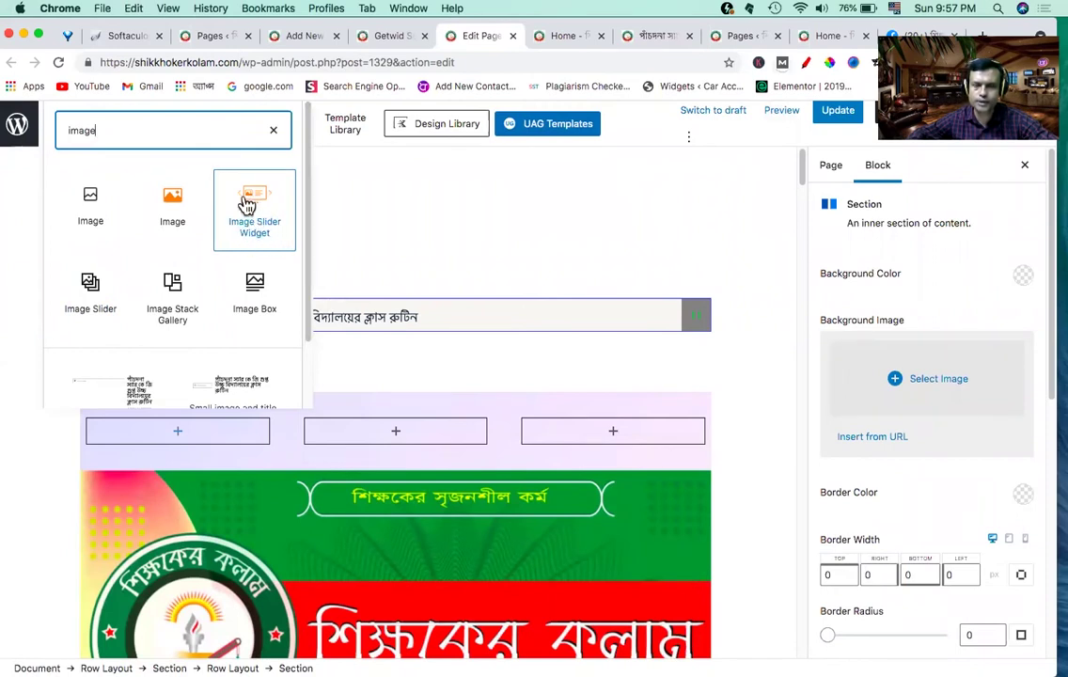
pyautogui.click(90, 285)
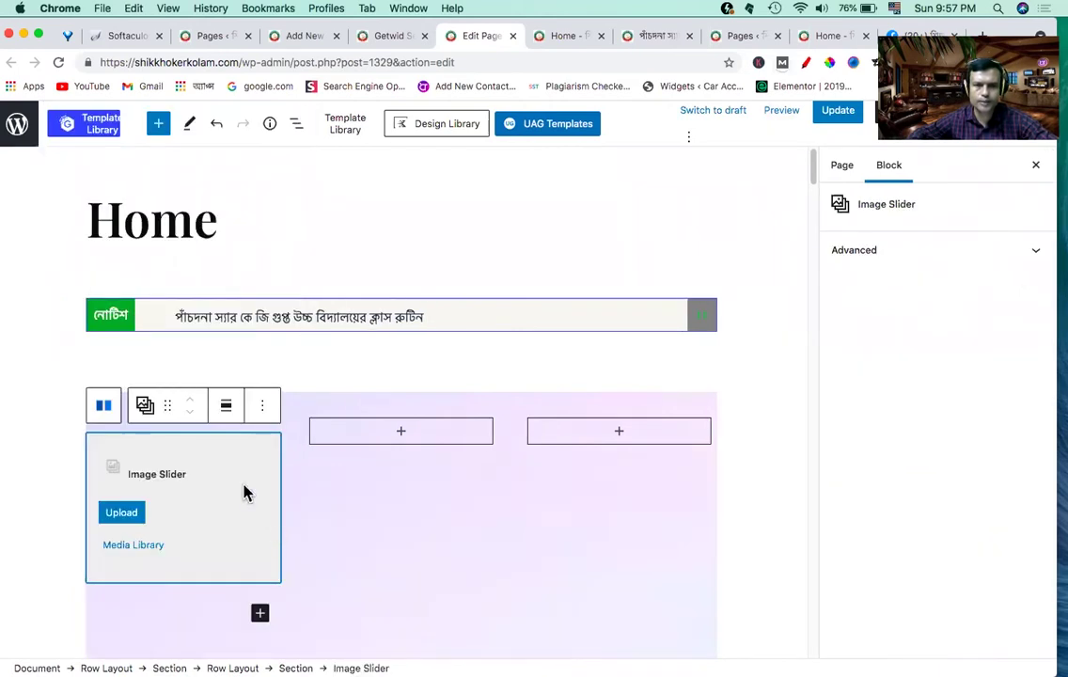
pyautogui.scroll(-3, 213, 475)
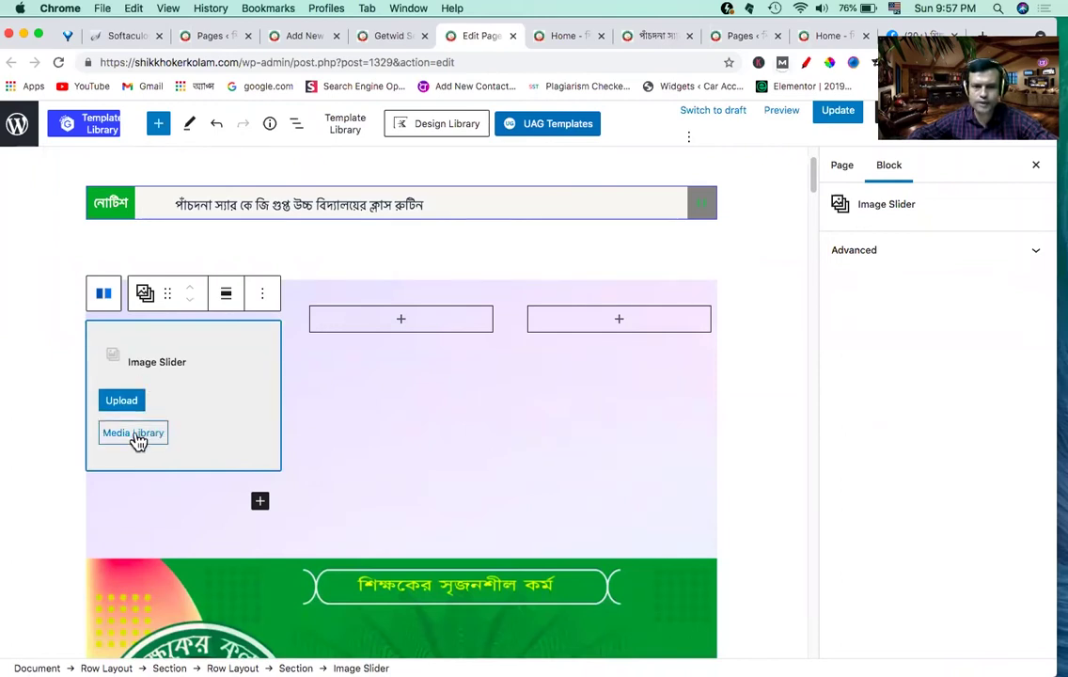
pyautogui.click(145, 295)
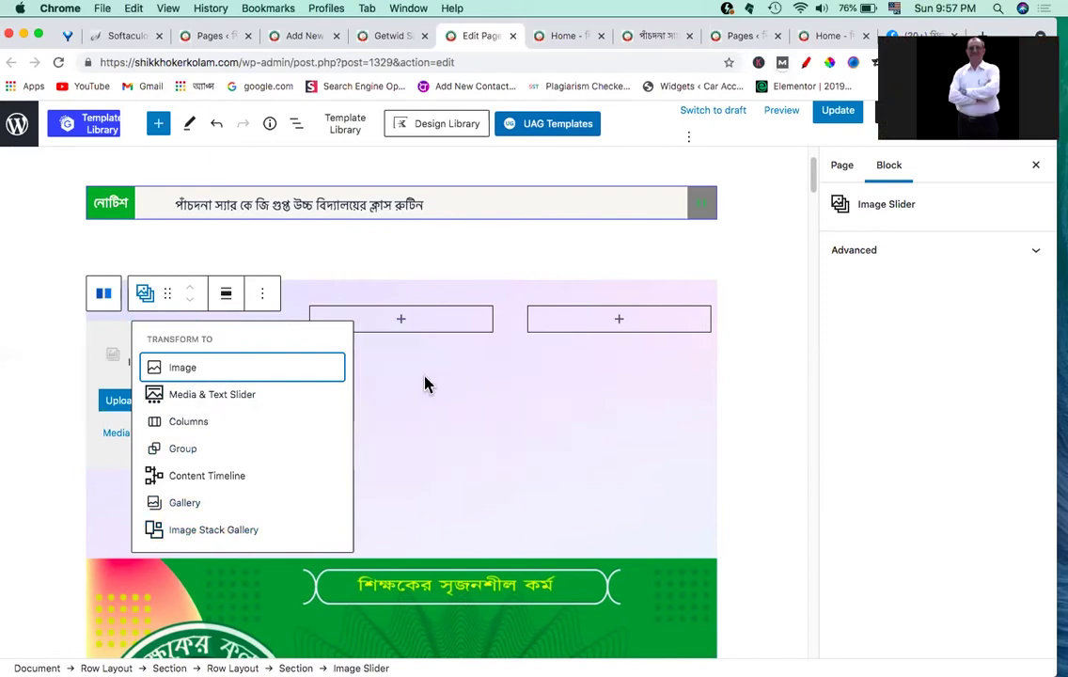
pyautogui.click(423, 382)
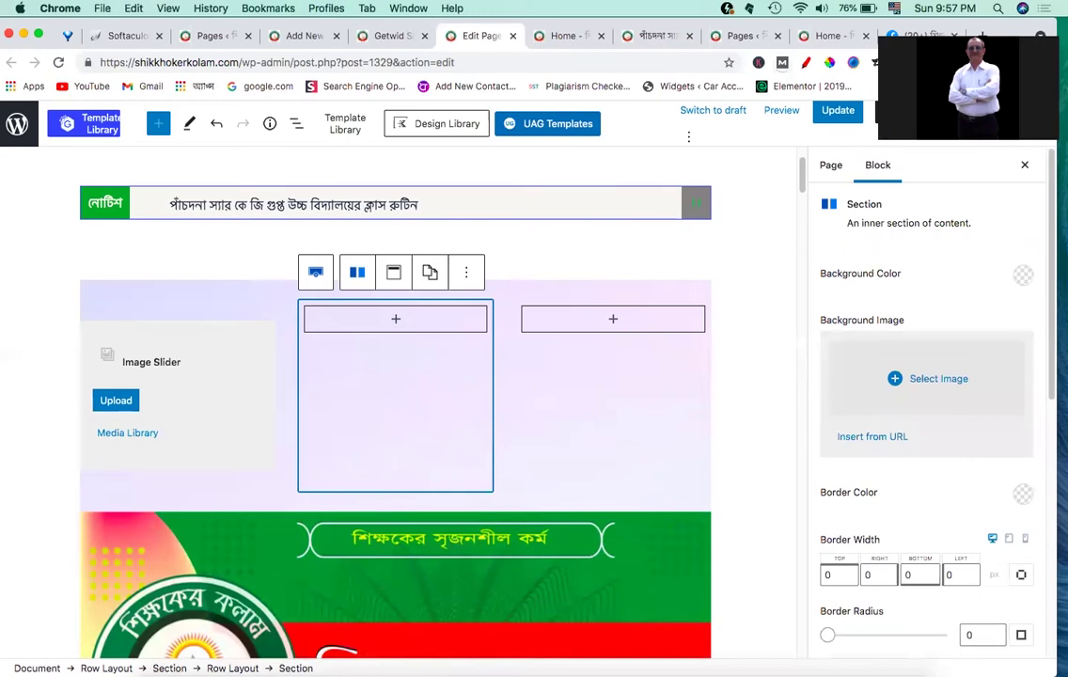
pyautogui.moveTo(631, 655)
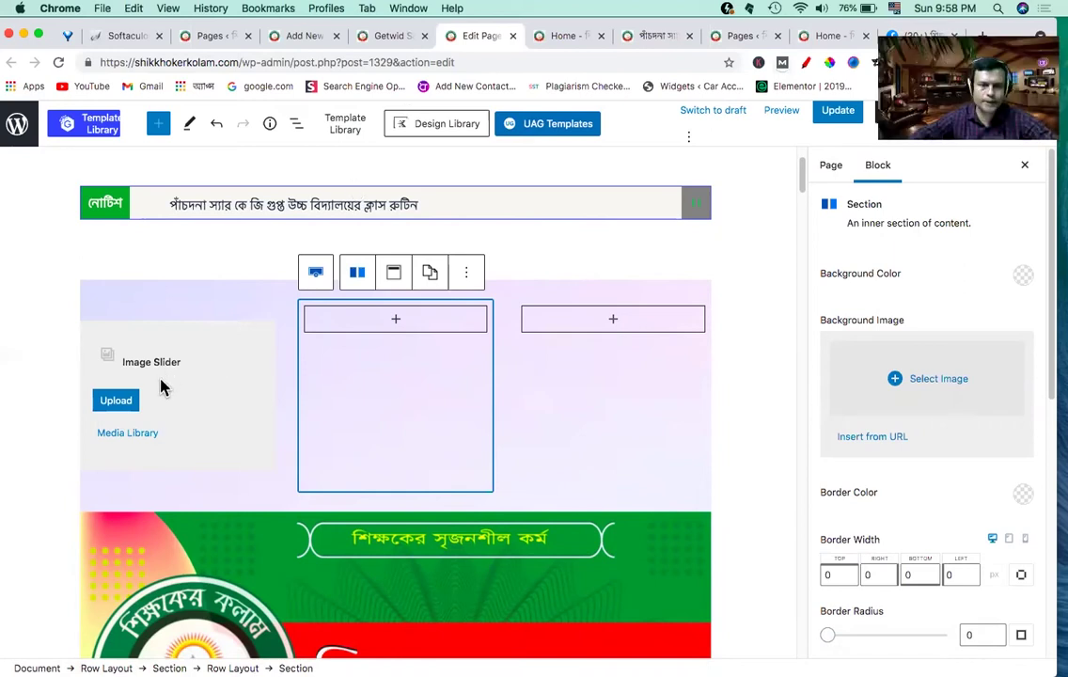
pyautogui.click(136, 404)
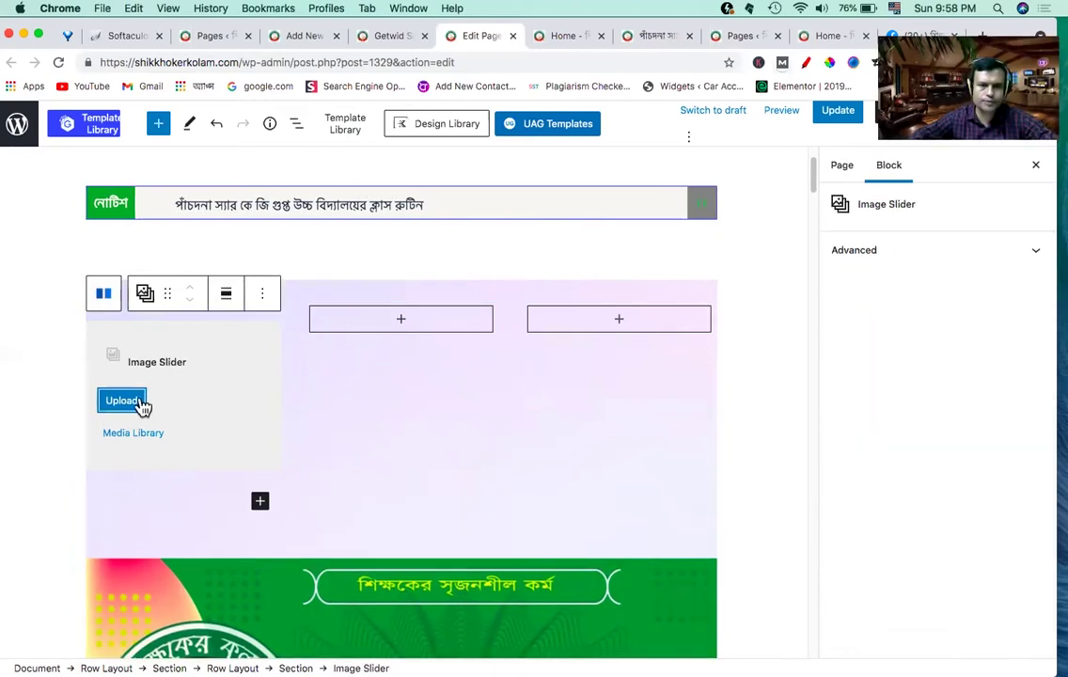
pyautogui.click(137, 402)
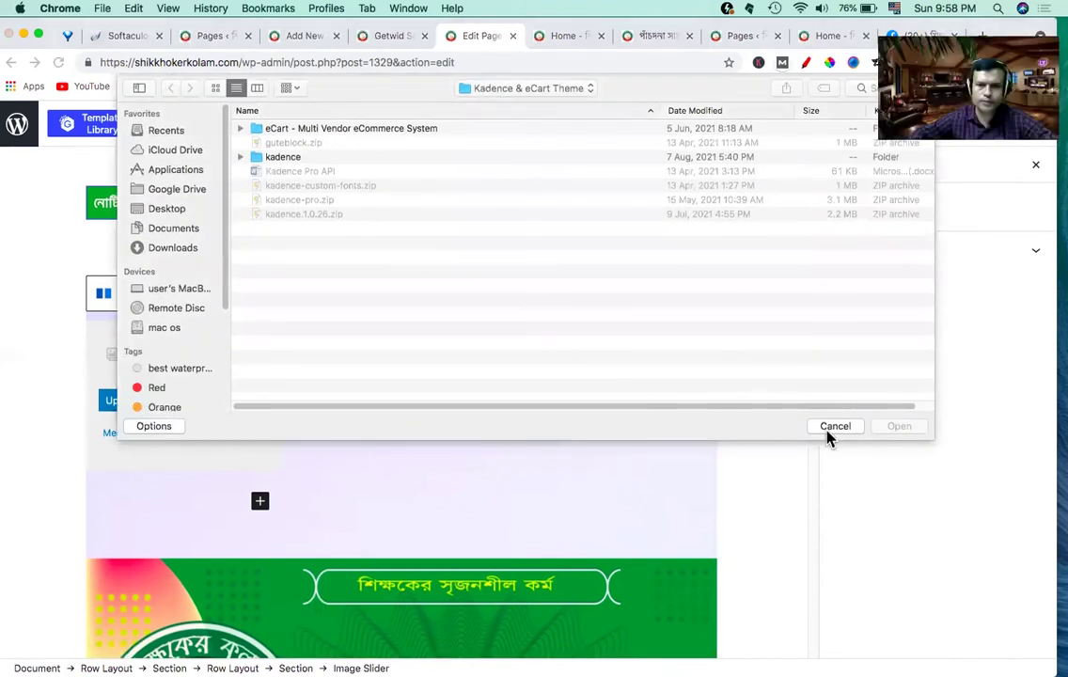
pyautogui.click(833, 427)
# Step: Create a gallery for the Image Slider from four consecutive Media Library poster images, ending with 4.png and 3-2.png
pyautogui.click(138, 434)
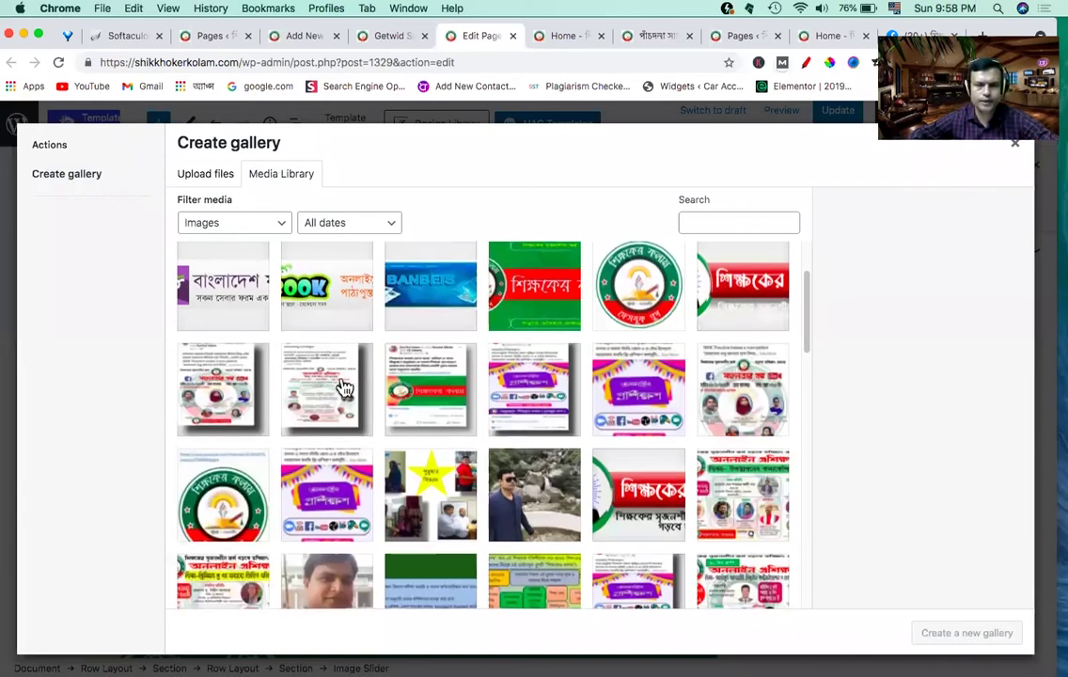
pyautogui.scroll(-1, 344, 387)
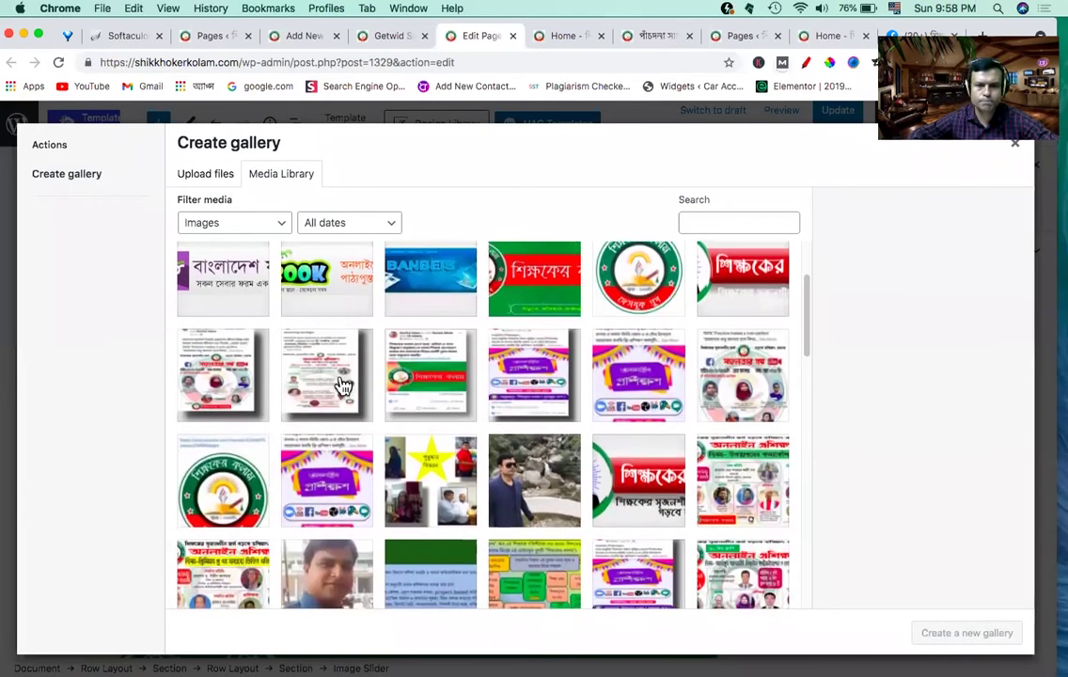
pyautogui.scroll(-2, 340, 384)
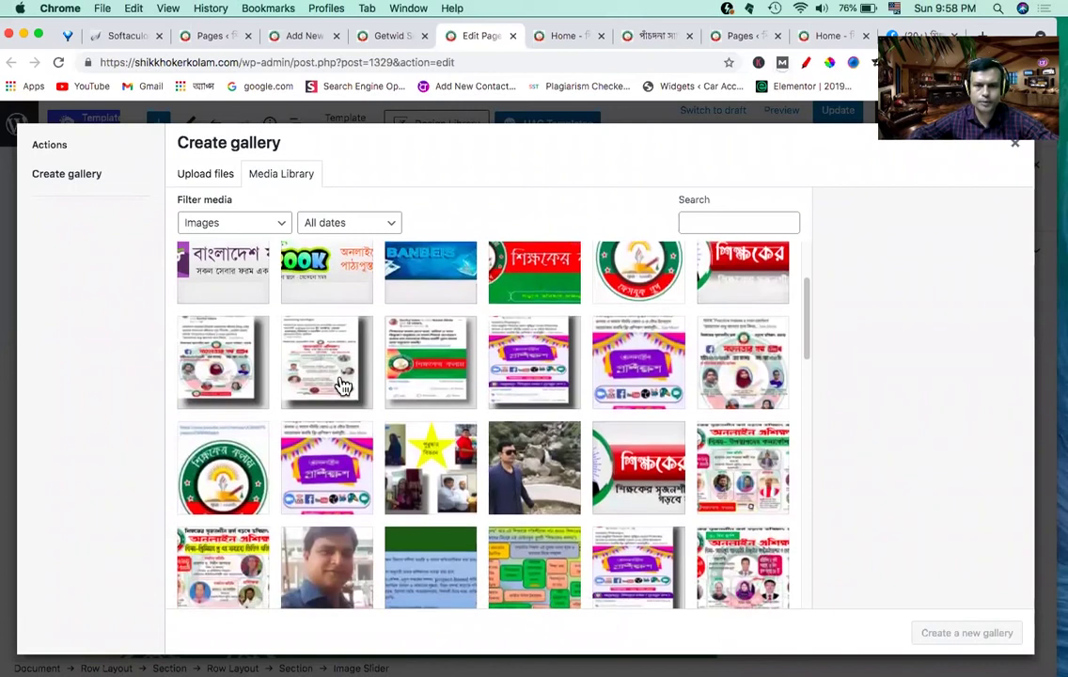
pyautogui.click(222, 362)
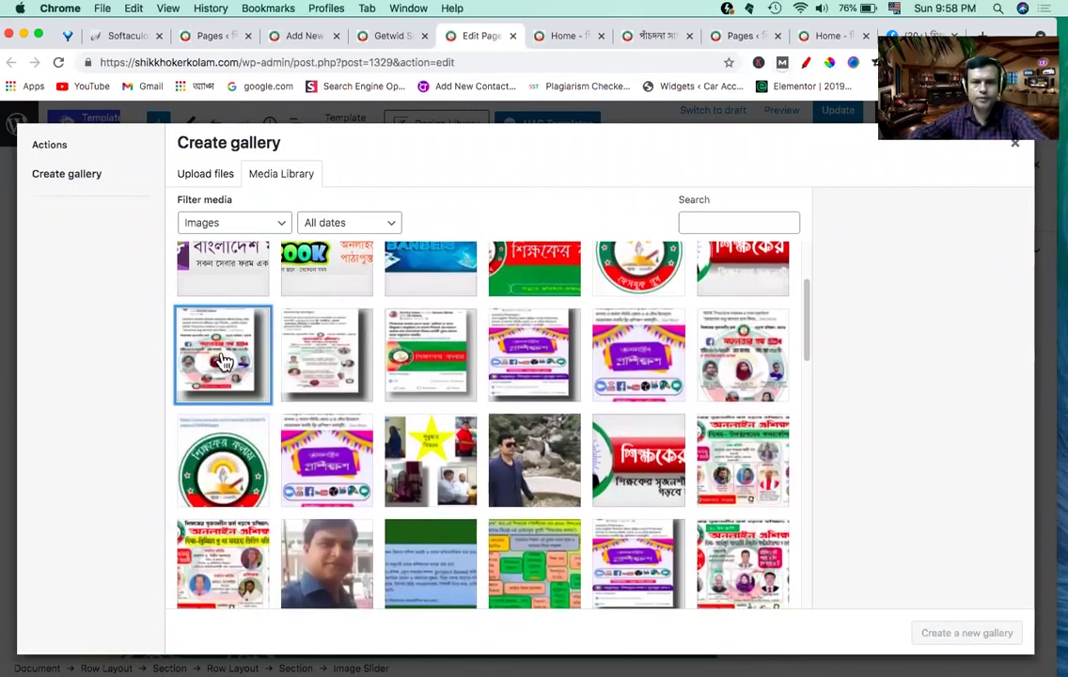
pyautogui.click(326, 362)
pyautogui.click(436, 376)
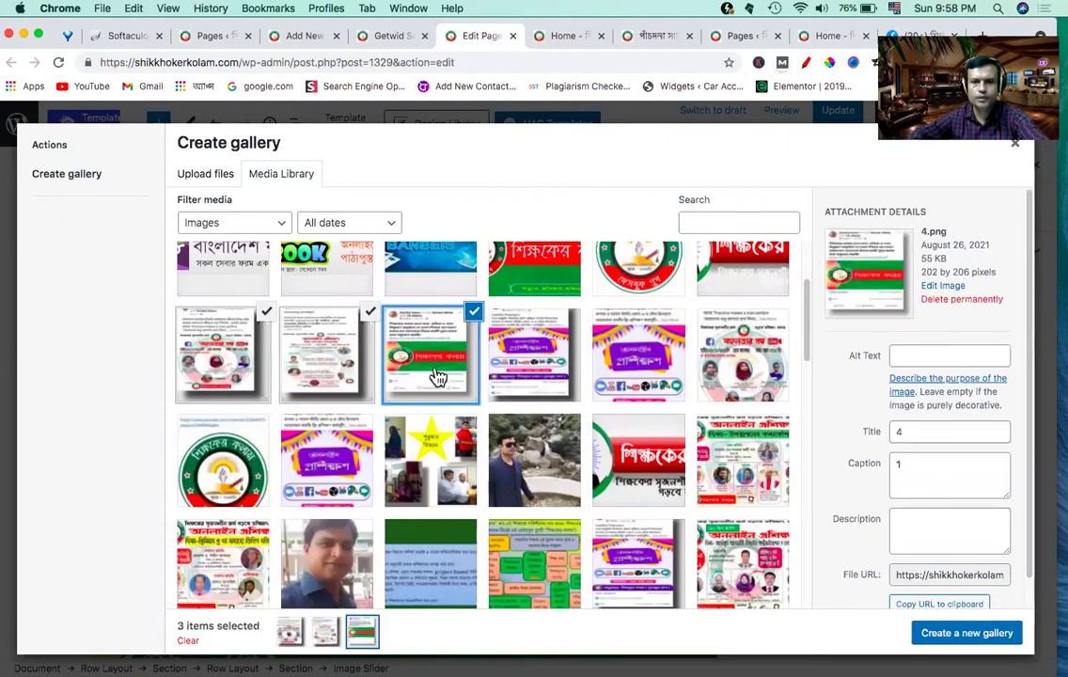
pyautogui.click(515, 375)
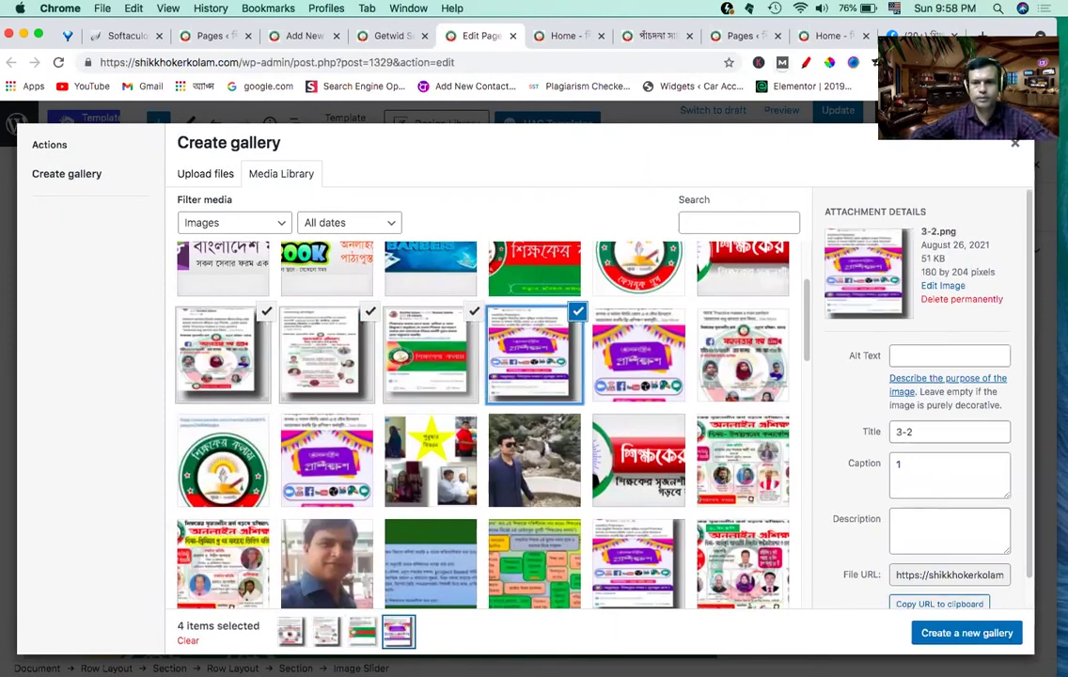
pyautogui.click(965, 635)
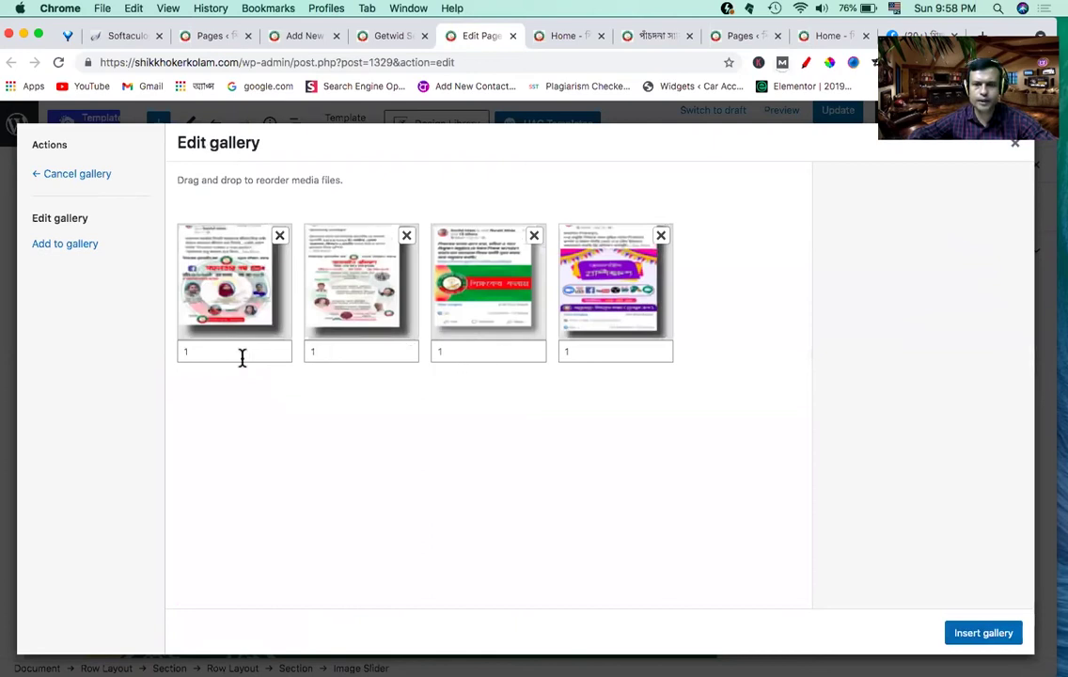
# Step: Switch the keyboard input to Avro Keyboard and replace the first gallery image's caption with "সেরা গল্প লেখক"
pyautogui.click(207, 351)
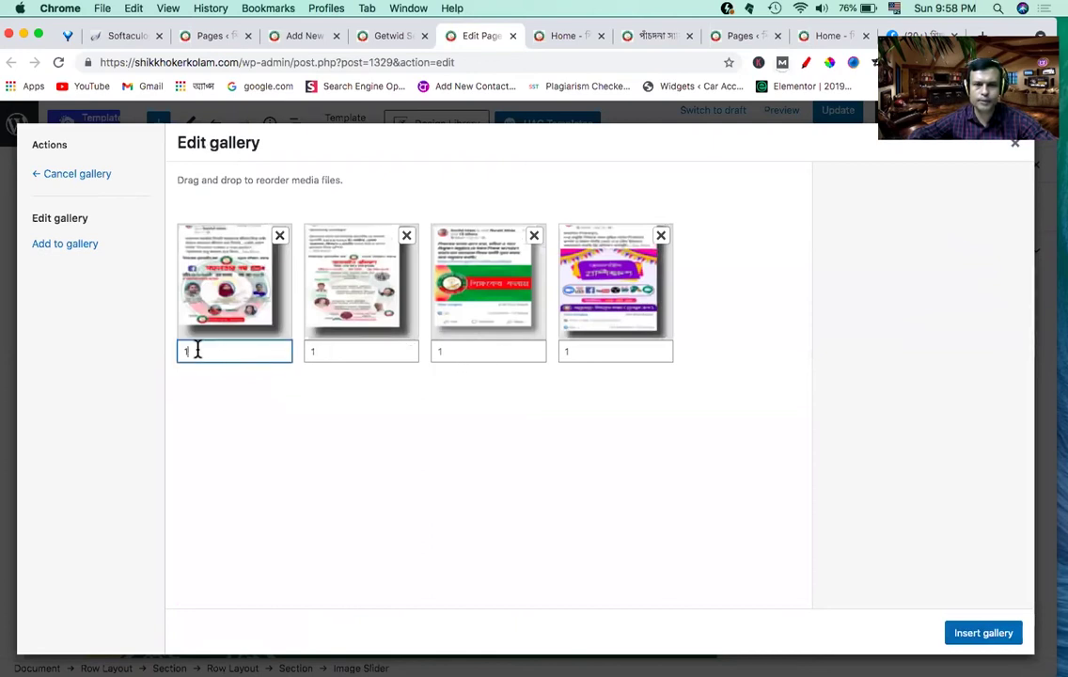
pyautogui.moveTo(180, 350); pyautogui.dragTo(248, 355)
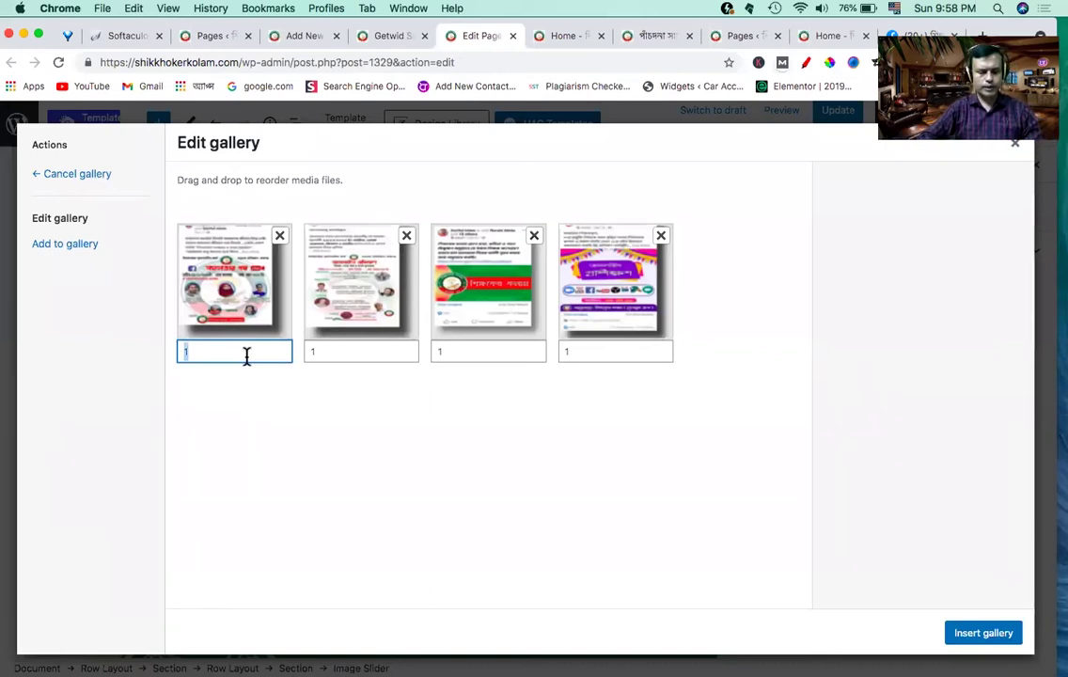
pyautogui.click(894, 9)
pyautogui.click(950, 26)
pyautogui.write('sera ')
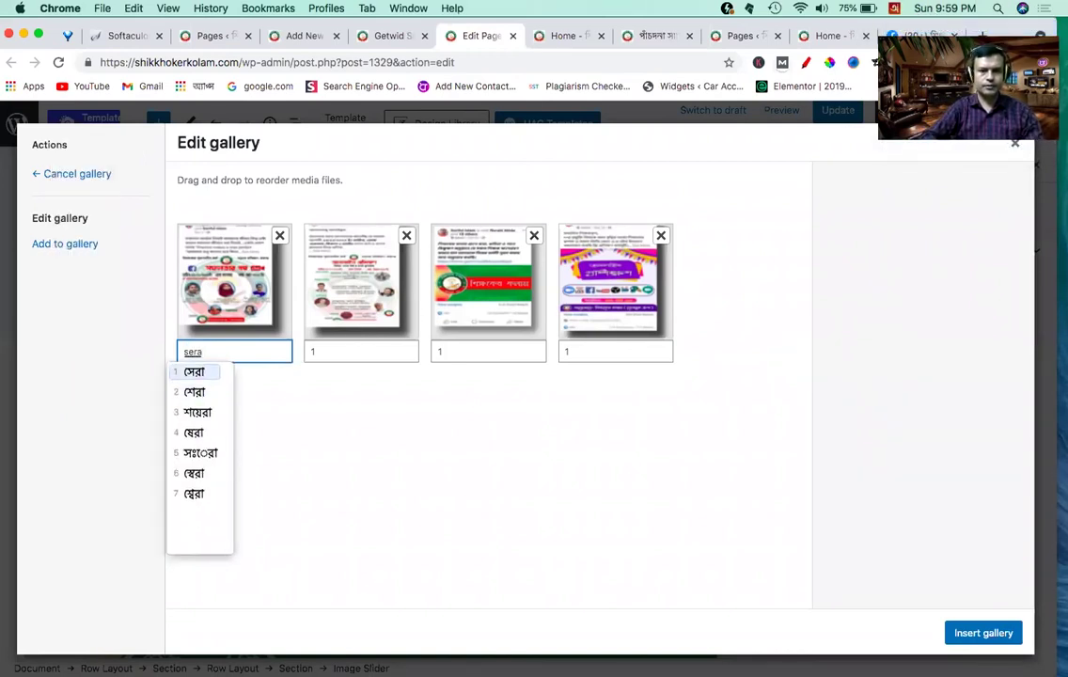
pyautogui.write('golpo')
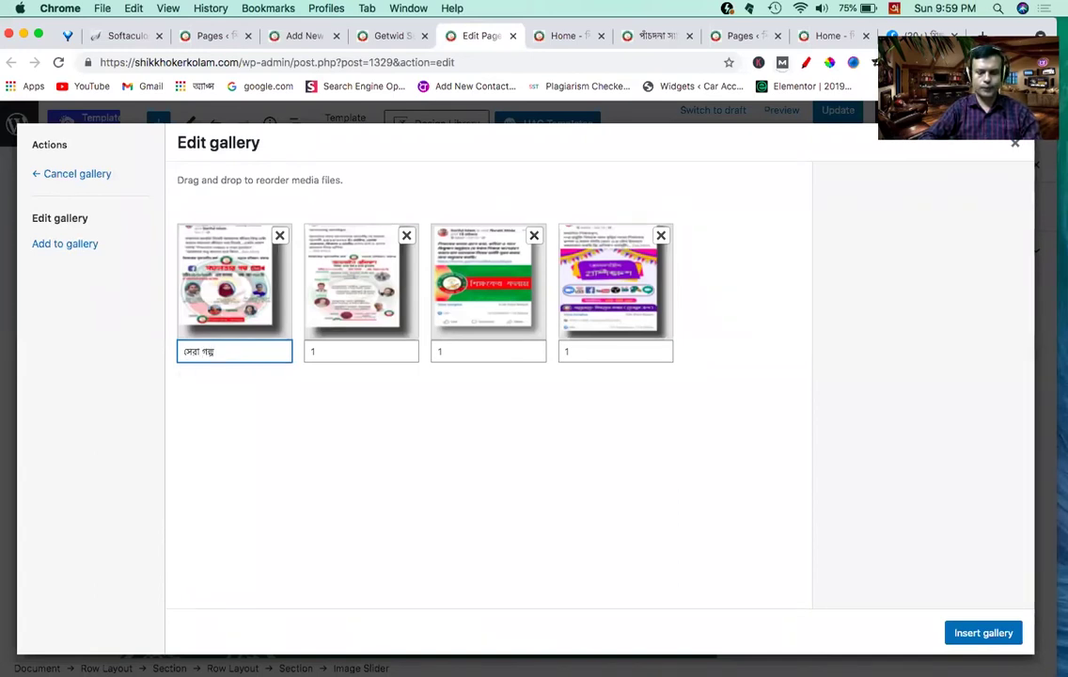
pyautogui.write('lekhok')
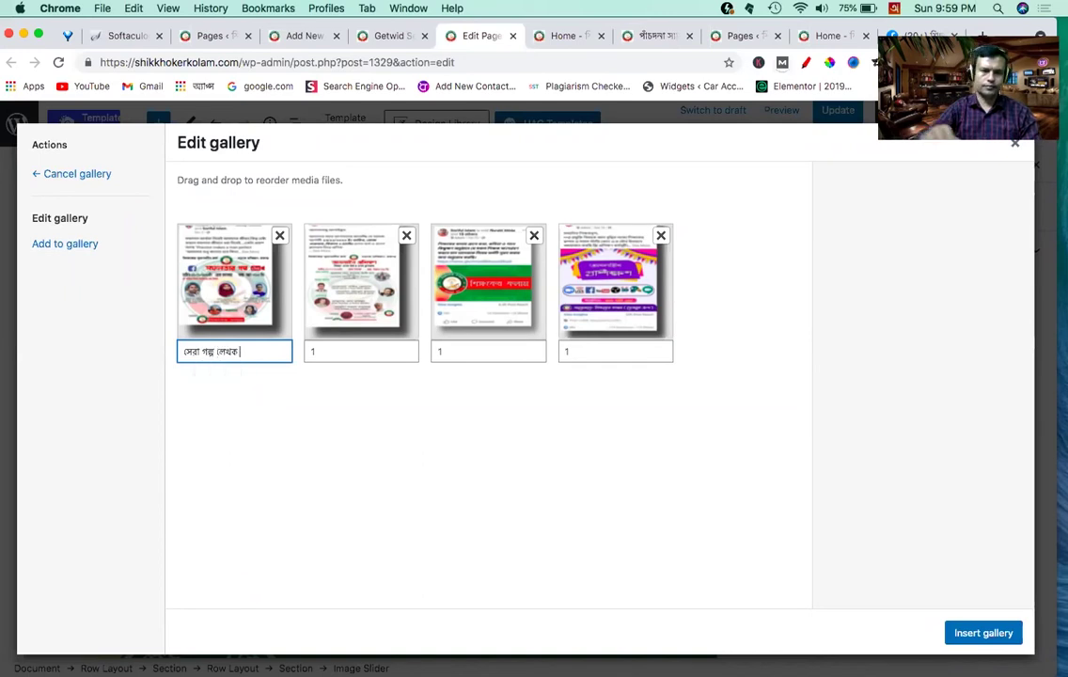
# Step: Replace the second gallery image's caption with "সেরা কবিতা লেখক"
pyautogui.press('Tab')
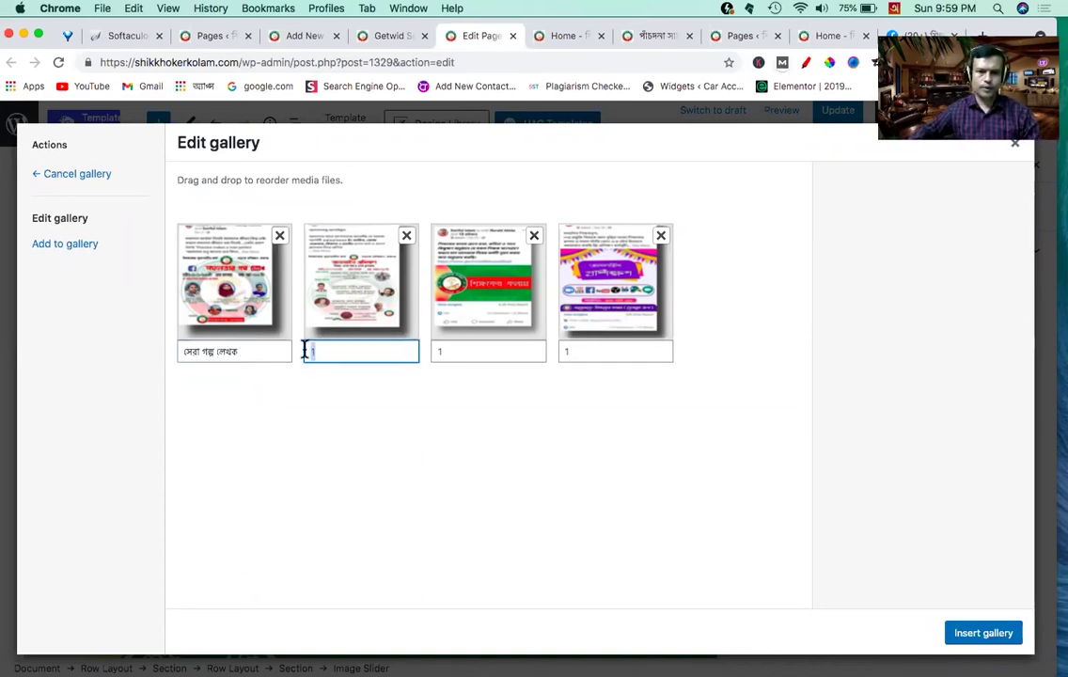
pyautogui.write('sera k')
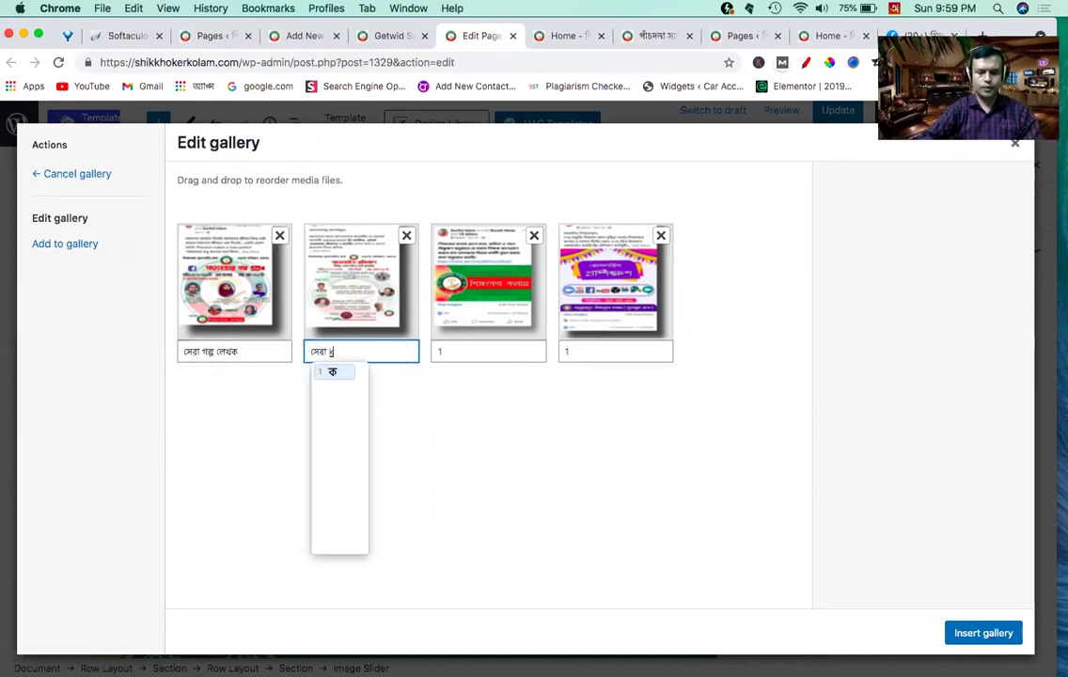
pyautogui.write('bita')
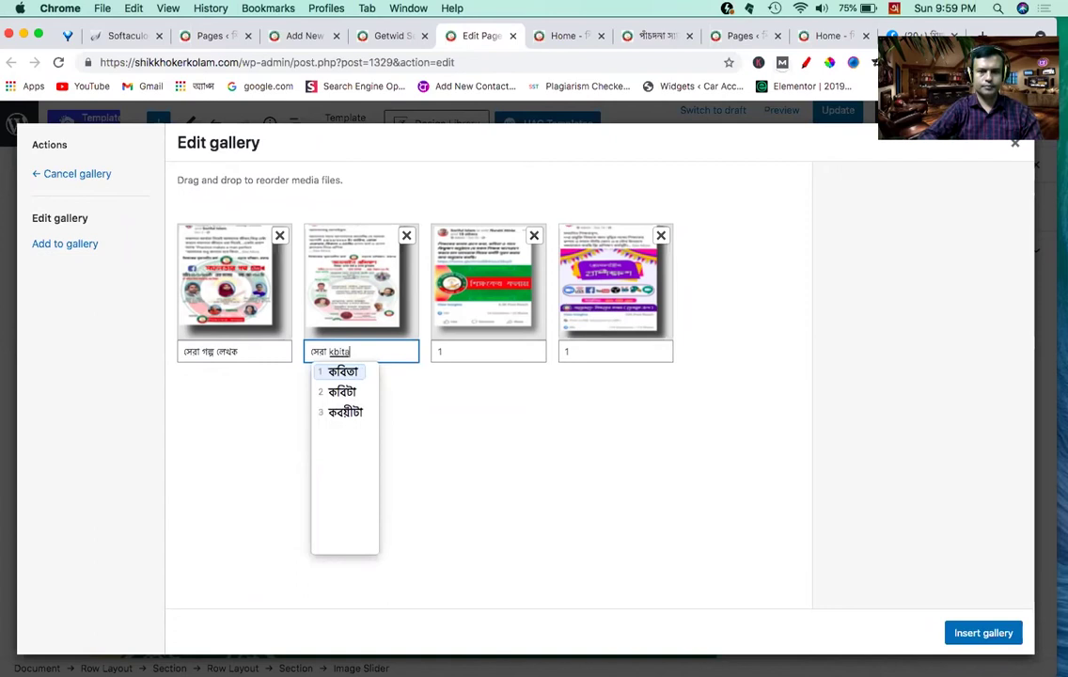
pyautogui.write(' lekhok')
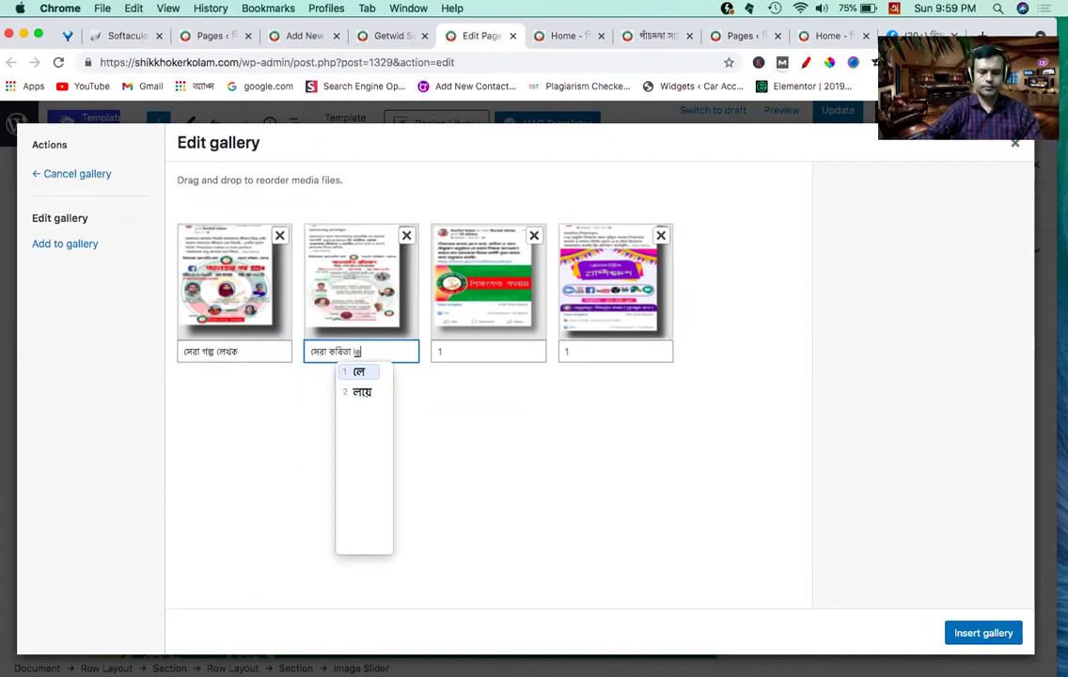
pyautogui.press('Return')
# Step: Replace the third gallery image's caption with "সেরা গায়কে"
pyautogui.press('Tab')
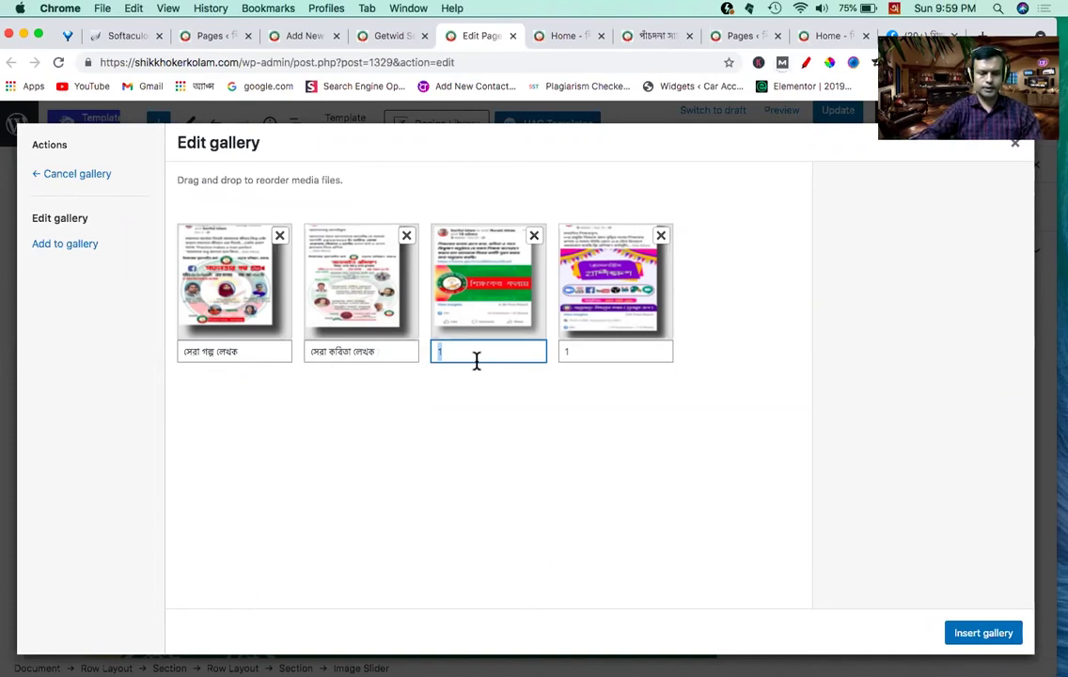
pyautogui.write('serra')
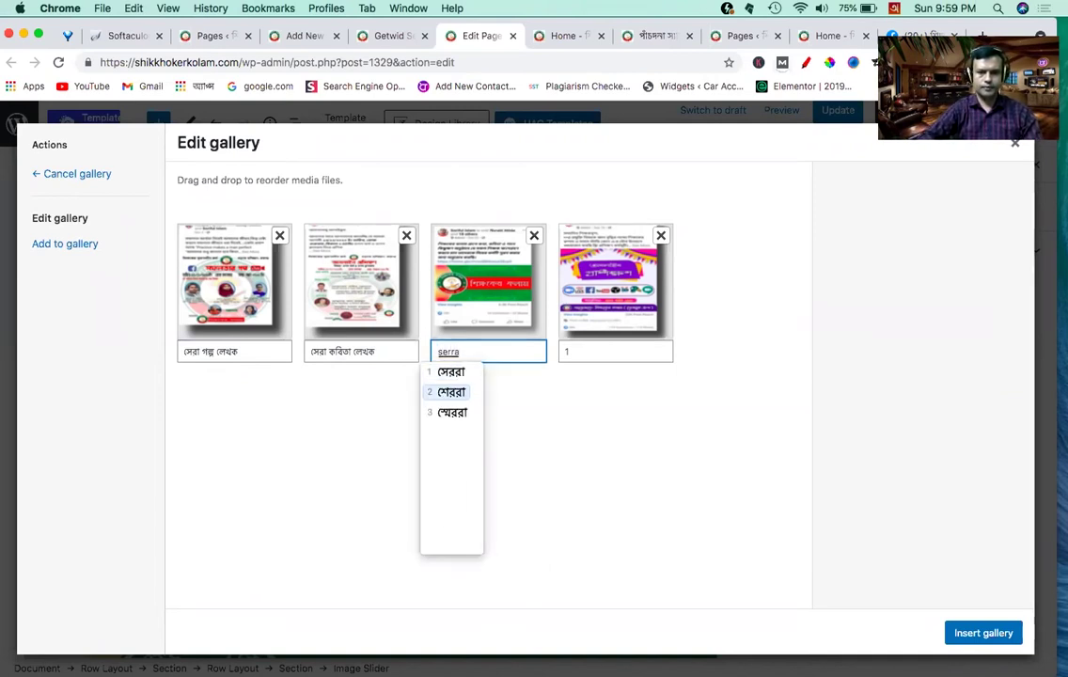
pyautogui.press('BackSpace')
pyautogui.press('BackSpace')
pyautogui.press('BackSpace')
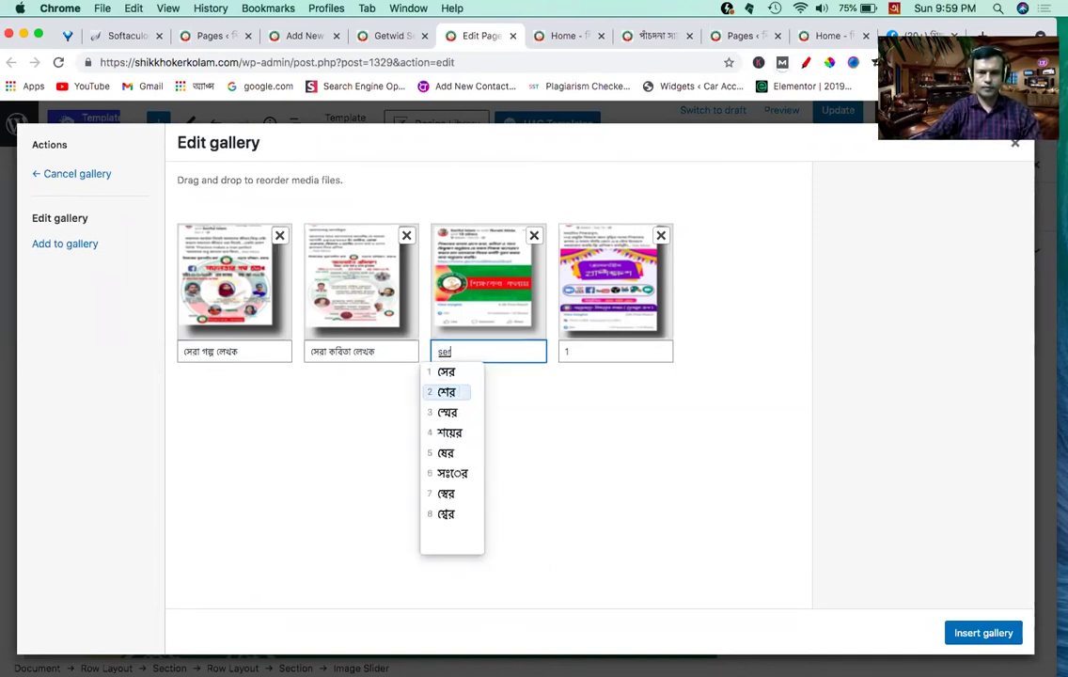
pyautogui.write('ra')
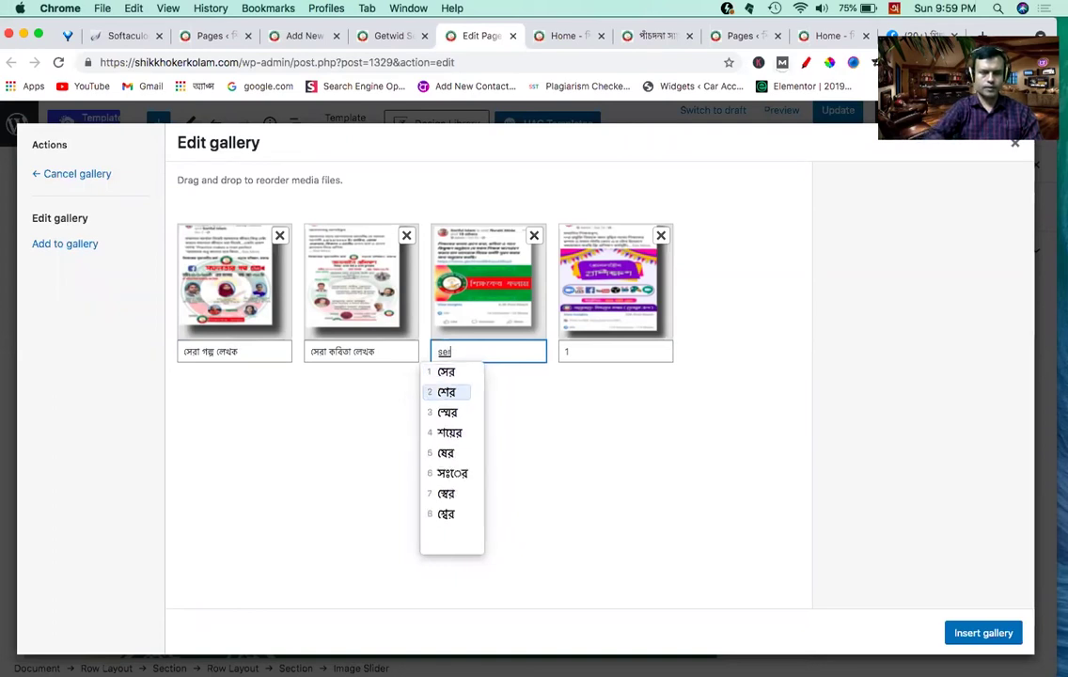
pyautogui.press('space')
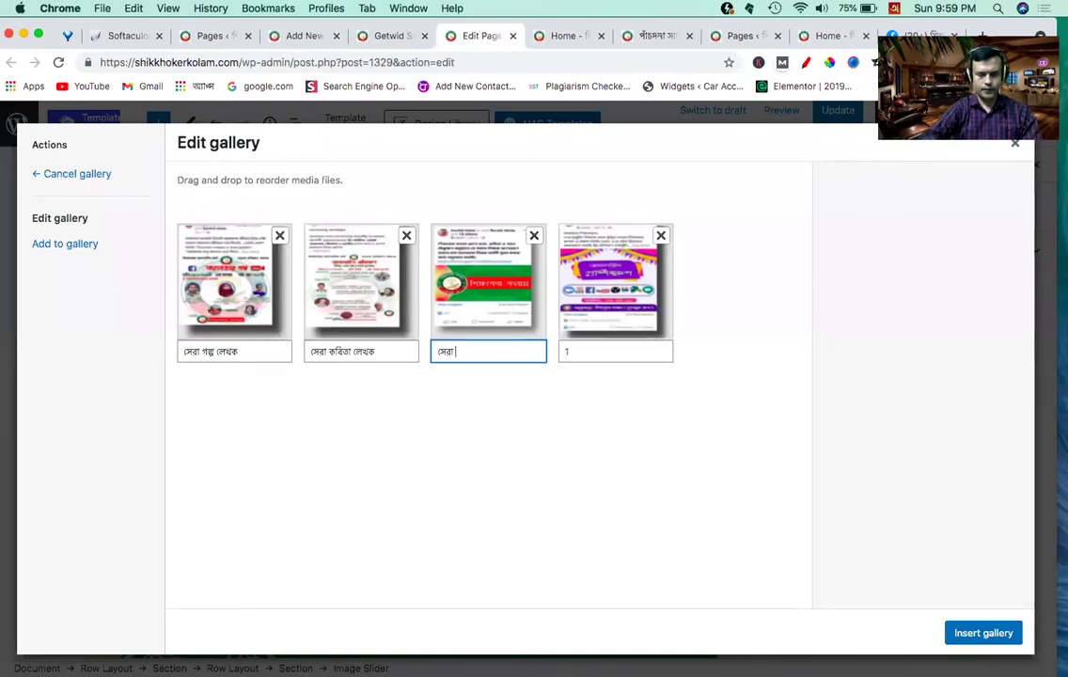
pyautogui.write('ga')
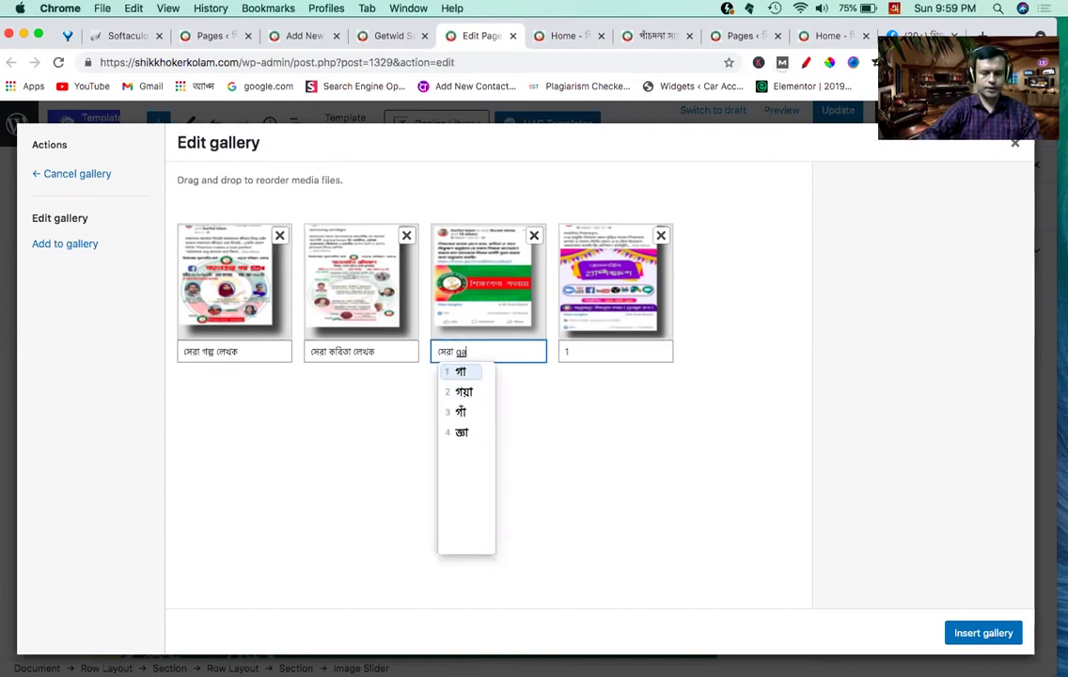
pyautogui.write('yke')
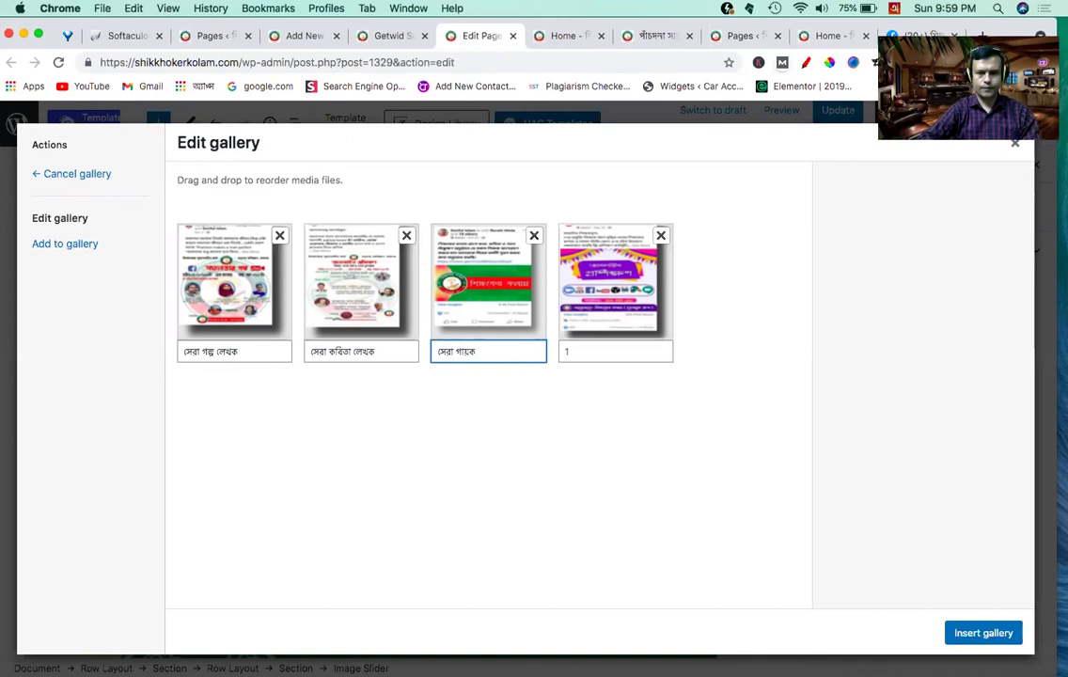
# Step: Replace the fourth gallery image's caption with "সেরা প্রশিক্ষক" and insert the gallery into the Image Slider
pyautogui.click(561, 352)
pyautogui.write('s')
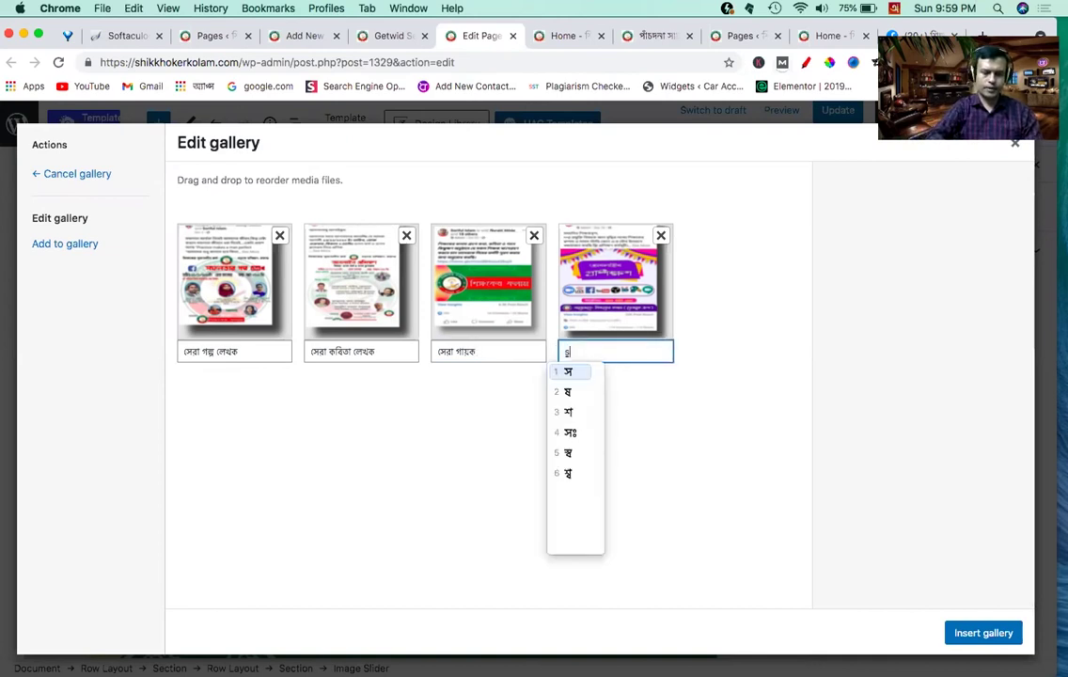
pyautogui.write('era ')
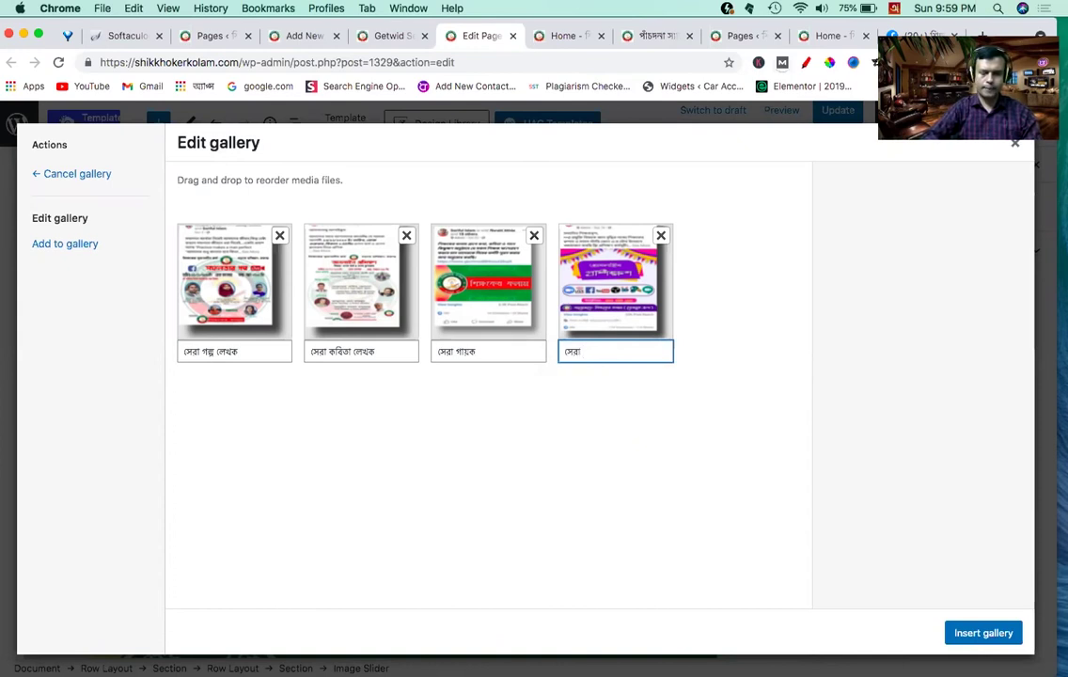
pyautogui.write('pr')
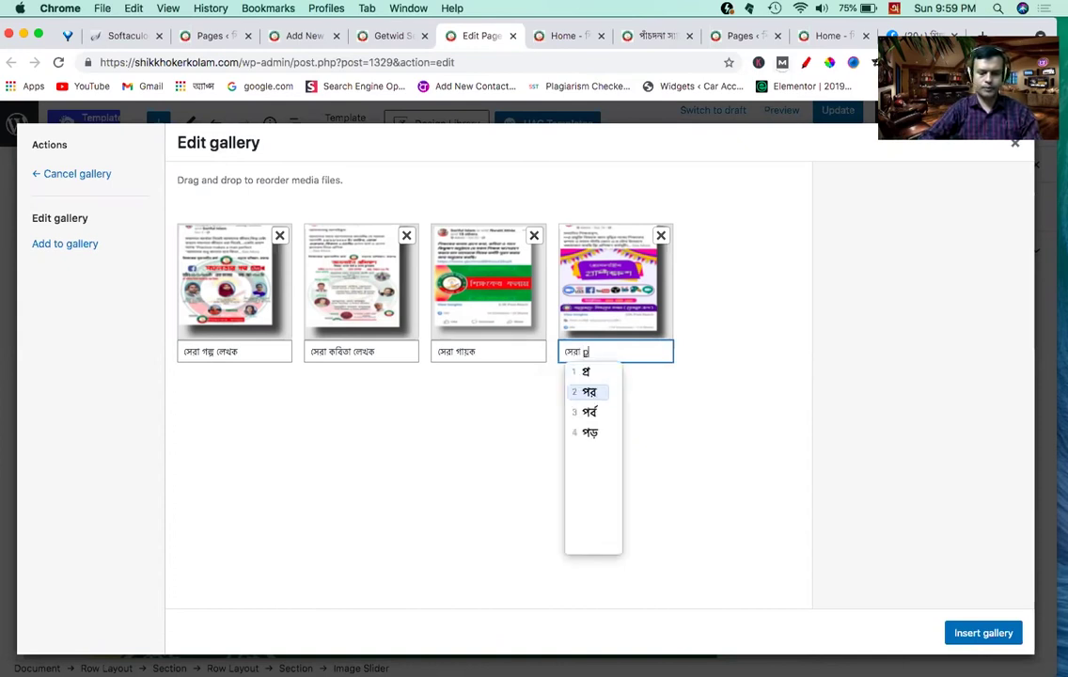
pyautogui.write('shikkh')
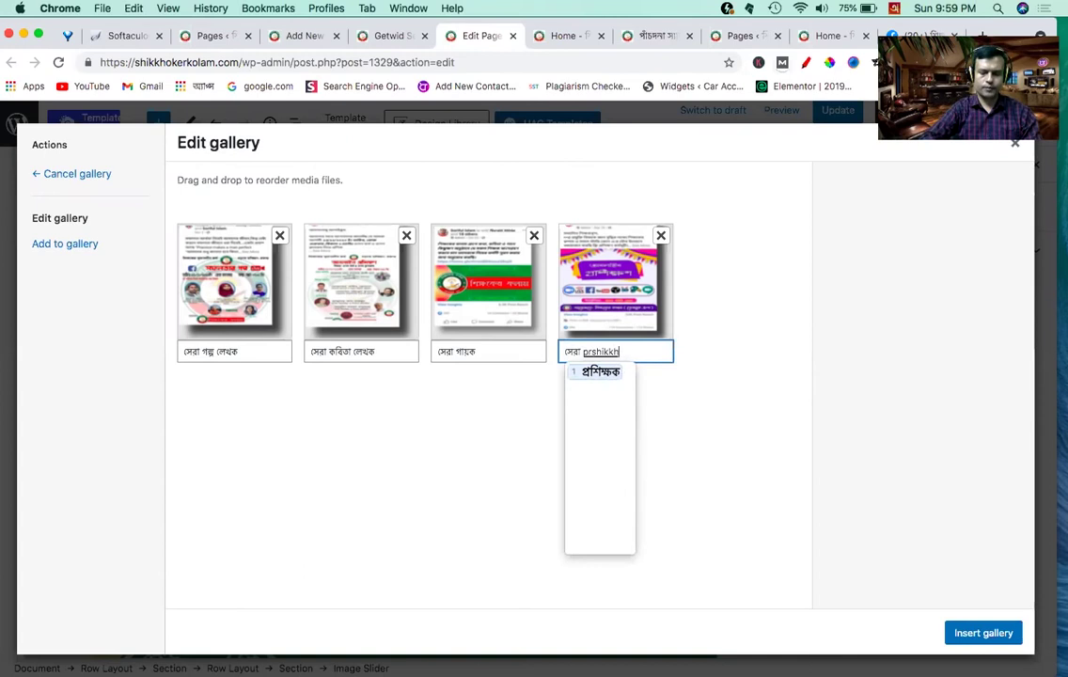
pyautogui.write('k')
pyautogui.press('Return')
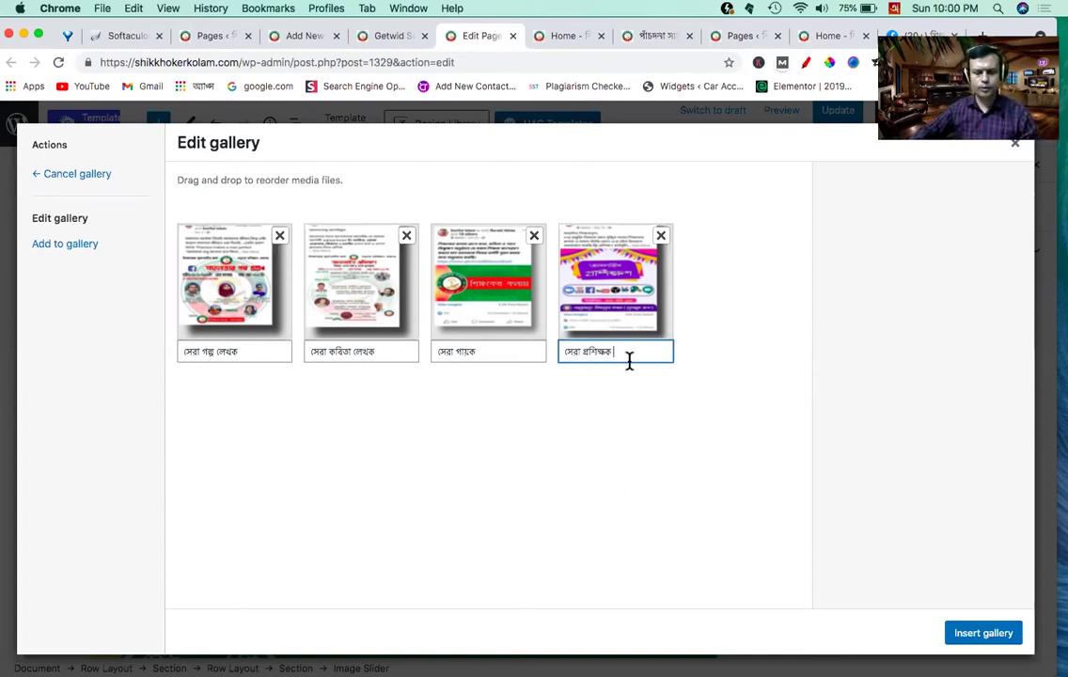
pyautogui.click(248, 355)
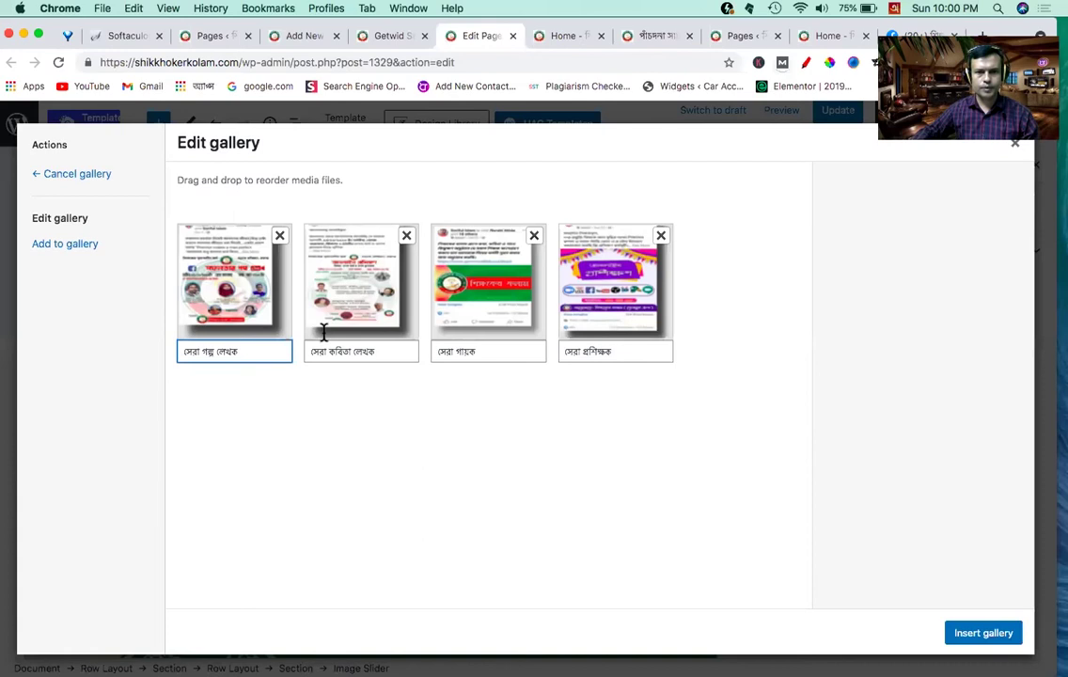
pyautogui.click(975, 639)
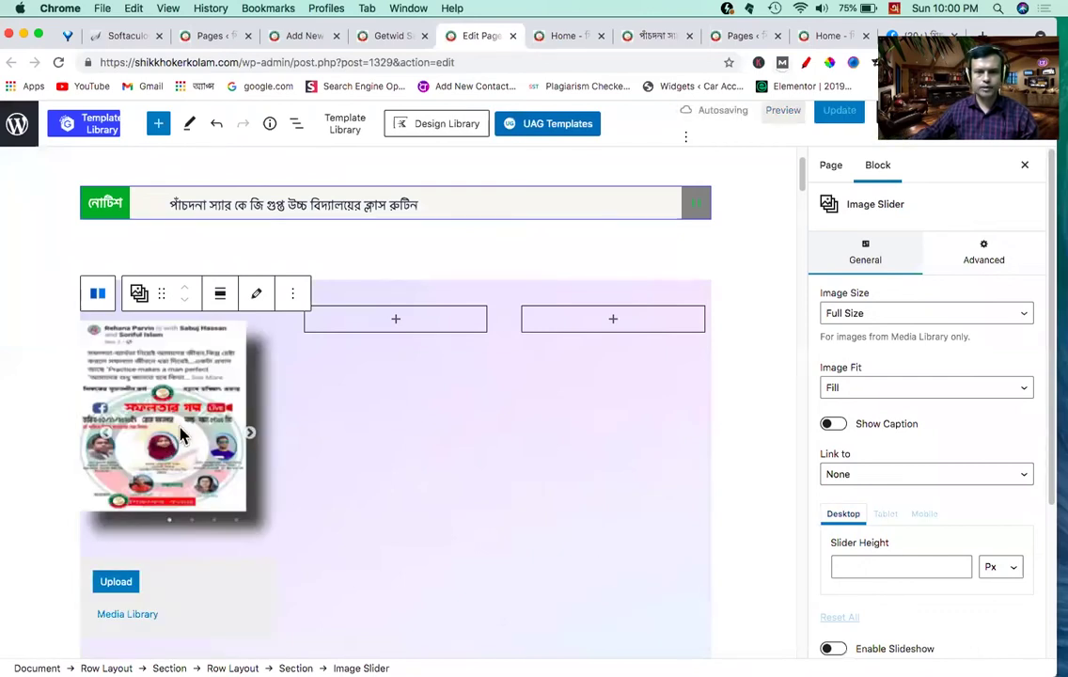
# Step: Page through the slides of the Image Slider and select the section block that contains it
pyautogui.click(251, 439)
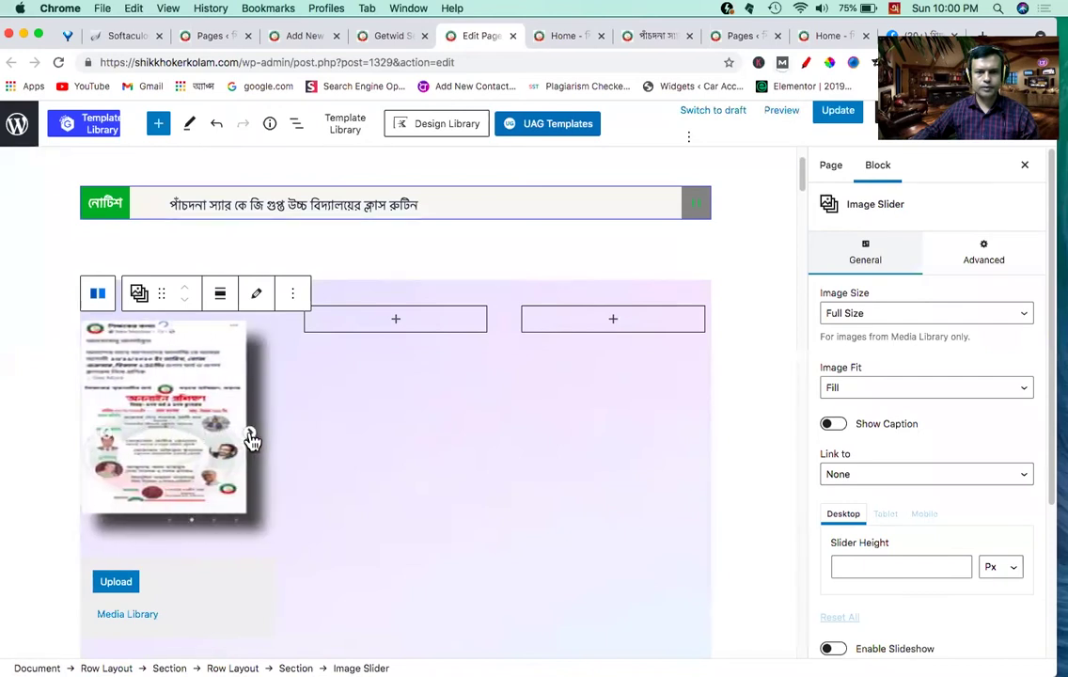
pyautogui.click(251, 439)
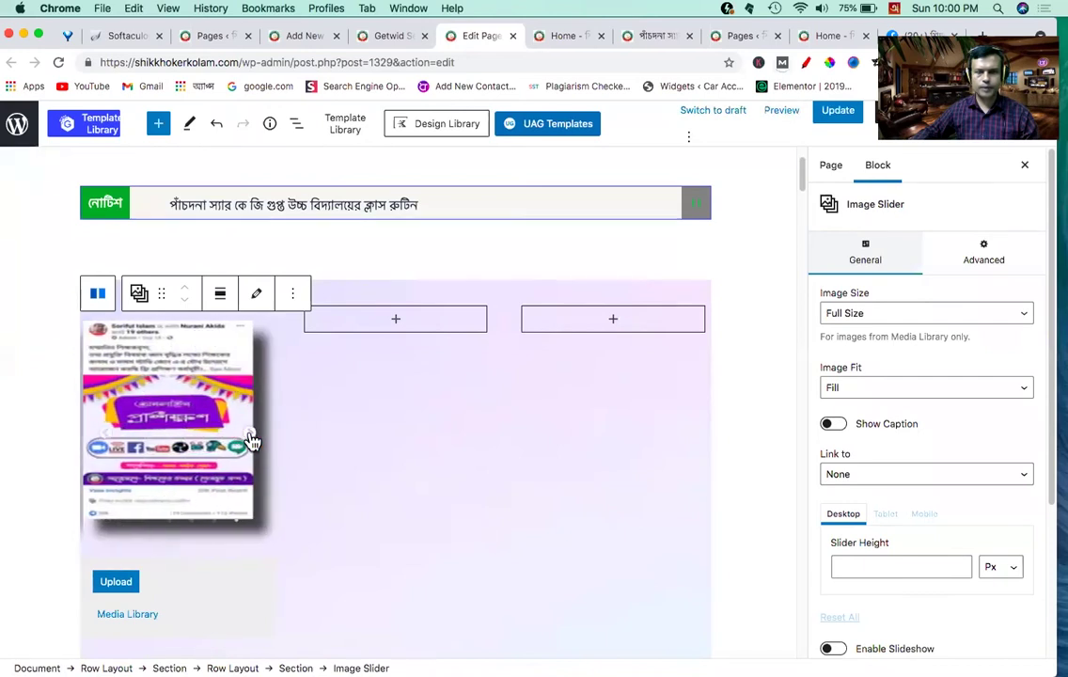
pyautogui.click(251, 439)
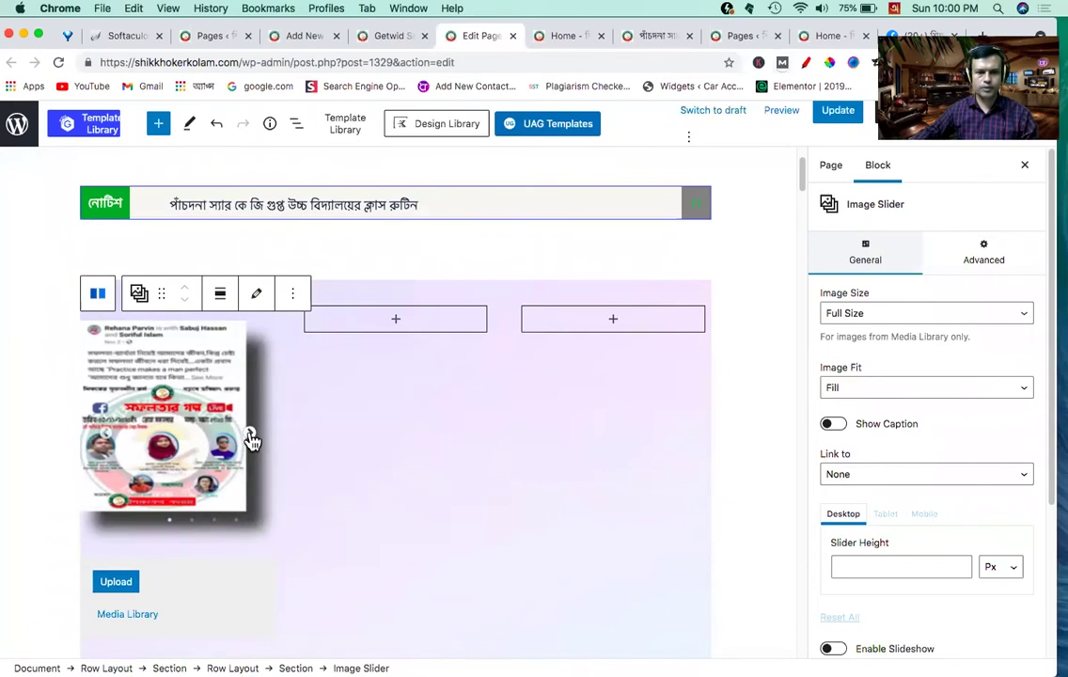
pyautogui.scroll(-3, 246, 433)
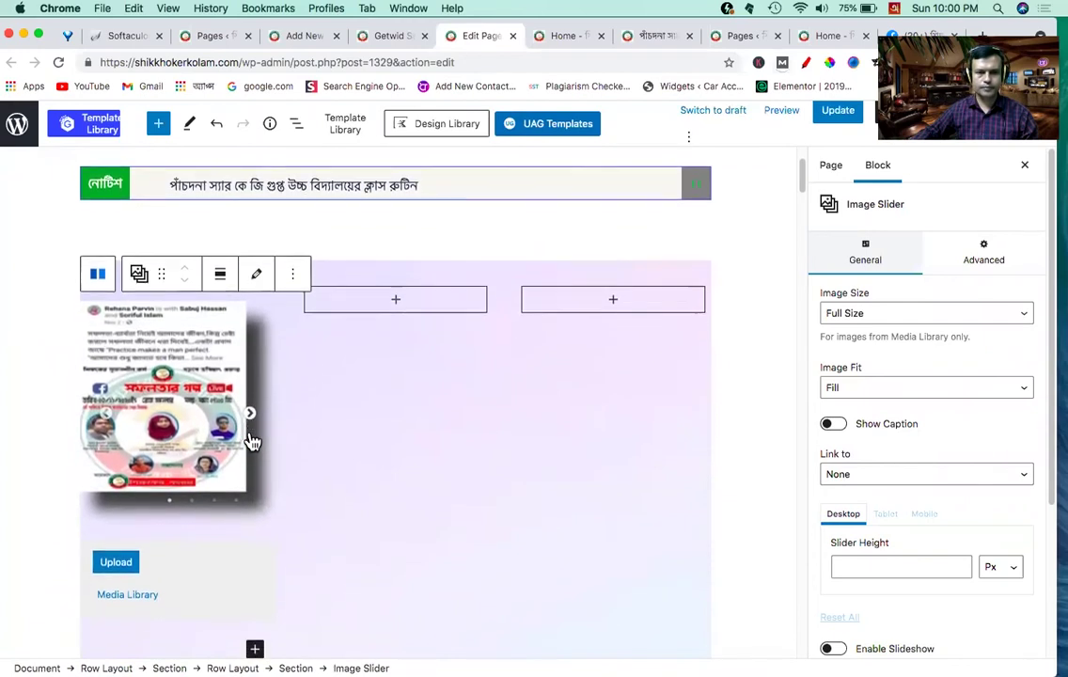
pyautogui.scroll(3, 235, 418)
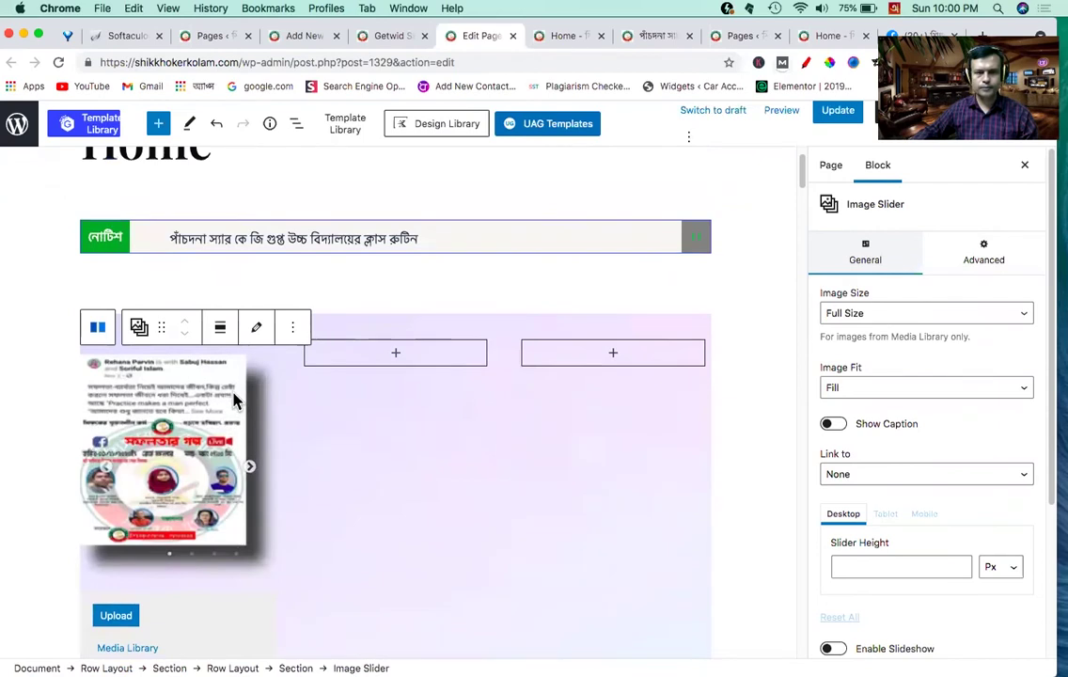
pyautogui.click(98, 329)
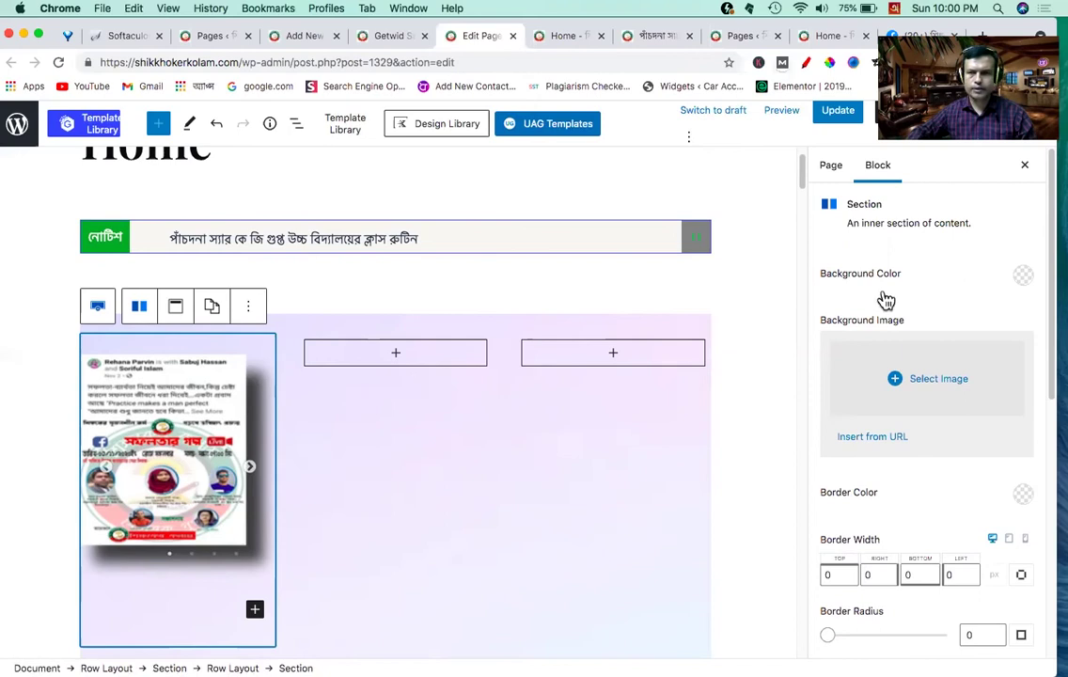
pyautogui.click(1023, 277)
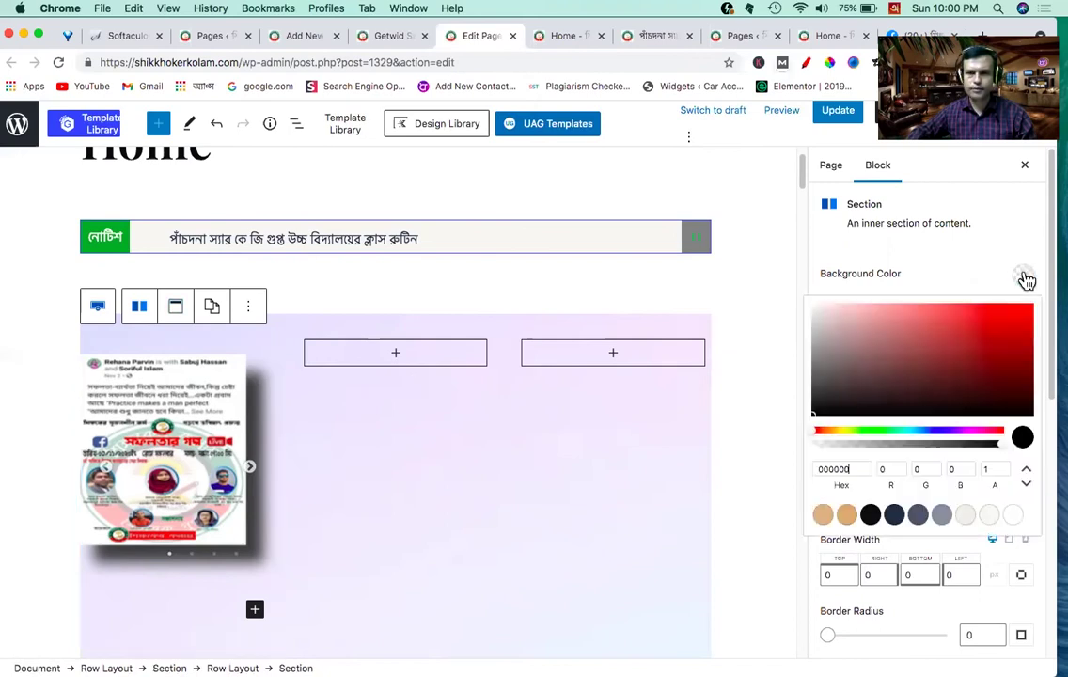
pyautogui.click(874, 433)
pyautogui.click(920, 362)
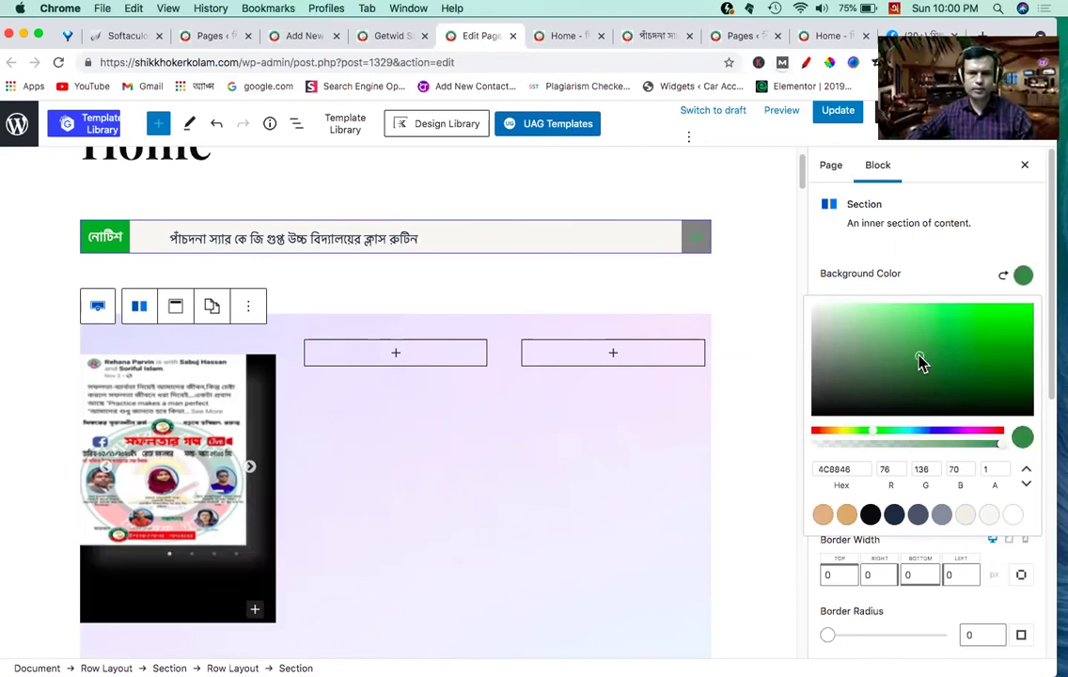
pyautogui.click(966, 354)
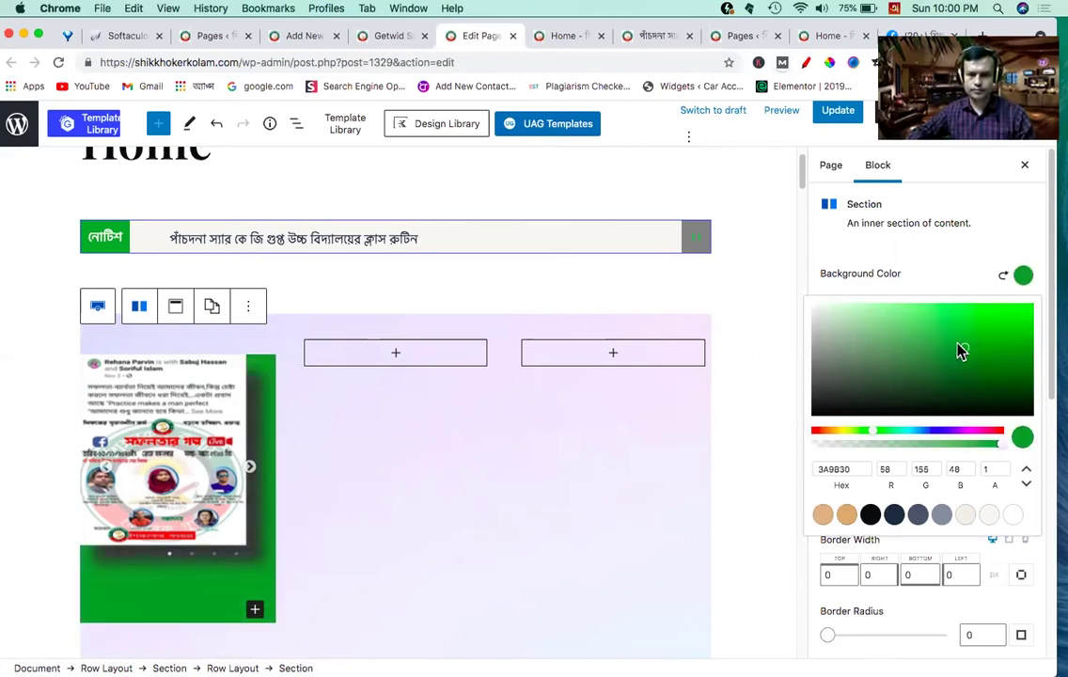
pyautogui.click(830, 332)
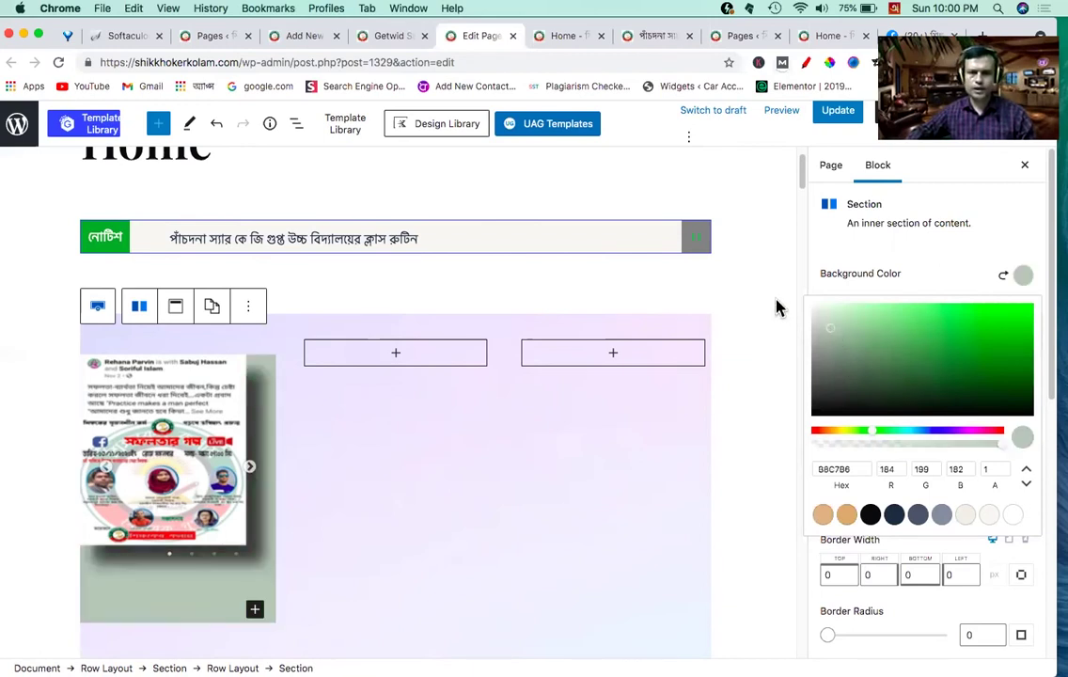
pyautogui.click(988, 284)
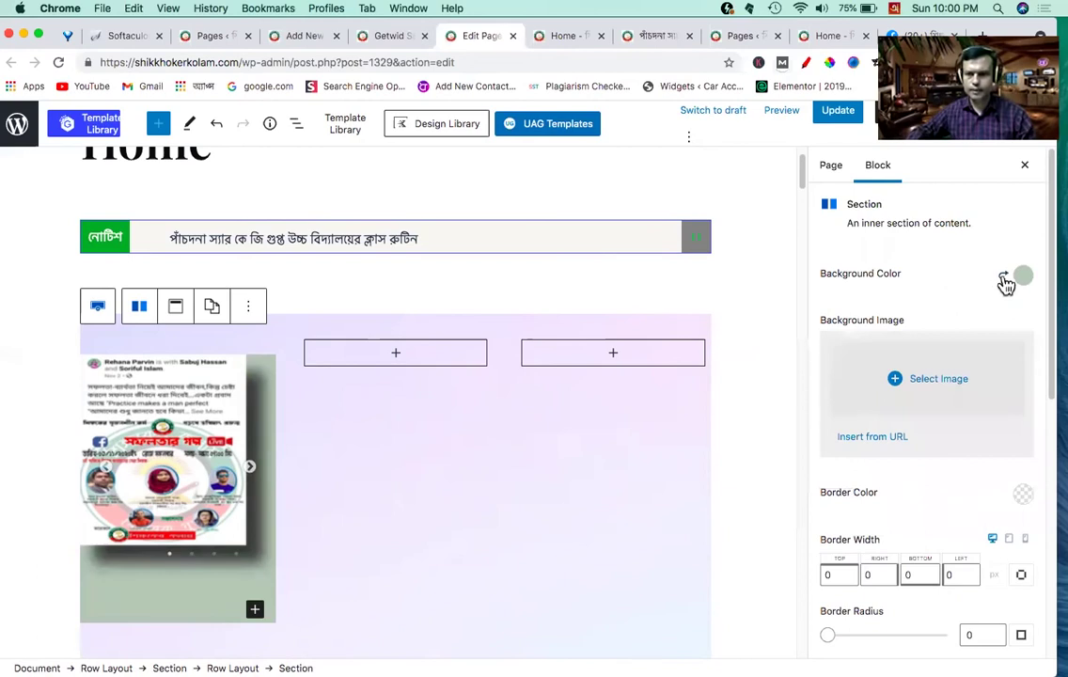
pyautogui.click(1004, 280)
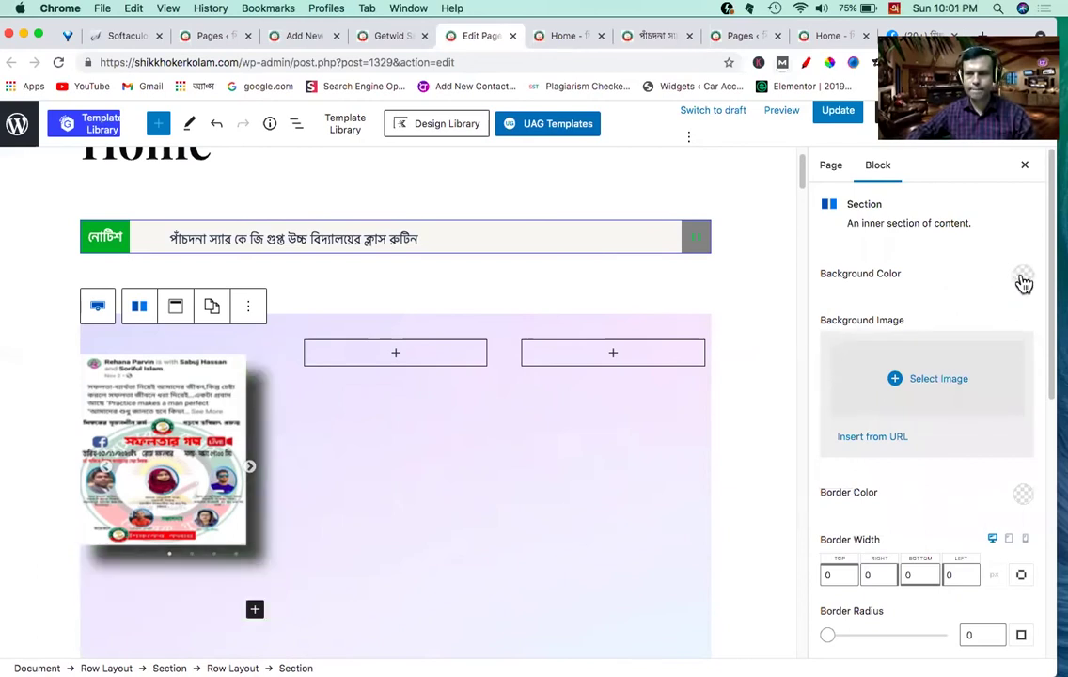
# Step: Set the background colour of the first column's section to muted green A1B39C
pyautogui.click(1022, 275)
pyautogui.click(862, 353)
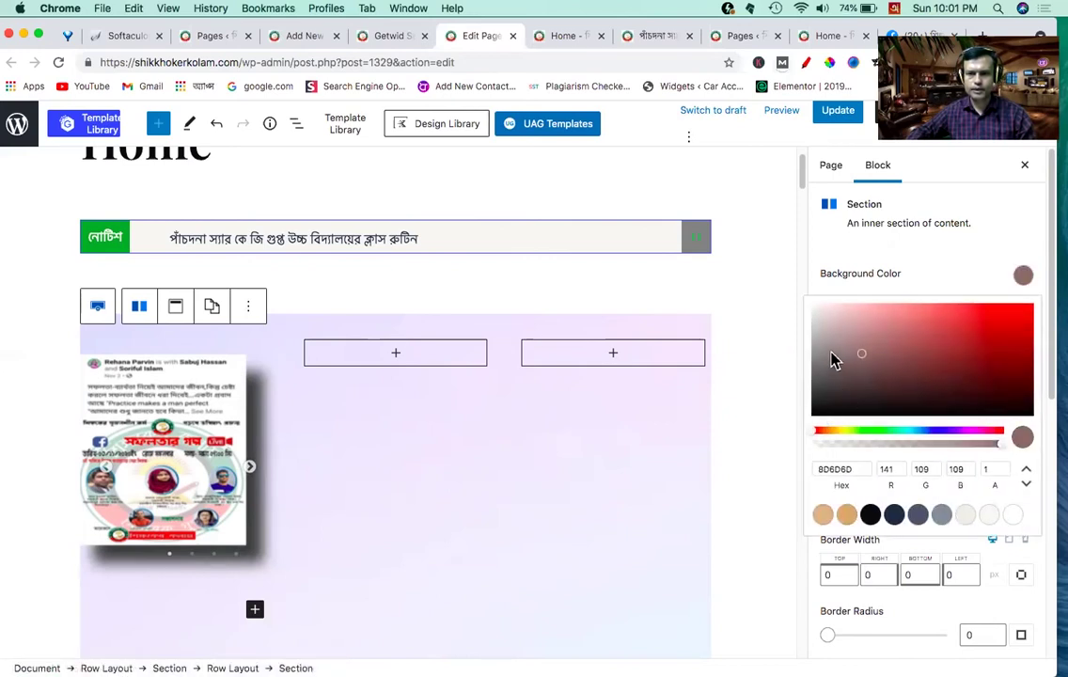
pyautogui.click(831, 356)
pyautogui.click(867, 433)
pyautogui.click(840, 339)
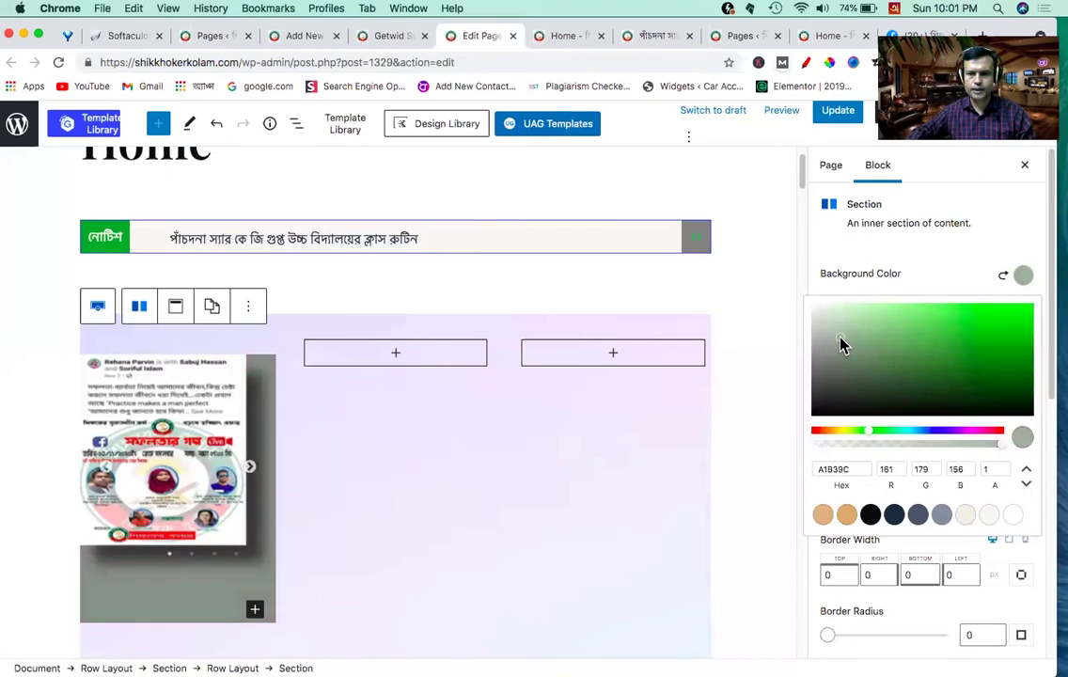
pyautogui.click(925, 274)
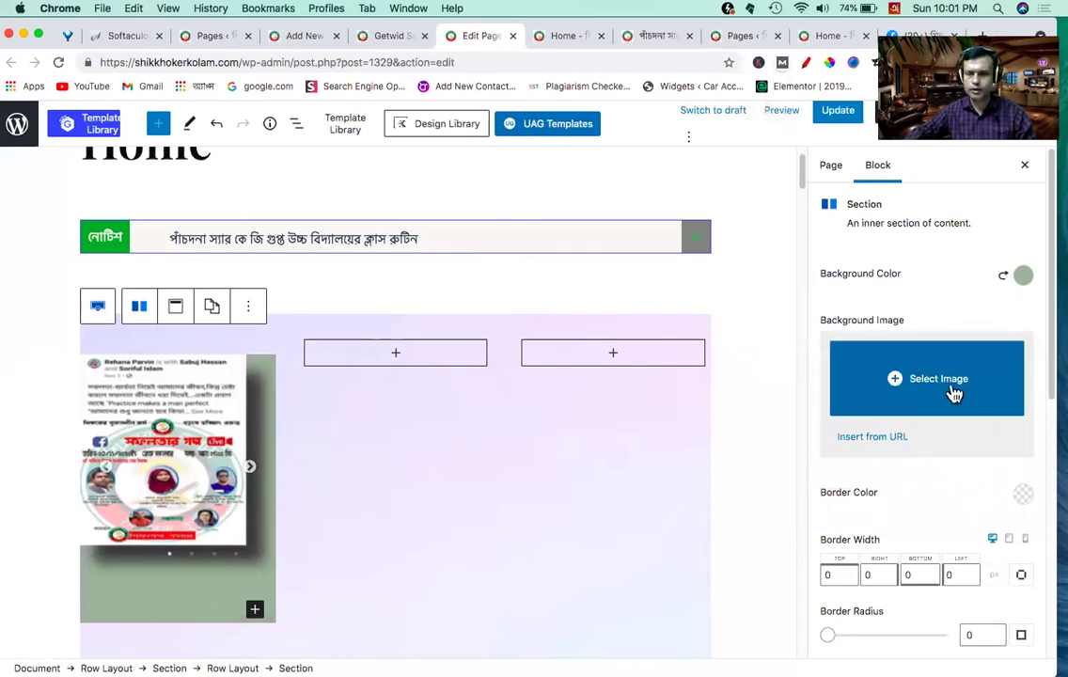
# Step: Set the border colour of the first column's section to red C01E1E
pyautogui.scroll(-3, 924, 440)
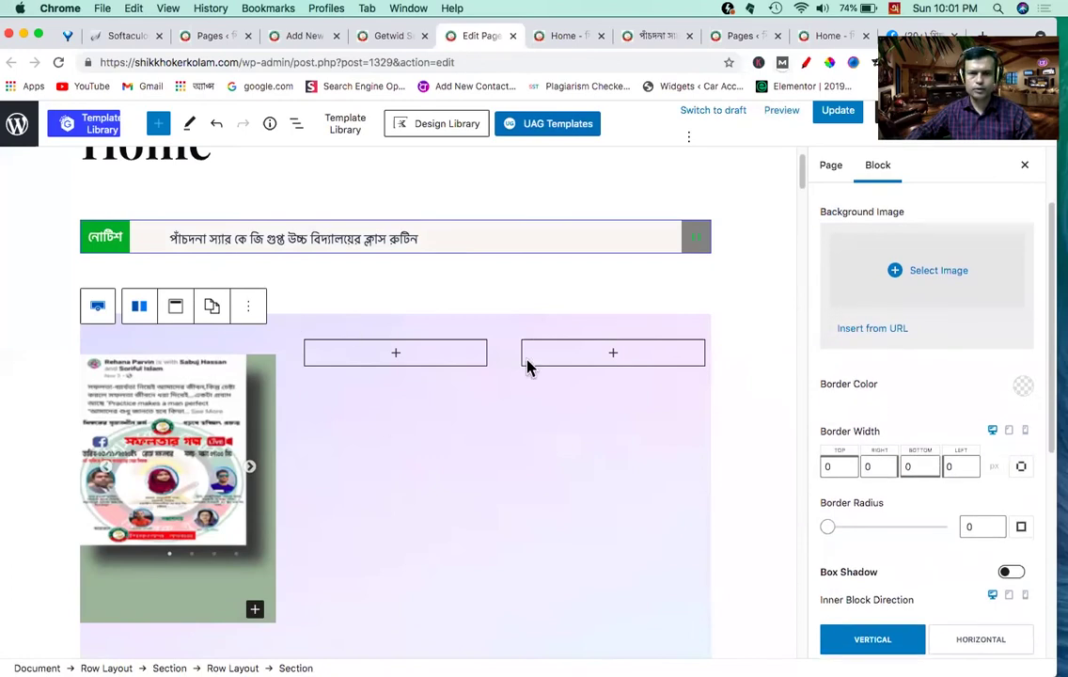
pyautogui.click(1024, 386)
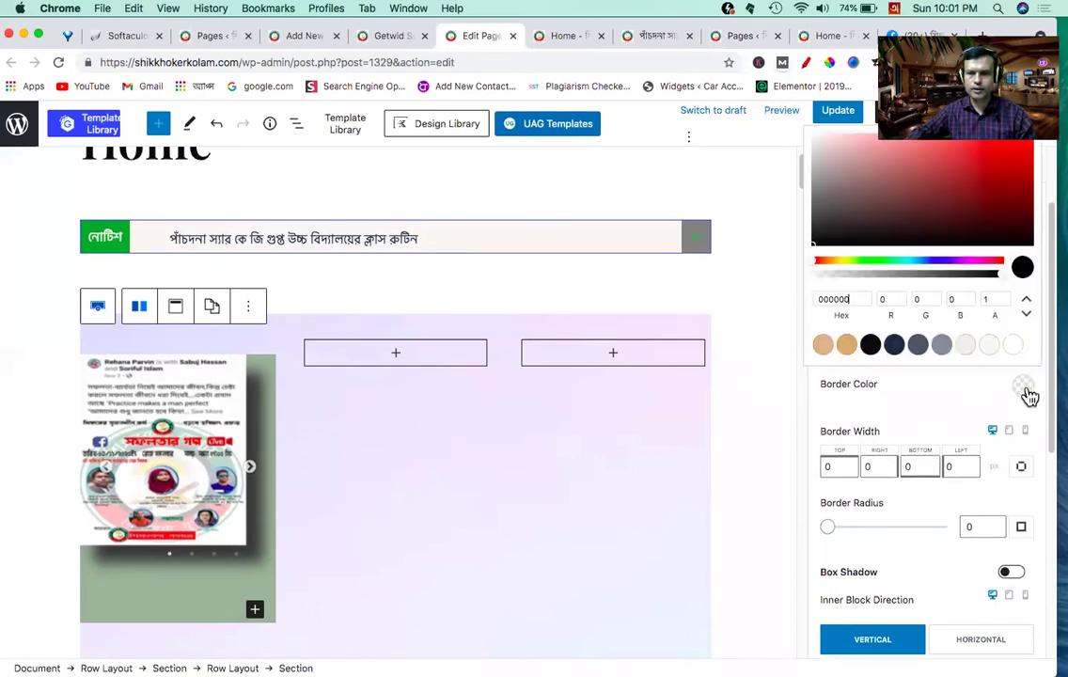
pyautogui.click(999, 162)
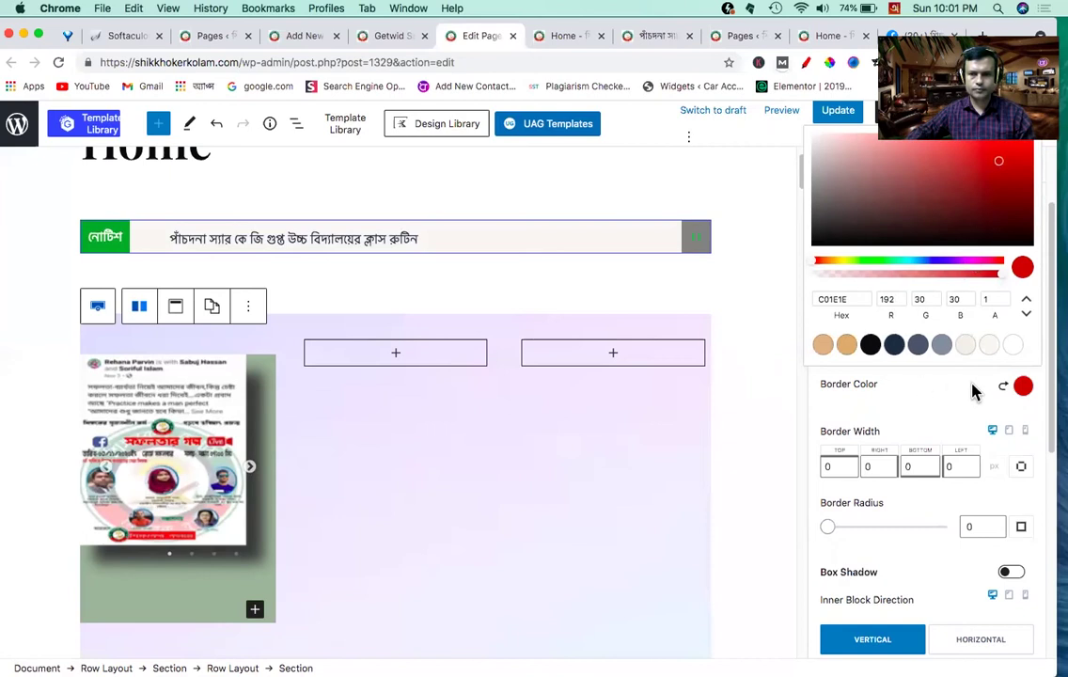
pyautogui.scroll(3, 913, 406)
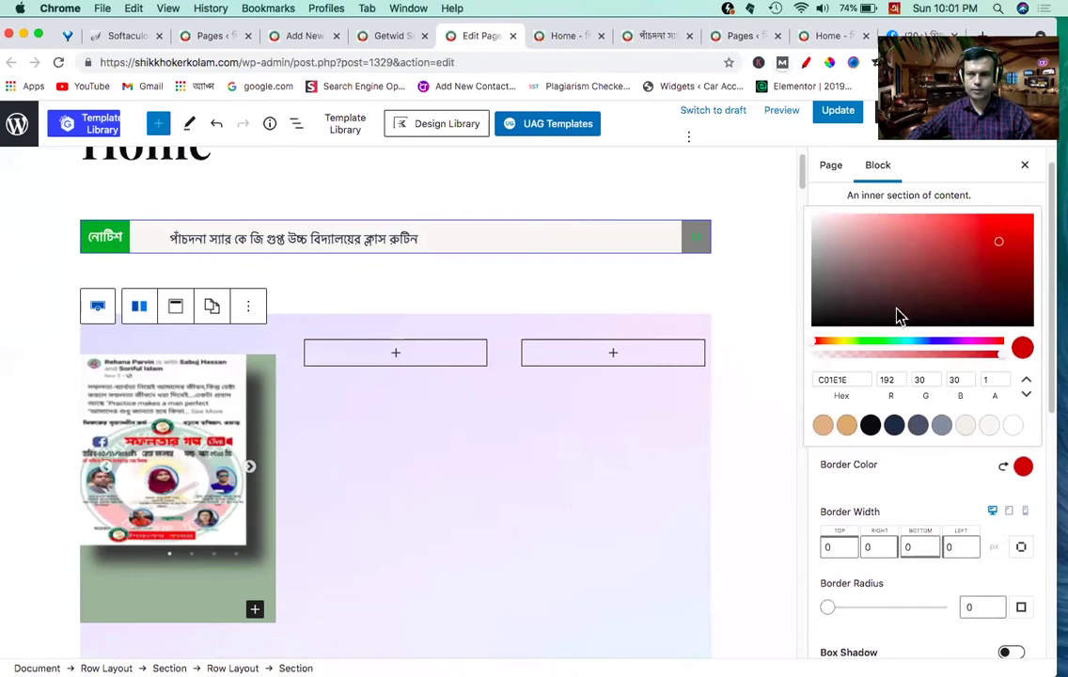
pyautogui.click(944, 475)
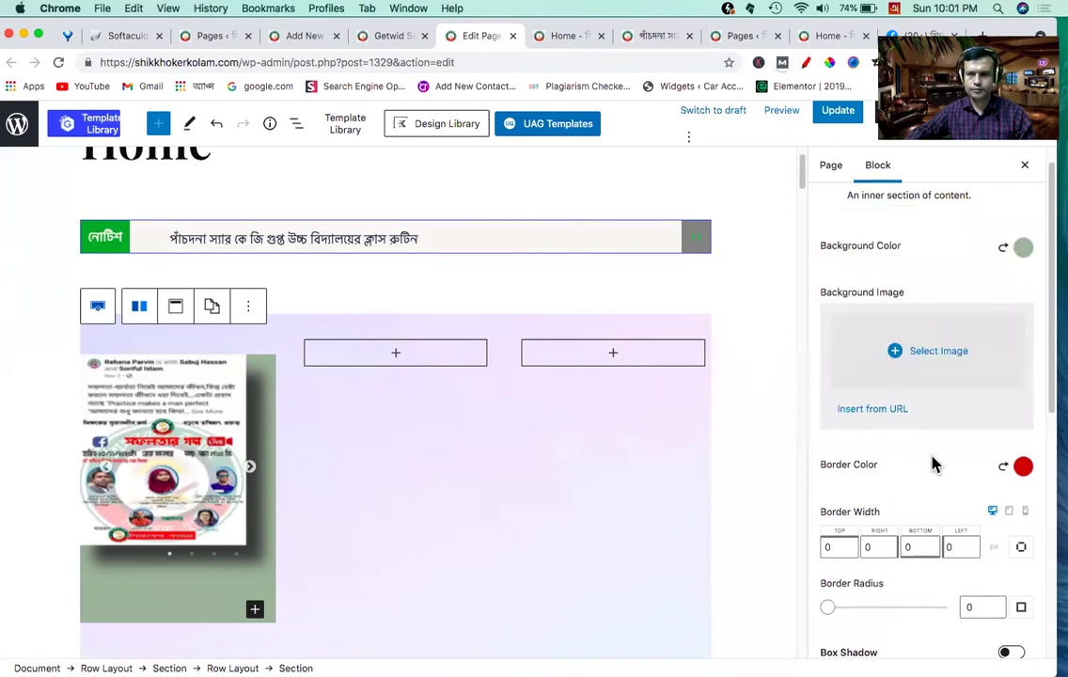
# Step: Set the section's border width to 2 px on all four sides, switching the keyboard input from Avro Keyboard to English along the way
pyautogui.scroll(-4, 930, 464)
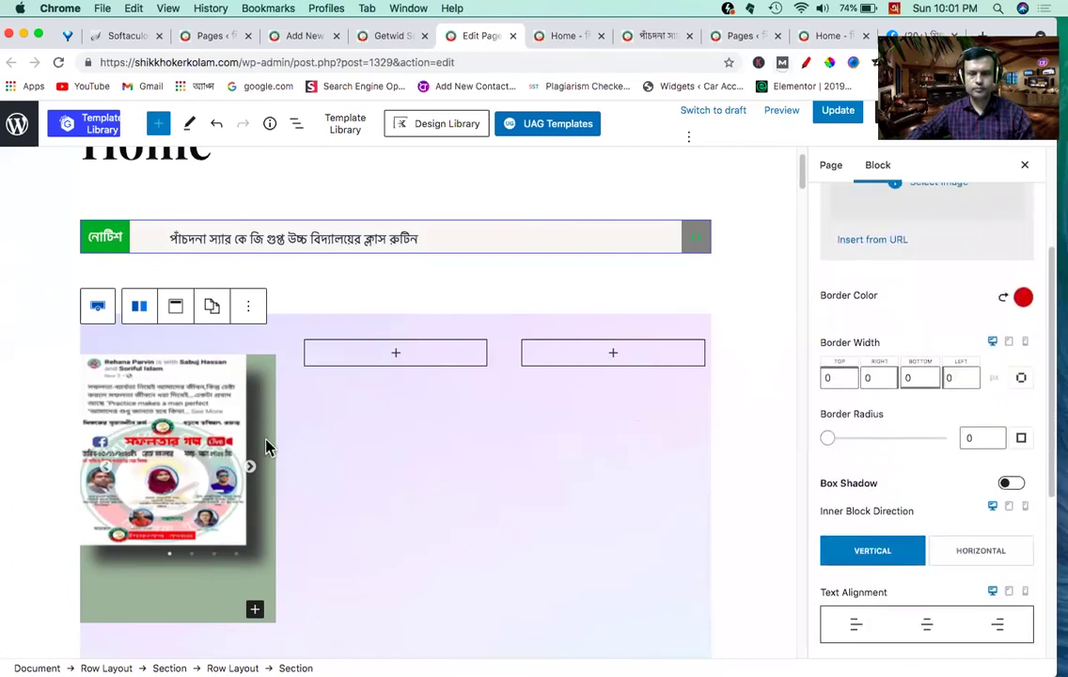
pyautogui.scroll(-2, 912, 312)
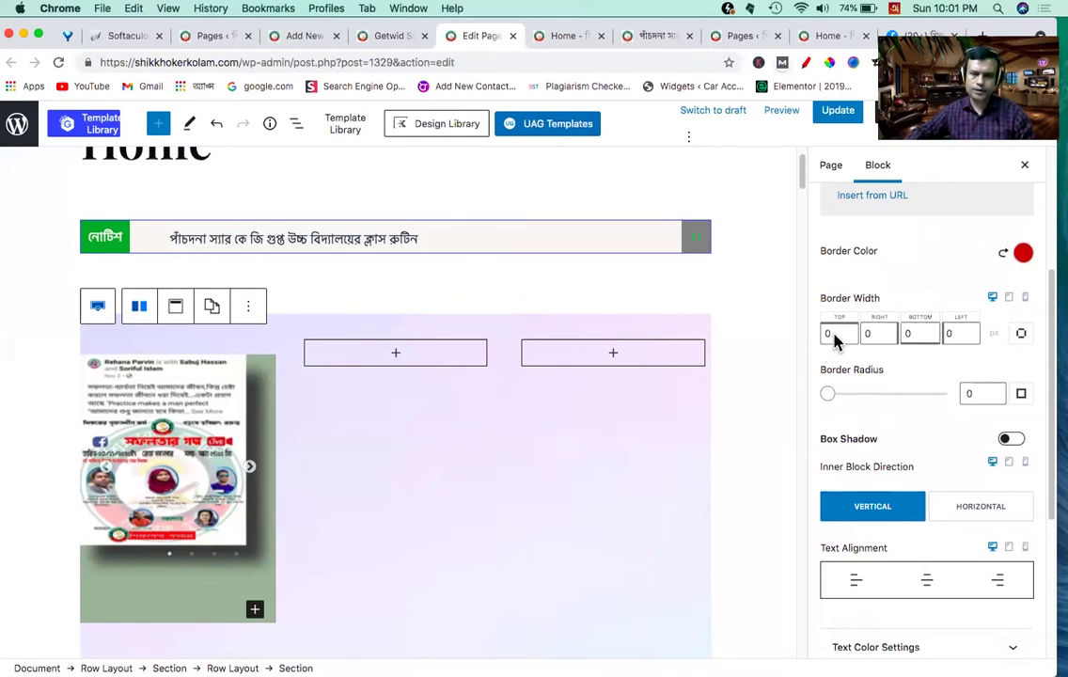
pyautogui.write('2')
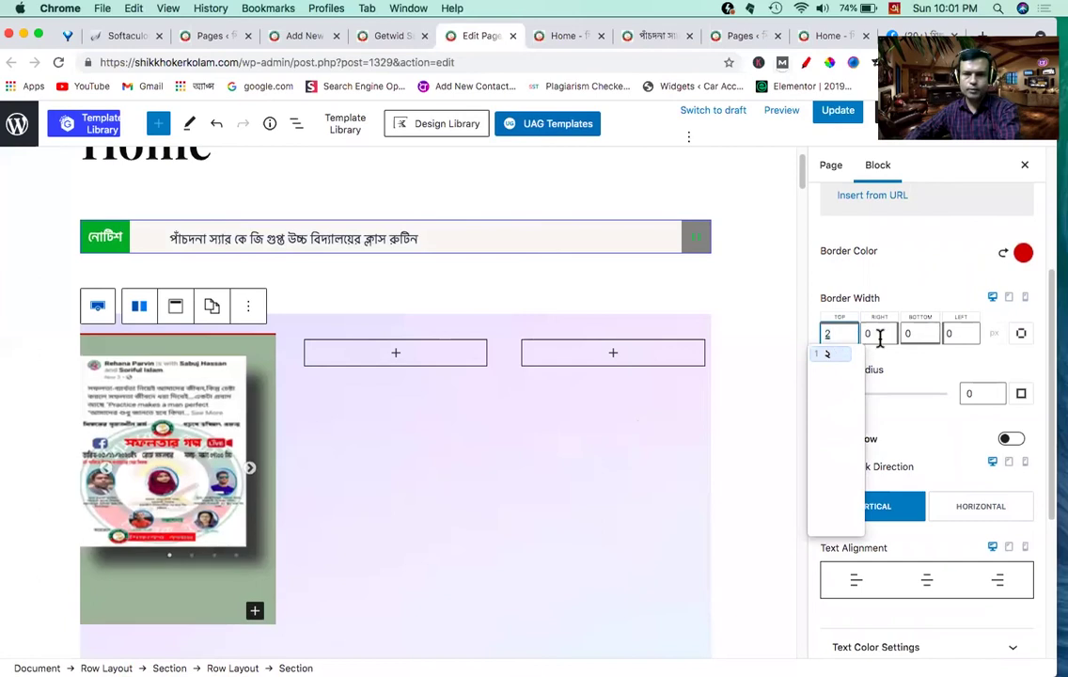
pyautogui.press('Tab')
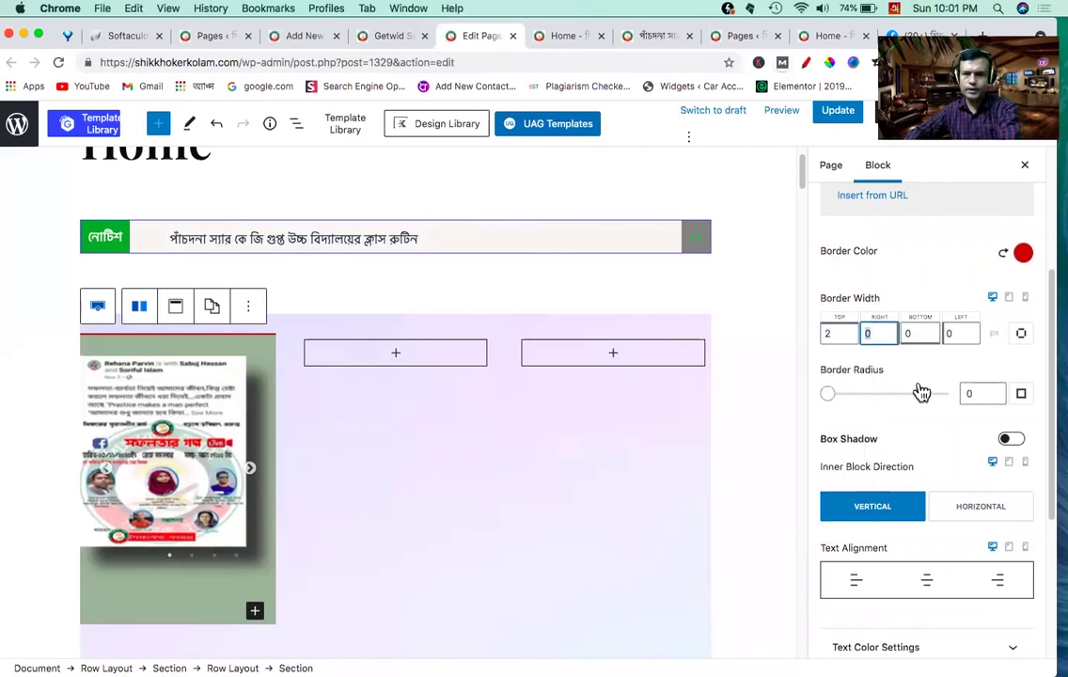
pyautogui.write('2')
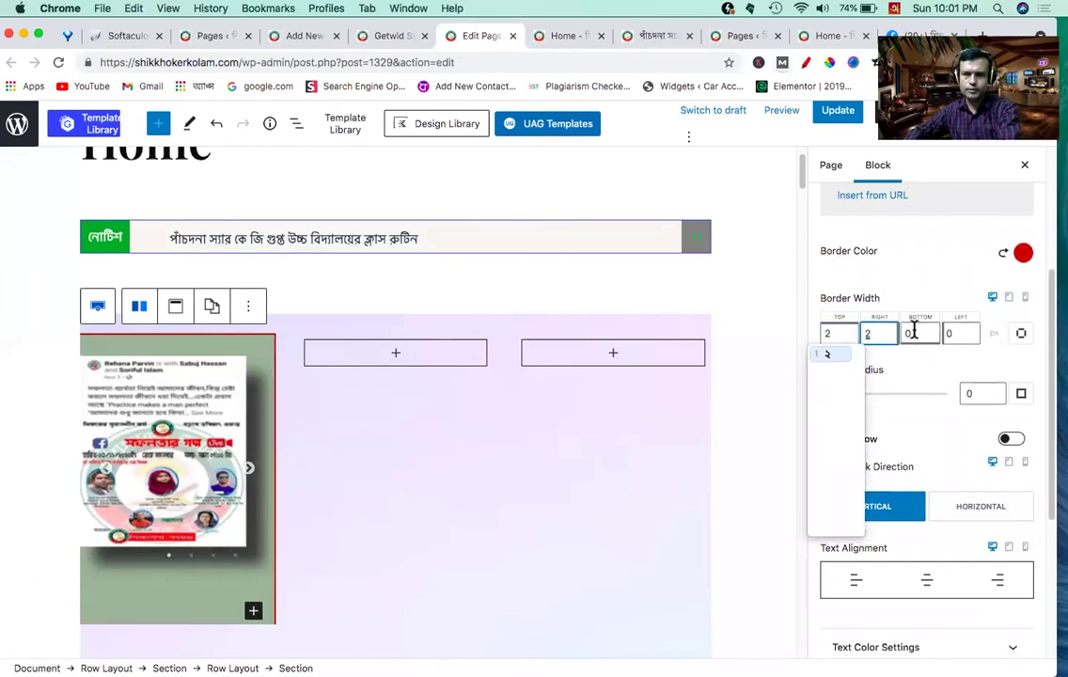
pyautogui.click(893, 8)
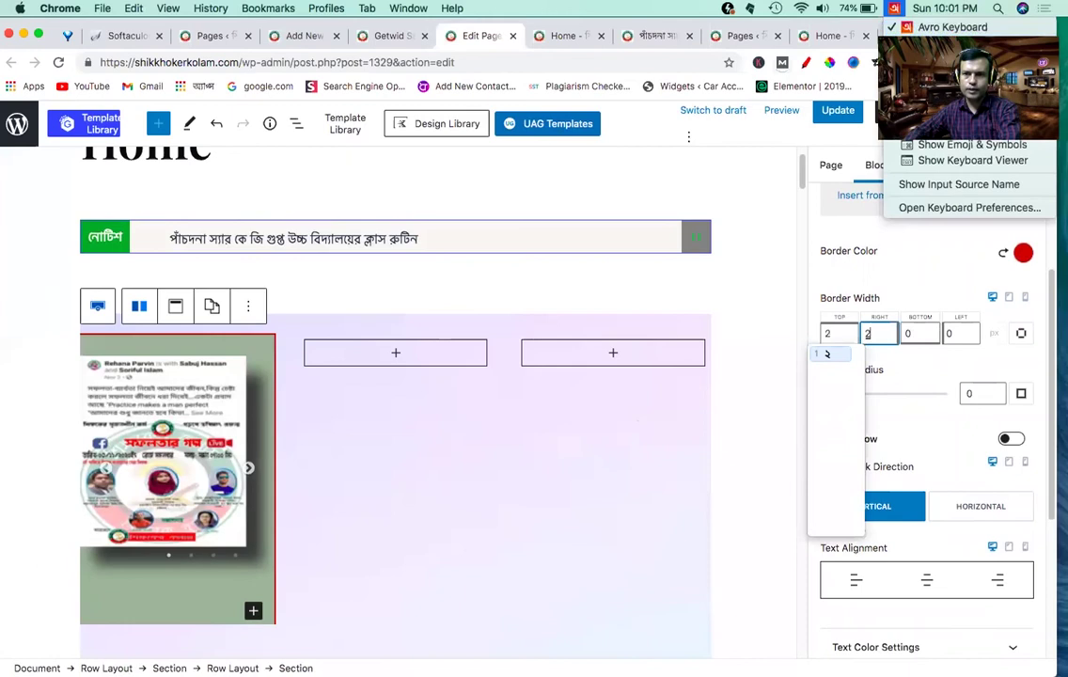
pyautogui.click(906, 333)
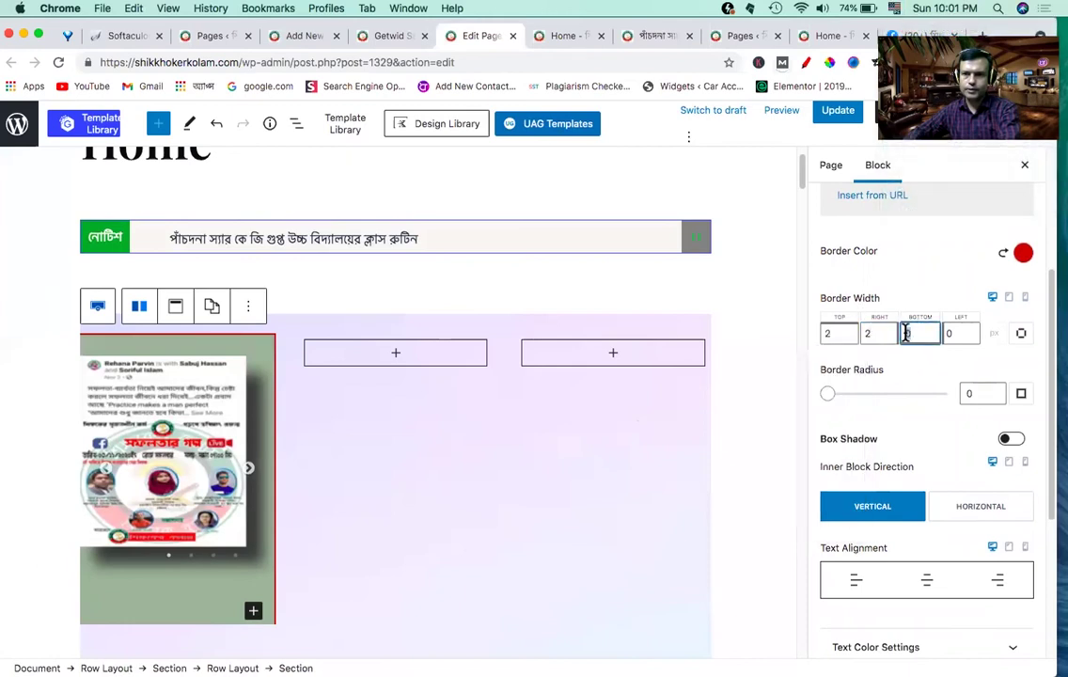
pyautogui.write('2')
pyautogui.click(954, 334)
pyautogui.write('2')
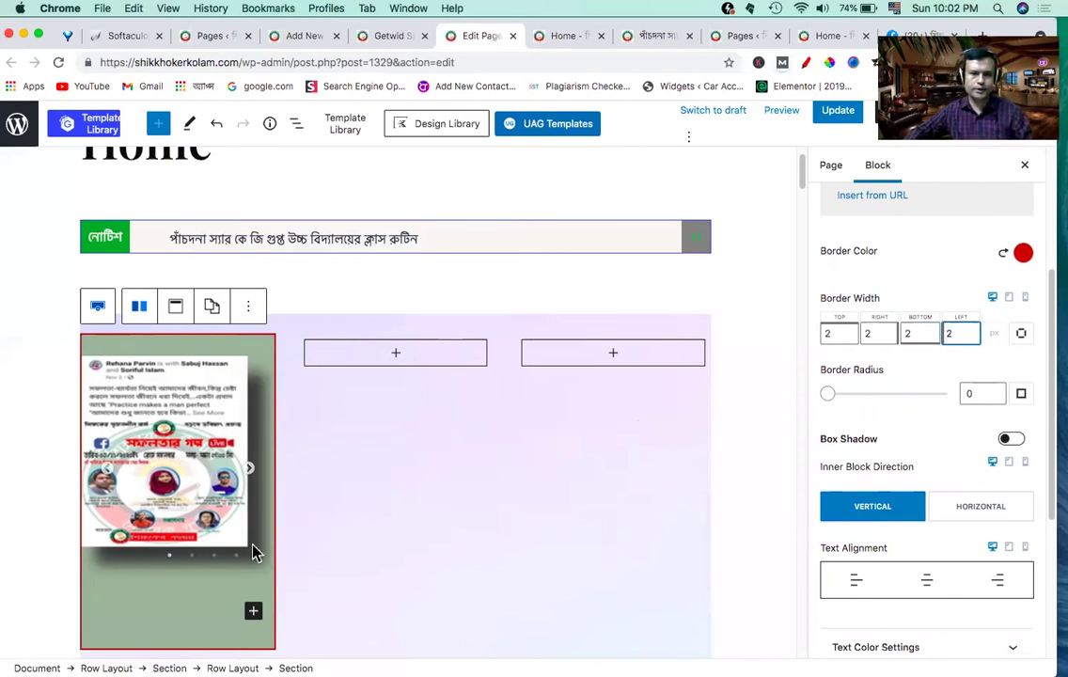
# Step: Change the border colour of the first column's section to grey 8E8B8B
pyautogui.click(1023, 255)
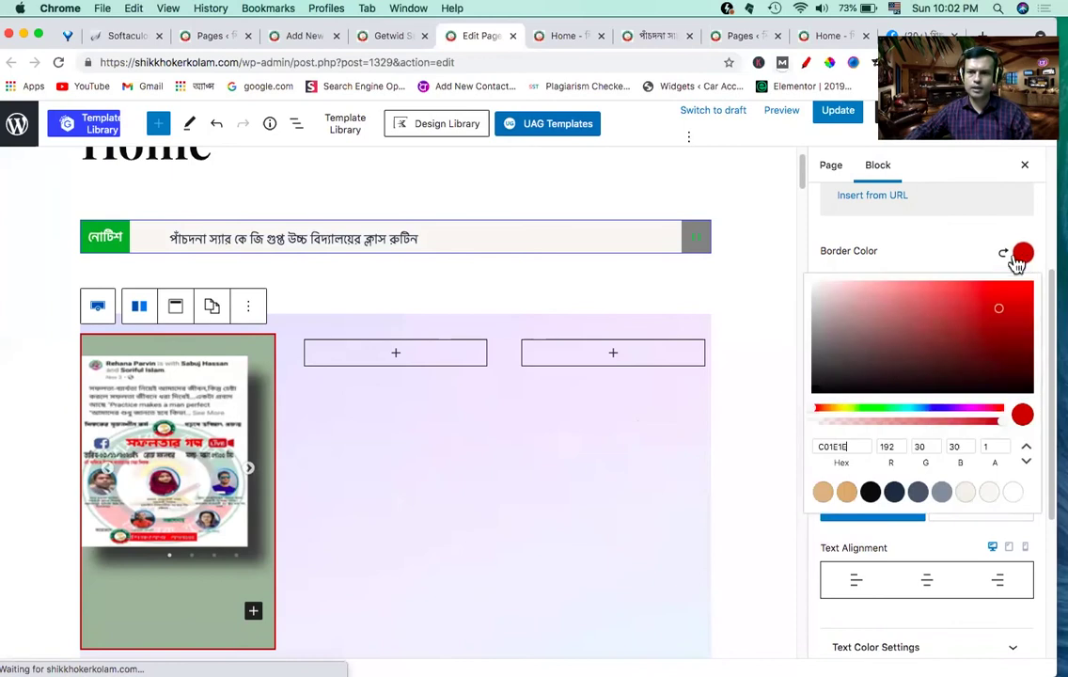
pyautogui.click(834, 388)
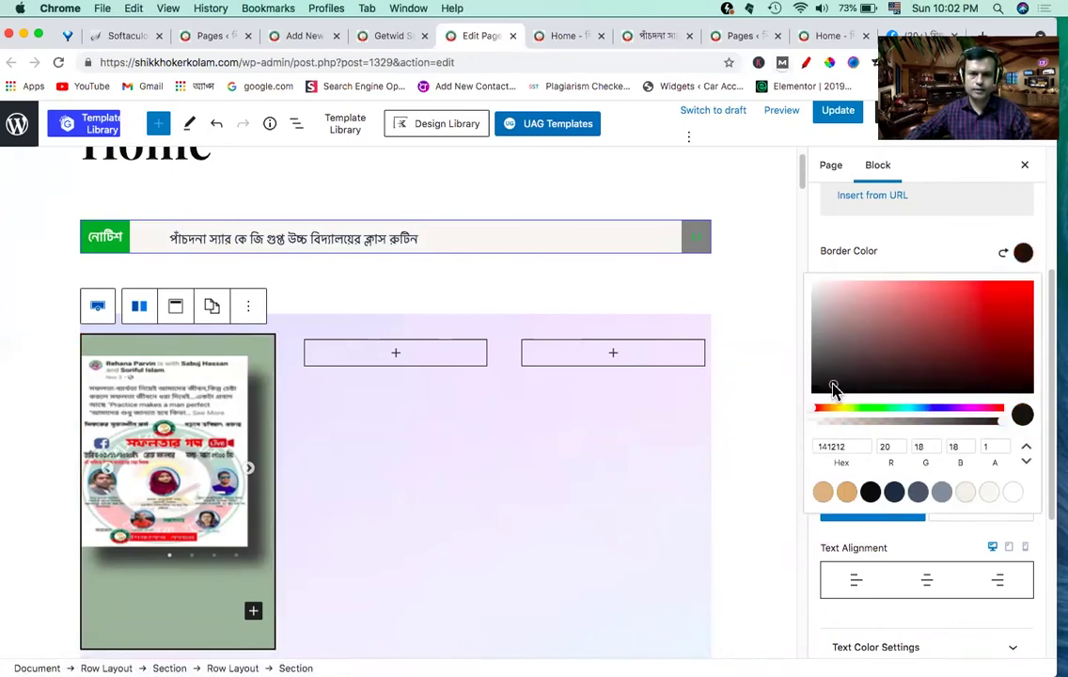
pyautogui.click(817, 337)
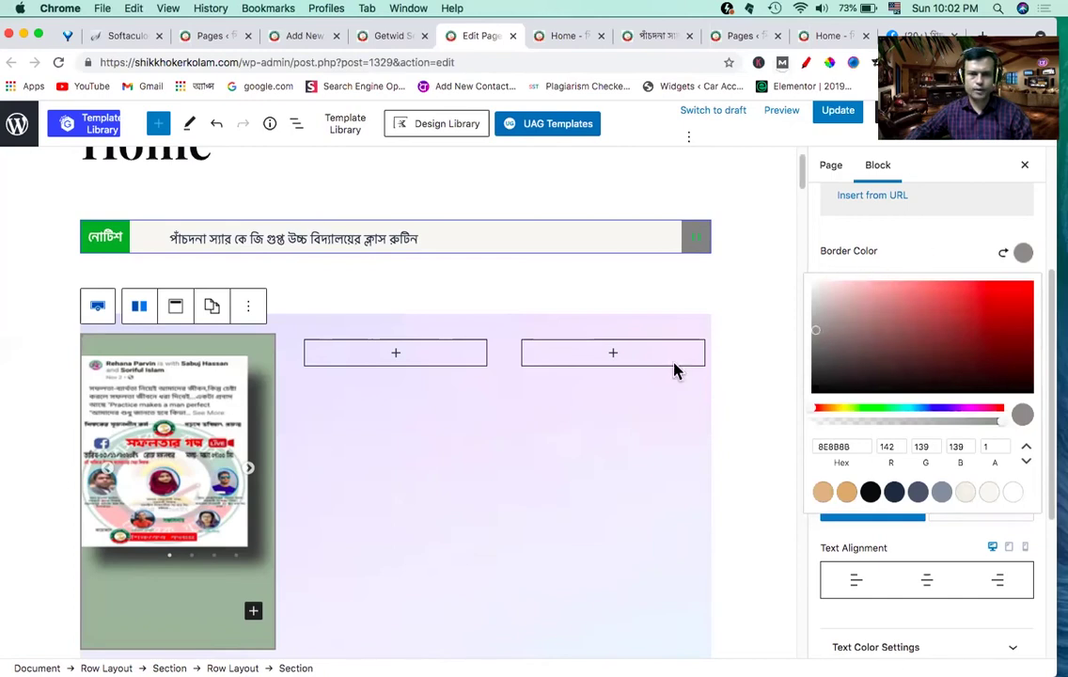
pyautogui.click(932, 542)
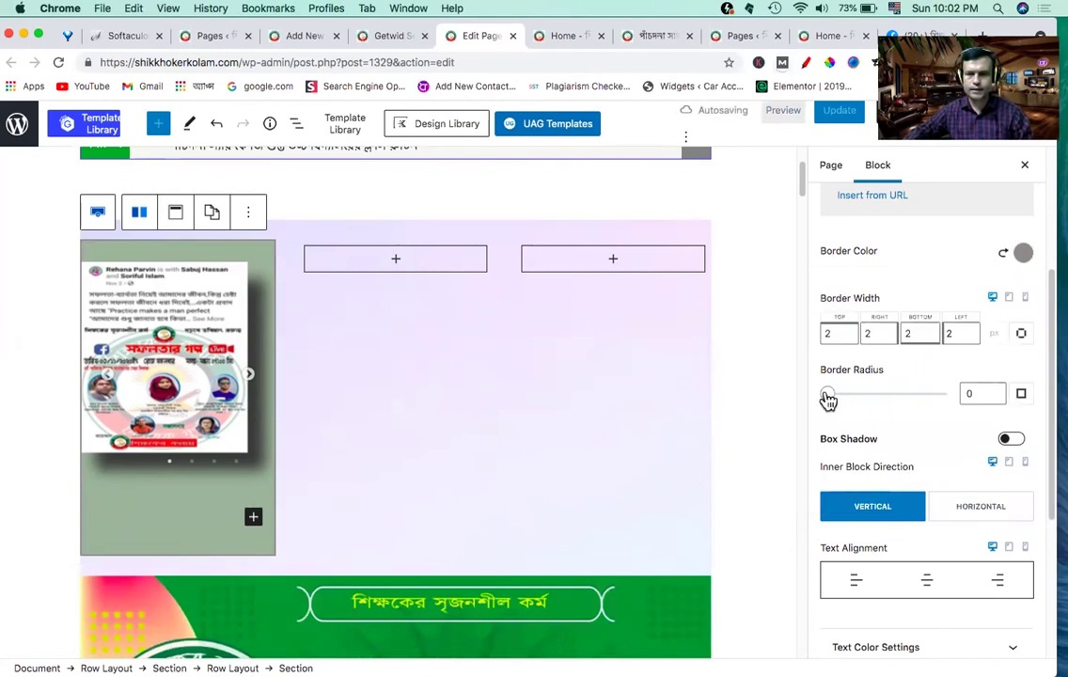
# Step: Set the border radius of the first column's section to 10
pyautogui.click(974, 393)
pyautogui.write('5')
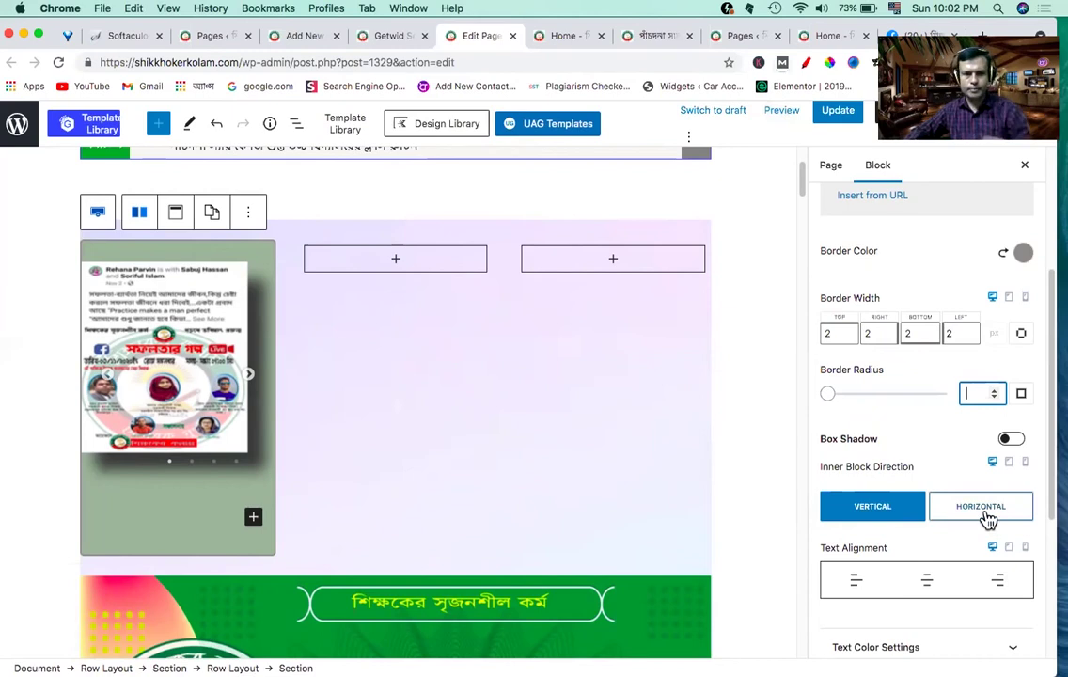
pyautogui.write('10')
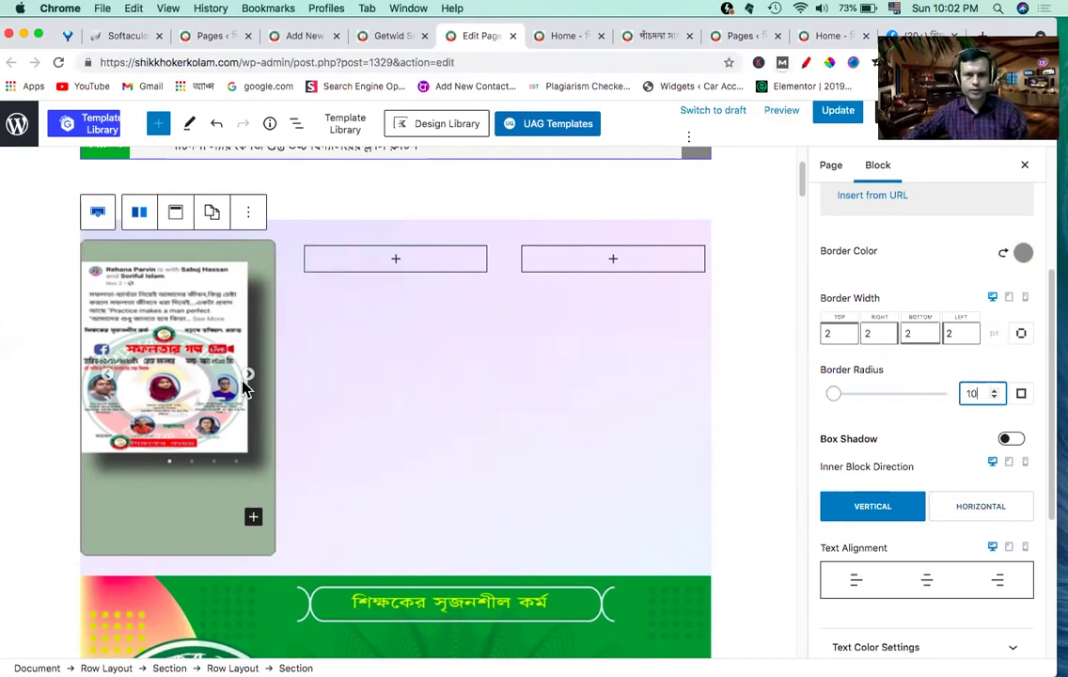
# Step: Enable the box shadow on the first column's section and give it a near-black colour with 0.27 opacity
pyautogui.scroll(-2, 912, 460)
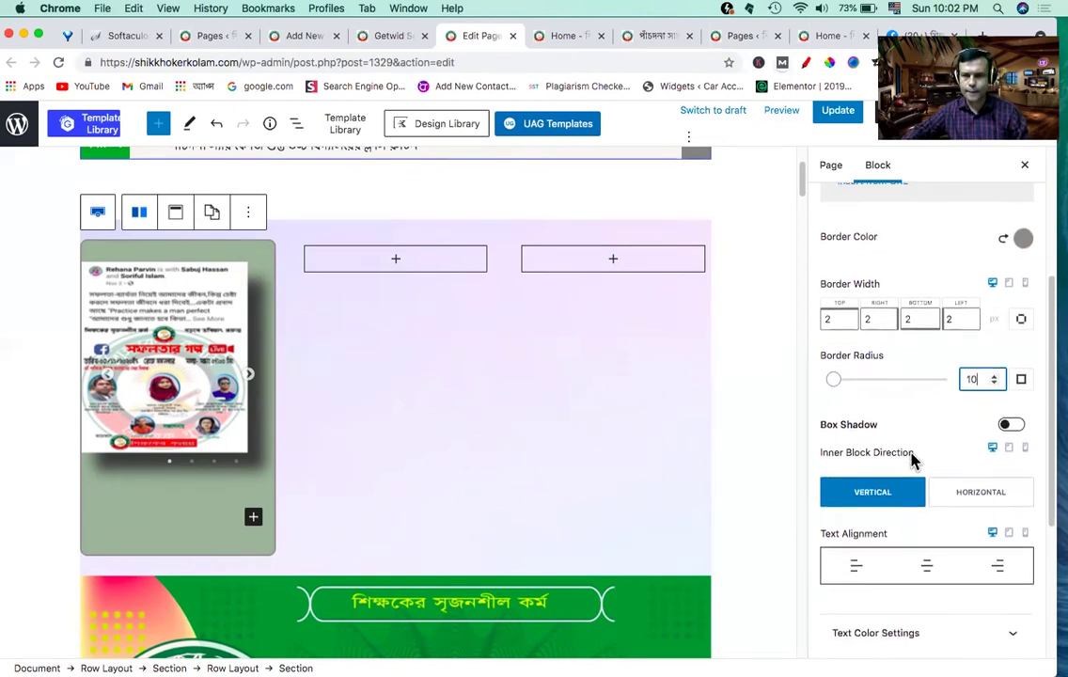
pyautogui.click(1007, 402)
pyautogui.click(1008, 402)
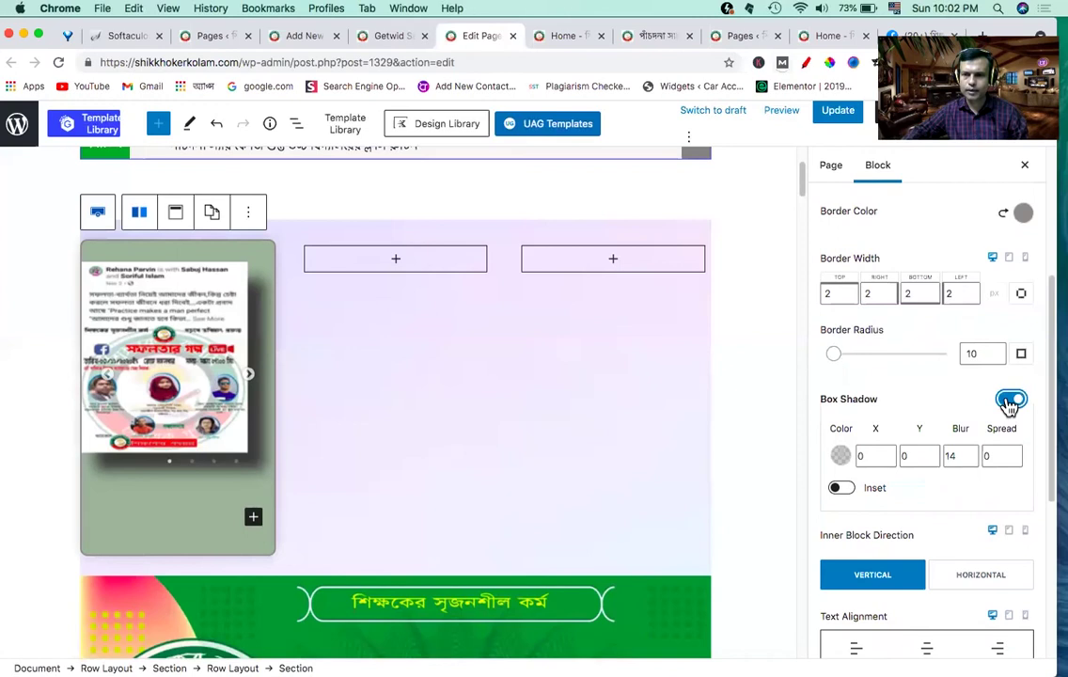
pyautogui.scroll(-3, 855, 453)
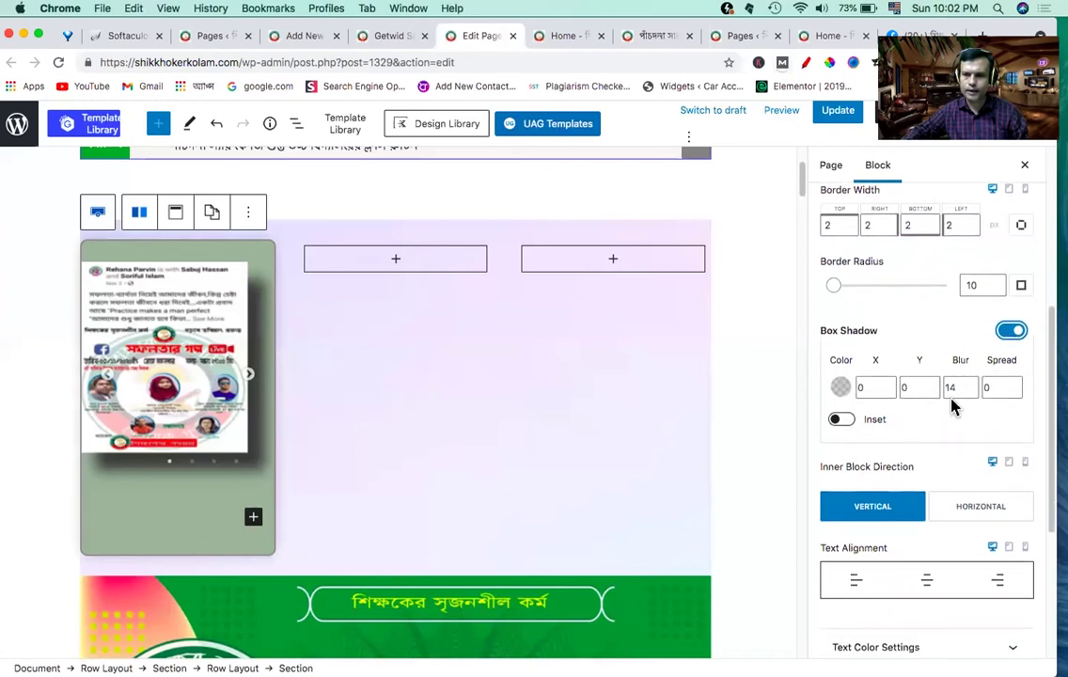
pyautogui.click(841, 389)
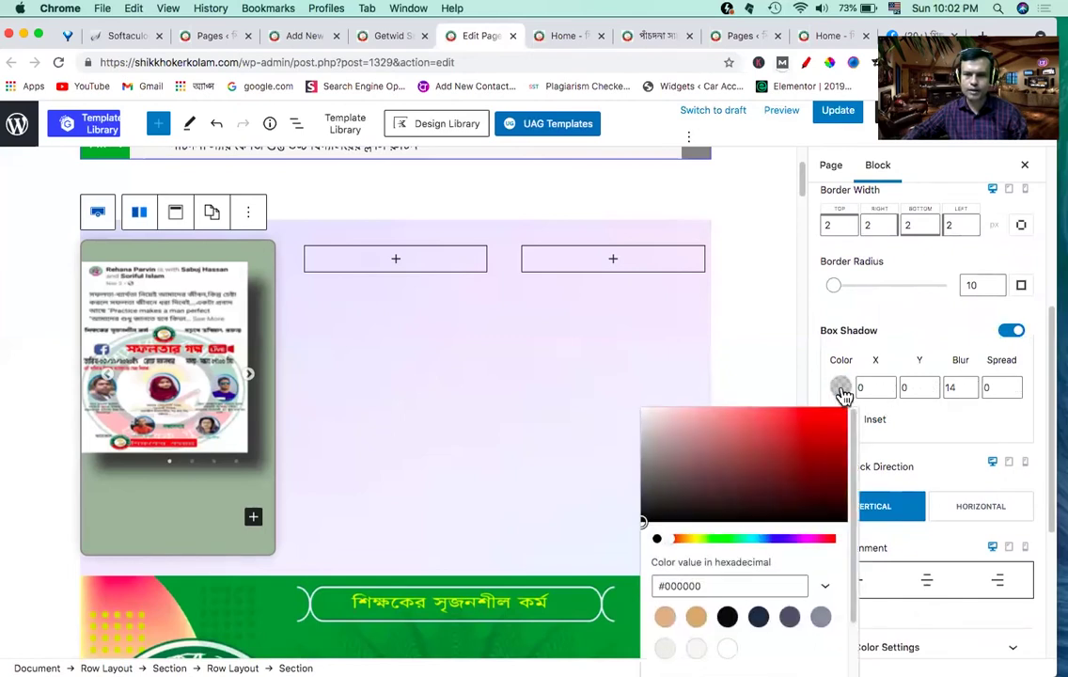
pyautogui.scroll(-1, 673, 504)
pyautogui.click(645, 502)
pyautogui.moveTo(646, 504); pyautogui.dragTo(662, 496)
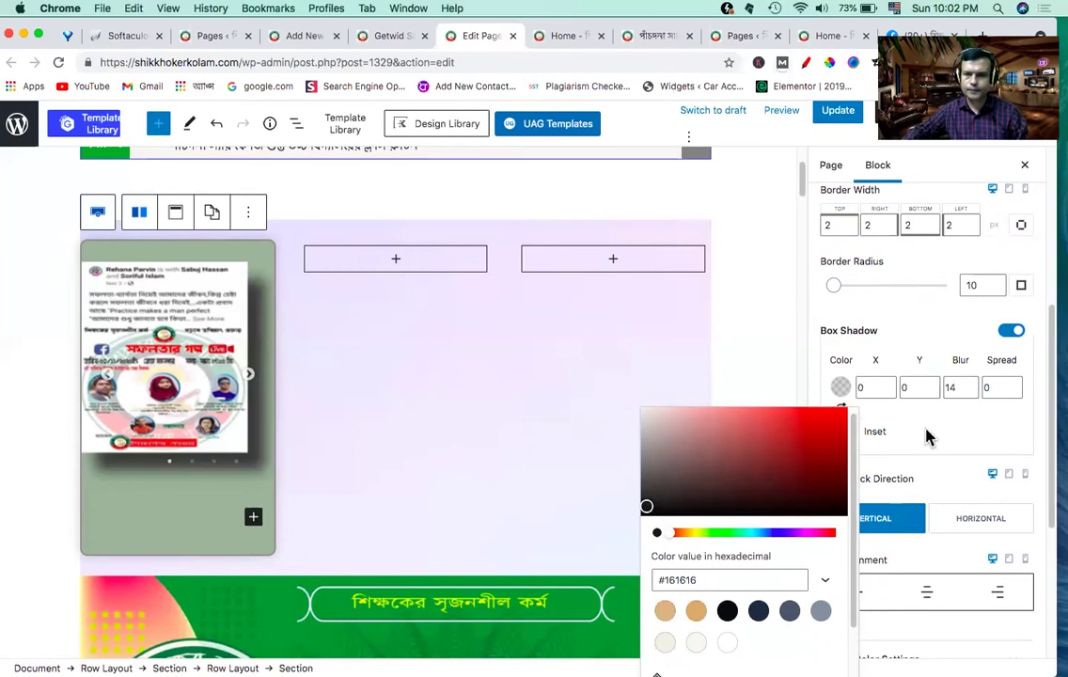
pyautogui.scroll(-2, 753, 468)
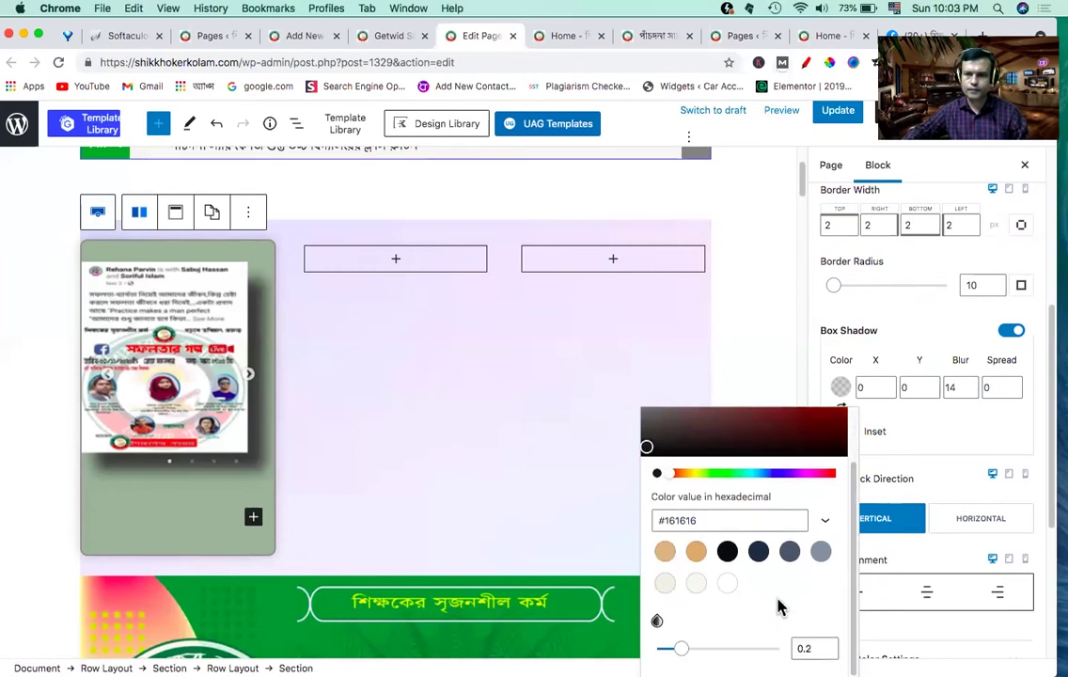
pyautogui.moveTo(680, 648)
pyautogui.mouseDown()
pyautogui.moveTo(716, 649)
pyautogui.moveTo(672, 649)
pyautogui.moveTo(689, 649)
pyautogui.mouseUp()
pyautogui.click(942, 440)
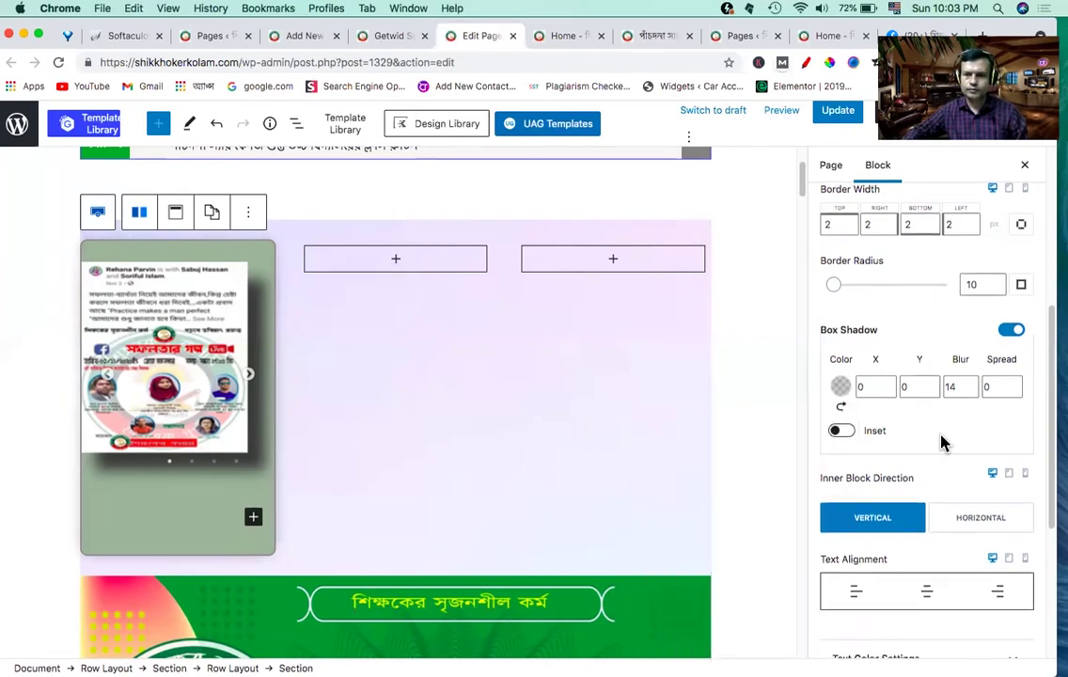
# Step: Set the section's box shadow colour to pink #df0d81, trying dark green #345f30 first, and set its blur to 28
pyautogui.scroll(-2, 942, 441)
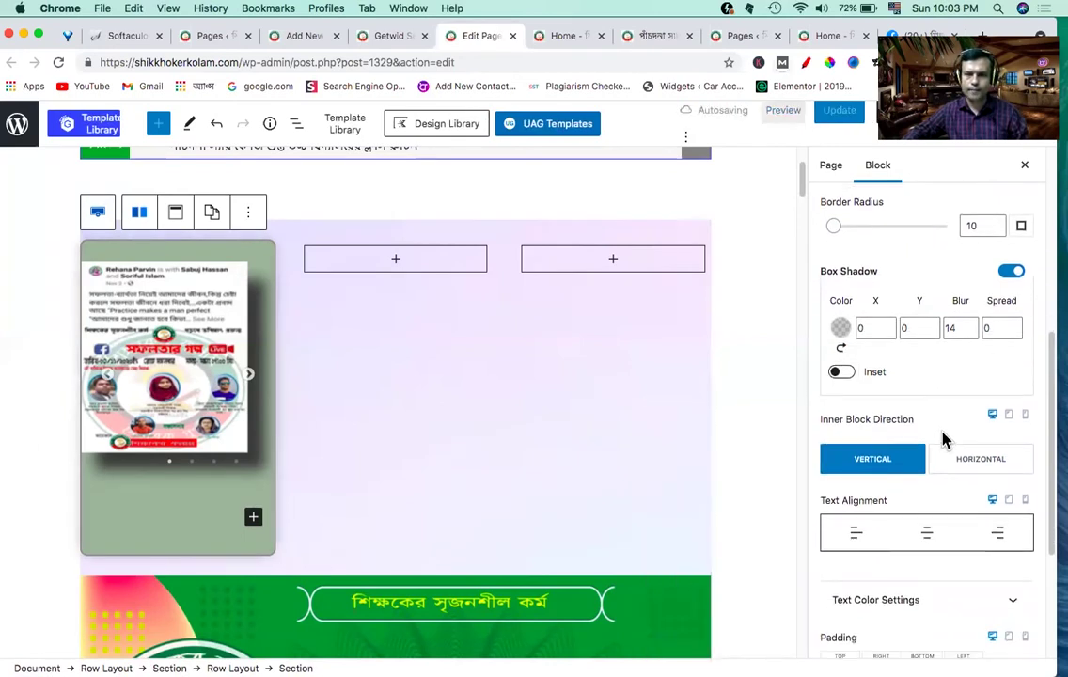
pyautogui.click(841, 327)
pyautogui.click(722, 479)
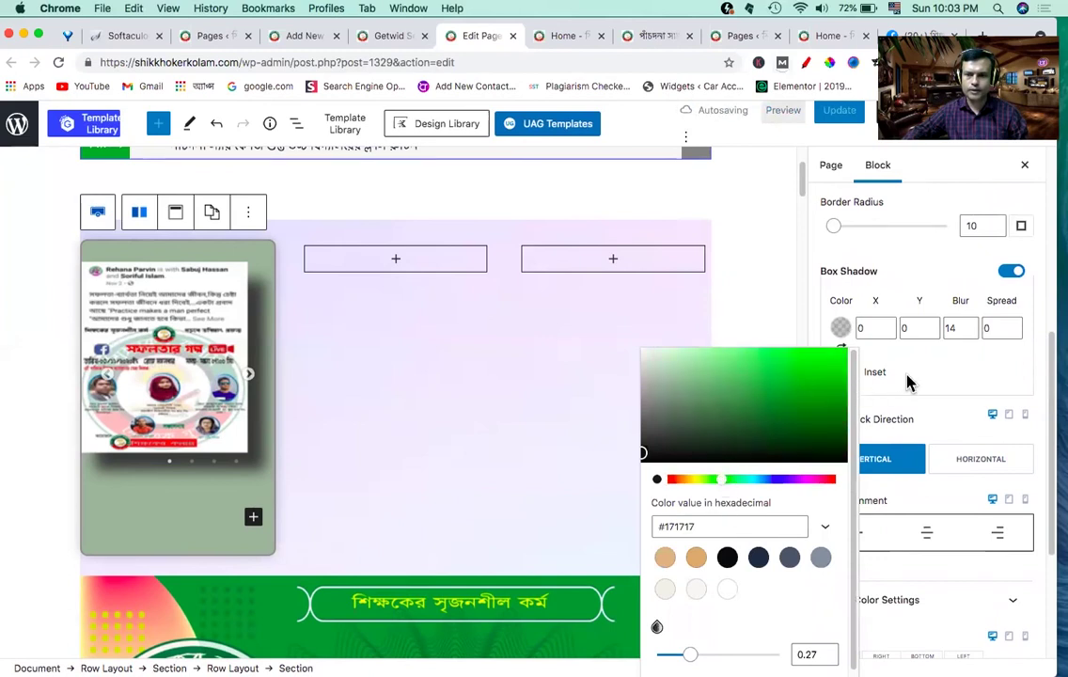
pyautogui.moveTo(754, 424); pyautogui.dragTo(769, 374)
pyautogui.click(751, 417)
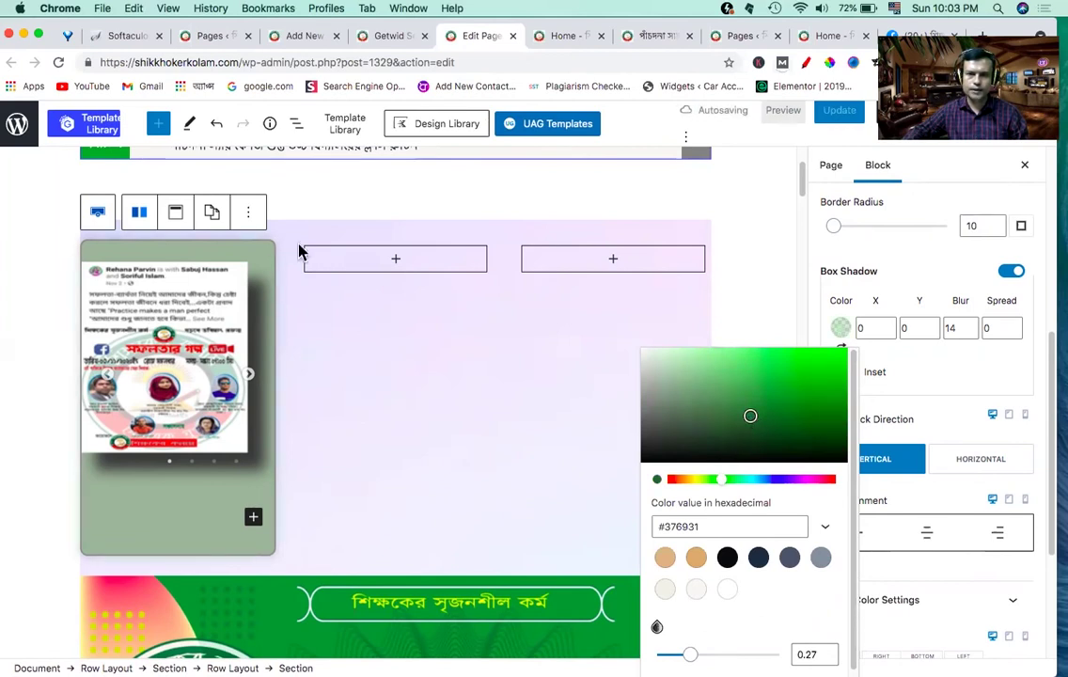
pyautogui.click(745, 420)
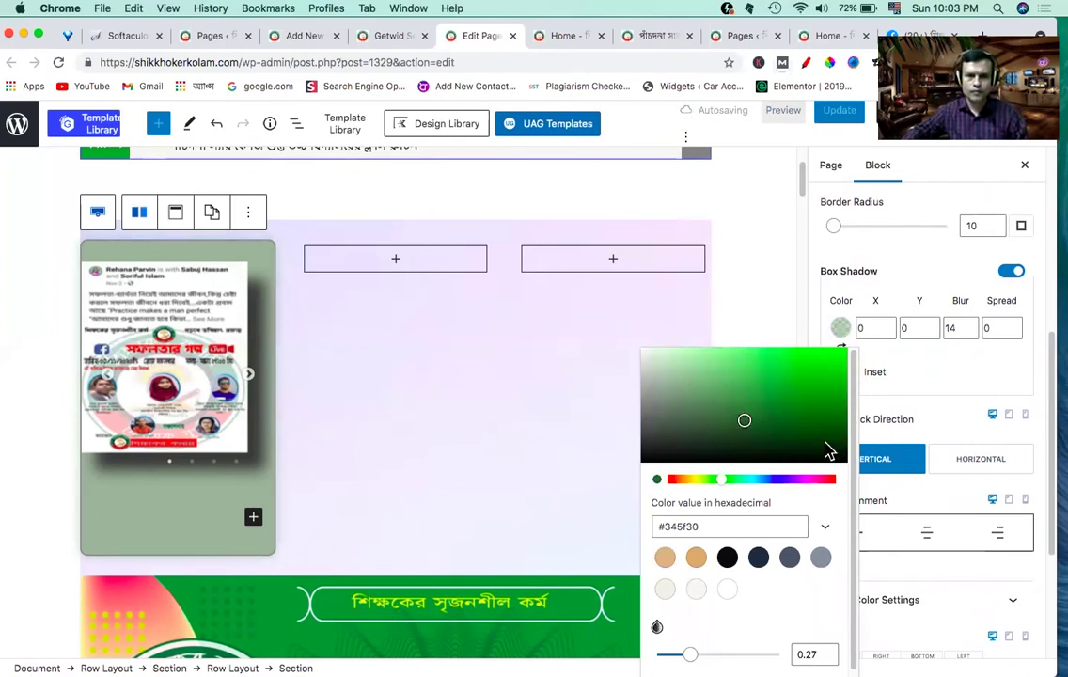
pyautogui.click(829, 480)
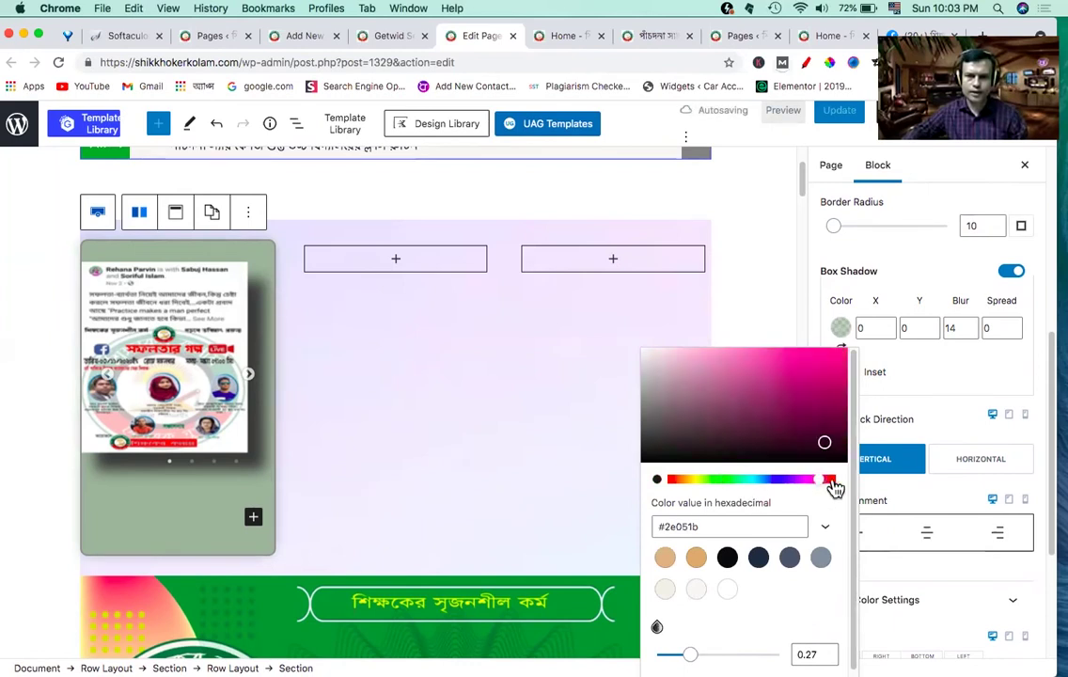
pyautogui.click(835, 363)
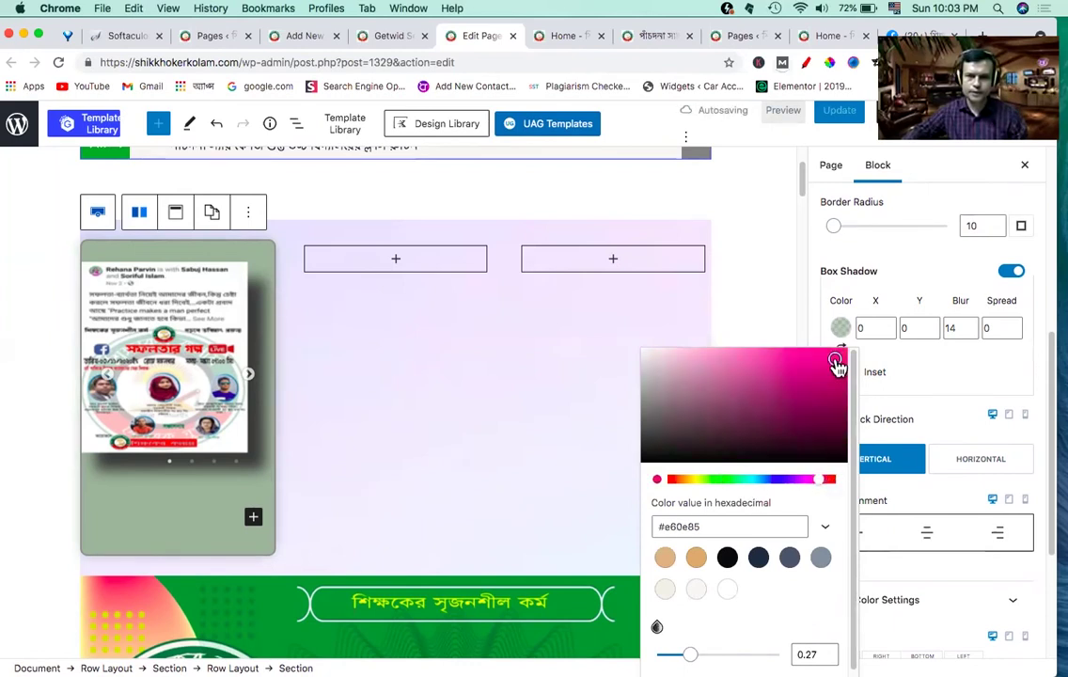
pyautogui.moveTo(837, 369); pyautogui.dragTo(836, 368)
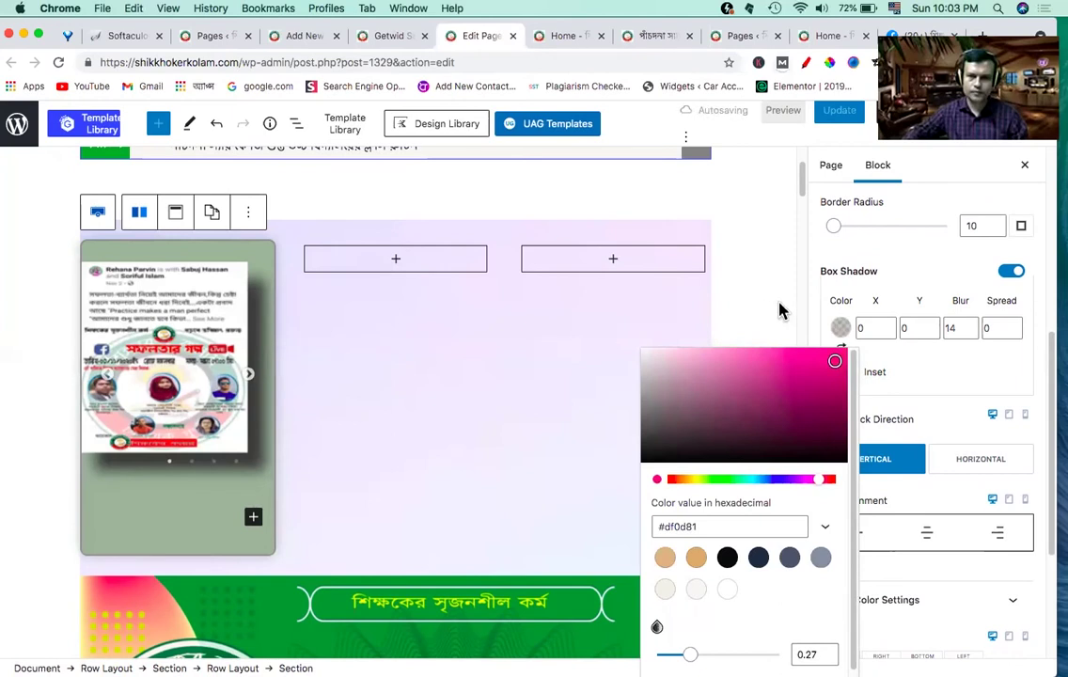
pyautogui.click(959, 327)
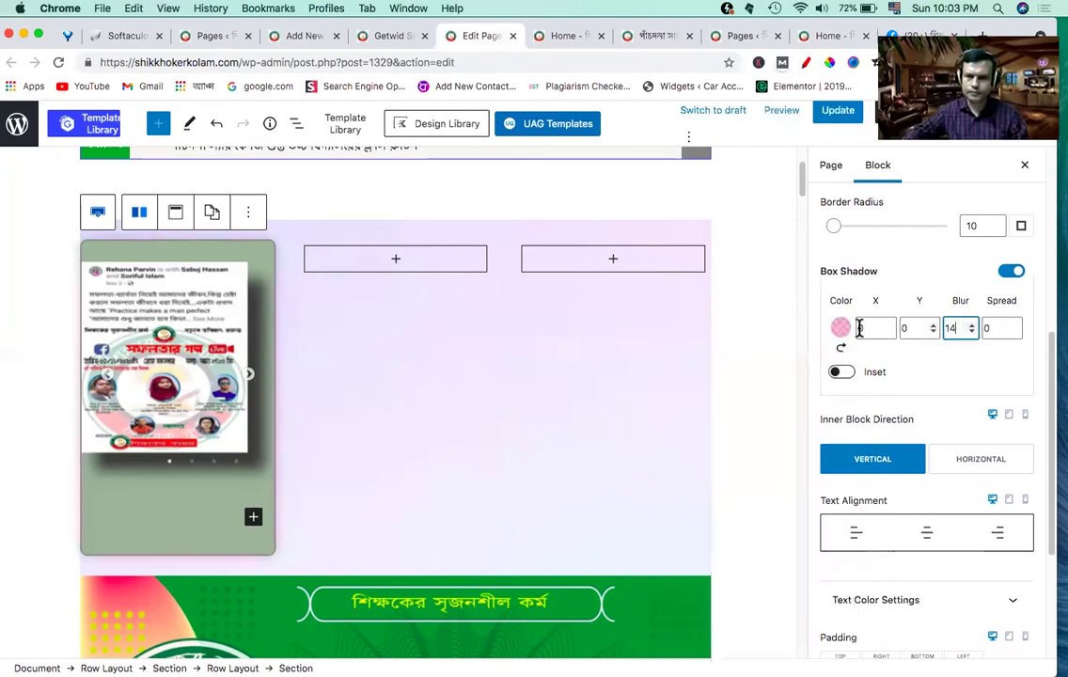
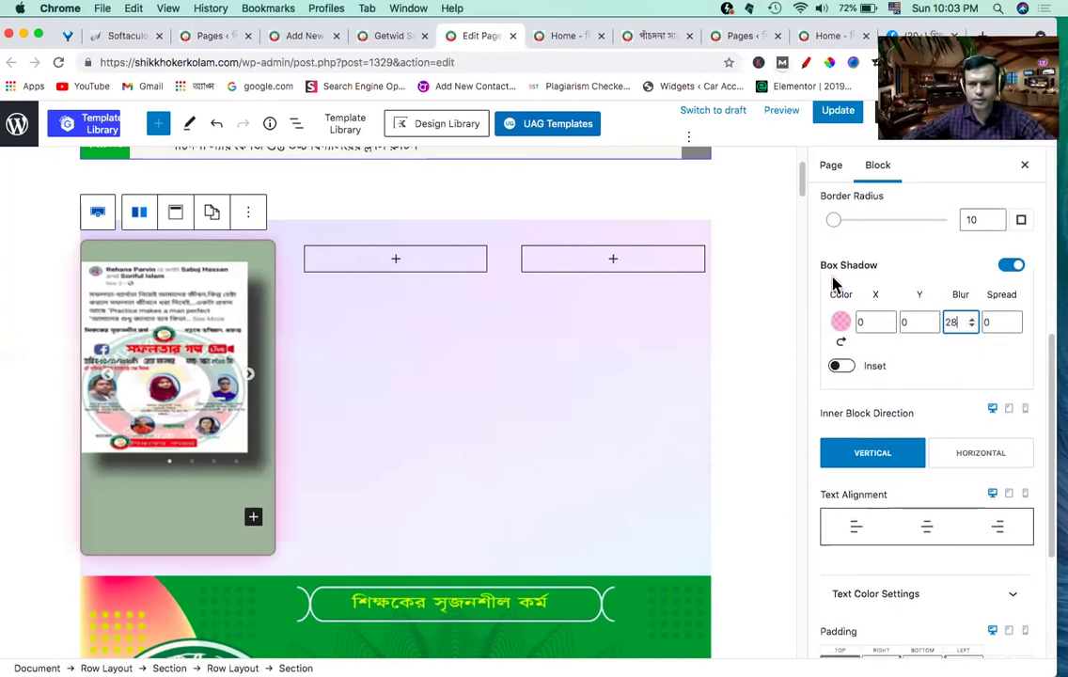
# Step: Try the Inset option for the section's box shadow and turn it back off
pyautogui.scroll(-1, 859, 381)
pyautogui.scroll(-2, 892, 382)
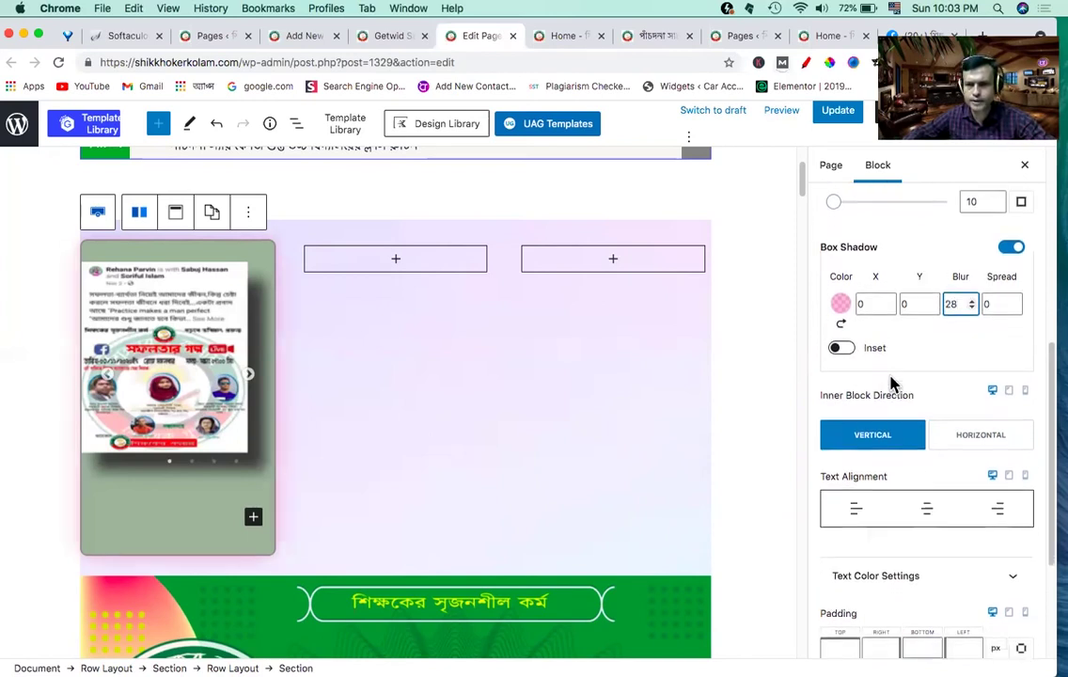
pyautogui.scroll(-2, 889, 382)
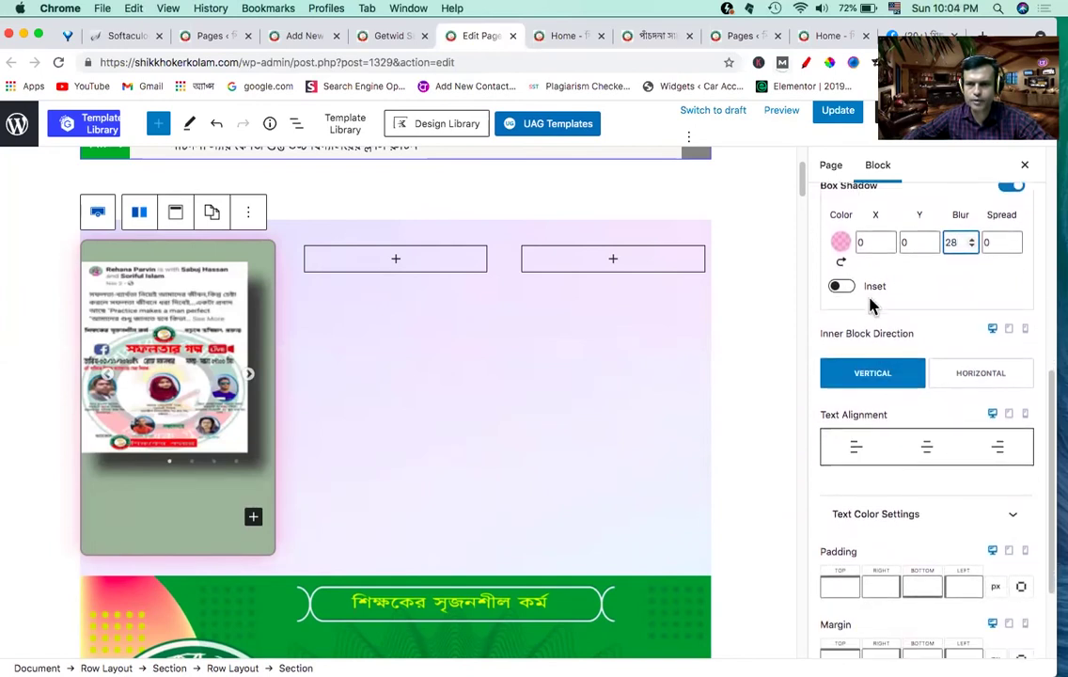
pyautogui.click(837, 289)
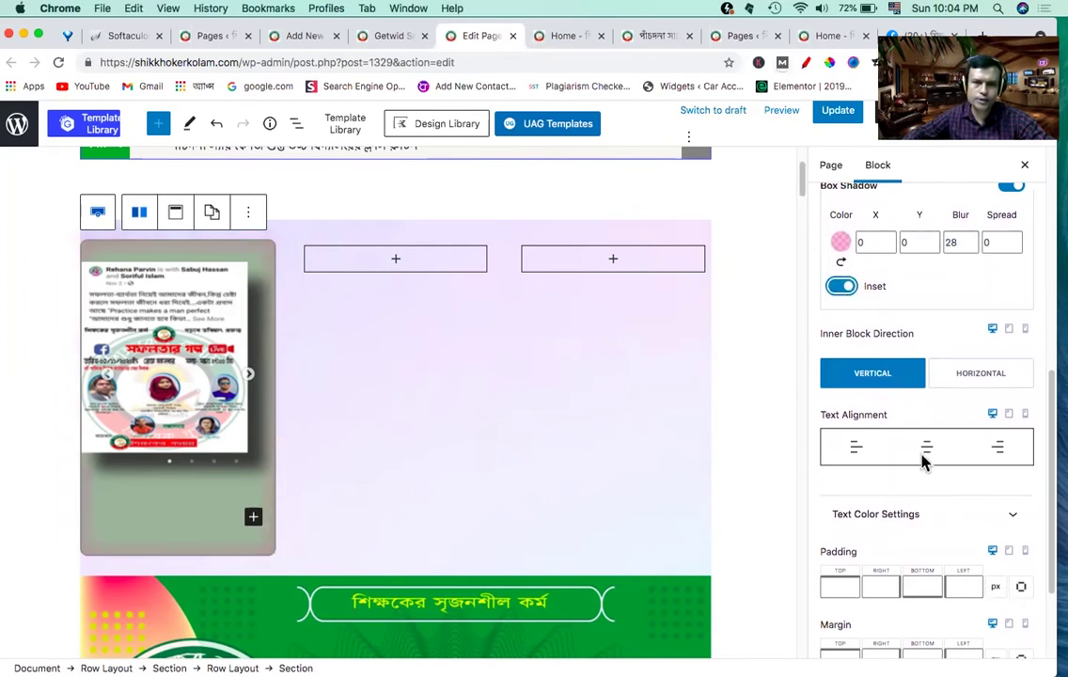
pyautogui.scroll(2, 916, 432)
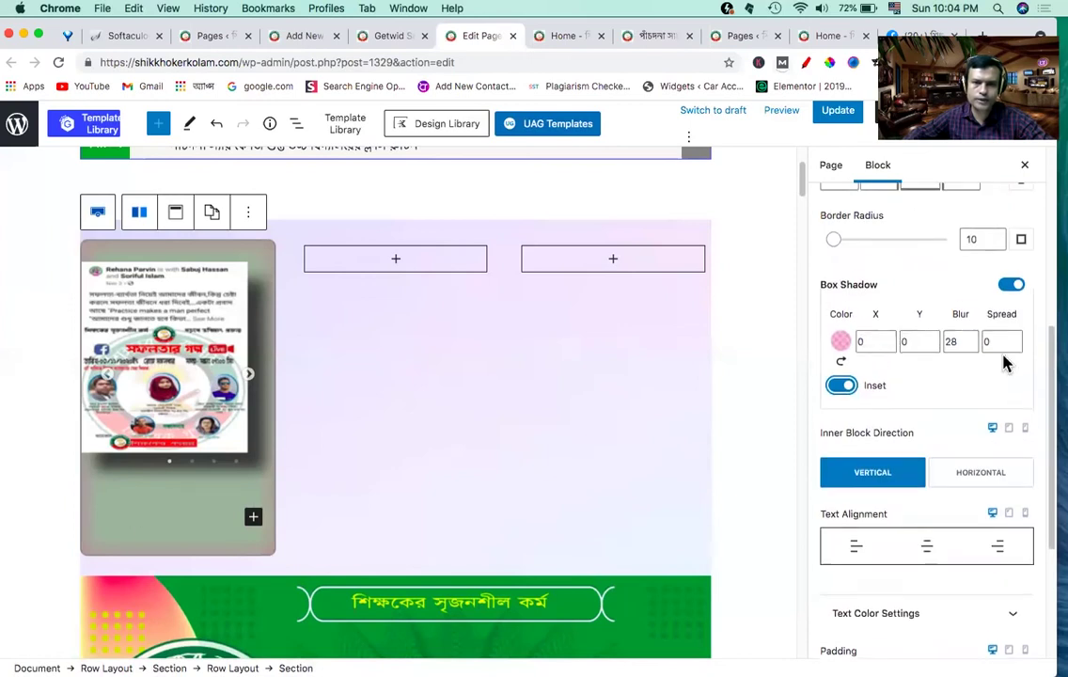
pyautogui.click(843, 386)
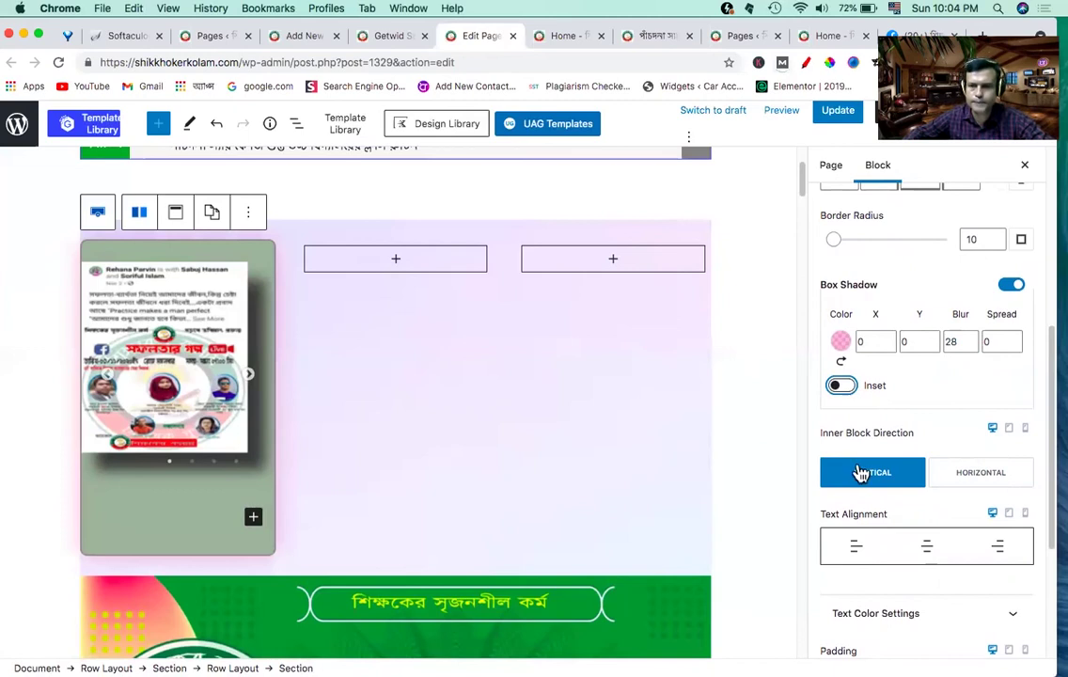
pyautogui.scroll(-2, 861, 472)
pyautogui.scroll(-1, 862, 472)
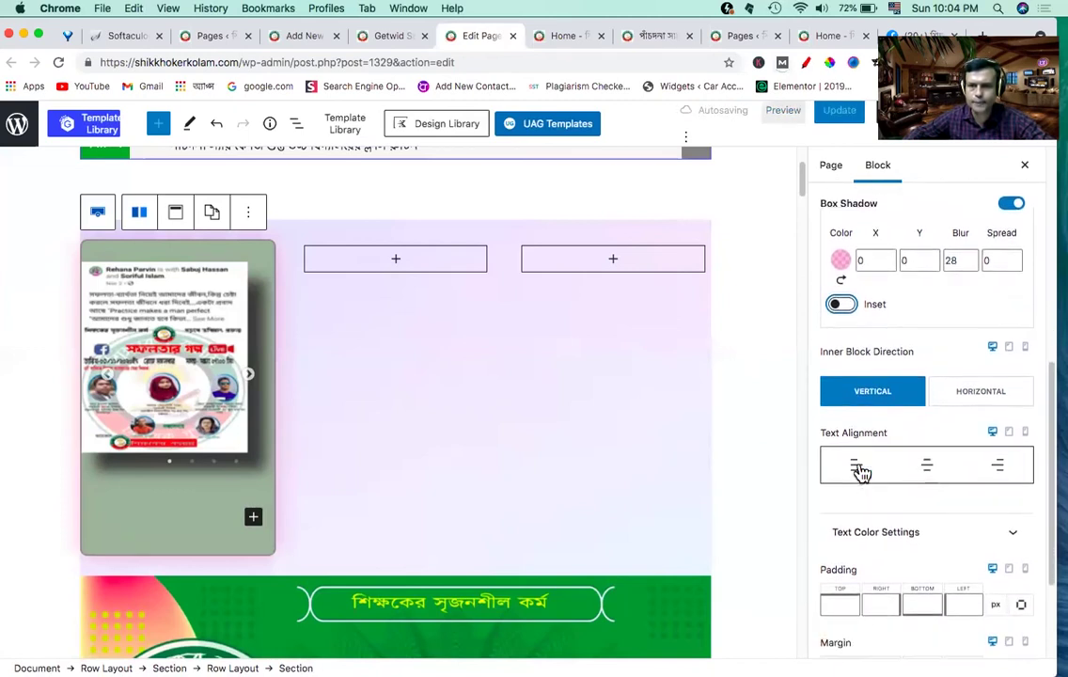
pyautogui.scroll(-5, 863, 480)
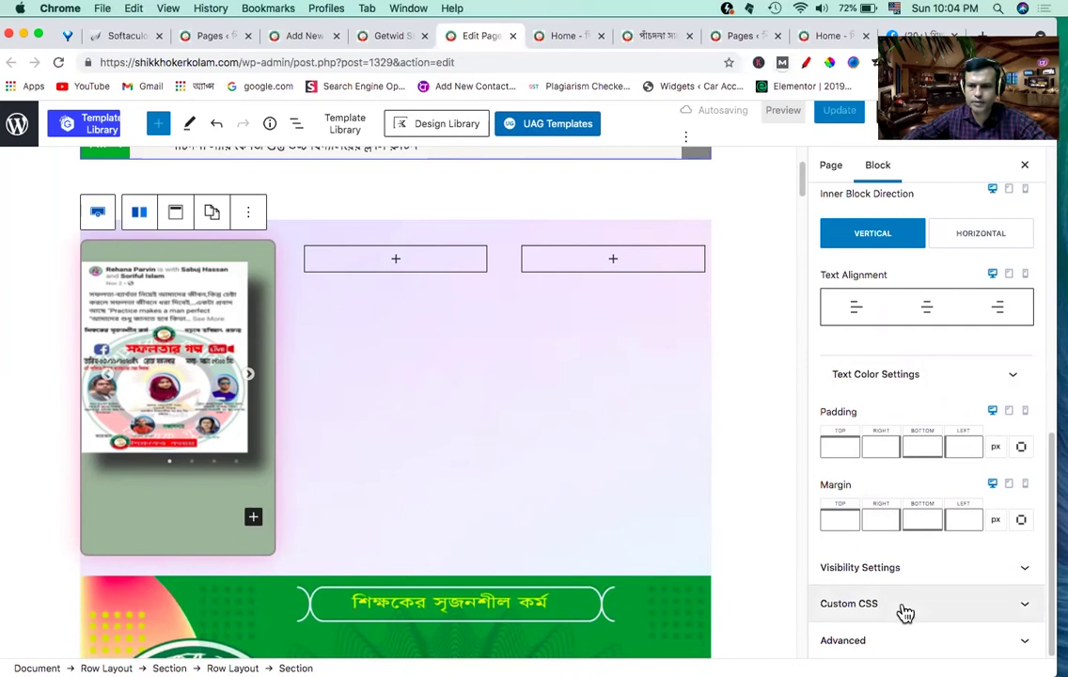
pyautogui.scroll(8, 904, 609)
pyautogui.scroll(5, 882, 553)
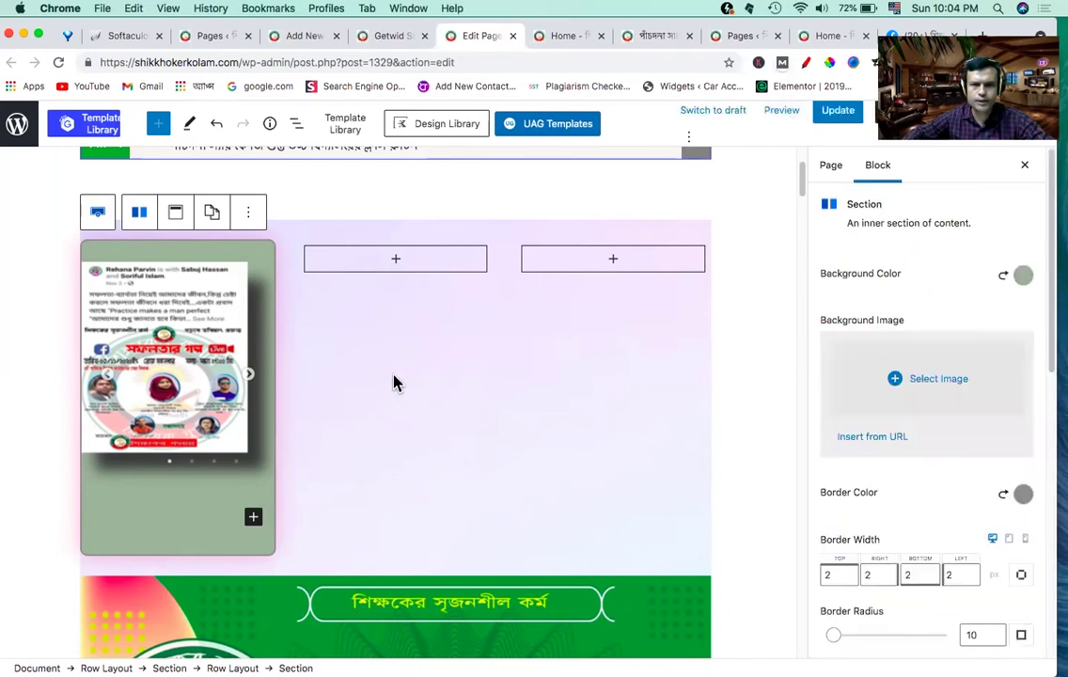
# Step: Select the second column's section, and from there the Row Layout block that holds all three columns
pyautogui.click(339, 374)
pyautogui.scroll(4, 179, 301)
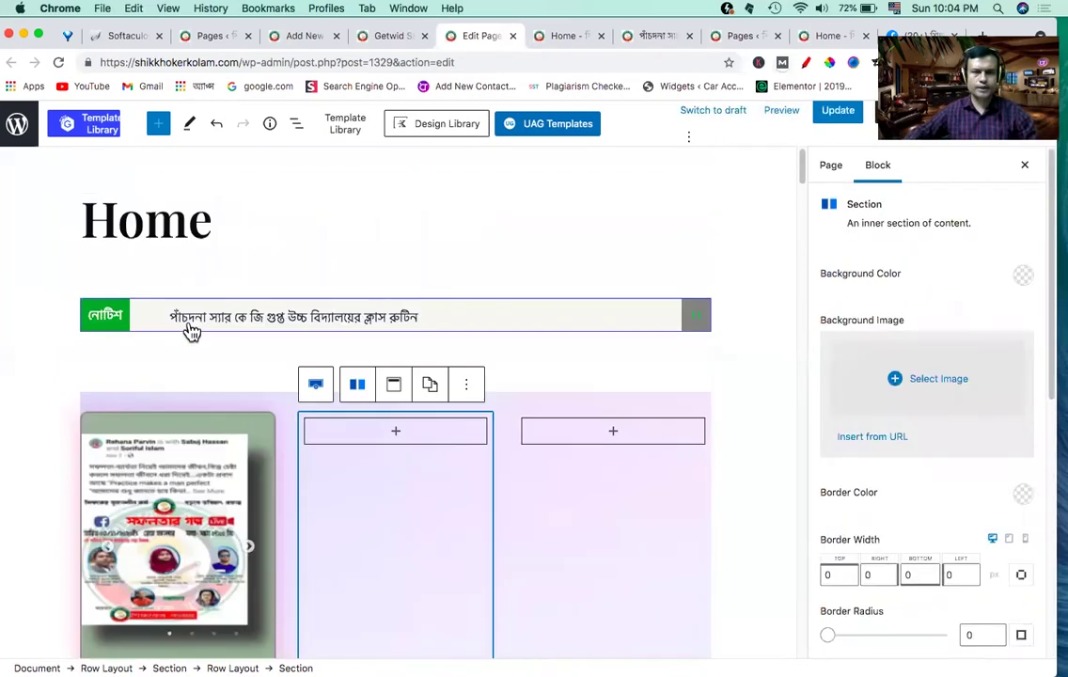
pyautogui.scroll(-1, 205, 423)
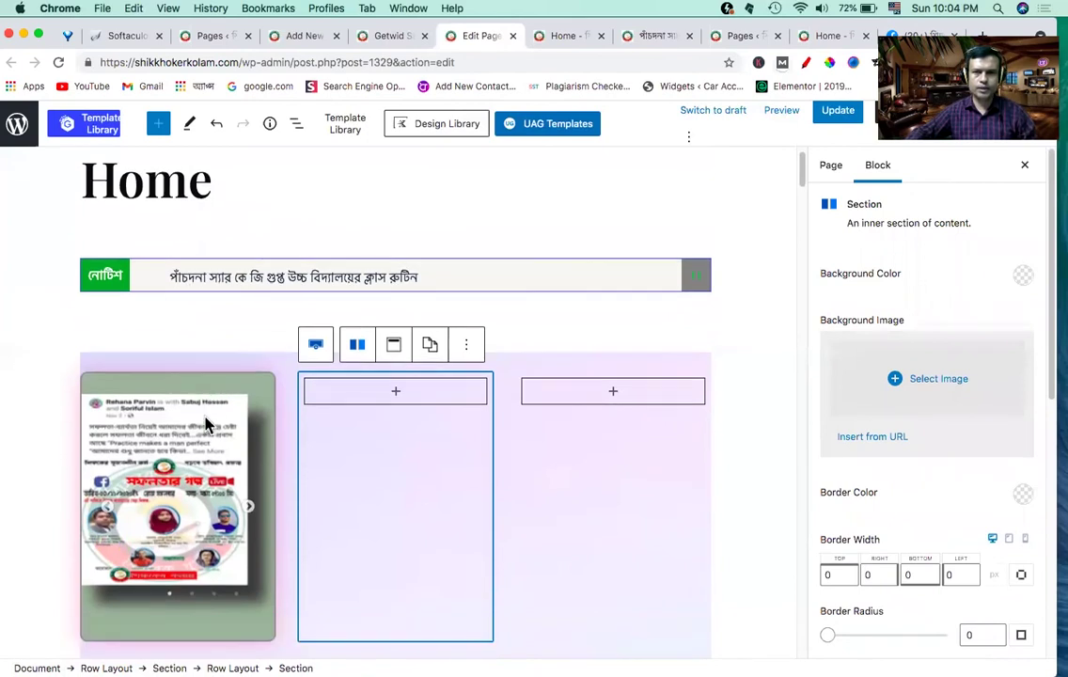
pyautogui.click(166, 354)
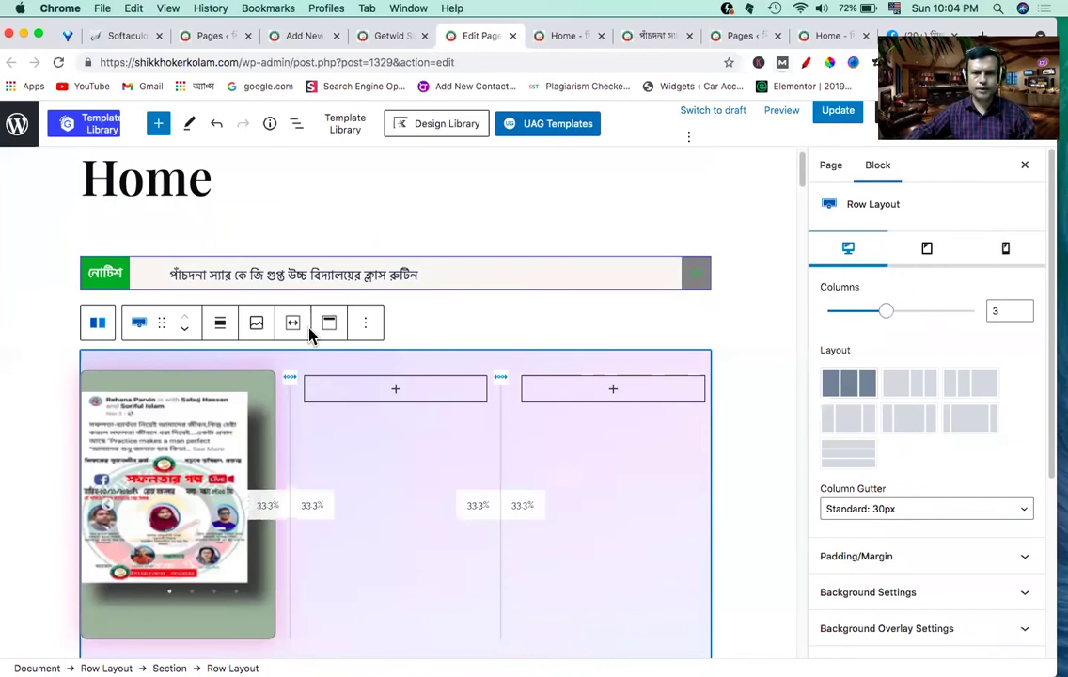
pyautogui.scroll(-1, 310, 336)
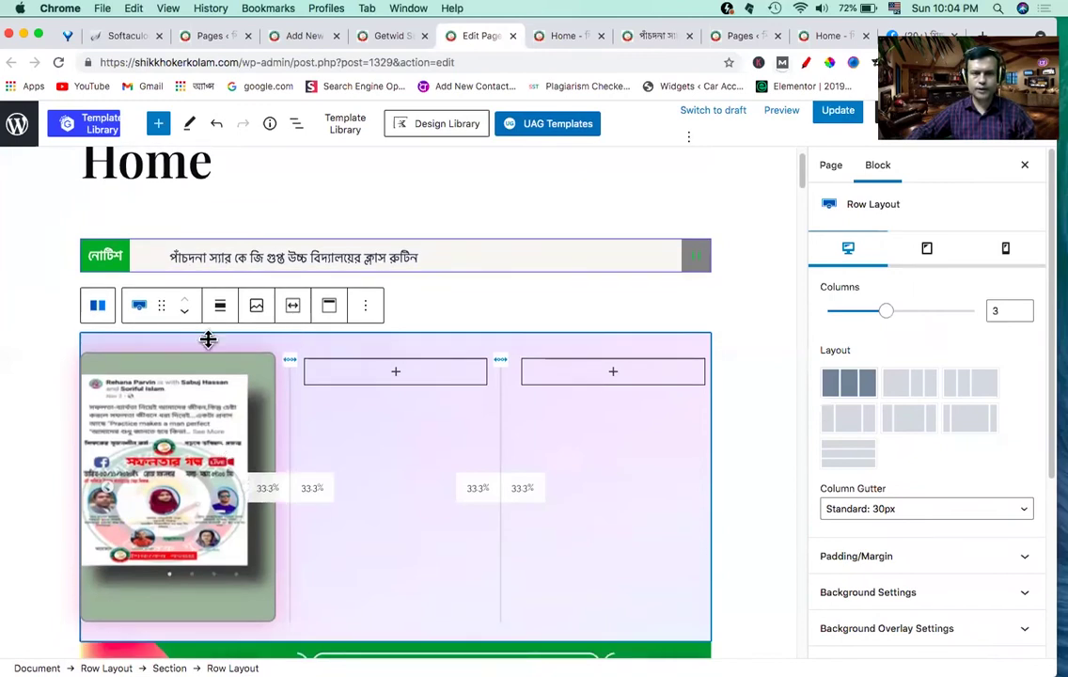
pyautogui.scroll(-3, 357, 520)
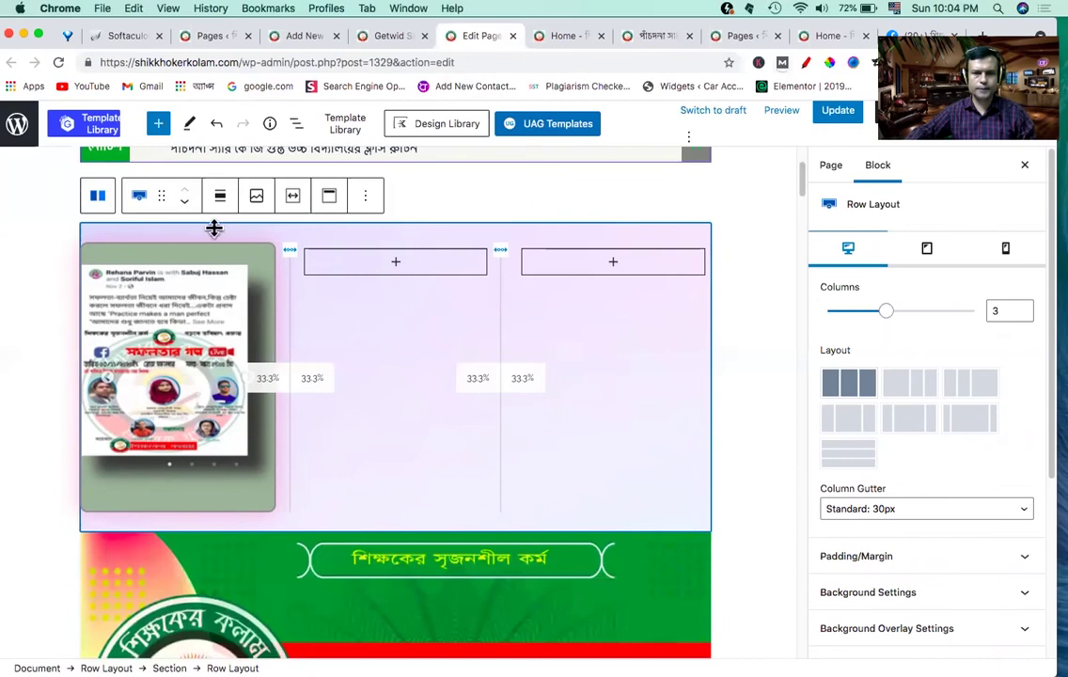
pyautogui.click(621, 500)
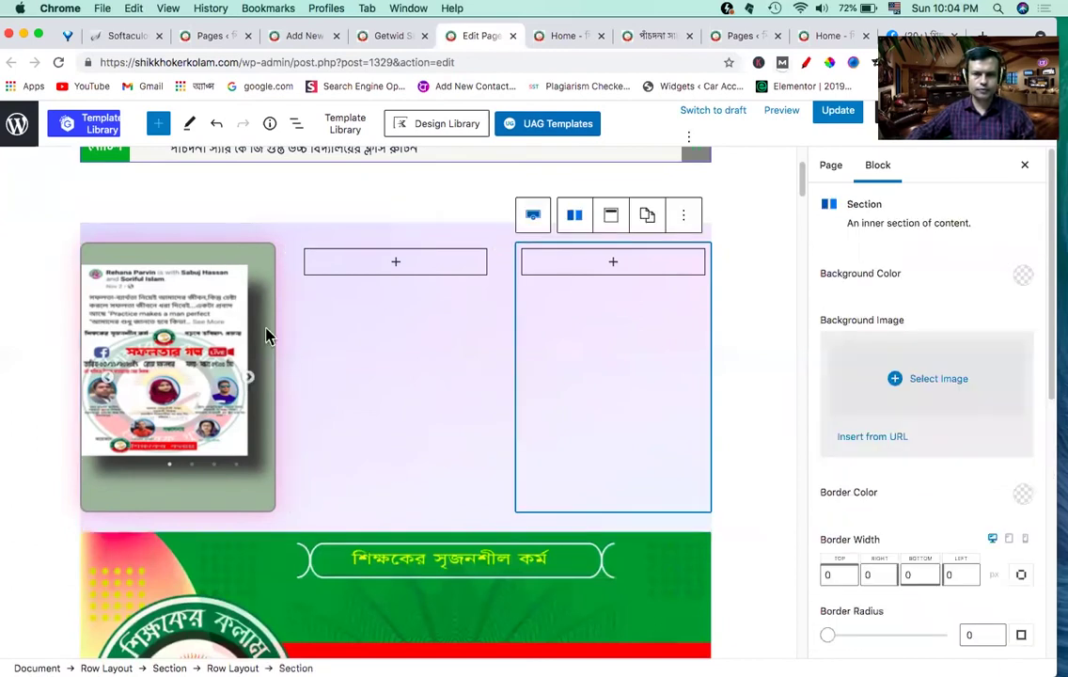
pyautogui.scroll(3, 266, 336)
pyautogui.click(264, 323)
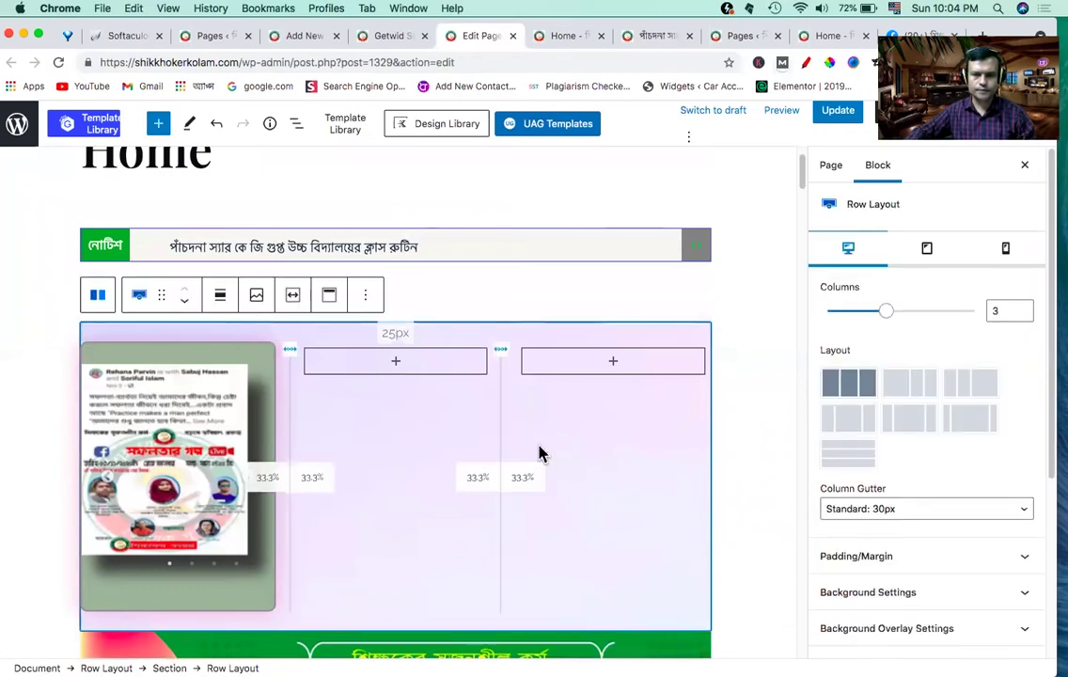
pyautogui.scroll(-5, 658, 428)
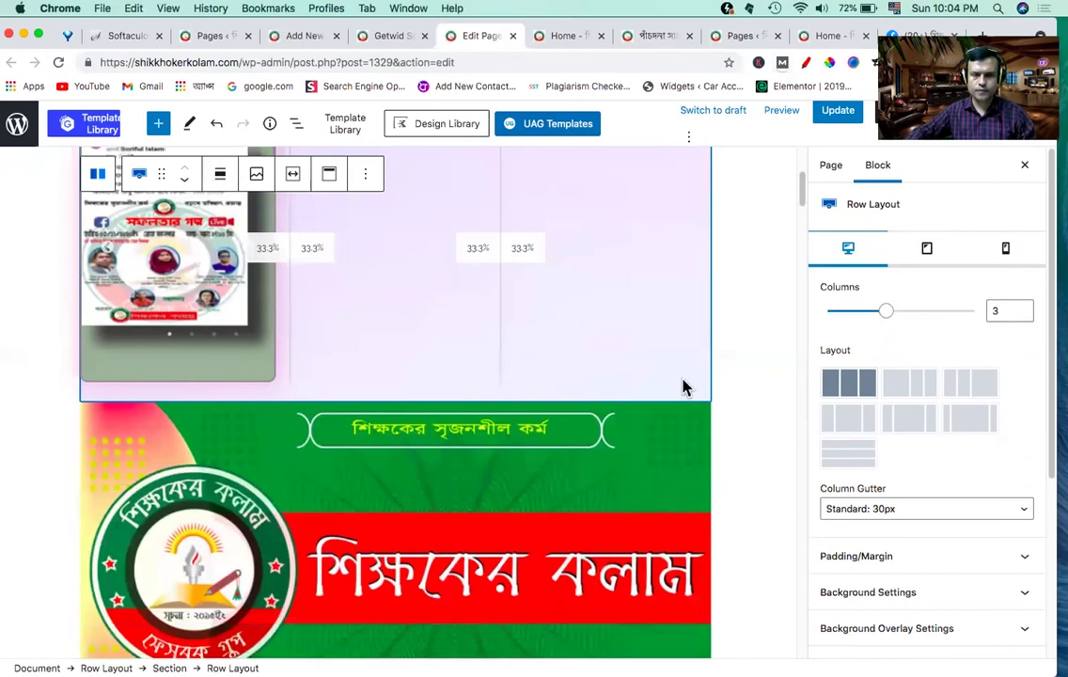
pyautogui.click(684, 387)
pyautogui.click(667, 393)
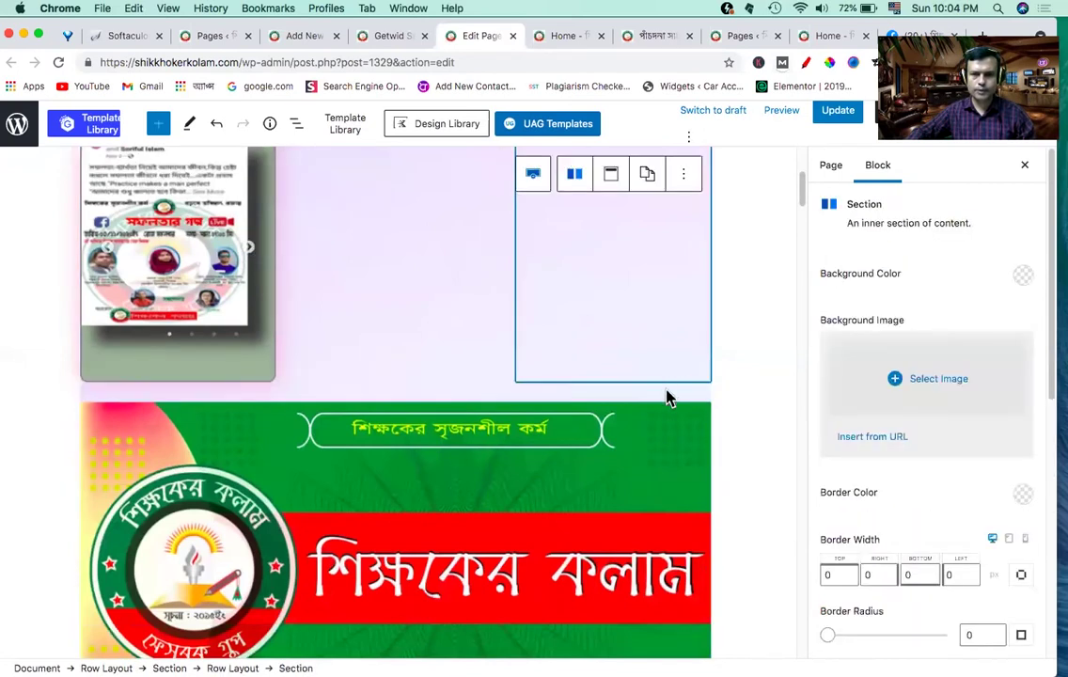
pyautogui.click(667, 390)
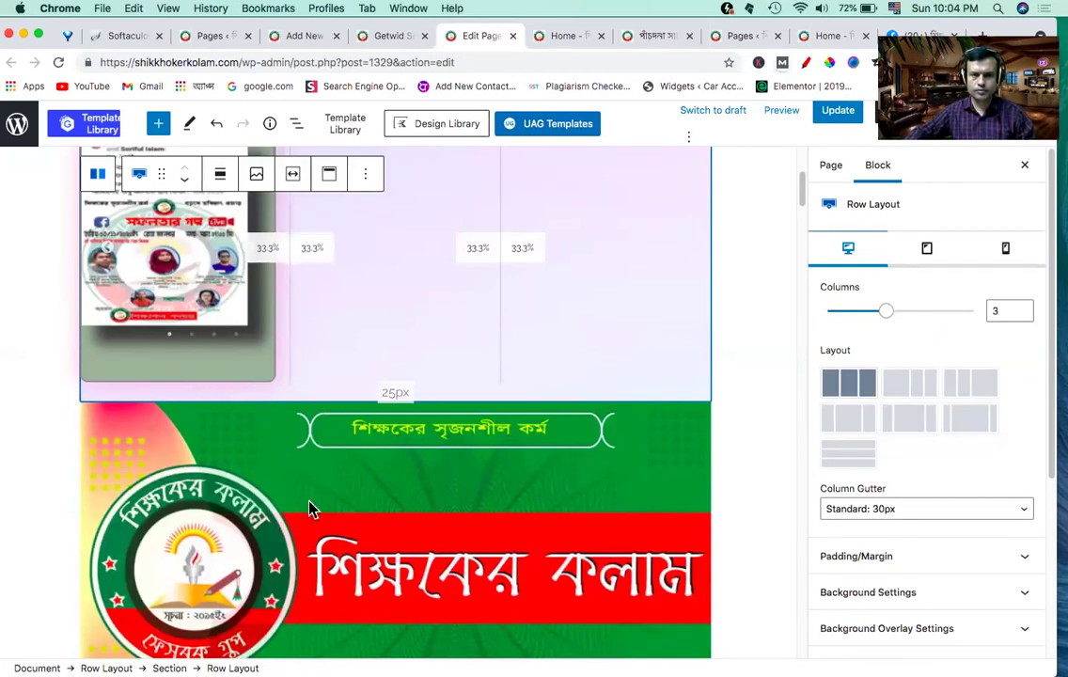
# Step: Insert an empty paragraph block directly before the three-column Row Layout
pyautogui.scroll(3, 310, 507)
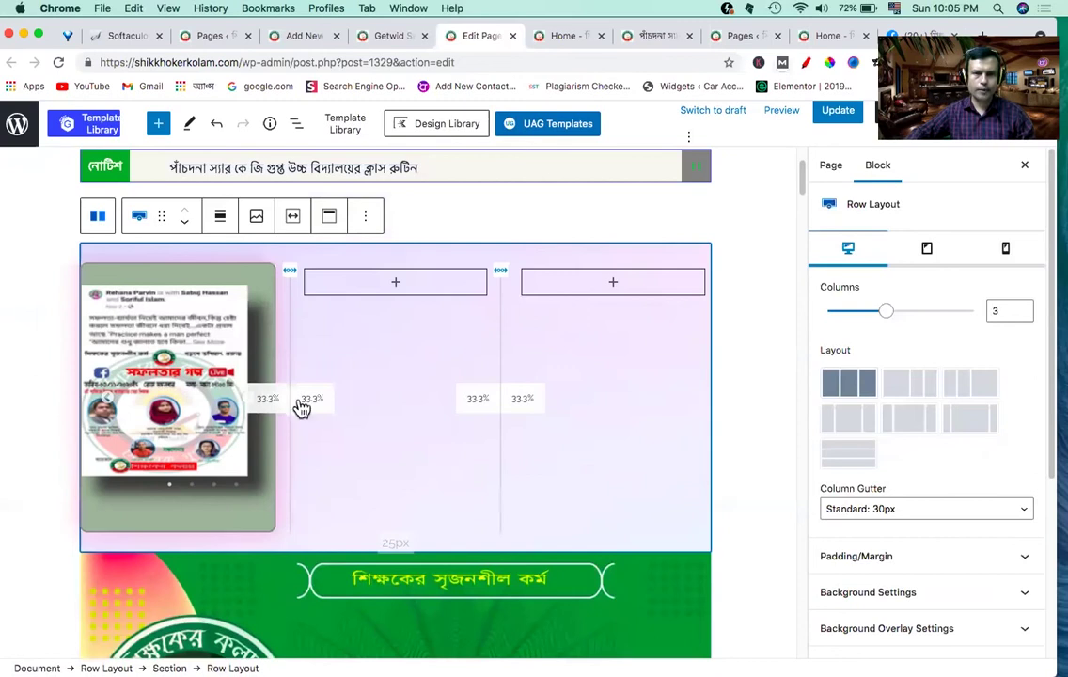
pyautogui.scroll(3, 301, 407)
pyautogui.click(365, 365)
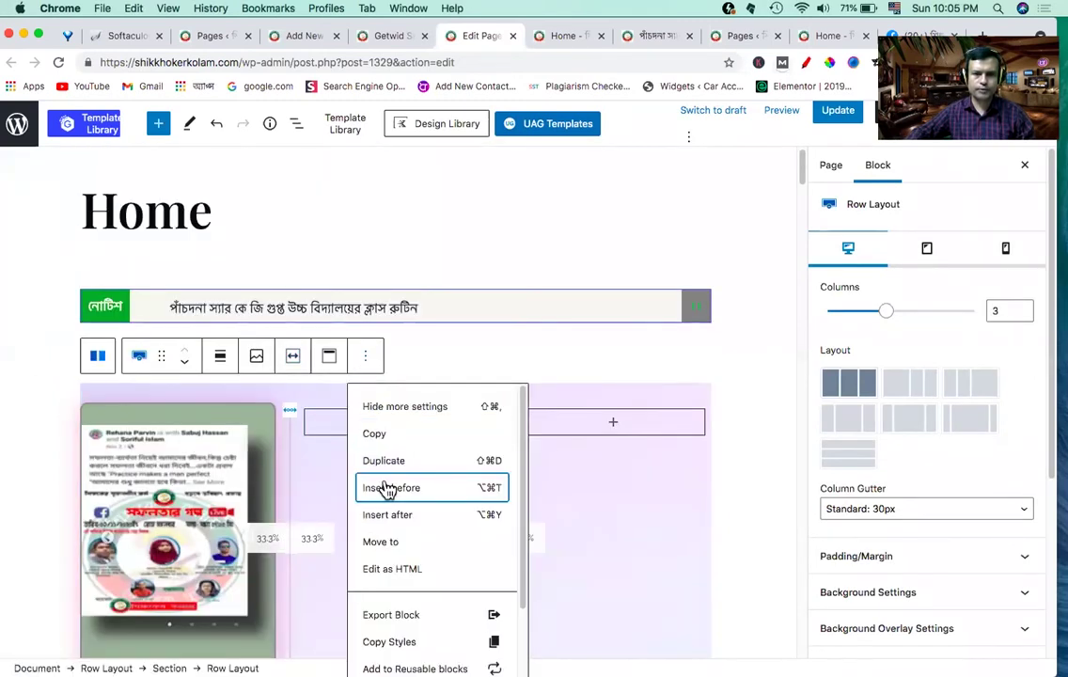
pyautogui.click(388, 490)
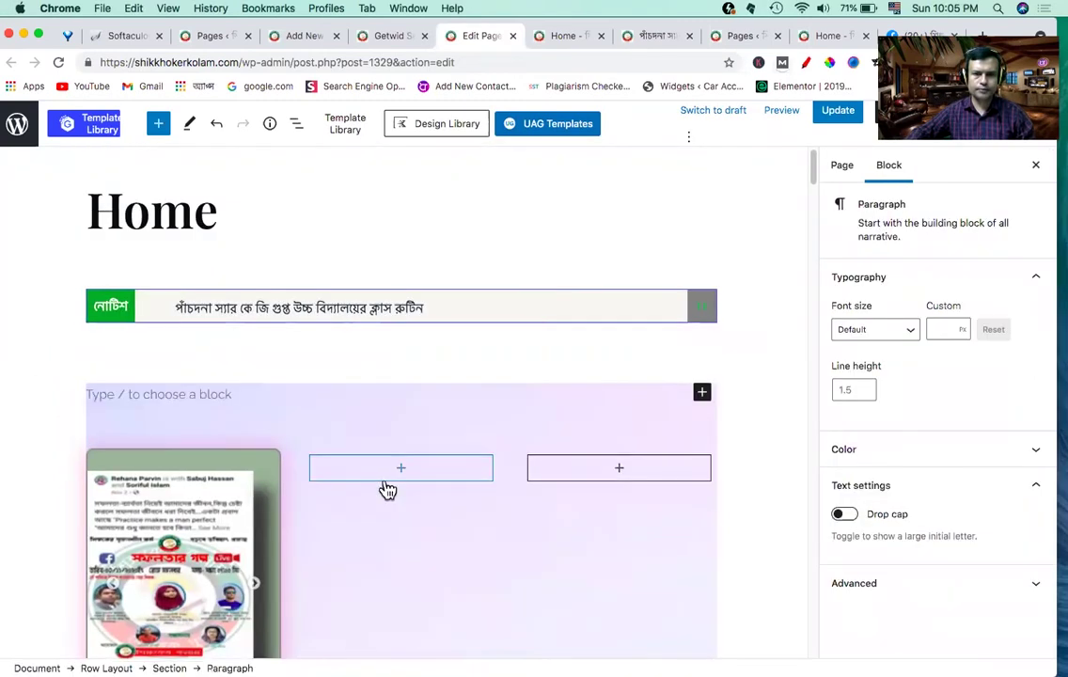
# Step: Search the available blocks for "head" and put the Advanced Heading block with heading, description and separator above the three columns
pyautogui.click(701, 392)
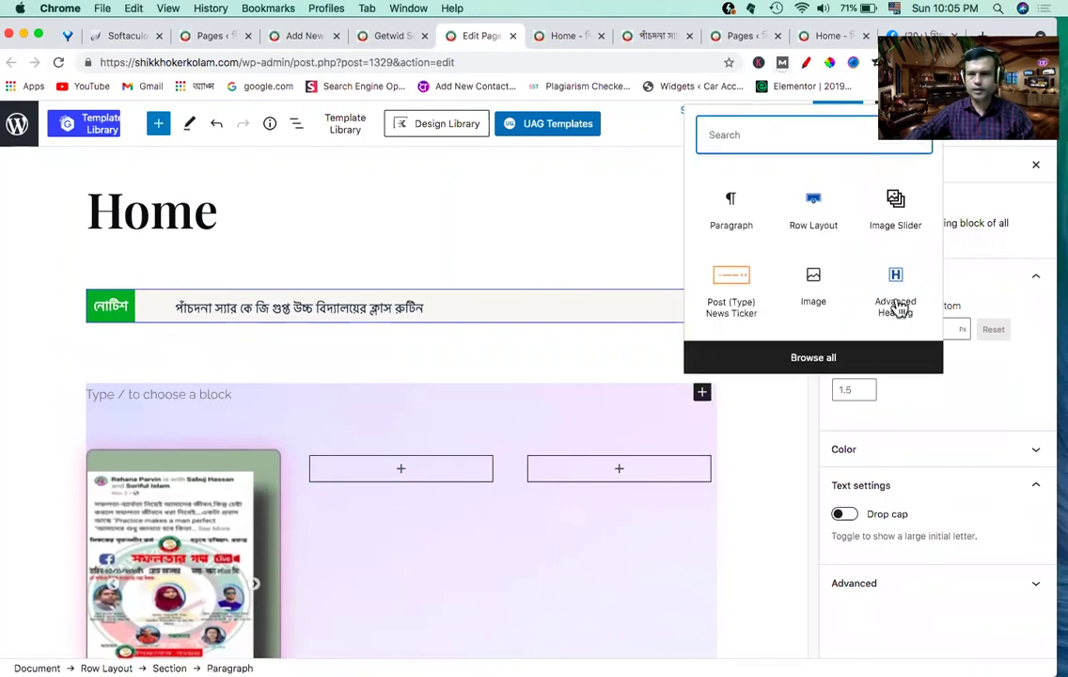
pyautogui.click(755, 134)
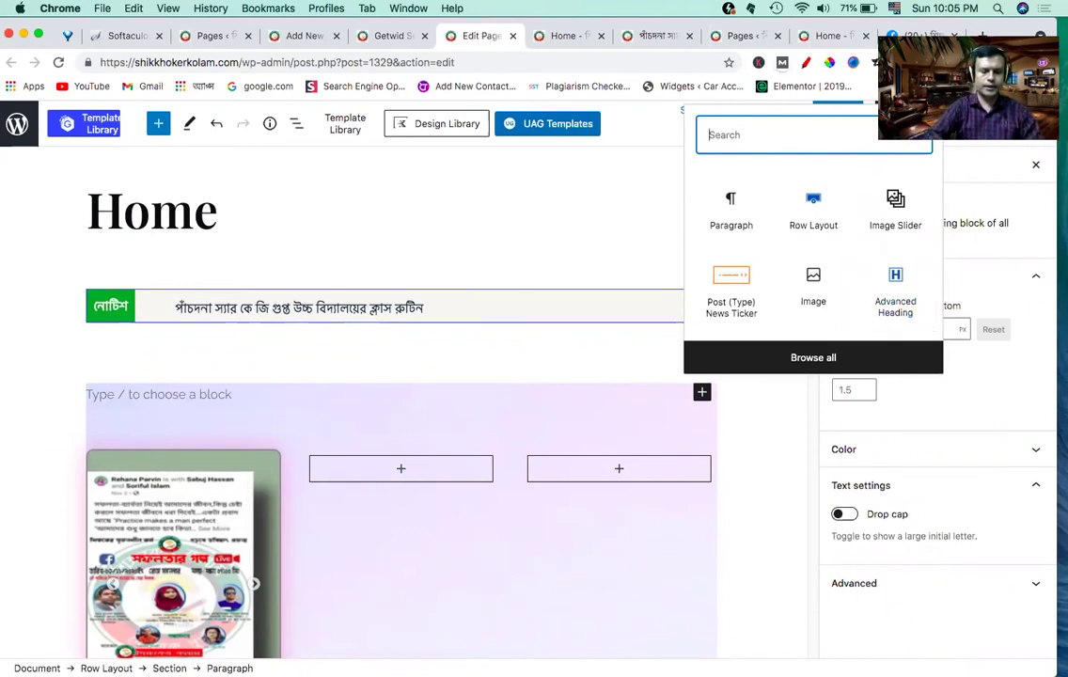
pyautogui.write('head')
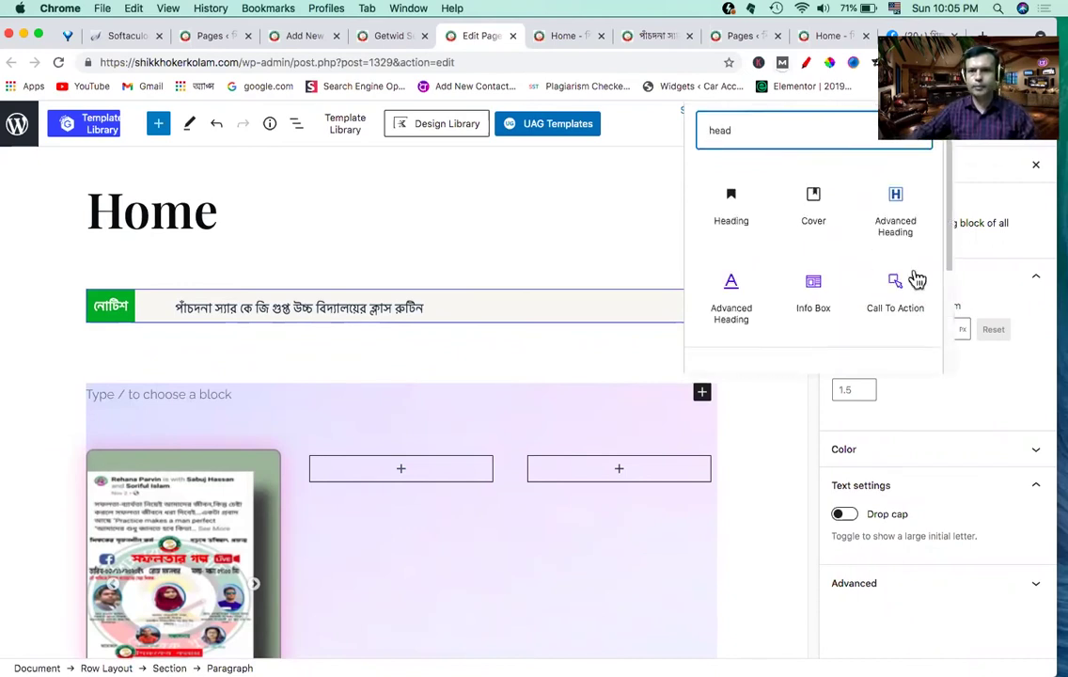
pyautogui.click(739, 294)
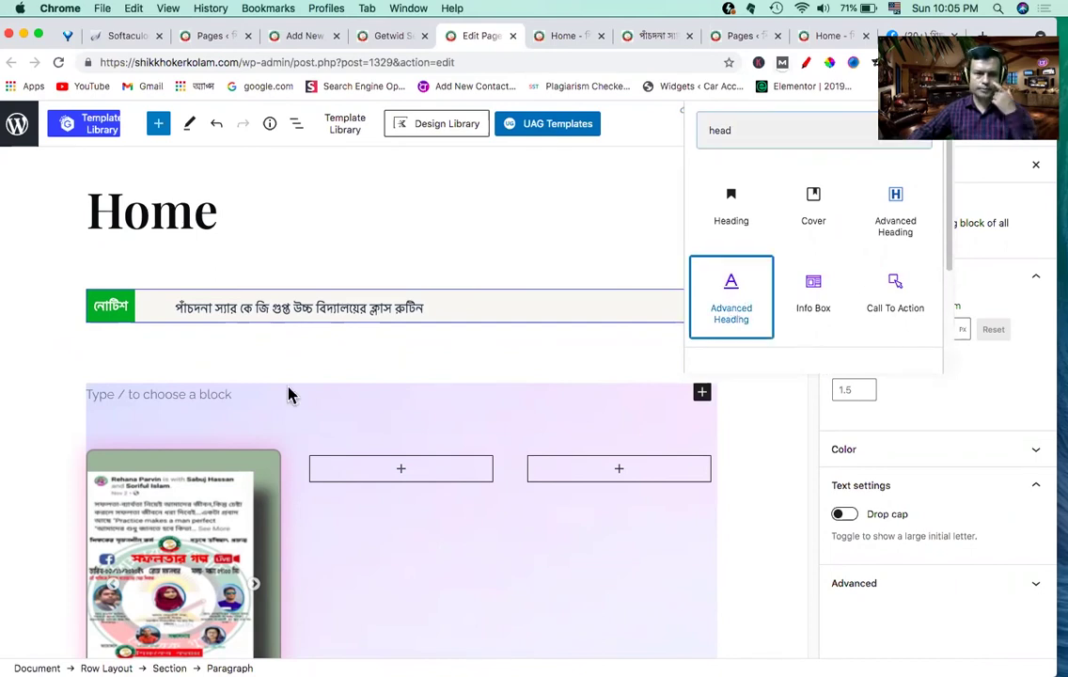
pyautogui.click(368, 437)
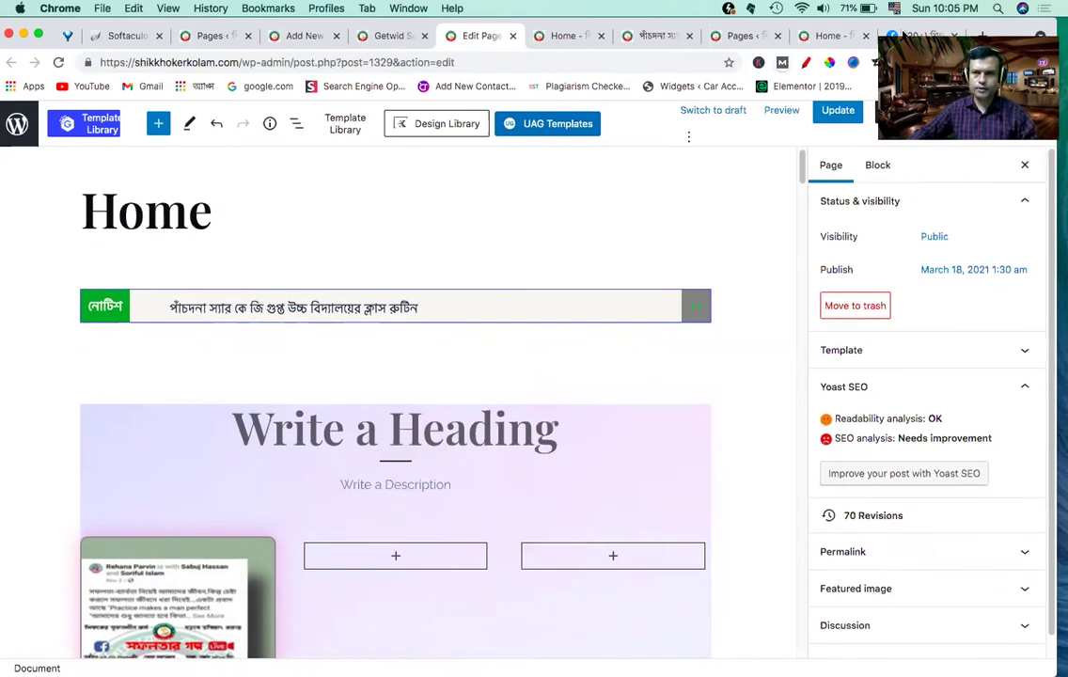
# Step: Place the cursor in the new block's heading text, switch the keyboard input source to Bengali, and remove the trial letters
pyautogui.click(894, 8)
pyautogui.click(275, 431)
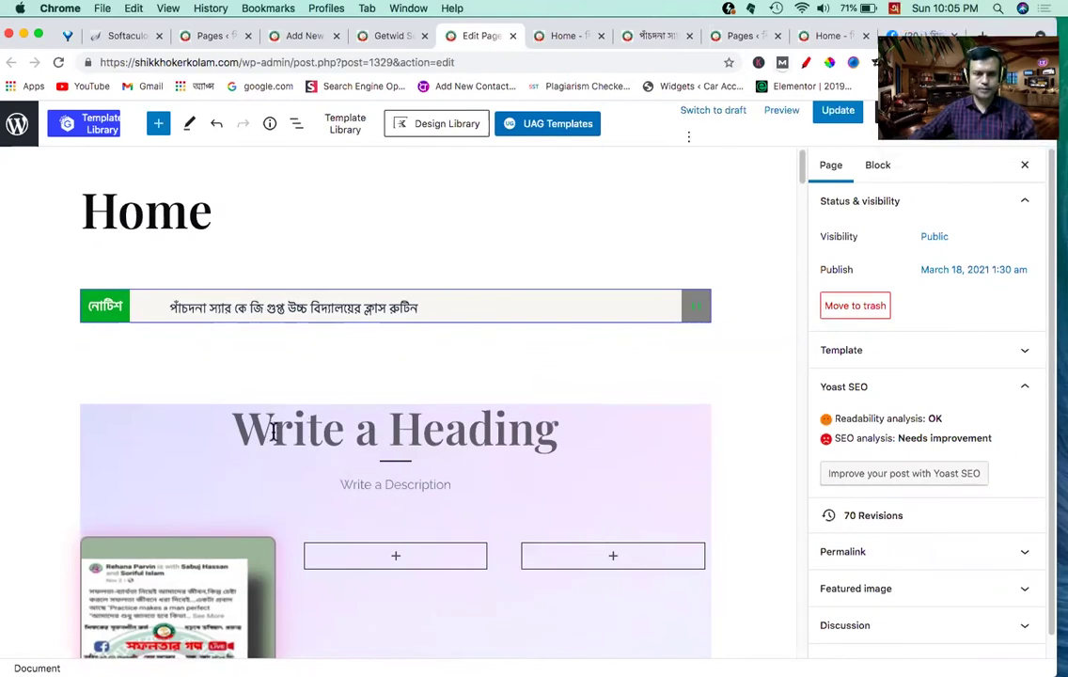
pyautogui.click(273, 431)
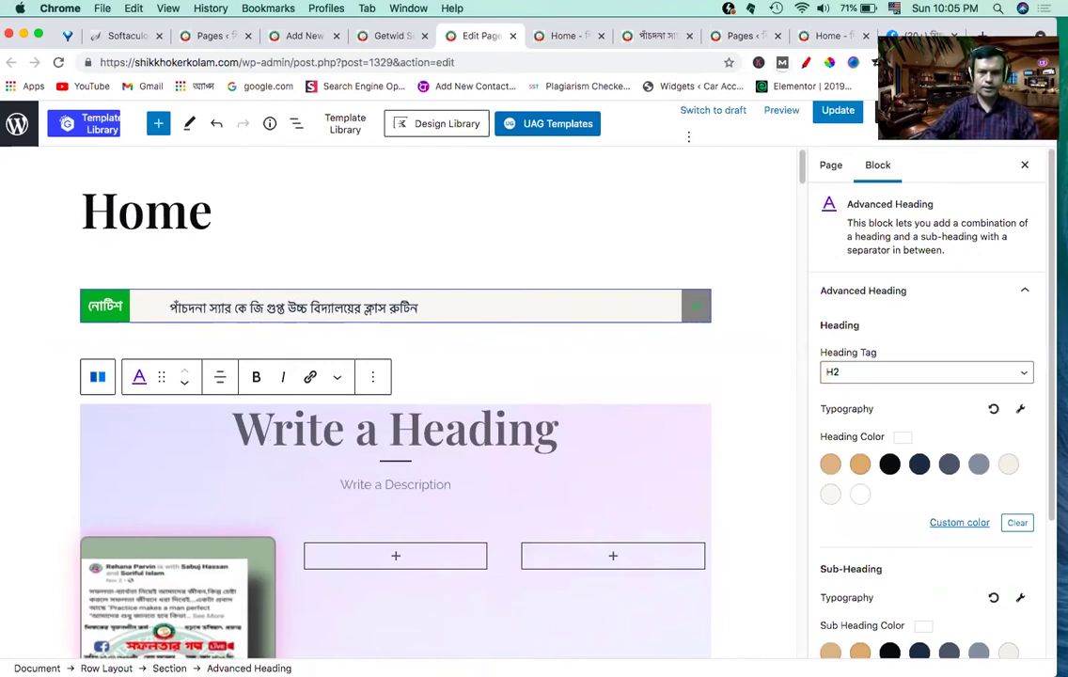
pyautogui.write('e')
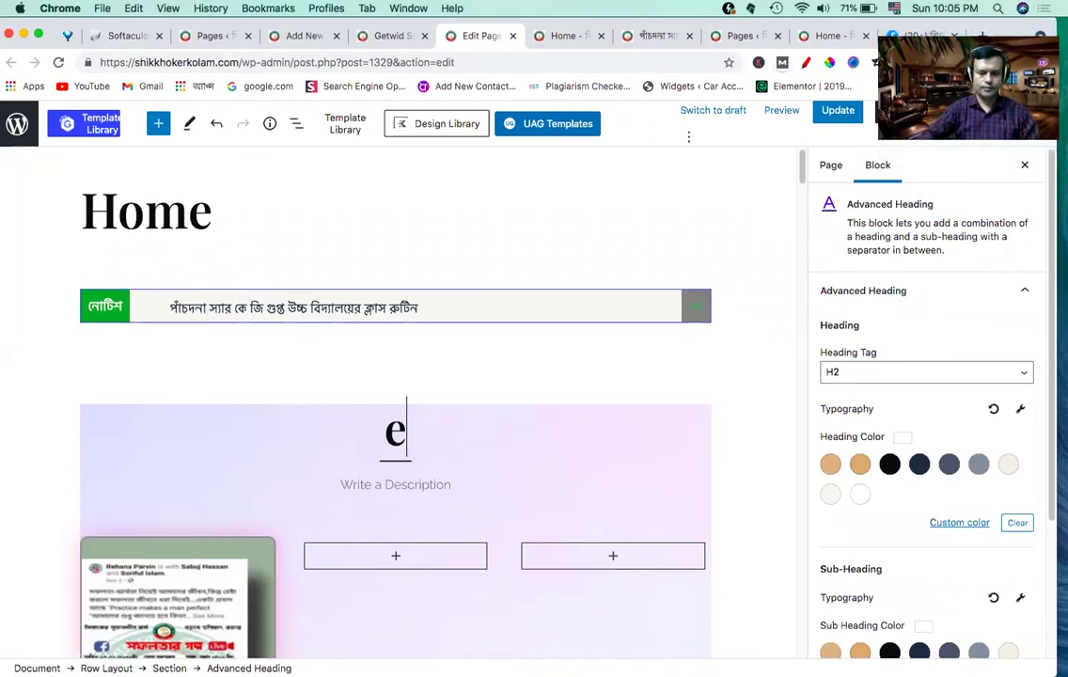
pyautogui.press('BackSpace')
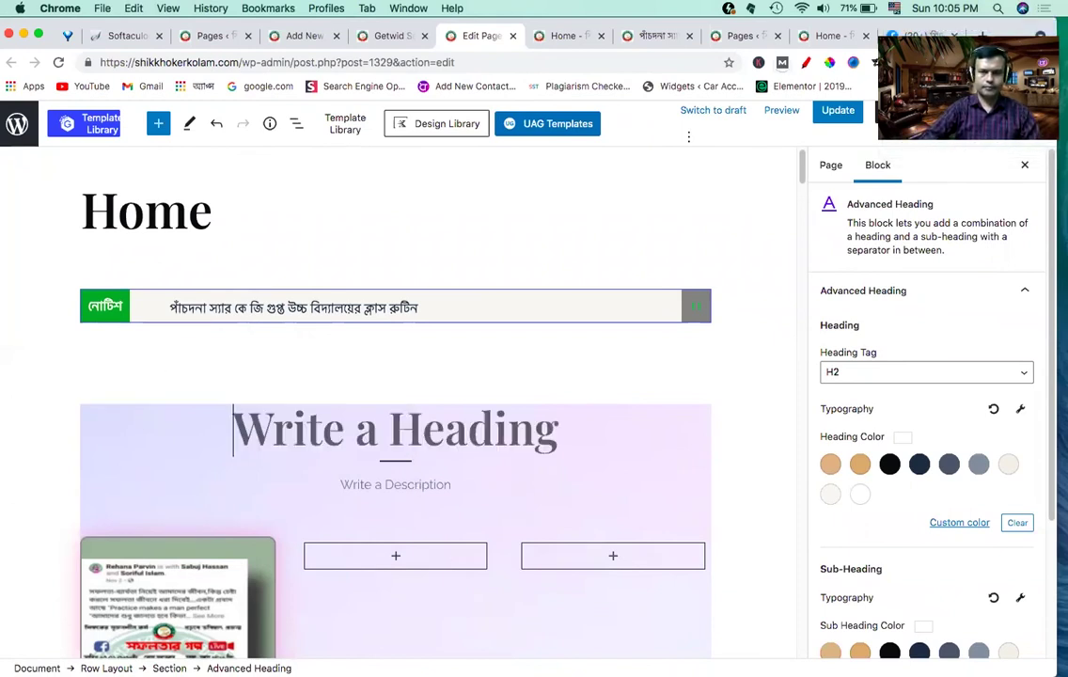
pyautogui.write('e')
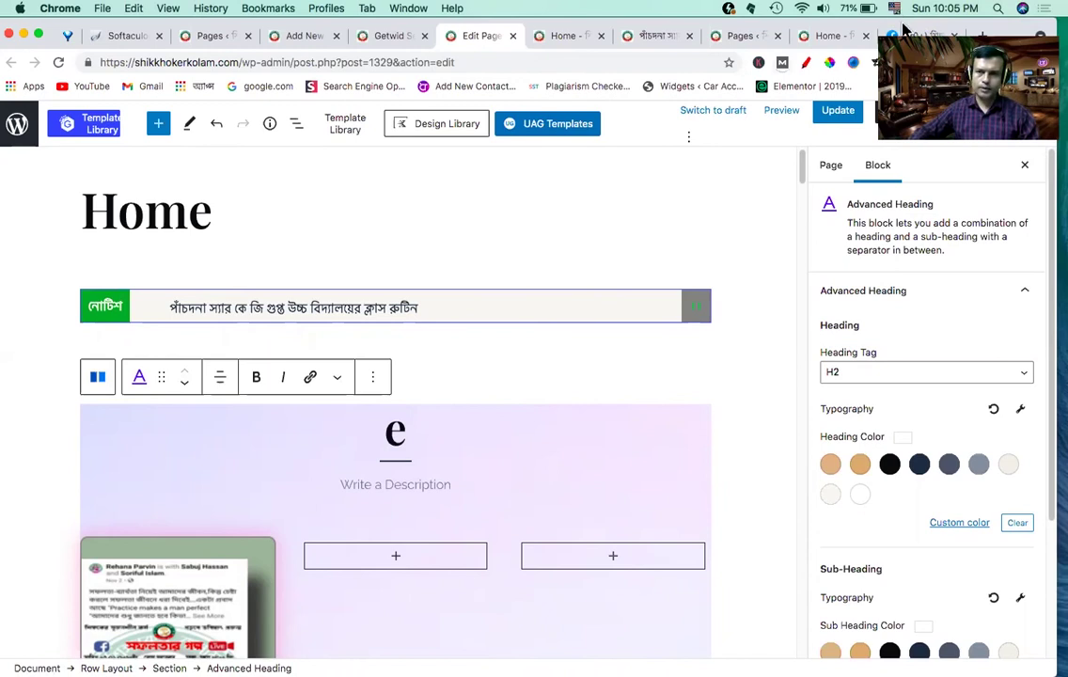
pyautogui.click(894, 9)
pyautogui.click(949, 27)
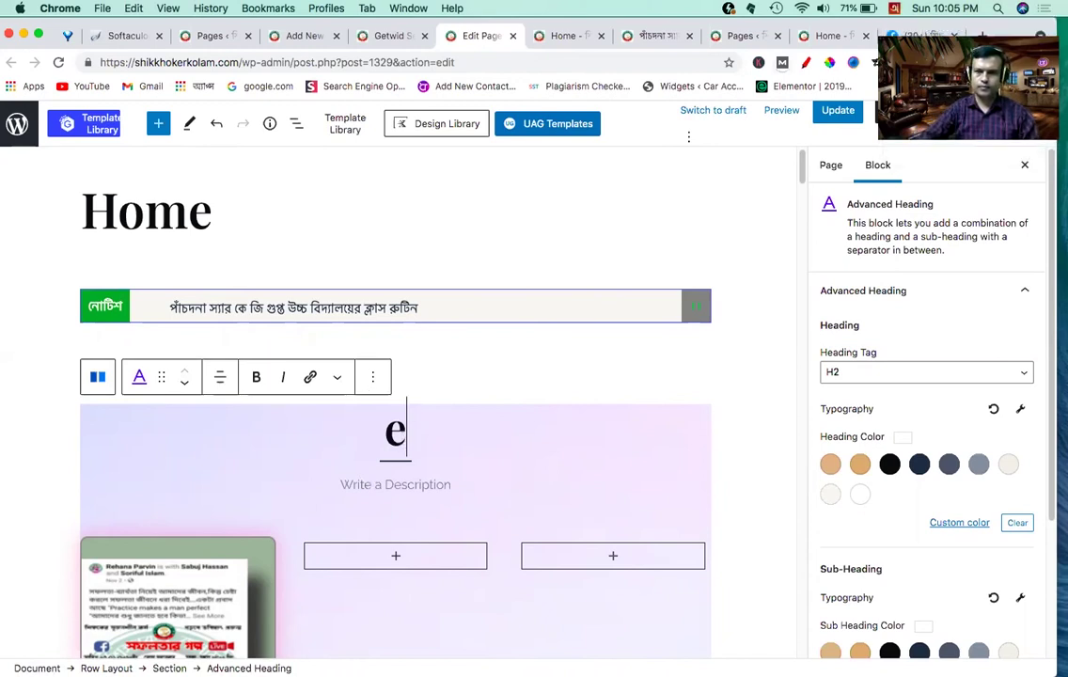
pyautogui.press('BackSpace')
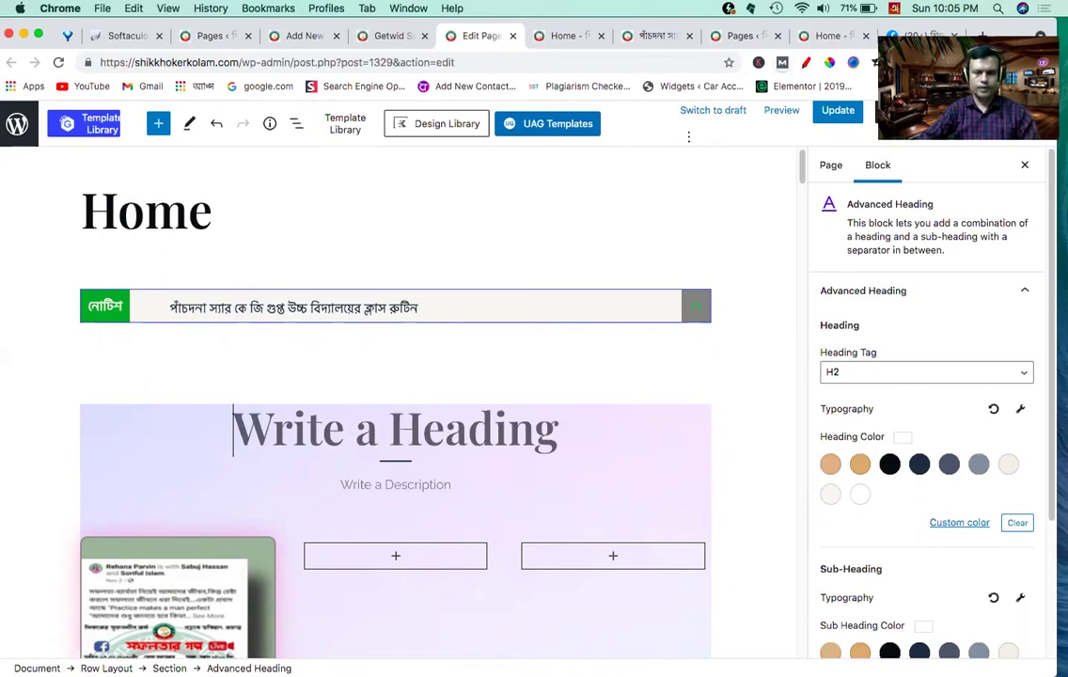
# Step: Enter "এই মাসের সেরা পারফর্মার" as the heading text above the three columns
pyautogui.write('ei')
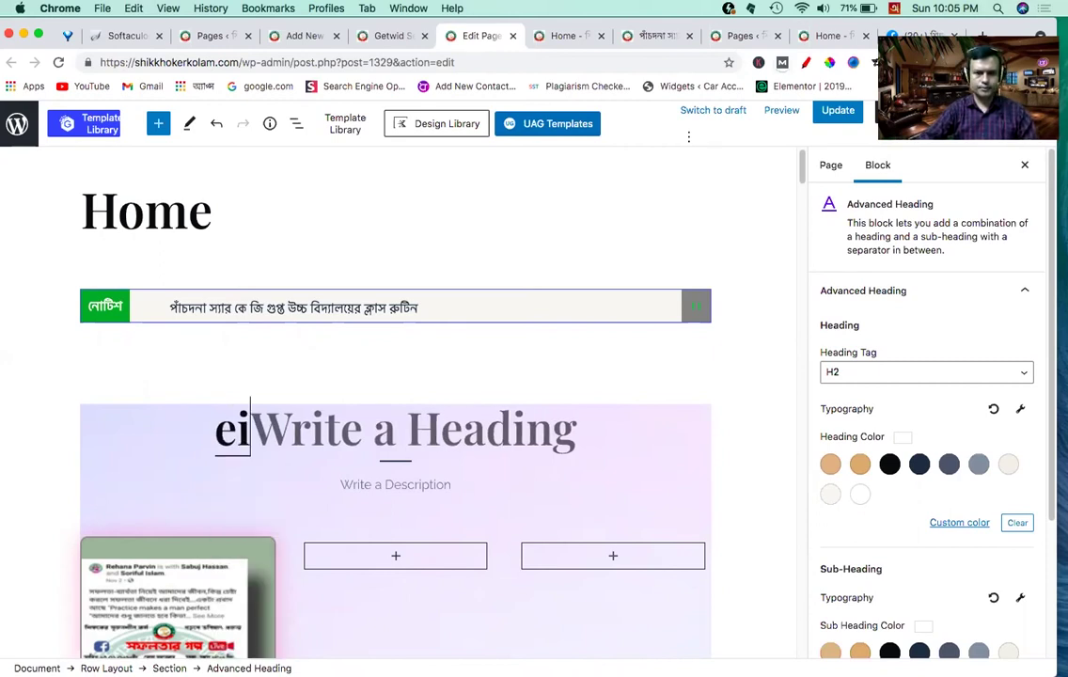
pyautogui.write(' m')
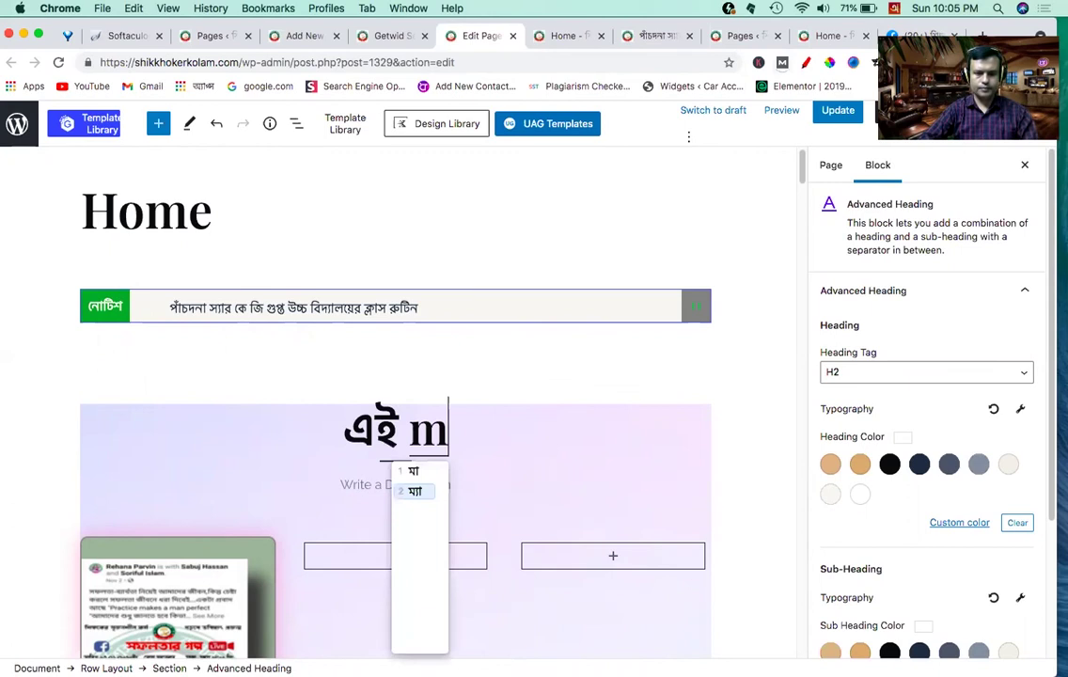
pyautogui.write('aser')
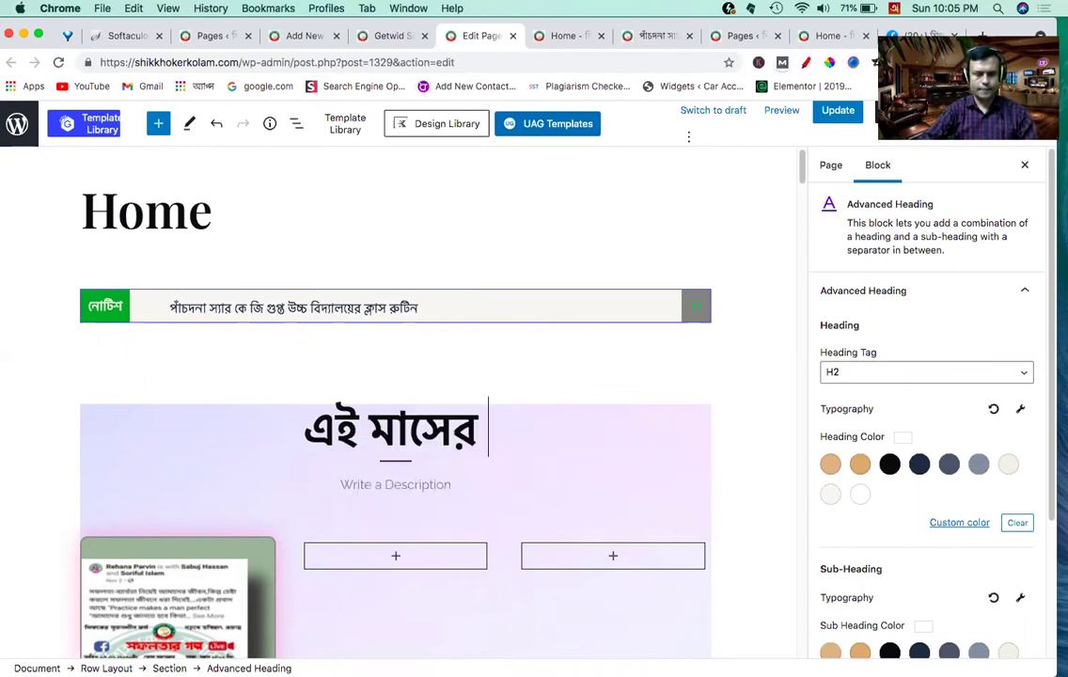
pyautogui.write(' se')
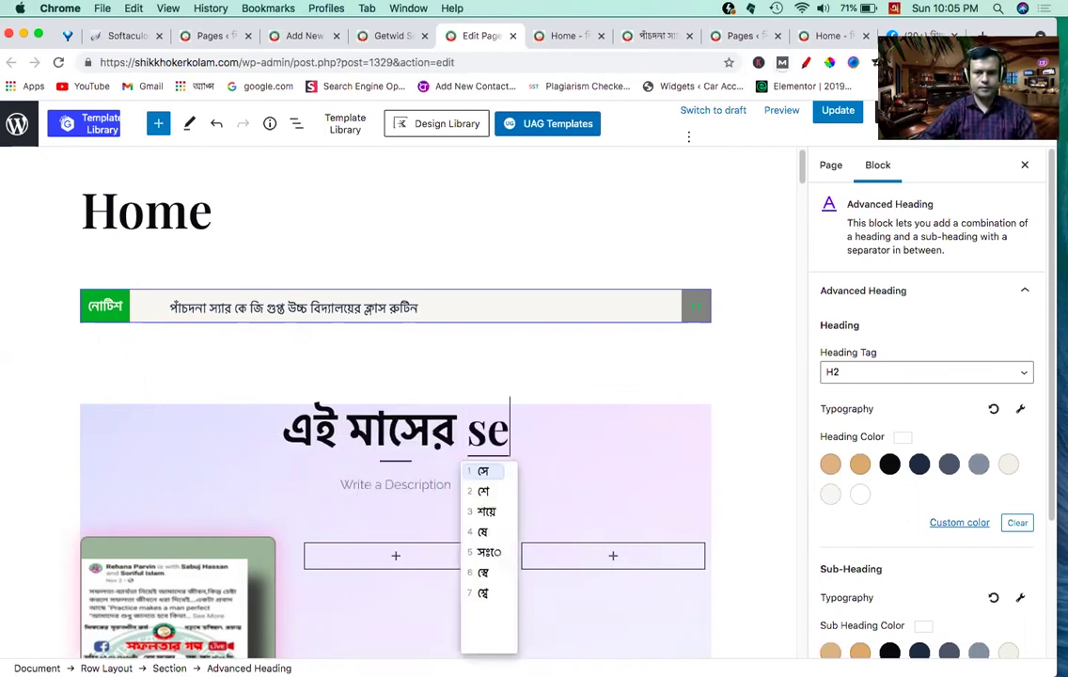
pyautogui.write('ra')
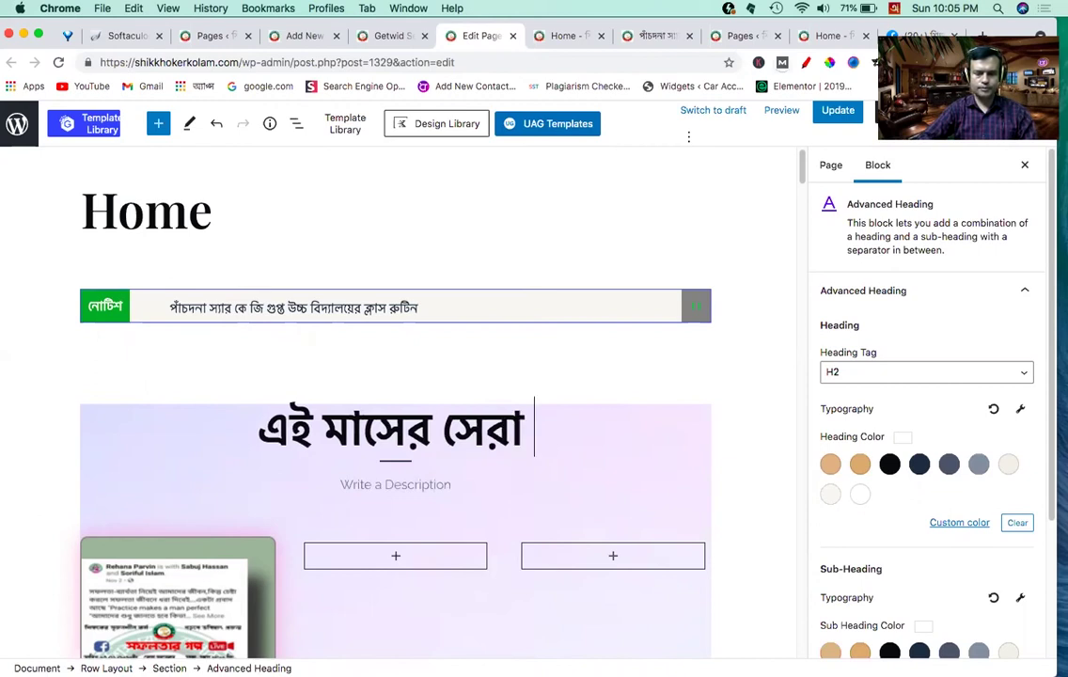
pyautogui.write(' par')
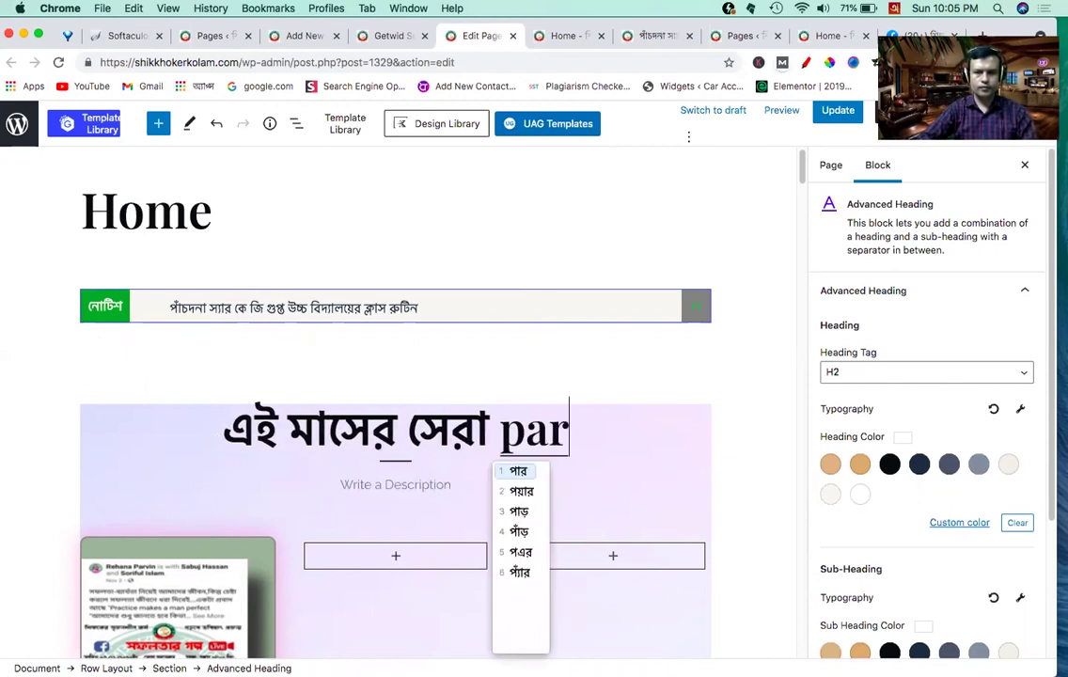
pyautogui.write('f')
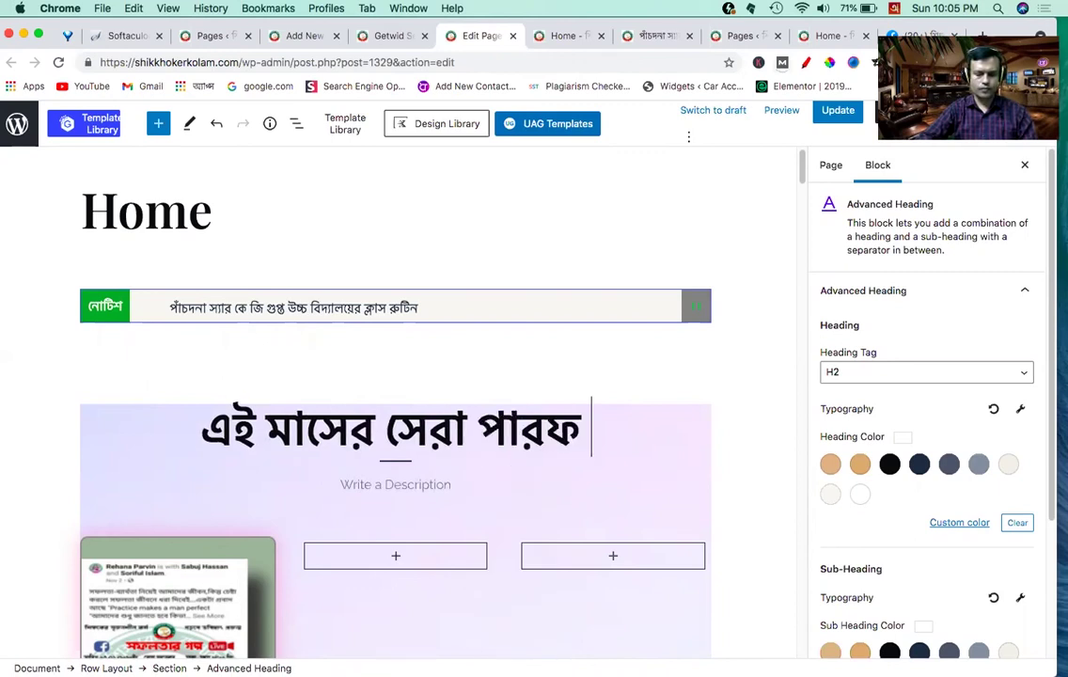
pyautogui.write(' rrmar')
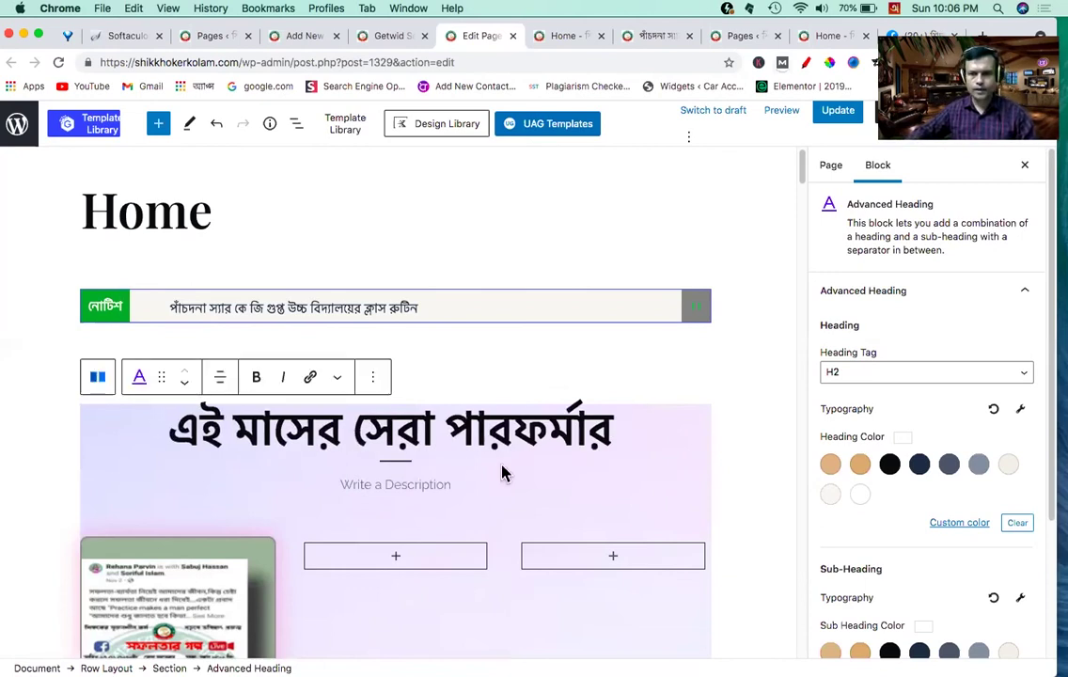
# Step: Set the heading tag of the Advanced Heading block to H3
pyautogui.scroll(-3, 503, 456)
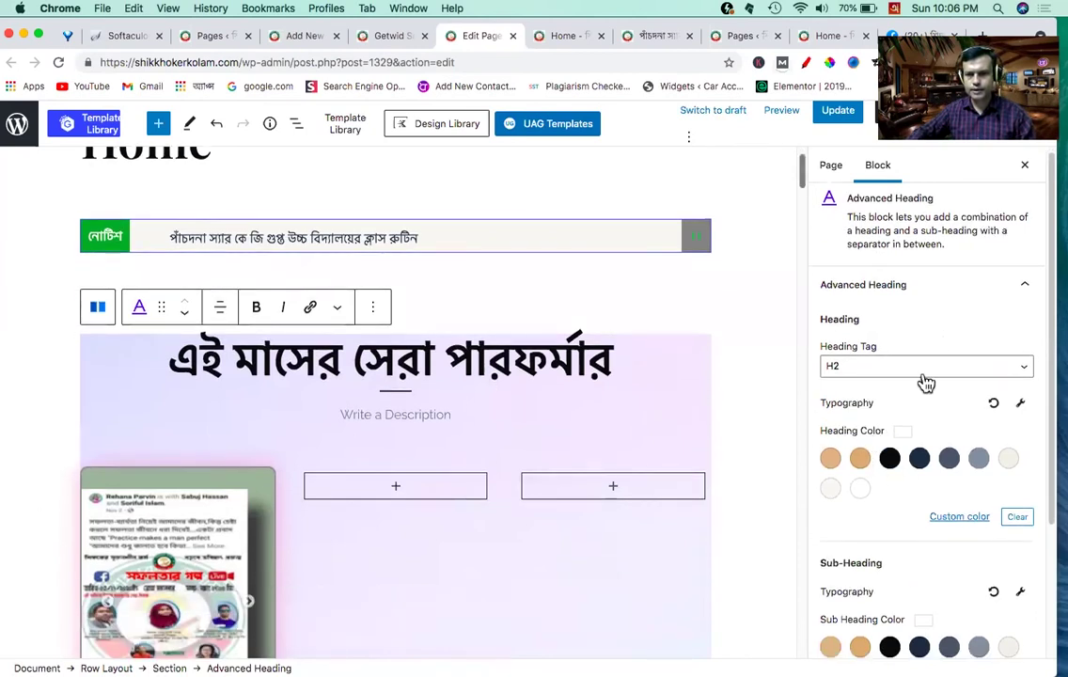
pyautogui.scroll(-3, 926, 381)
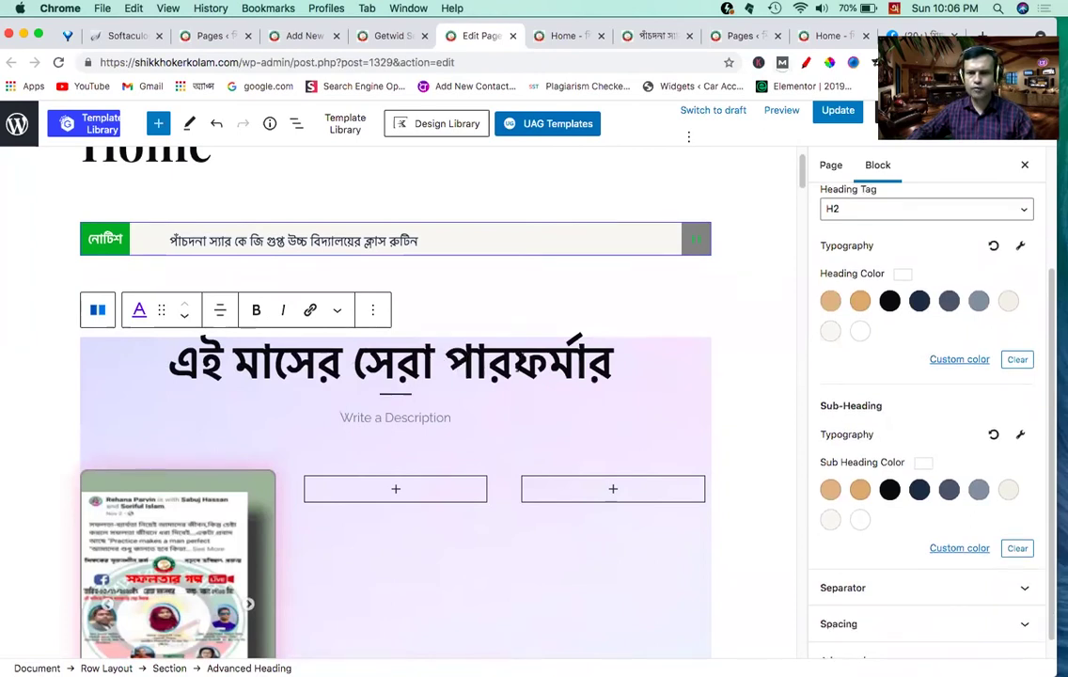
pyautogui.scroll(3, 894, 346)
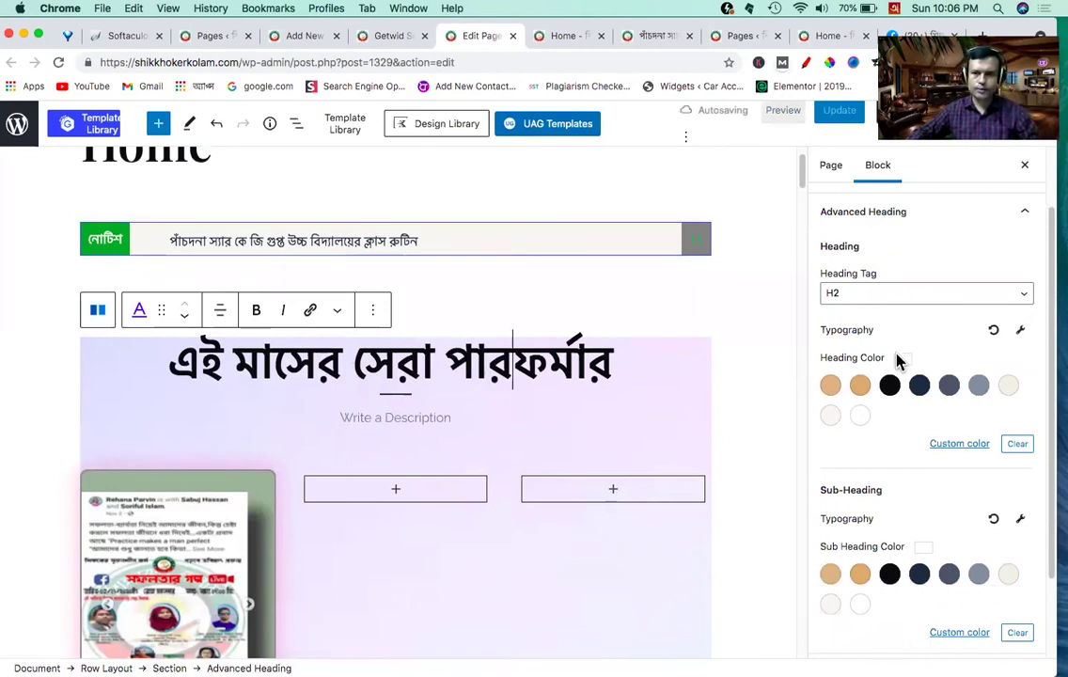
pyautogui.scroll(2, 863, 384)
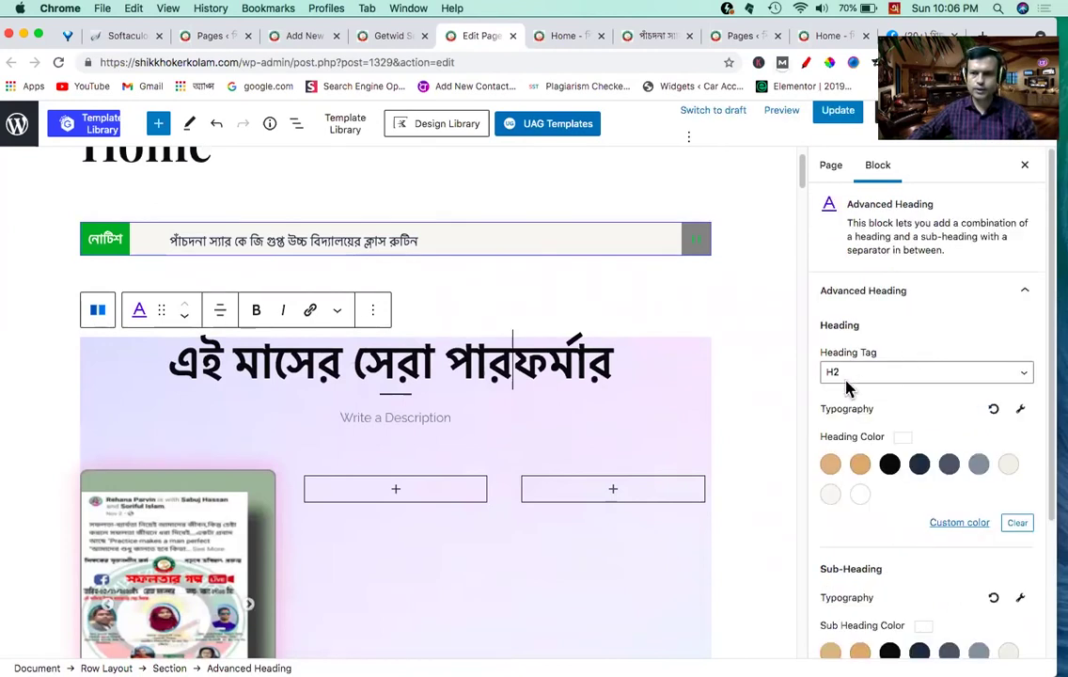
pyautogui.click(849, 380)
pyautogui.click(844, 385)
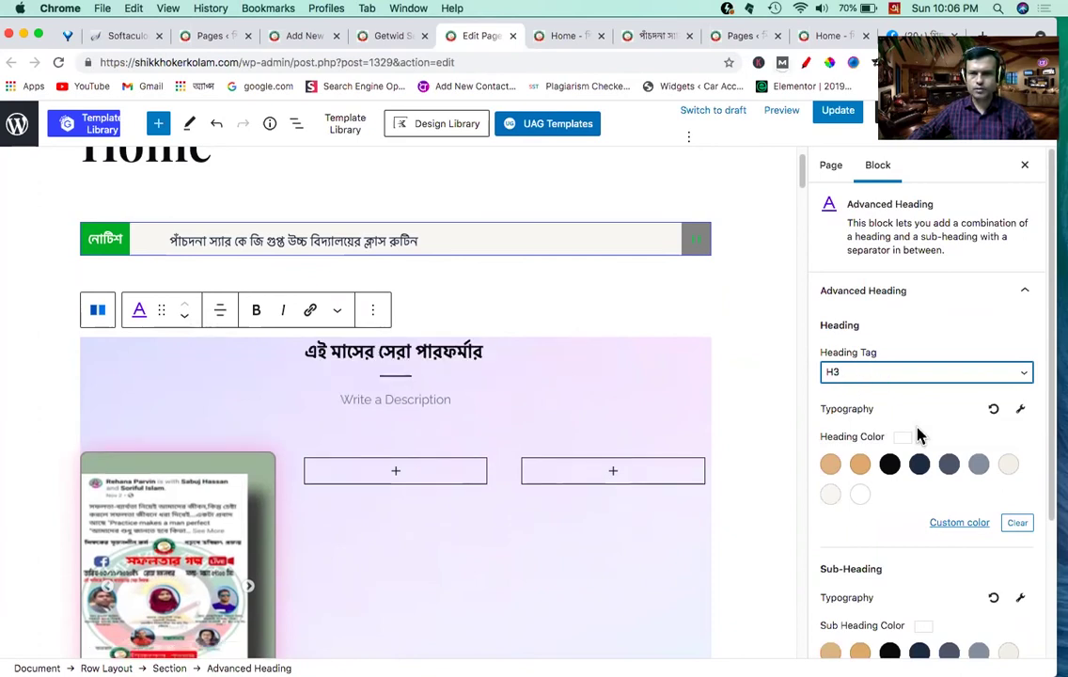
# Step: Set the desktop font size of the heading text above the three columns to 31.5 px
pyautogui.click(1026, 413)
pyautogui.click(1026, 413)
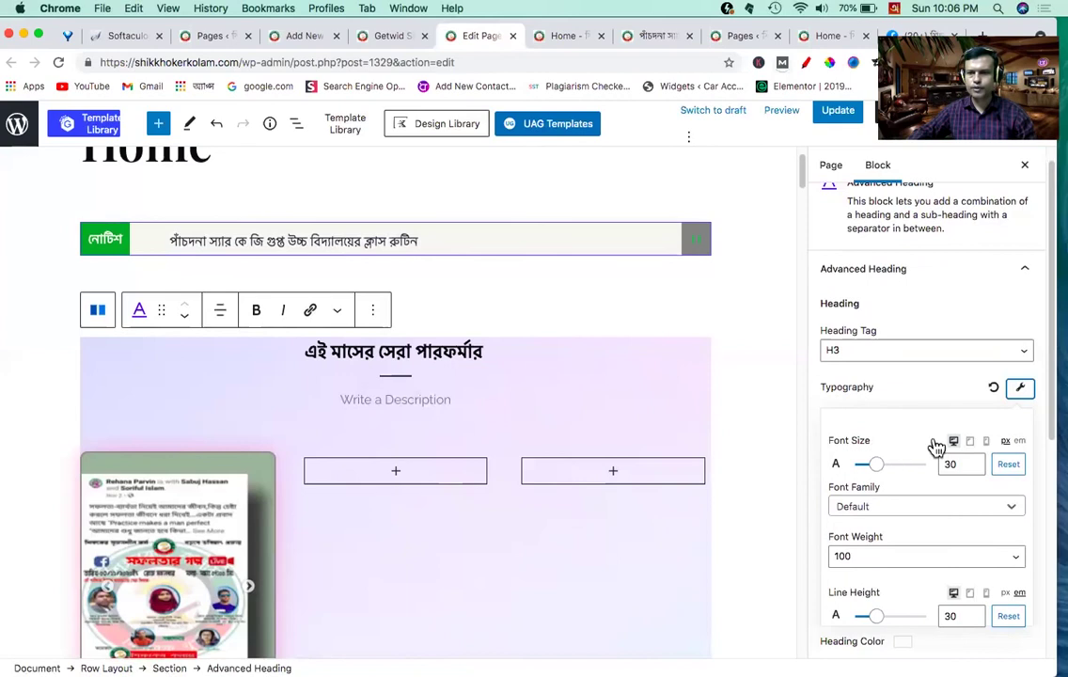
pyautogui.scroll(-1, 958, 447)
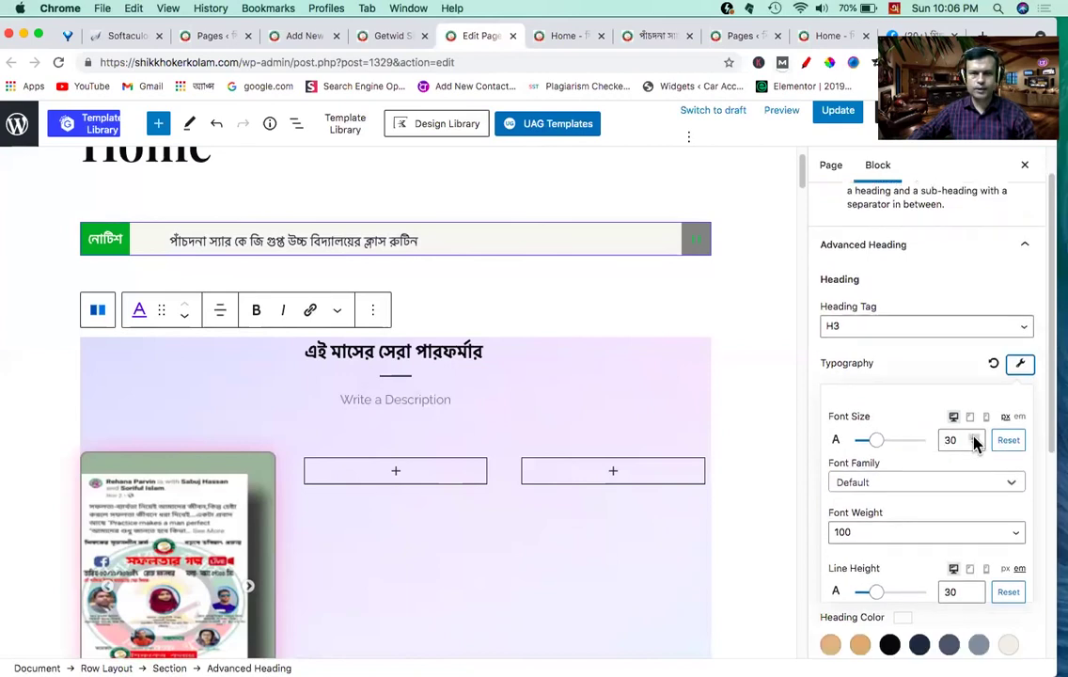
pyautogui.click(974, 437)
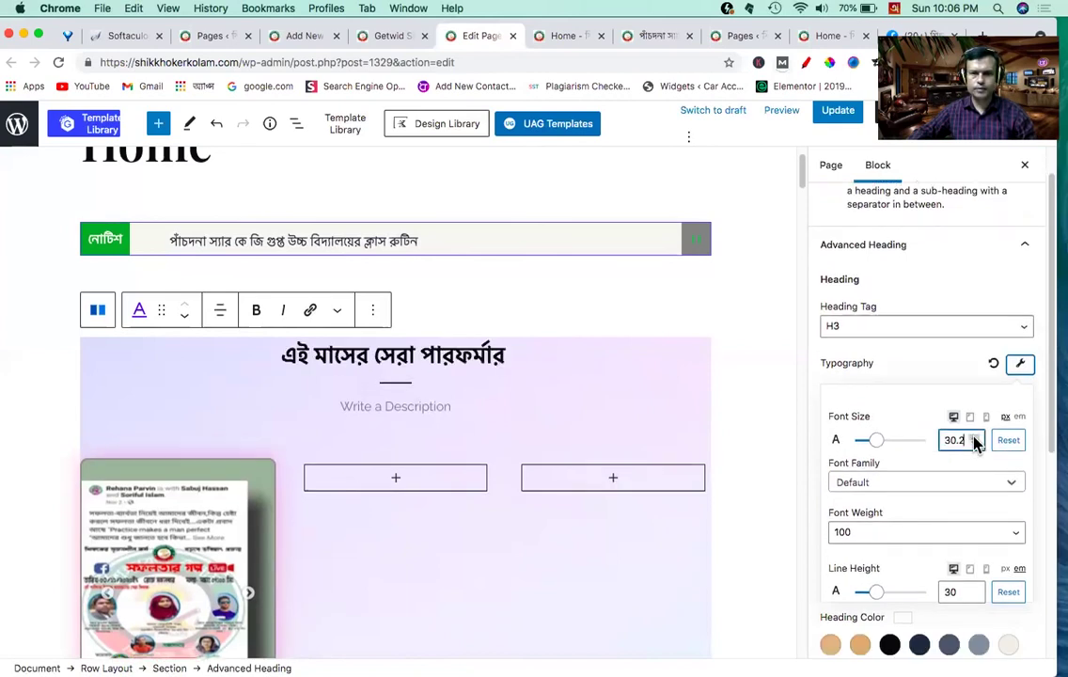
pyautogui.click(974, 437)
pyautogui.click(974, 437)
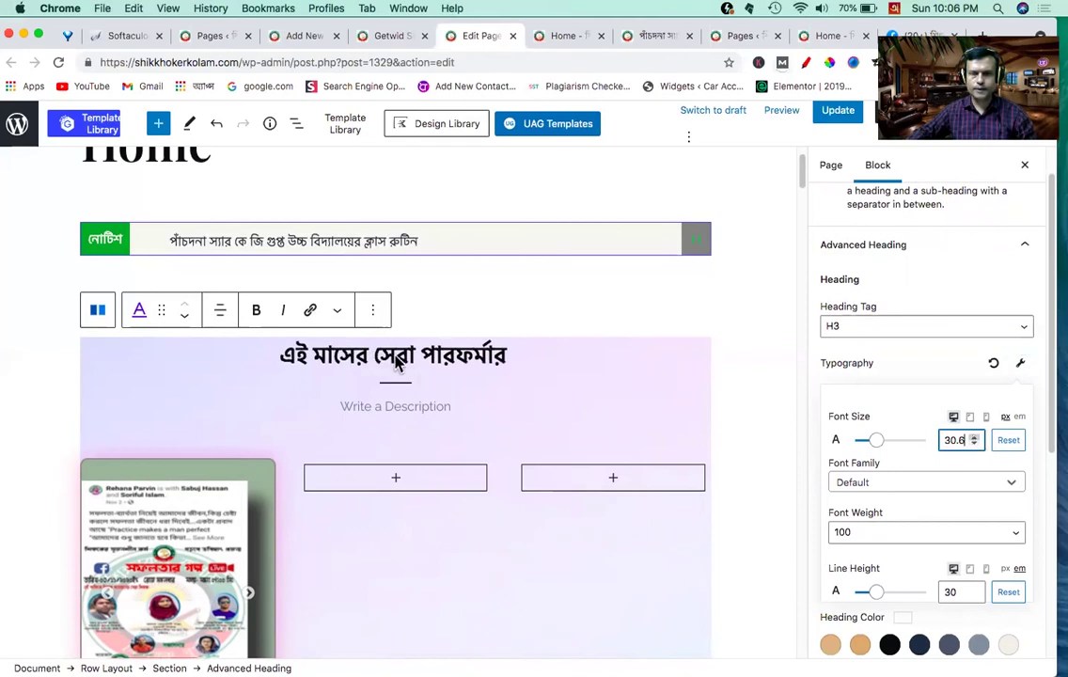
pyautogui.press('Up')
pyautogui.press('Up')
pyautogui.press('Up')
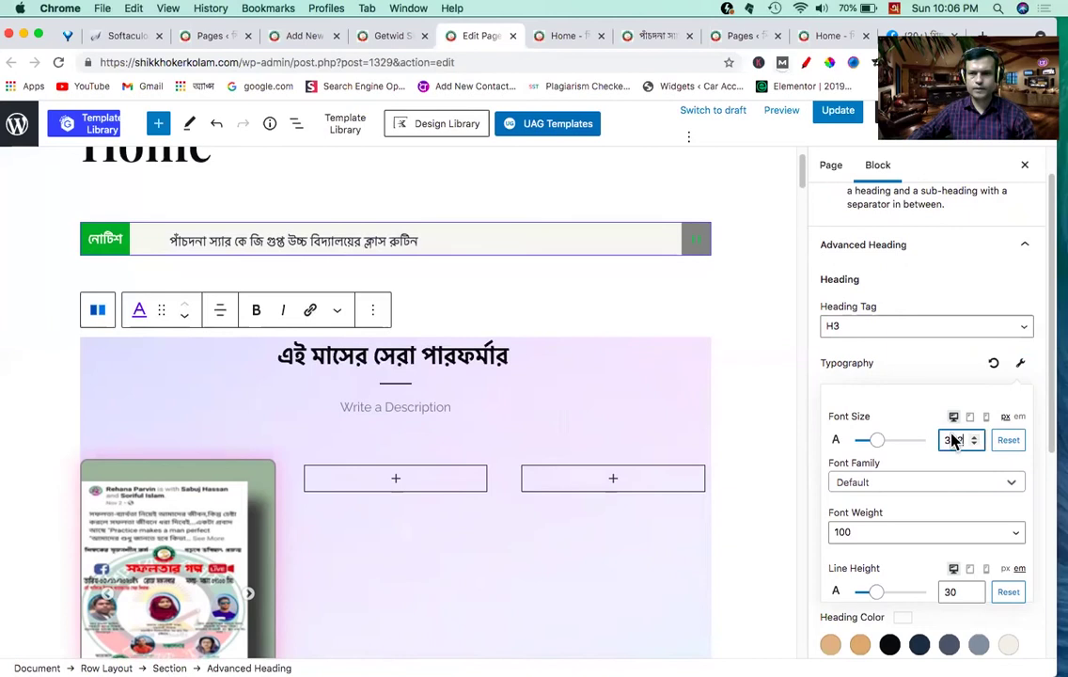
pyautogui.click(974, 437)
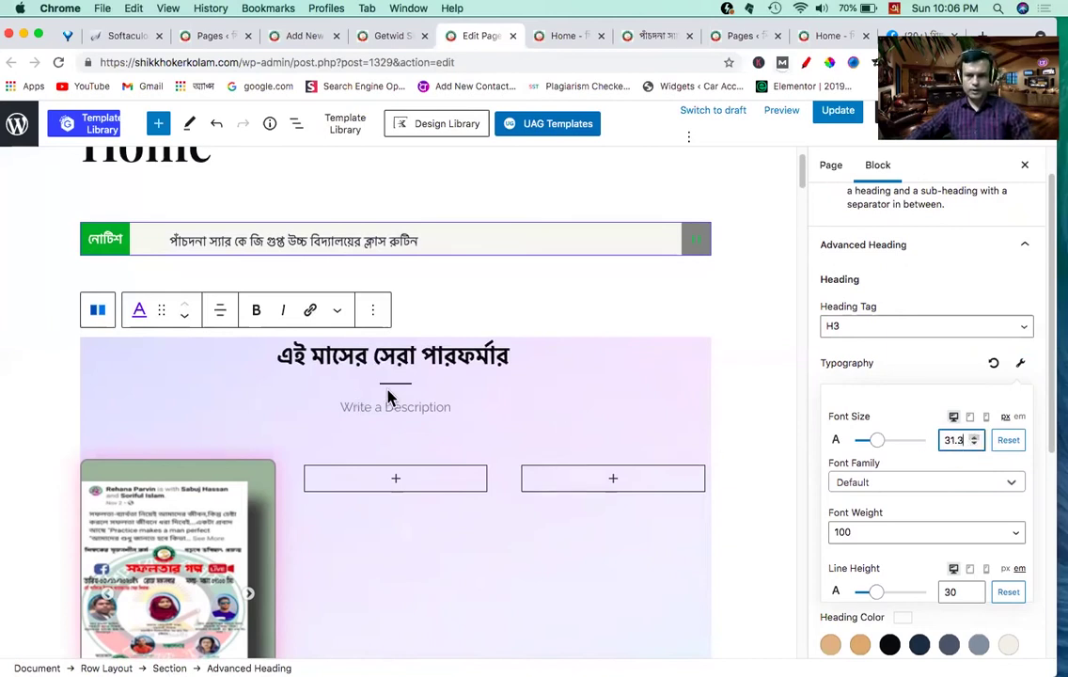
pyautogui.press('Up')
pyautogui.press('Up')
pyautogui.scroll(-1, 477, 380)
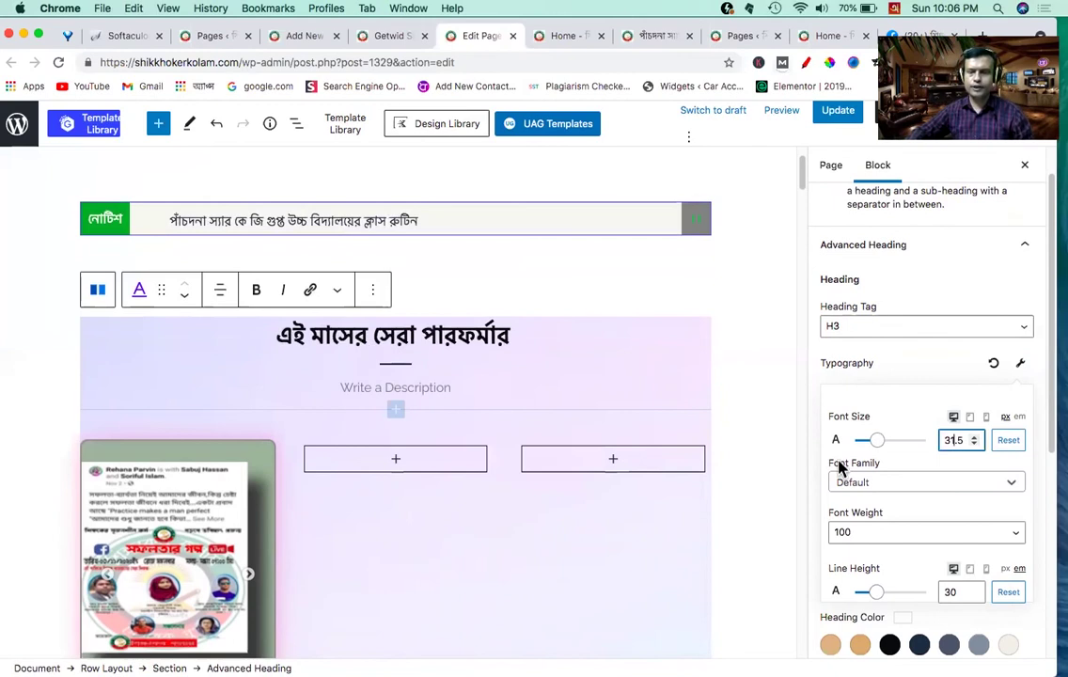
# Step: Try a font weight of 500 for the heading, and settle on 700
pyautogui.scroll(-2, 843, 523)
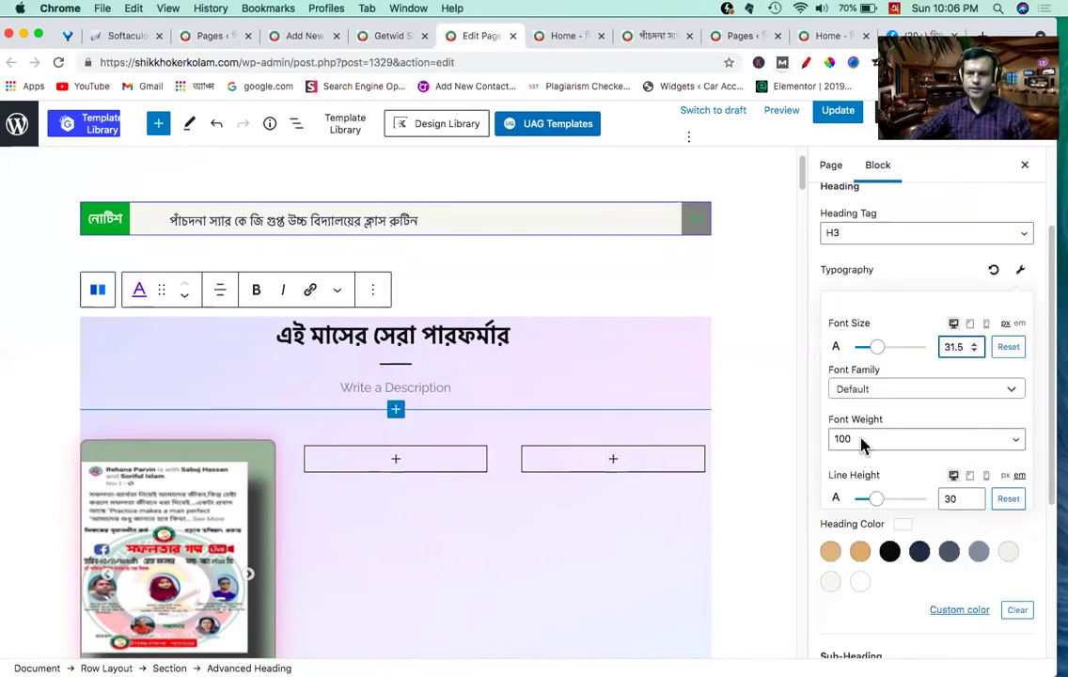
pyautogui.click(861, 443)
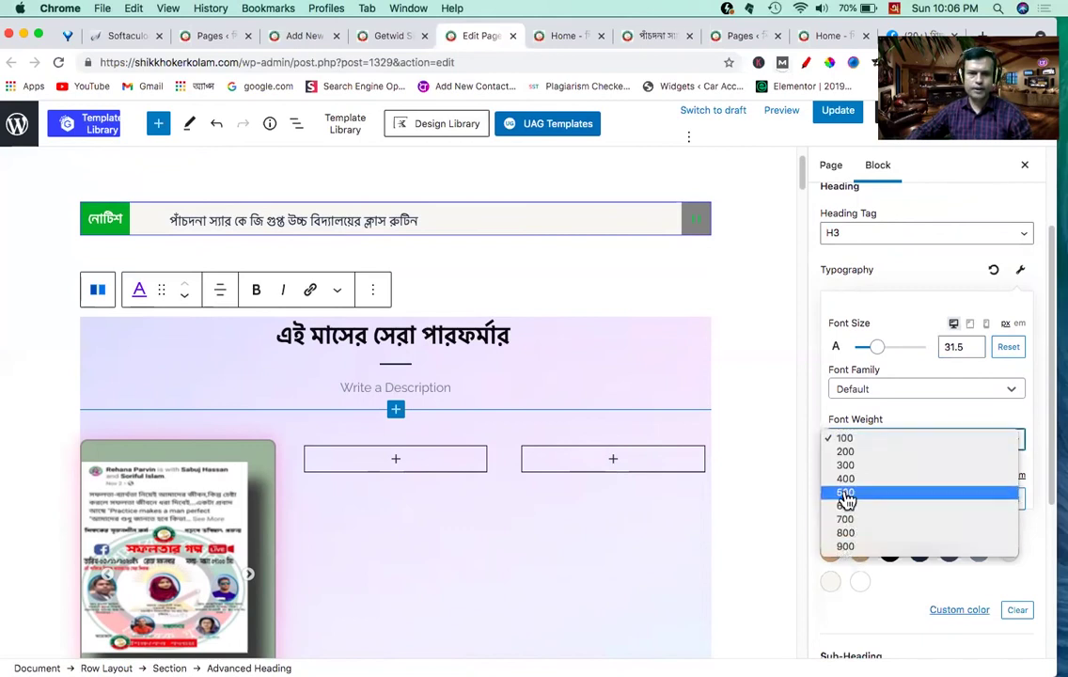
pyautogui.click(845, 493)
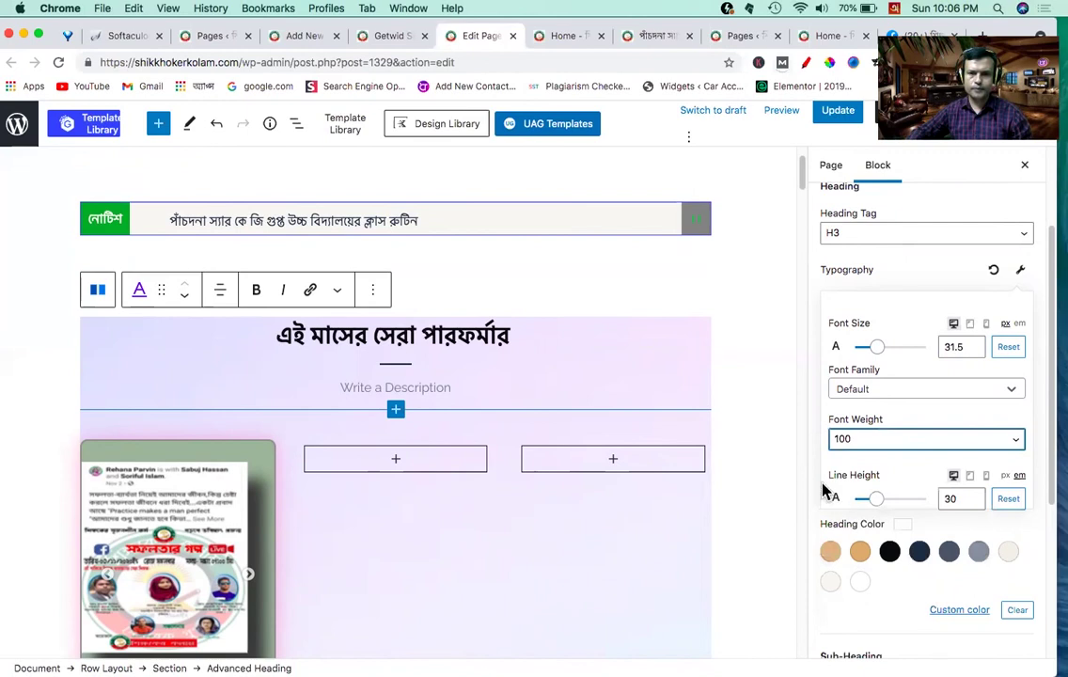
pyautogui.click(880, 441)
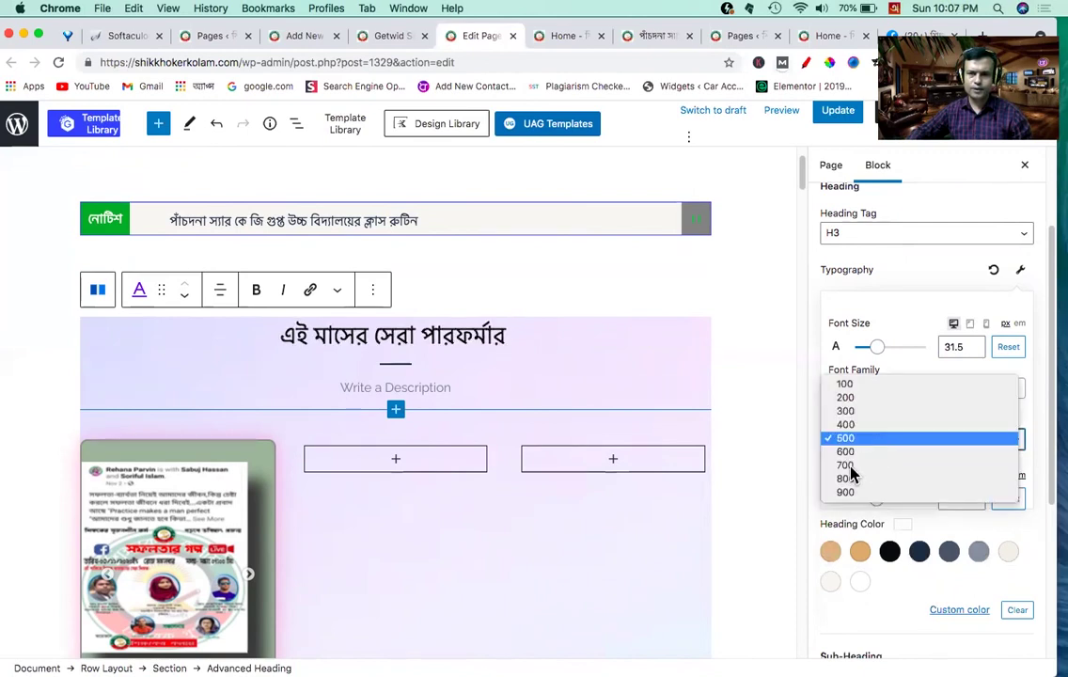
pyautogui.click(852, 467)
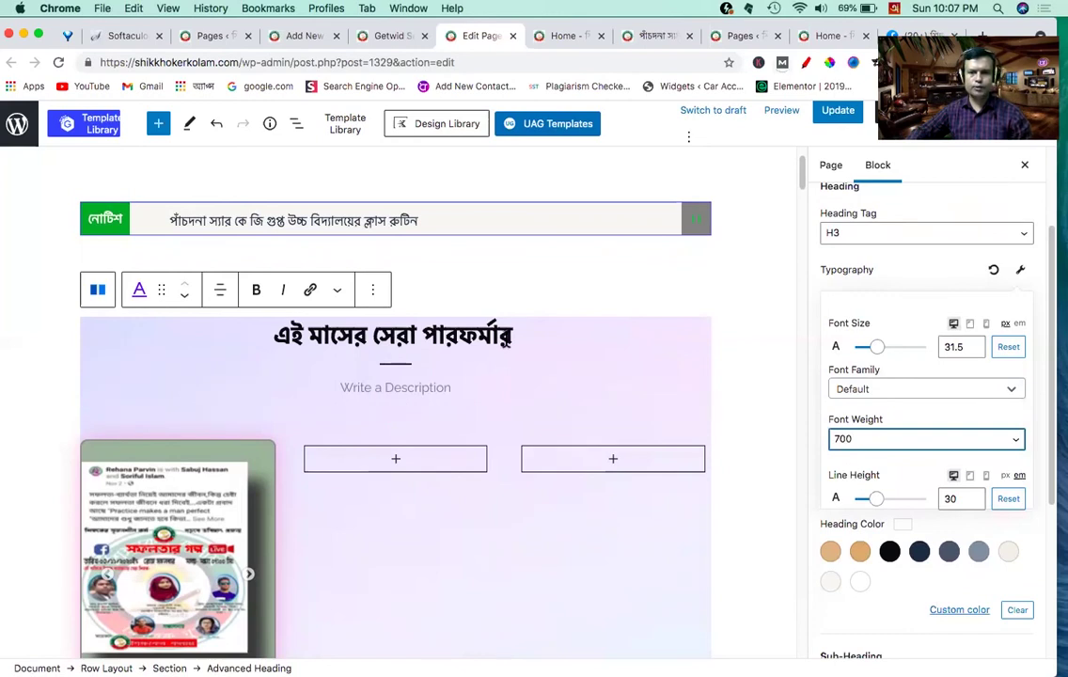
# Step: Widen the separator line under the heading to 39%
pyautogui.scroll(-5, 931, 429)
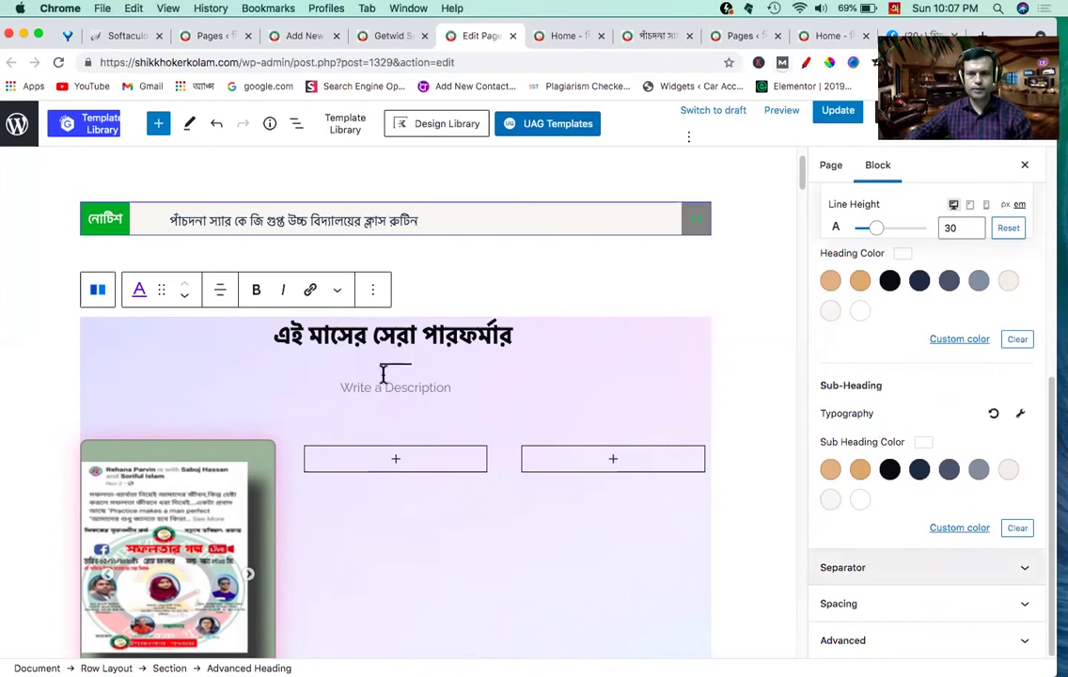
pyautogui.click(891, 573)
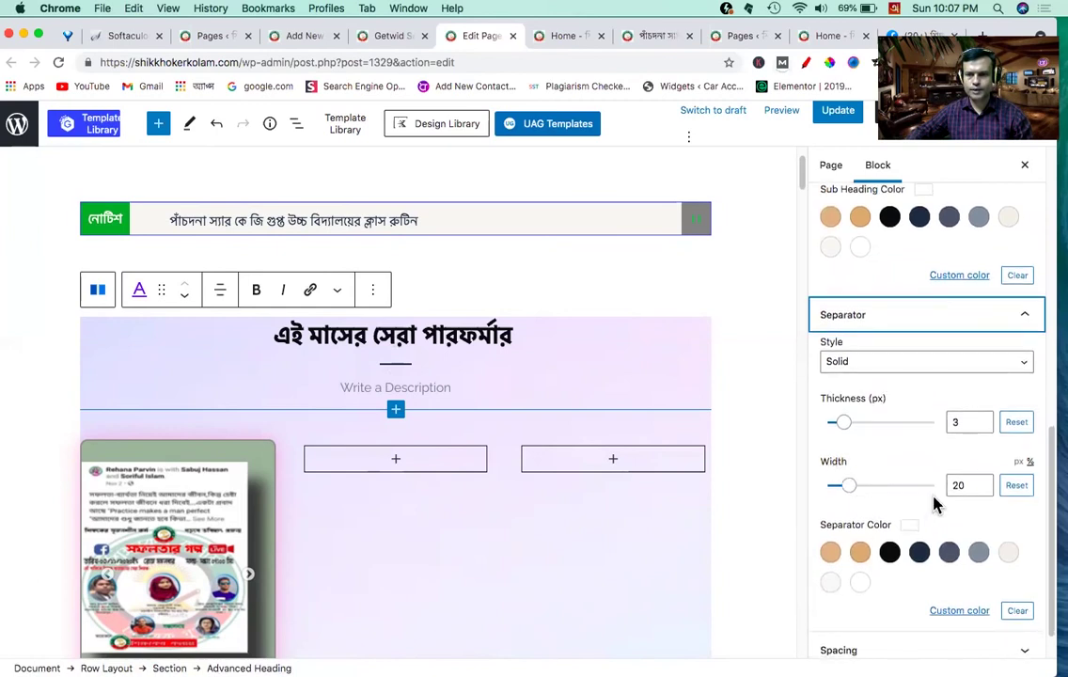
pyautogui.click(882, 489)
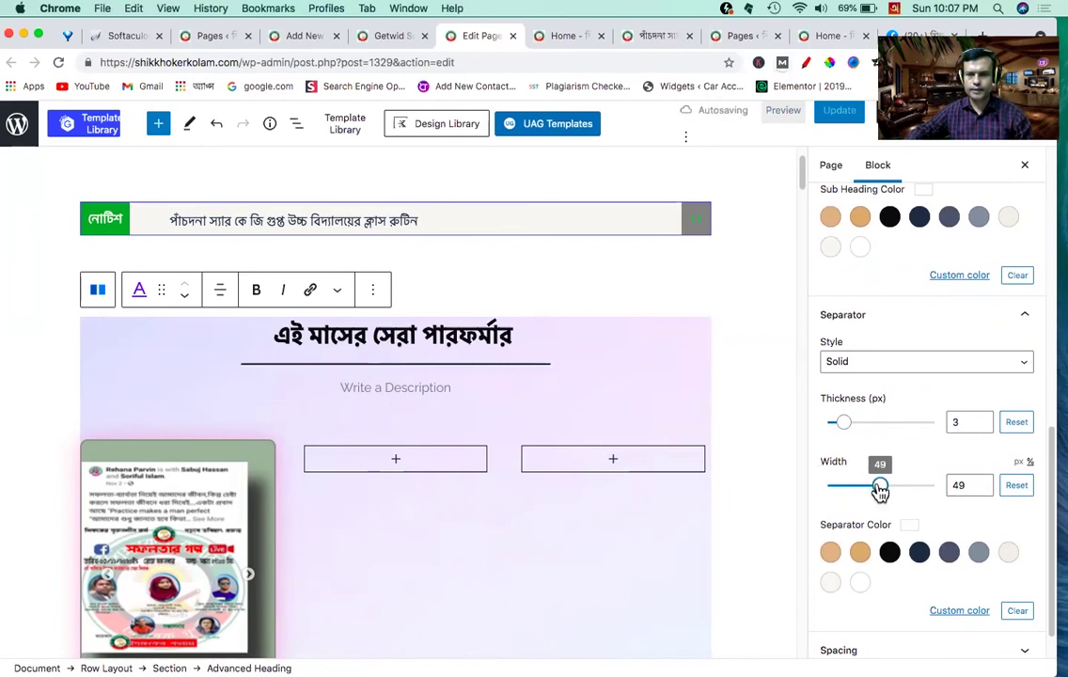
pyautogui.moveTo(879, 489); pyautogui.dragTo(865, 490)
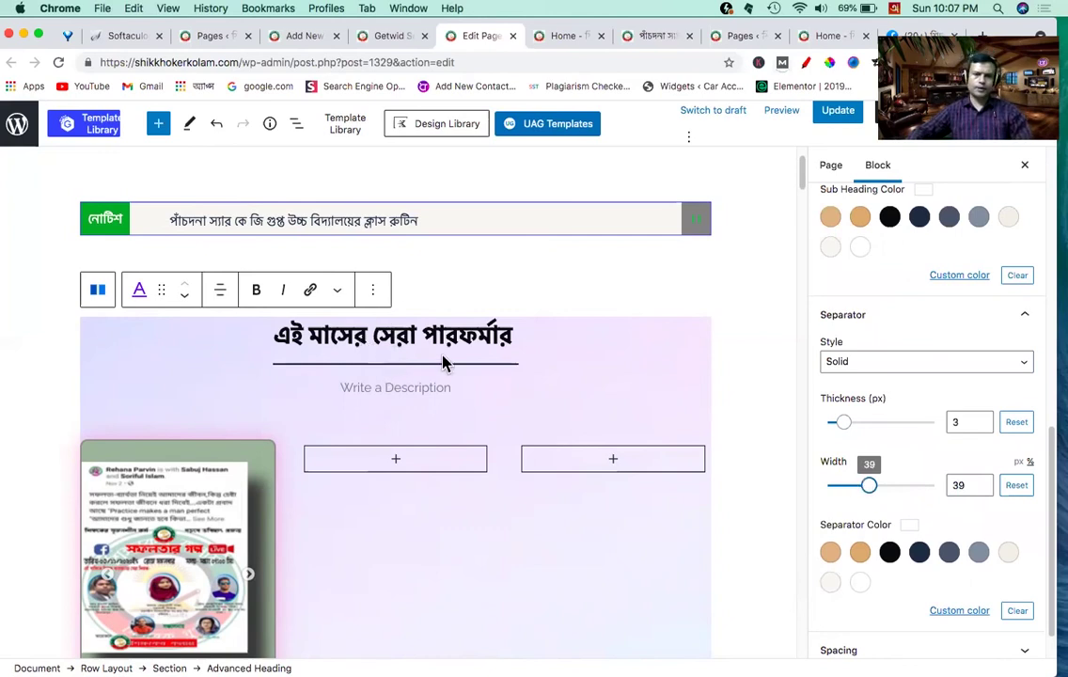
pyautogui.scroll(-3, 394, 394)
pyautogui.scroll(3, 395, 402)
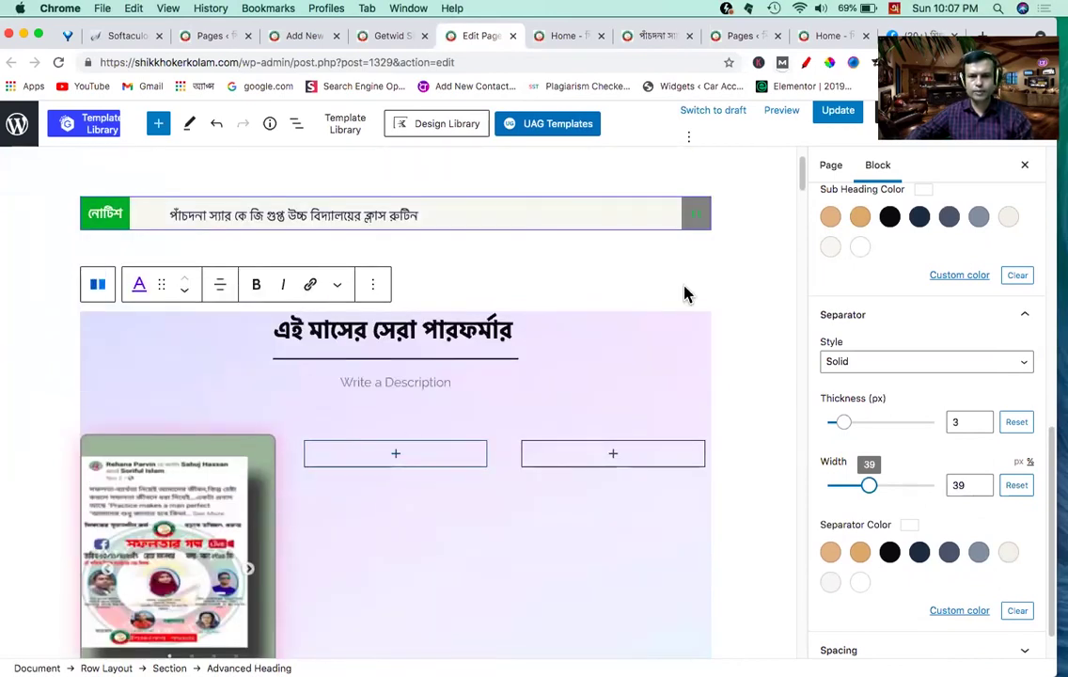
# Step: Update the Home page and open its live version in a new browser tab
pyautogui.click(835, 112)
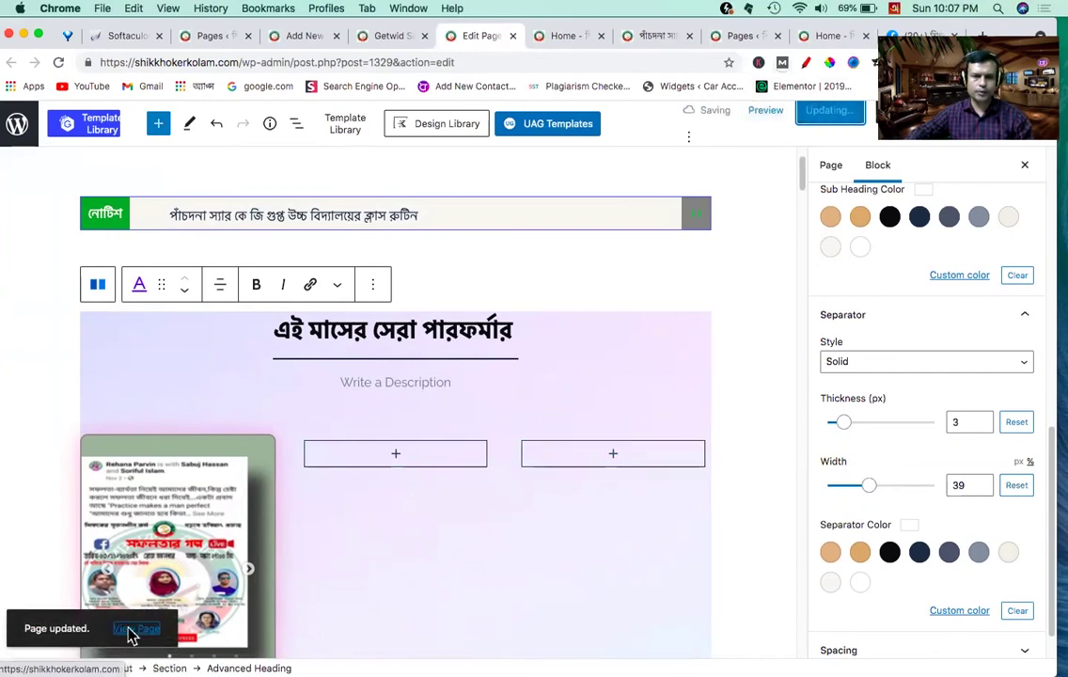
pyautogui.rightClick(132, 635)
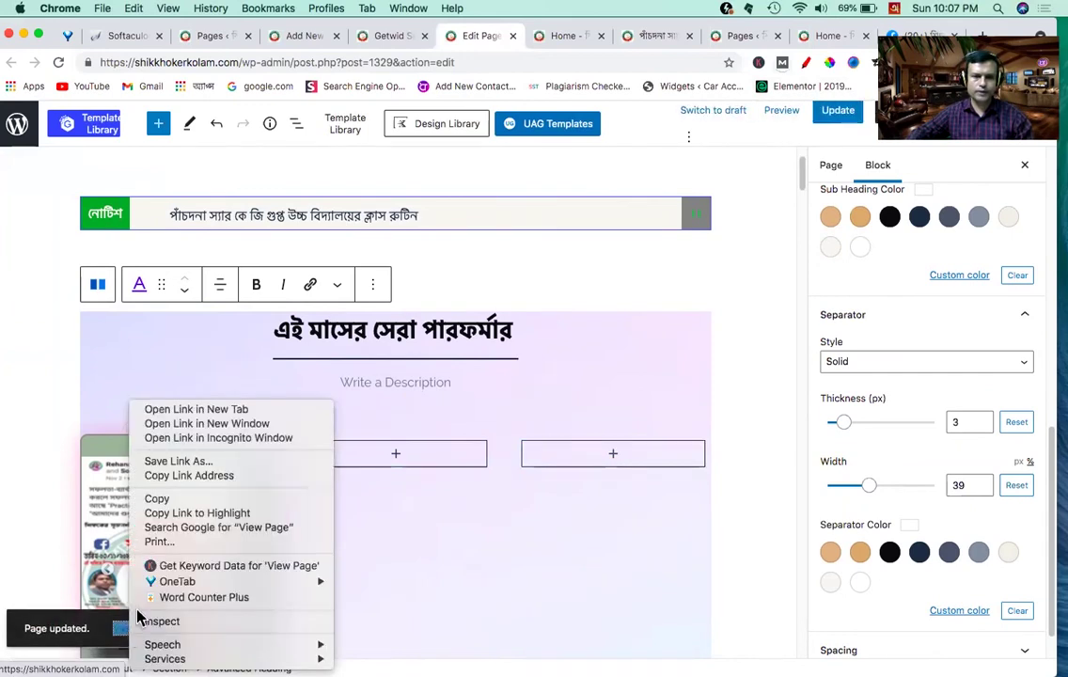
pyautogui.click(195, 409)
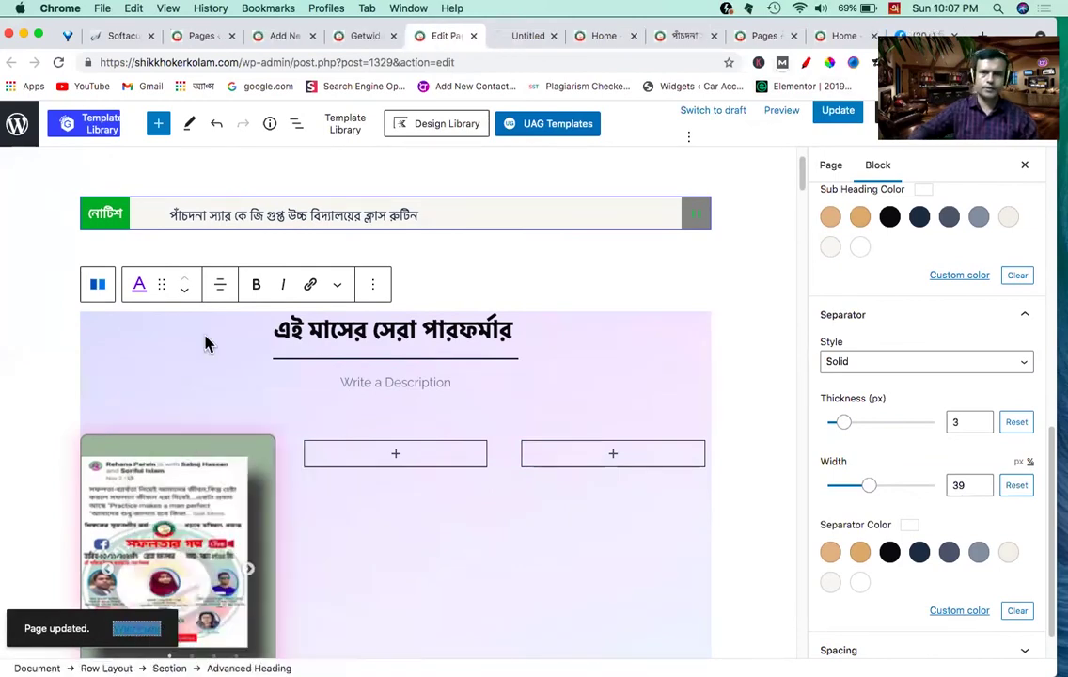
pyautogui.click(520, 36)
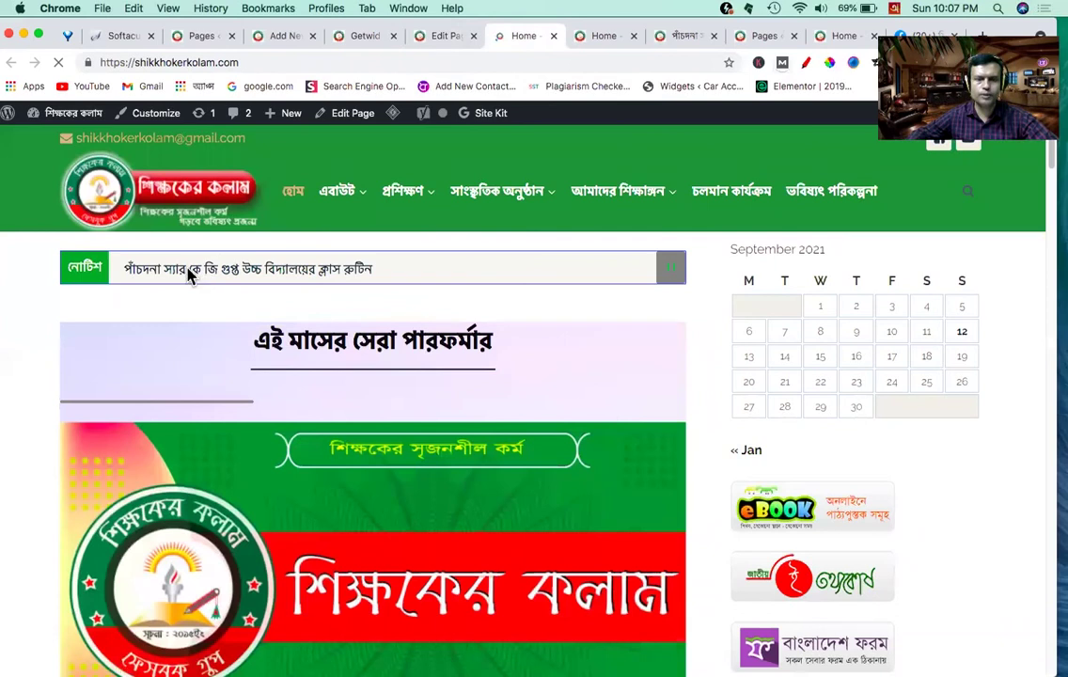
# Step: Check the new heading and separator on the live page and step through the slides of the image slider
pyautogui.scroll(-1, 442, 360)
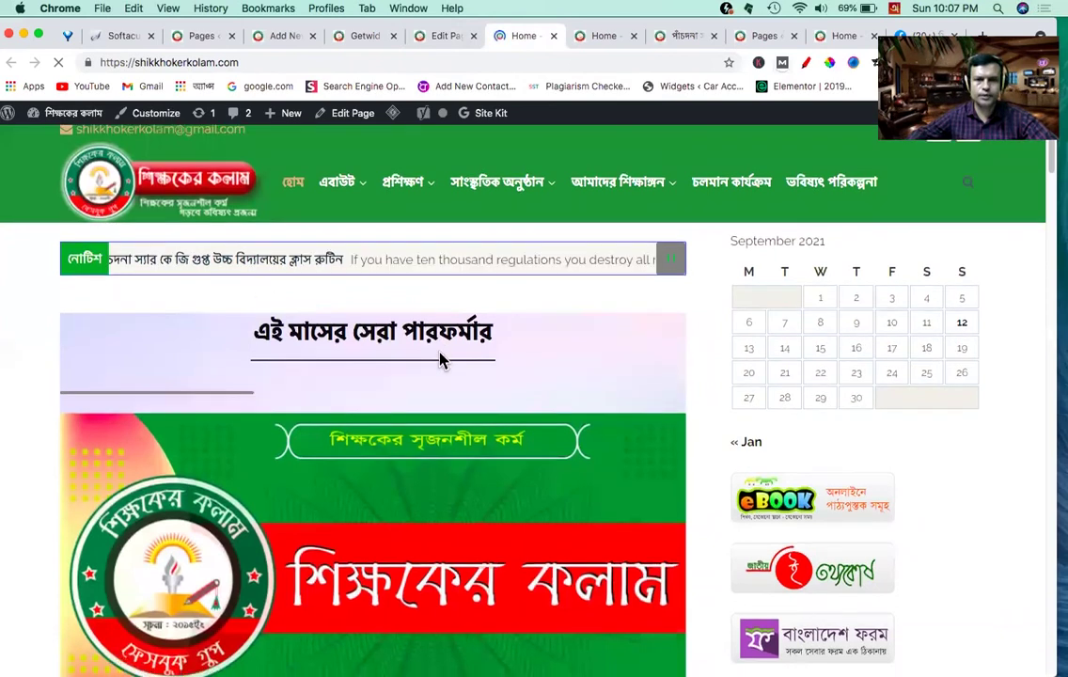
pyautogui.scroll(-1, 443, 360)
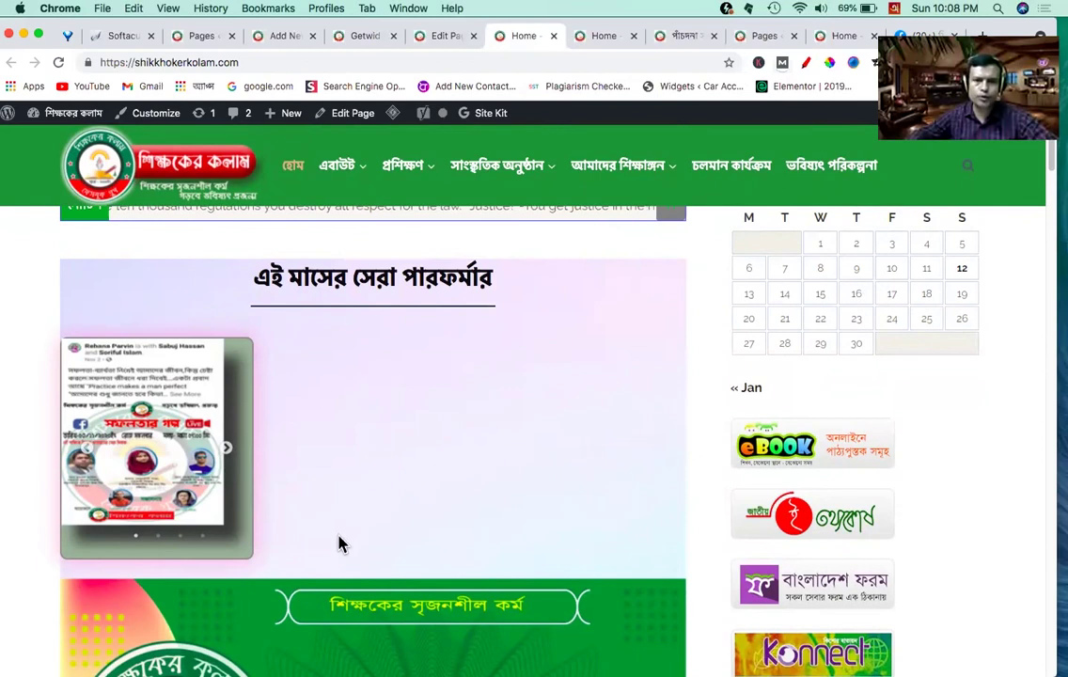
pyautogui.click(228, 453)
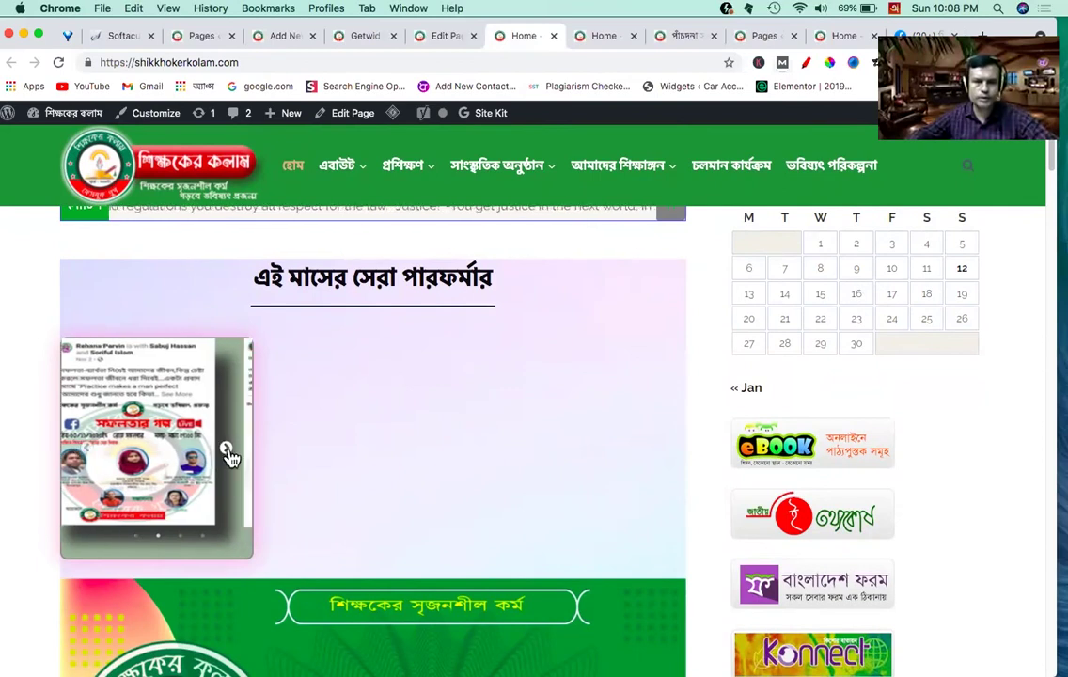
pyautogui.click(228, 454)
pyautogui.click(228, 453)
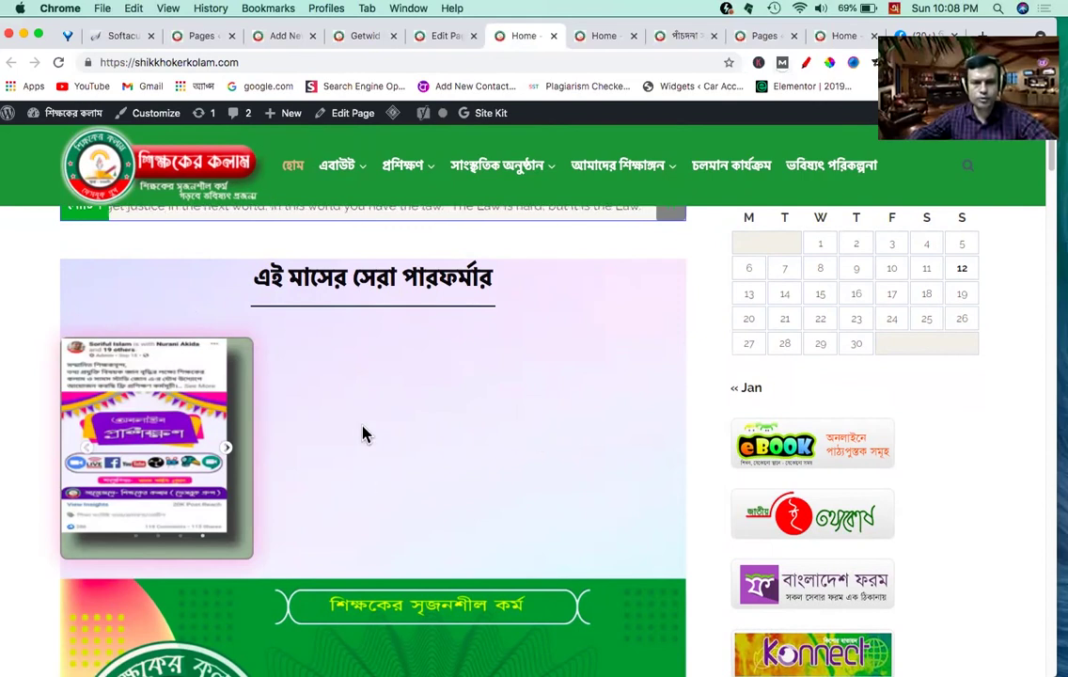
pyautogui.click(232, 456)
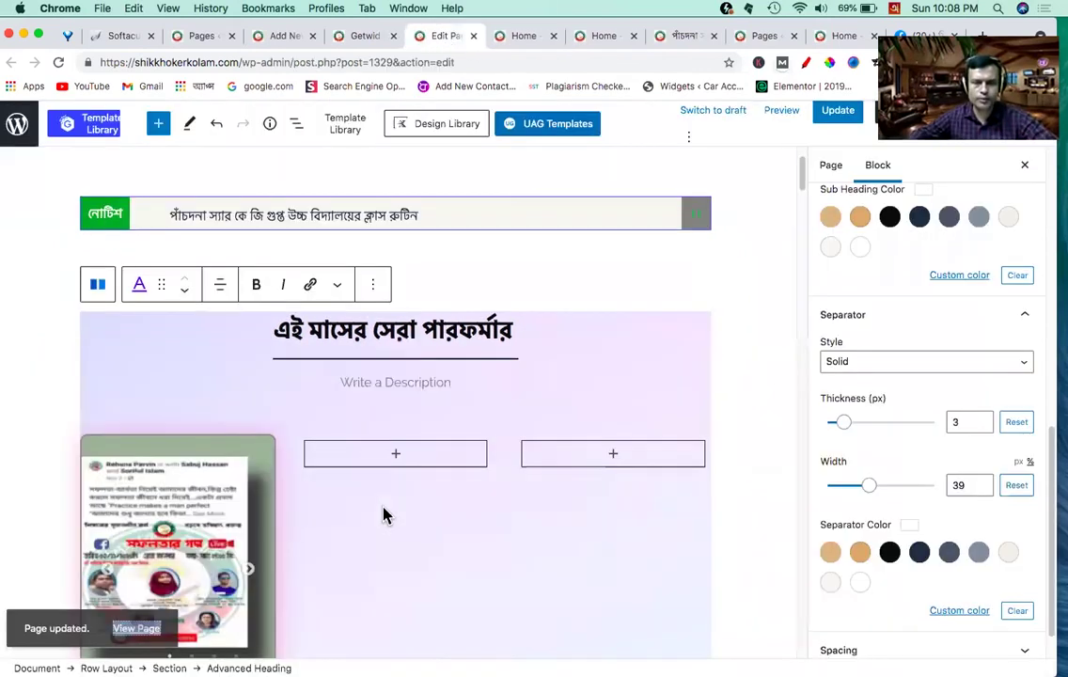
# Step: Insert an Image Slider block into the empty middle column below the heading in the page editor
pyautogui.scroll(-2, 371, 382)
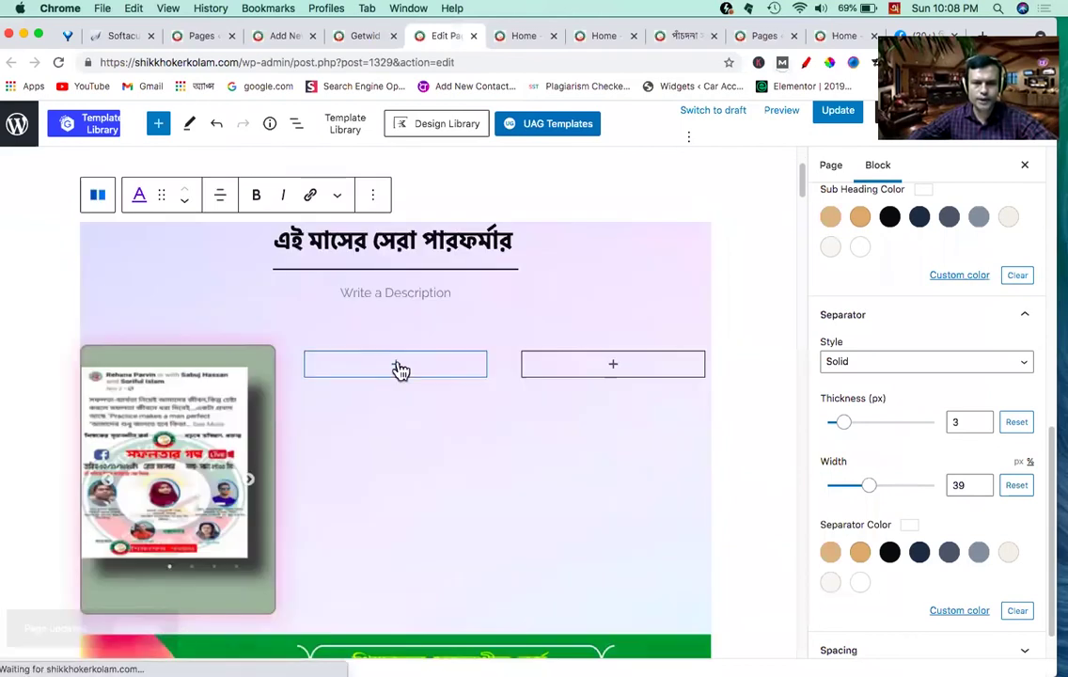
pyautogui.click(335, 513)
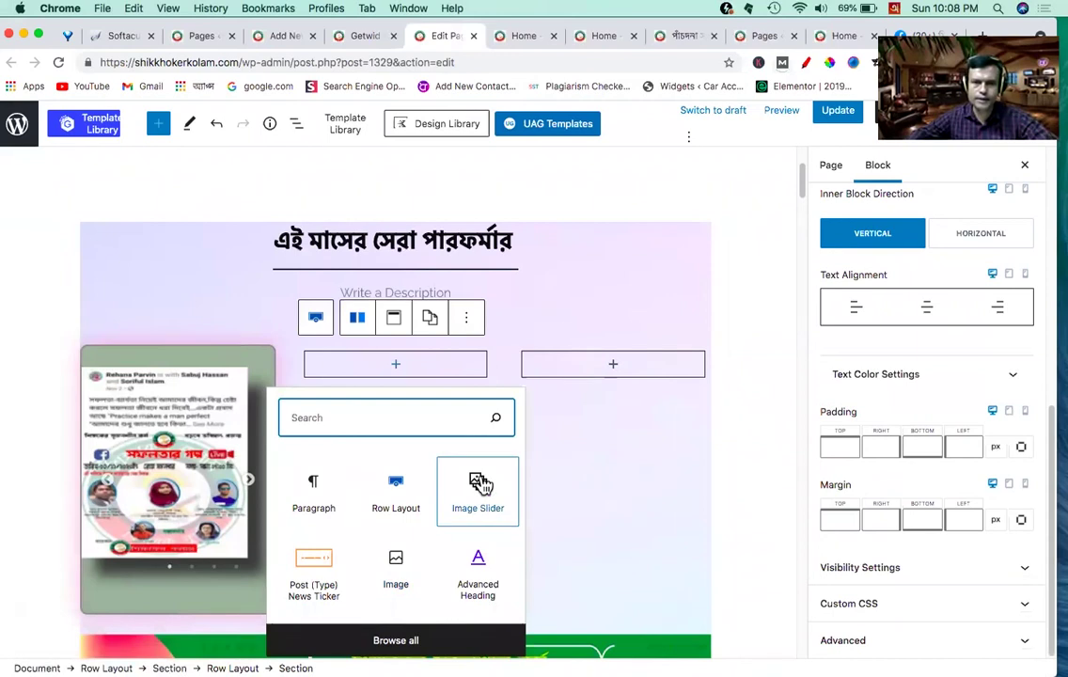
pyautogui.click(441, 470)
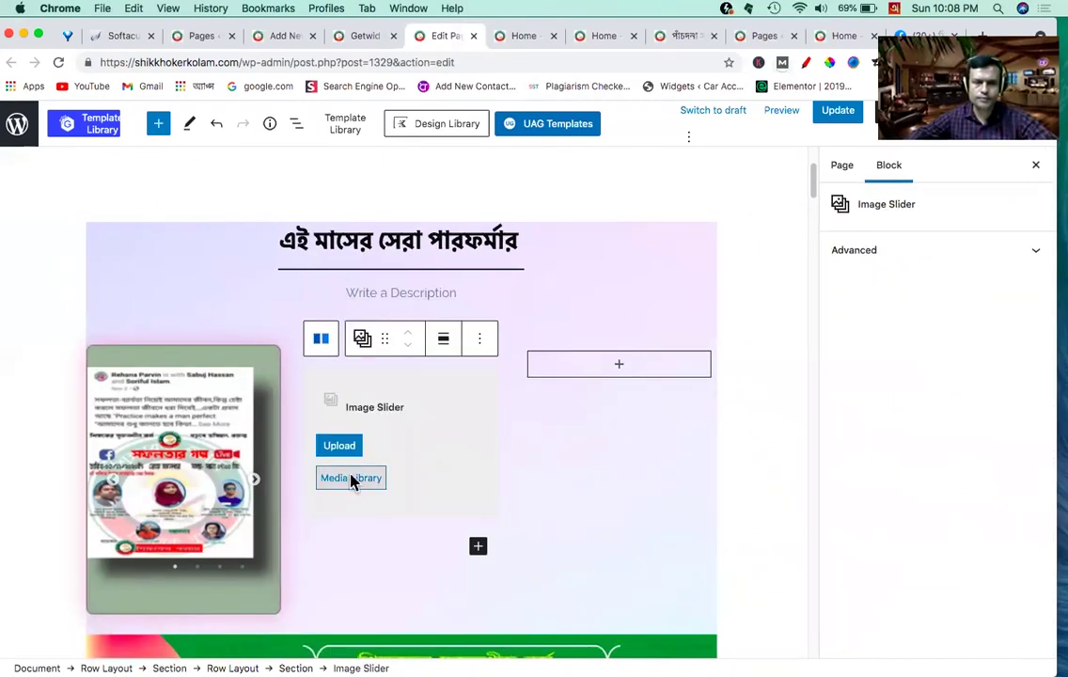
# Step: Browse the media library for the middle column's slider and select the portrait photo of the man in the blue shirt
pyautogui.click(353, 480)
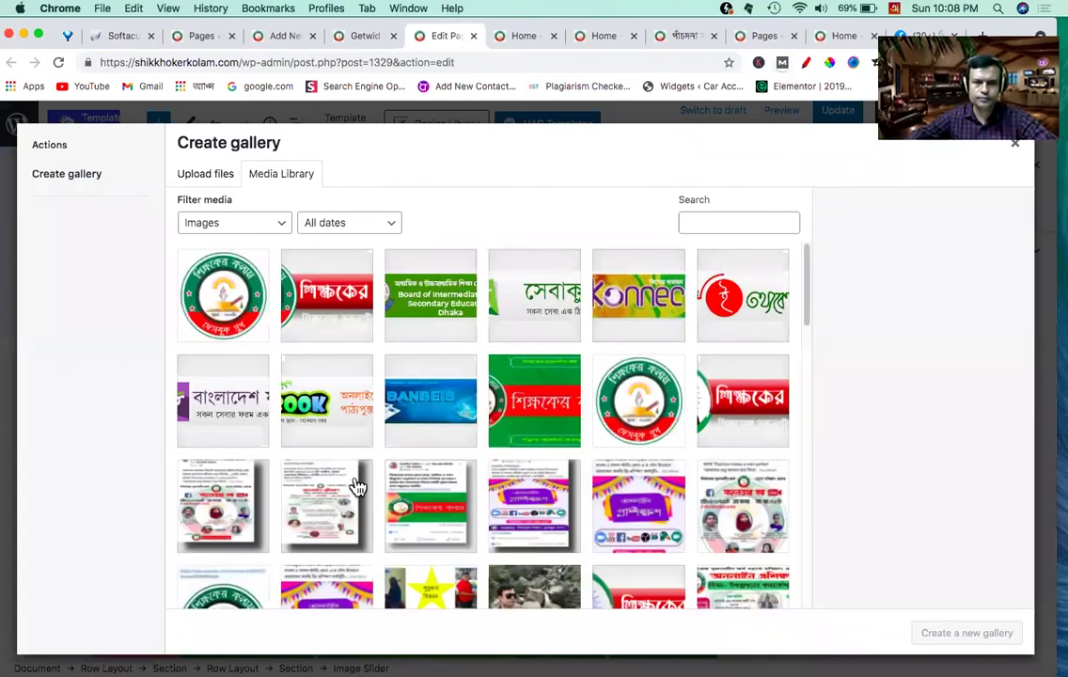
pyautogui.scroll(-1, 355, 482)
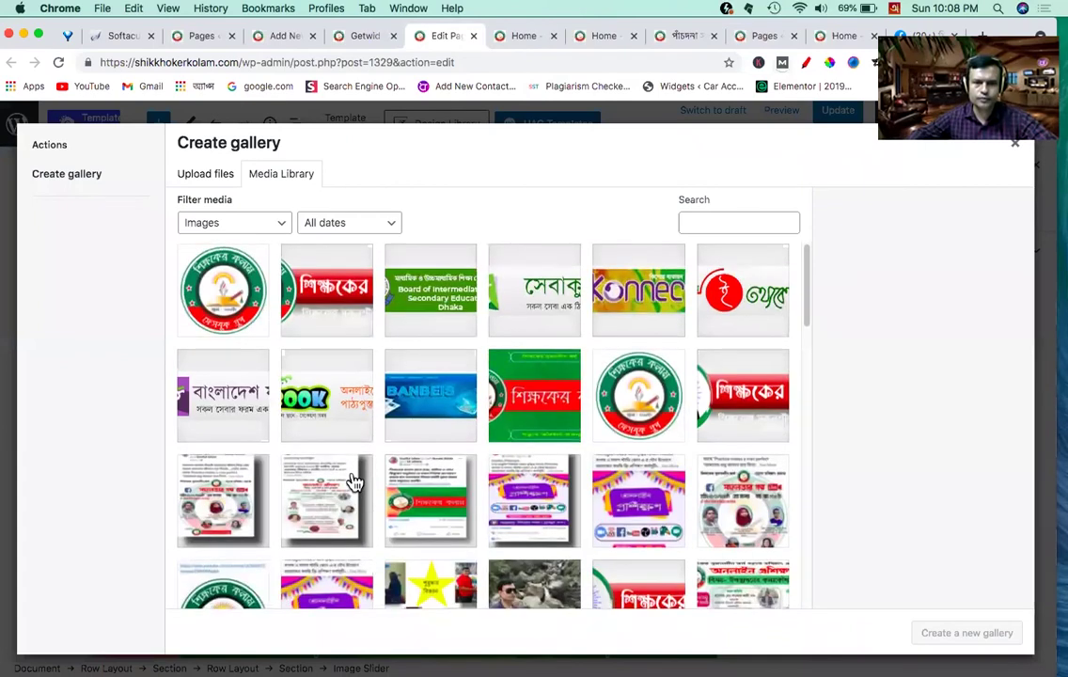
pyautogui.scroll(-5, 353, 483)
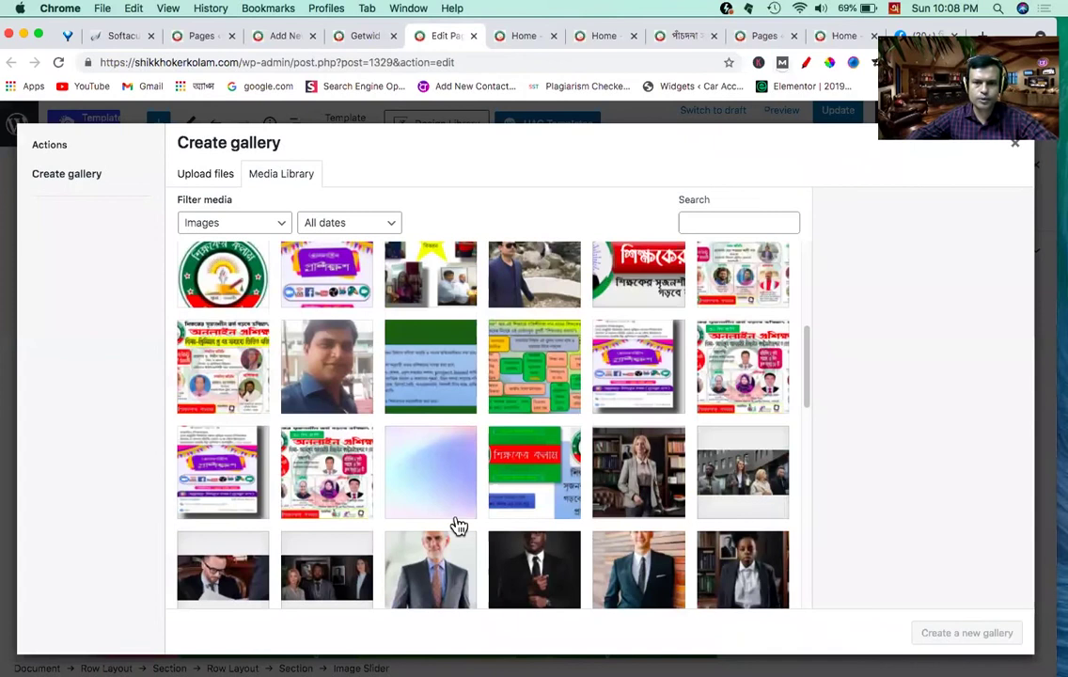
pyautogui.scroll(-1, 458, 525)
pyautogui.scroll(-1, 454, 526)
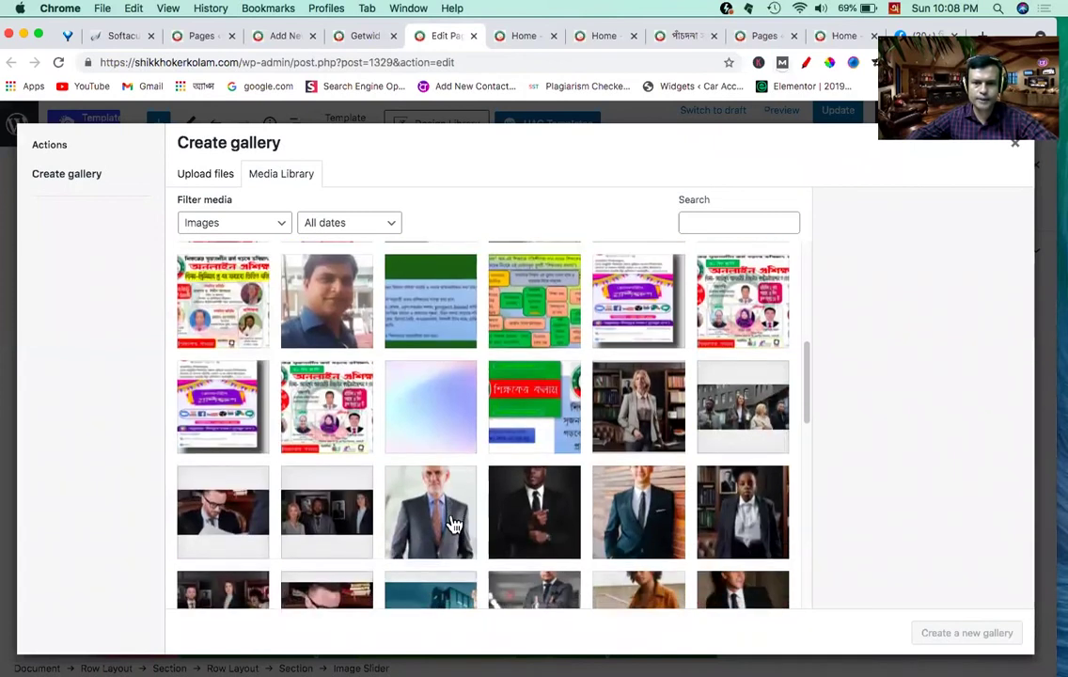
pyautogui.scroll(-3, 454, 523)
pyautogui.scroll(-3, 454, 524)
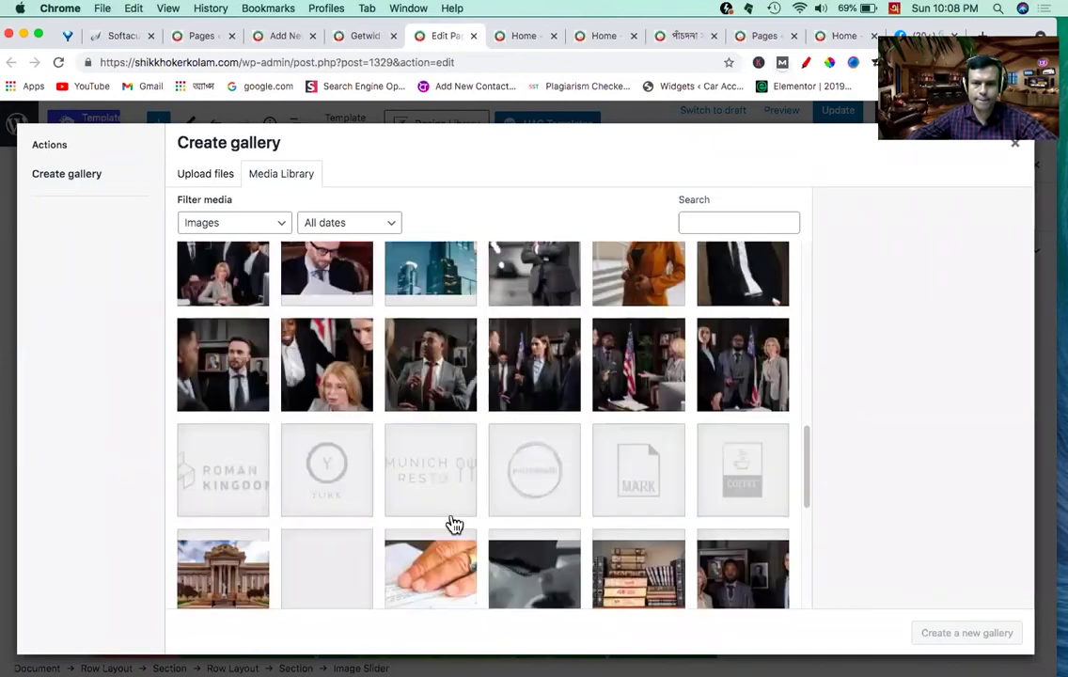
pyautogui.scroll(-4, 453, 525)
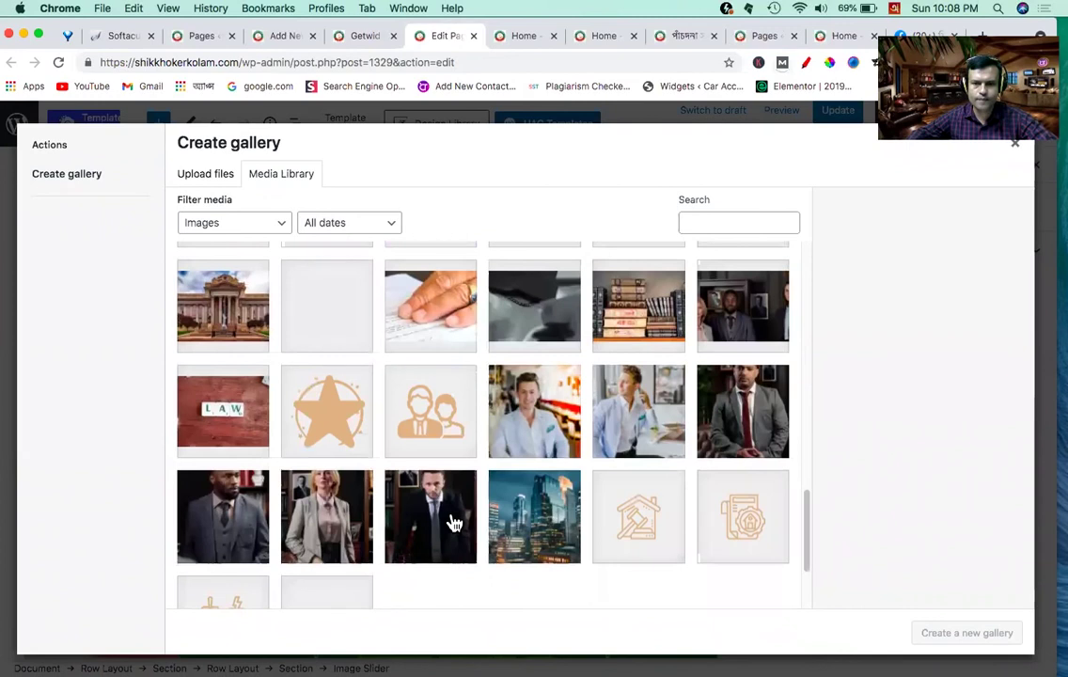
pyautogui.scroll(1, 454, 523)
pyautogui.scroll(10, 454, 524)
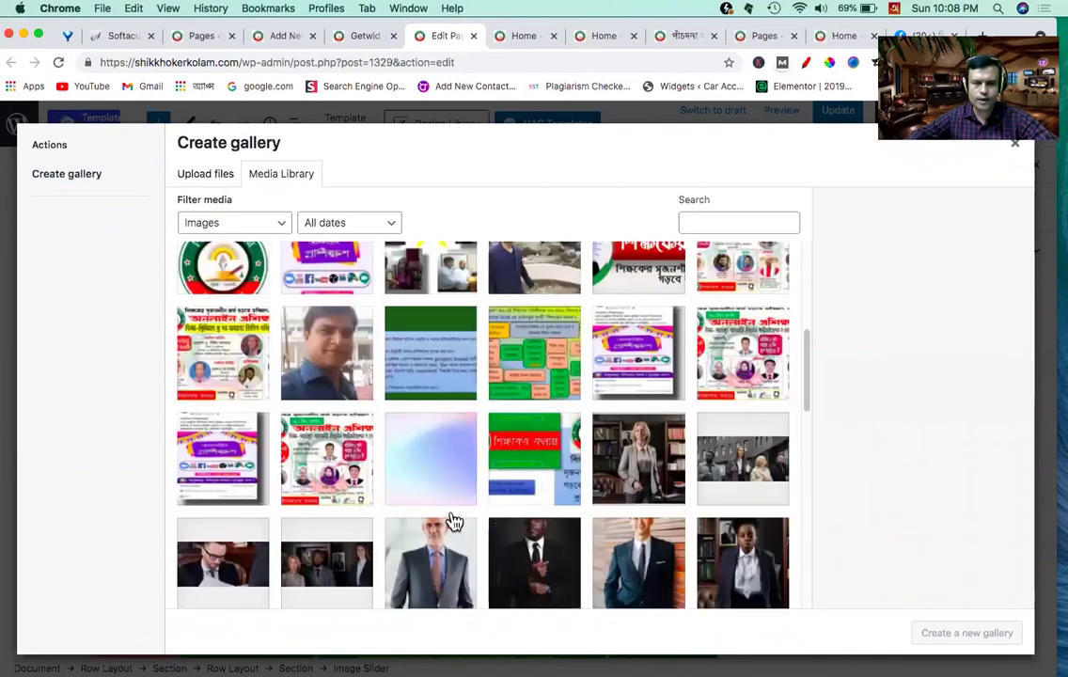
pyautogui.scroll(2, 454, 522)
pyautogui.click(311, 394)
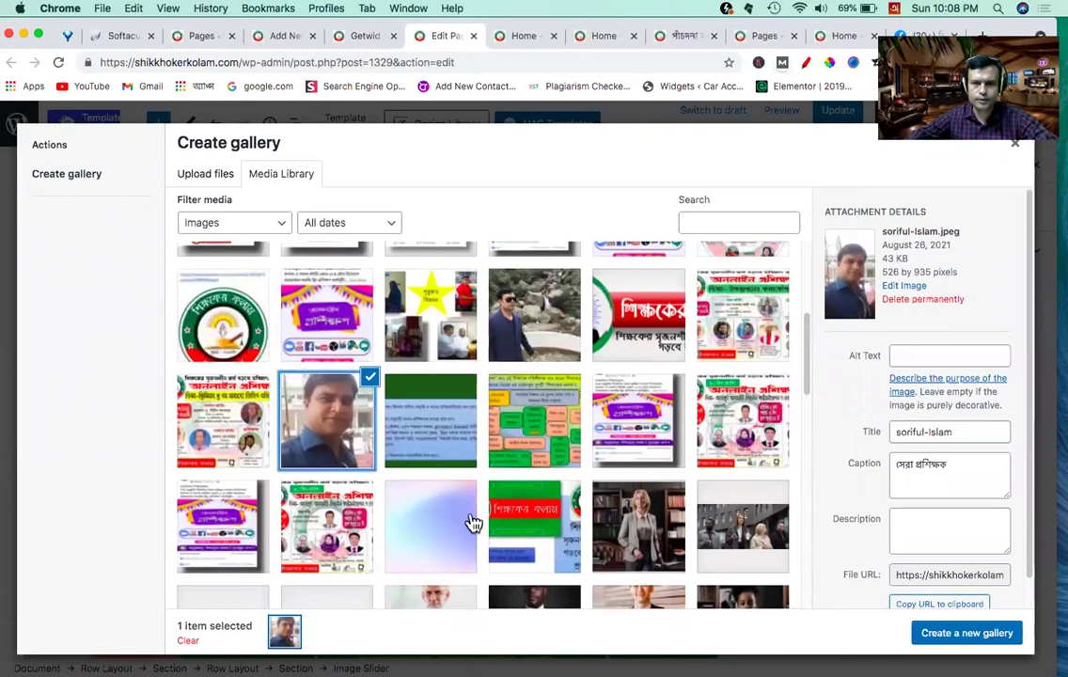
# Step: Add the photos of the man with the red tie and the woman in the dark suit, and create a new gallery
pyautogui.scroll(-5, 472, 522)
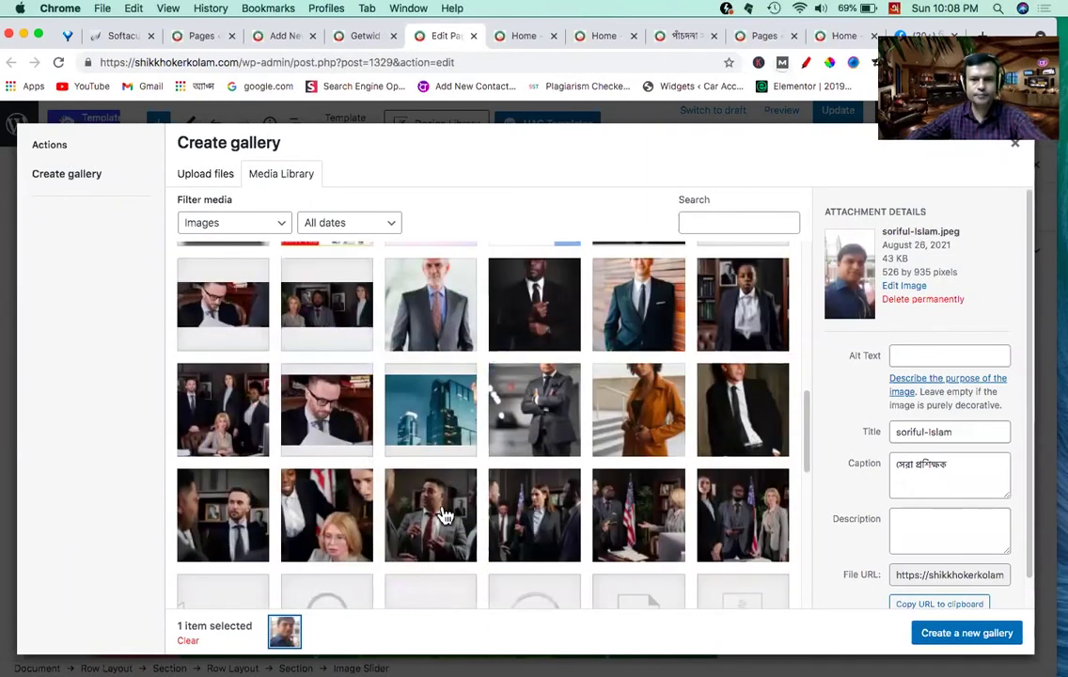
pyautogui.click(455, 539)
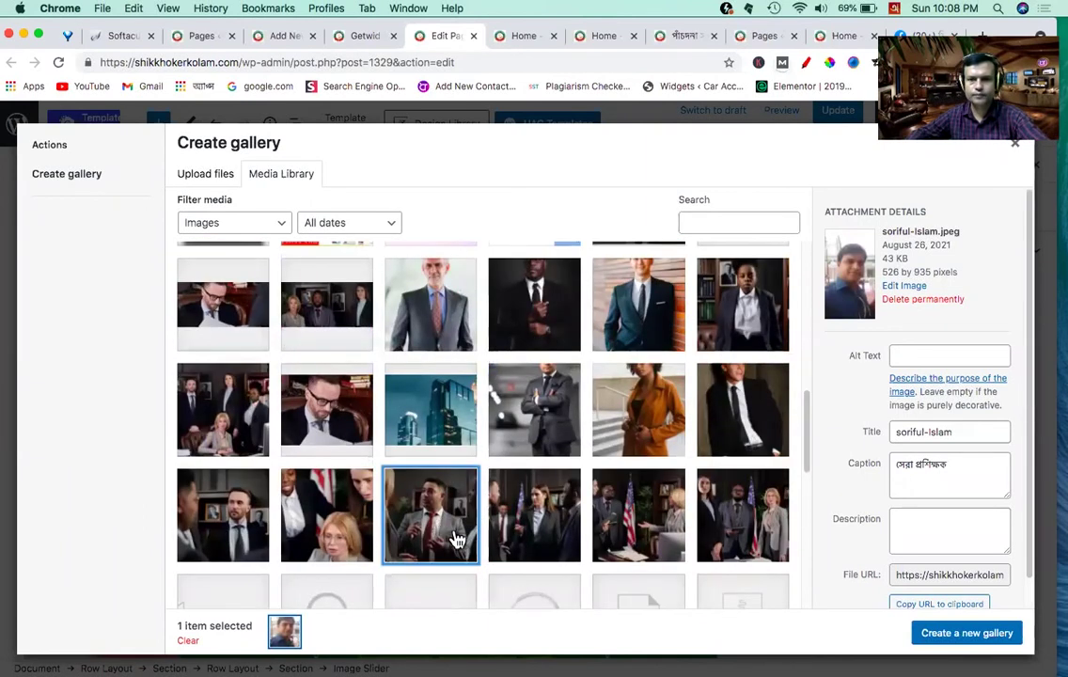
pyautogui.scroll(1, 628, 602)
pyautogui.scroll(3, 628, 602)
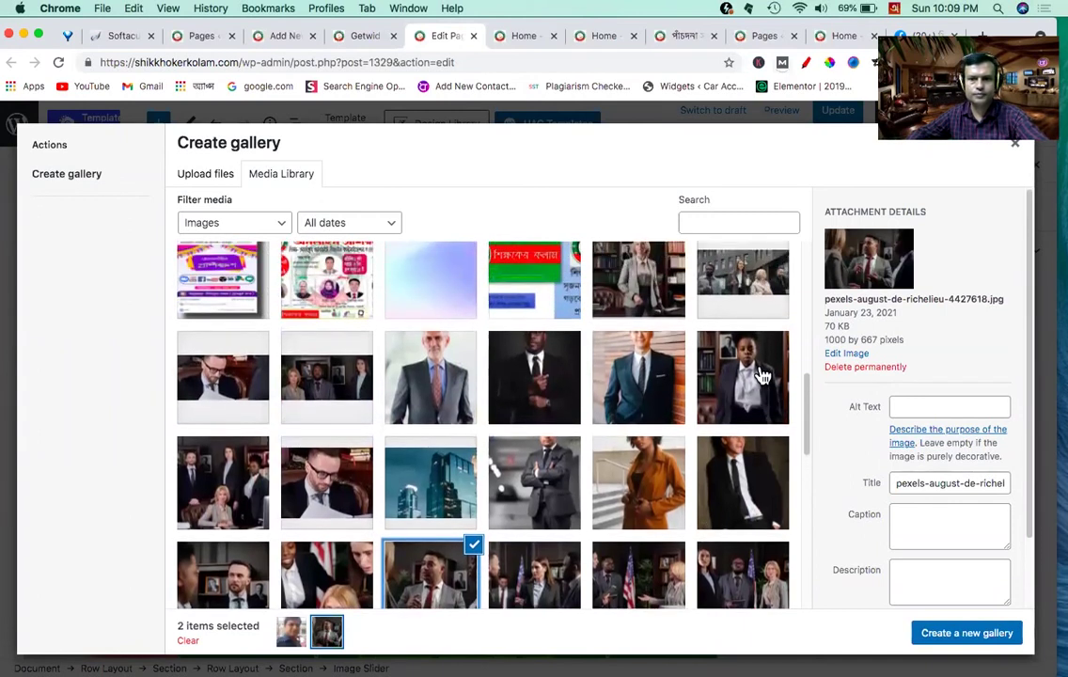
pyautogui.click(763, 376)
pyautogui.click(974, 635)
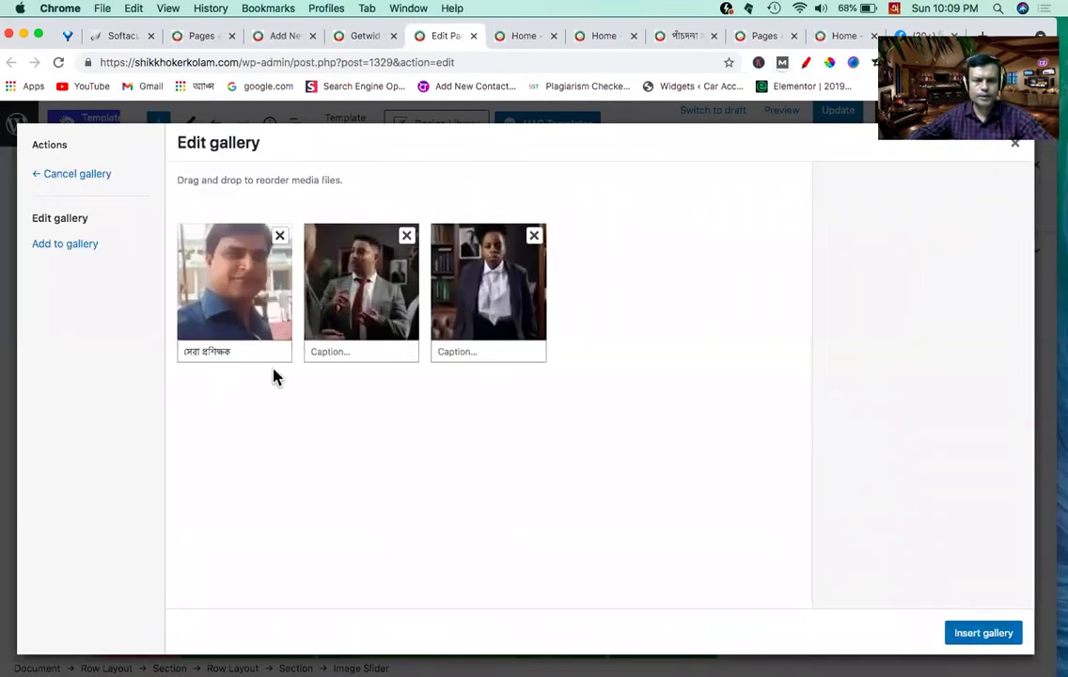
# Step: Caption the second gallery image "সেরা কবিতা লেখক"
pyautogui.click(344, 353)
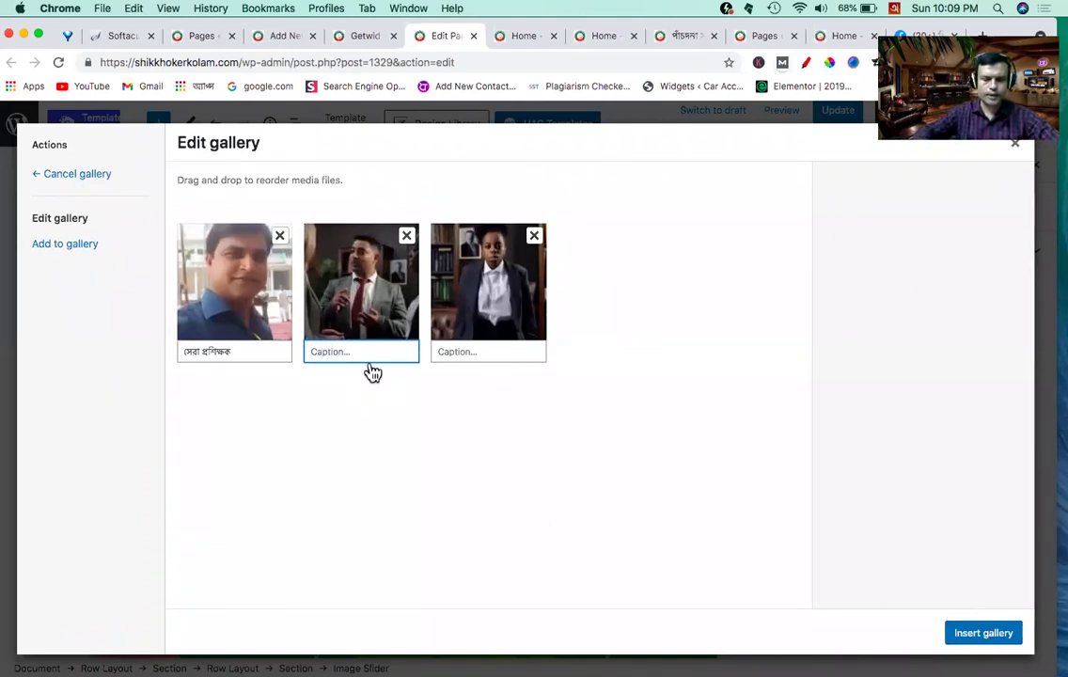
pyautogui.write('sera')
pyautogui.press('space')
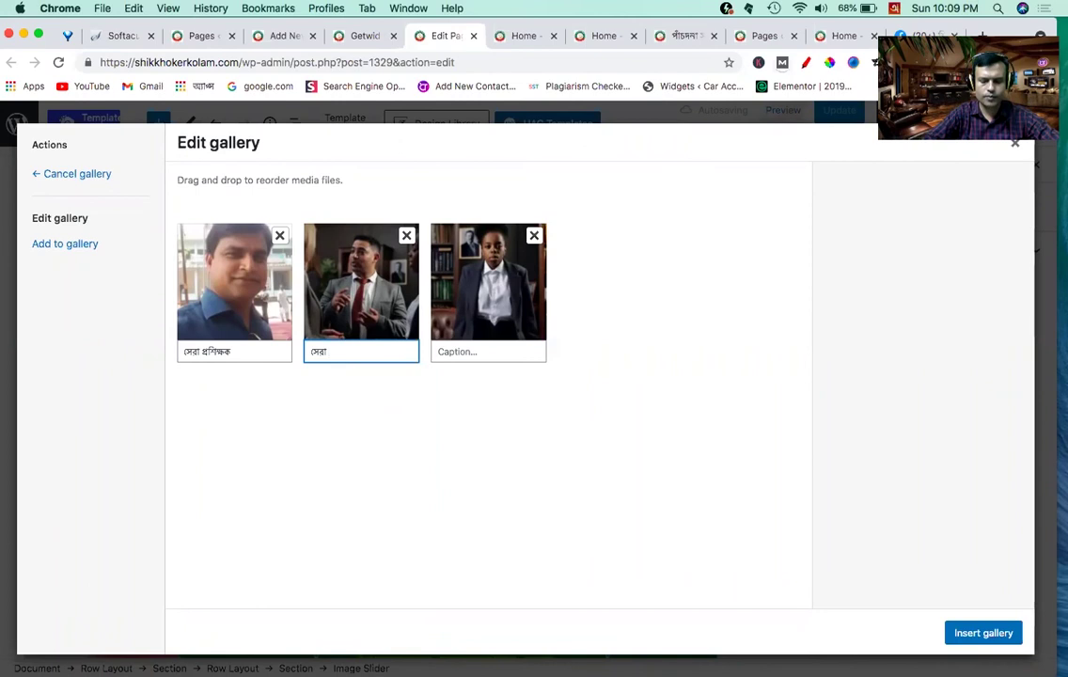
pyautogui.write('kbiuta')
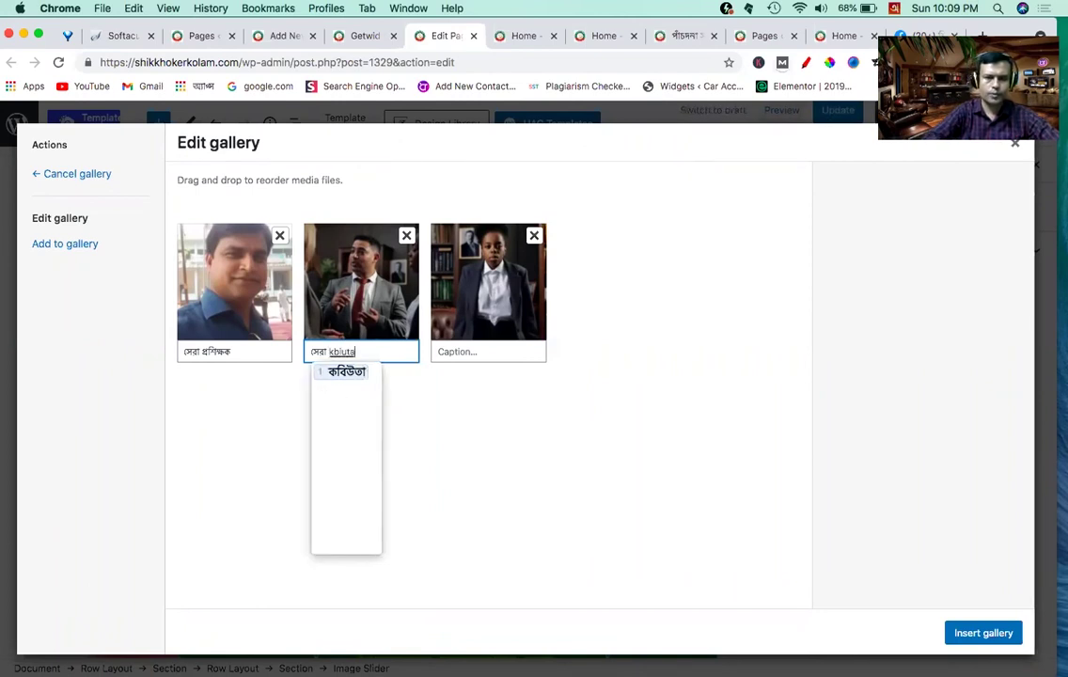
pyautogui.press('BackSpace')
pyautogui.press('BackSpace')
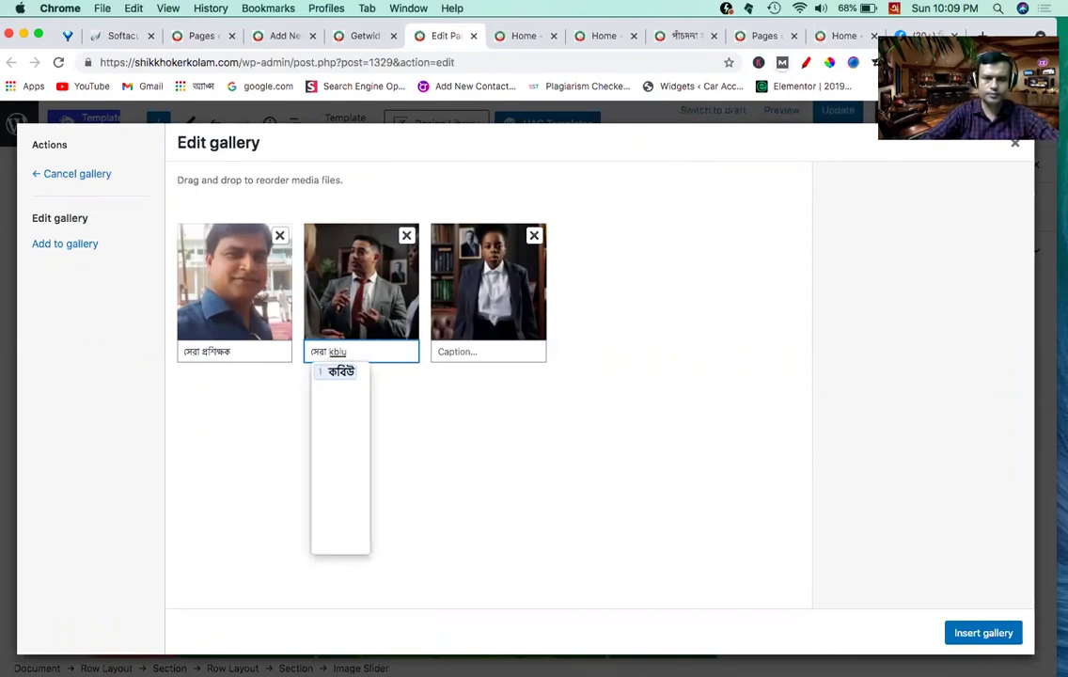
pyautogui.press('BackSpace')
pyautogui.write('ta')
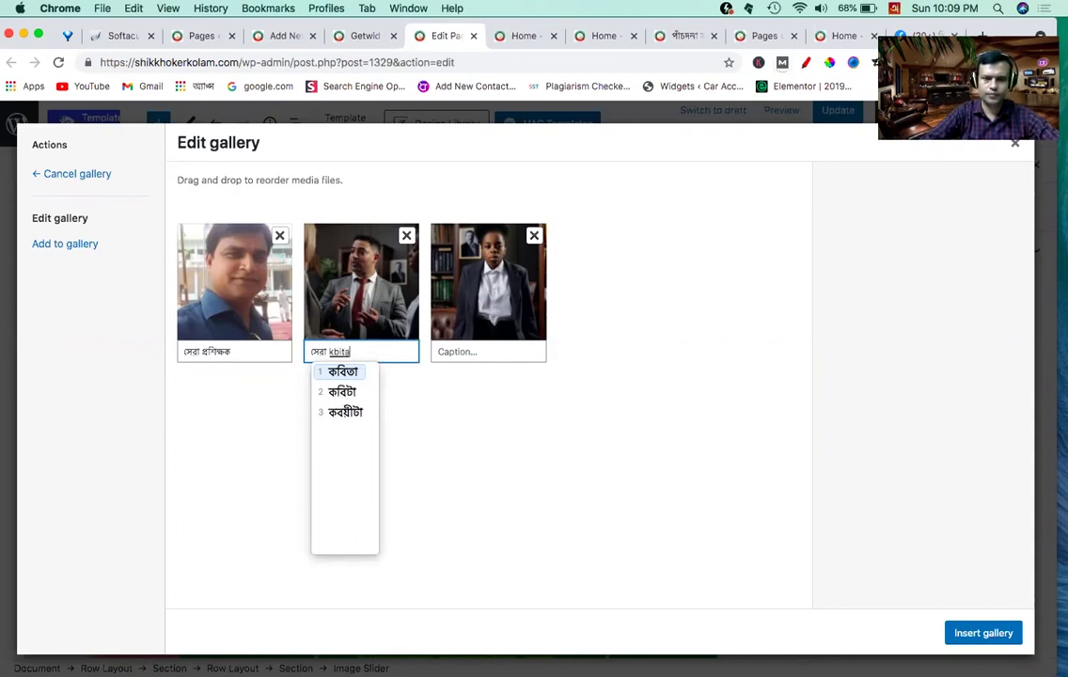
pyautogui.press('space')
pyautogui.write('lekhk')
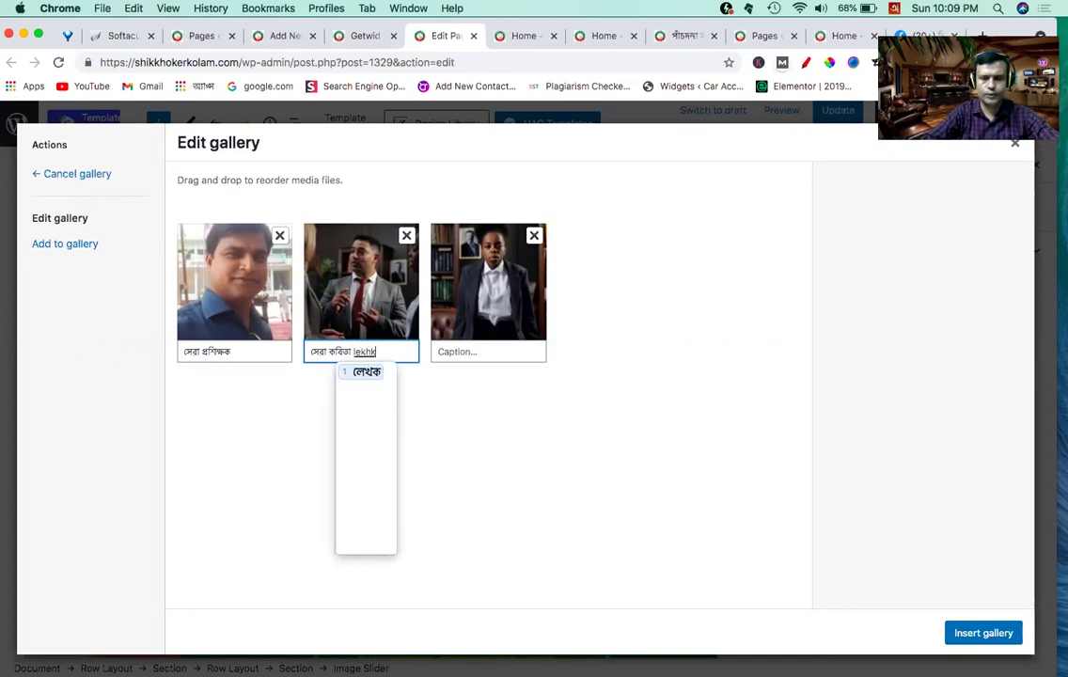
pyautogui.press('space')
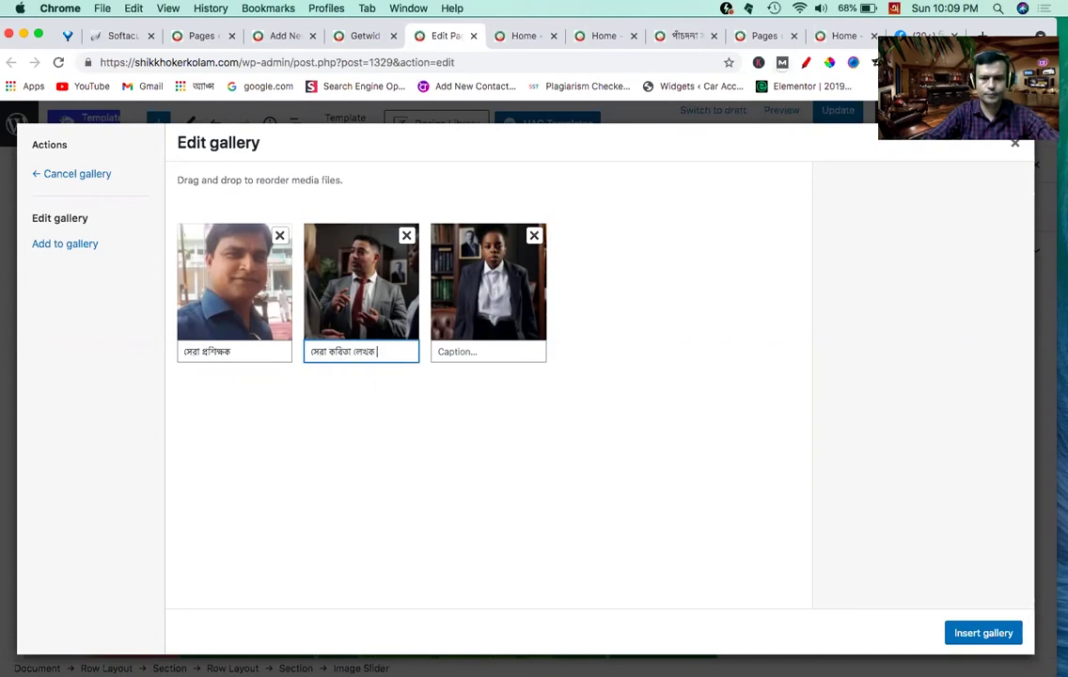
# Step: Caption the third gallery image "সেরা মোটিভেশনাল স্পিকার" and insert the gallery into the slider
pyautogui.click(459, 351)
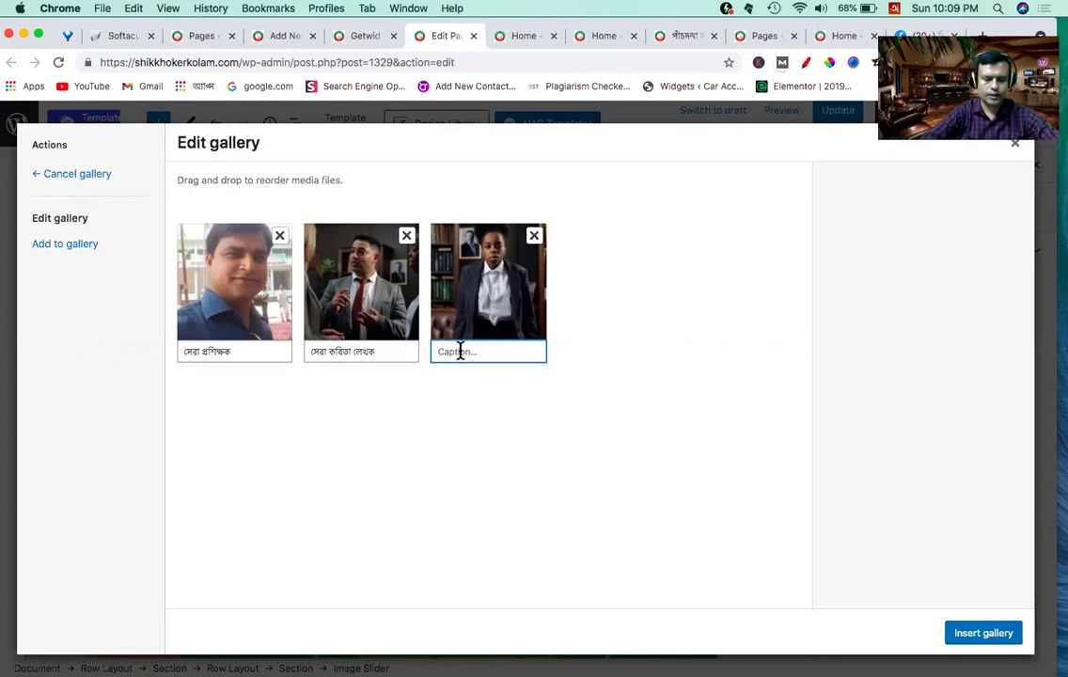
pyautogui.write('sera')
pyautogui.press('space')
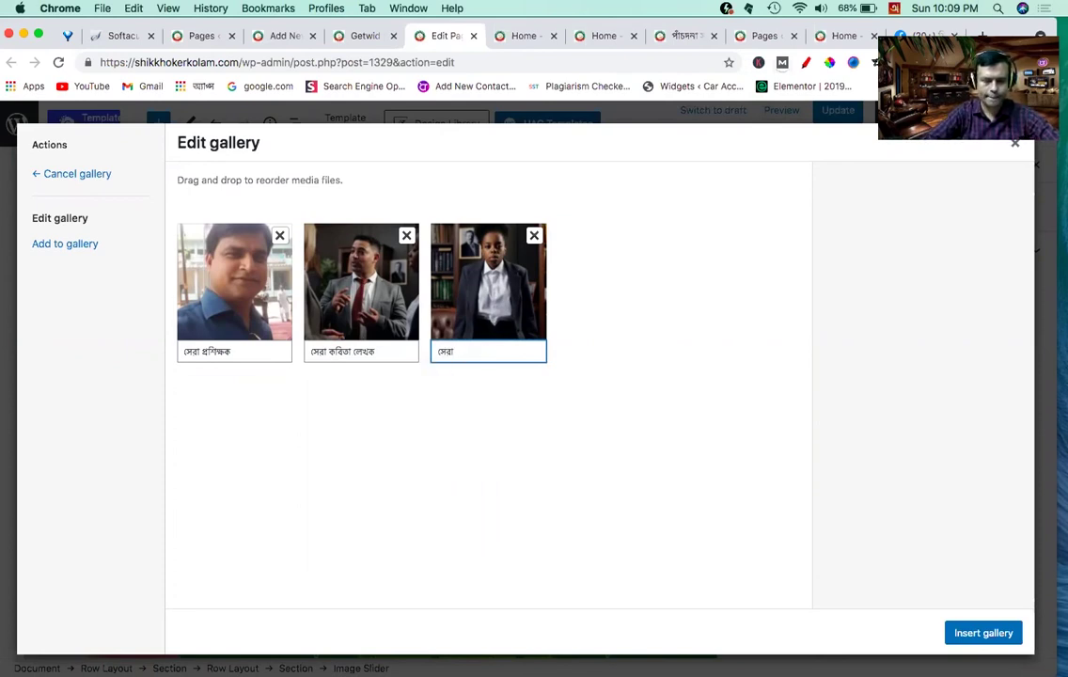
pyautogui.write('mi')
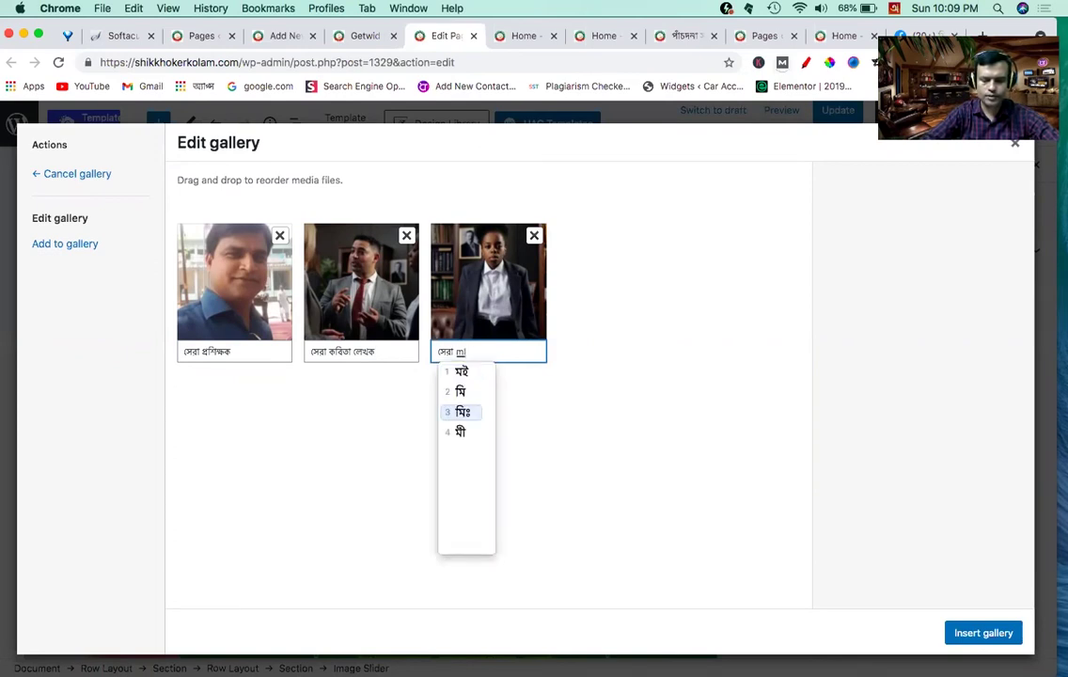
pyautogui.press('BackSpace')
pyautogui.write('O')
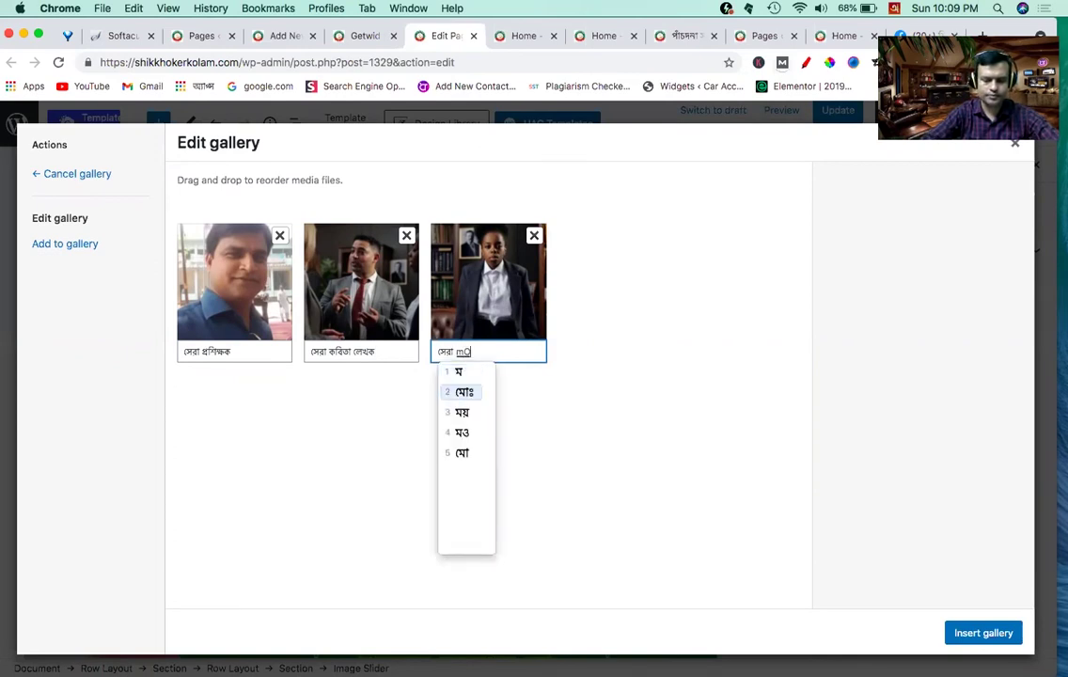
pyautogui.write('TI')
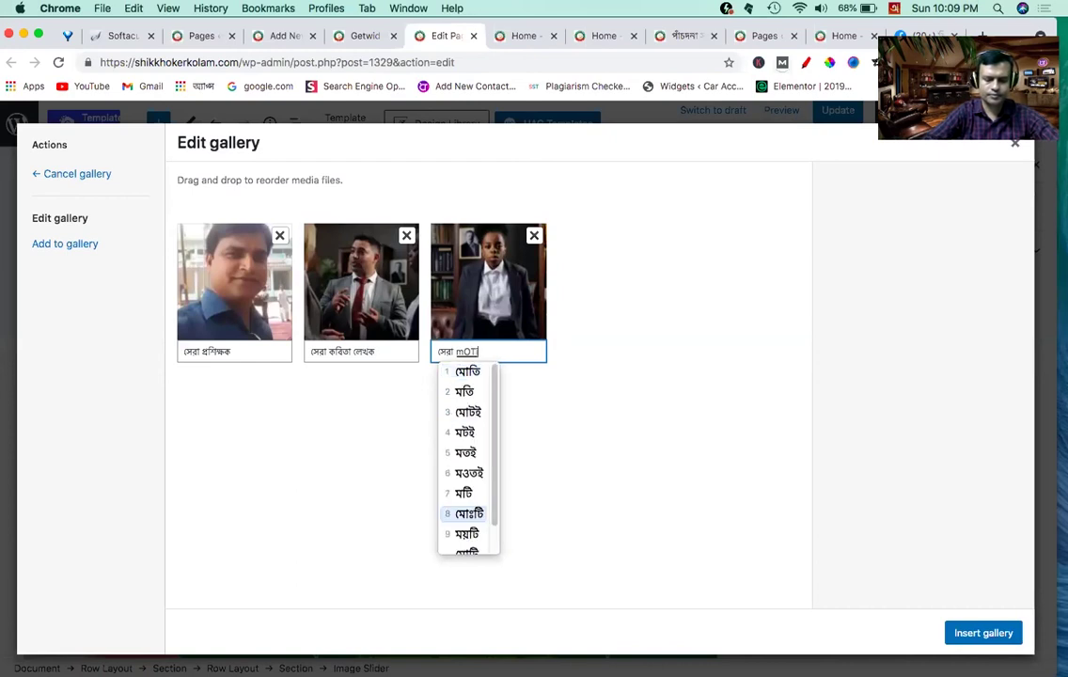
pyautogui.write('ves')
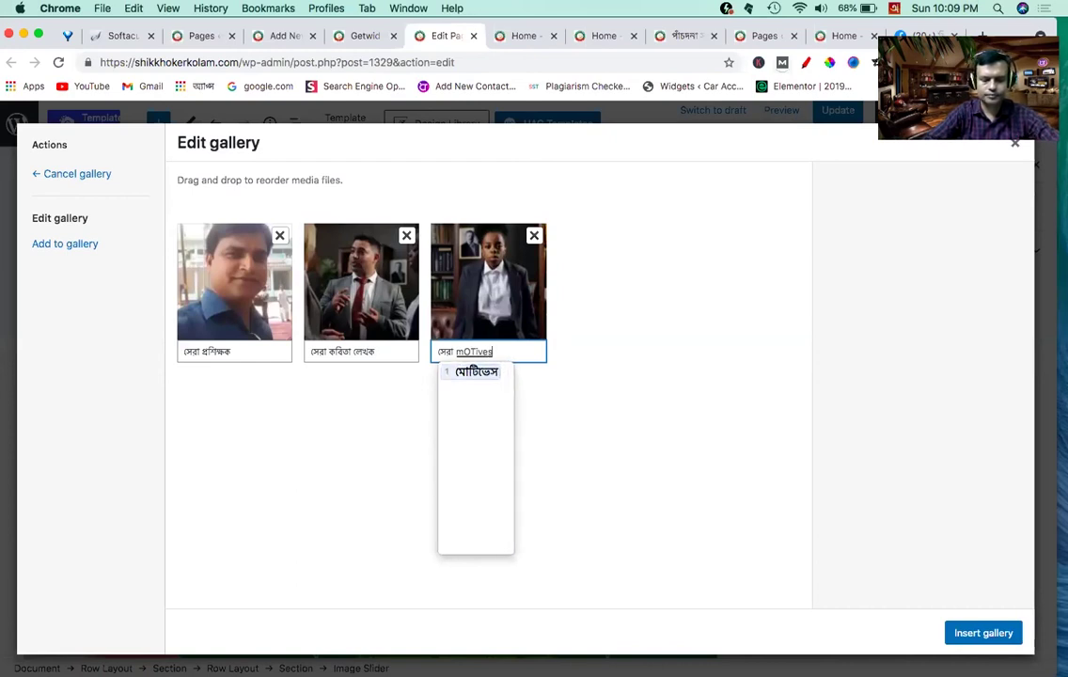
pyautogui.write('hnal')
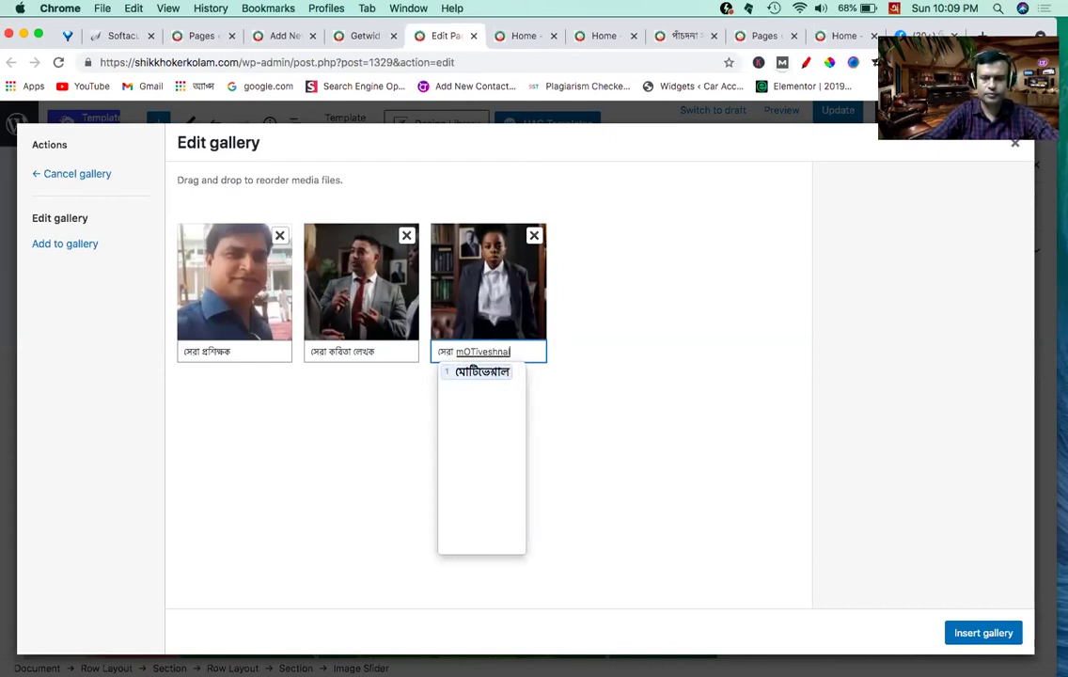
pyautogui.press('BackSpace')
pyautogui.press('BackSpace')
pyautogui.press('Return')
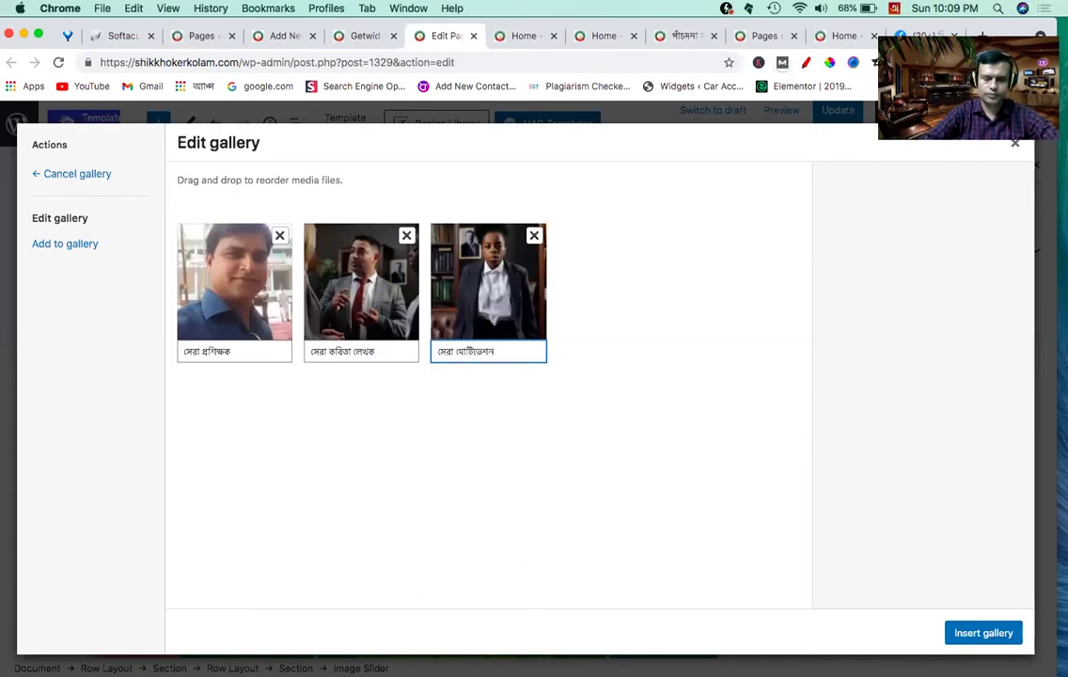
pyautogui.write('al')
pyautogui.press('BackSpace')
pyautogui.press('BackSpace')
pyautogui.write('al')
pyautogui.press('Return')
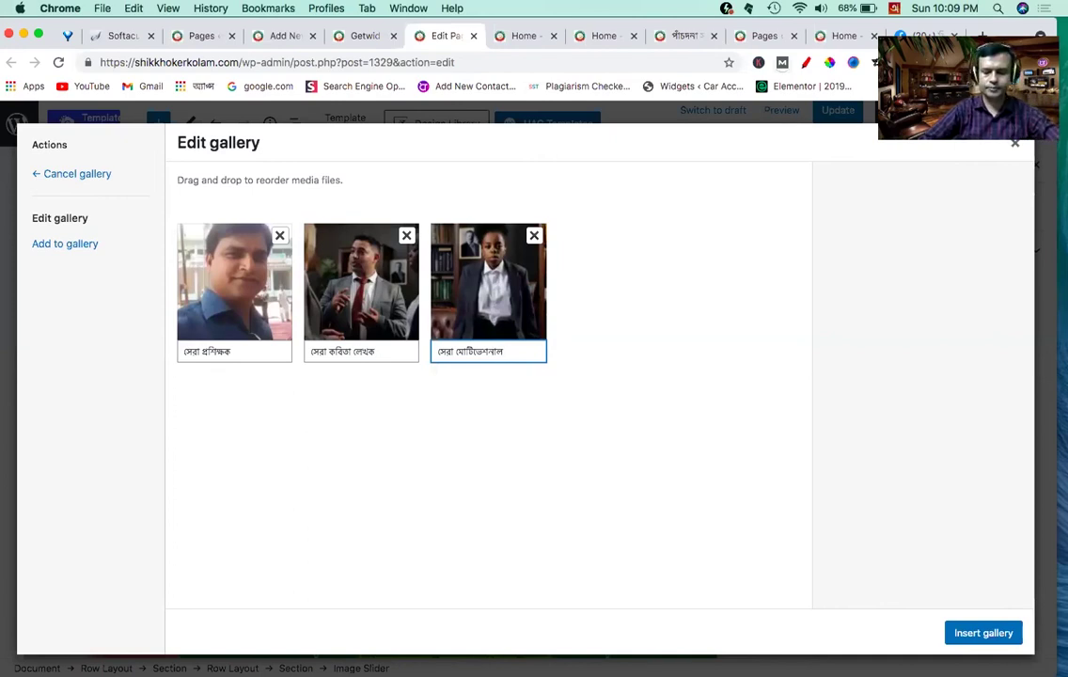
pyautogui.write('spika')
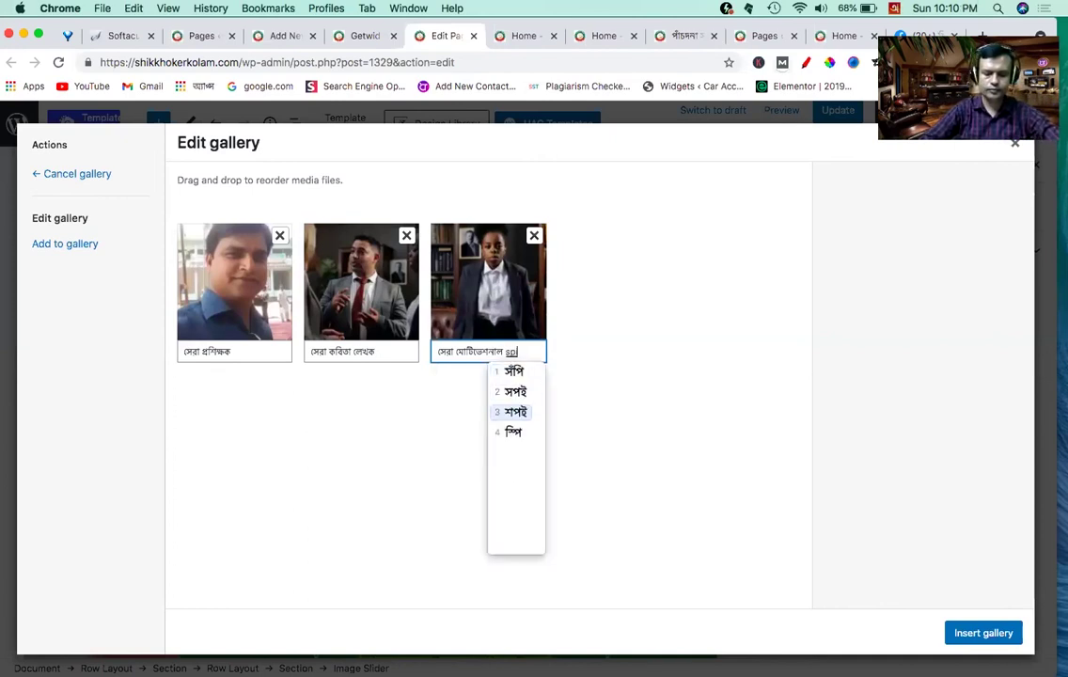
pyautogui.write('r')
pyautogui.press('Return')
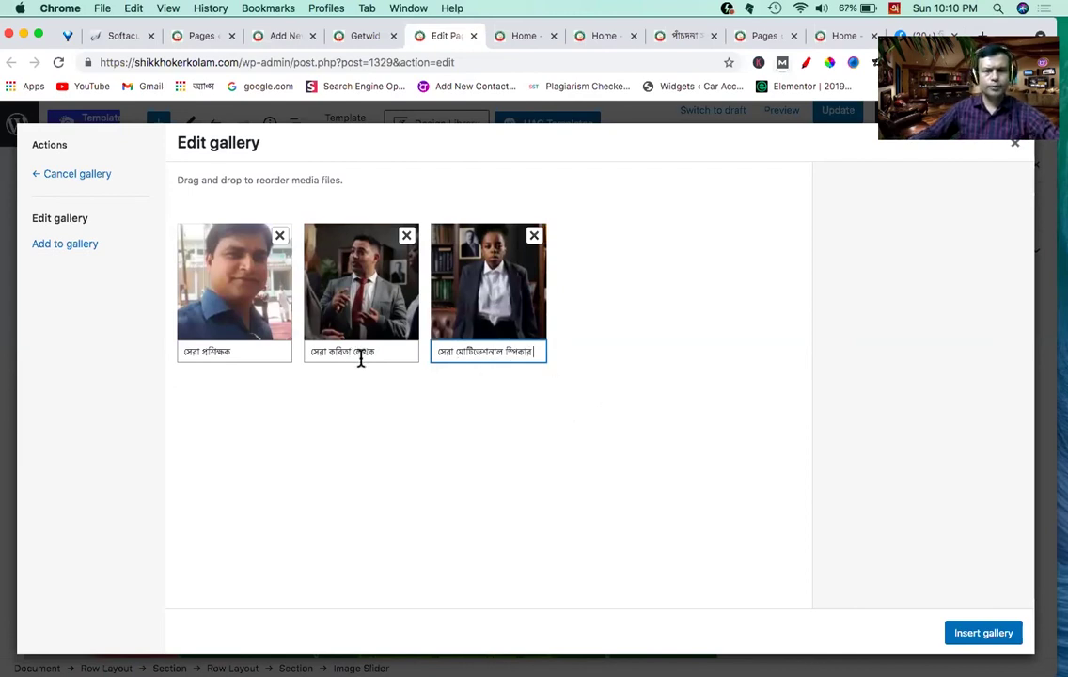
pyautogui.click(982, 633)
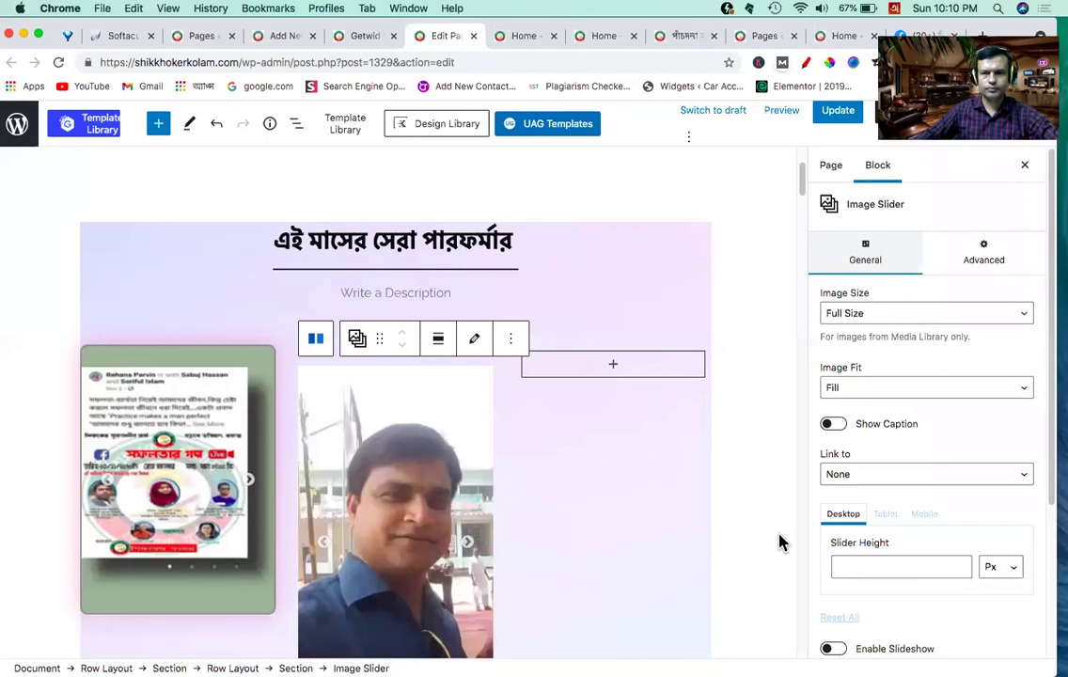
# Step: Step through the slides of the middle column's slider and turn on its image captions
pyautogui.scroll(-2, 589, 484)
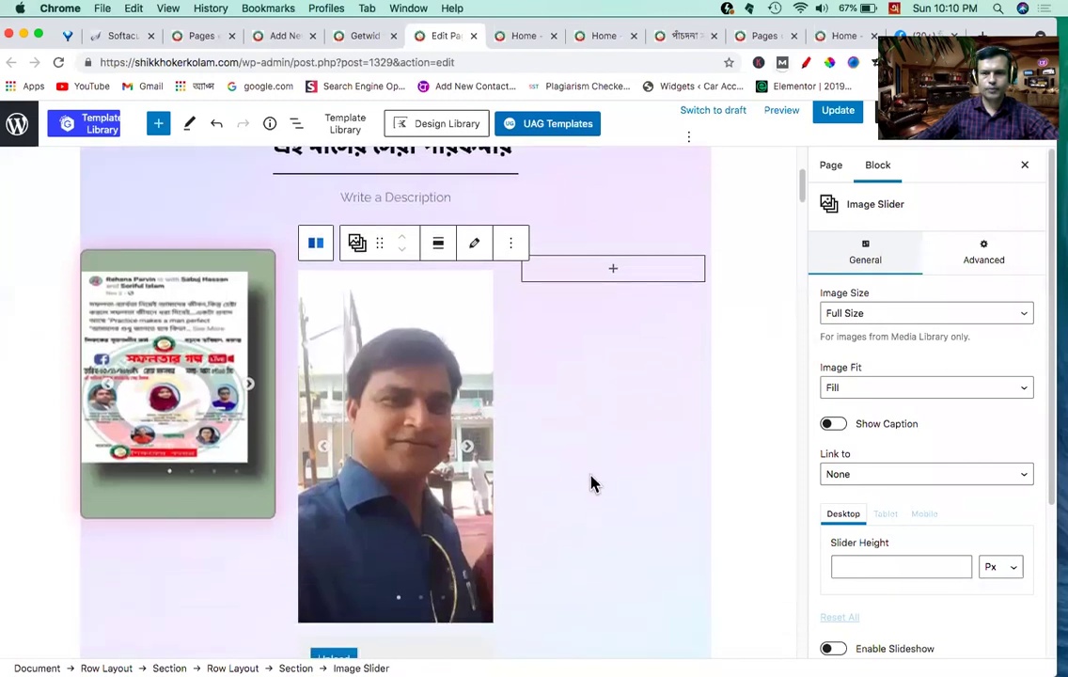
pyautogui.click(469, 448)
pyautogui.click(471, 450)
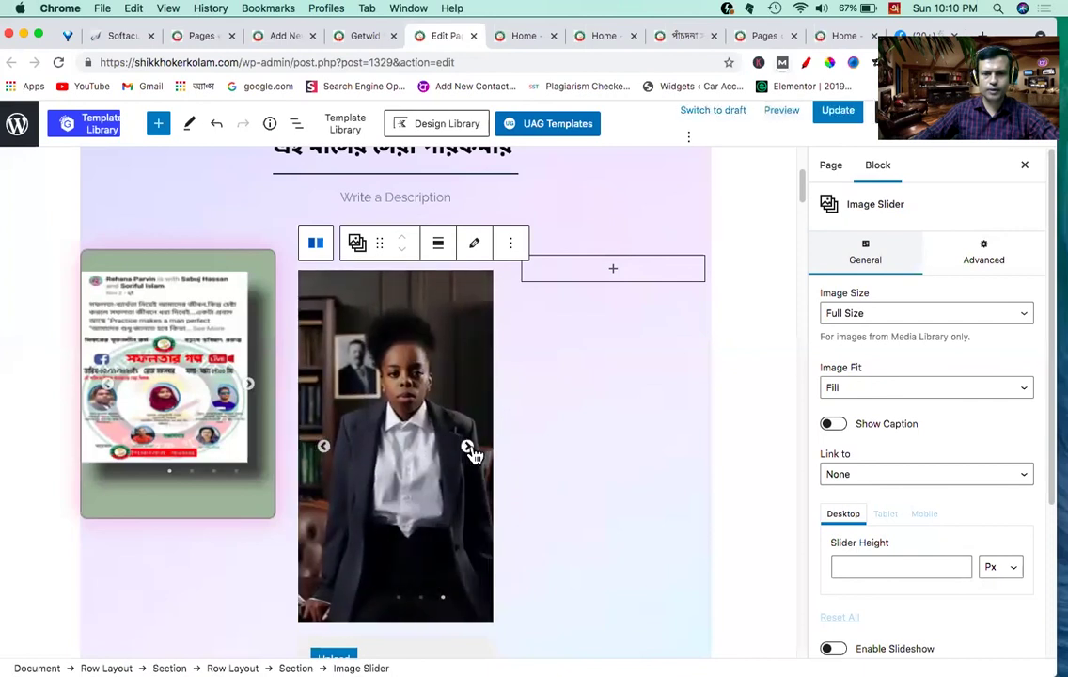
pyautogui.scroll(-3, 428, 523)
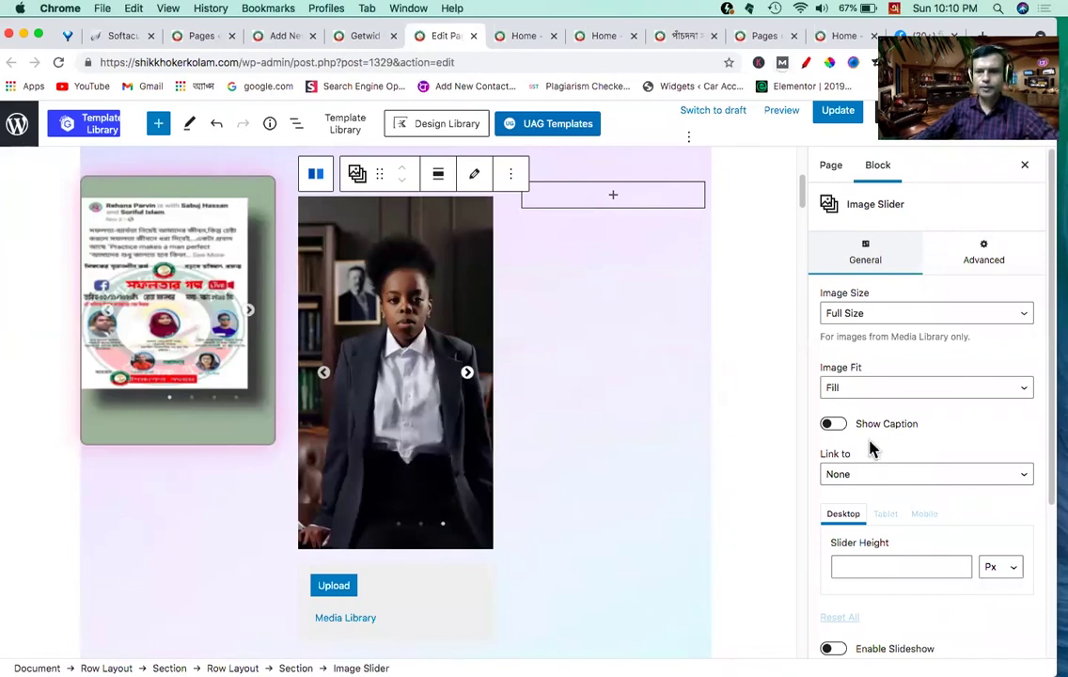
pyautogui.click(833, 424)
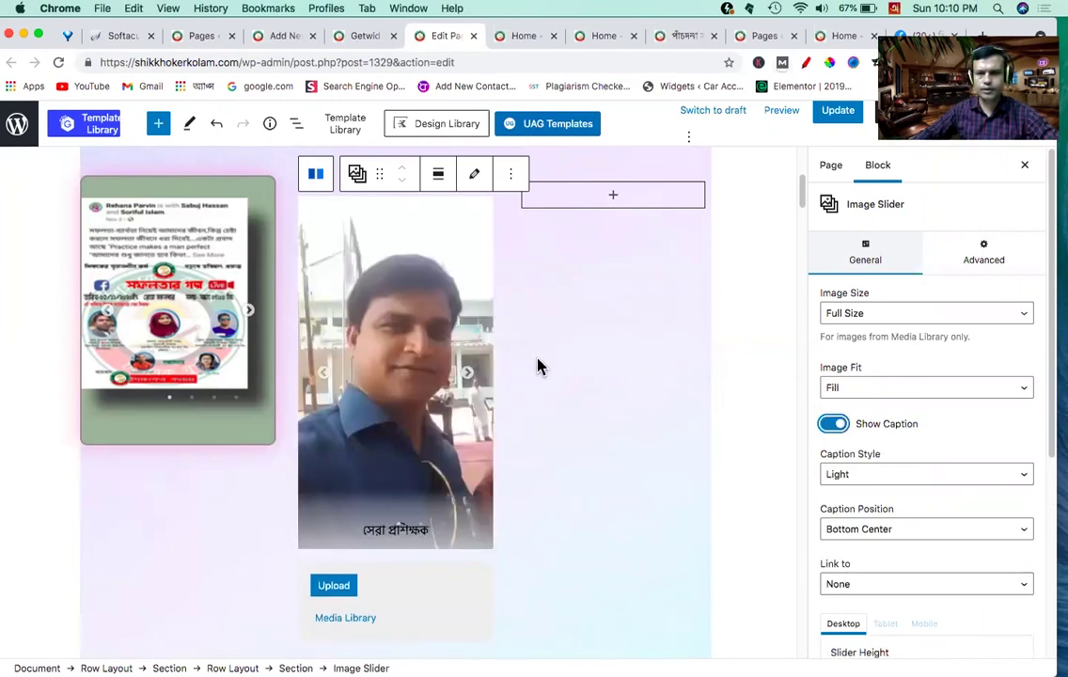
# Step: Show 2 slides at once on desktop in the middle column's image slider and advance it to the next slides
pyautogui.click(990, 262)
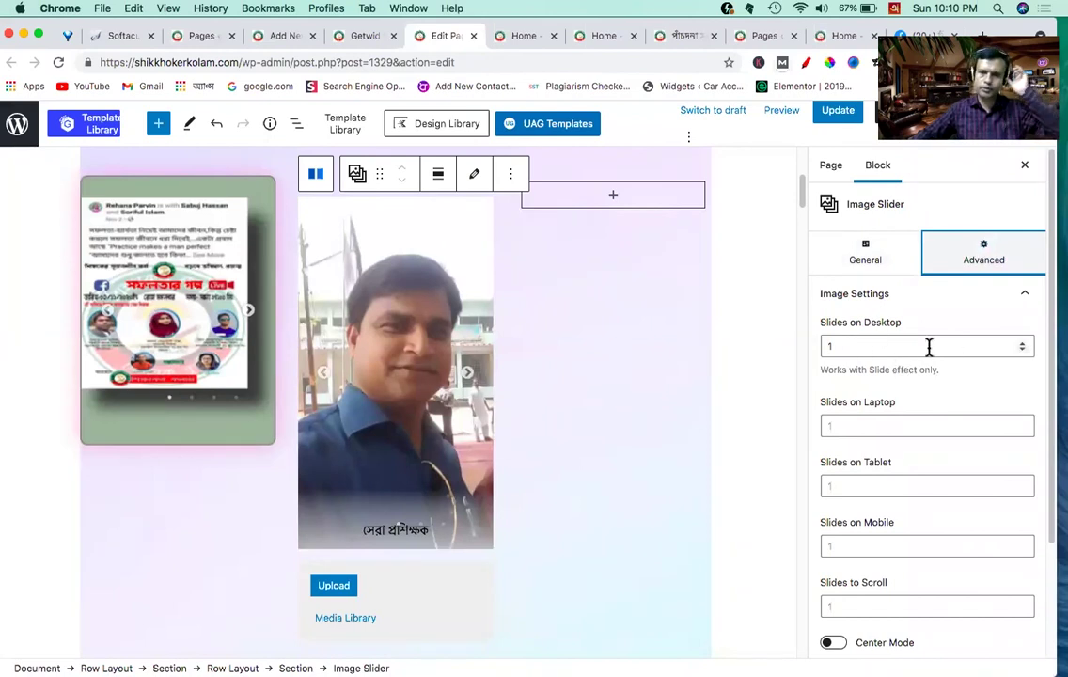
pyautogui.click(1023, 344)
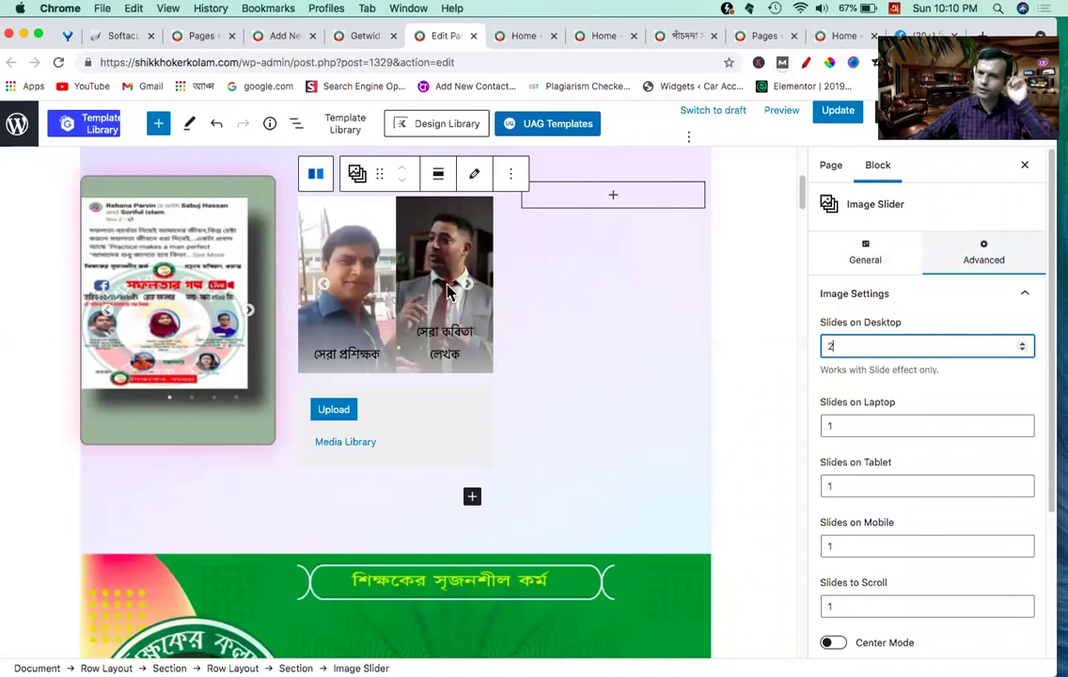
pyautogui.click(1023, 344)
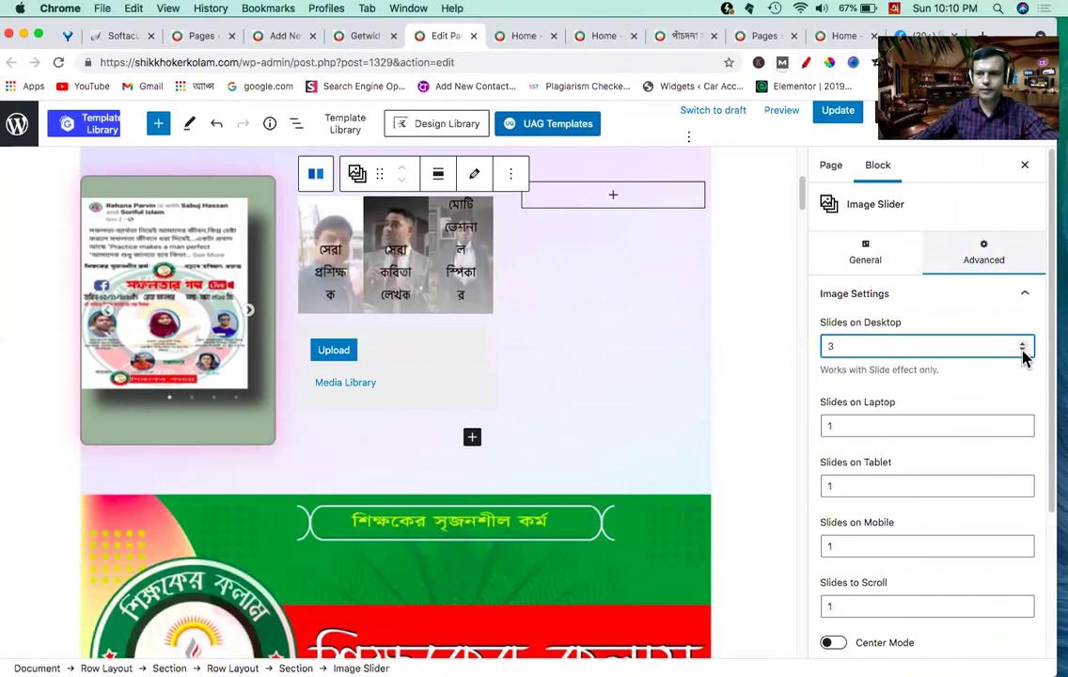
pyautogui.click(1022, 351)
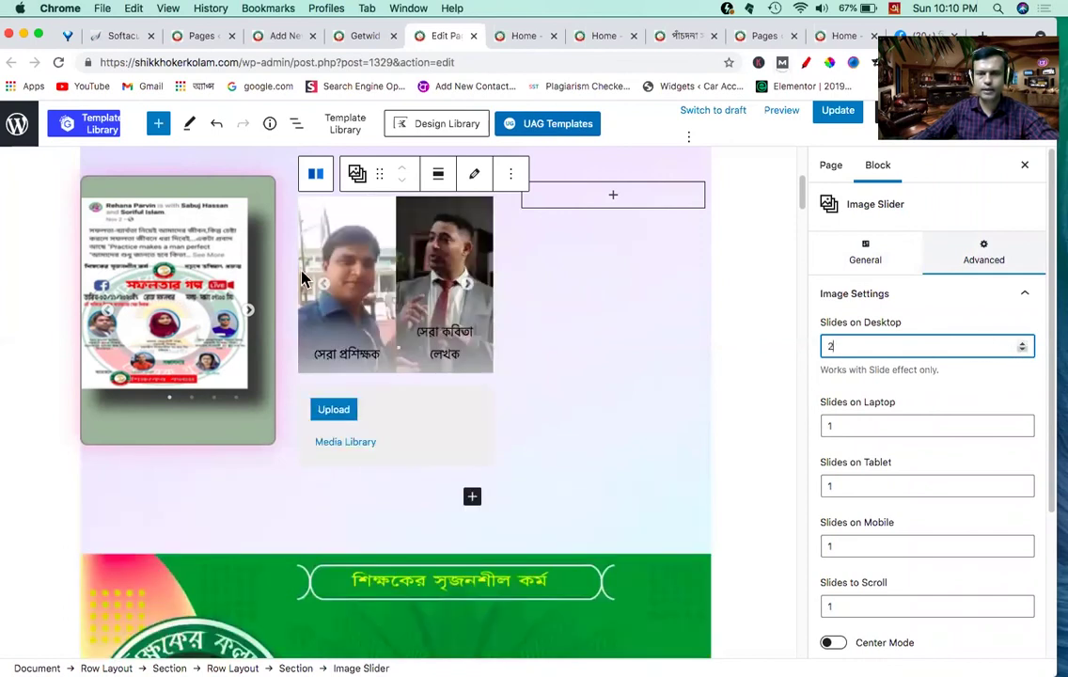
pyautogui.click(468, 286)
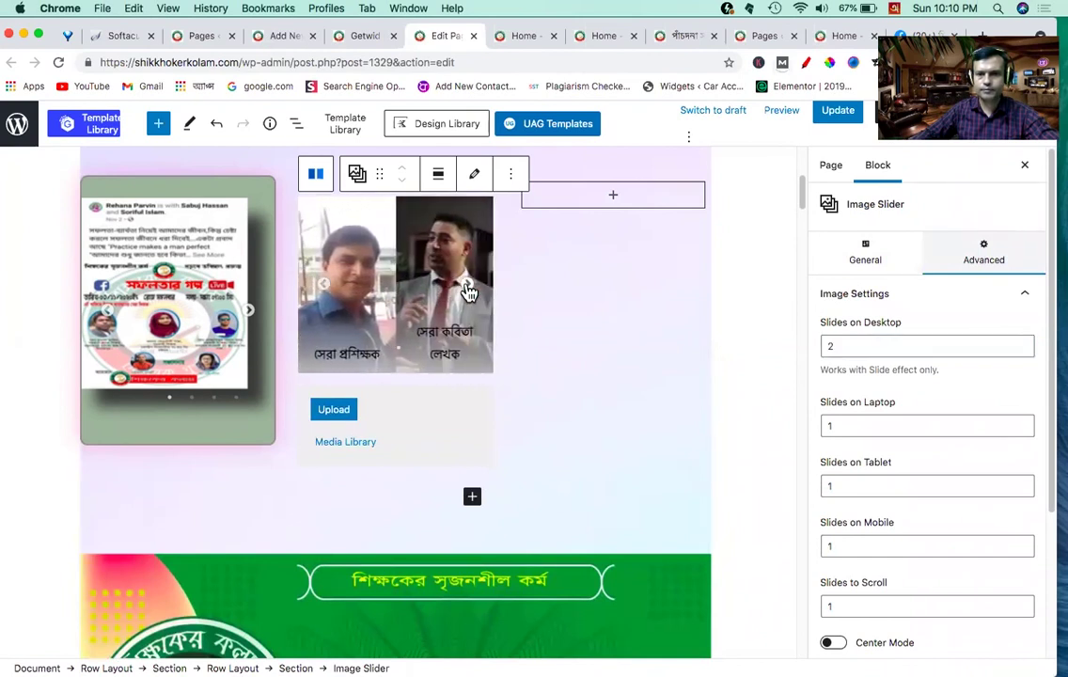
pyautogui.scroll(-1, 921, 442)
pyautogui.scroll(-5, 878, 451)
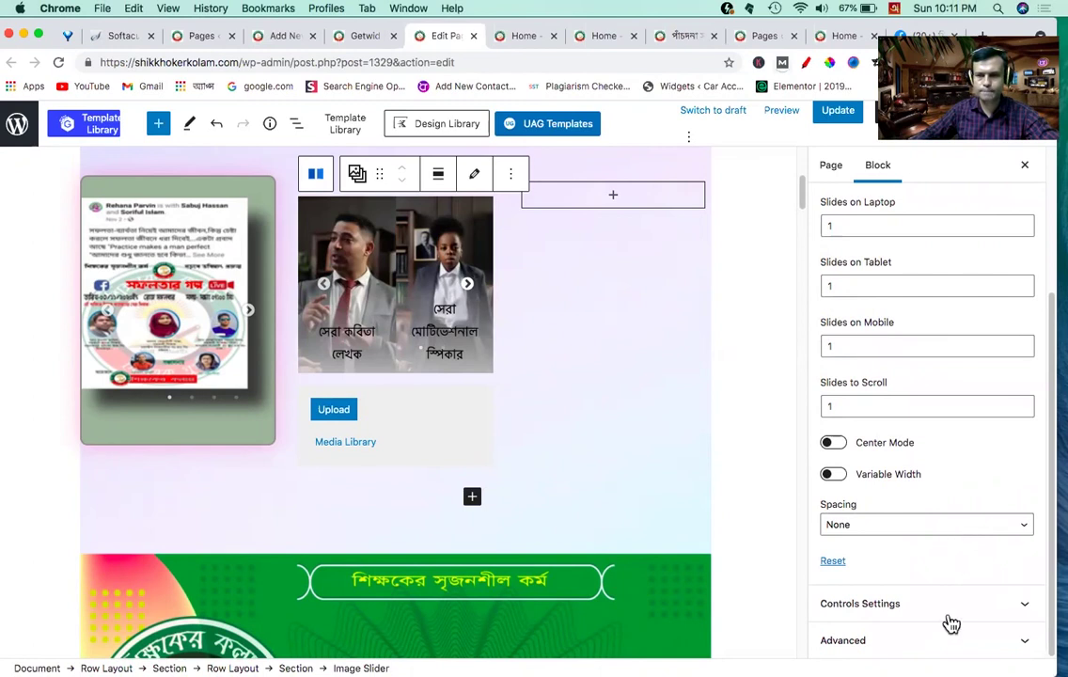
pyautogui.scroll(5, 935, 594)
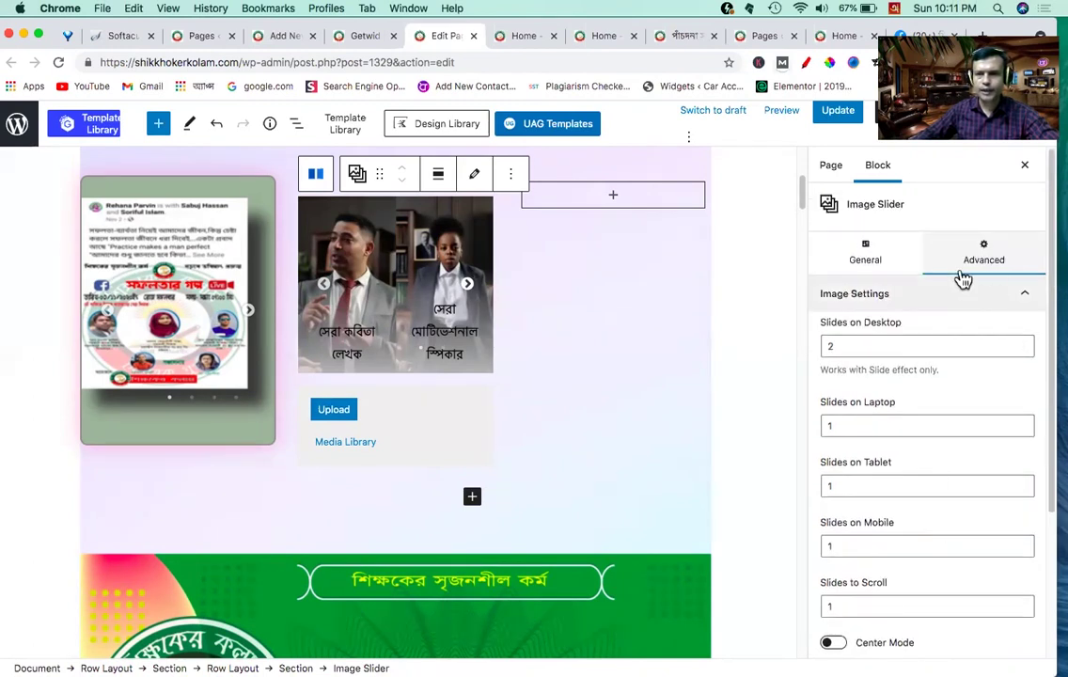
# Step: Turn on image captions and enable the automatic slideshow for the first column's image slider
pyautogui.click(851, 259)
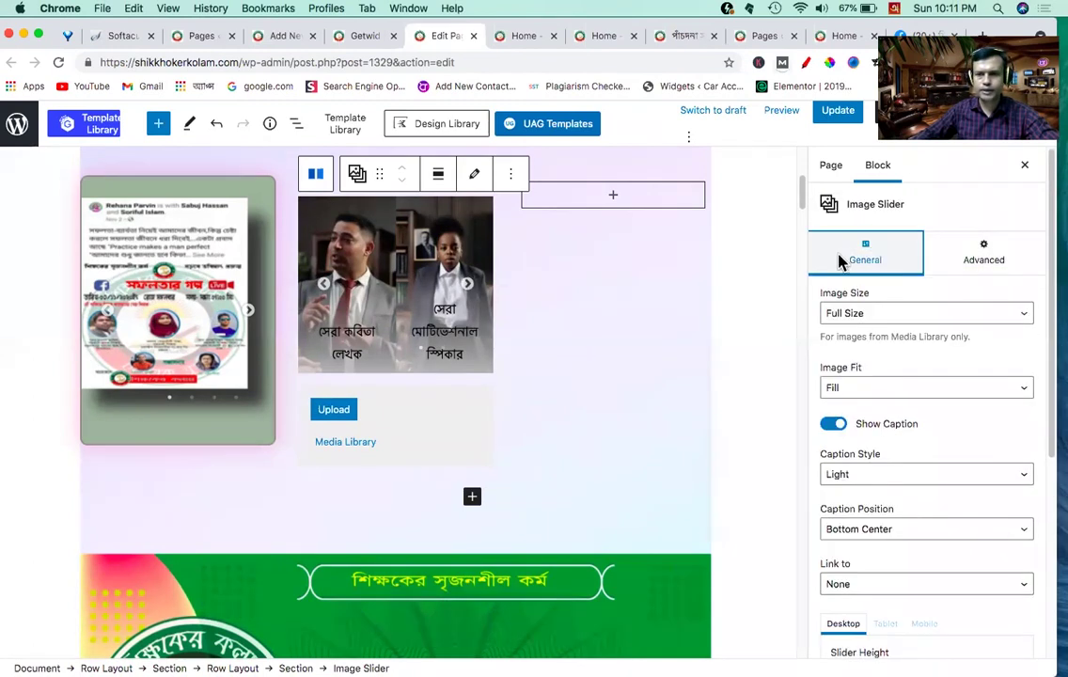
pyautogui.click(230, 263)
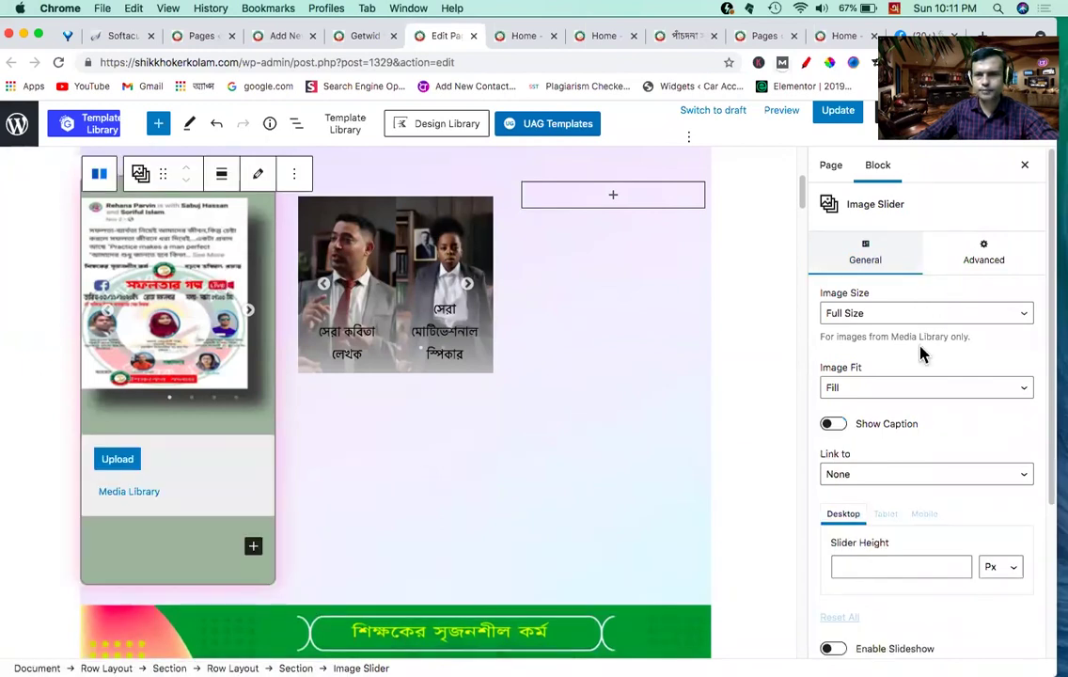
pyautogui.click(833, 425)
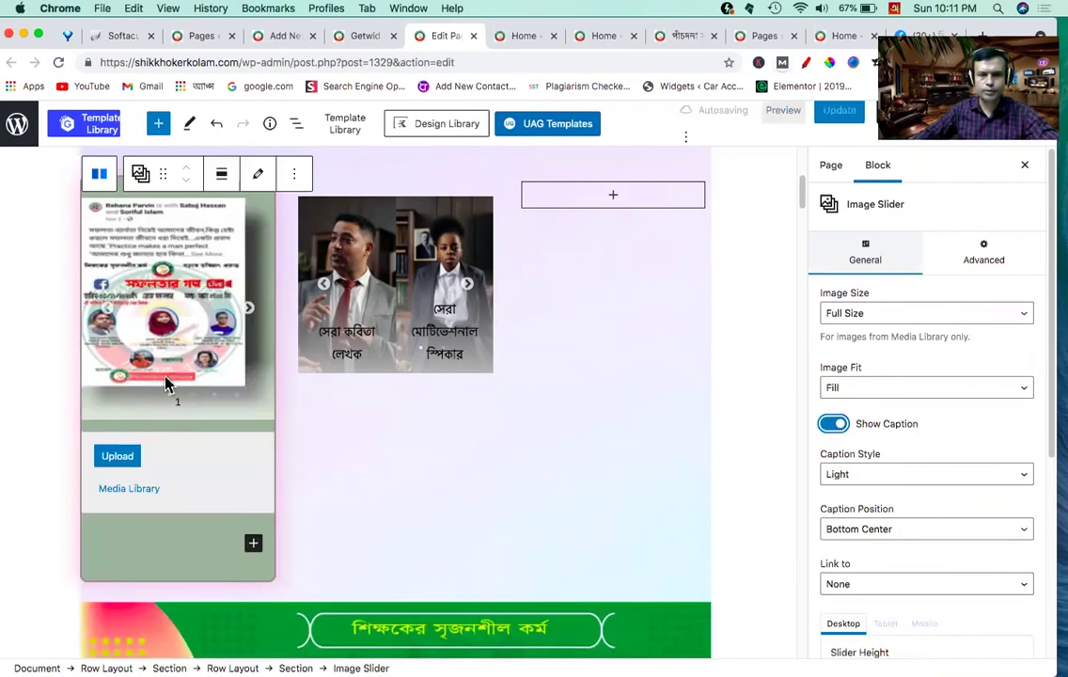
pyautogui.scroll(-1, 907, 489)
pyautogui.scroll(-2, 912, 493)
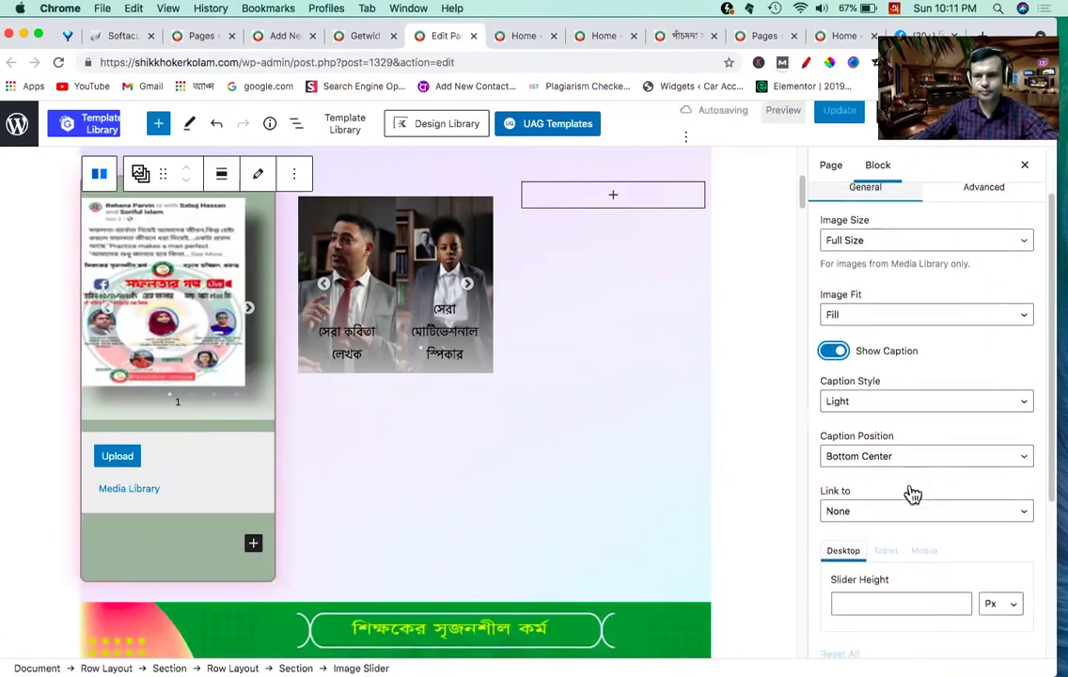
pyautogui.scroll(-5, 911, 494)
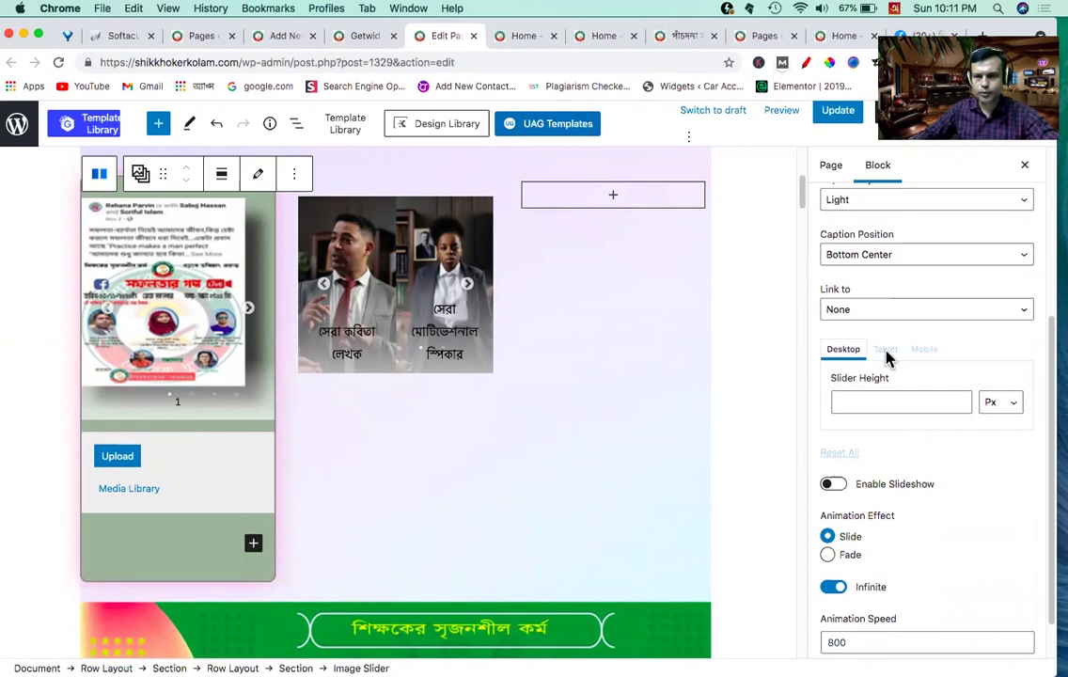
pyautogui.scroll(-2, 872, 489)
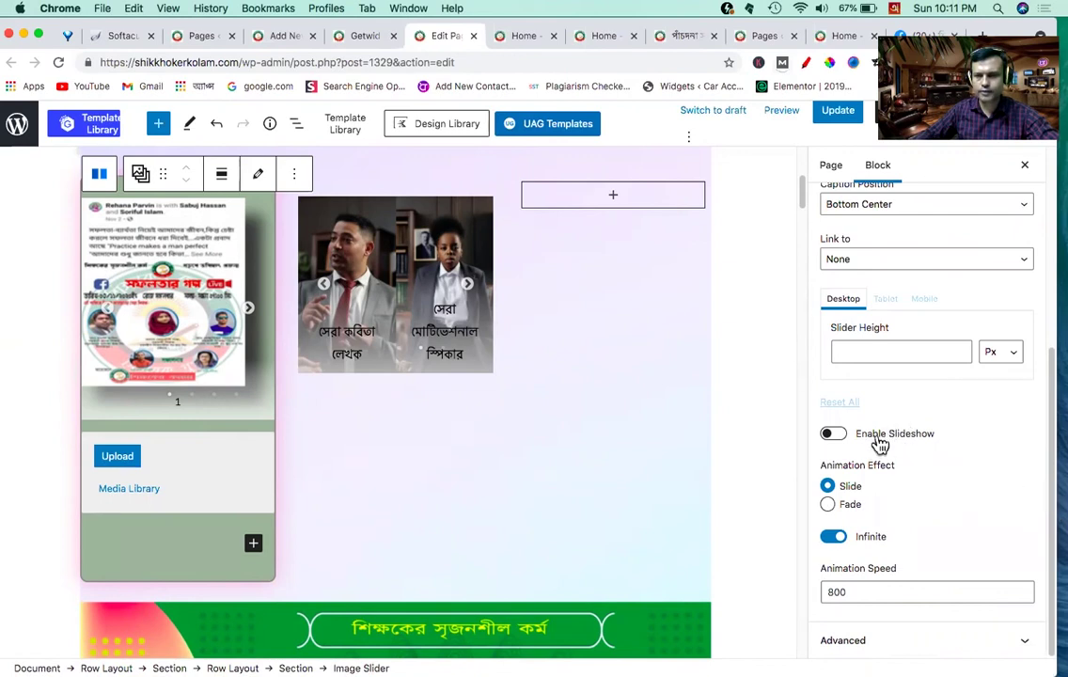
pyautogui.click(833, 437)
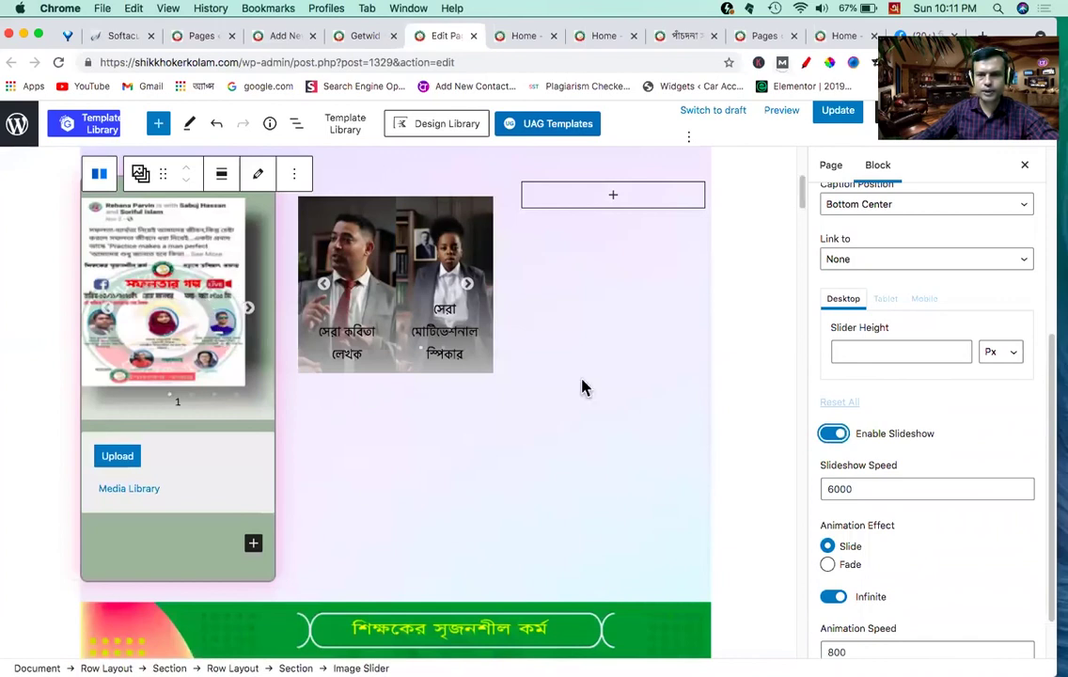
# Step: Enable the automatic slideshow for the middle column's image slider
pyautogui.scroll(-1, 583, 387)
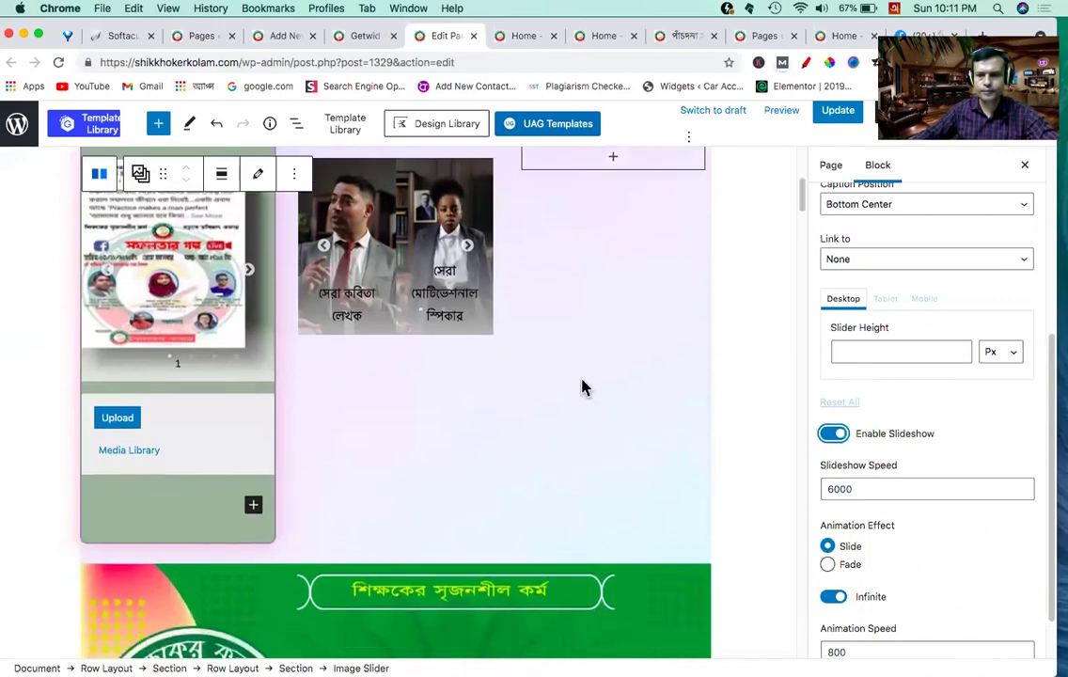
pyautogui.click(459, 270)
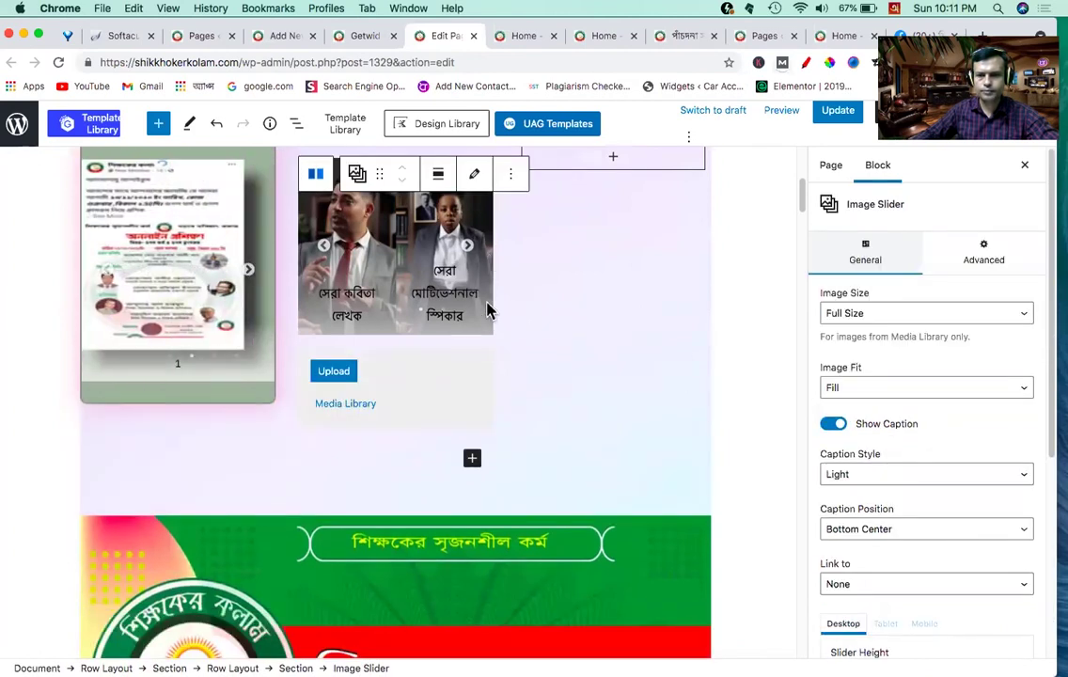
pyautogui.scroll(-5, 978, 530)
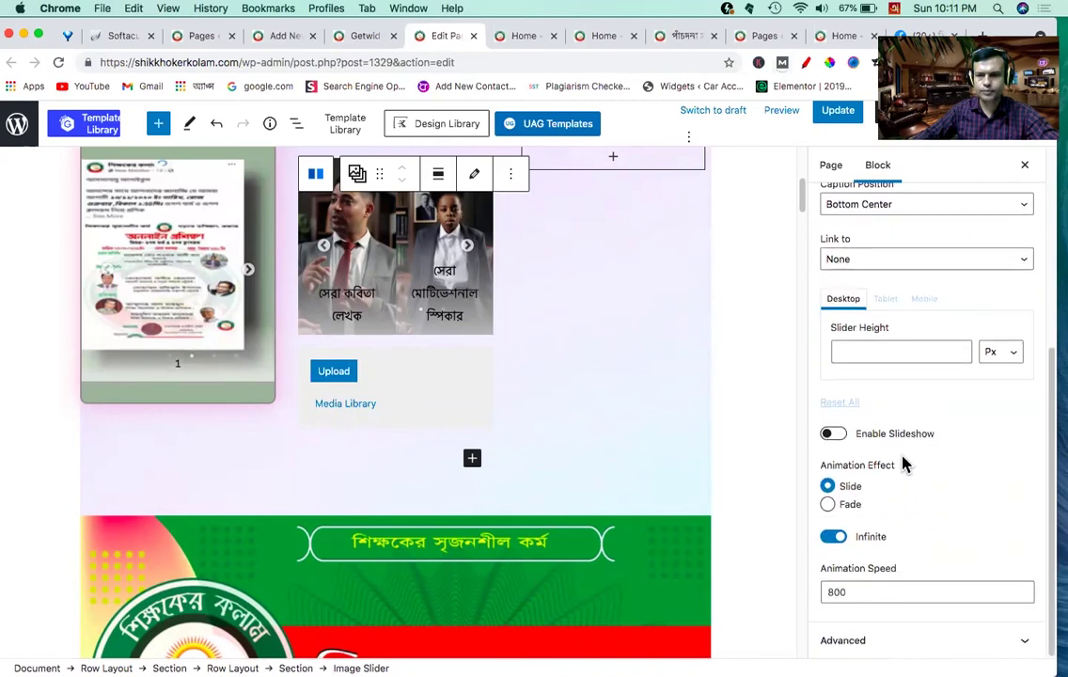
pyautogui.click(834, 438)
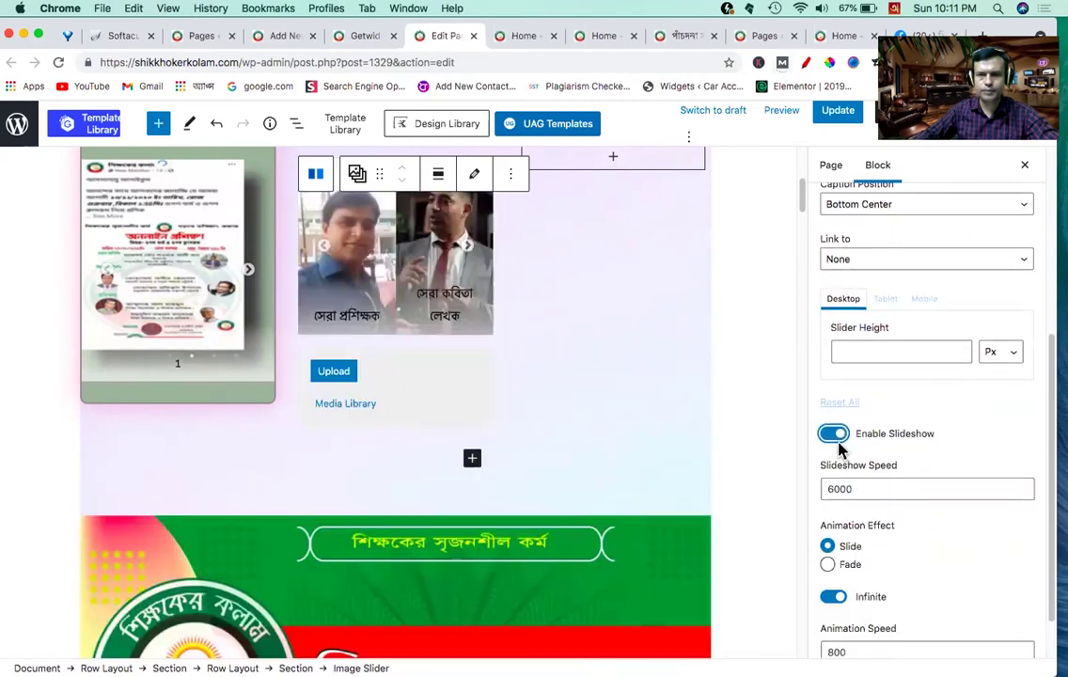
# Step: Update the page, then reload the live home page and check both sliders under the "এই মাসের সেরা পারফর্মার" heading
pyautogui.click(835, 112)
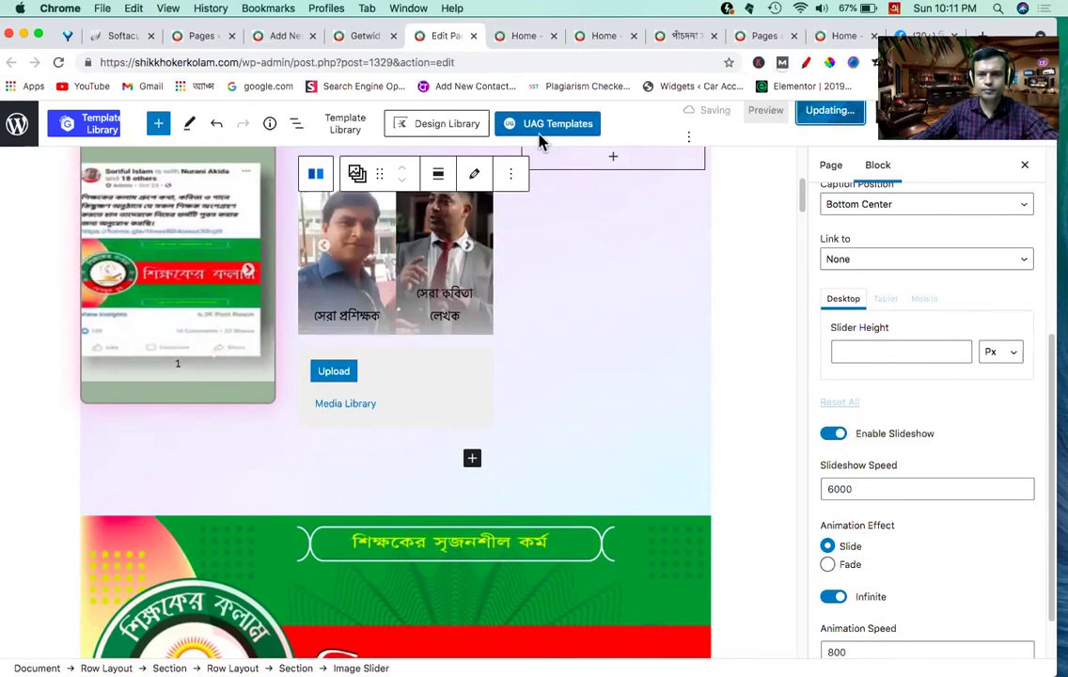
pyautogui.click(528, 38)
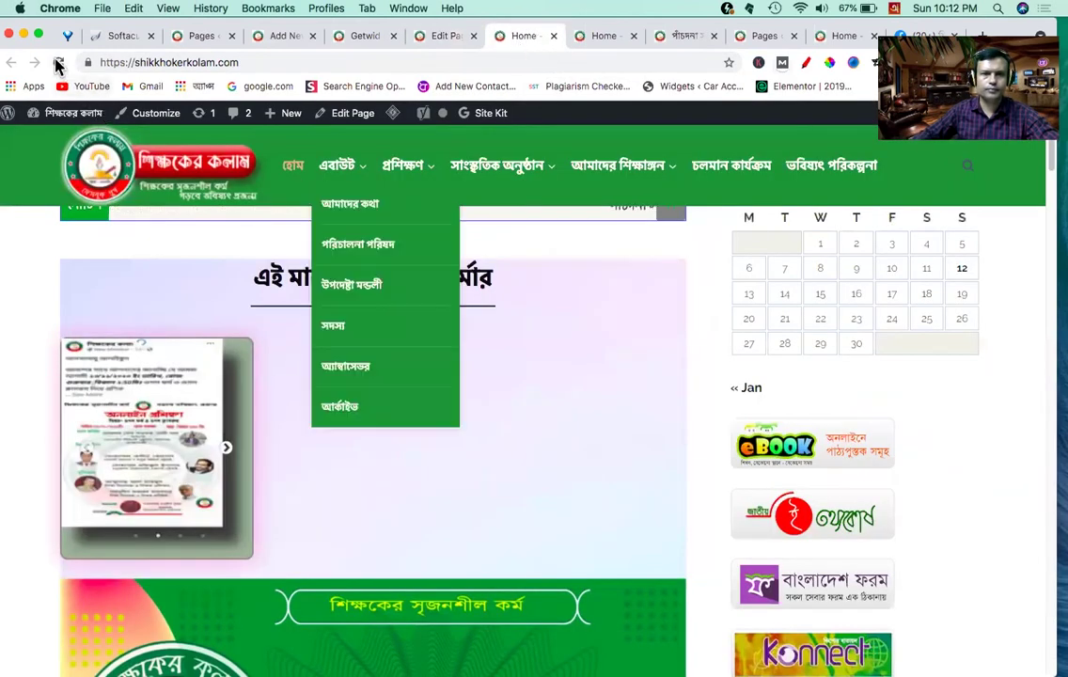
pyautogui.click(58, 62)
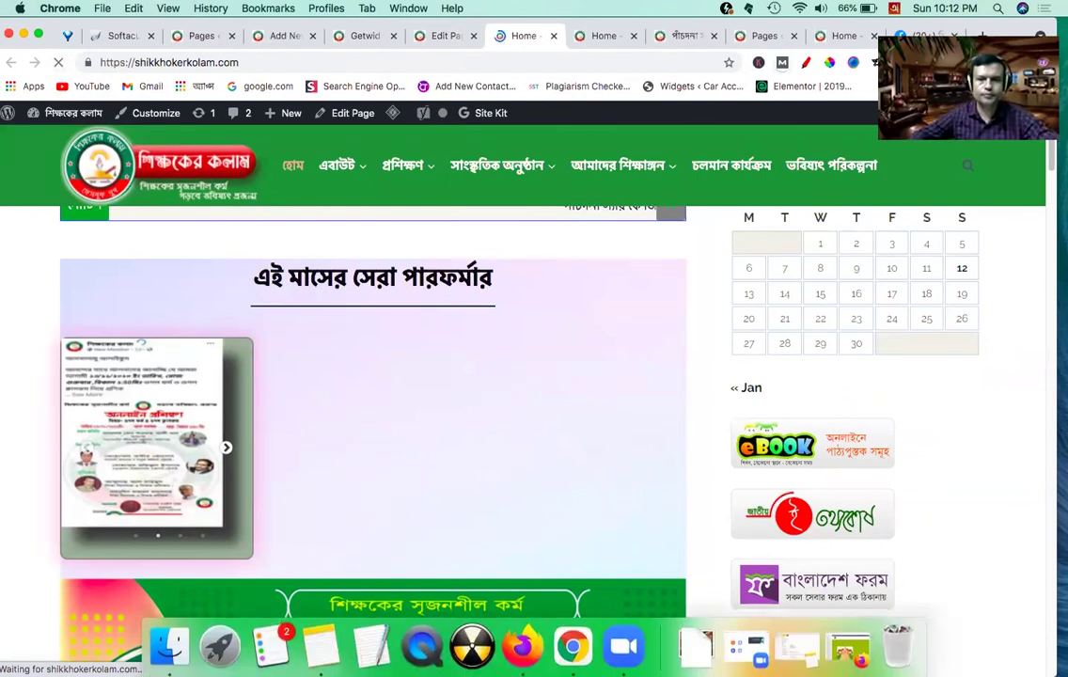
pyautogui.scroll(-2, 592, 404)
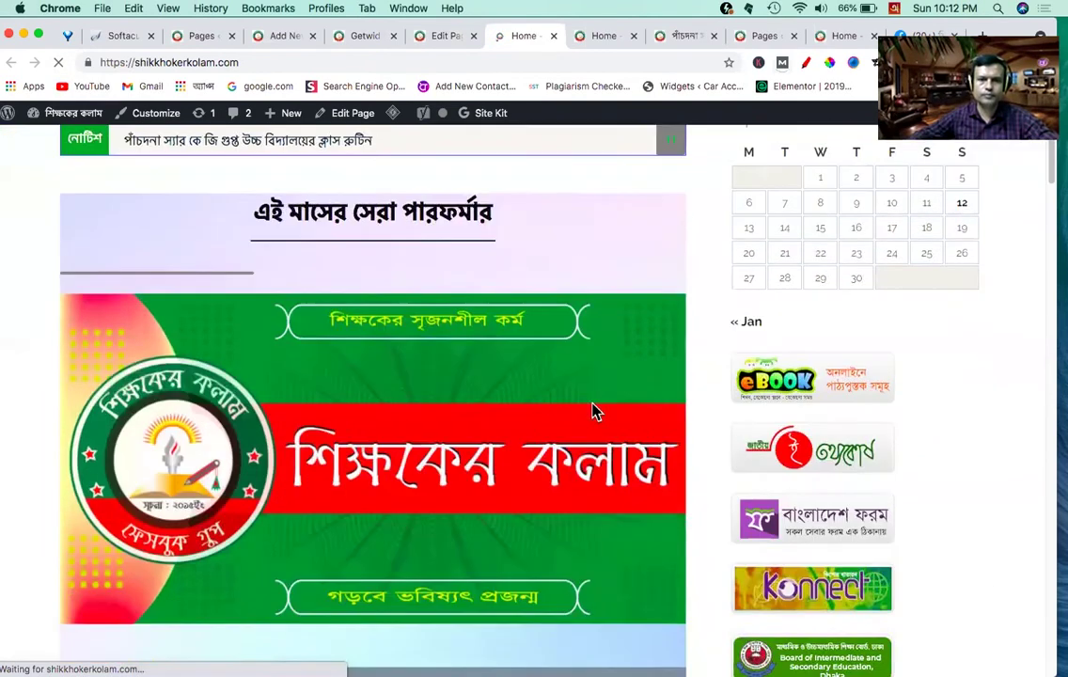
pyautogui.scroll(3, 594, 405)
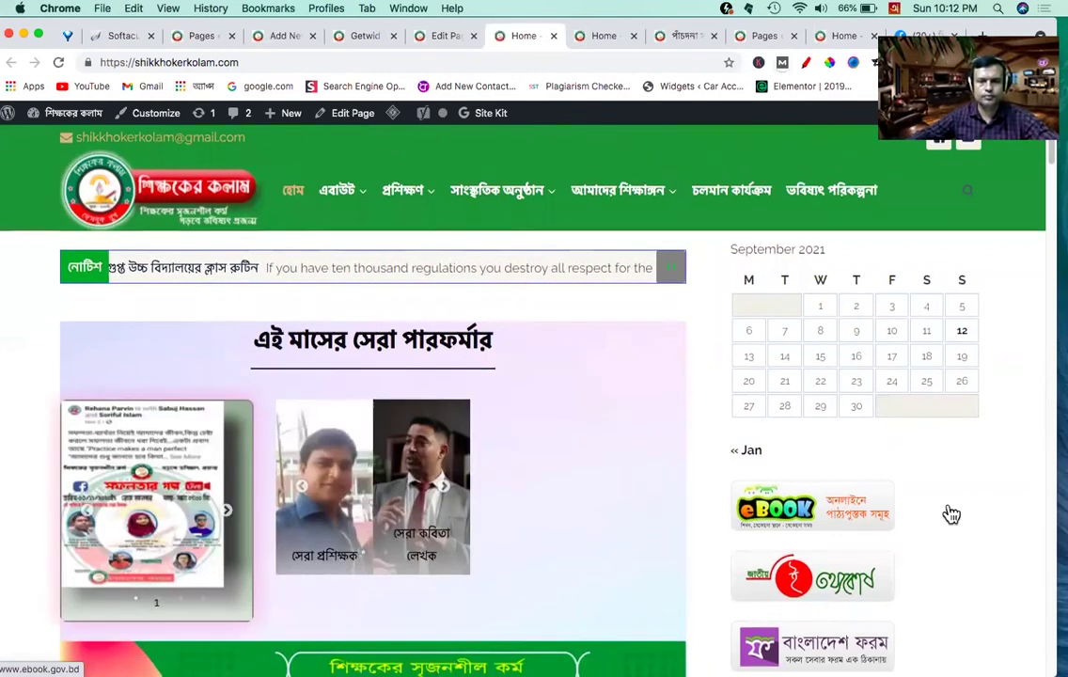
pyautogui.scroll(-1, 905, 610)
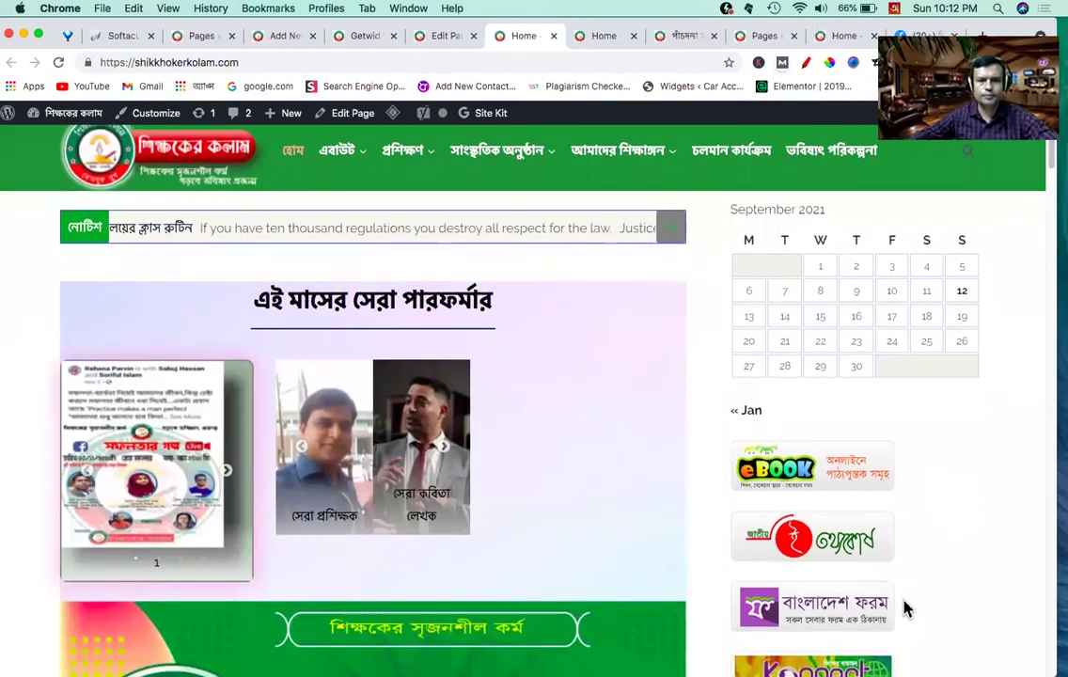